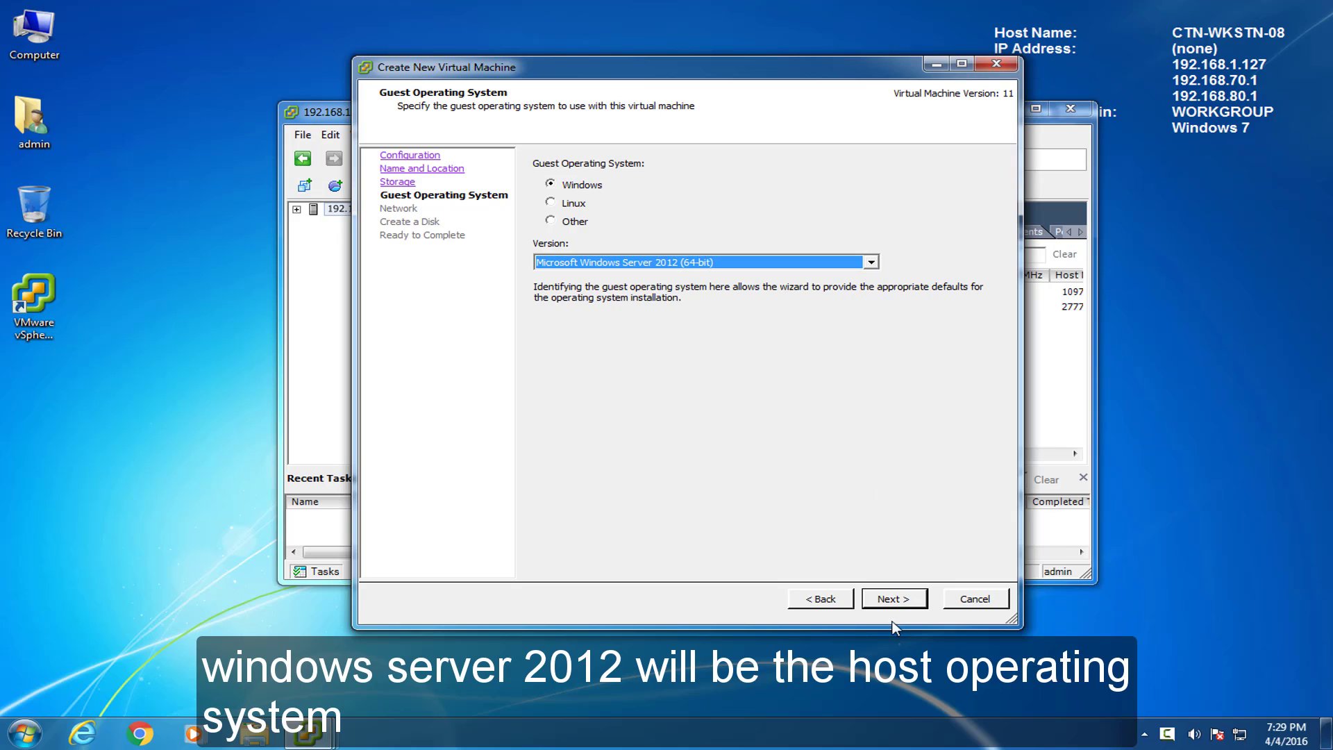
Step: Keep the default guest OS and network, set the virtual disk to 60 GB, and edit settings before completion
left_click(918, 603)
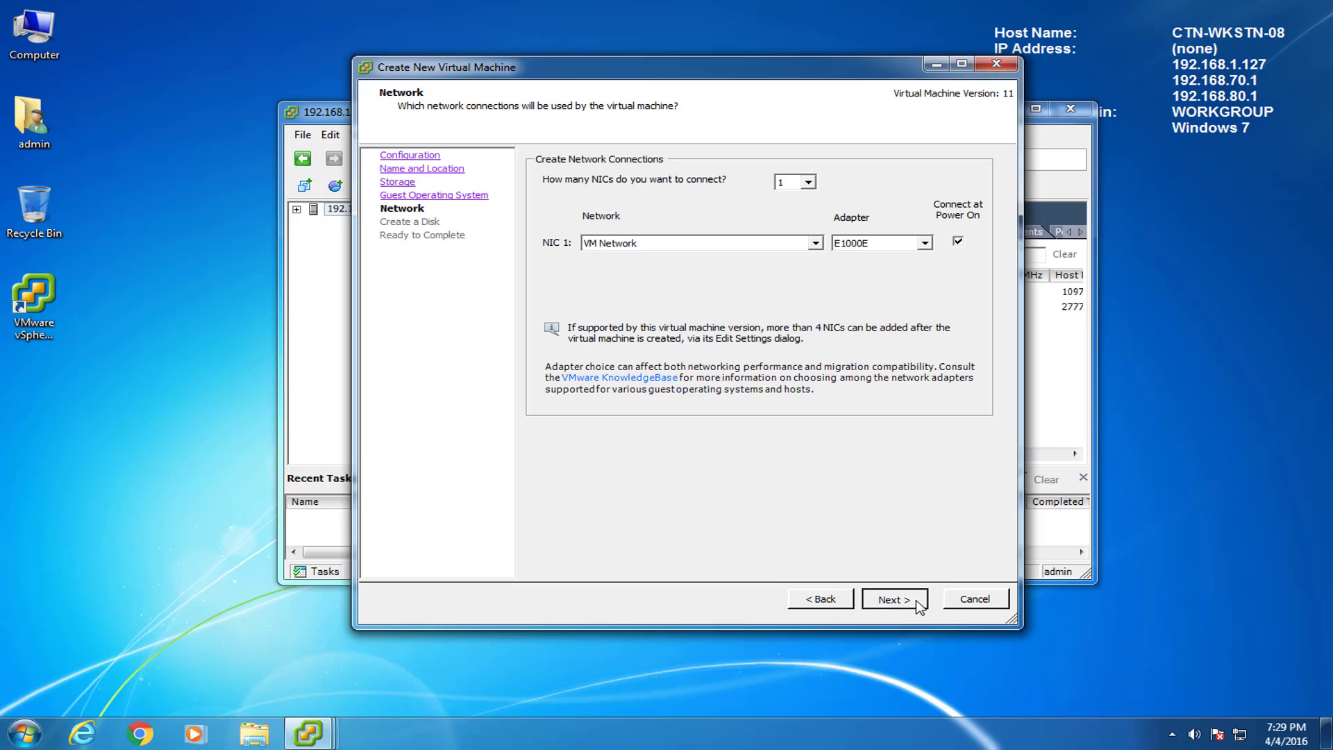
left_click(918, 601)
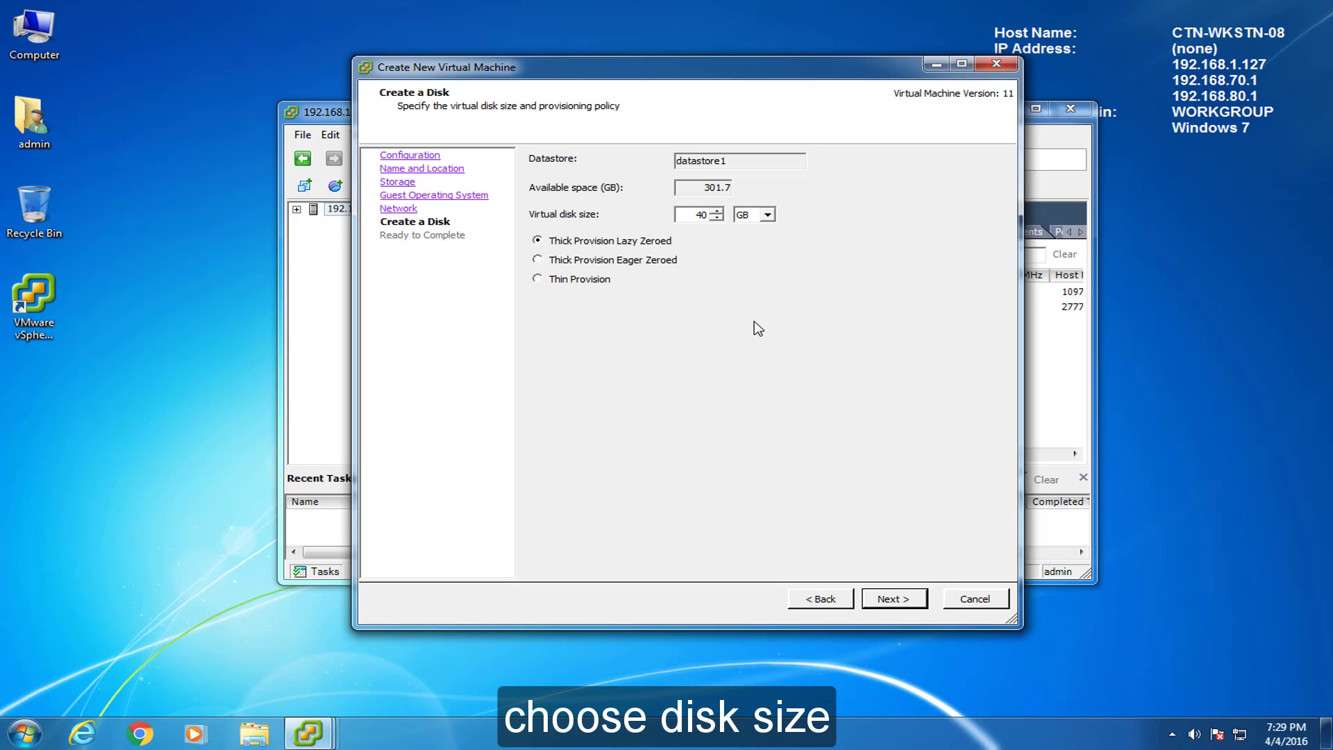
double_click(698, 215)
type("60")
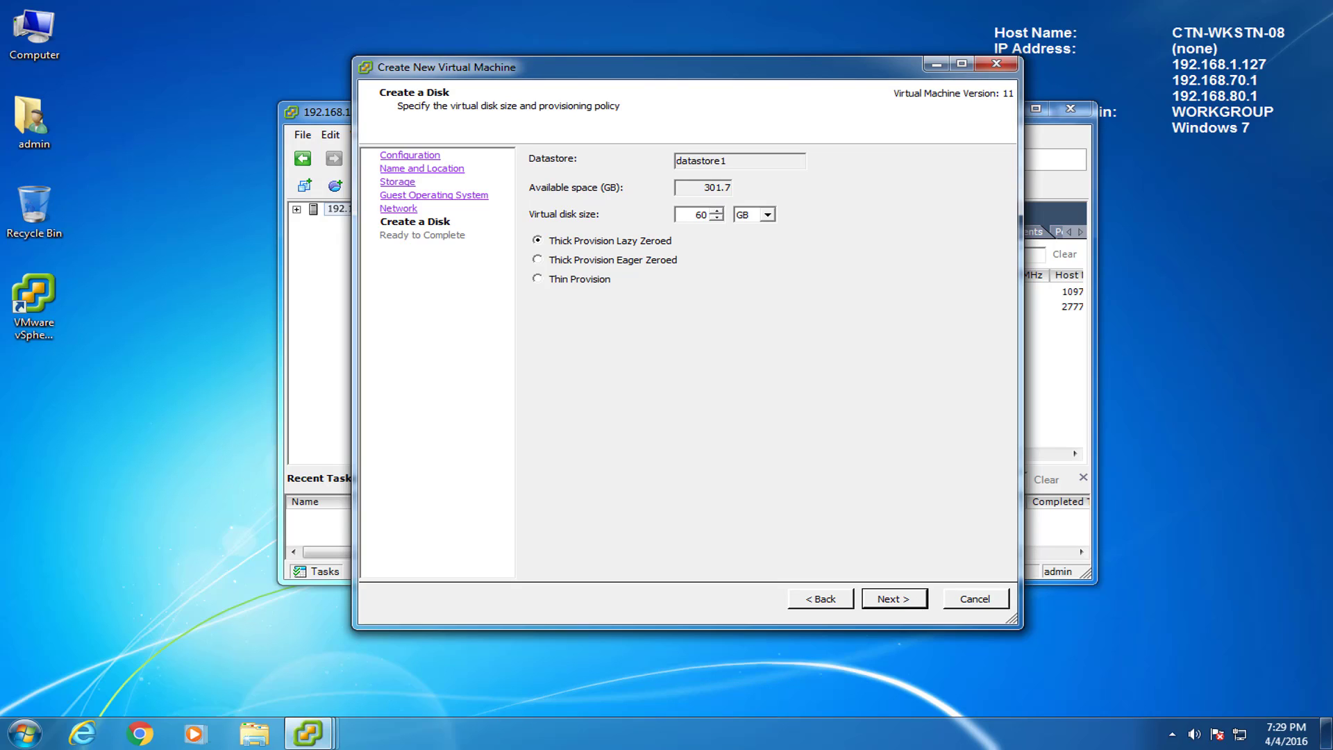
left_click(921, 605)
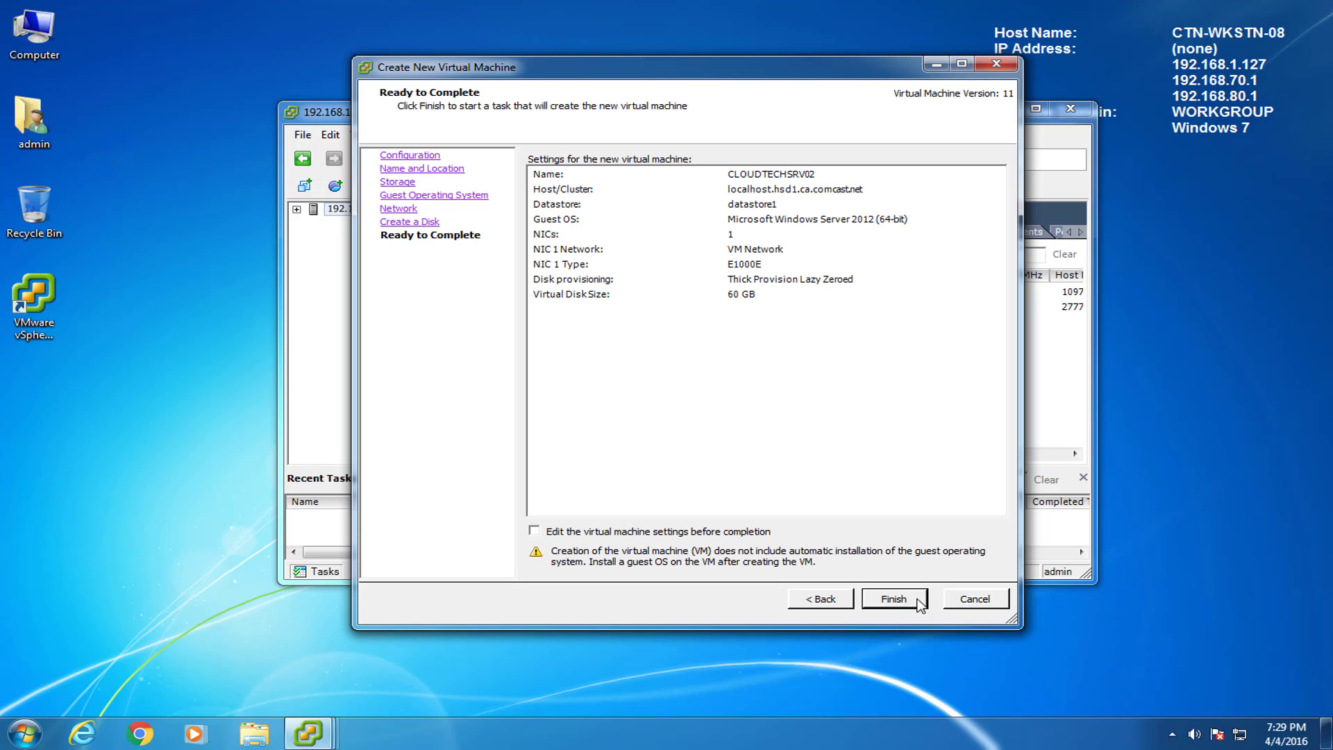
left_click(552, 531)
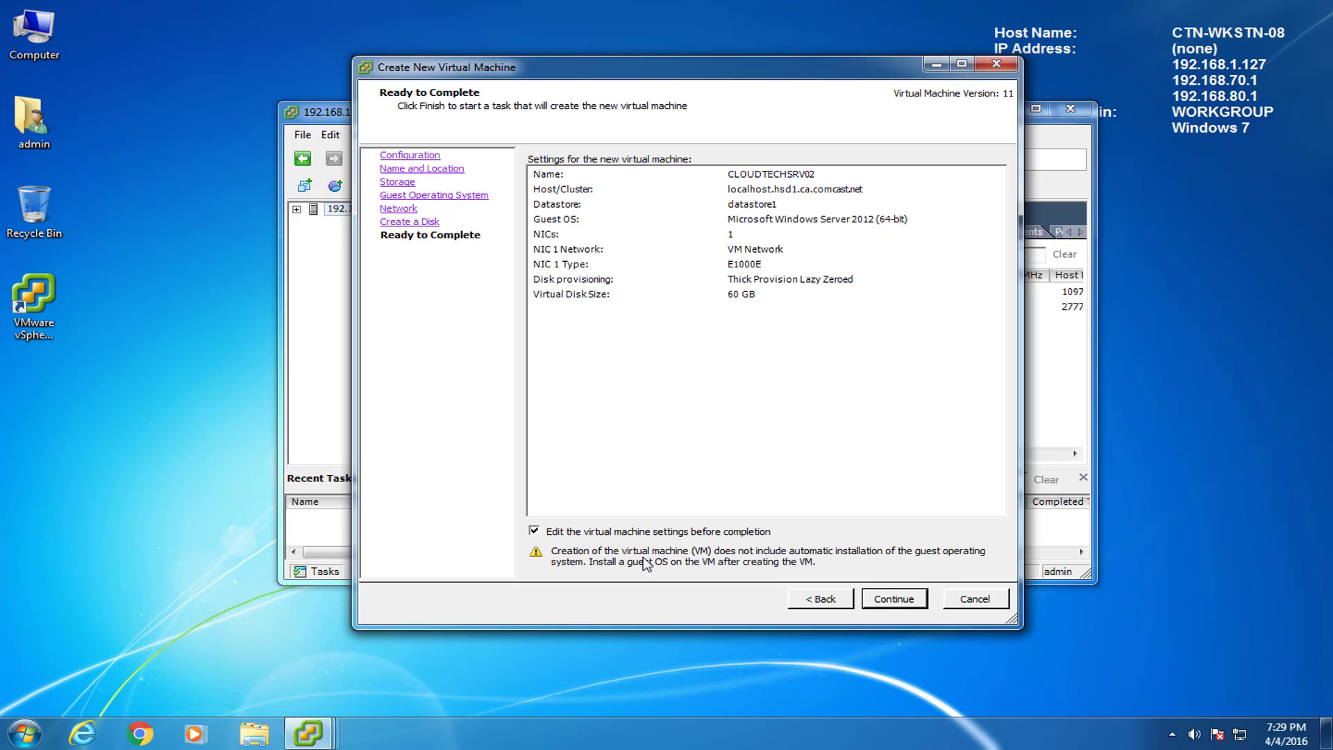
left_click(910, 598)
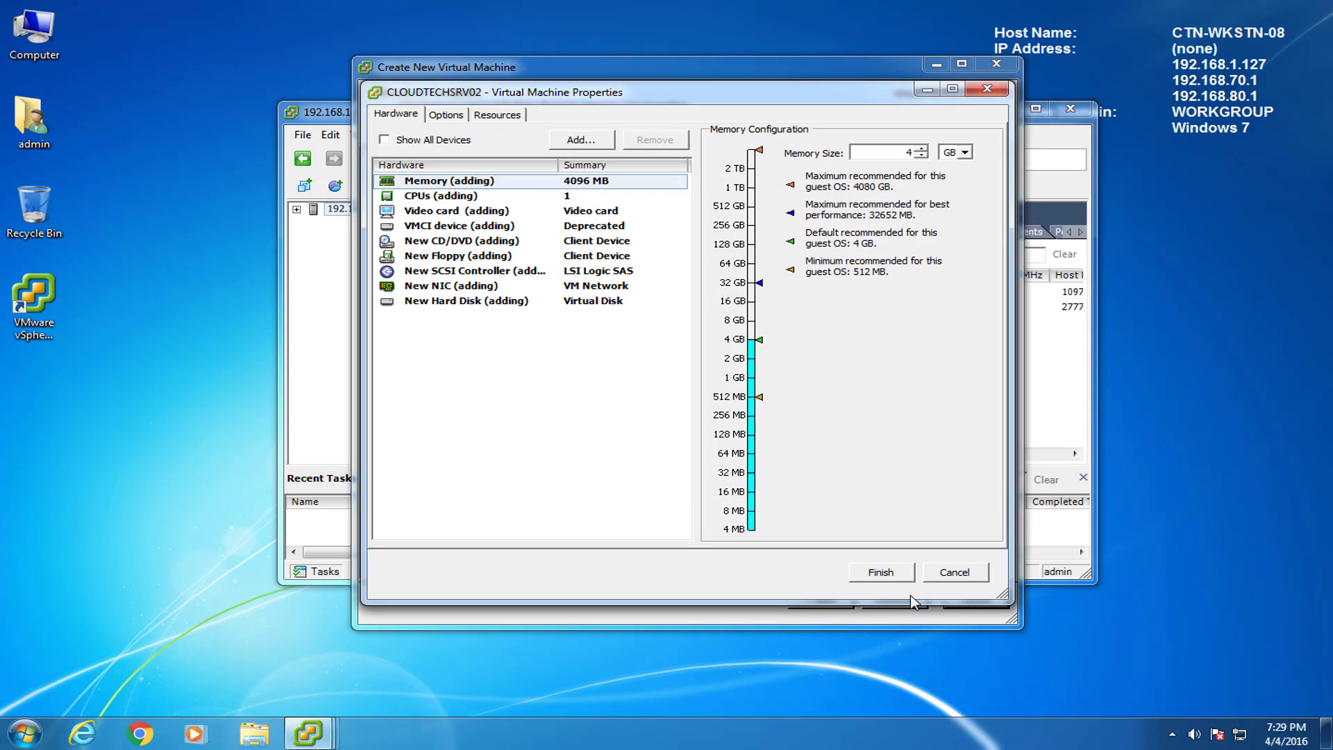
Step: Set memory to 8 GB and switch the new CD/DVD drive to a datastore ISO file
double_click(903, 150)
type("8")
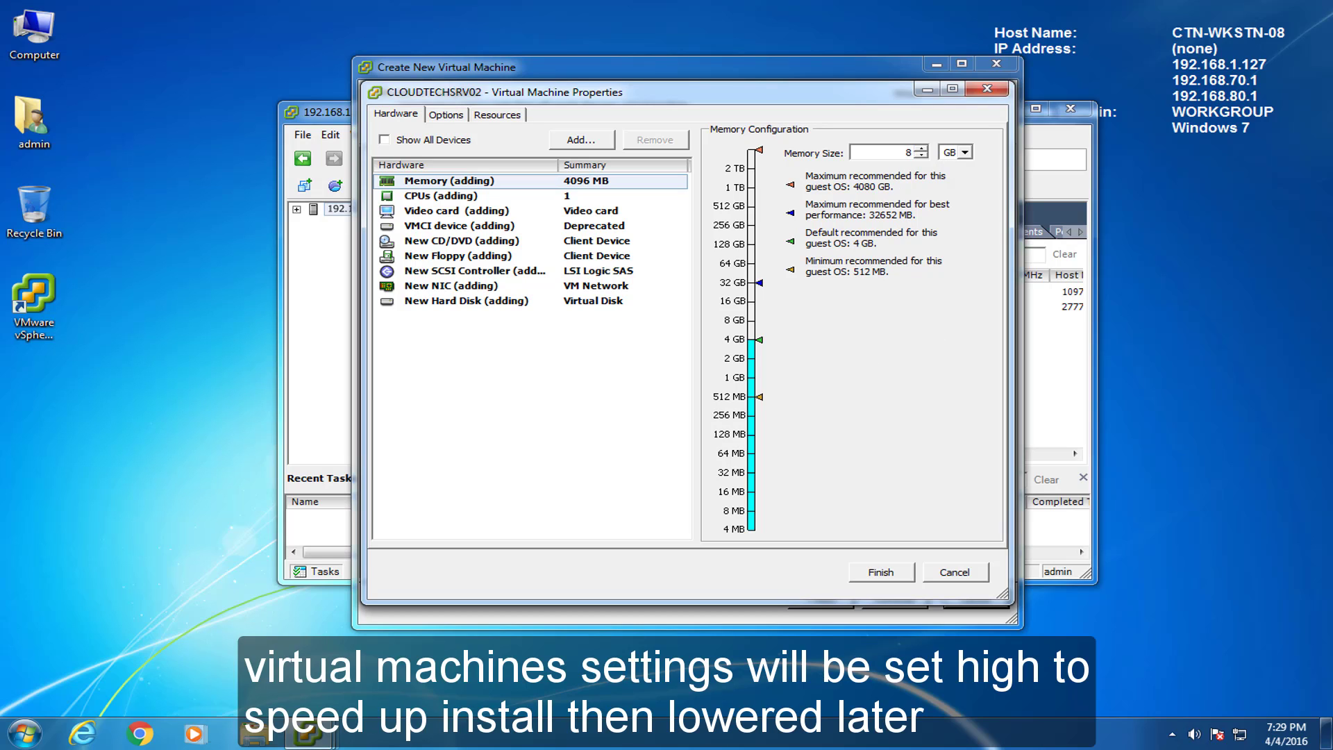
left_click(446, 243)
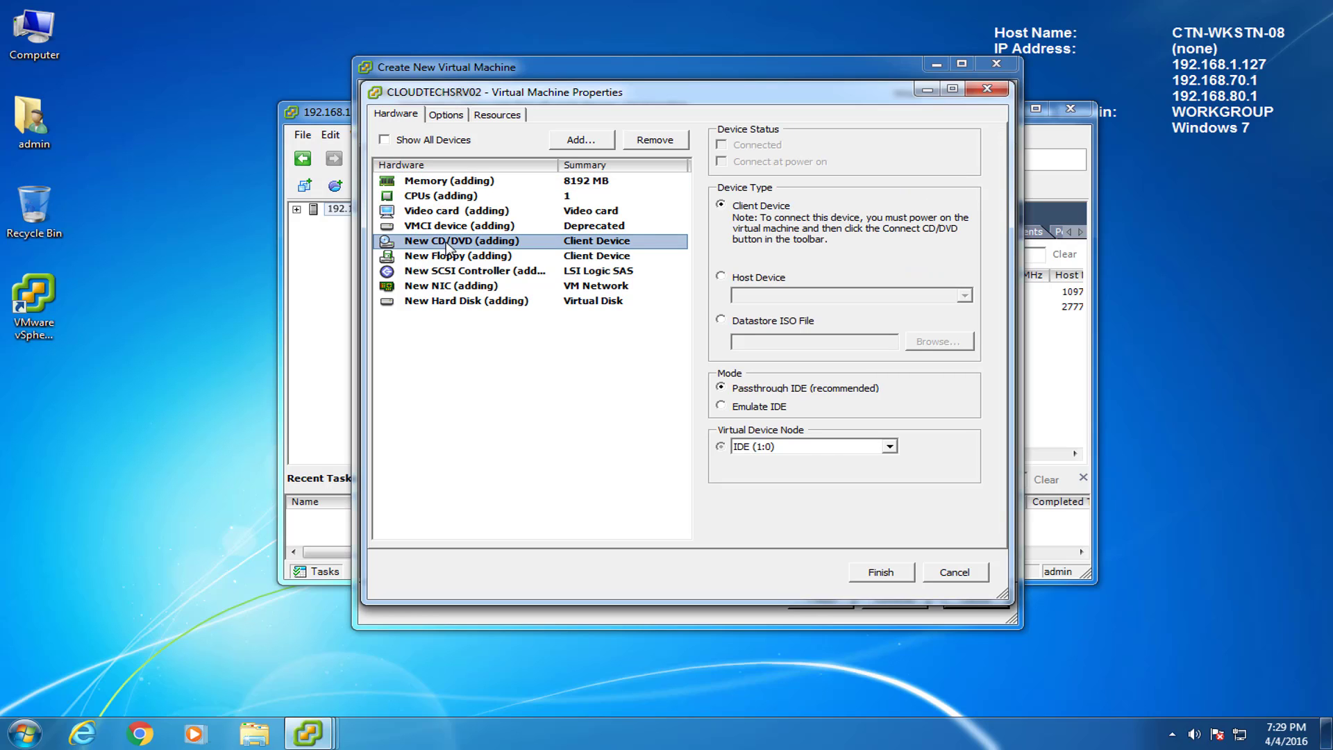
left_click(729, 325)
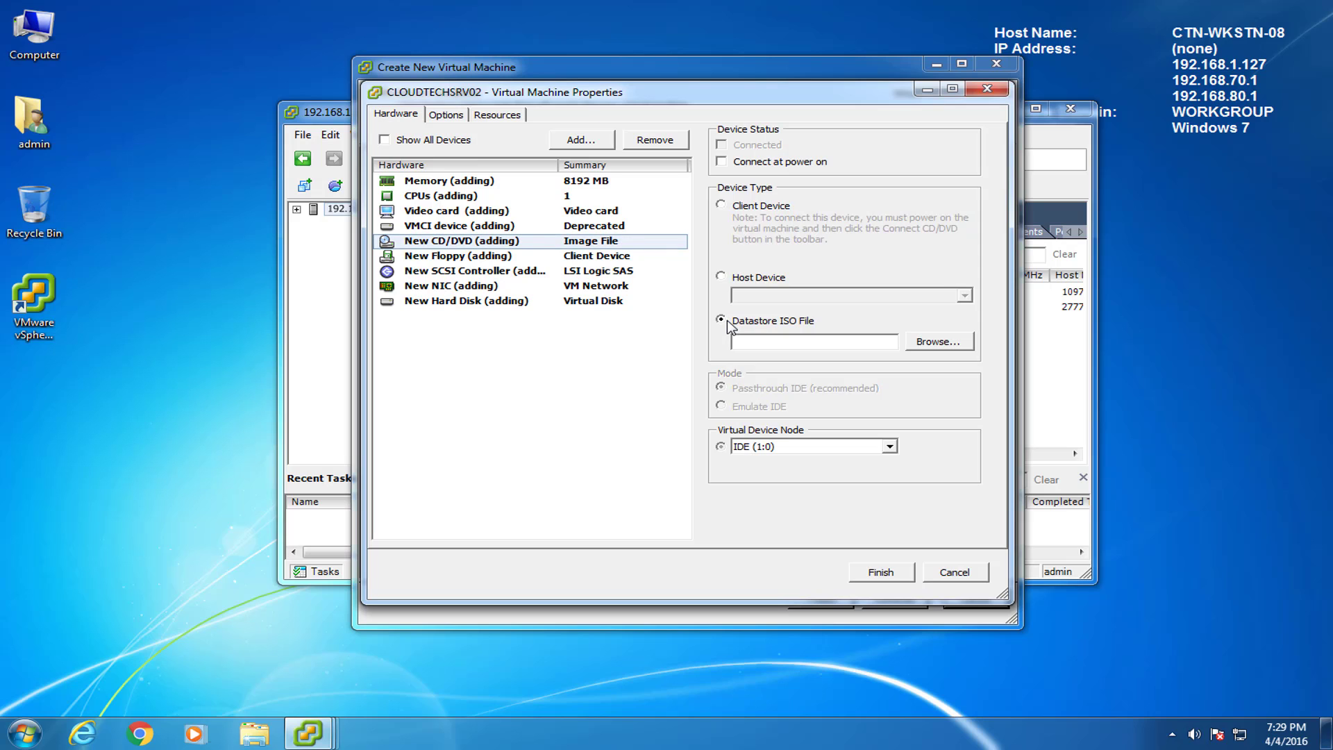
Step: Attach Windows Server 2012 R2.iso from datastore1's ISO's folder to the CD/DVD drive
left_click(930, 344)
left_click(546, 290)
double_click(546, 290)
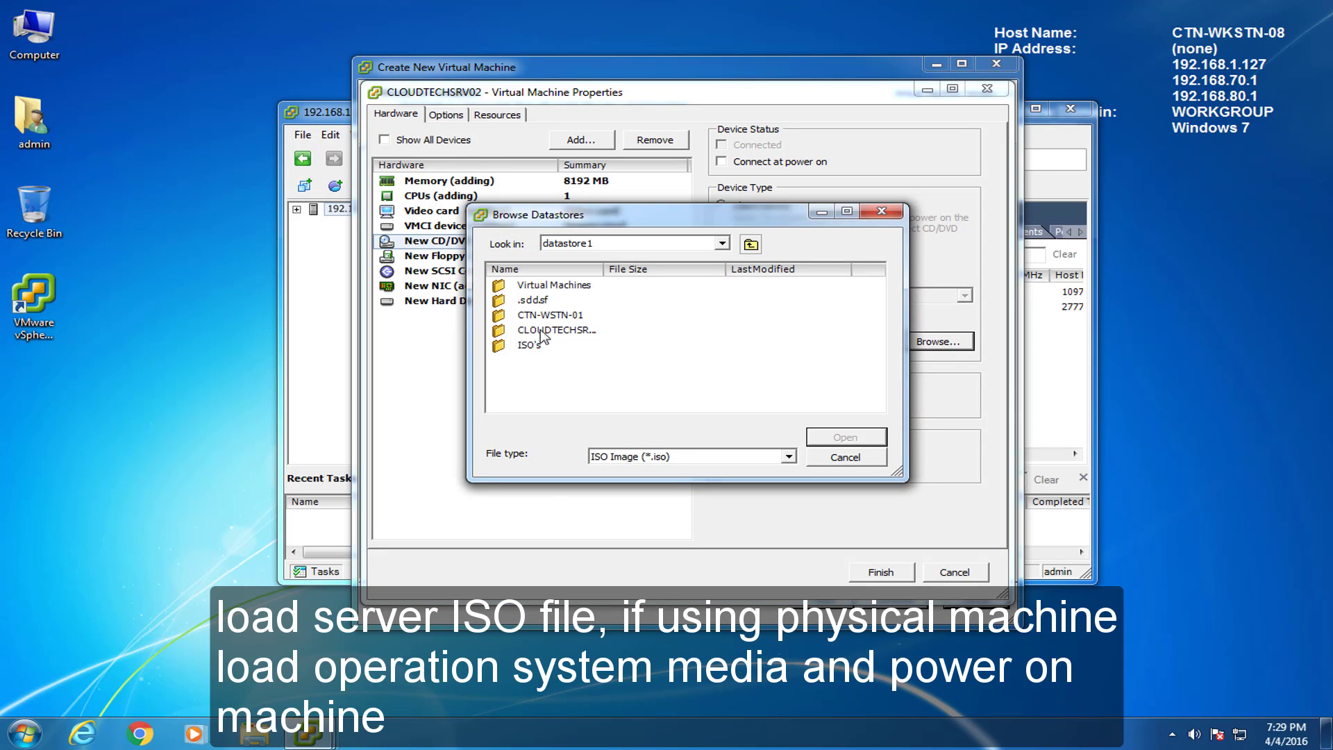
double_click(536, 347)
left_click_drag(603, 270, 733, 270)
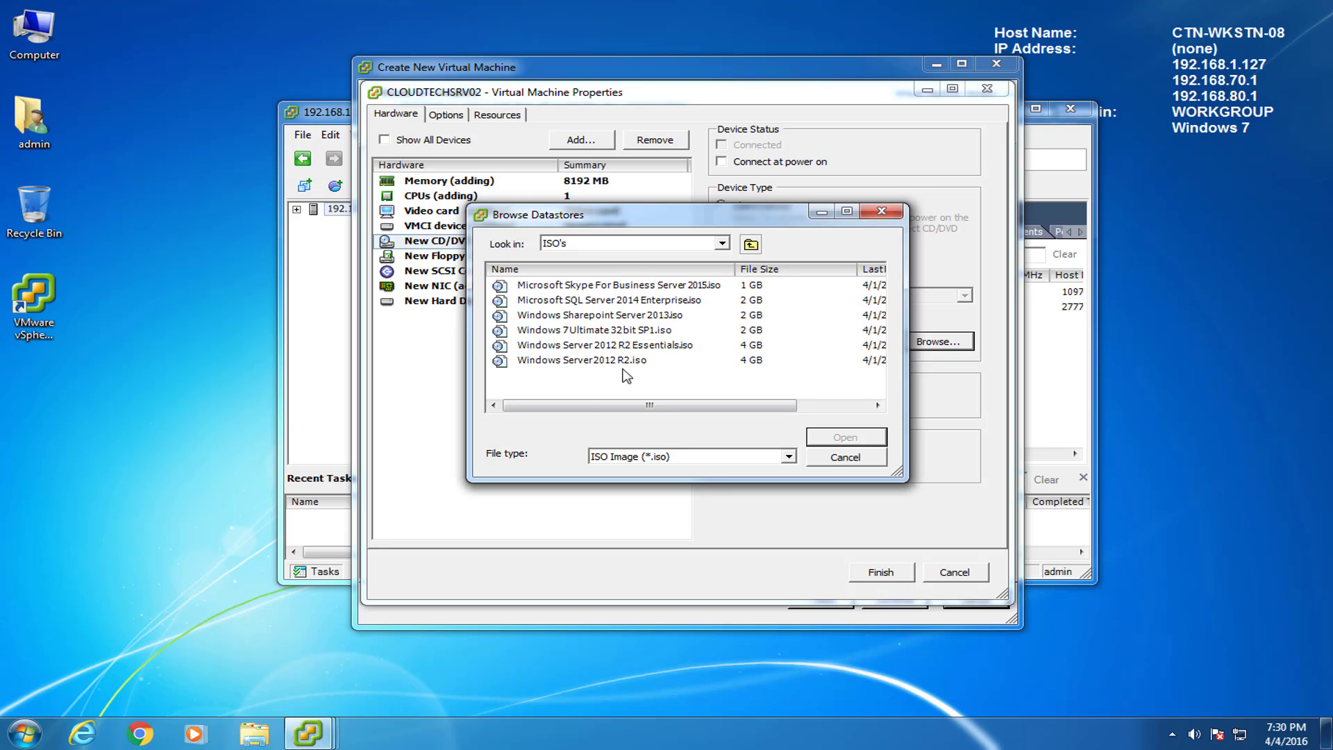
left_click(547, 361)
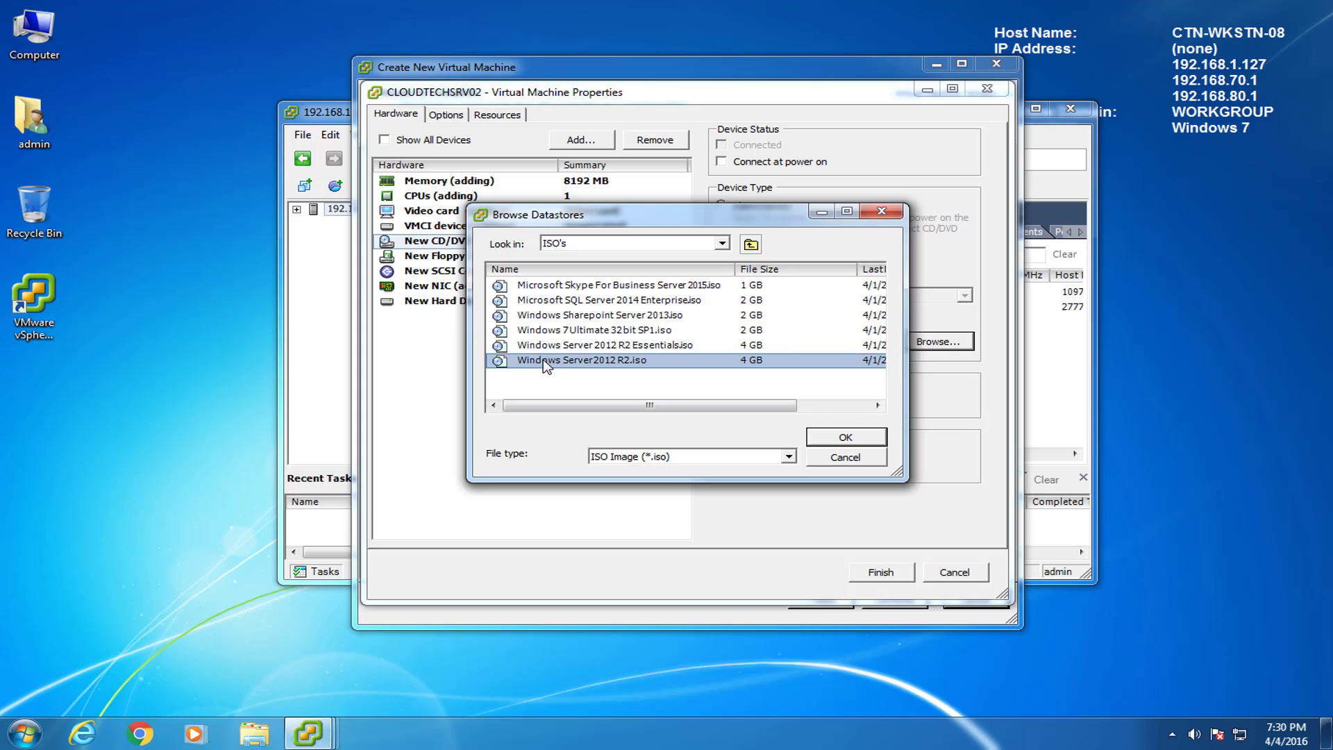
left_click(845, 438)
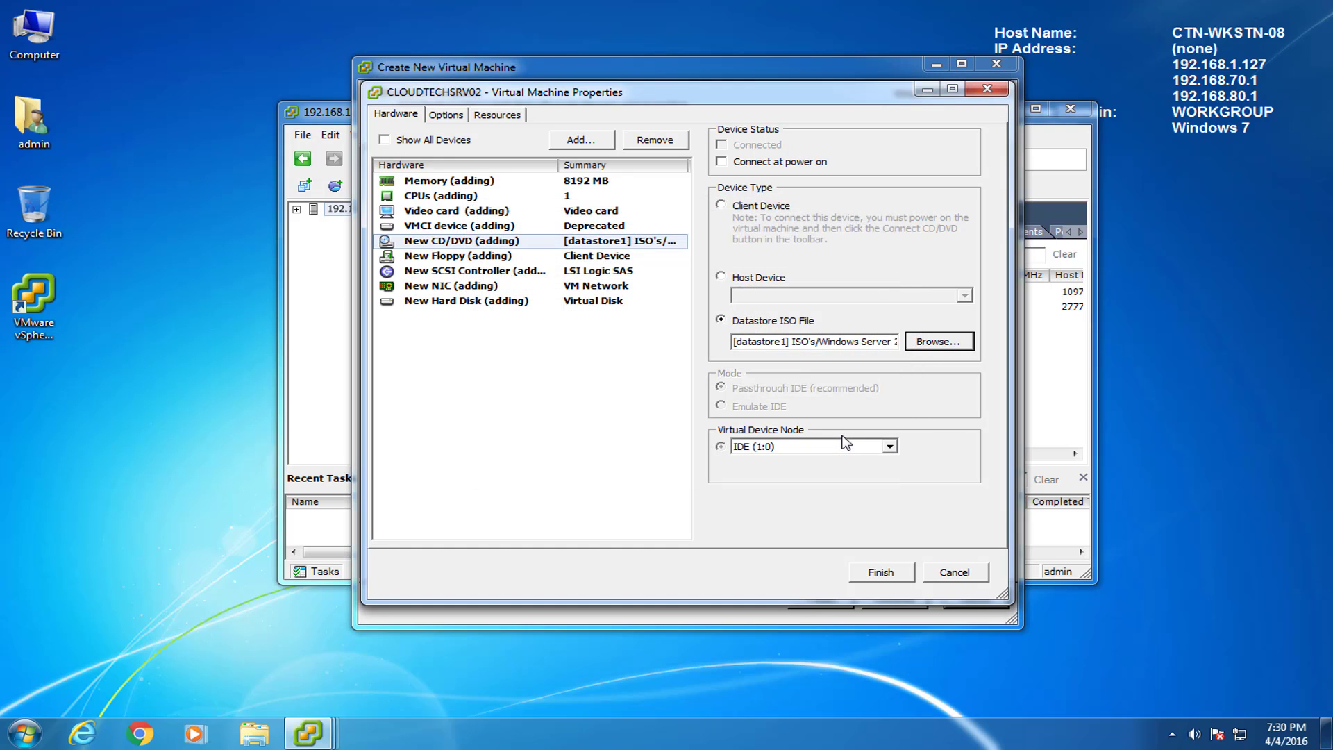
Step: Connect the CD/DVD drive at power on and finish creating CLOUDTECHSRV02
left_click(724, 166)
left_click(881, 575)
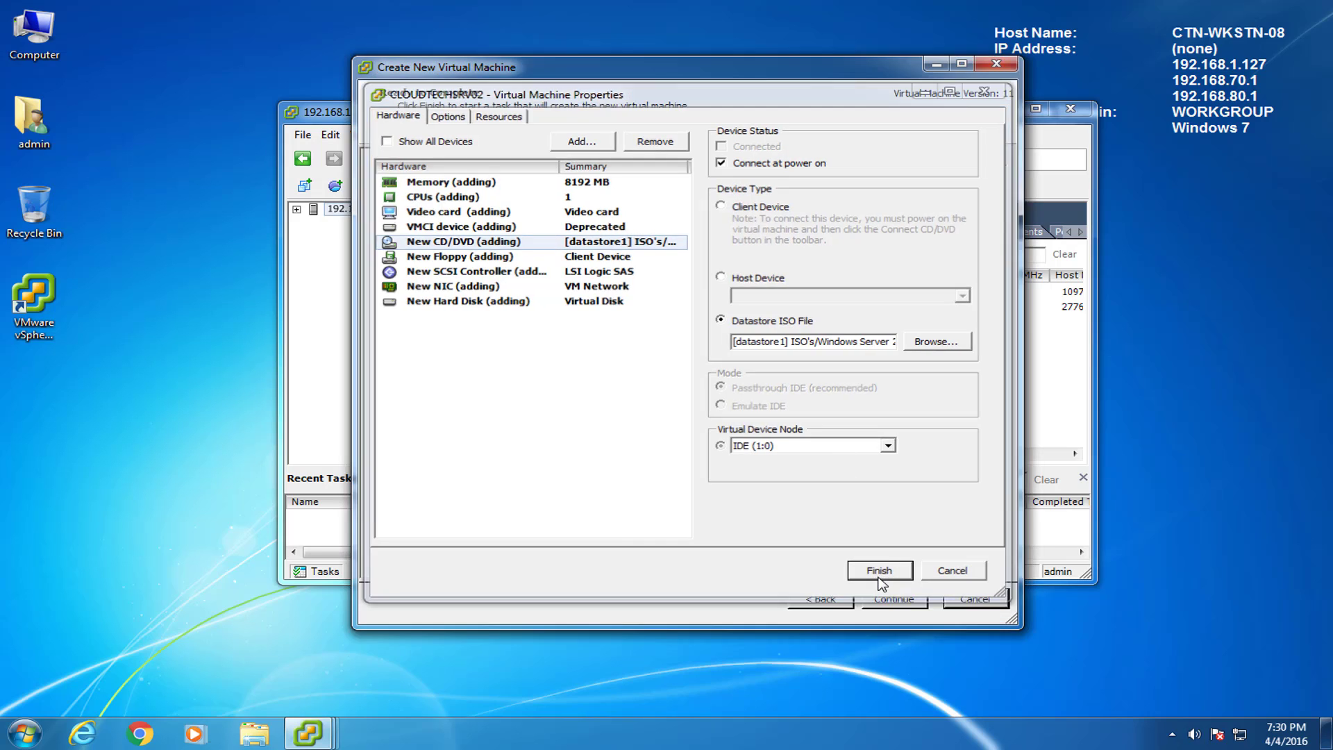
left_click(514, 321)
Step: Open CLOUDTECHSRV02's console and power the VM on
right_click(517, 326)
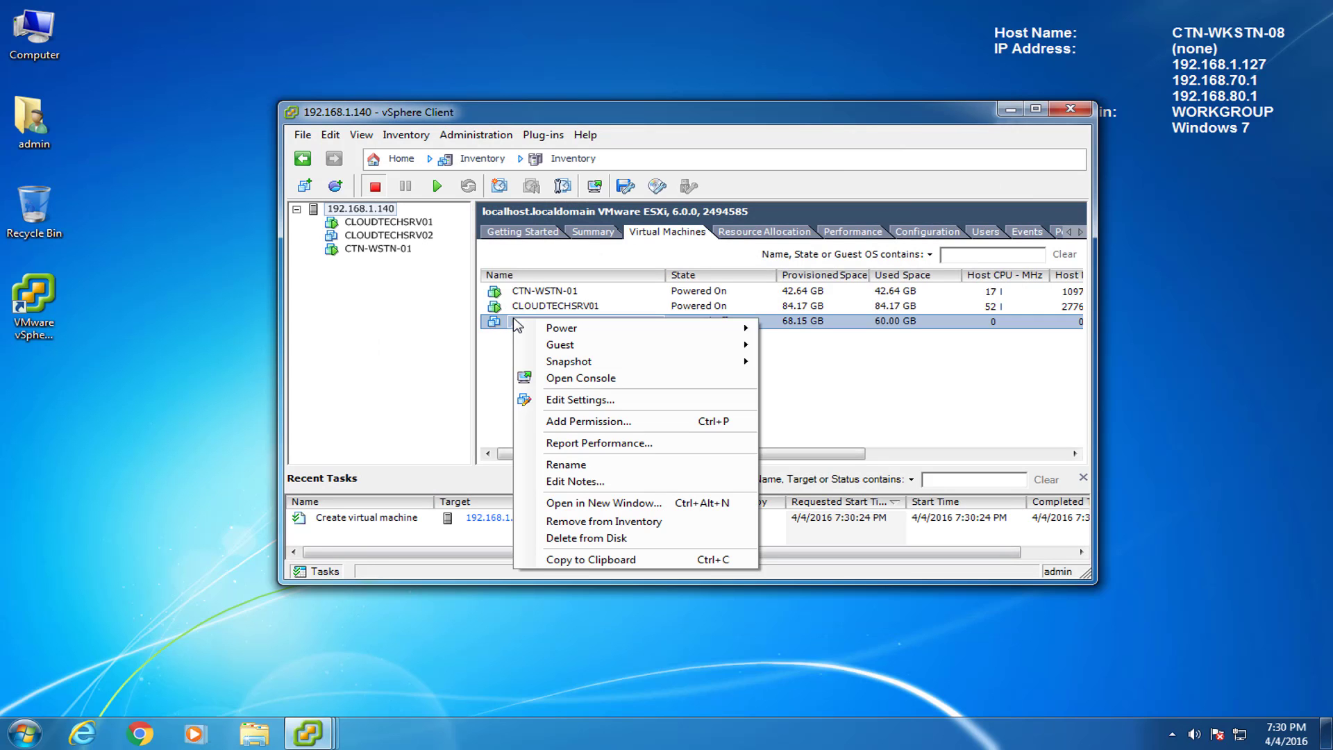
left_click(580, 379)
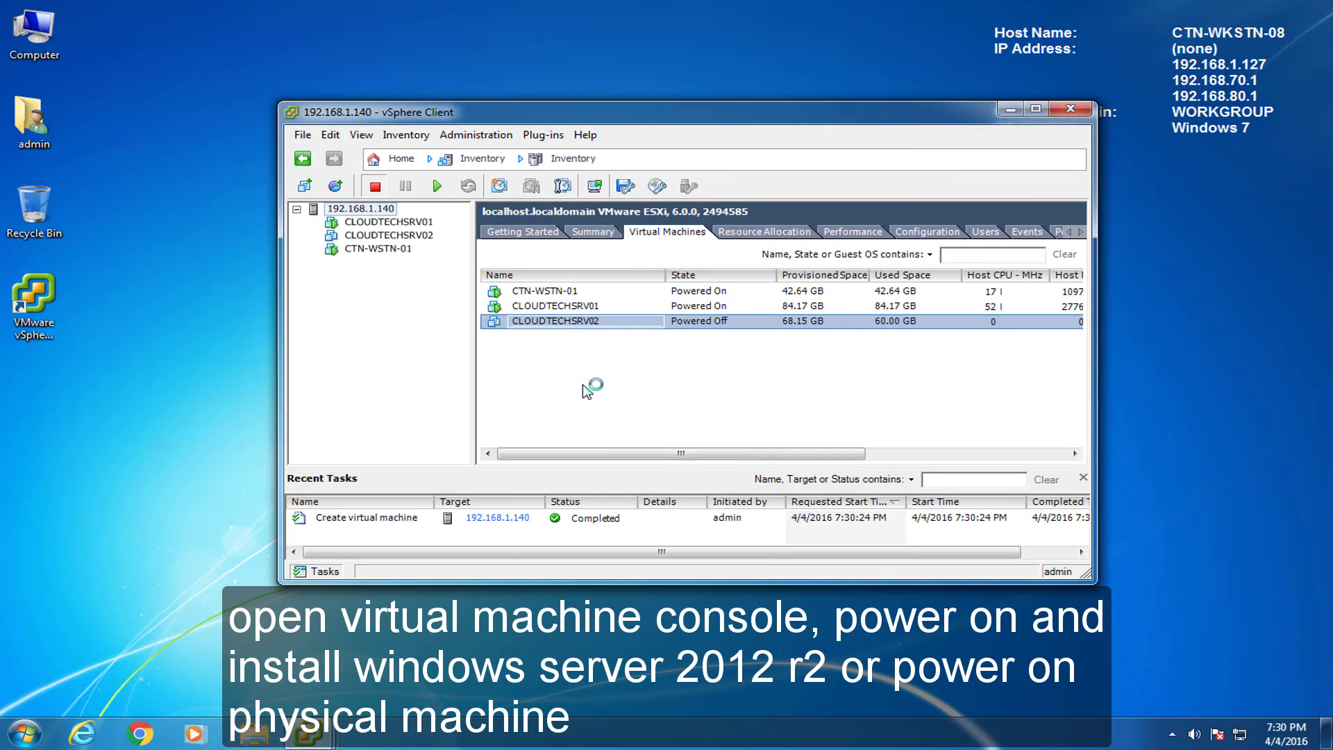
left_click_drag(357, 120, 516, 17)
left_click(359, 58)
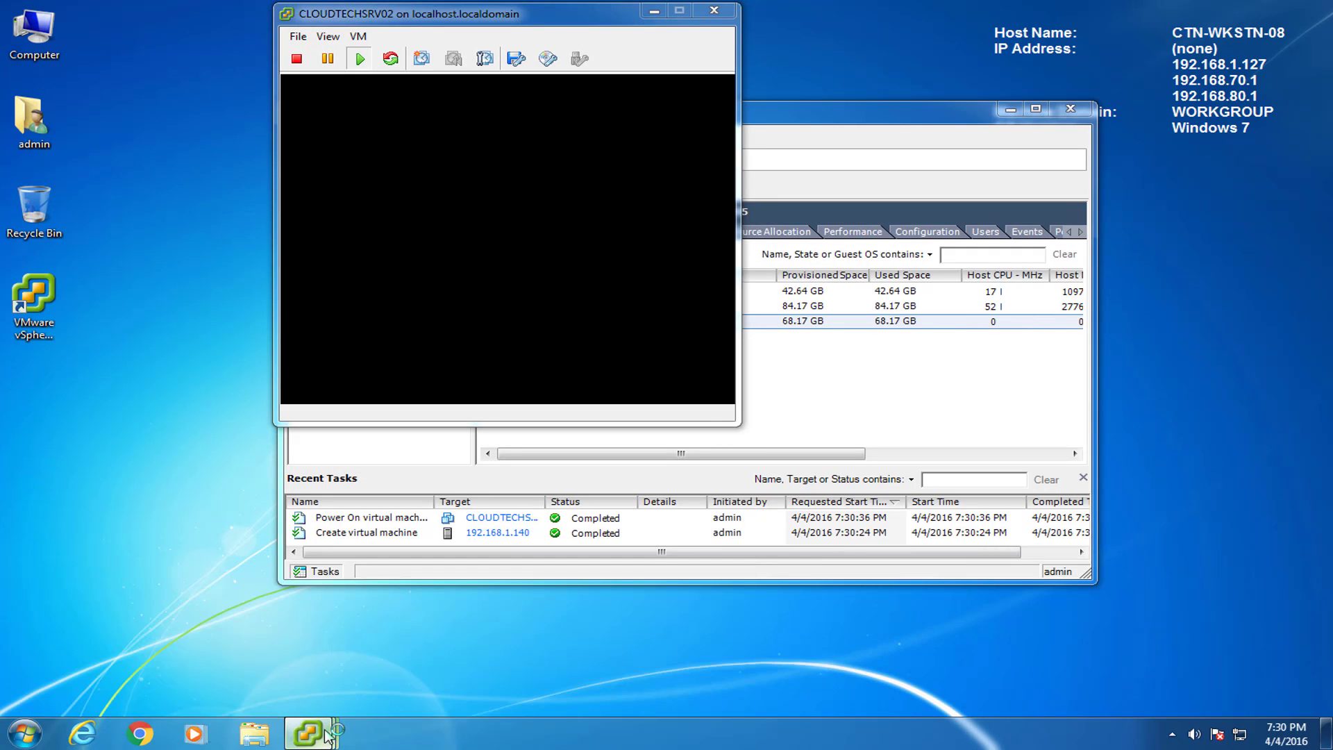
Step: Arrange the console windows so the CLOUDTECHSRV02 console sits in front of CLOUDTECHSRV01's
mouse_move(316, 735)
left_click(348, 660)
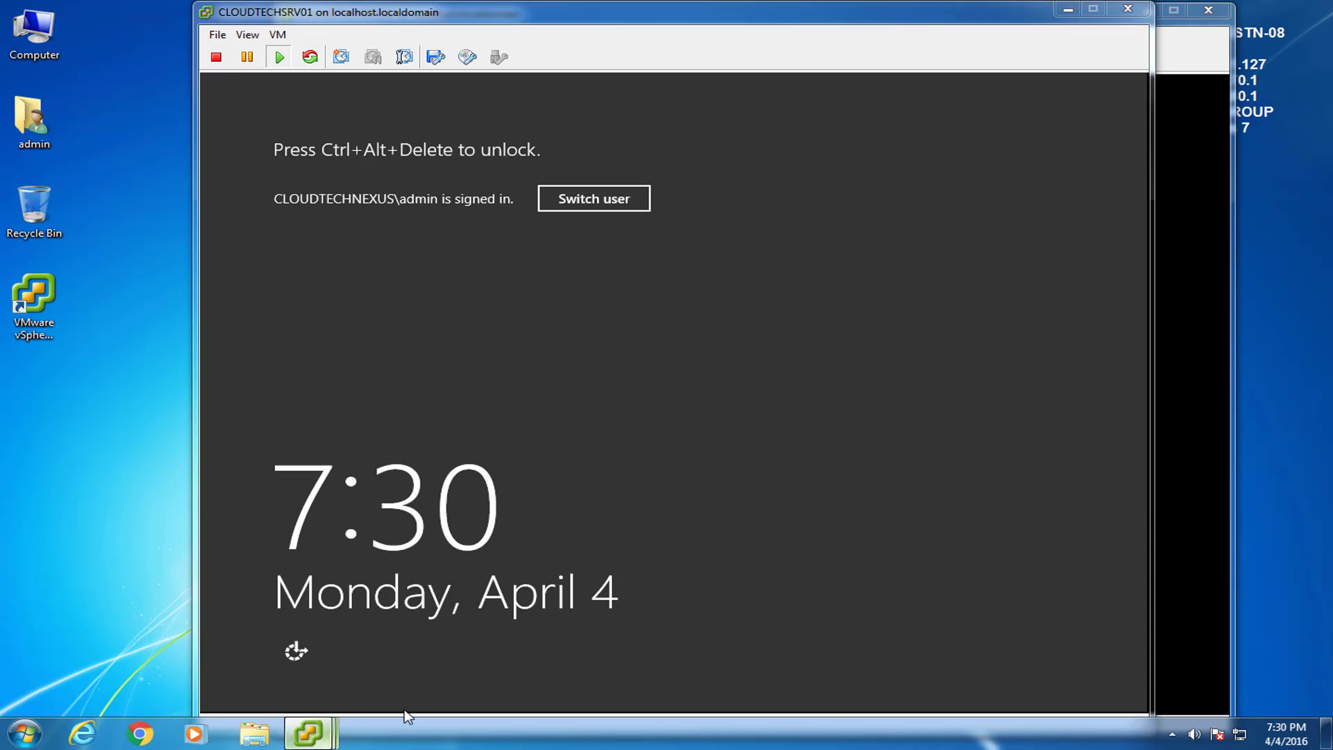
left_click(712, 640)
left_click_drag(487, 21, 408, 19)
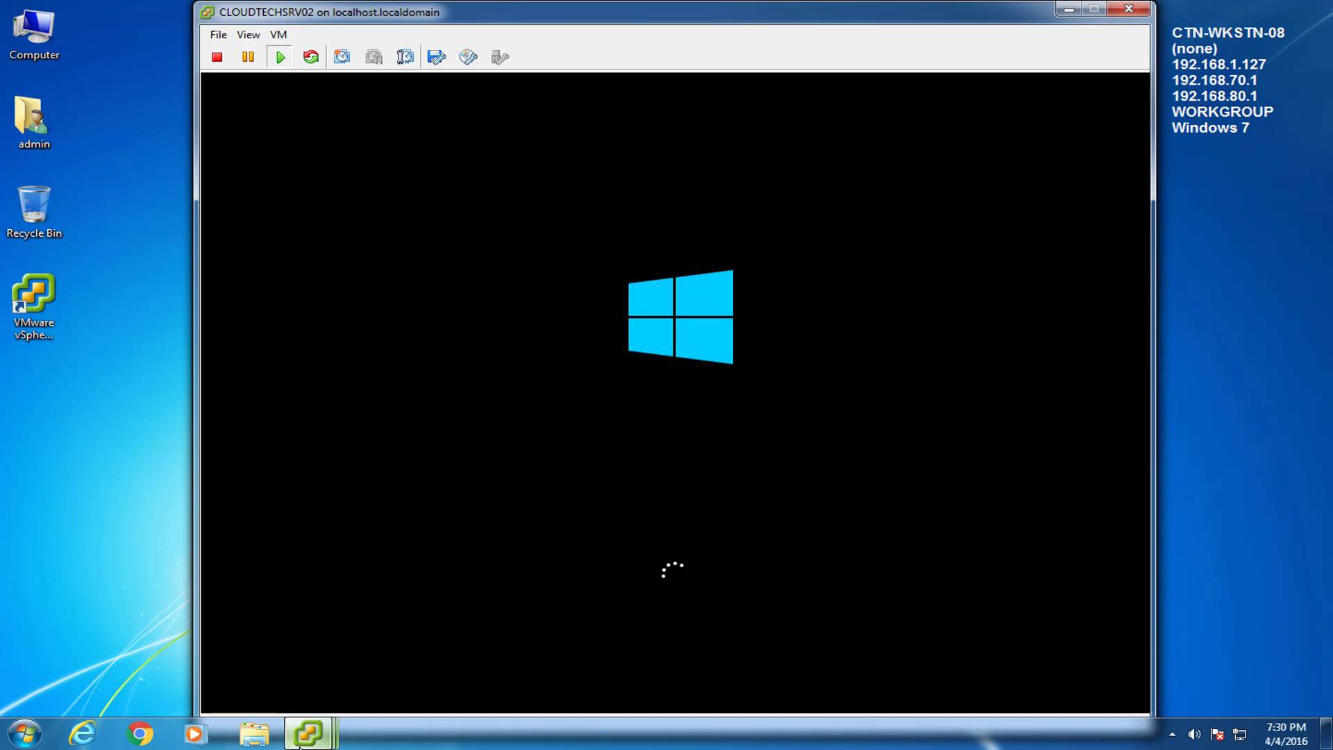
mouse_move(308, 733)
left_click(396, 581)
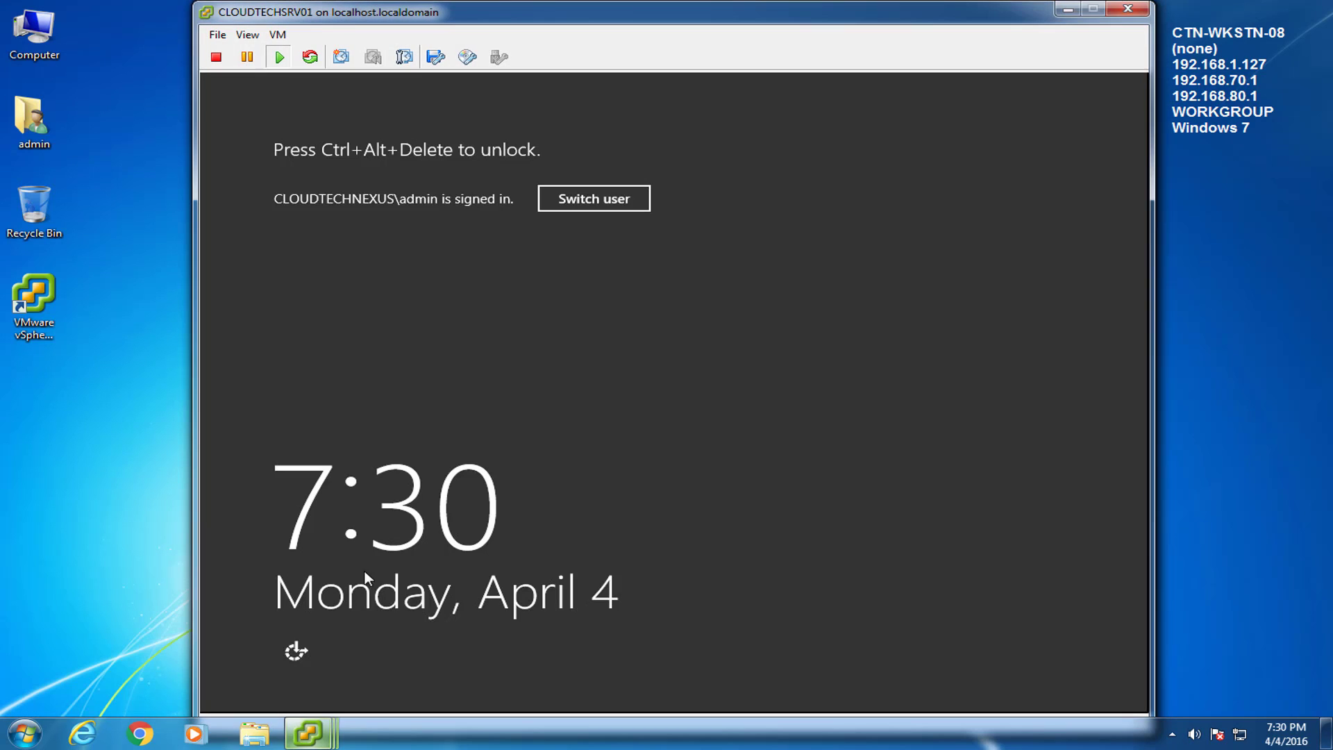
left_click(1069, 8)
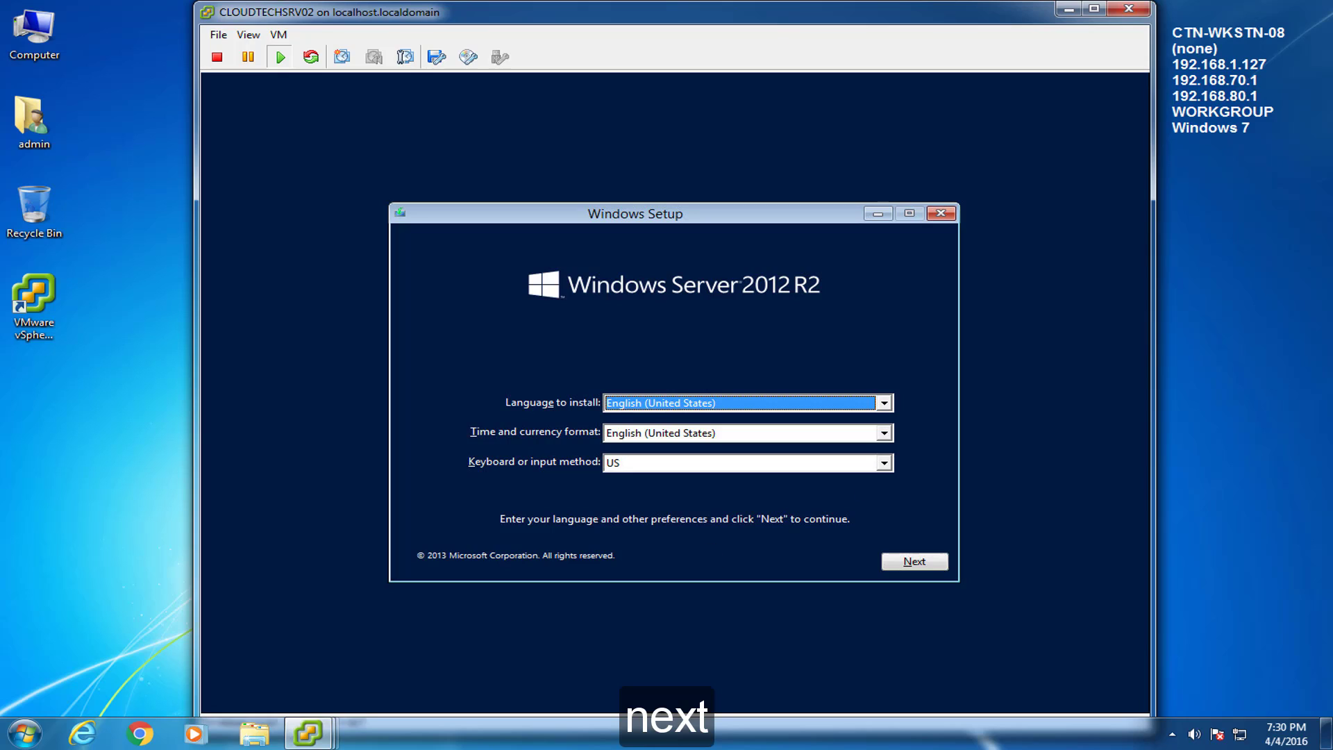
Step: Start Windows Setup with default language and choose Windows Server 2012 R2 Standard (Server with a GUI)
left_click(918, 561)
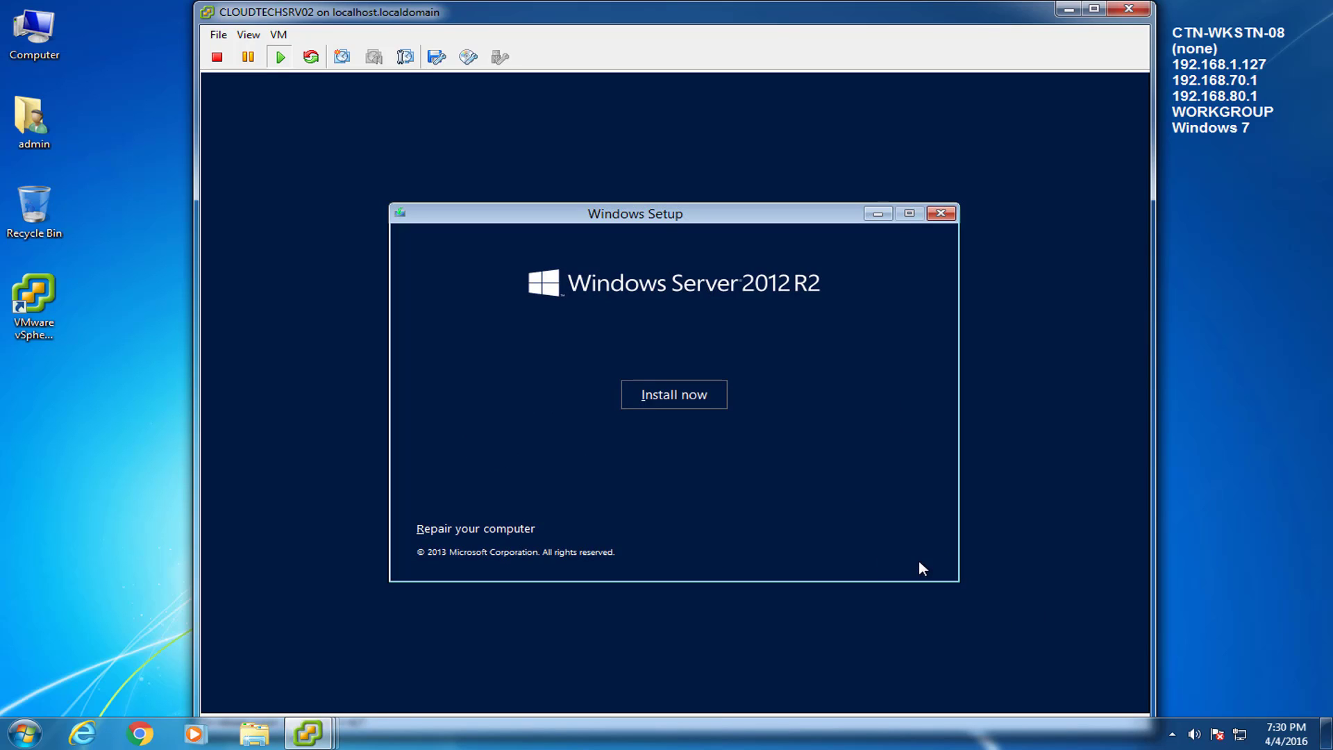
left_click(674, 396)
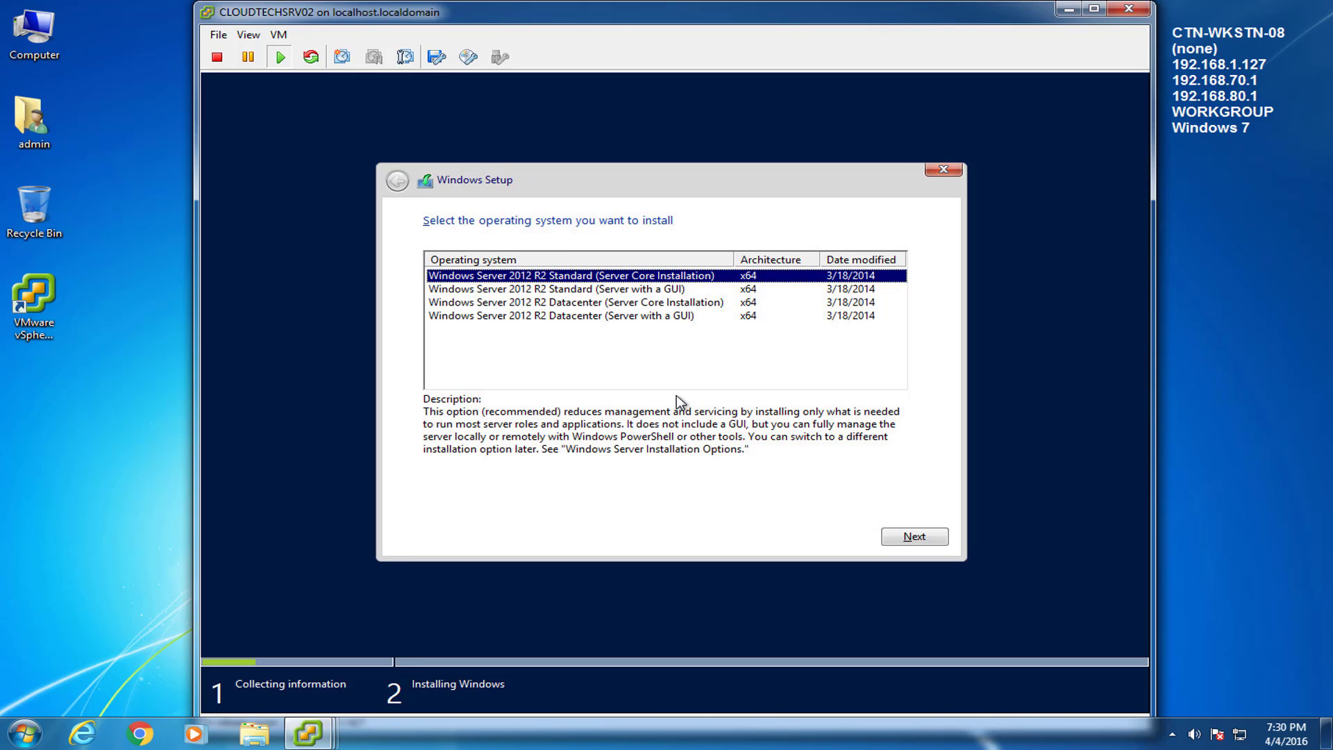
left_click(559, 302)
left_click(562, 290)
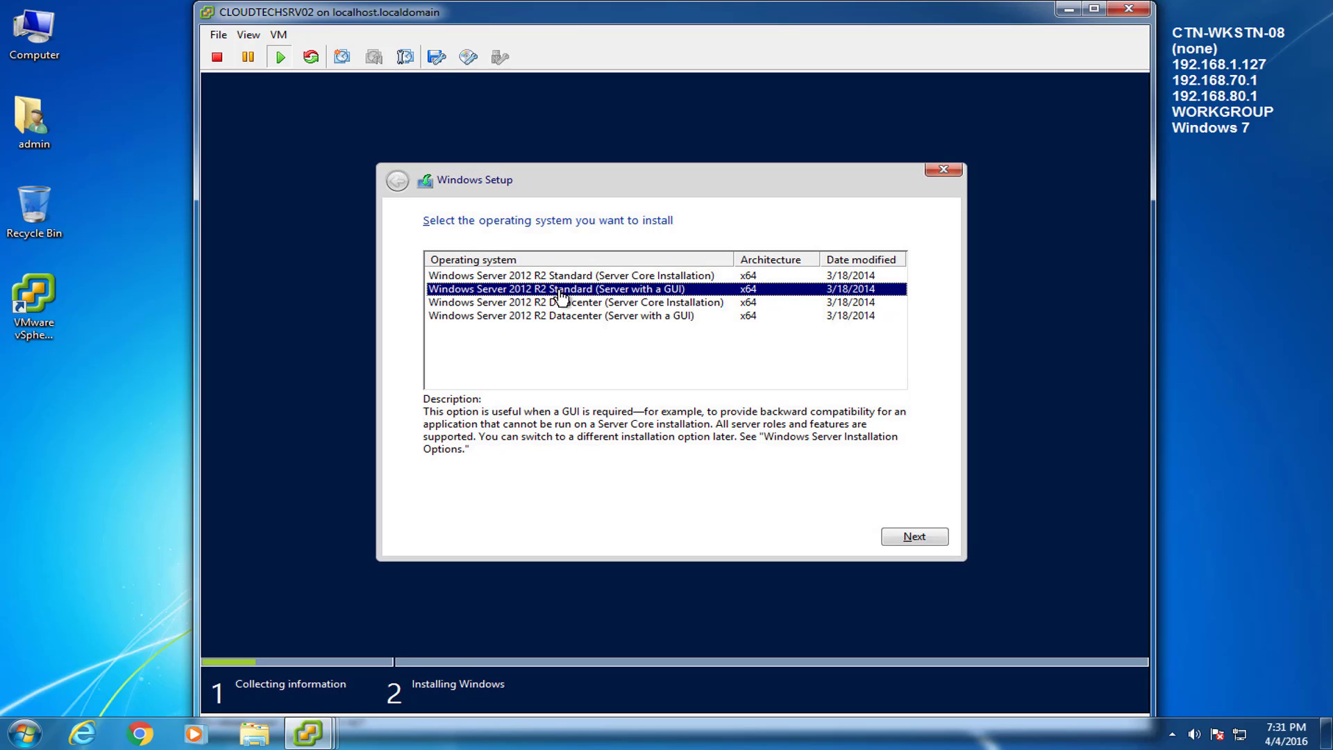
left_click(923, 539)
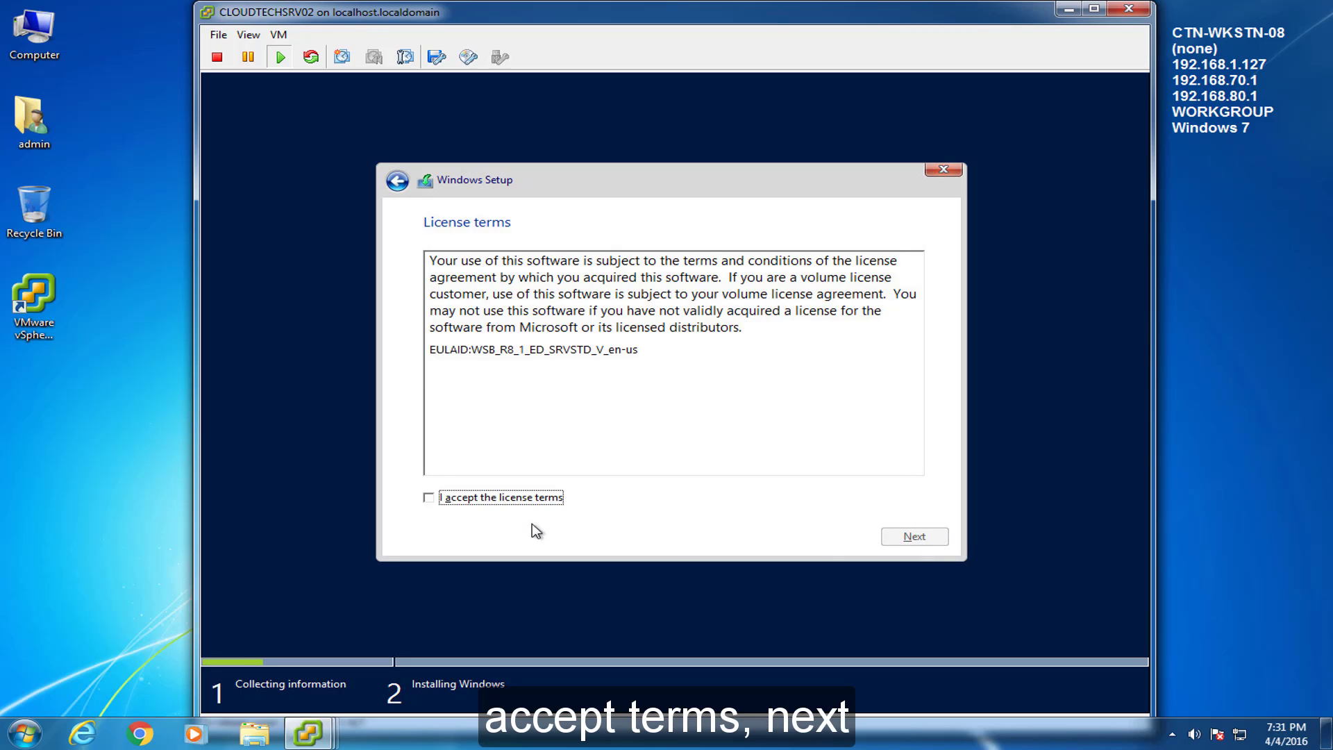
Step: Accept the license and run a Custom install onto Drive 0's unallocated space
left_click(430, 498)
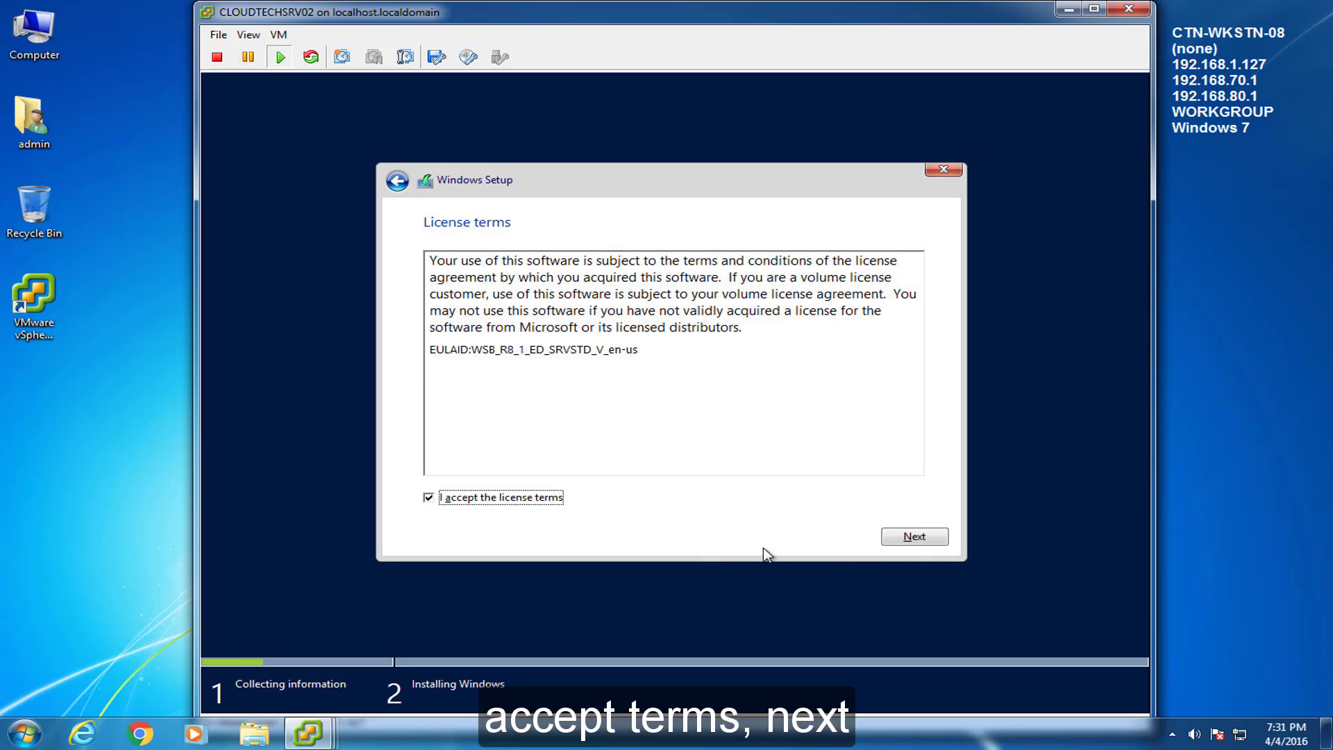
left_click(947, 538)
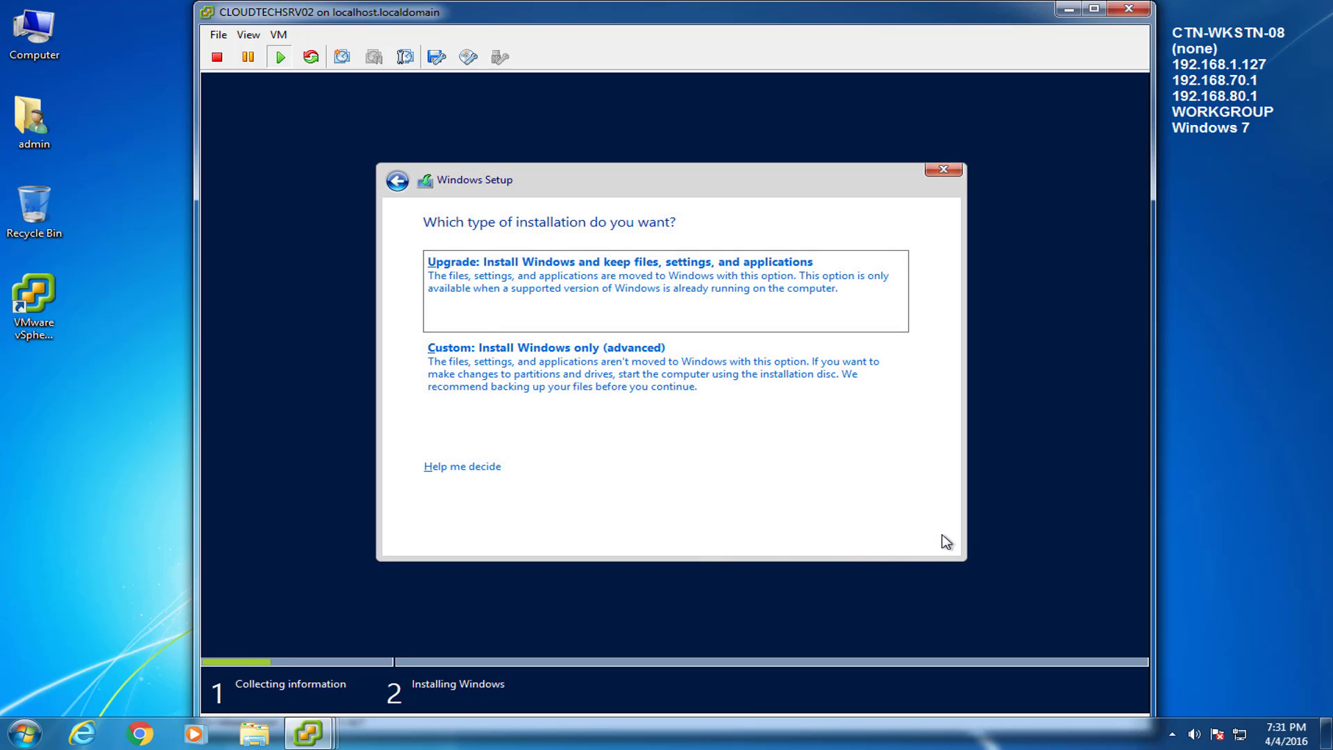
left_click(670, 396)
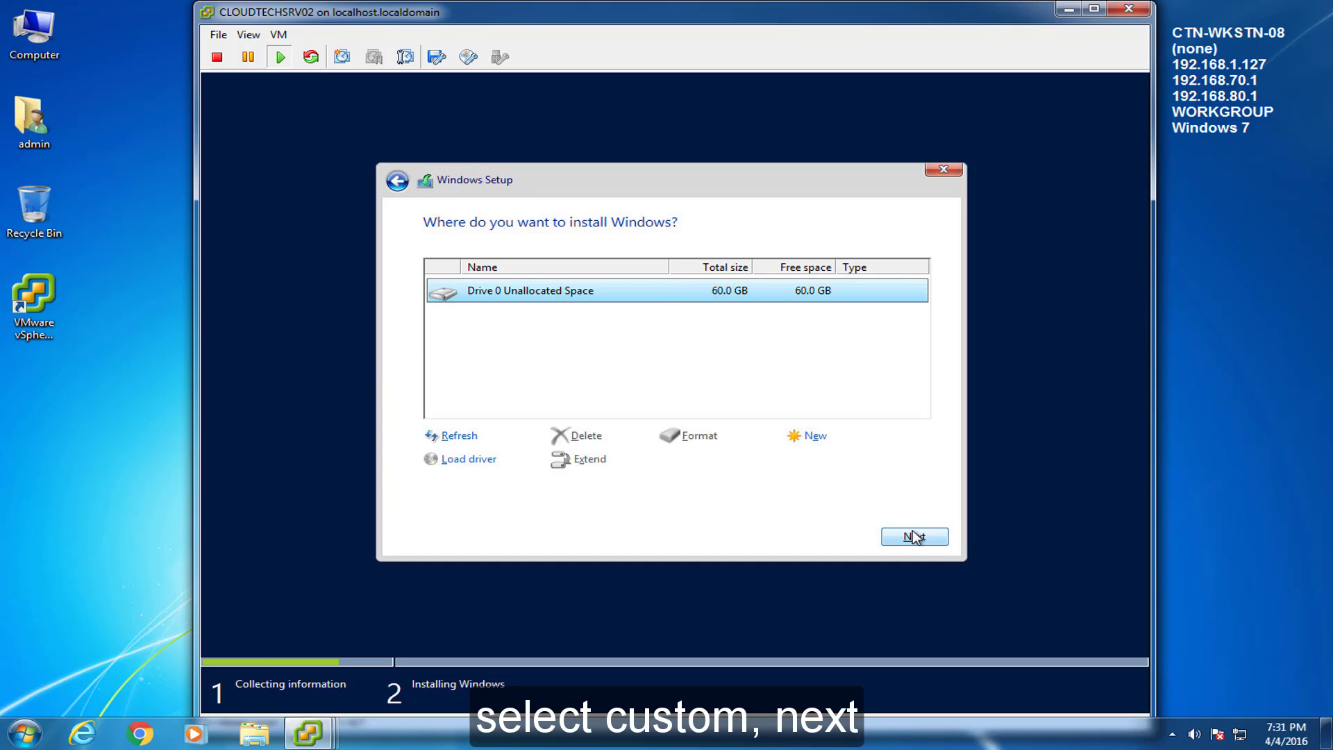
left_click(933, 540)
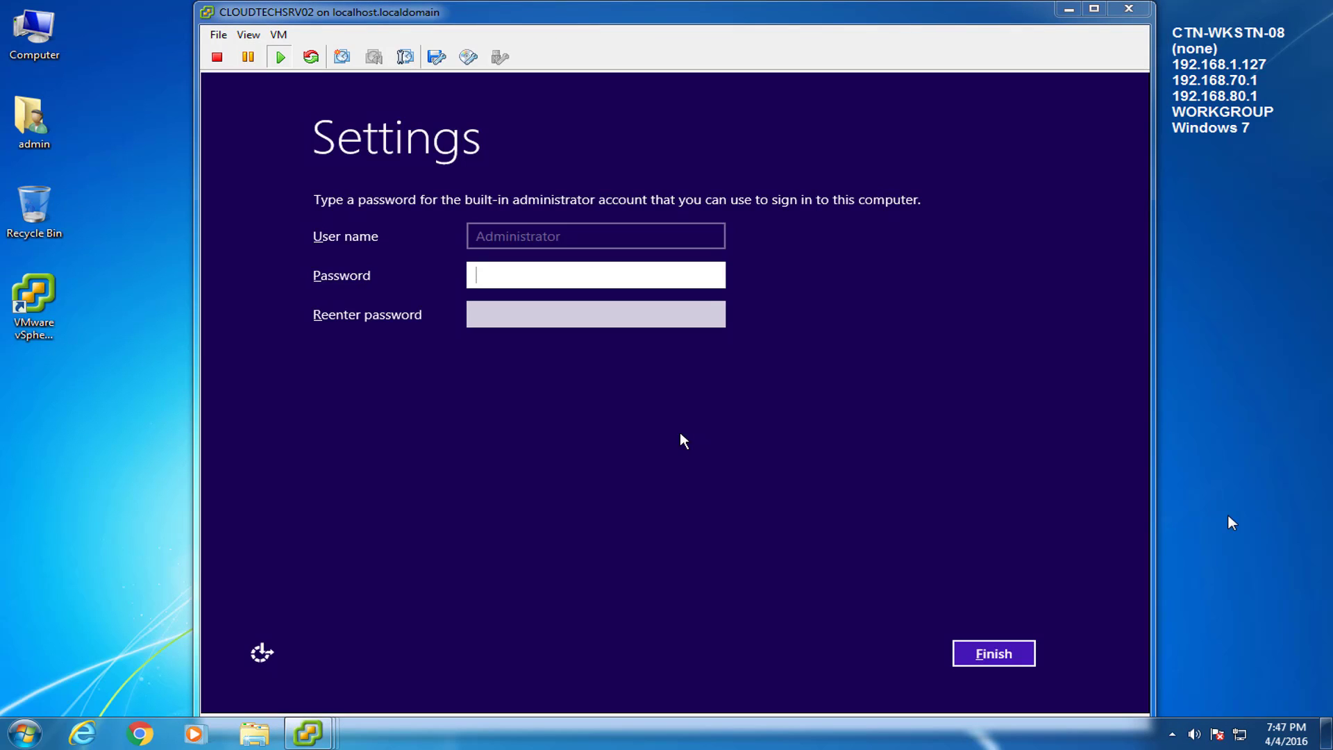
left_click(549, 276)
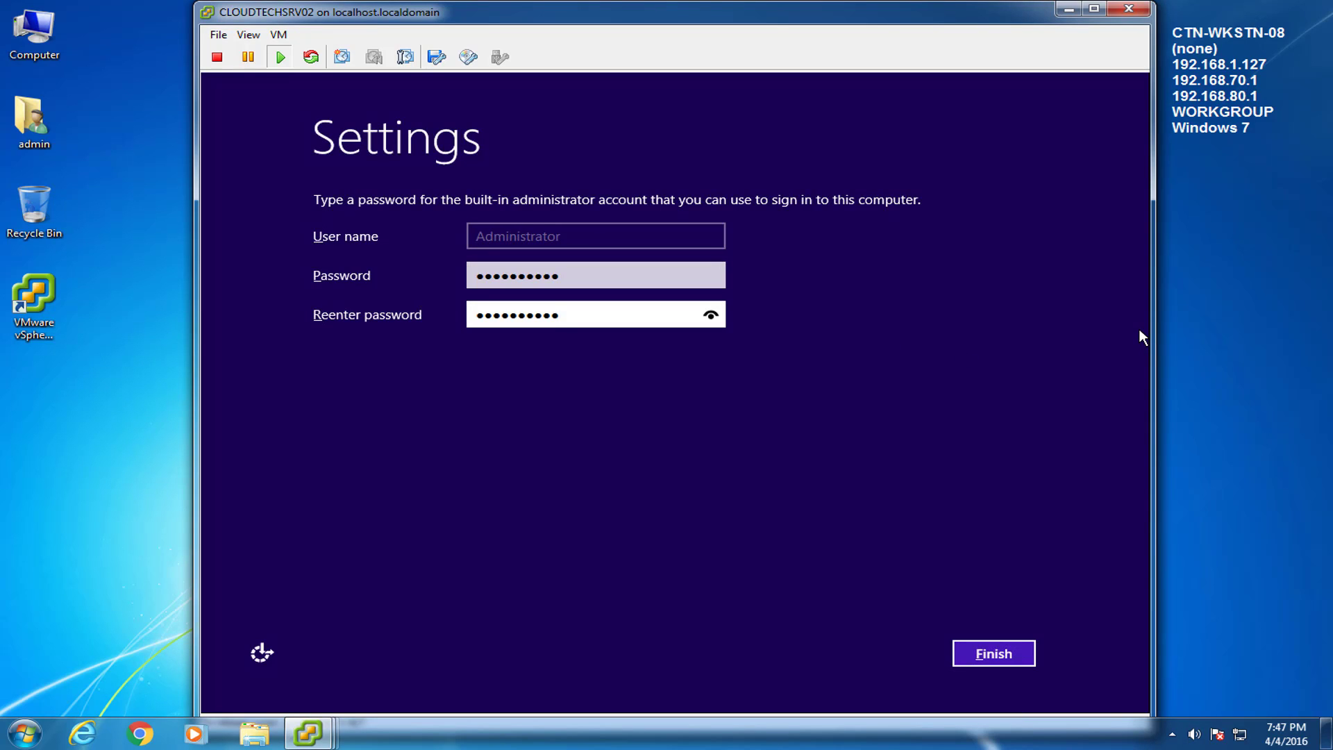
Step: Finish setup and sign in as Administrator via Send Ctrl+Alt+Del, entering the administrator password
left_click(1025, 649)
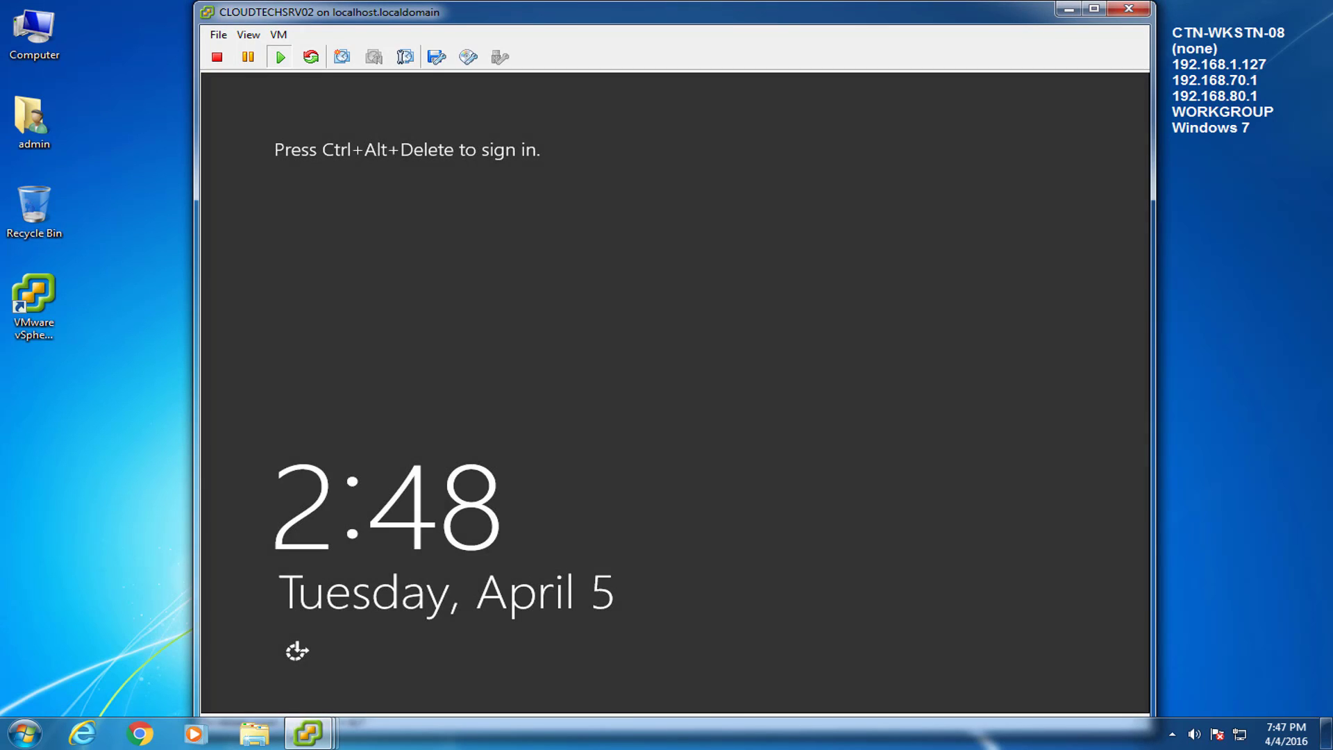
left_click(279, 35)
mouse_move(417, 70)
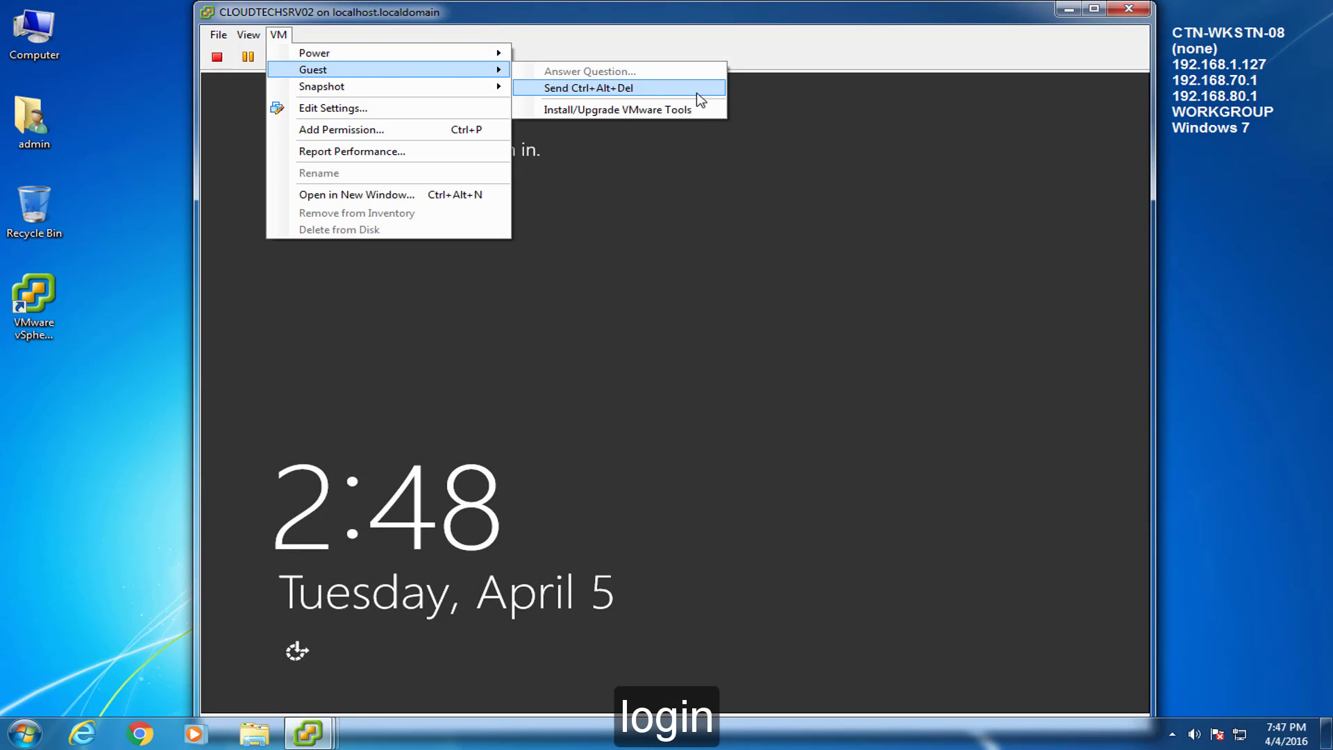
left_click(697, 93)
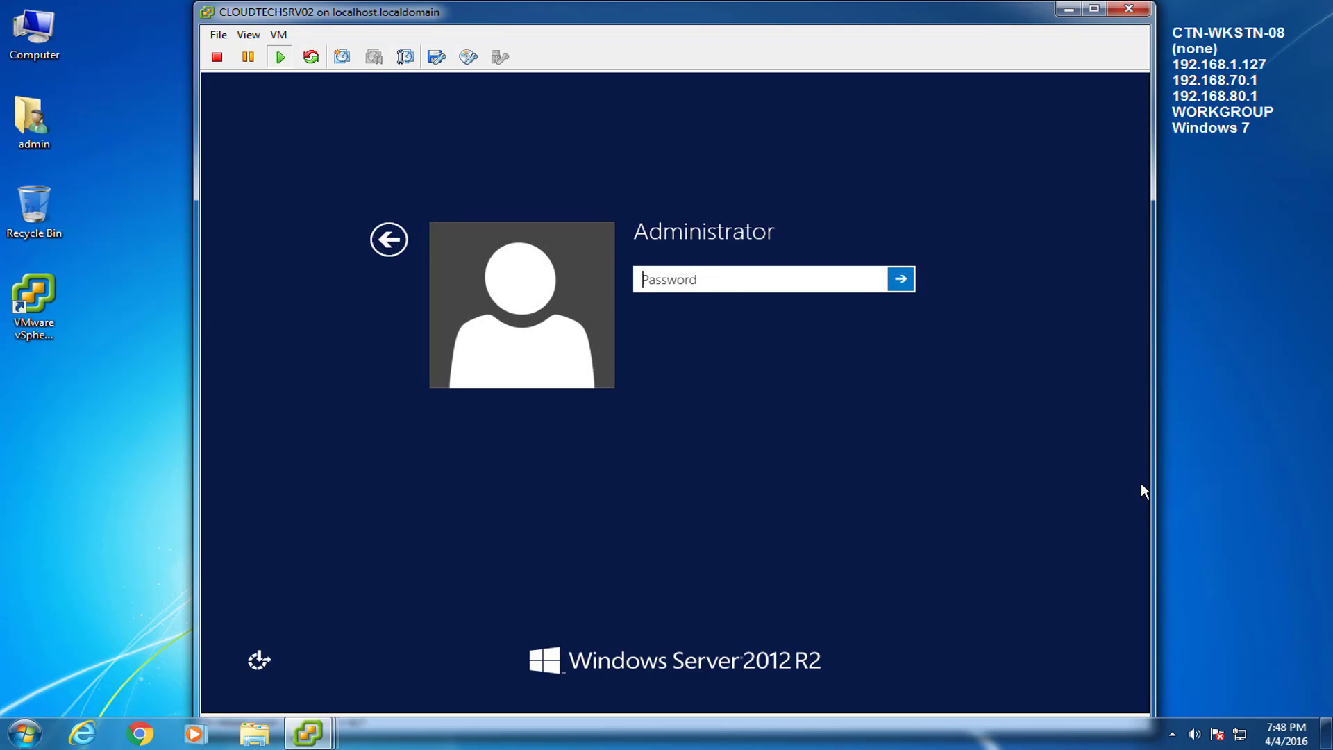
type("P@ssw0rd123")
key("Return")
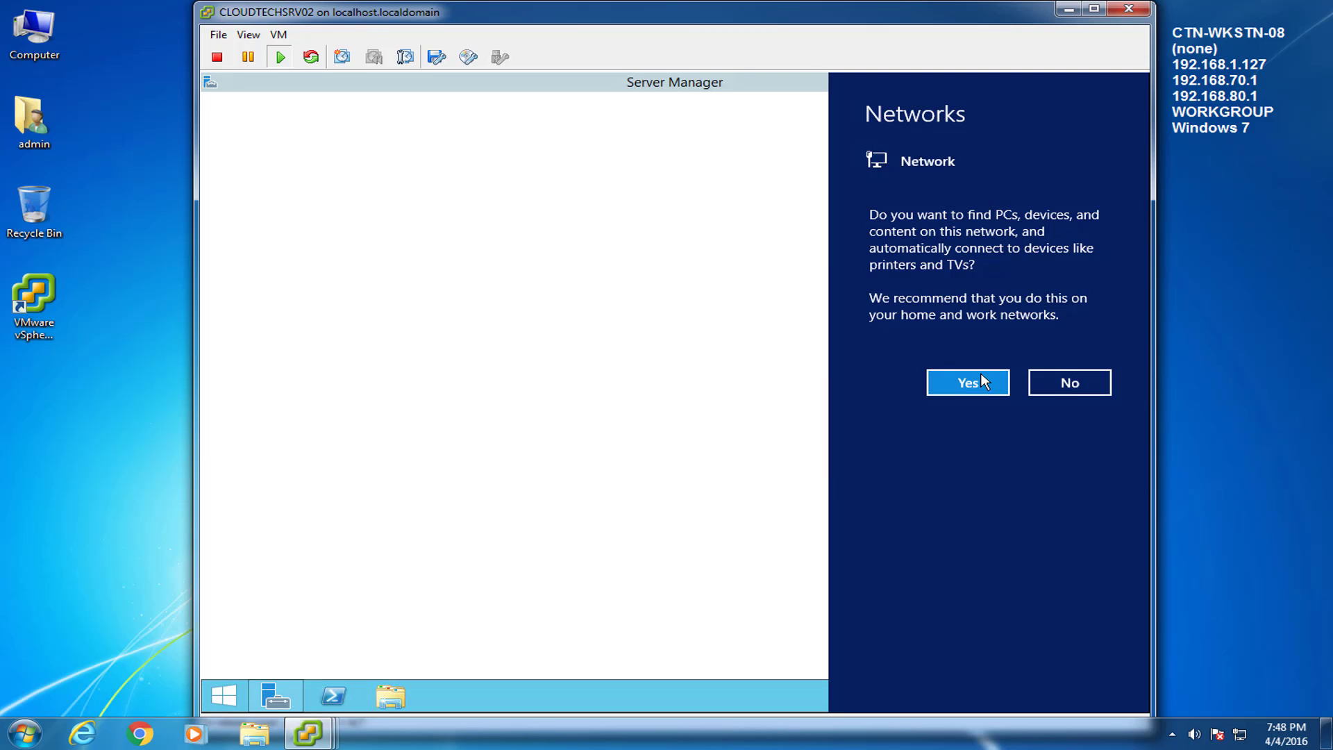
Step: Allow network discovery and close Server Manager
left_click(982, 378)
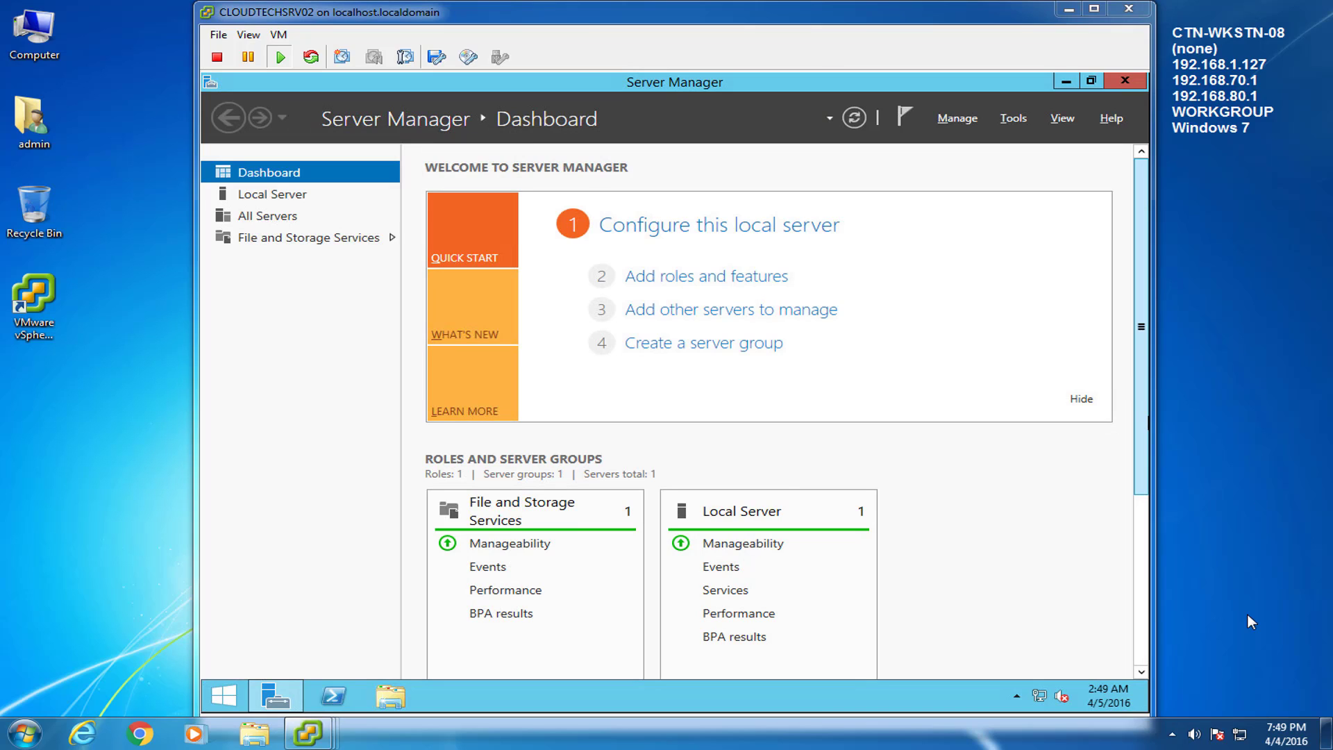
left_click(965, 481)
left_click(1125, 80)
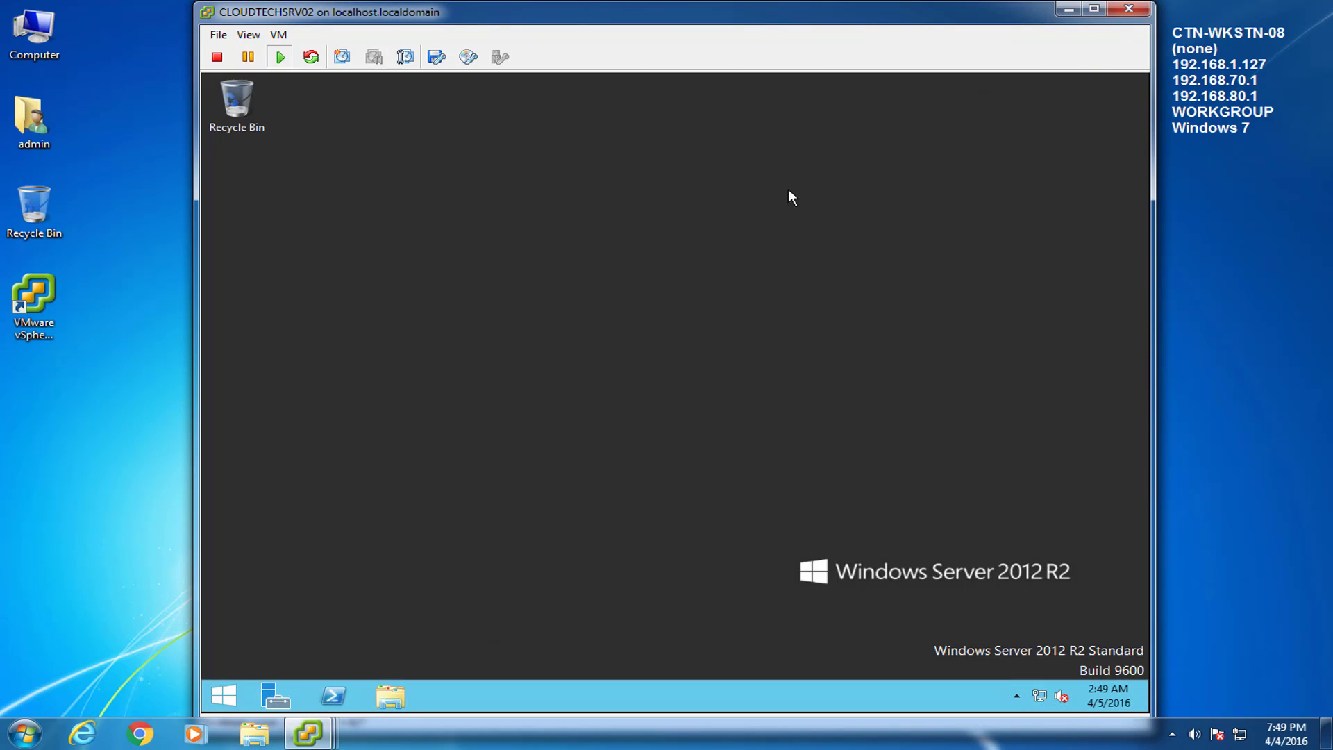
Step: Mount the VMware Tools installer disc in the guest and run setup64.exe
left_click(279, 34)
mouse_move(353, 70)
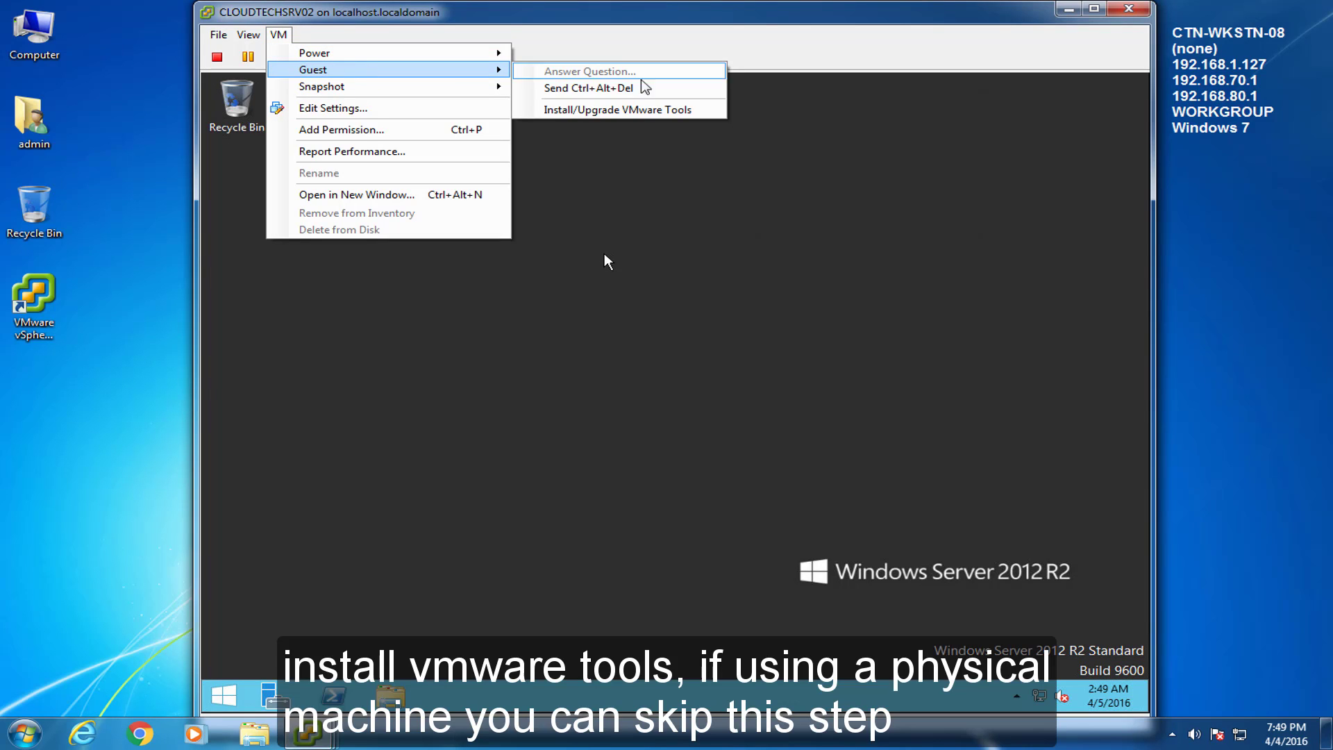
left_click(643, 109)
left_click(738, 419)
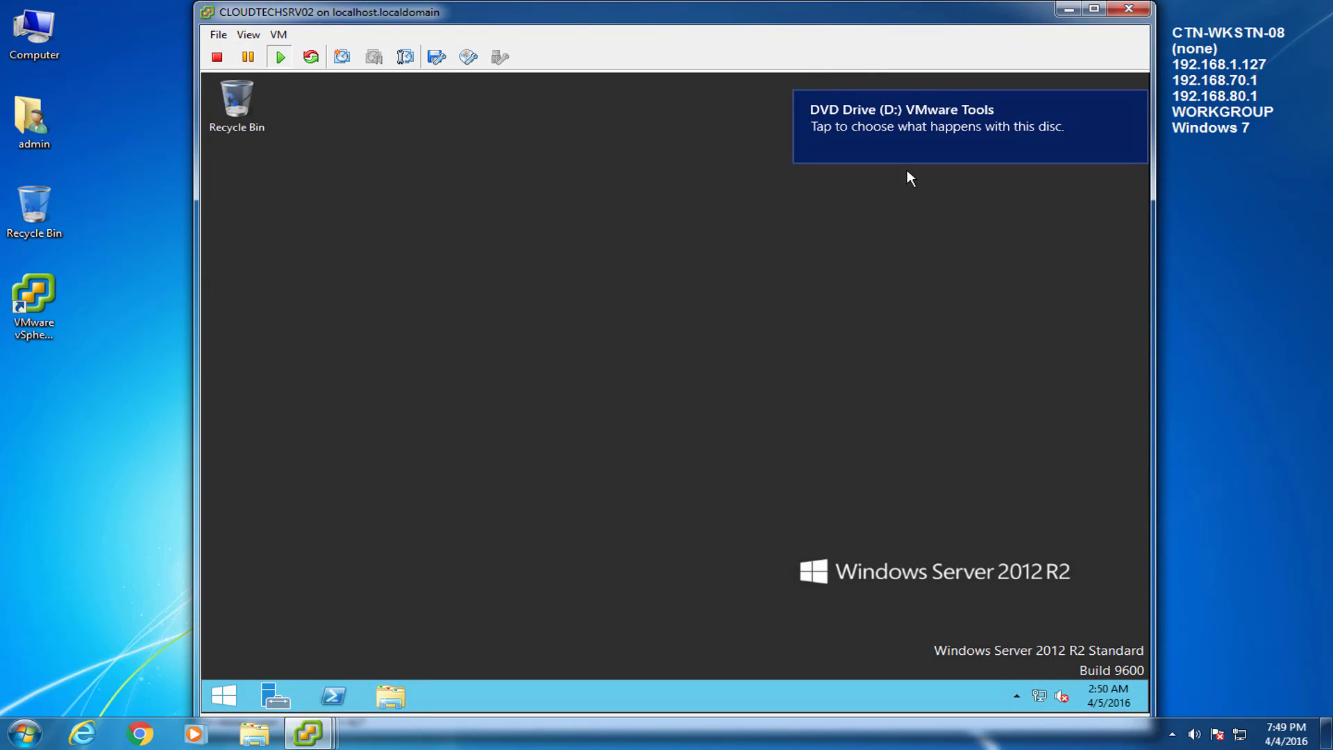
left_click(934, 122)
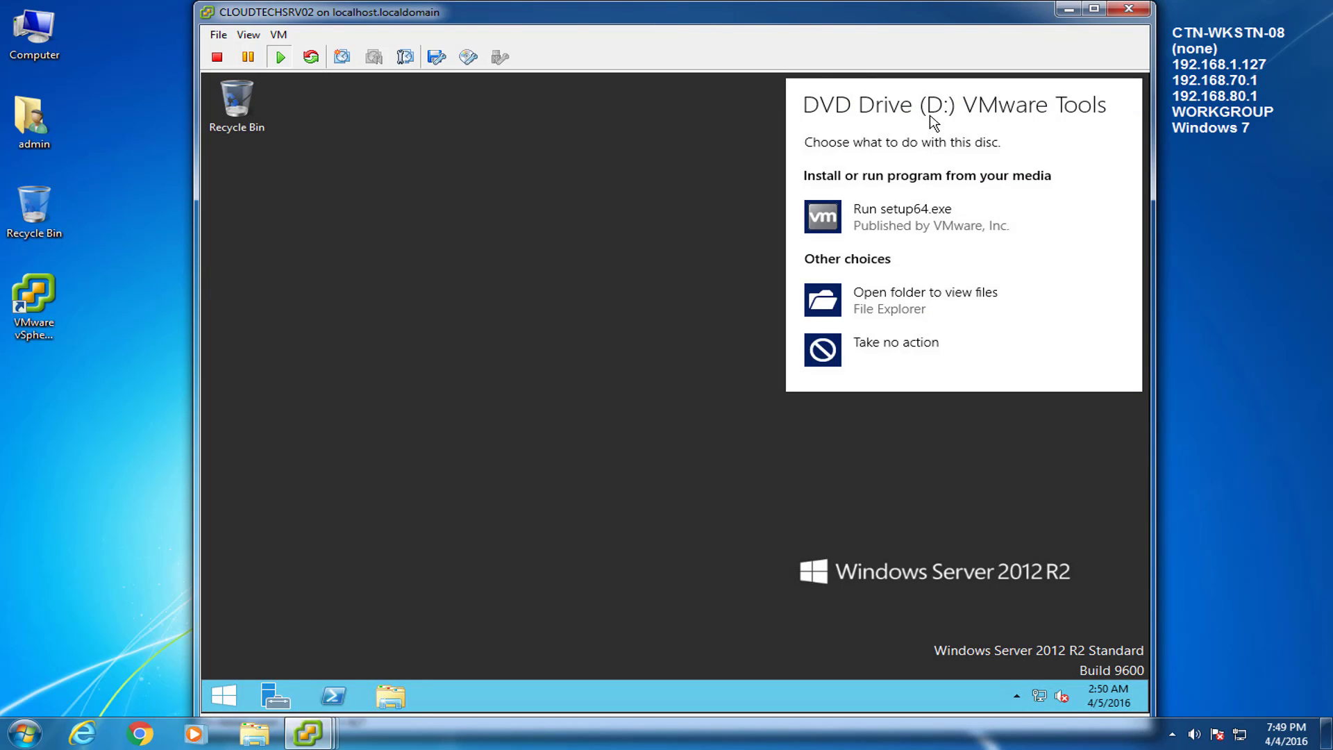
left_click(881, 228)
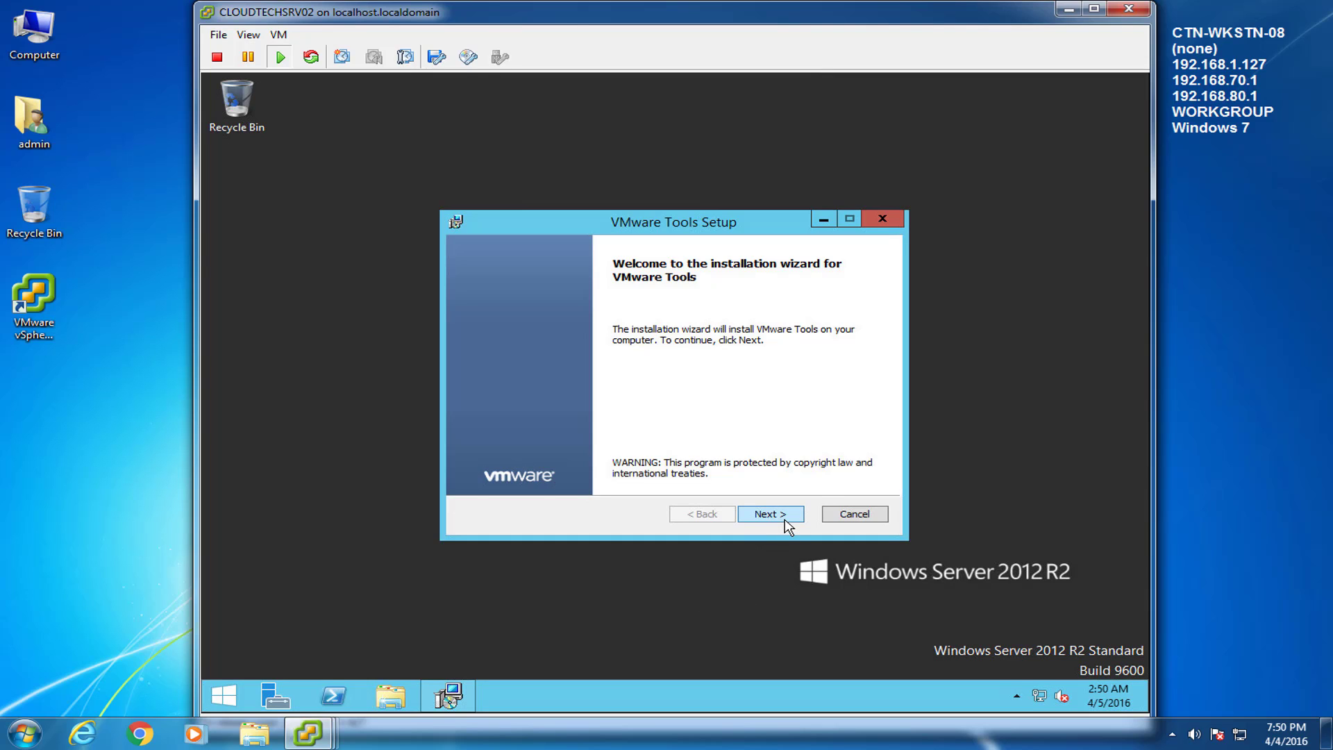
Step: Install VMware Tools with a Custom setup and default features, then restart the guest
left_click(785, 522)
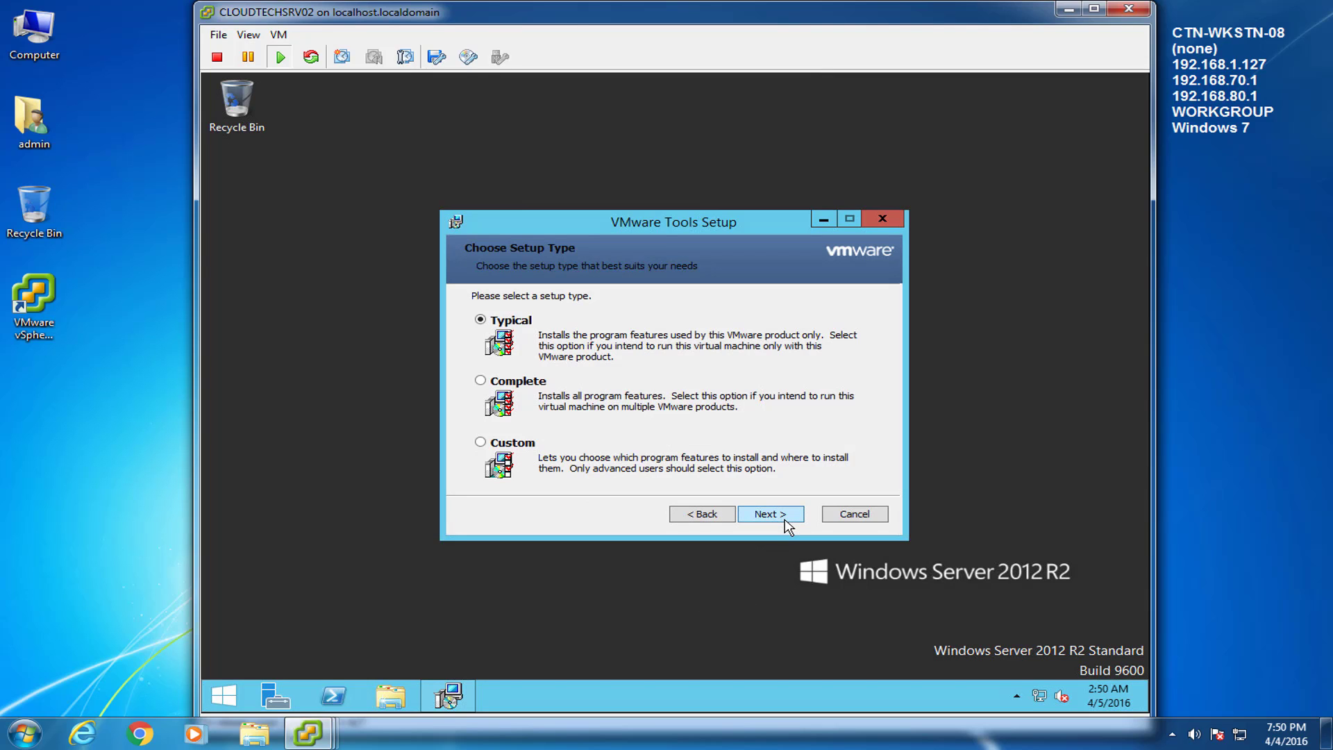
left_click(481, 443)
left_click(795, 520)
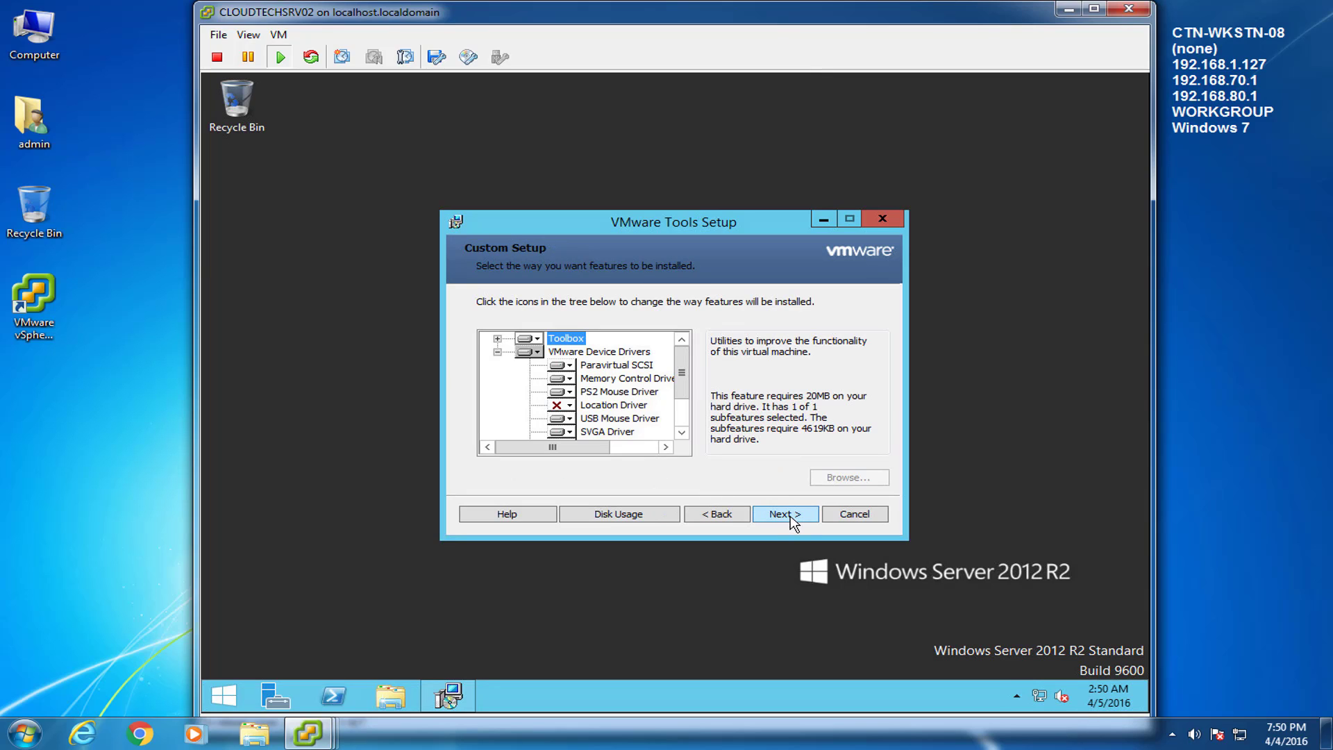
left_click(789, 522)
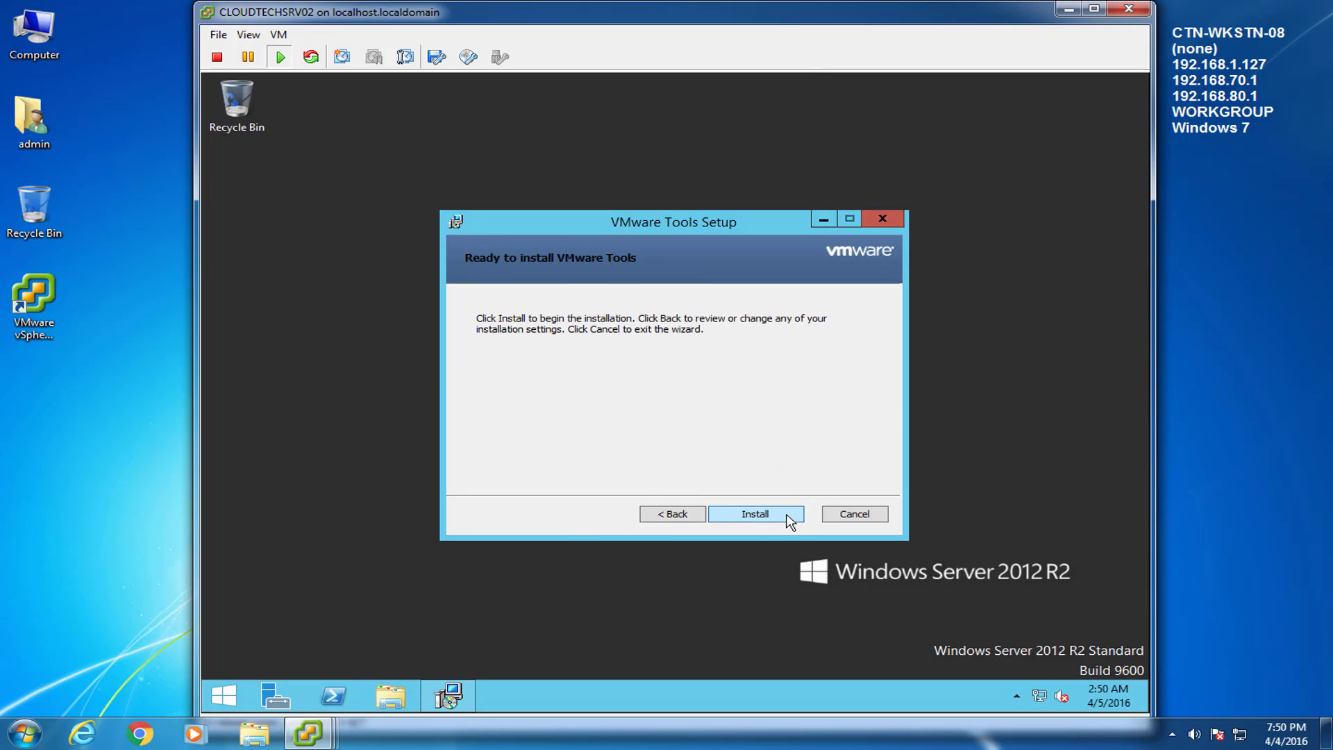
left_click(790, 519)
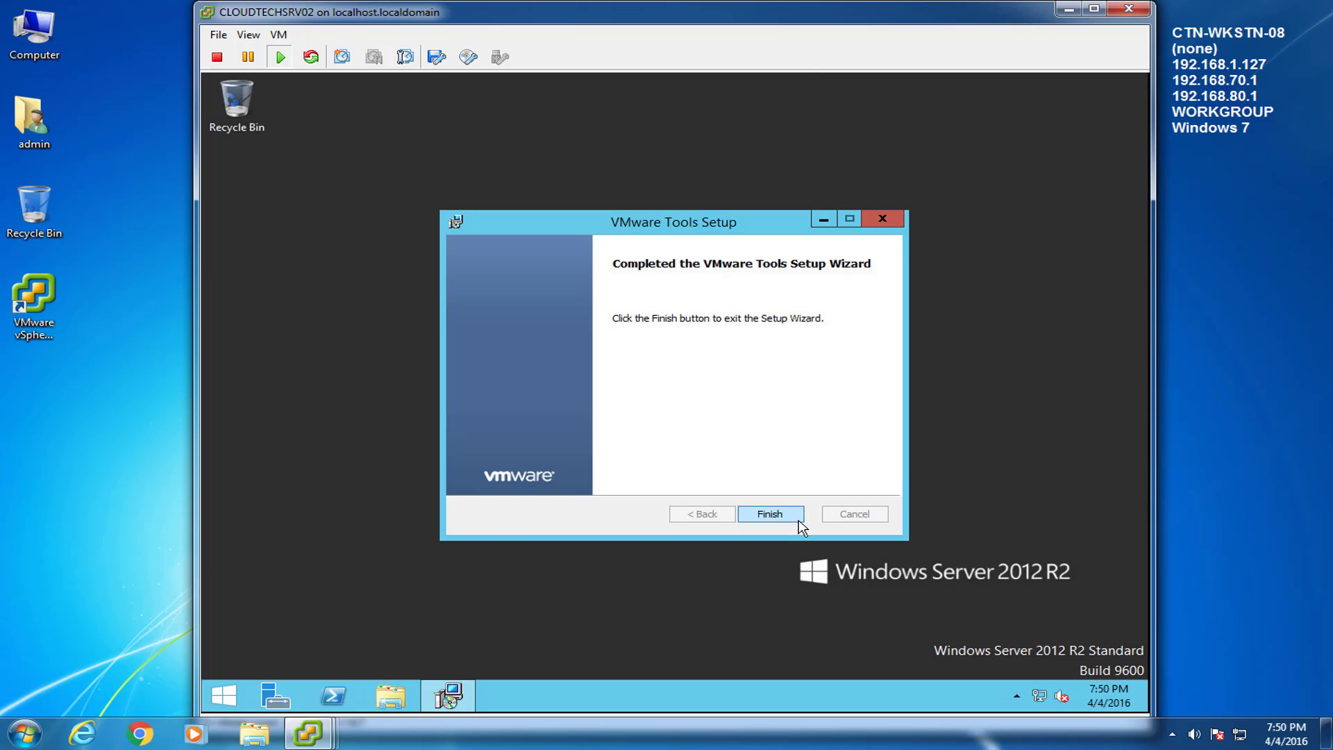
left_click(795, 517)
left_click(631, 425)
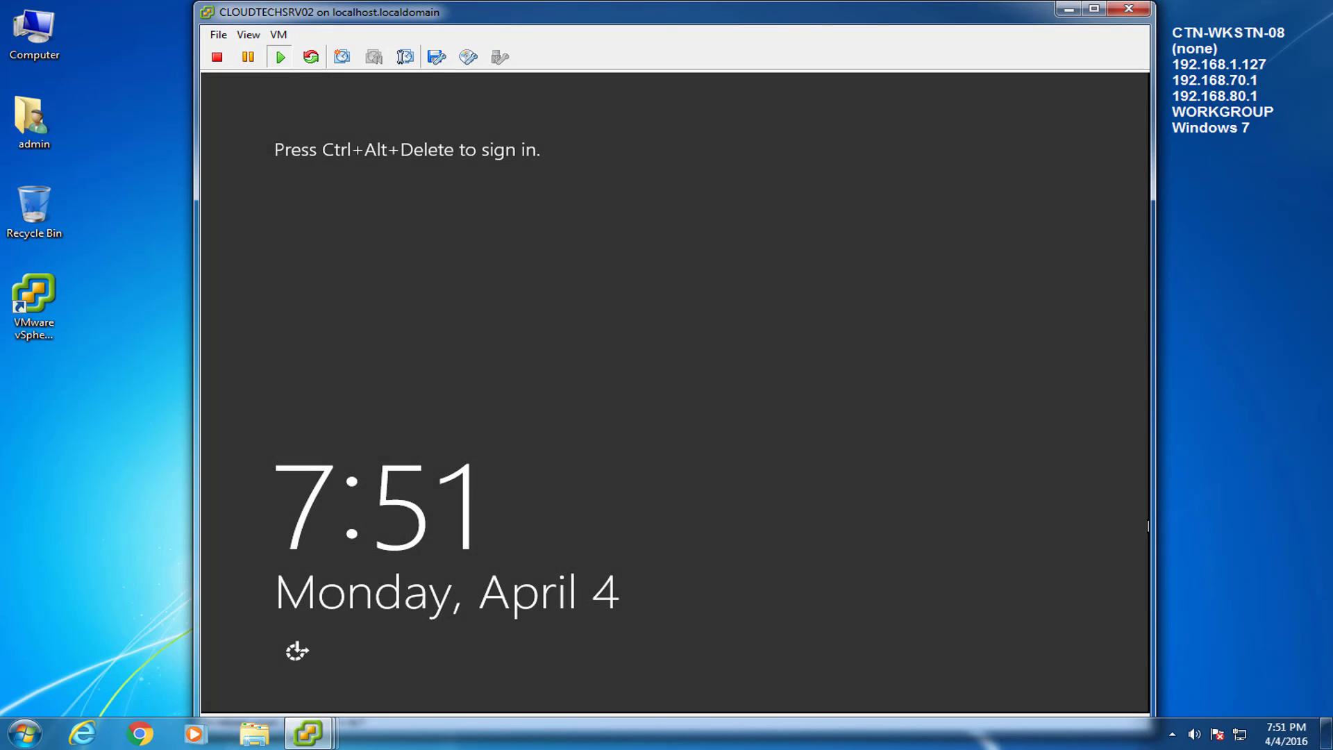
Step: Send Ctrl+Alt+Del, log in with the Administrator password, and close Server Manager
left_click(279, 35)
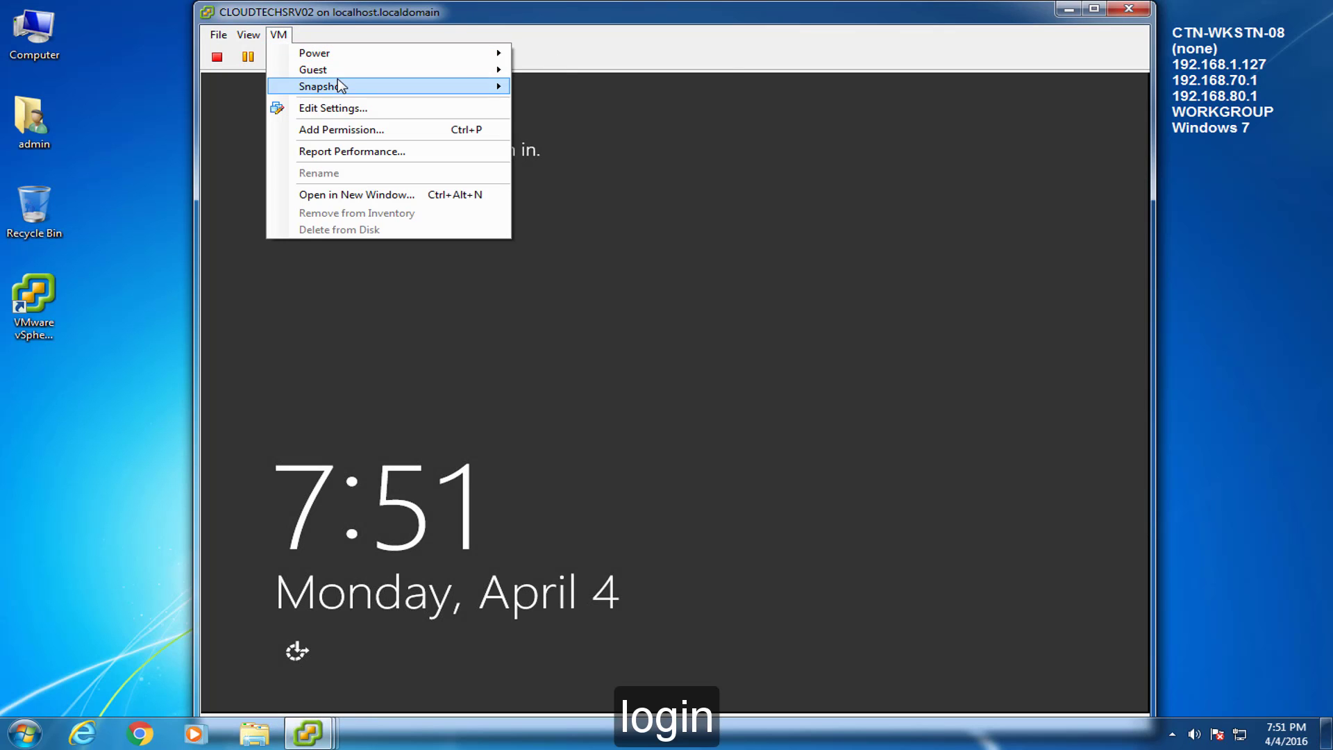
mouse_move(342, 74)
left_click(583, 88)
type("*********")
key("Return")
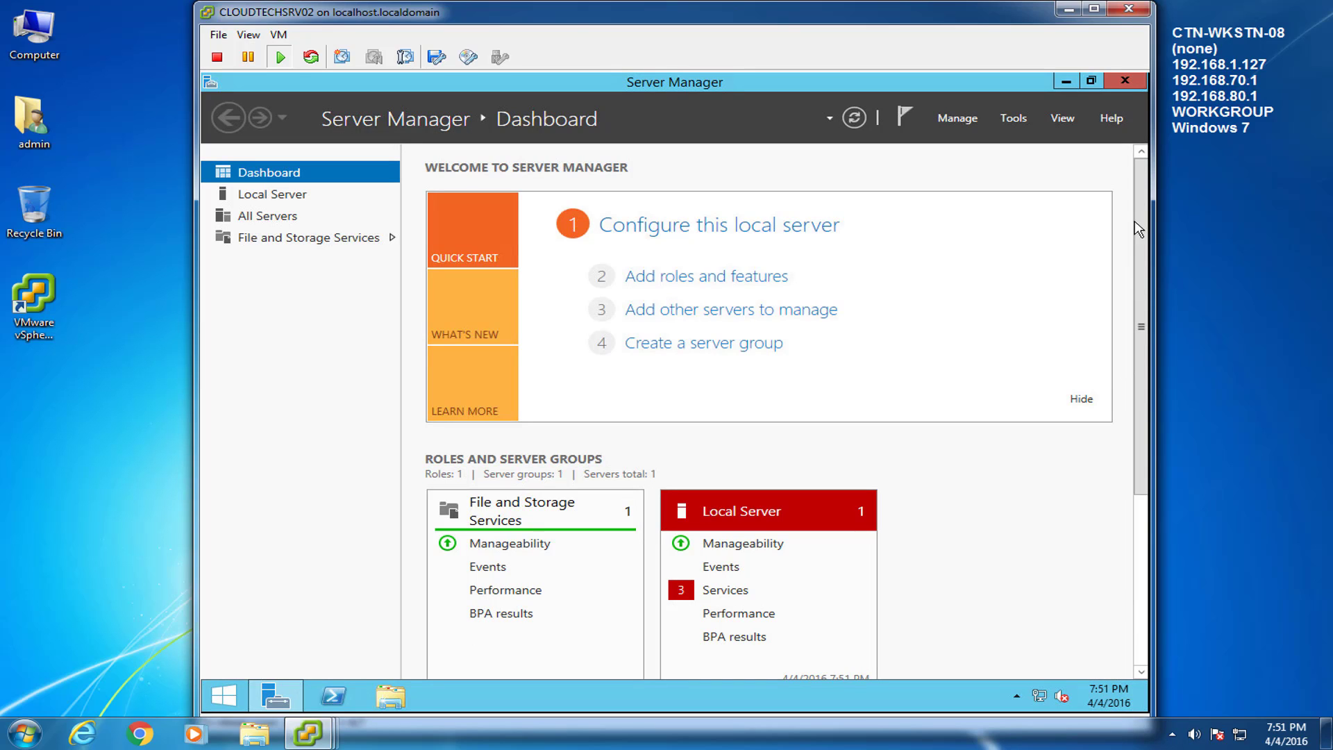
left_click(1125, 82)
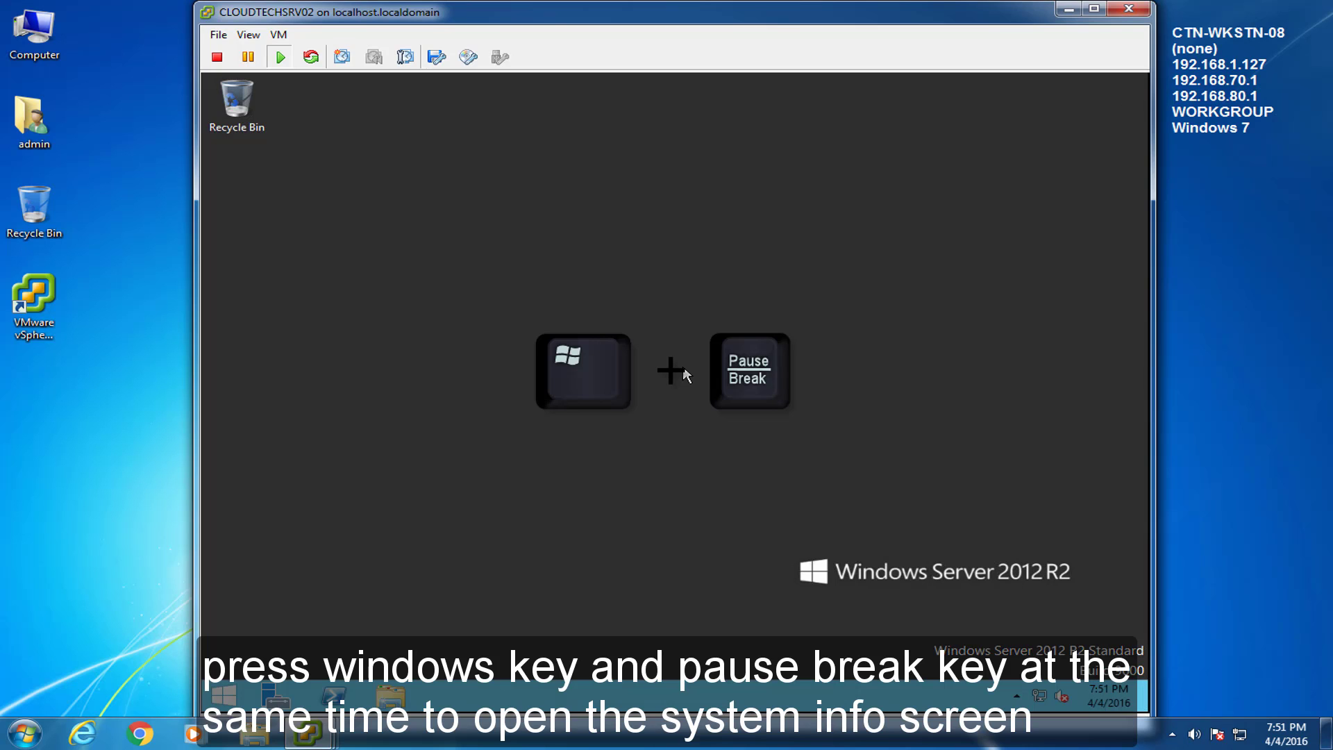
Step: Describe the computer as 'Skype4Business Server' and rename it CLOUDTECHSRV02
key("super+Pause")
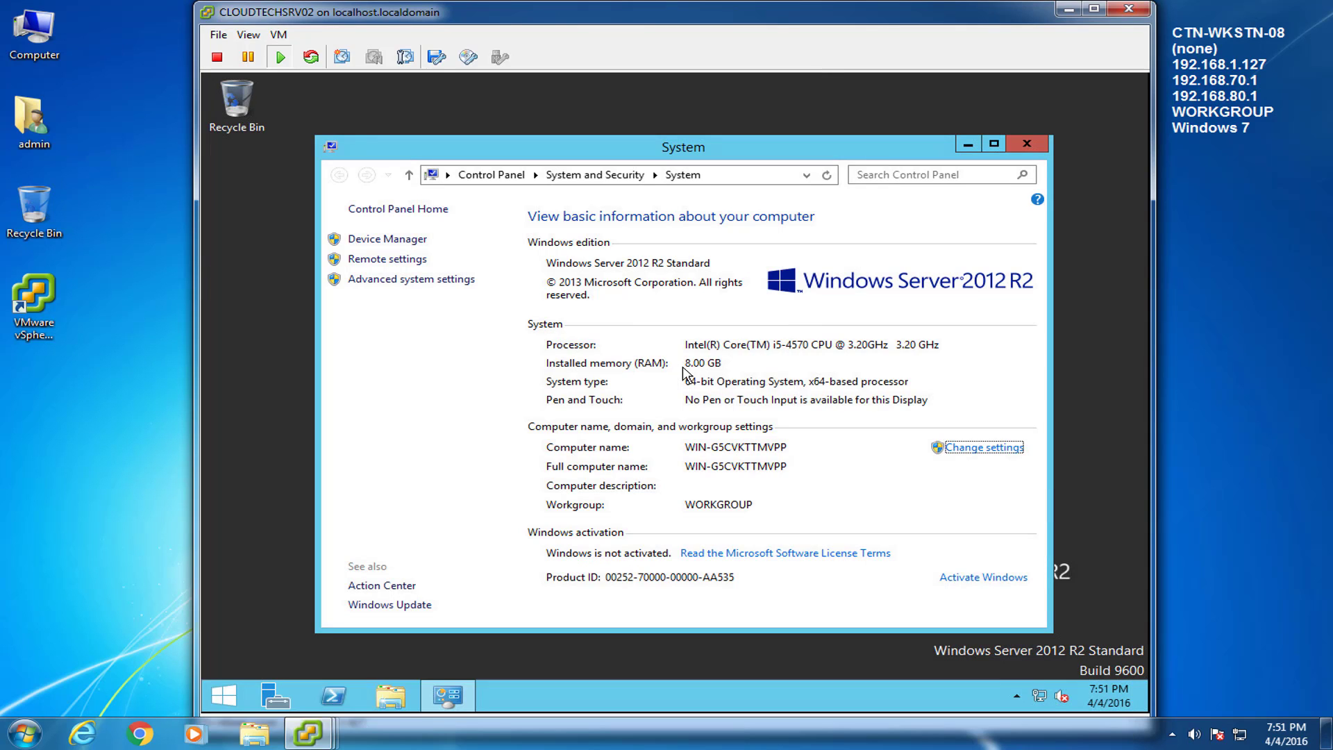
left_click(1013, 450)
left_click_drag(530, 162, 757, 223)
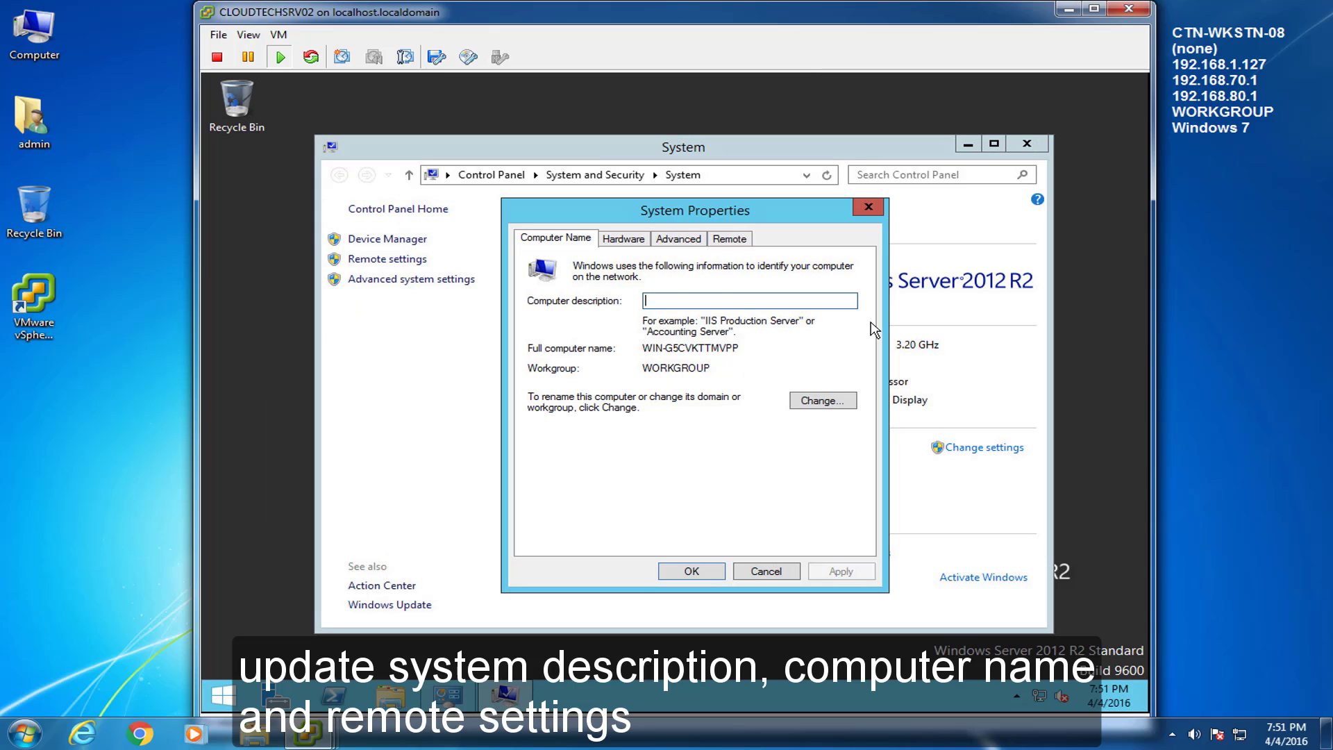
type("Skype4Business Server")
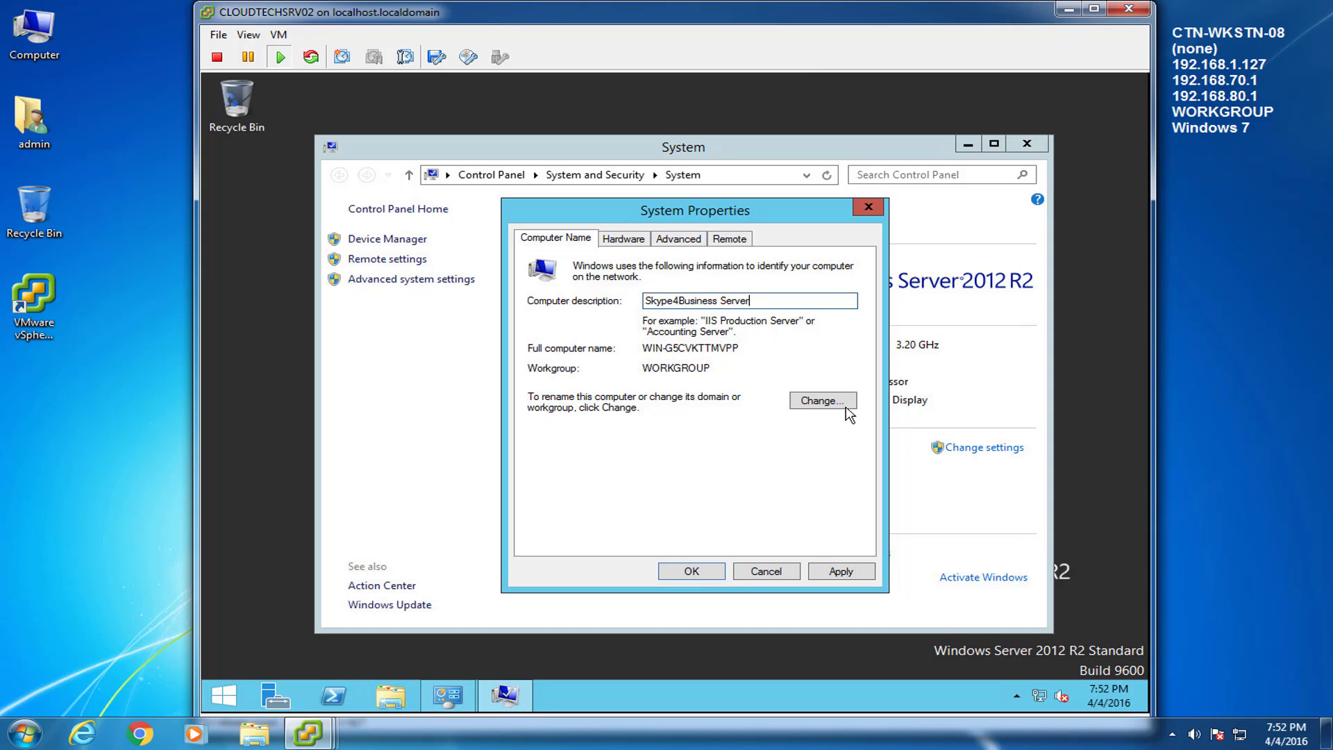
left_click(820, 401)
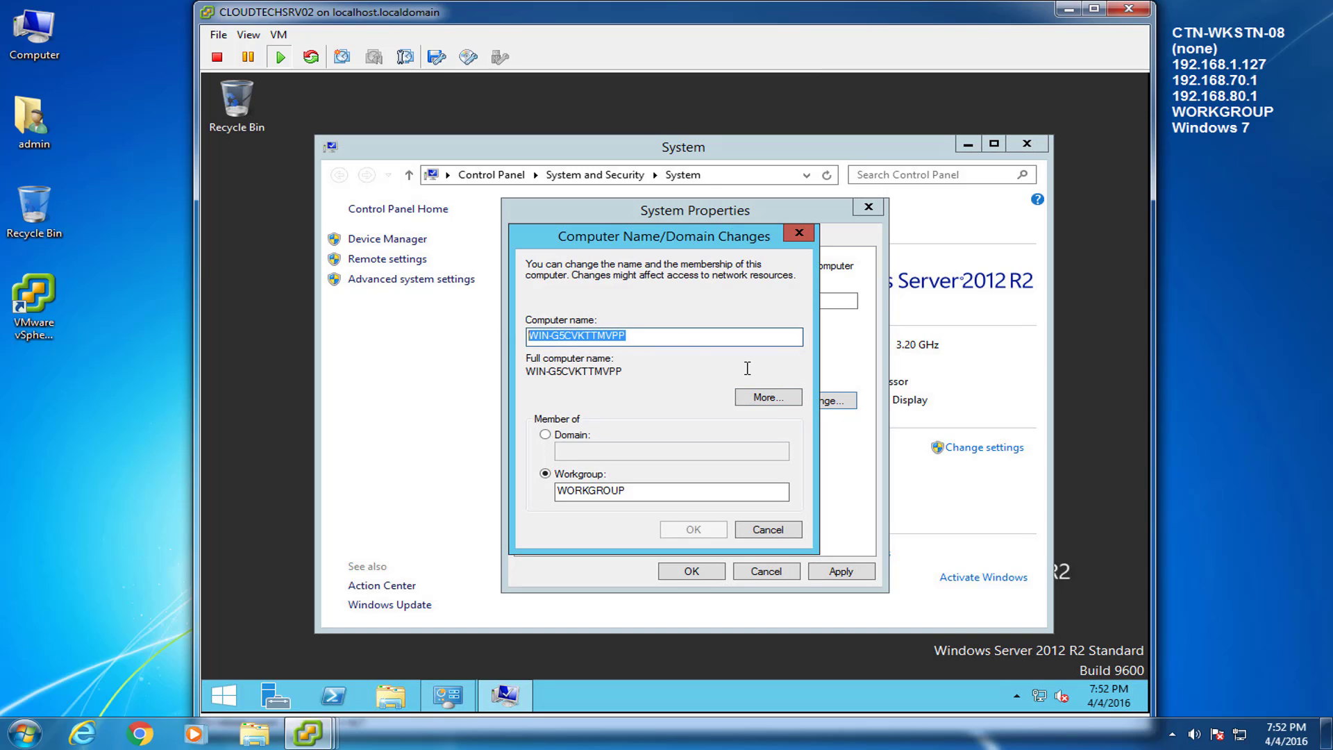
type("CLOUDTECHSRV02")
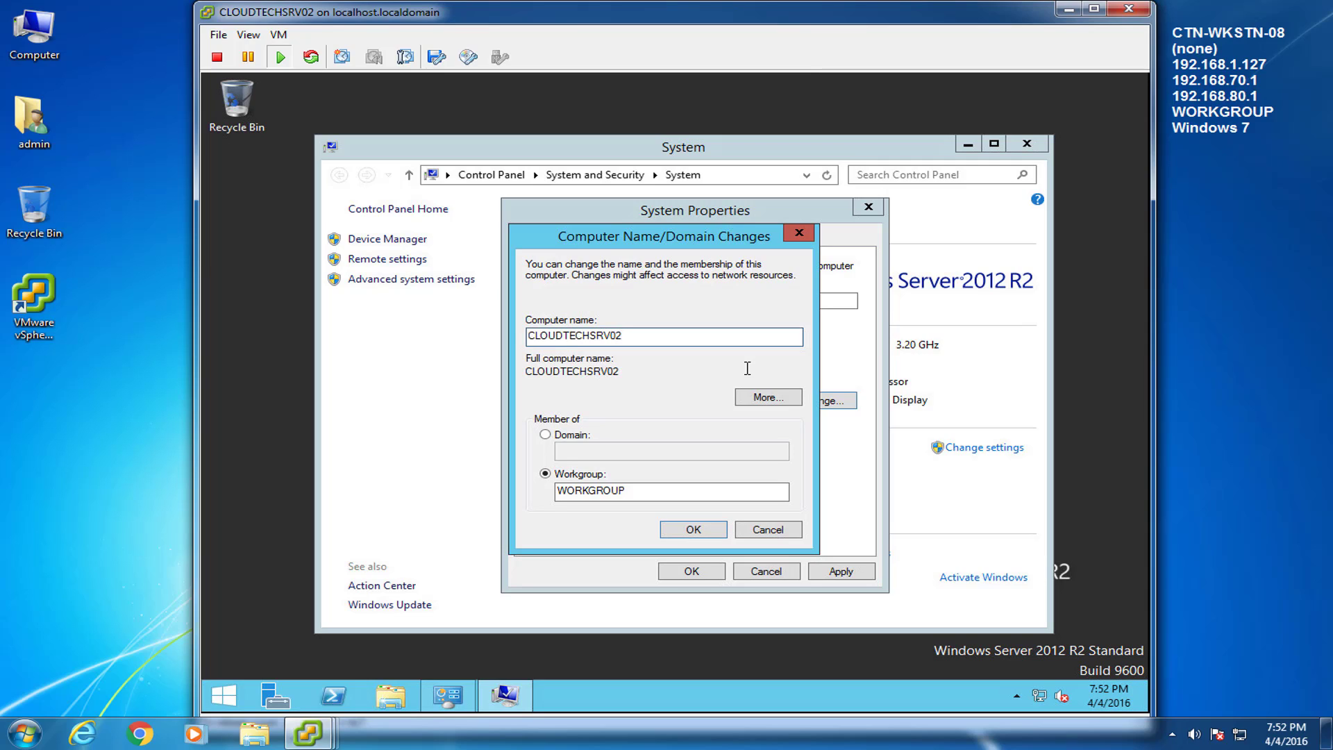
left_click(700, 529)
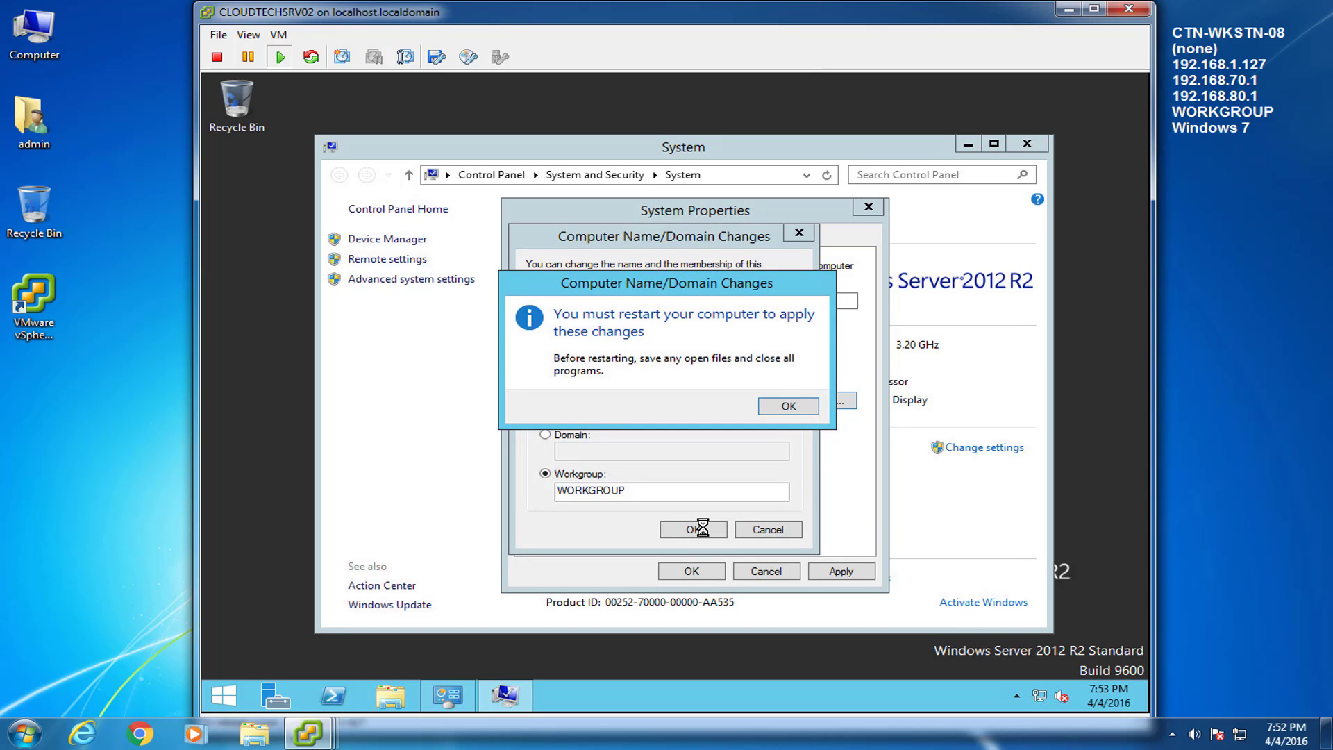
left_click(794, 406)
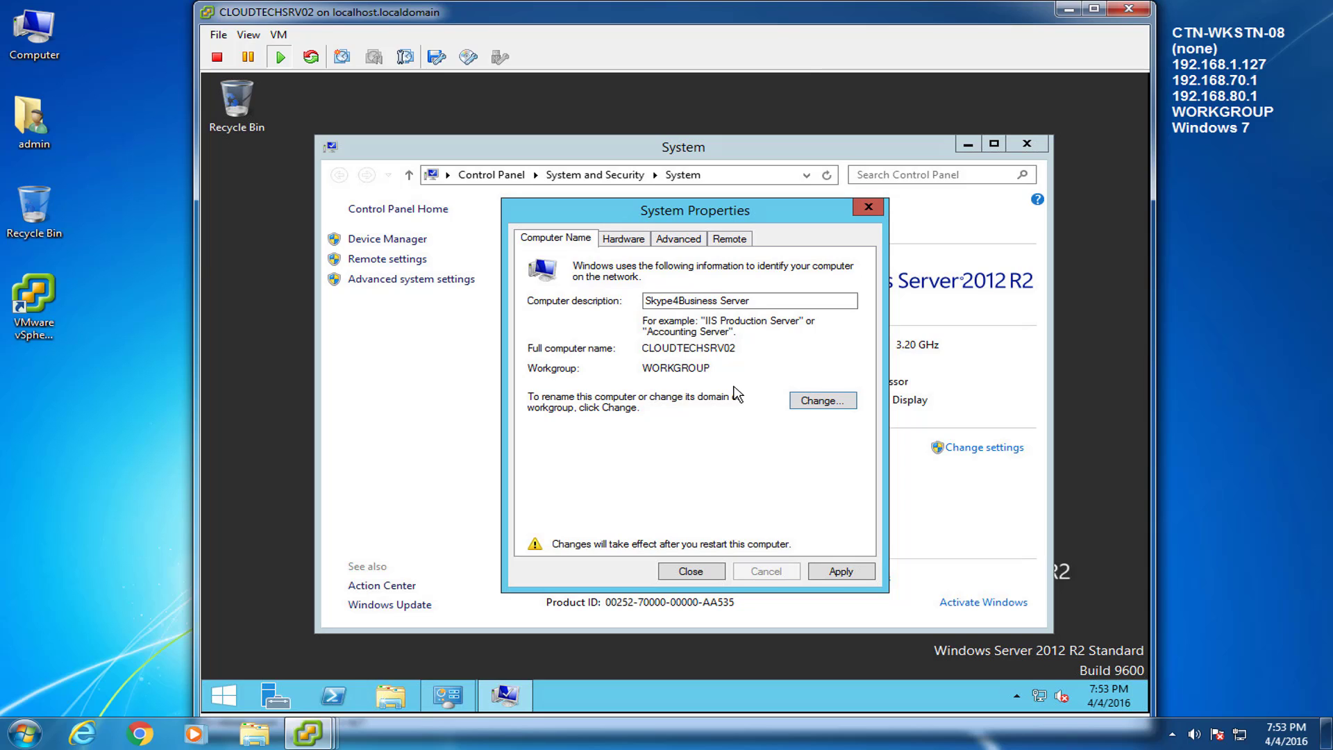
Step: Allow remote desktop connections without Network Level Authentication, then apply and choose Restart Later
left_click(729, 237)
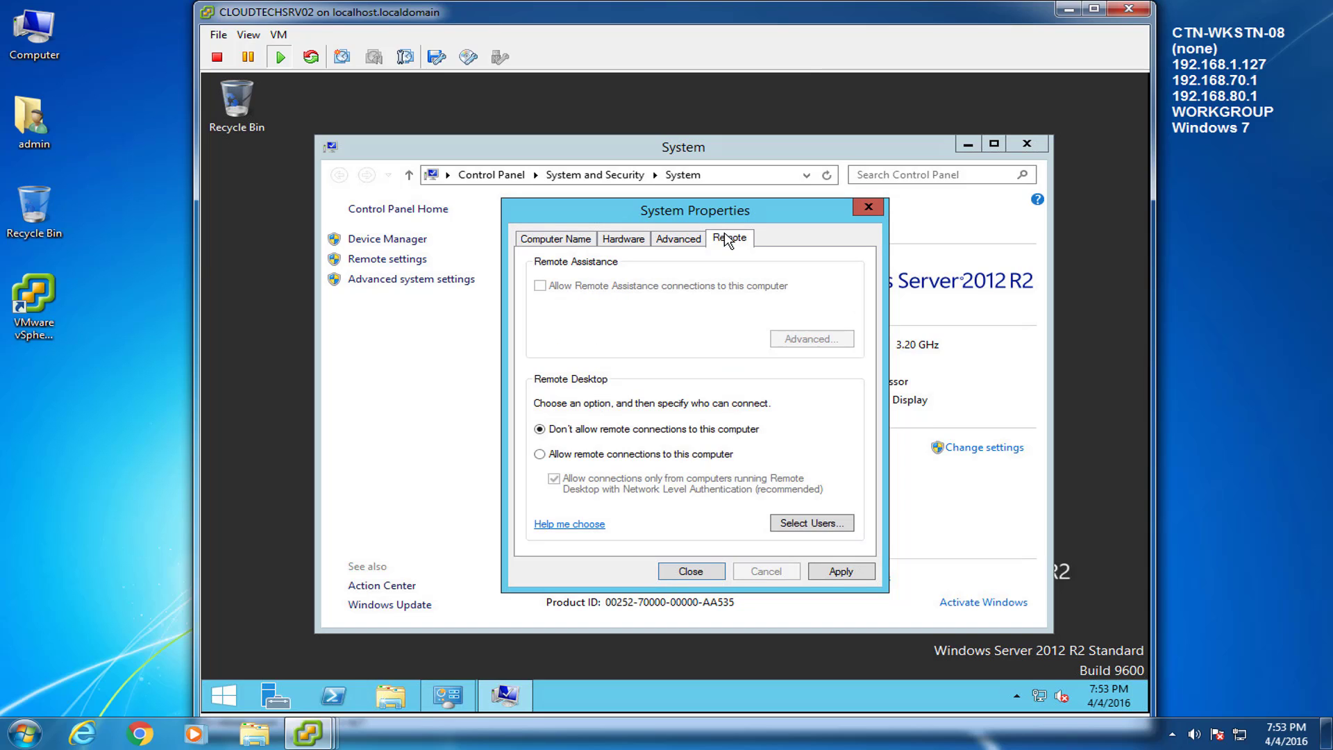
left_click(553, 455)
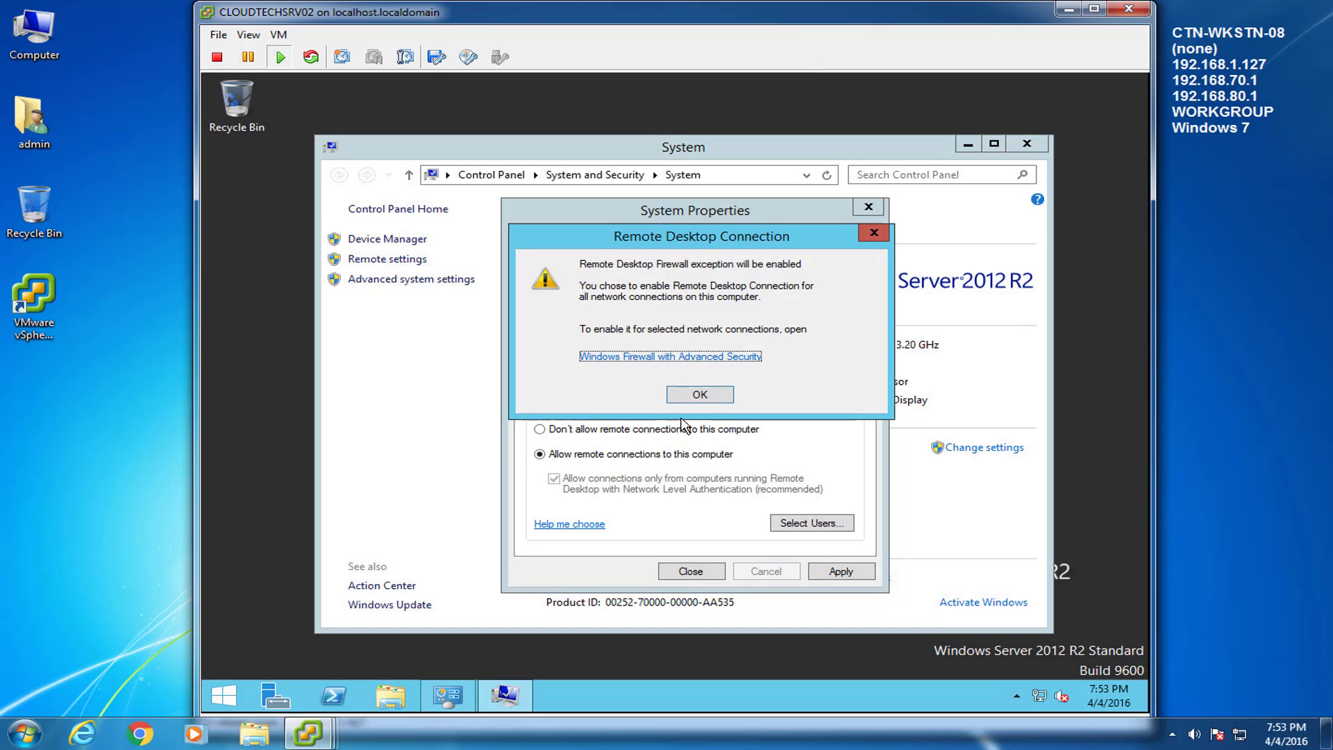
left_click(699, 395)
left_click(651, 478)
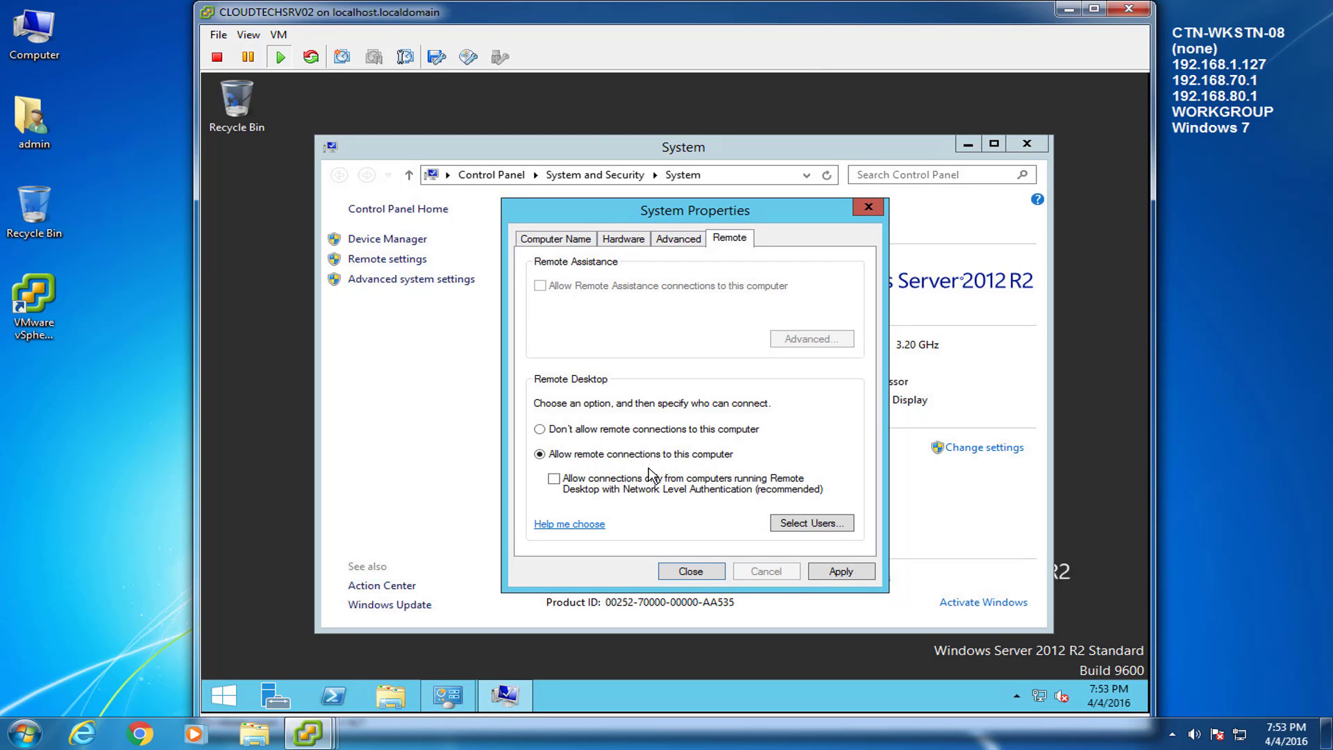
left_click(581, 238)
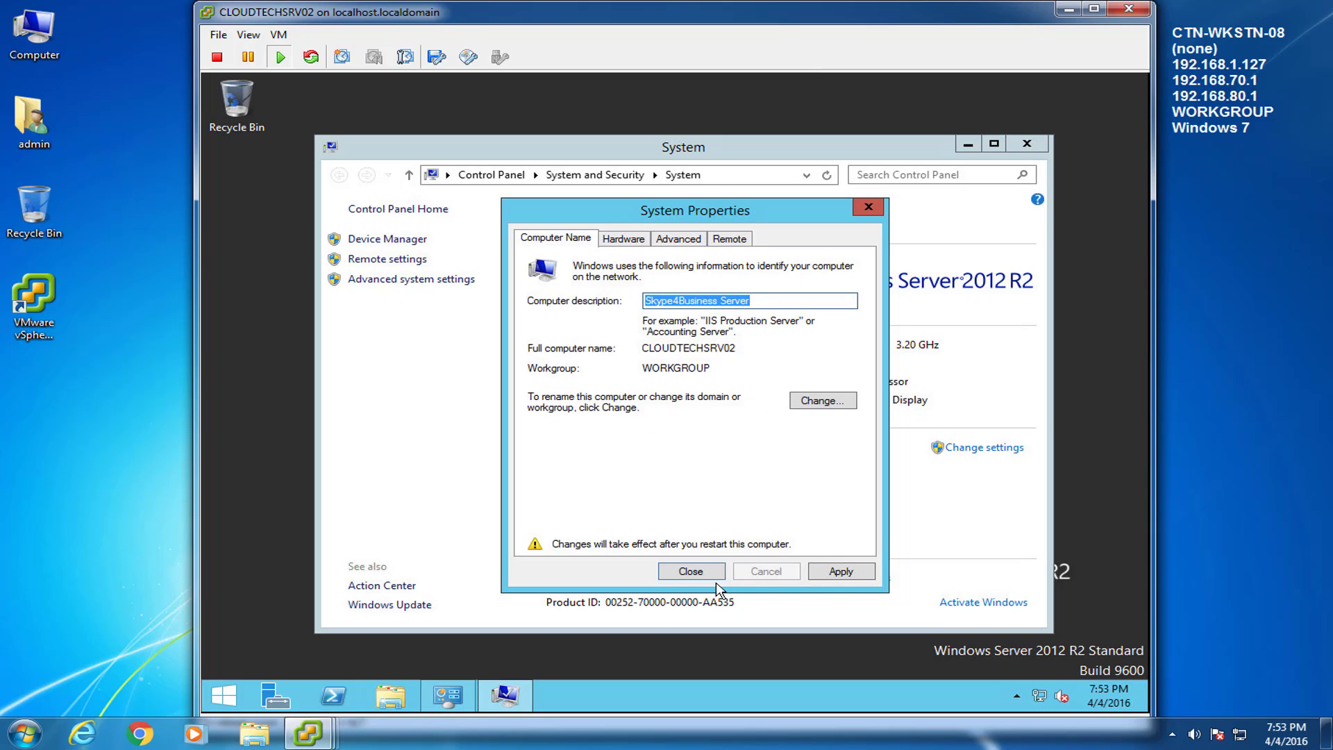
left_click(840, 571)
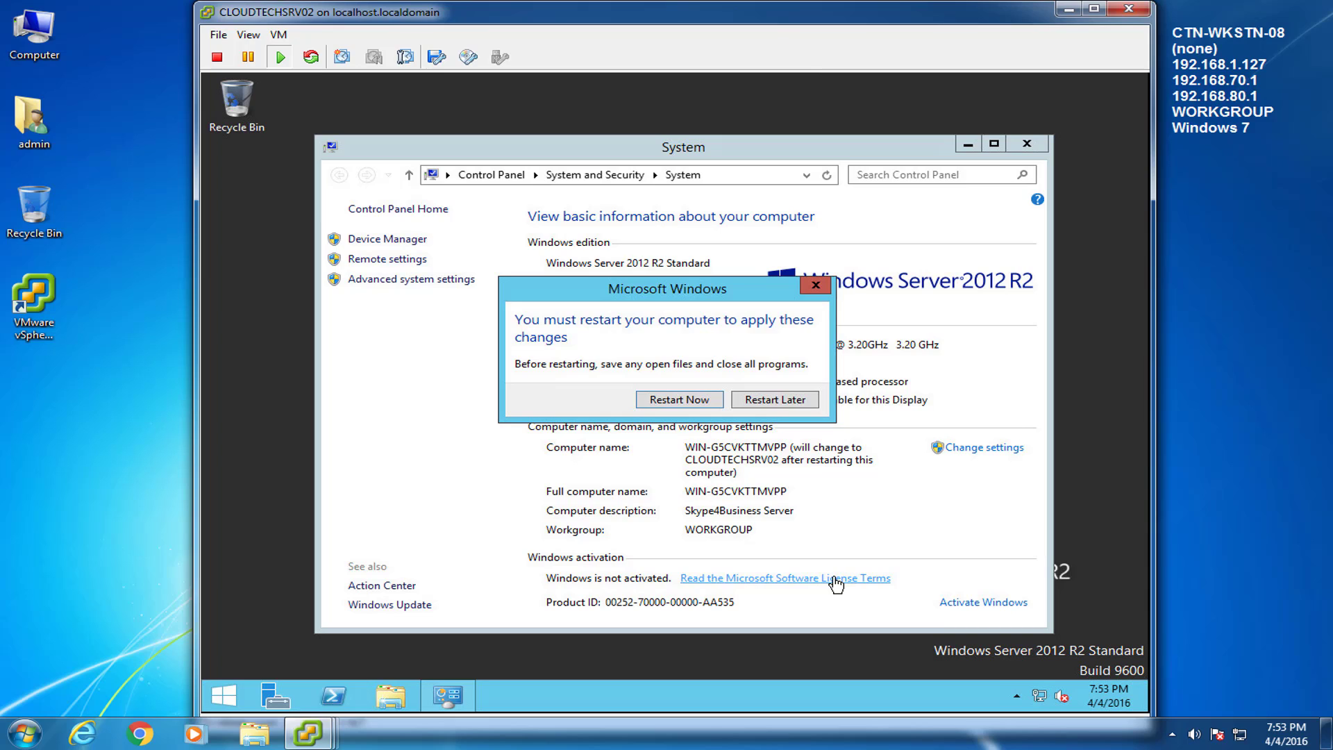
left_click(795, 400)
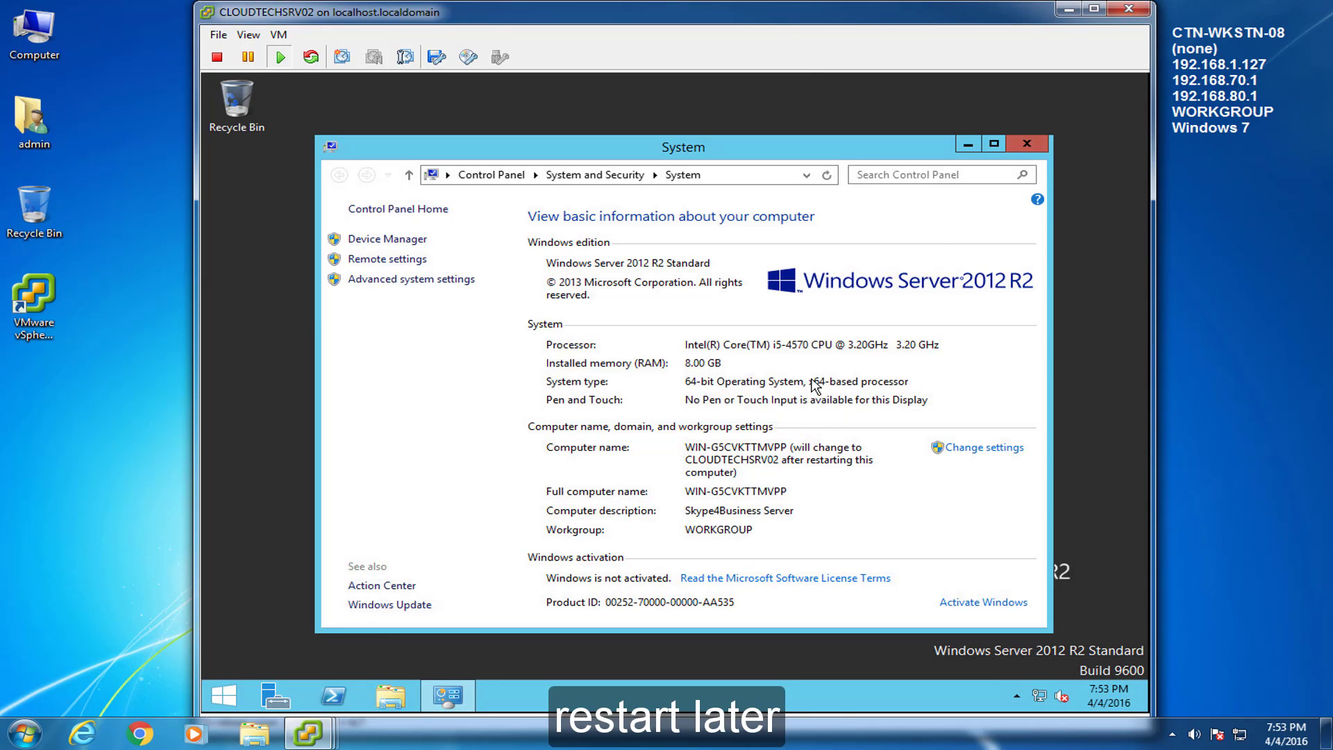
left_click(1027, 143)
Step: Open the IPv4 properties of the Ethernet0 adapter from Network and Sharing Center
right_click(1041, 697)
left_click(1043, 684)
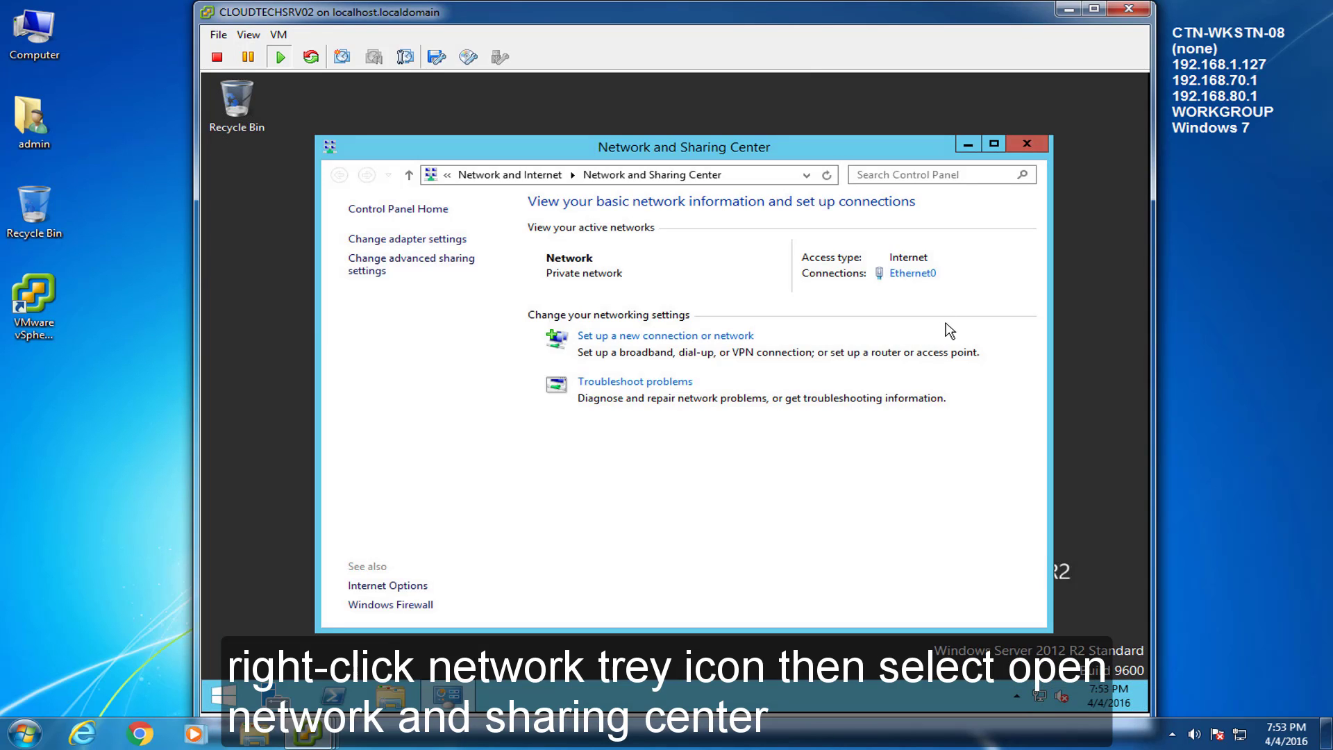
left_click(925, 275)
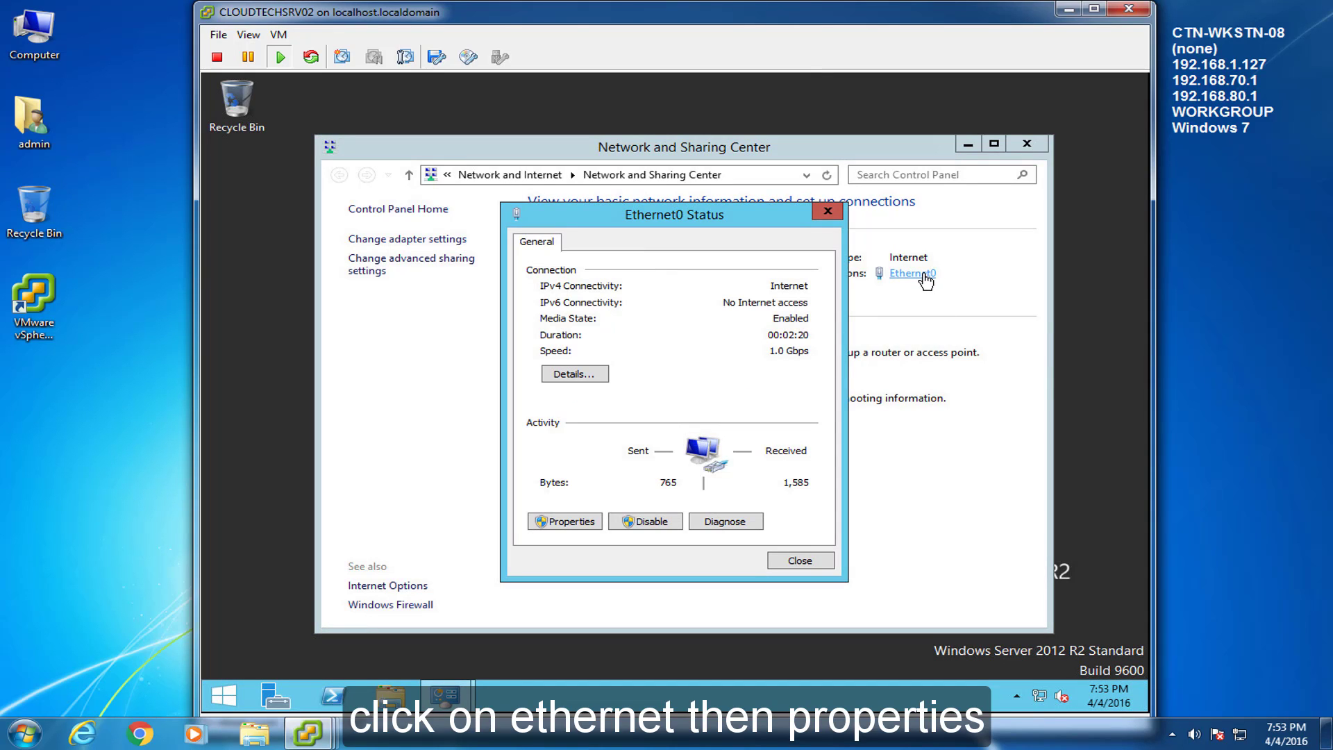
left_click(571, 522)
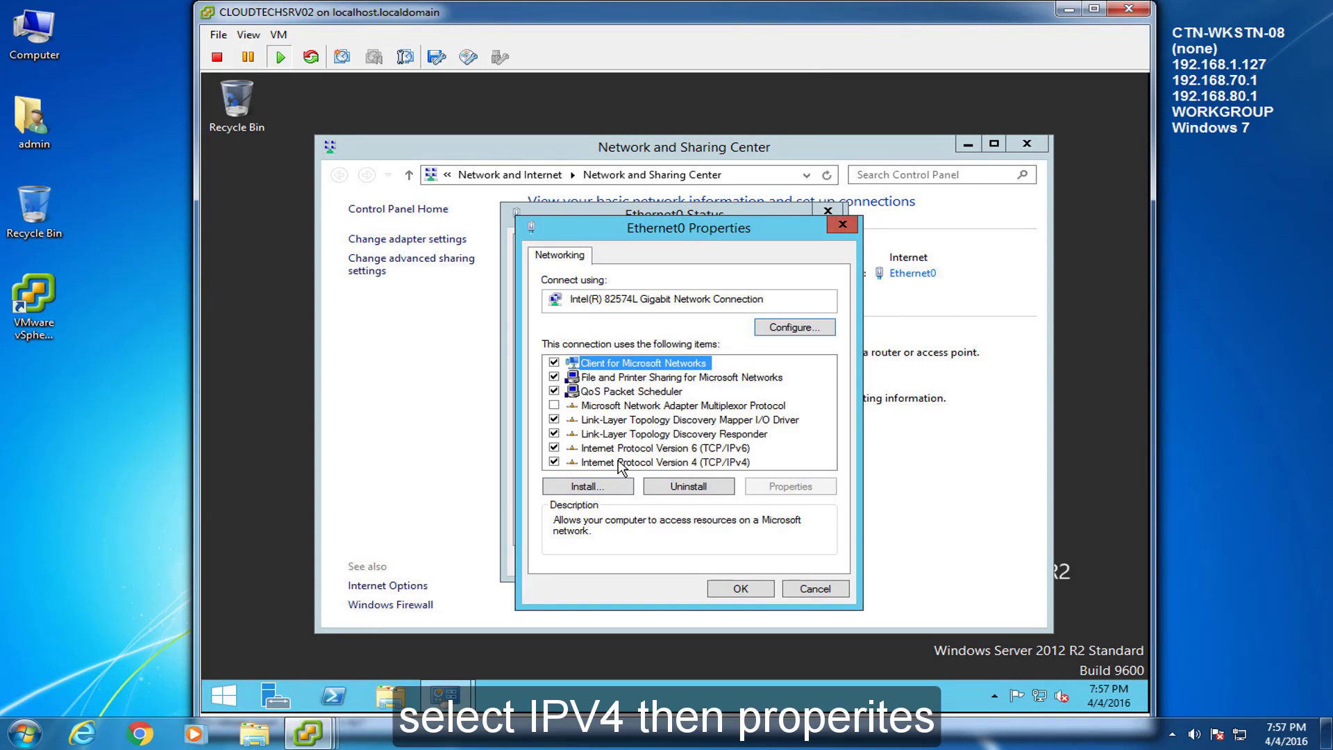
left_click(620, 464)
left_click(771, 486)
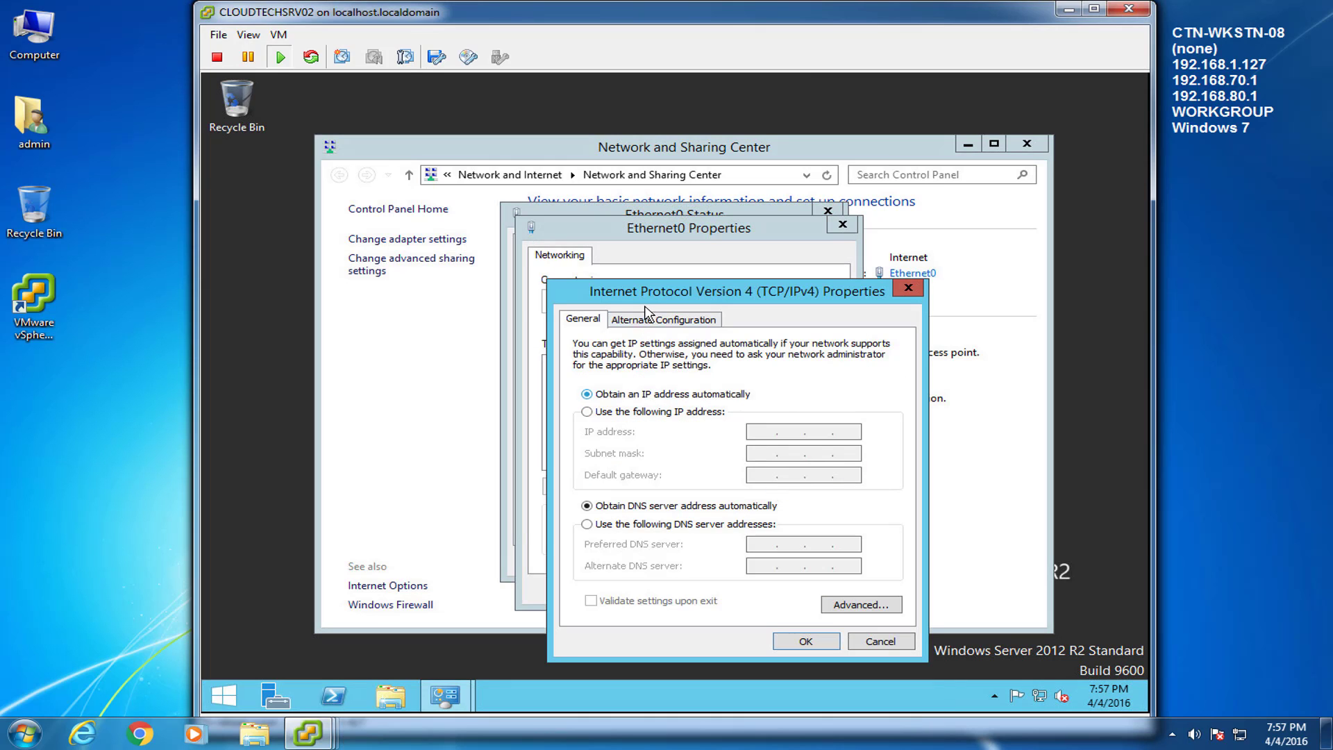
left_click_drag(645, 295, 629, 266)
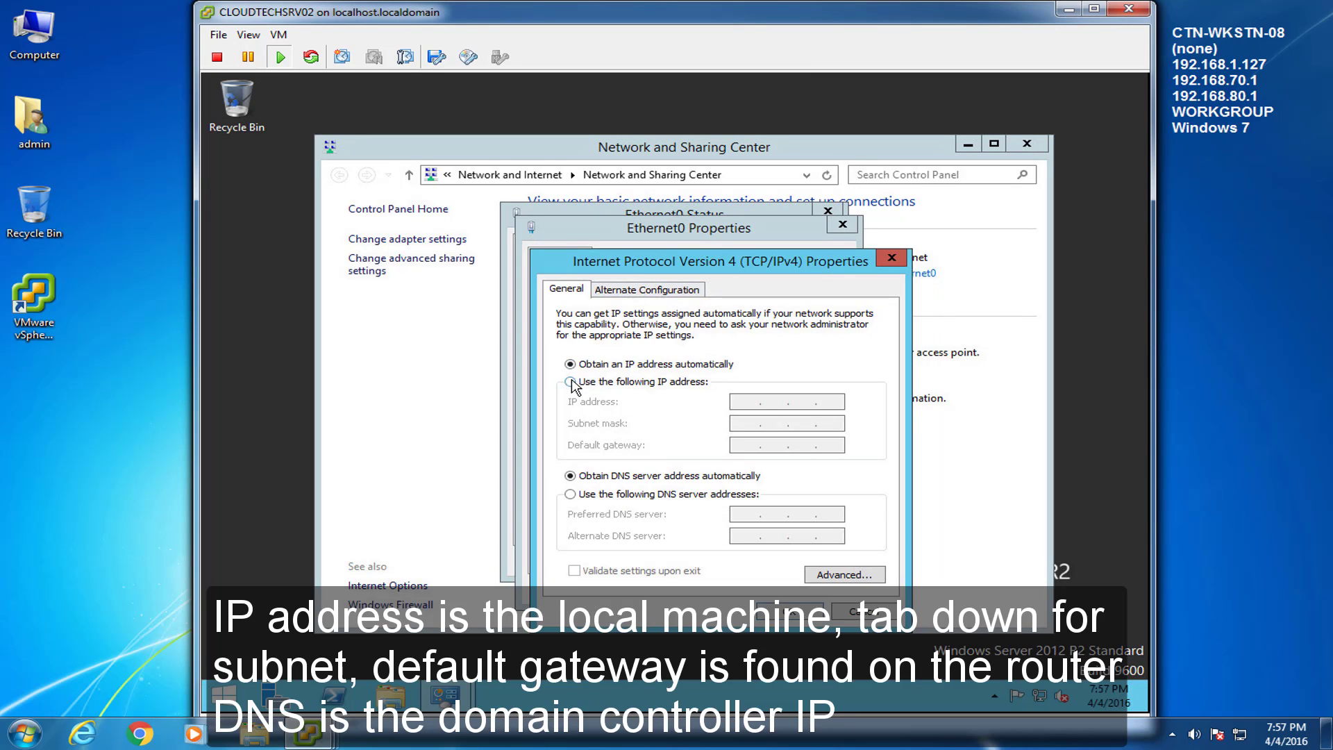
Step: Assign static IP 192.168.1.128, mask 255.255.255.0, gateway 192.168.1.1, DNS 192.168.1.125, and close the windows
left_click(571, 382)
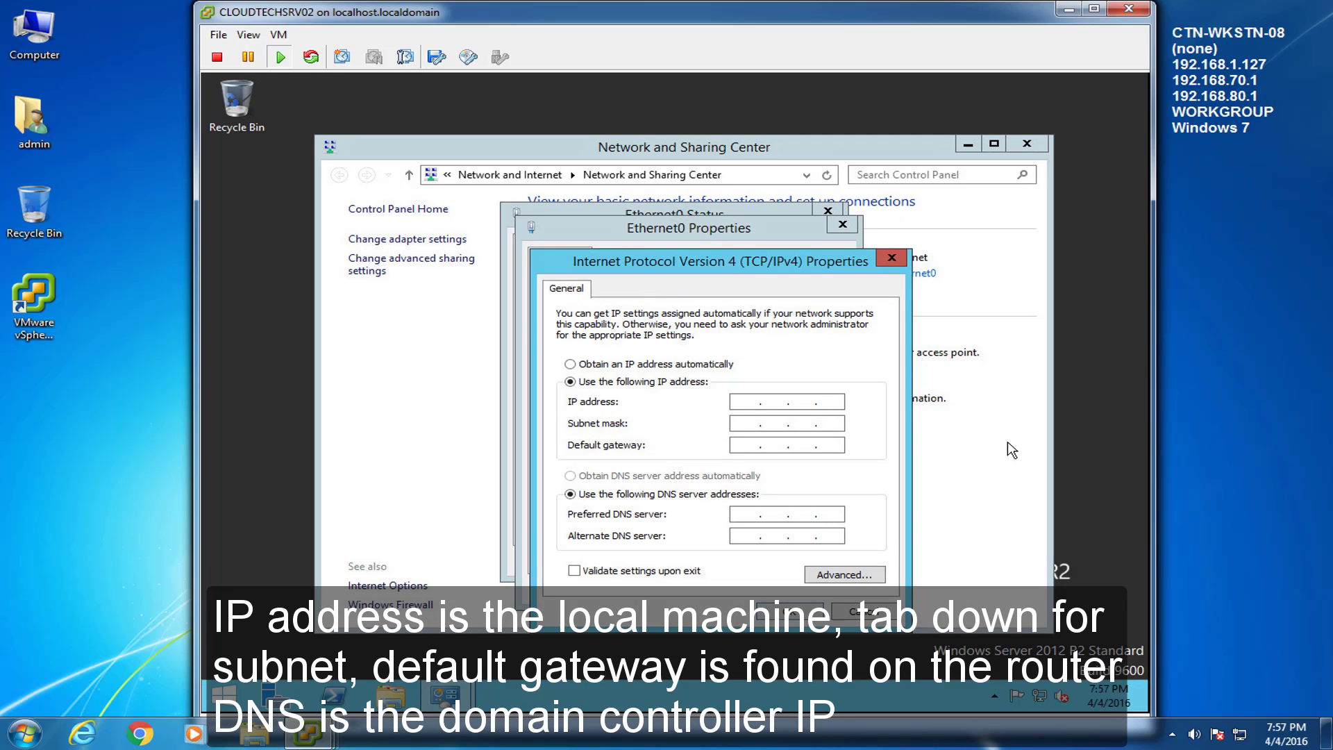
type("192 . 16")
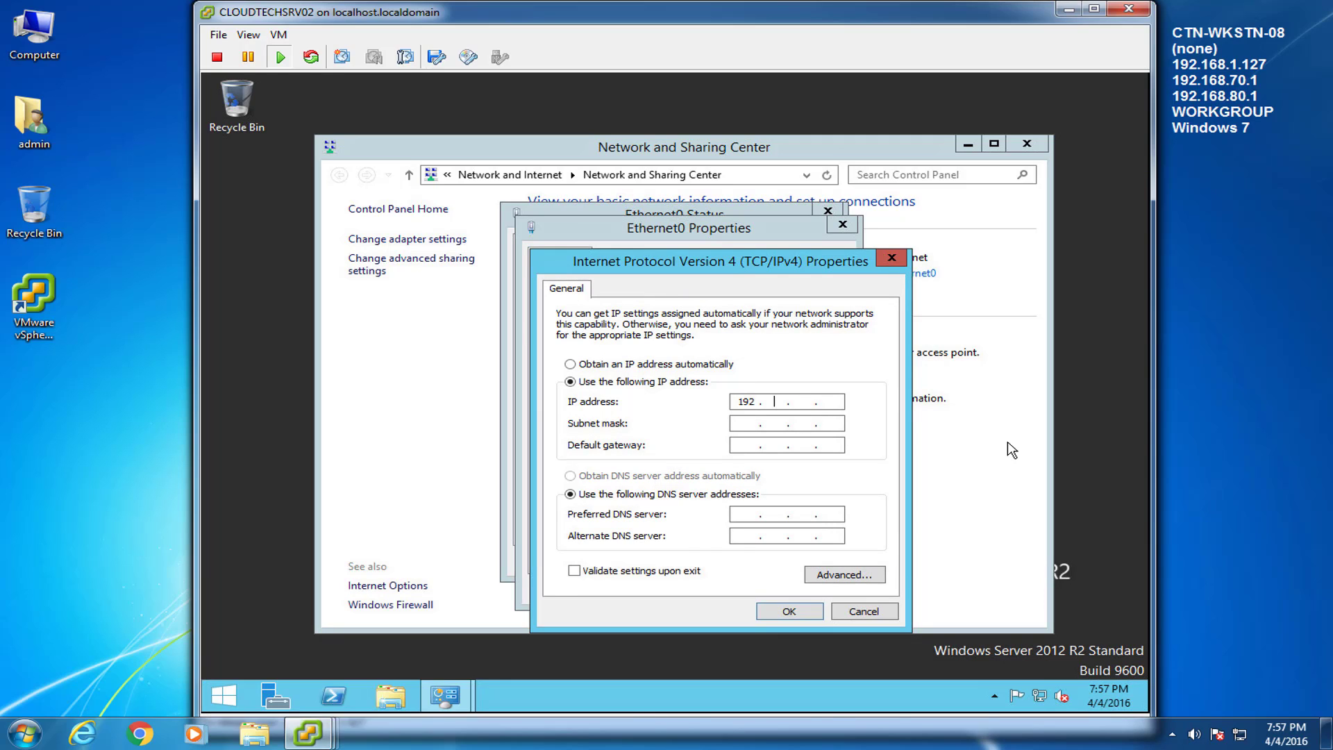
type("8 . 1 . ")
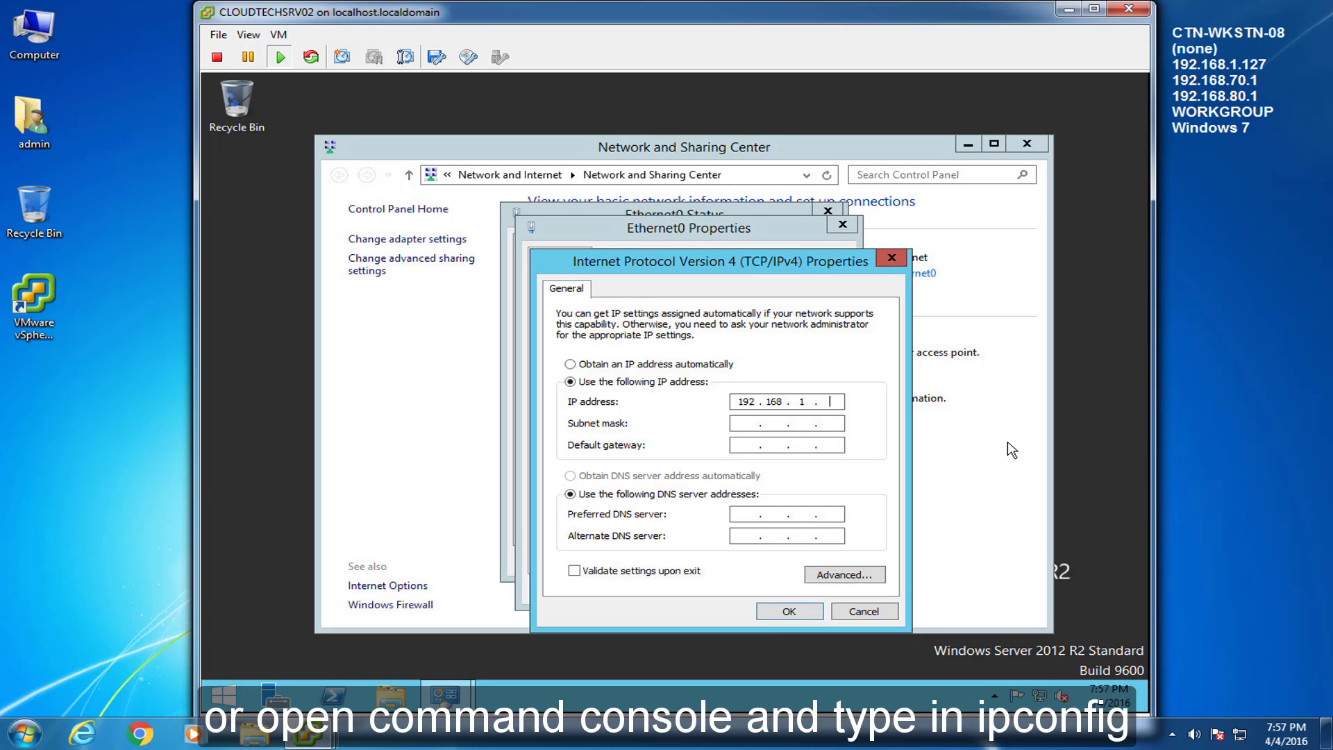
type("128")
key("Tab")
key("Tab")
type("192.168.1.")
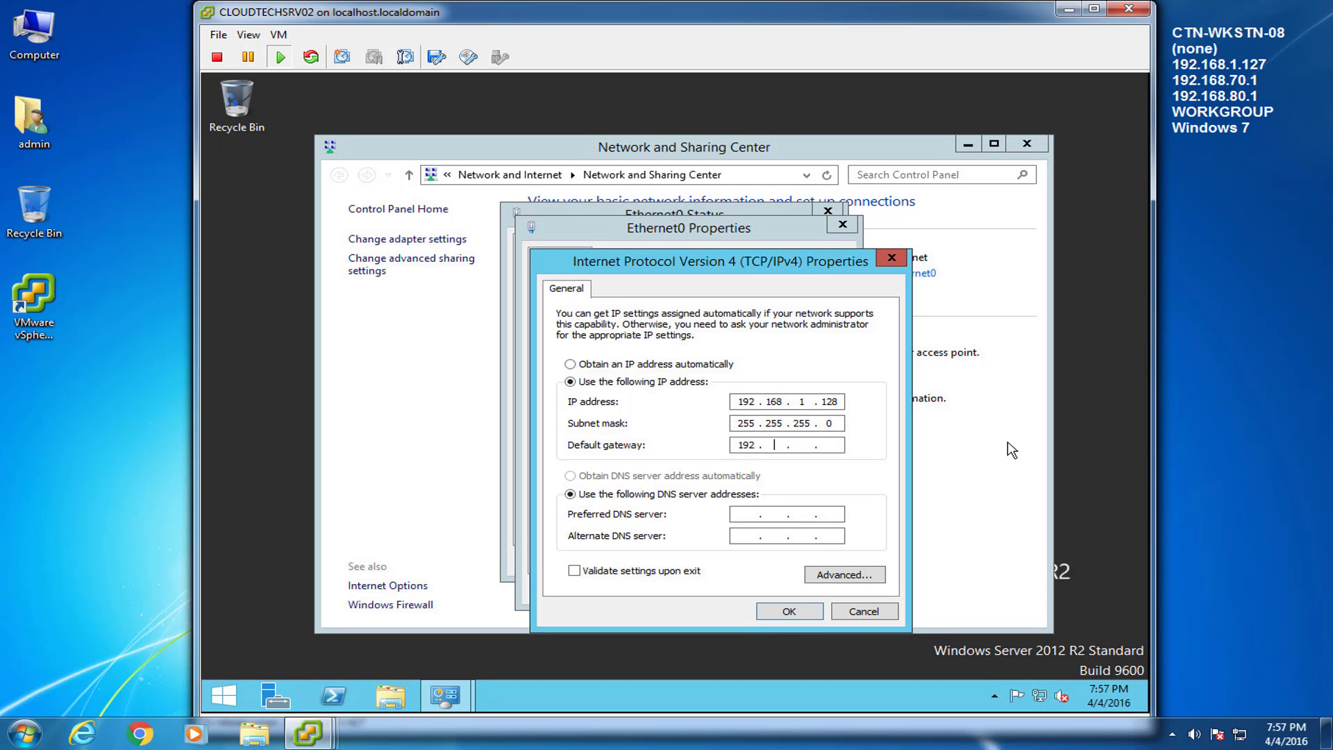
key("Tab")
key("Tab")
type("192 . 168 . 1 . 125")
left_click(790, 612)
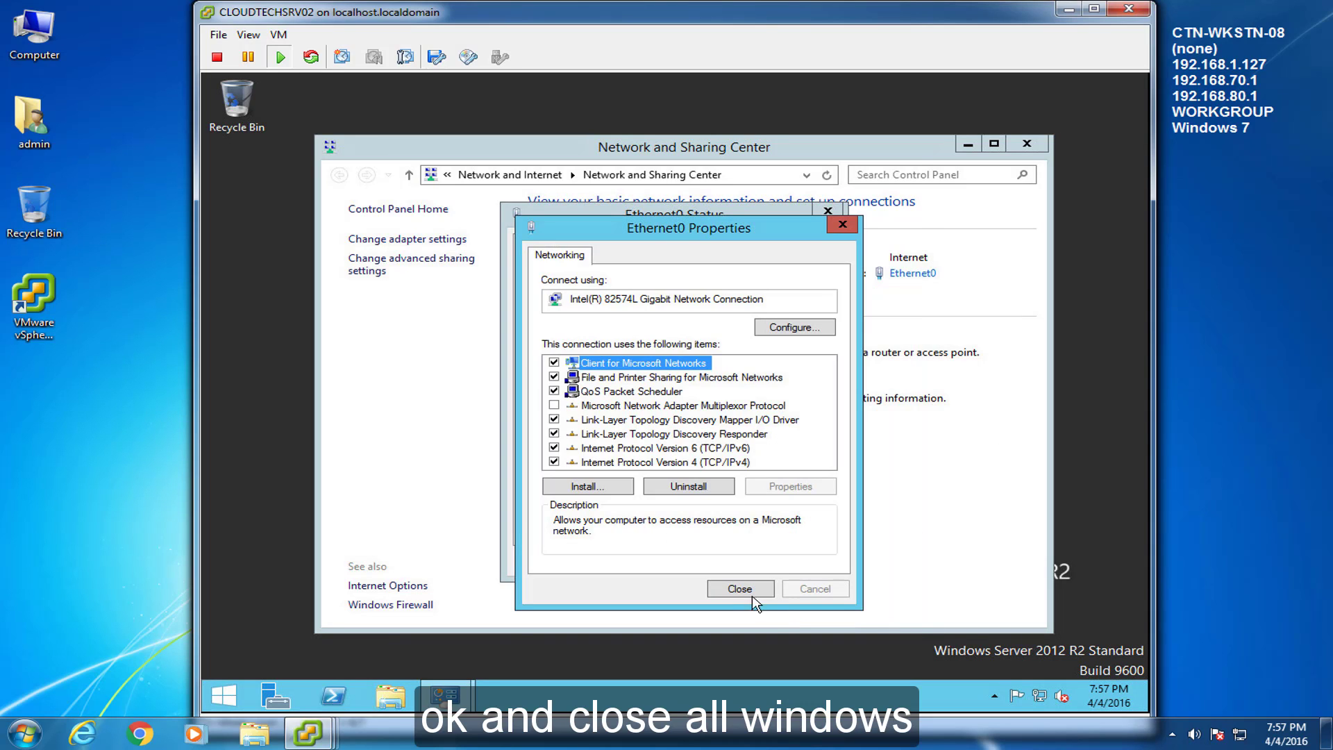
left_click(726, 586)
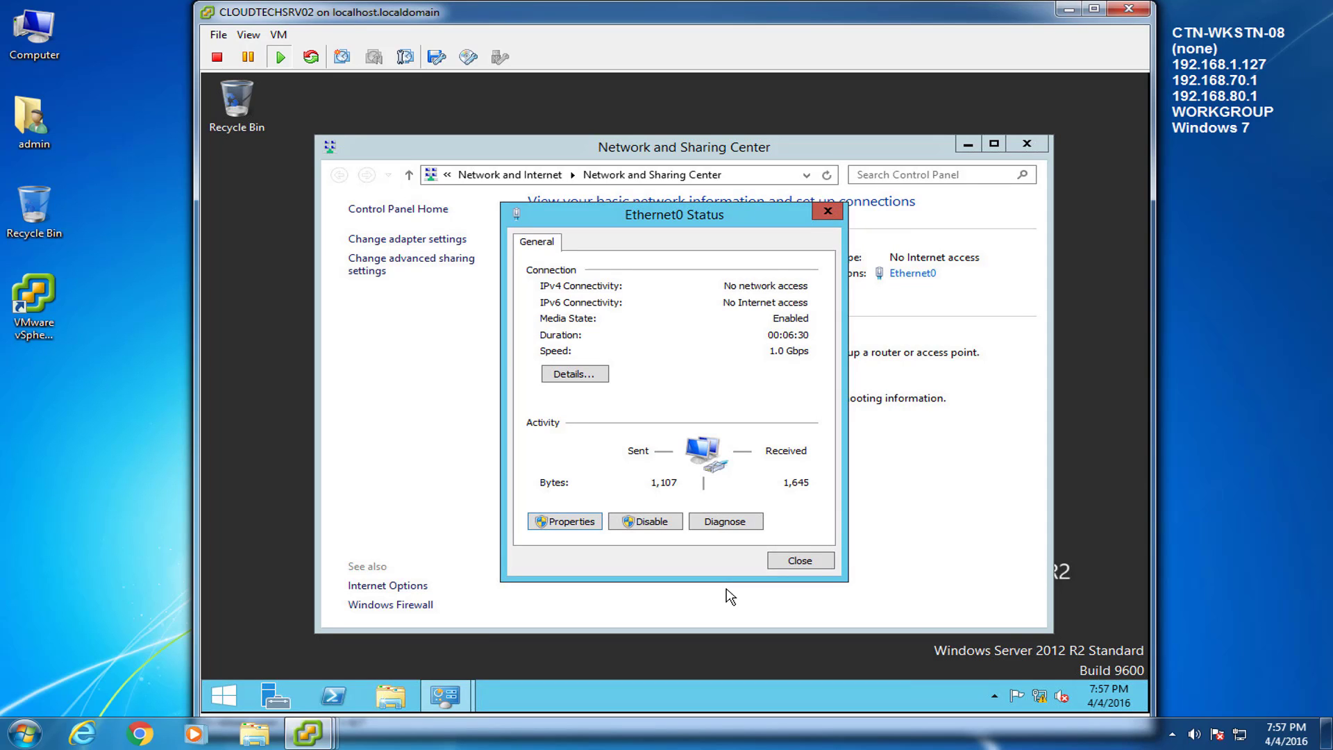
left_click(825, 555)
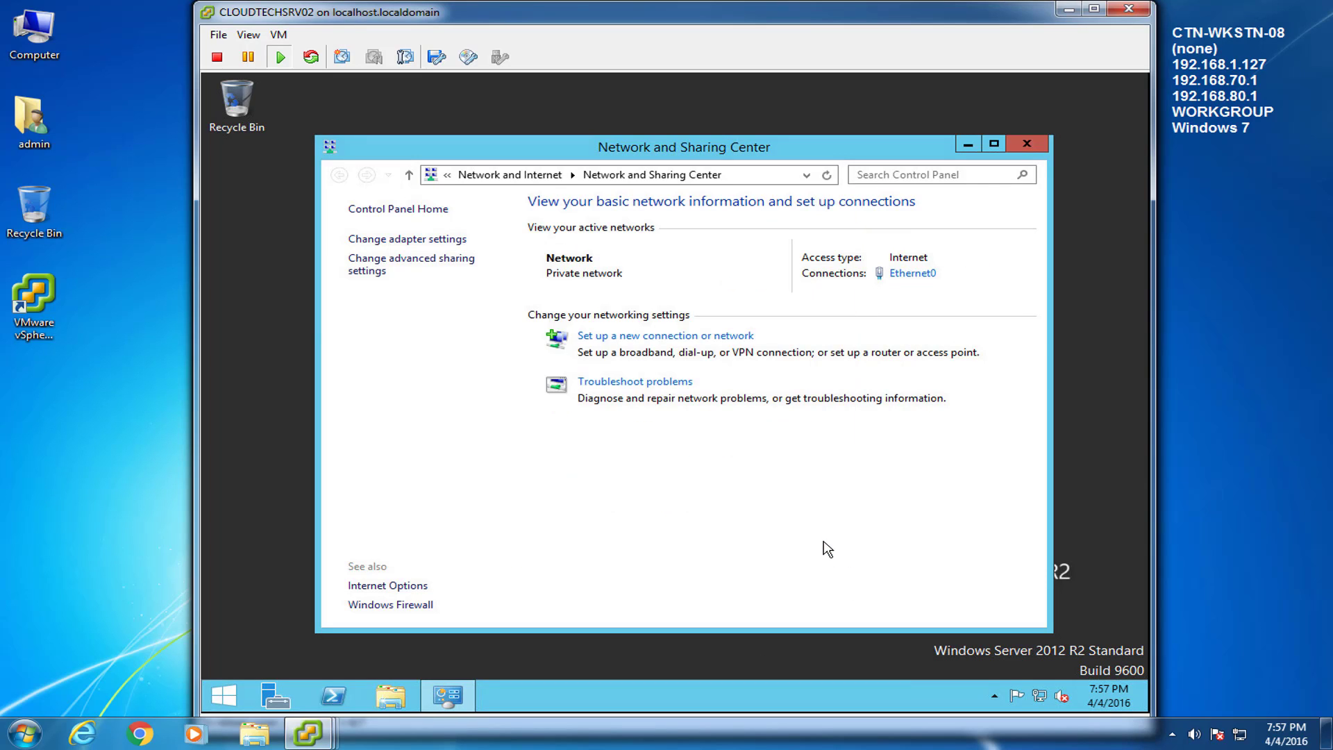
left_click(1029, 146)
Step: Restart the server with reason Application: Maintenance (Planned)
left_click(227, 693)
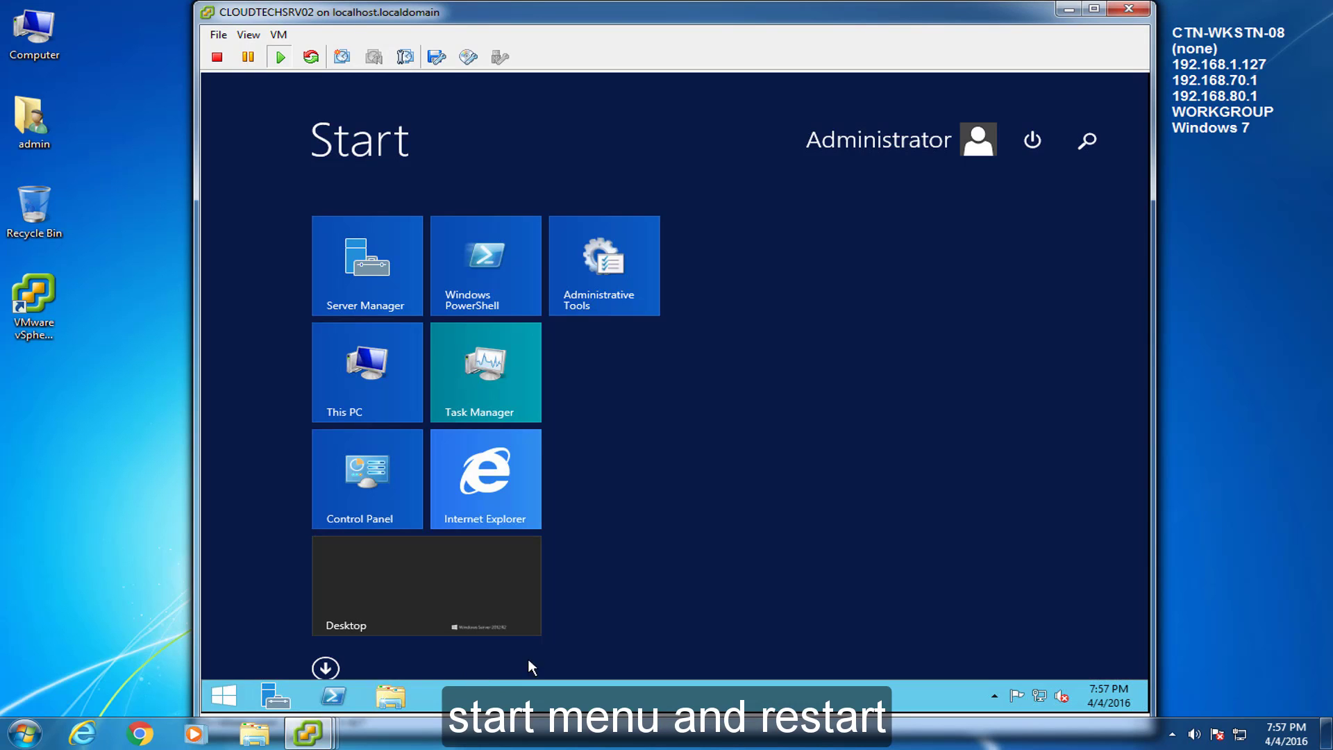
left_click(1052, 144)
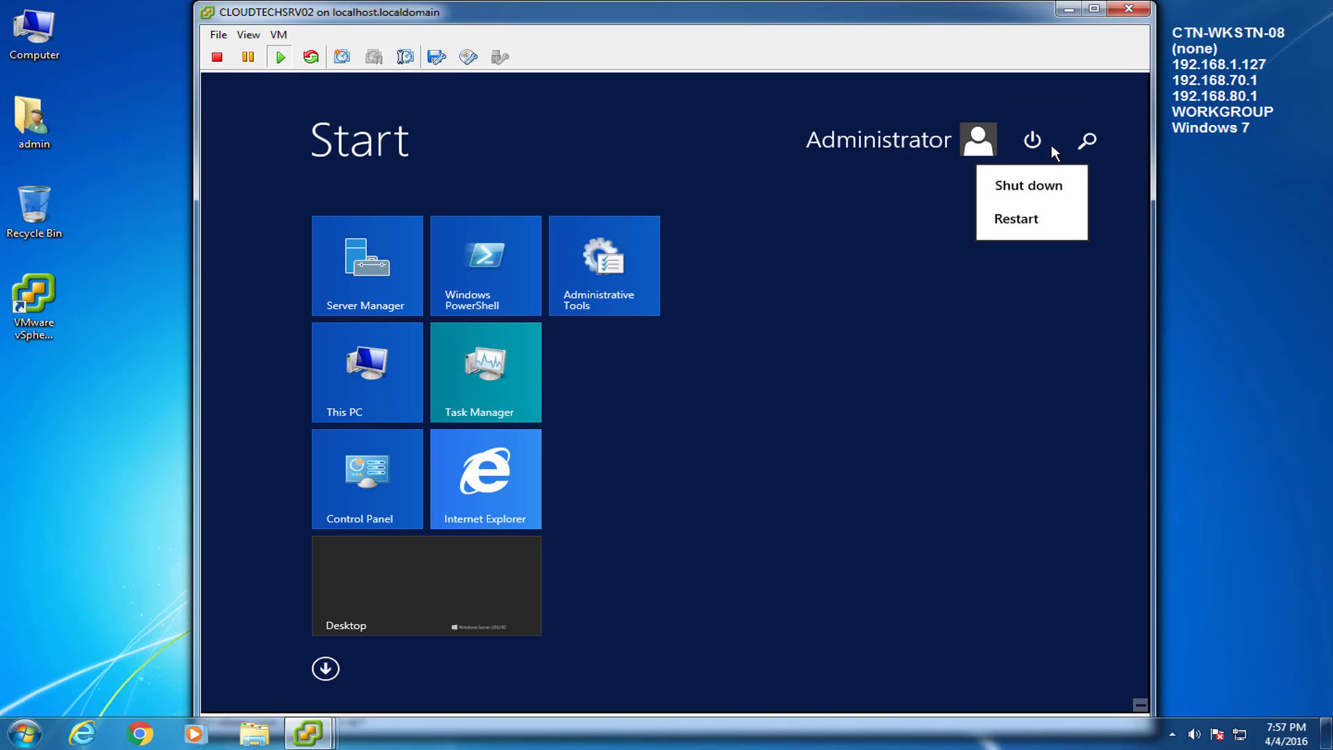
left_click(1033, 195)
left_click(941, 238)
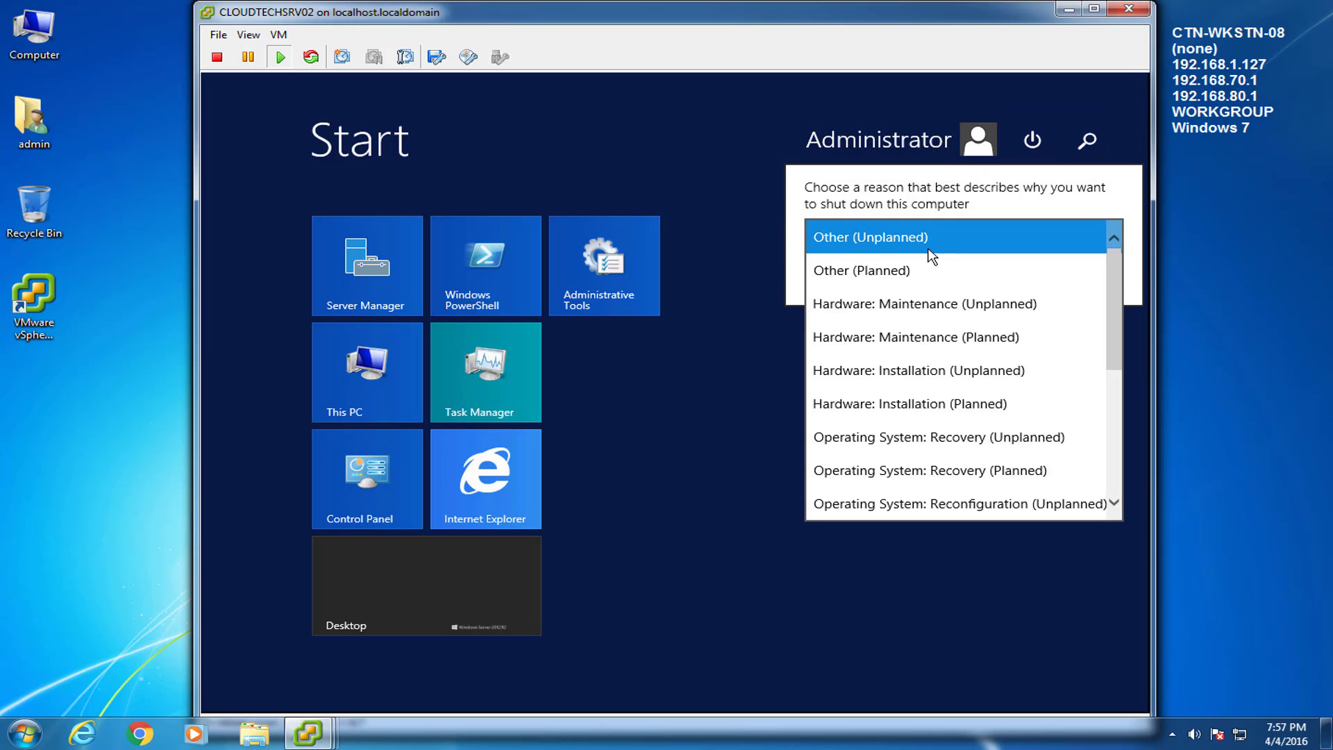
left_click_drag(1114, 306, 1126, 396)
left_click(952, 382)
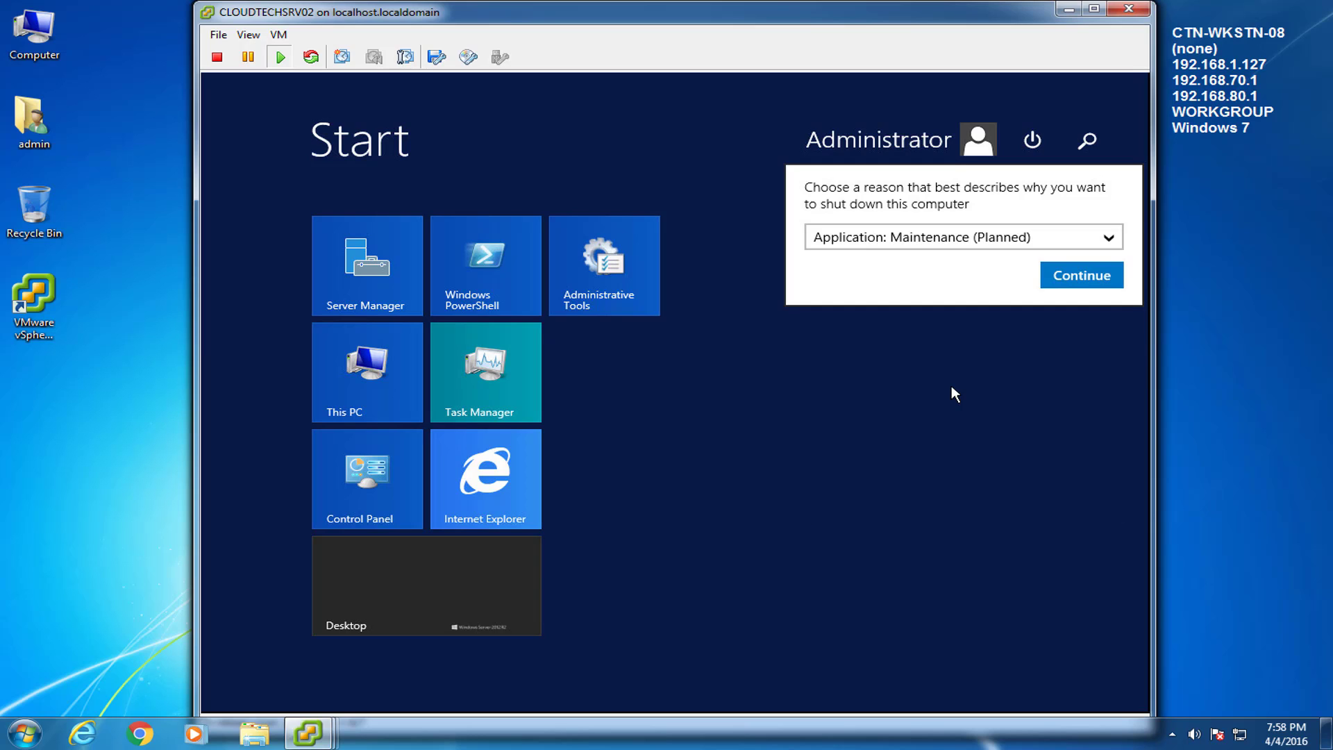
left_click(1081, 273)
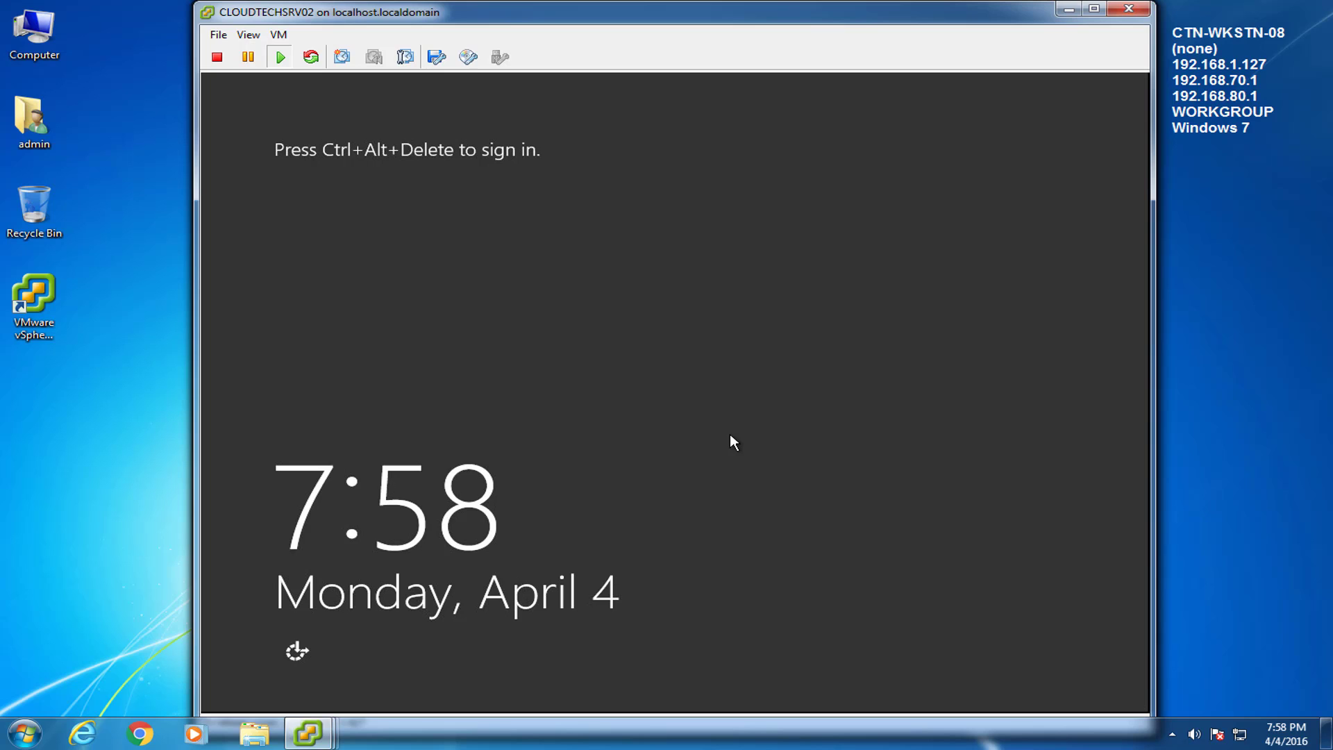
Step: Sign back in as Administrator via Send Ctrl+Alt+Del
left_click(279, 35)
mouse_move(388, 70)
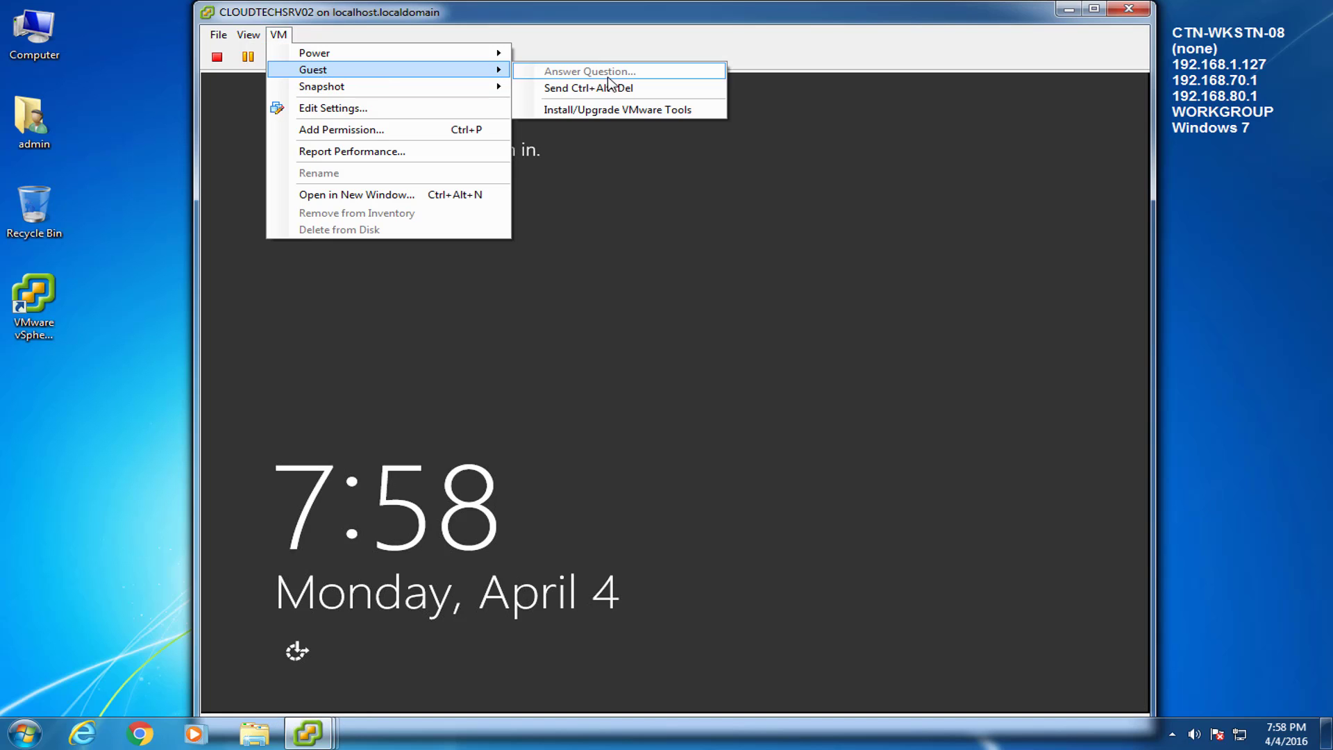
left_click(608, 87)
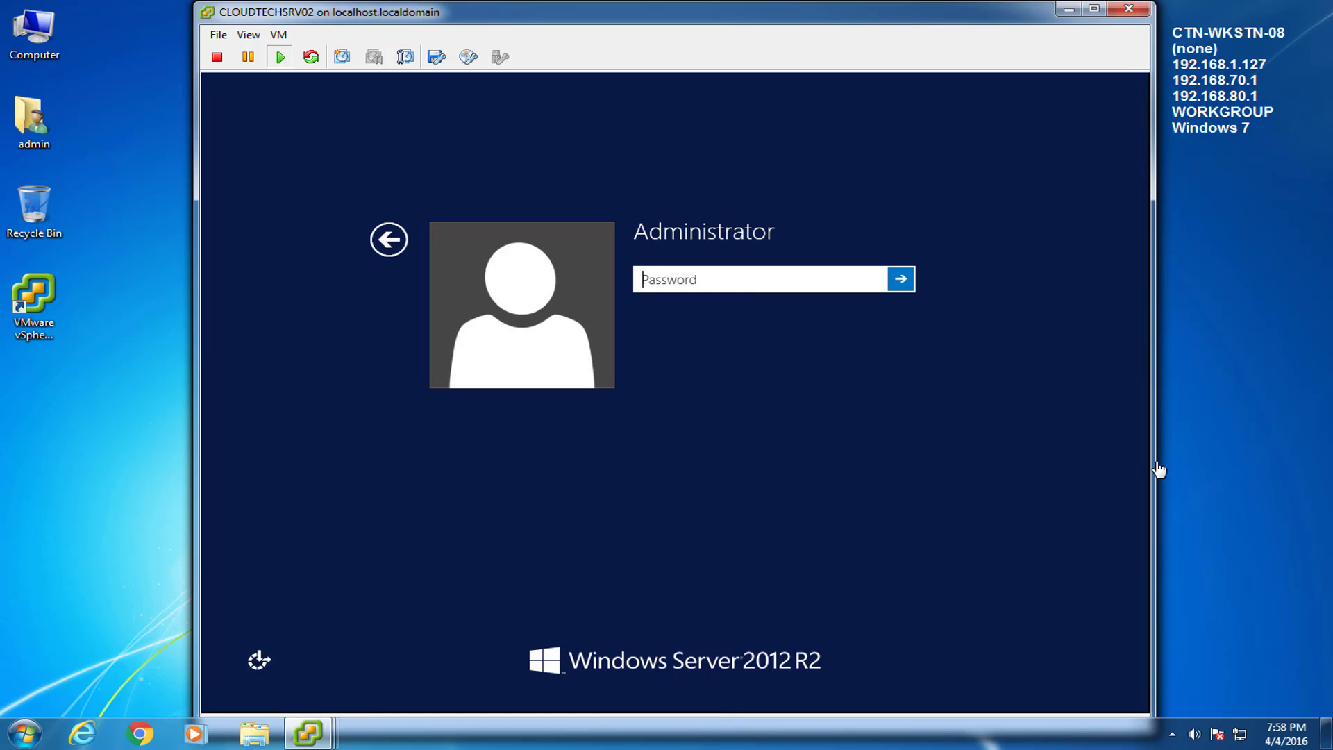
type("•••••••••••")
key("Return")
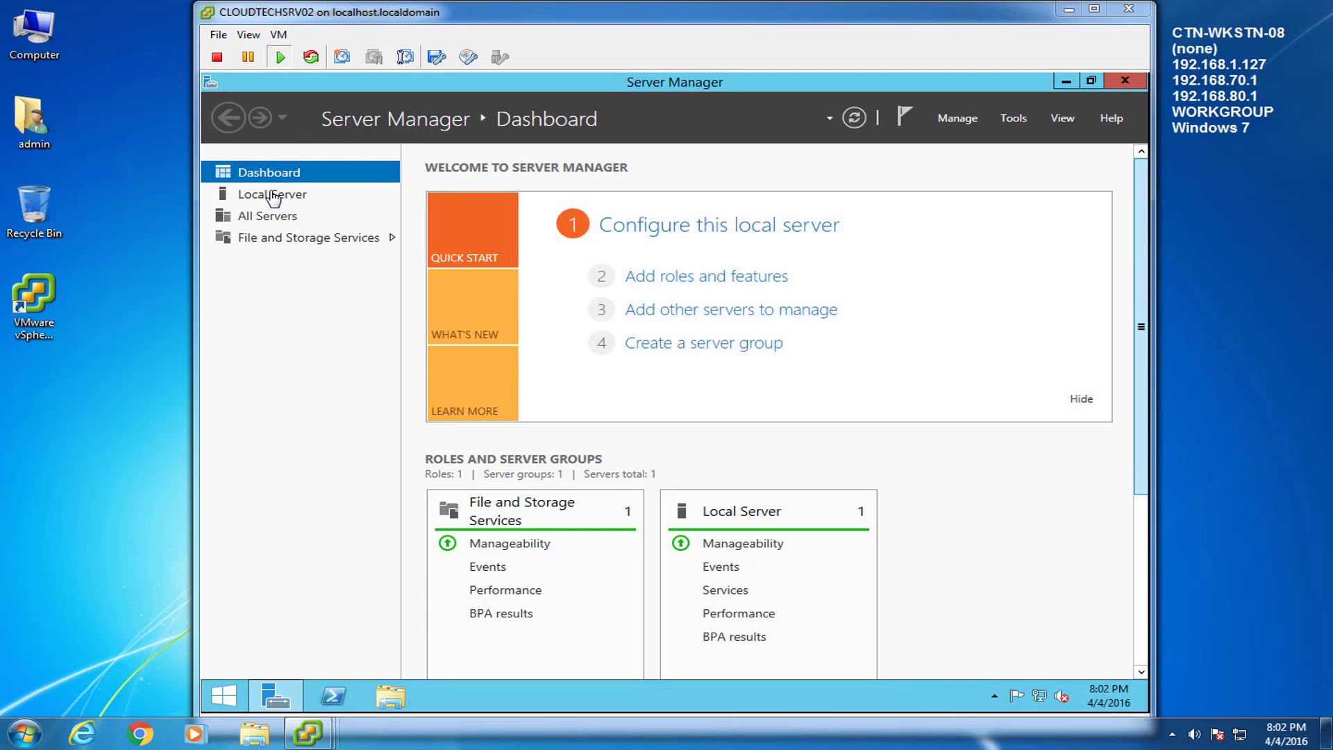
Step: Set IE Enhanced Security Configuration to Off for Administrators in Local Server, then close Server Manager
left_click(271, 195)
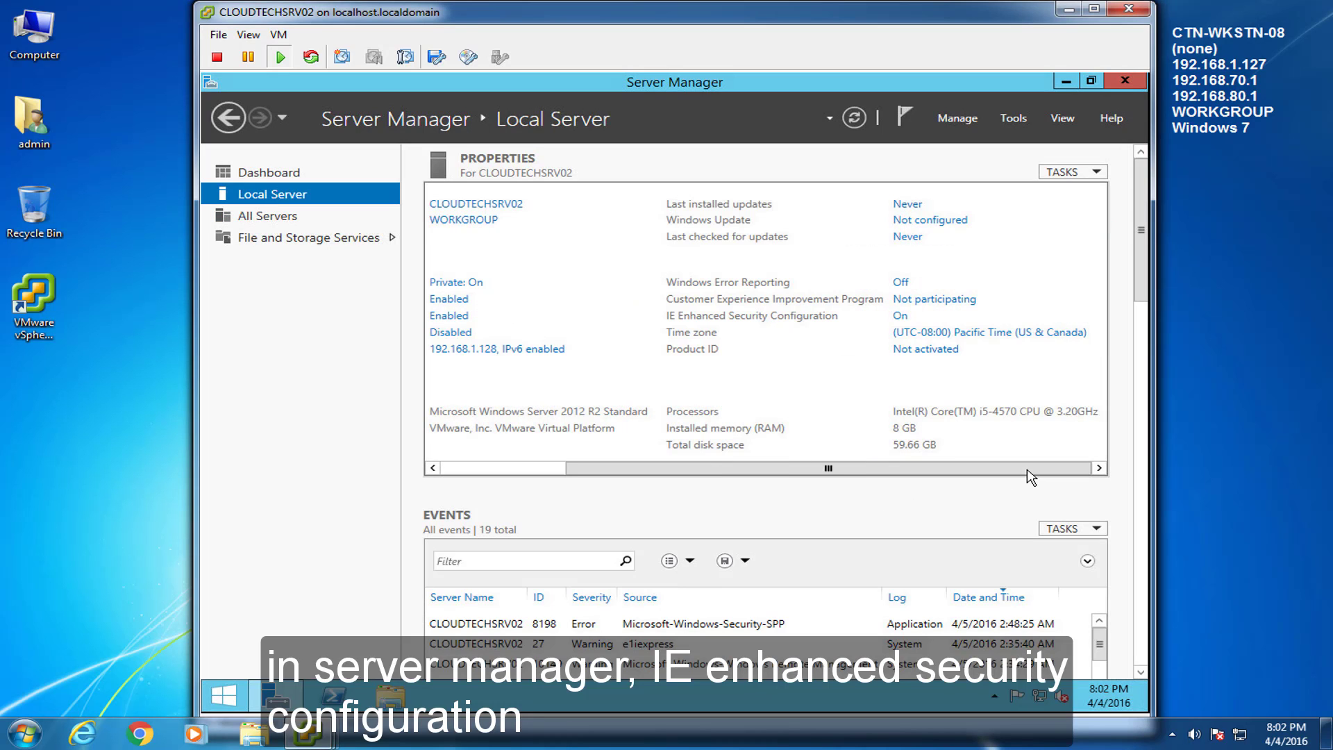
left_click(900, 316)
left_click(555, 362)
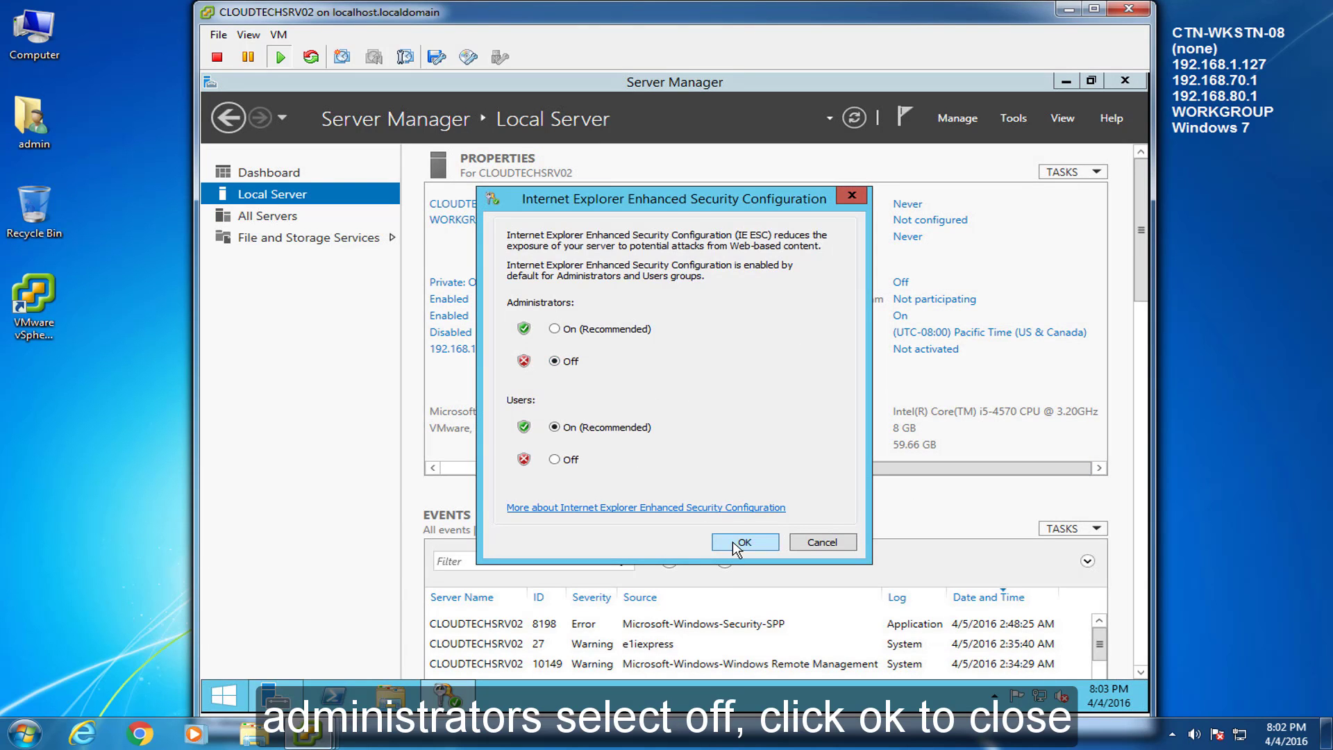
left_click(738, 543)
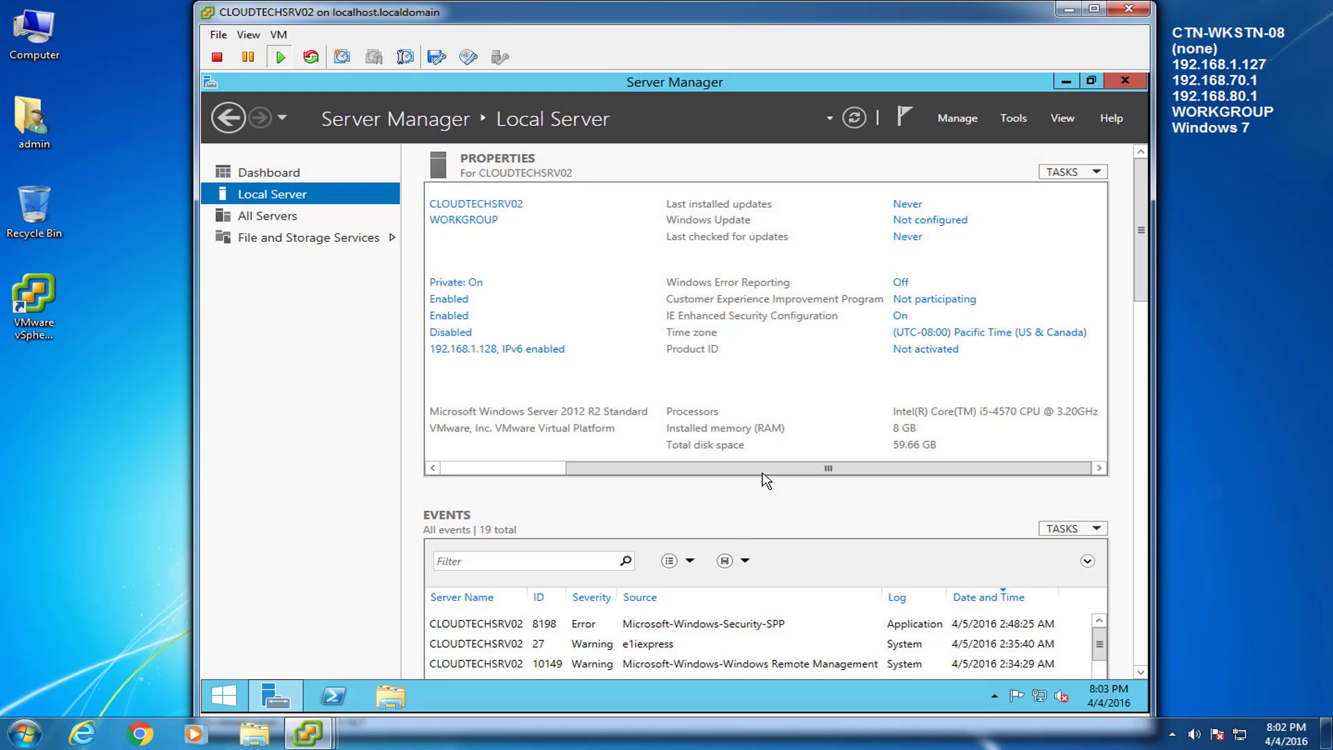
left_click(1125, 81)
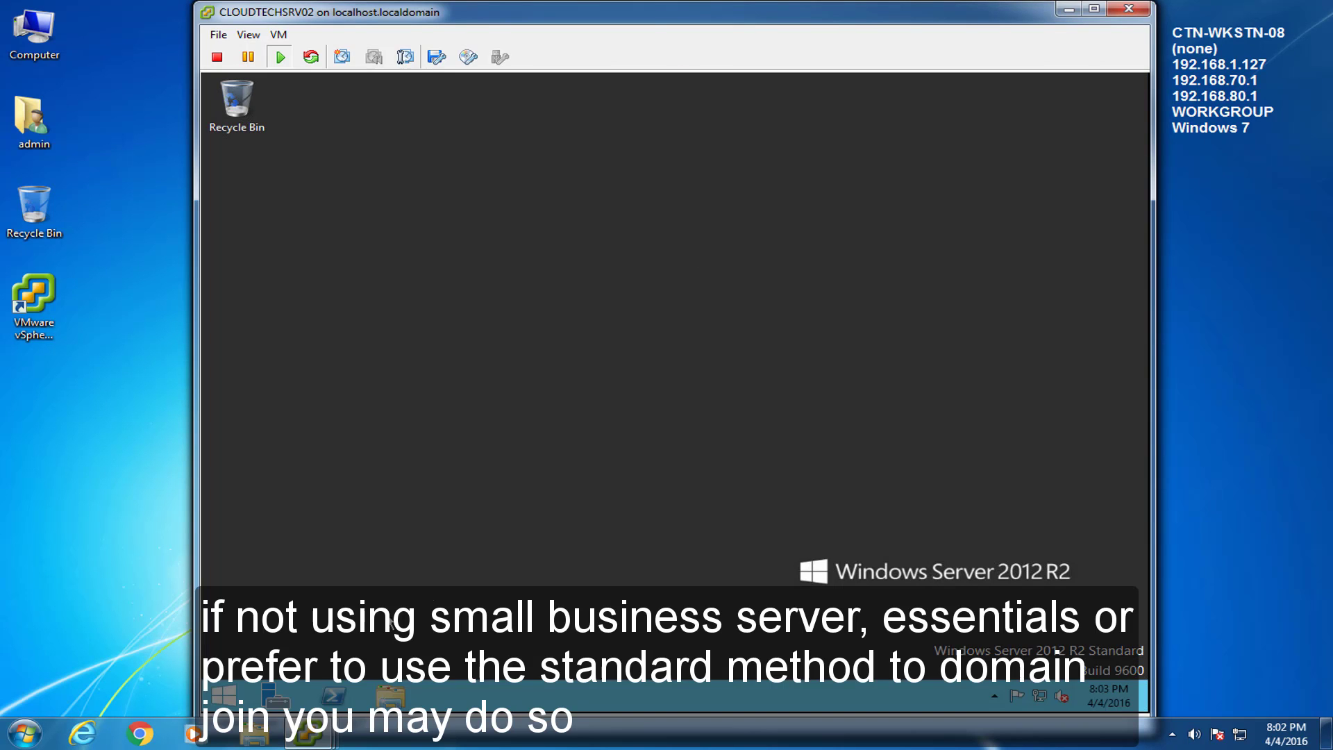
Step: Launch Internet Explorer on the guest, declining the recommended browser settings
left_click(224, 695)
left_click(462, 448)
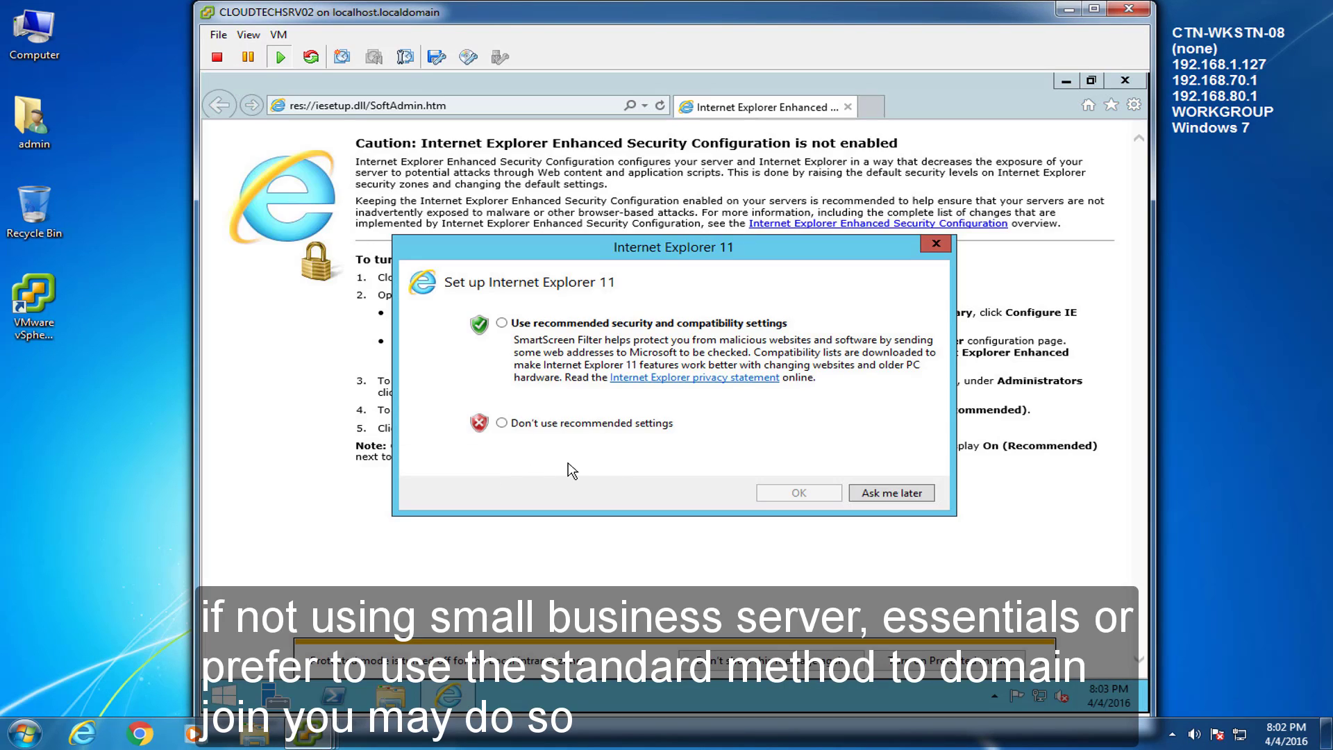
left_click(502, 423)
left_click(819, 493)
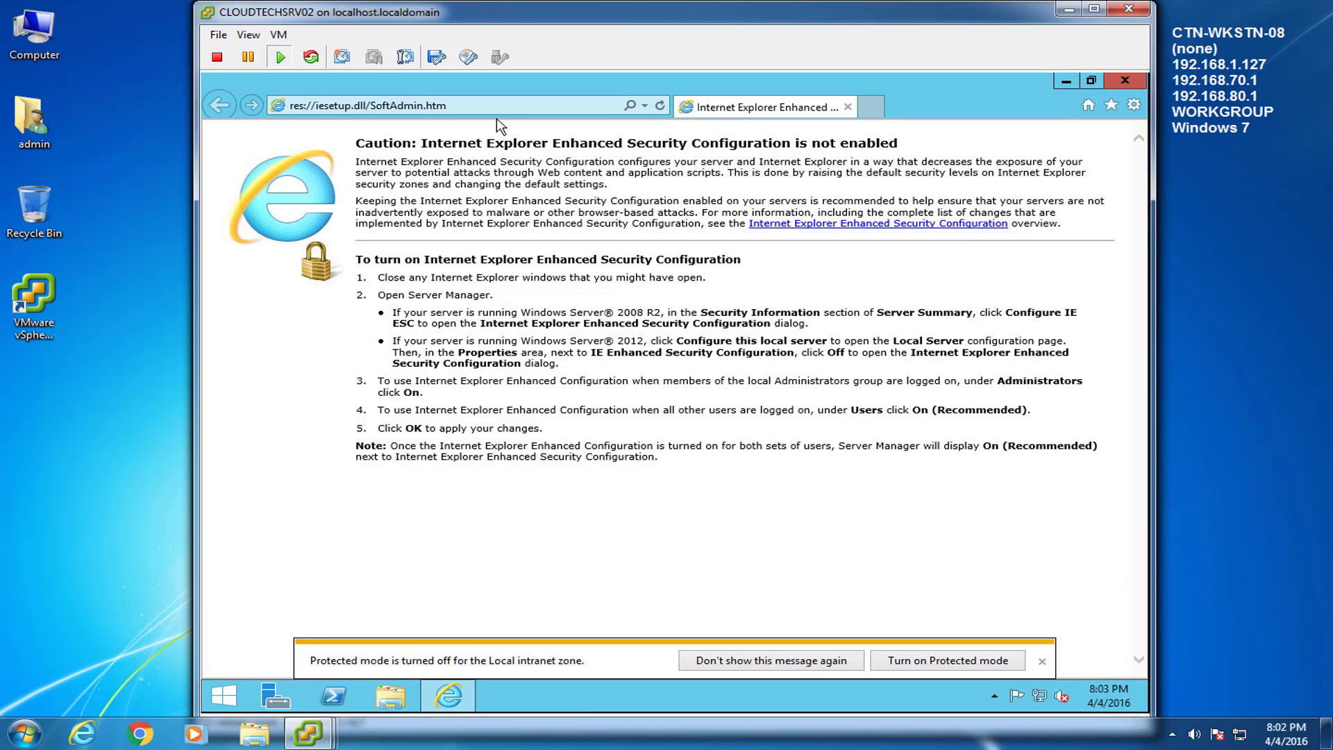
left_click(486, 106)
type("http://")
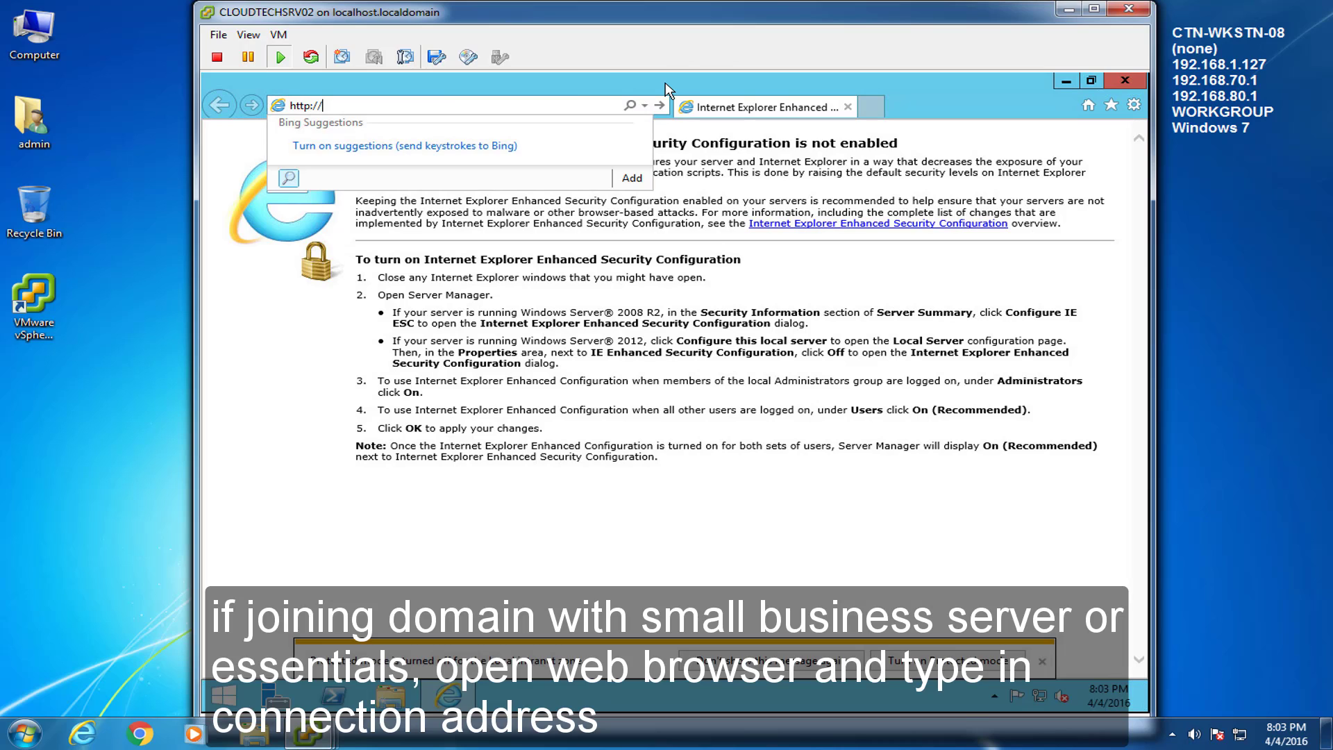
type("cloud")
key("End")
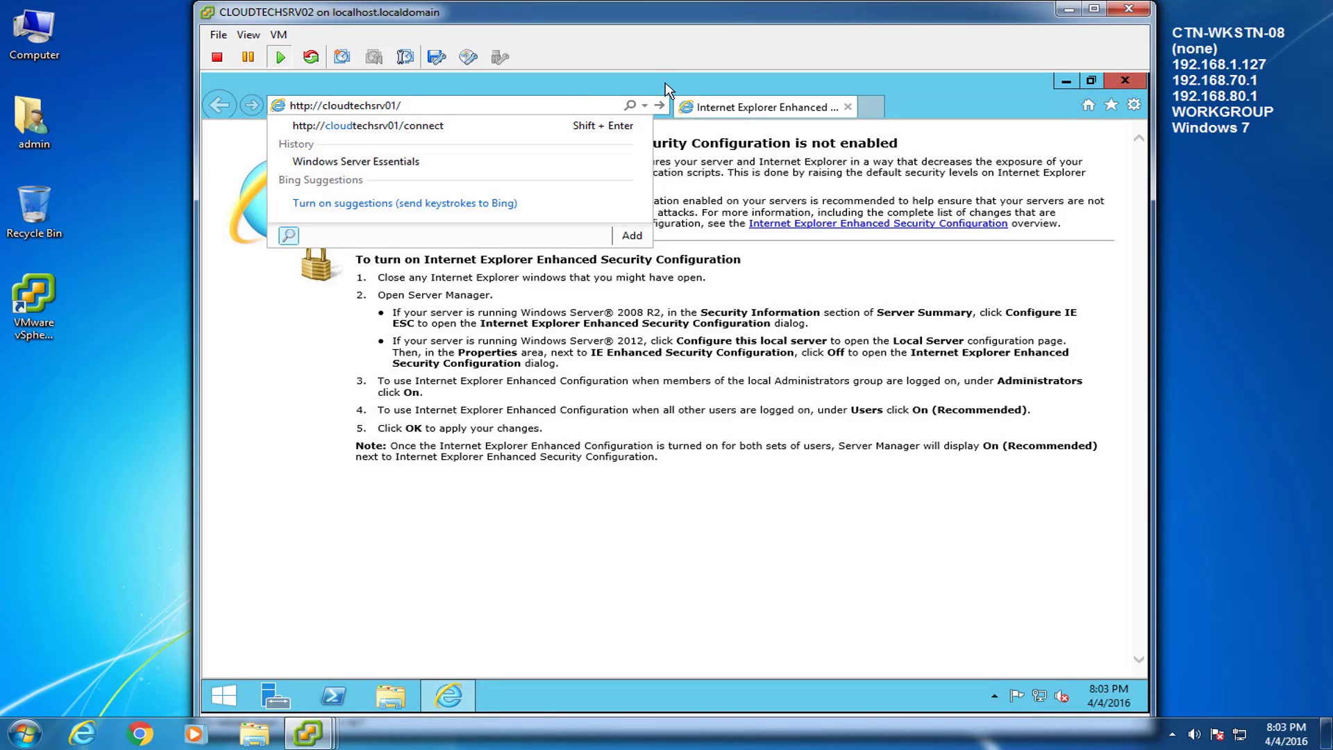
type("connect")
key("Return")
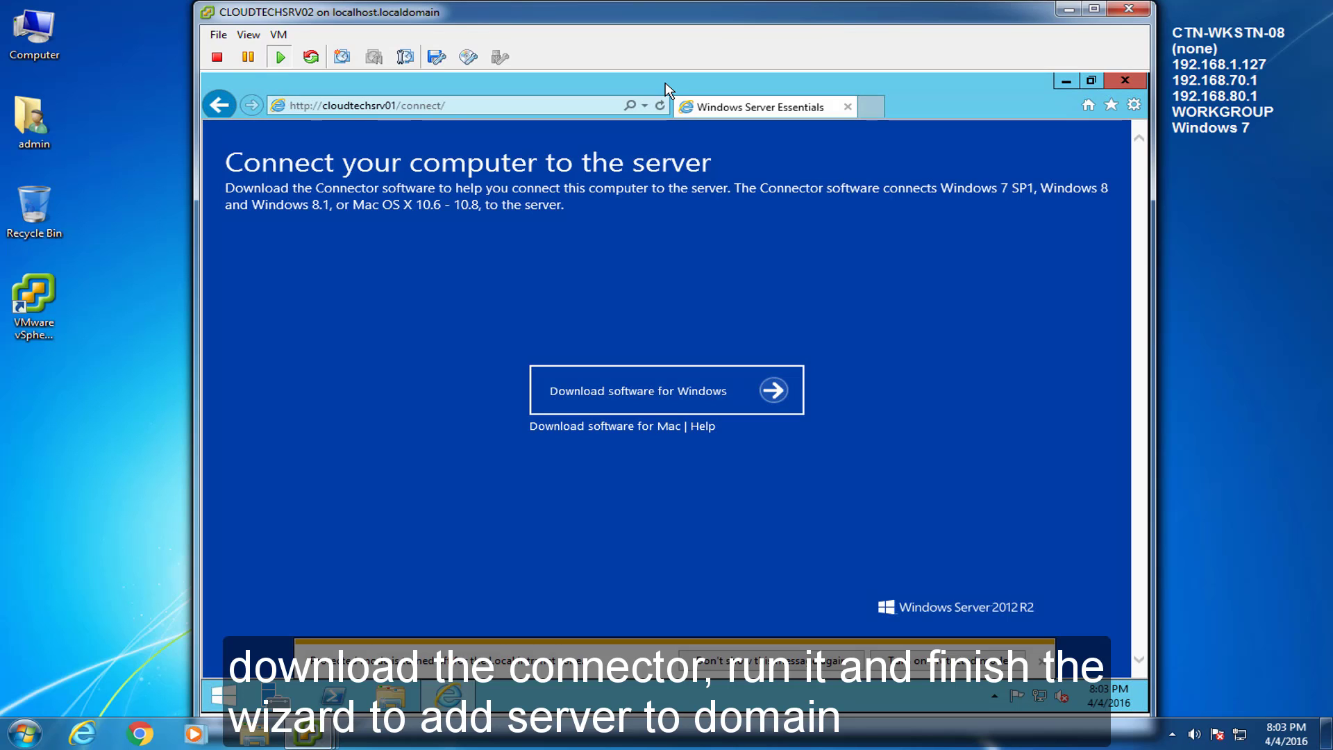
Step: Download the Connector software for Windows, save it and run it
left_click(663, 397)
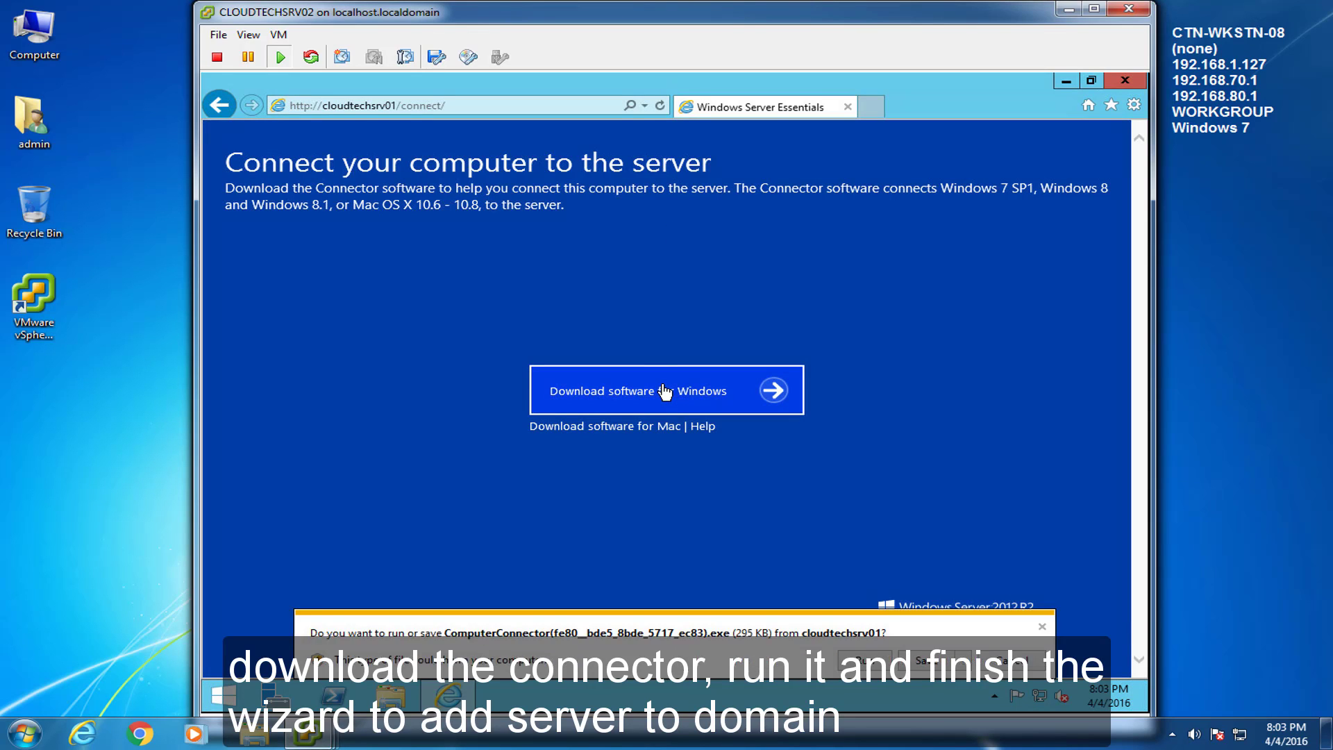
left_click(920, 663)
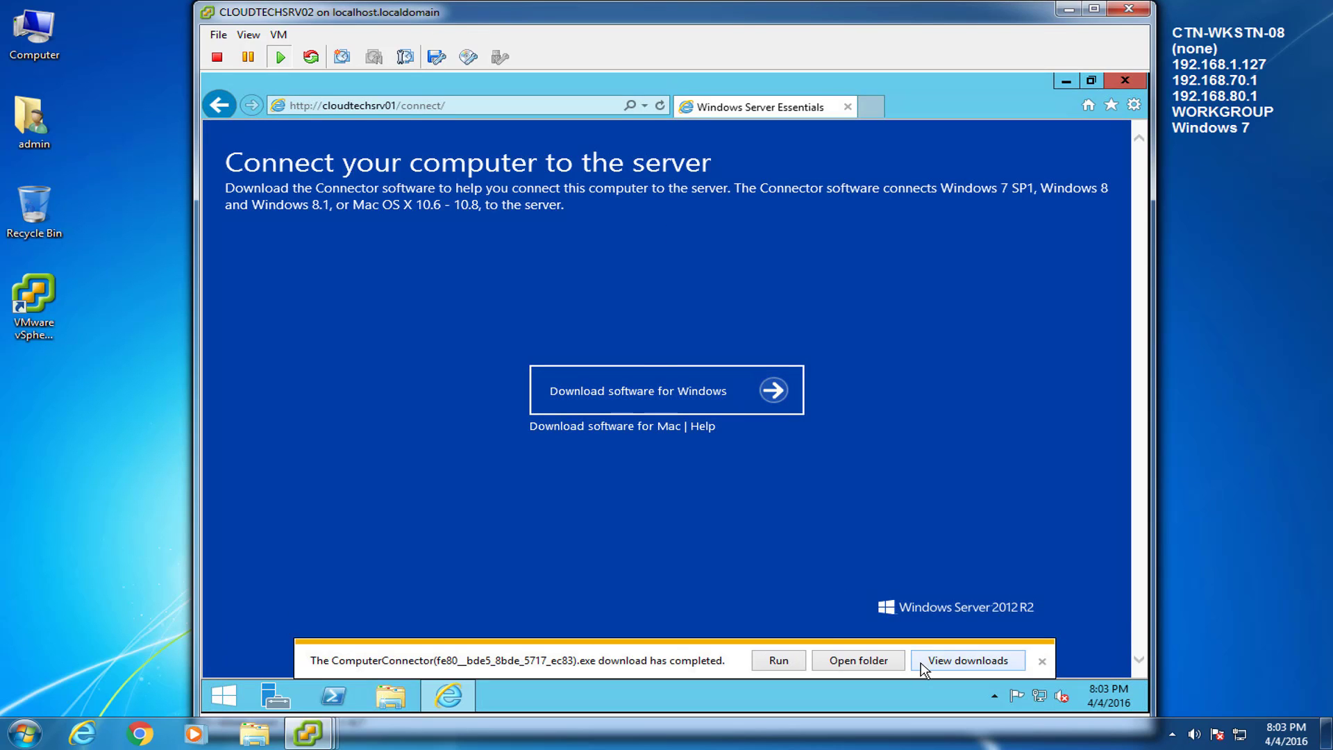
left_click(787, 665)
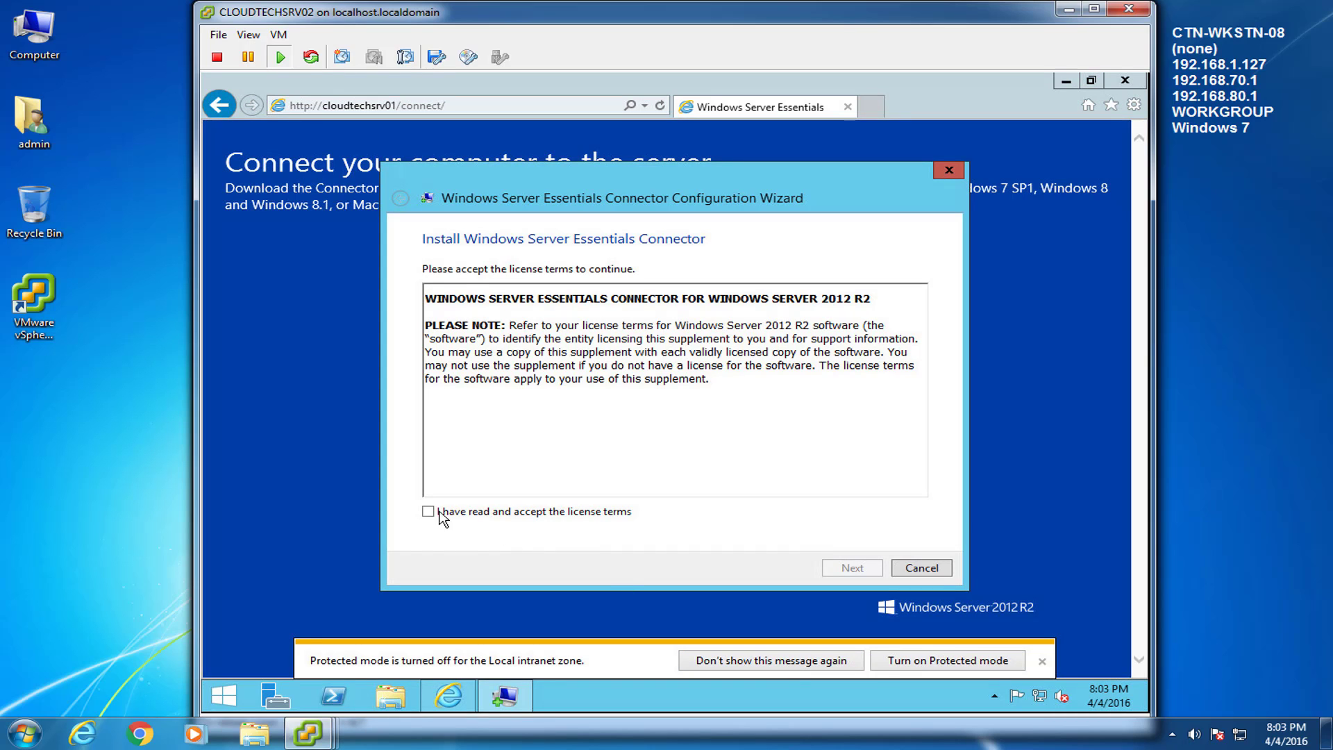
Step: Accept the license, install the Connector with domain admin credentials, and restart the server
left_click(440, 518)
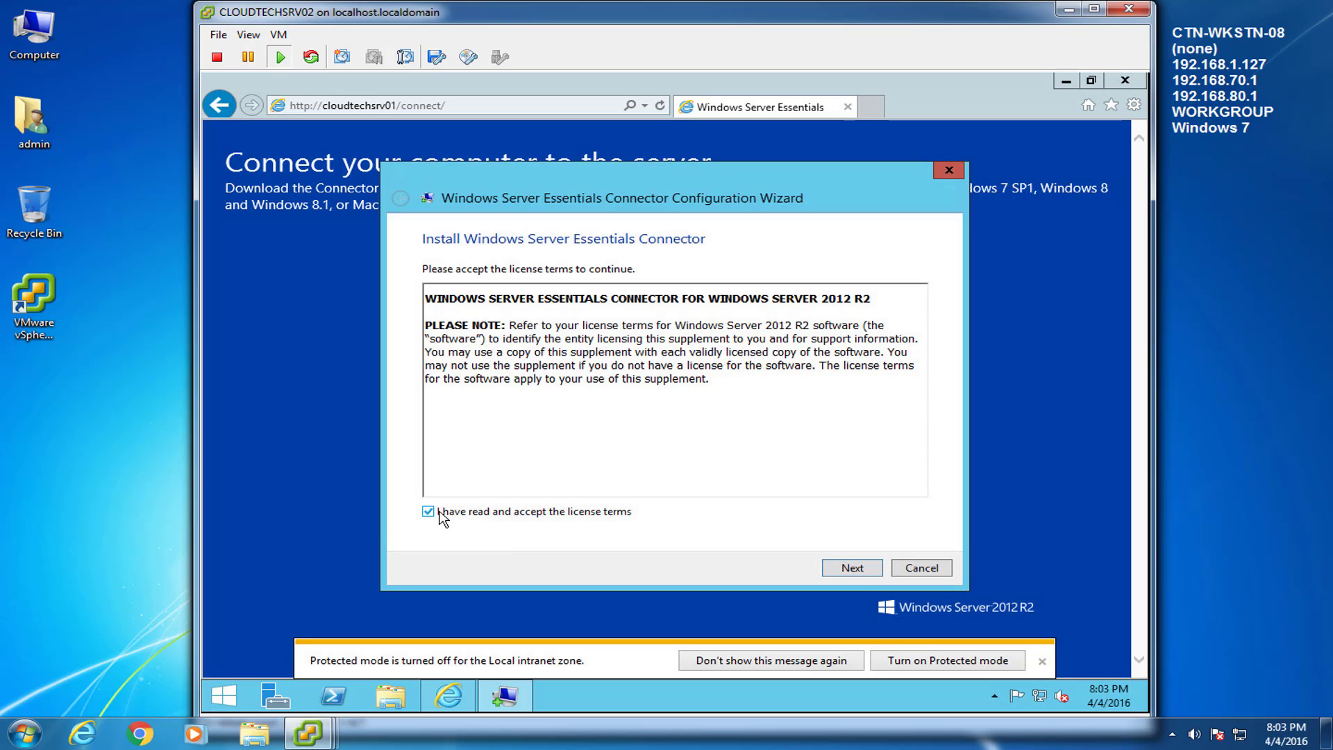
left_click(873, 569)
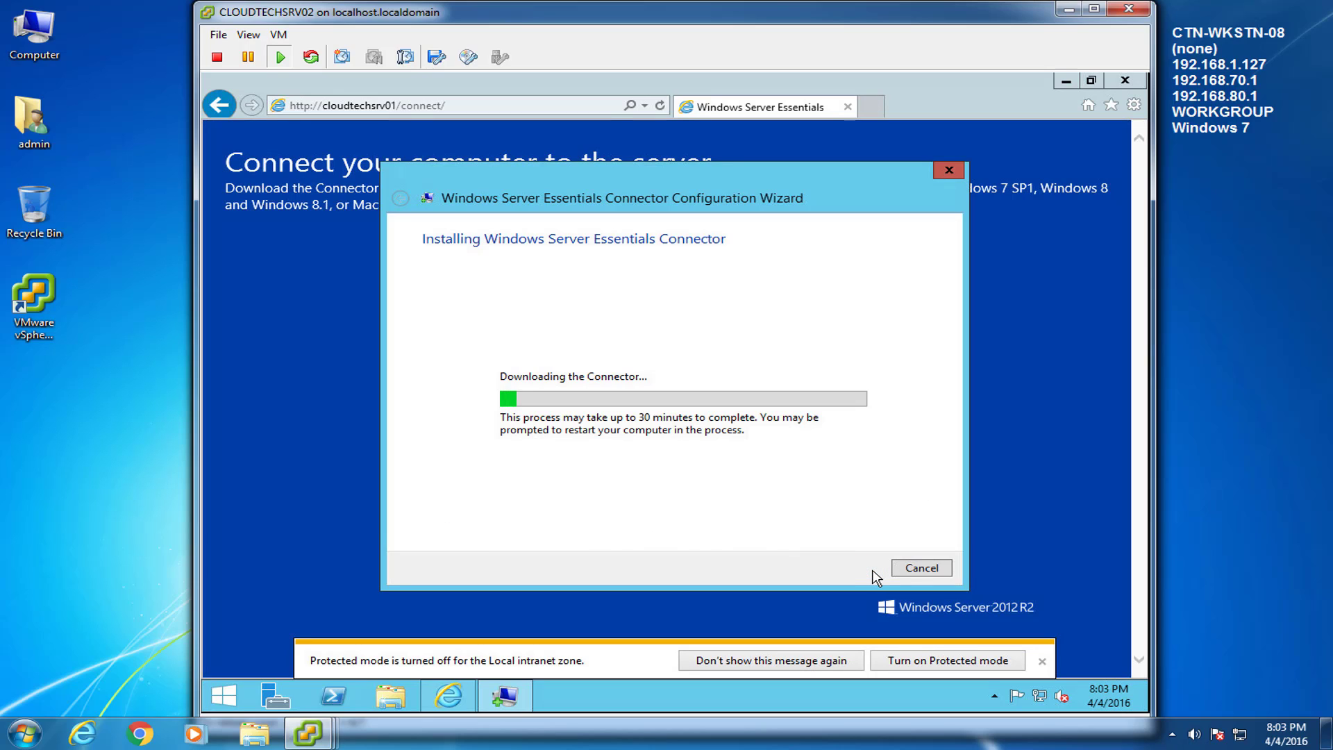
left_click(972, 660)
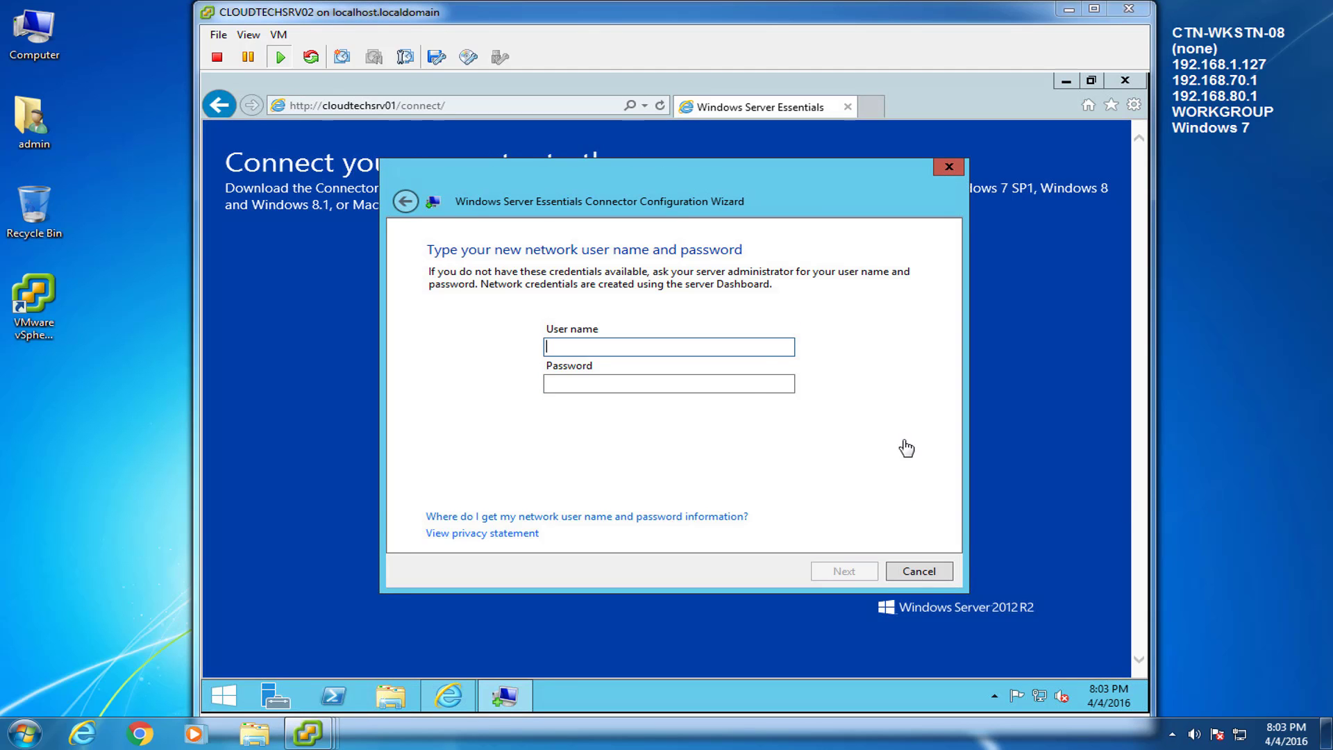
left_click(763, 345)
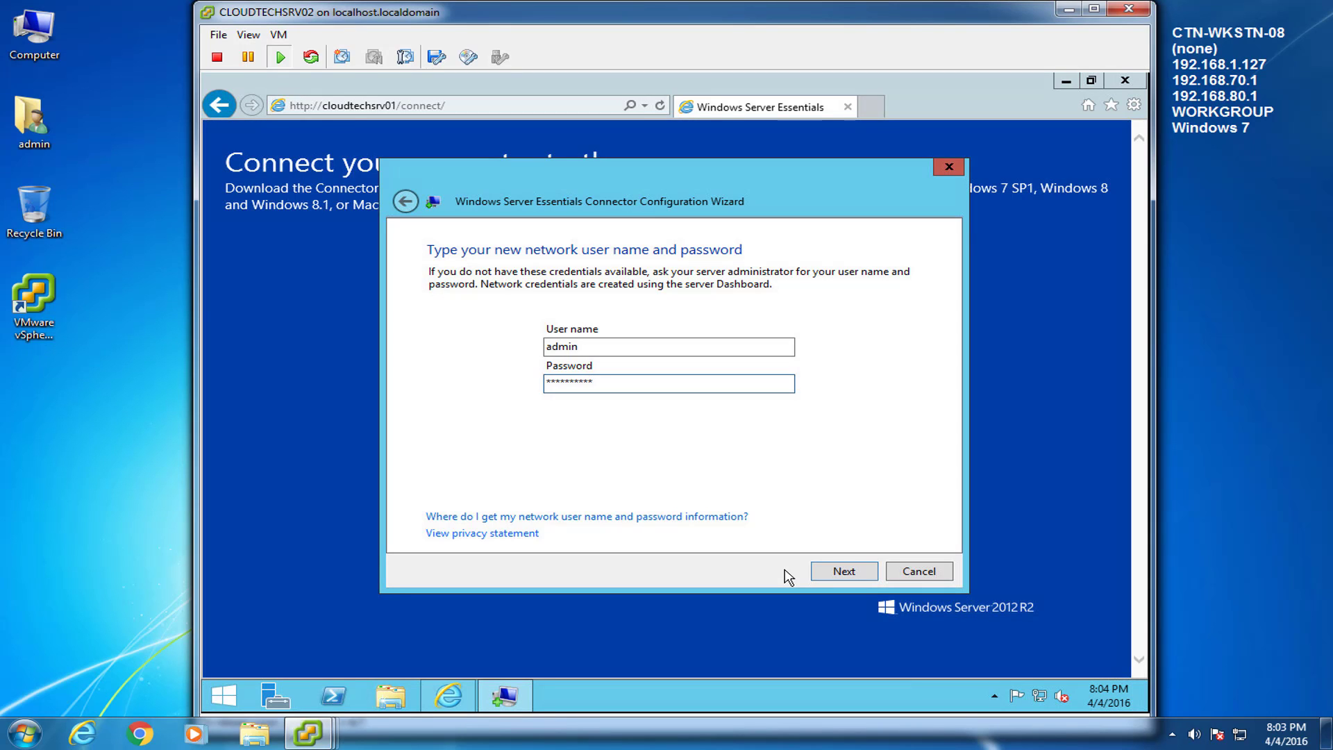
key("Return")
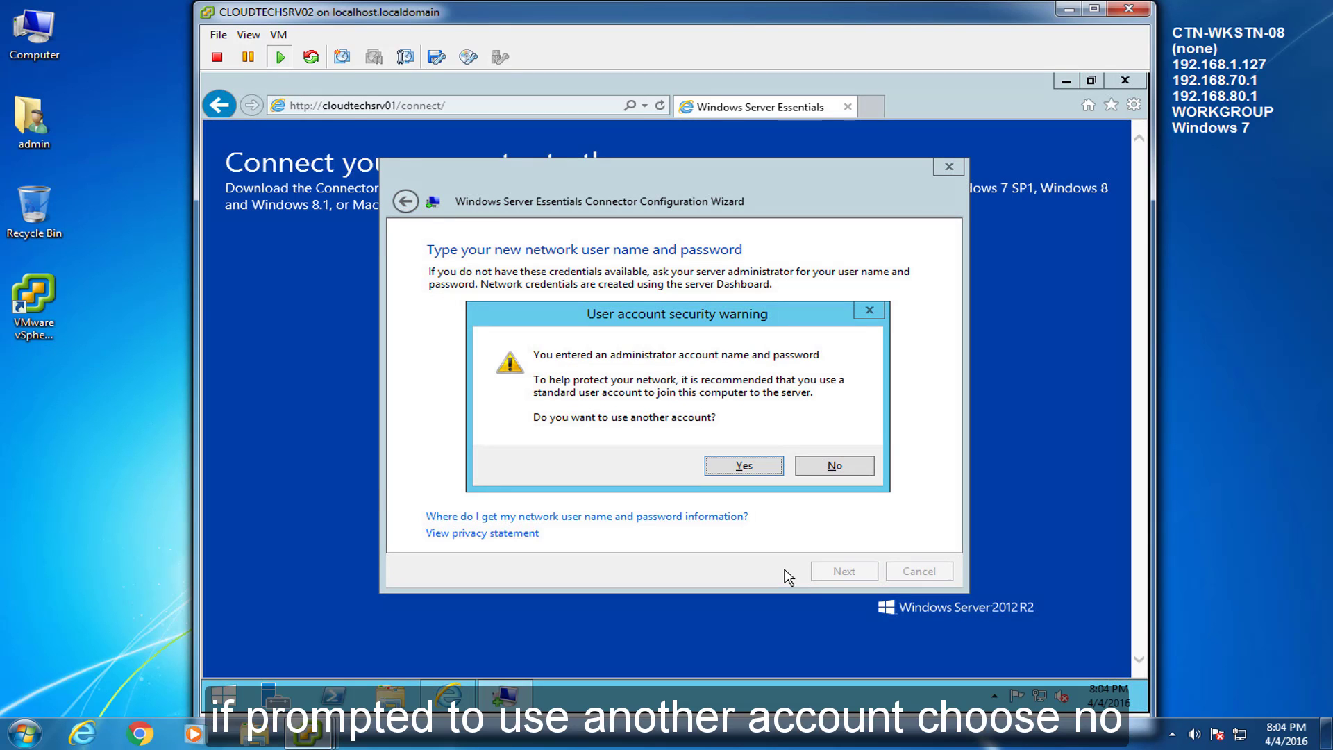
left_click(835, 469)
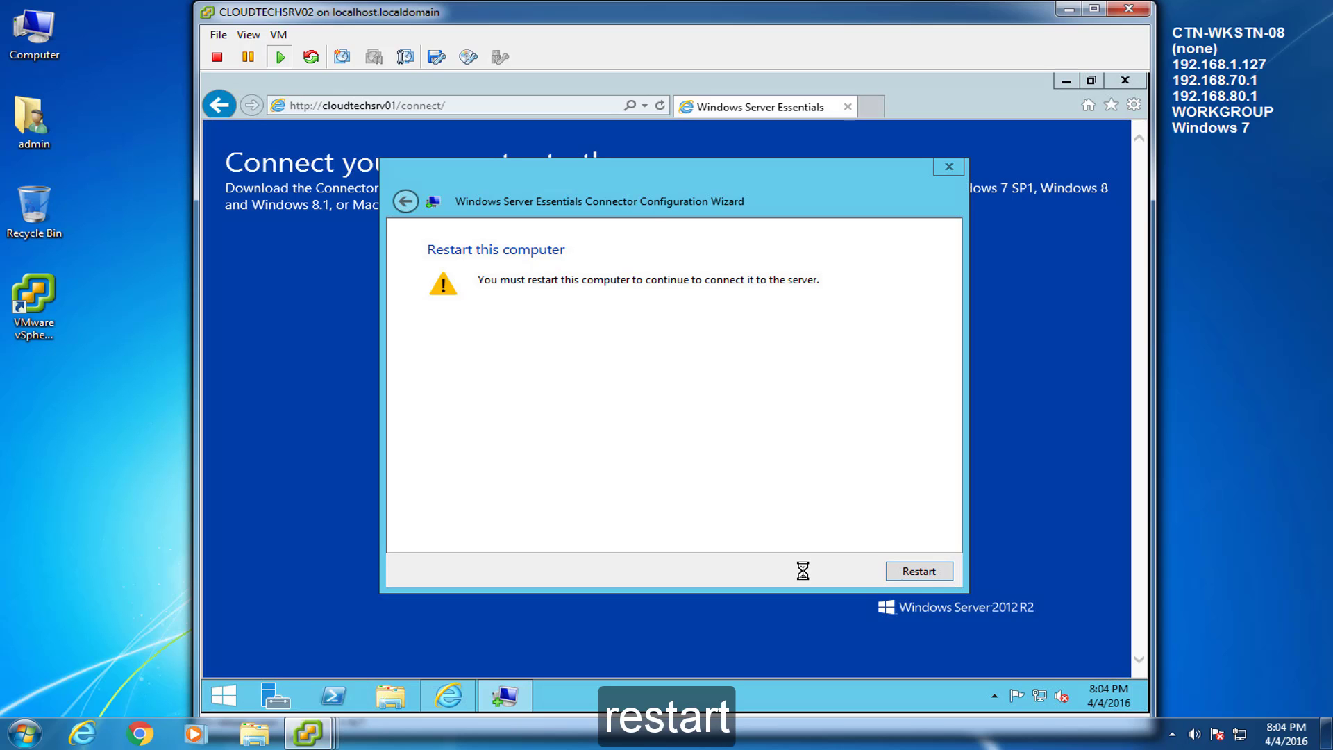
left_click(907, 573)
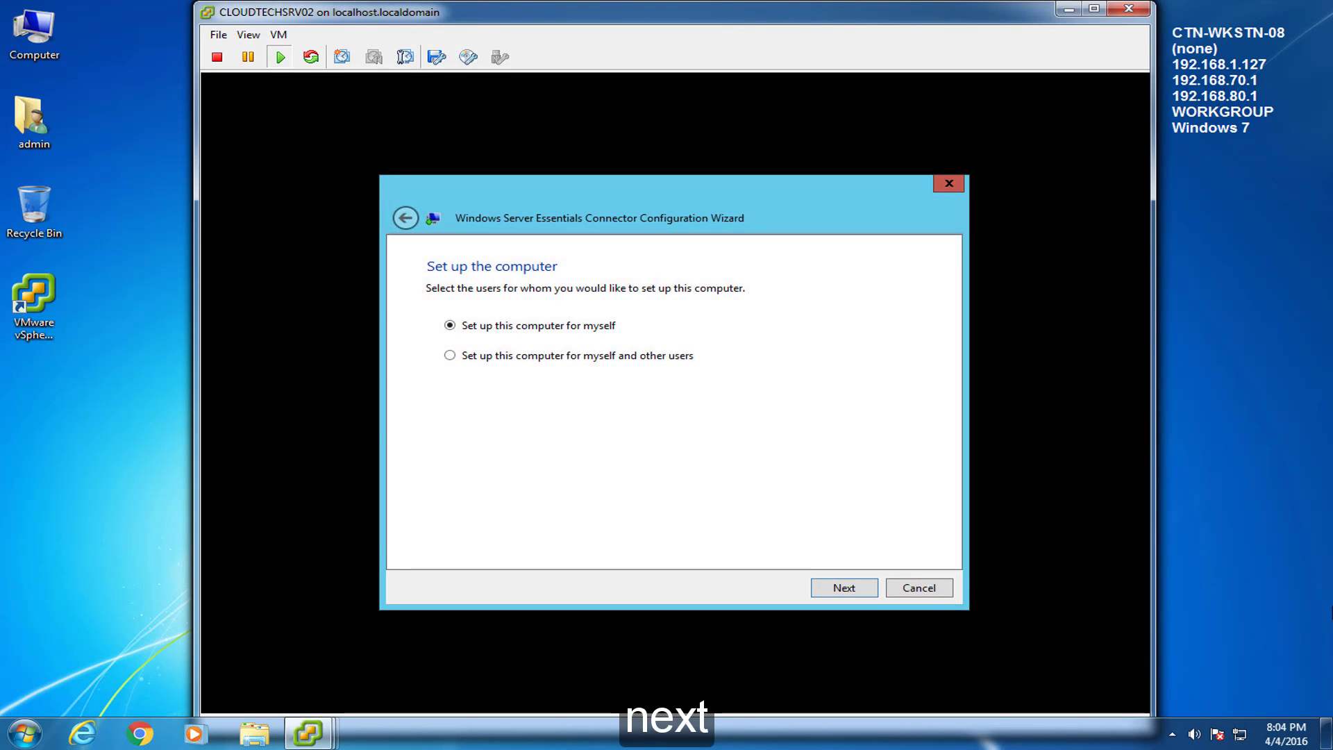
Step: Set up the computer for myself, keep the default description, and finish the wizard
left_click(857, 588)
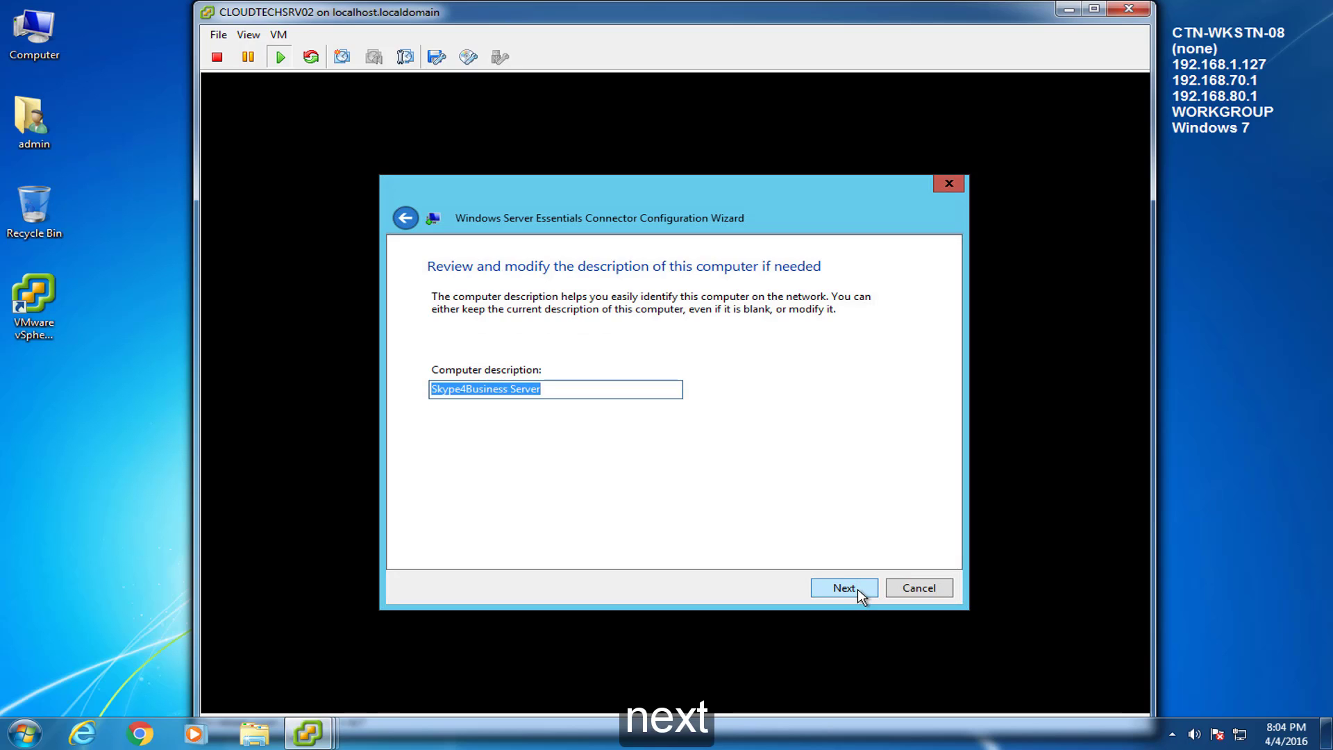
left_click(857, 589)
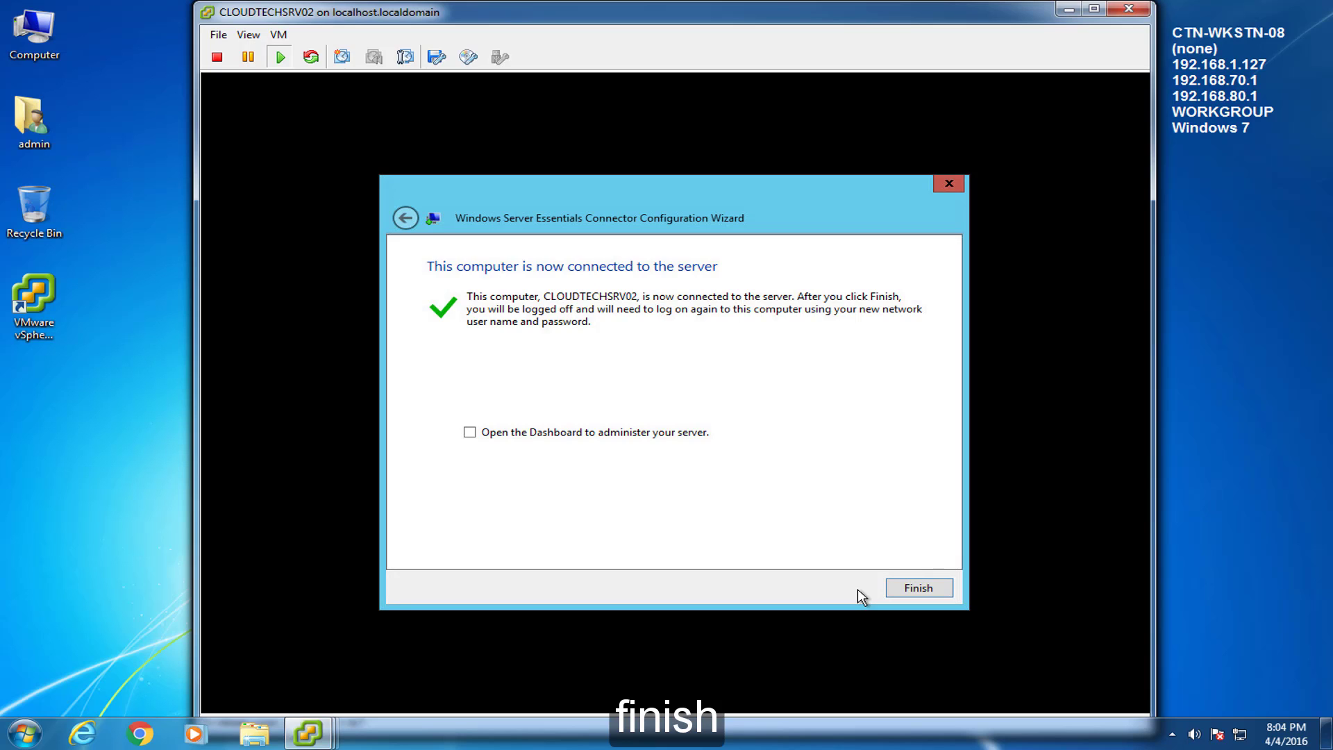
left_click(934, 589)
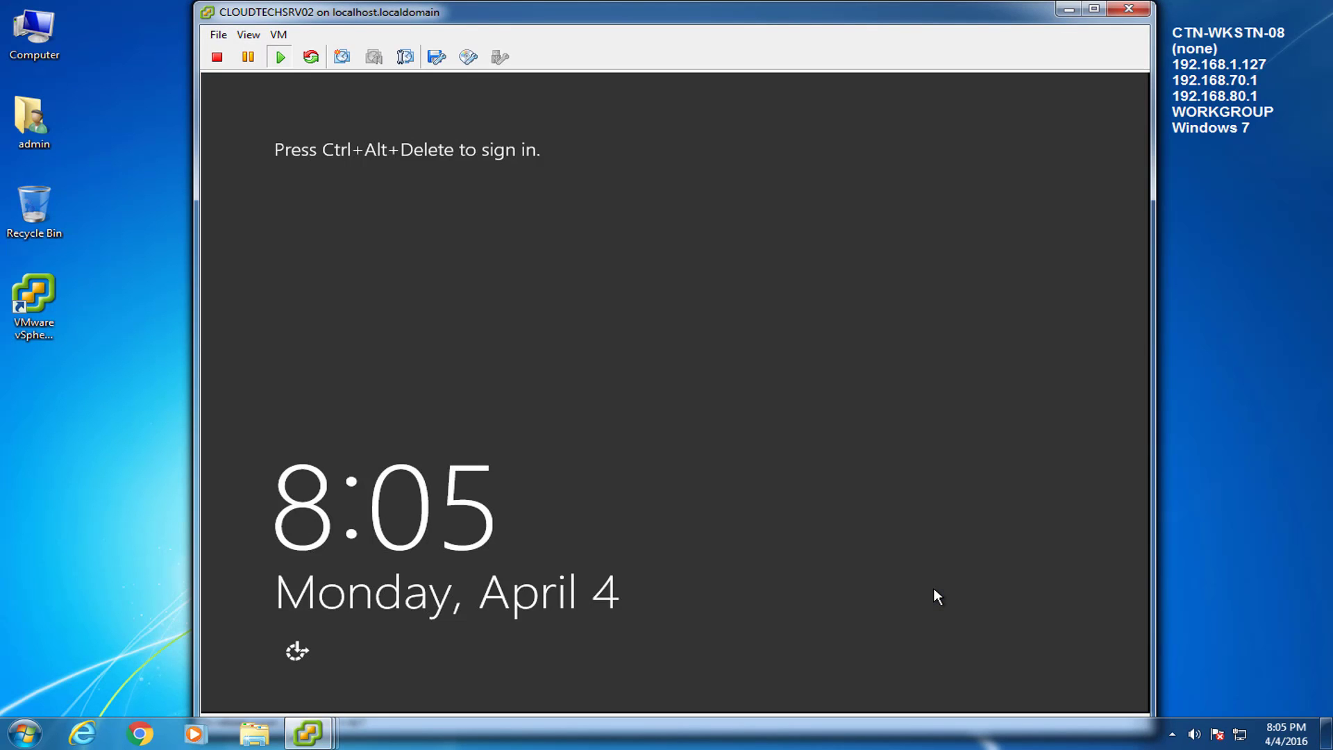
Step: Send Ctrl+Alt+Del, sign in with the domain administrator account, and open File Explorer
left_click(279, 34)
mouse_move(389, 71)
left_click(550, 89)
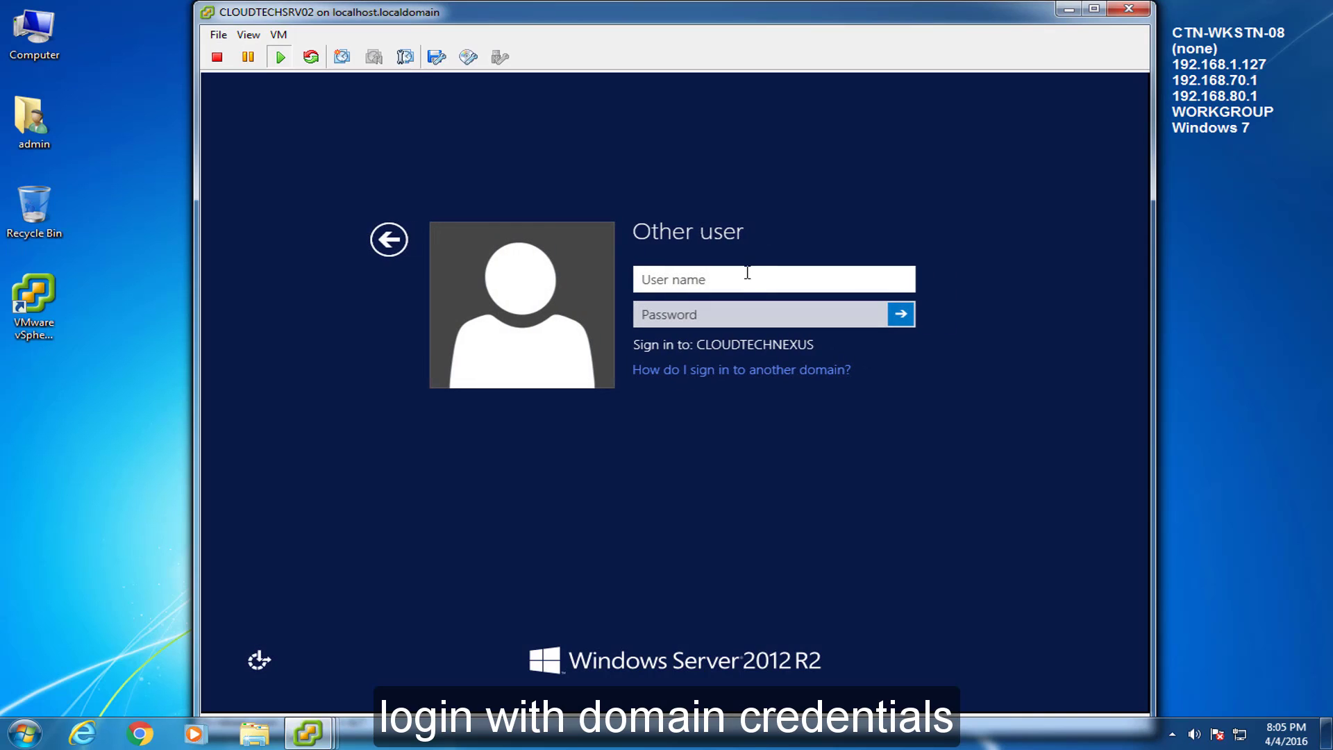
type("admin")
key("Tab")
type("•••••••••••")
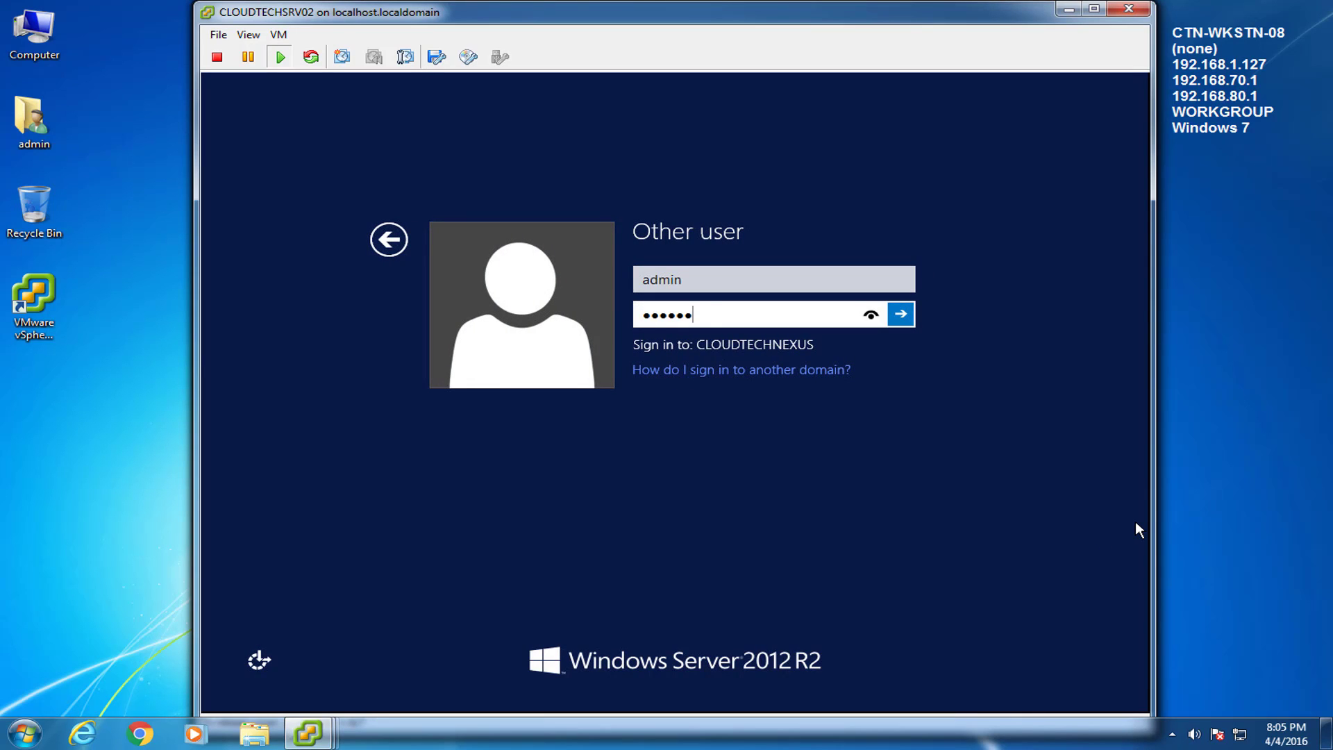
key("Return")
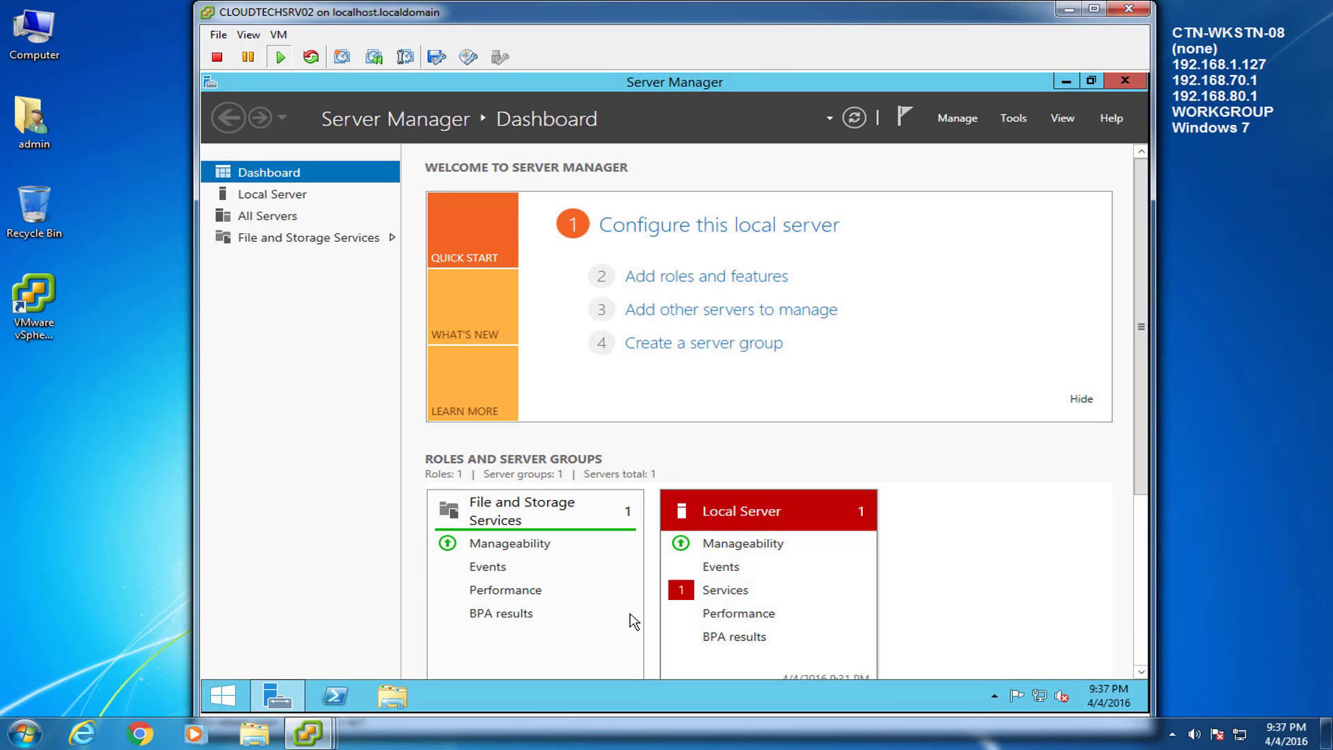
left_click(1067, 80)
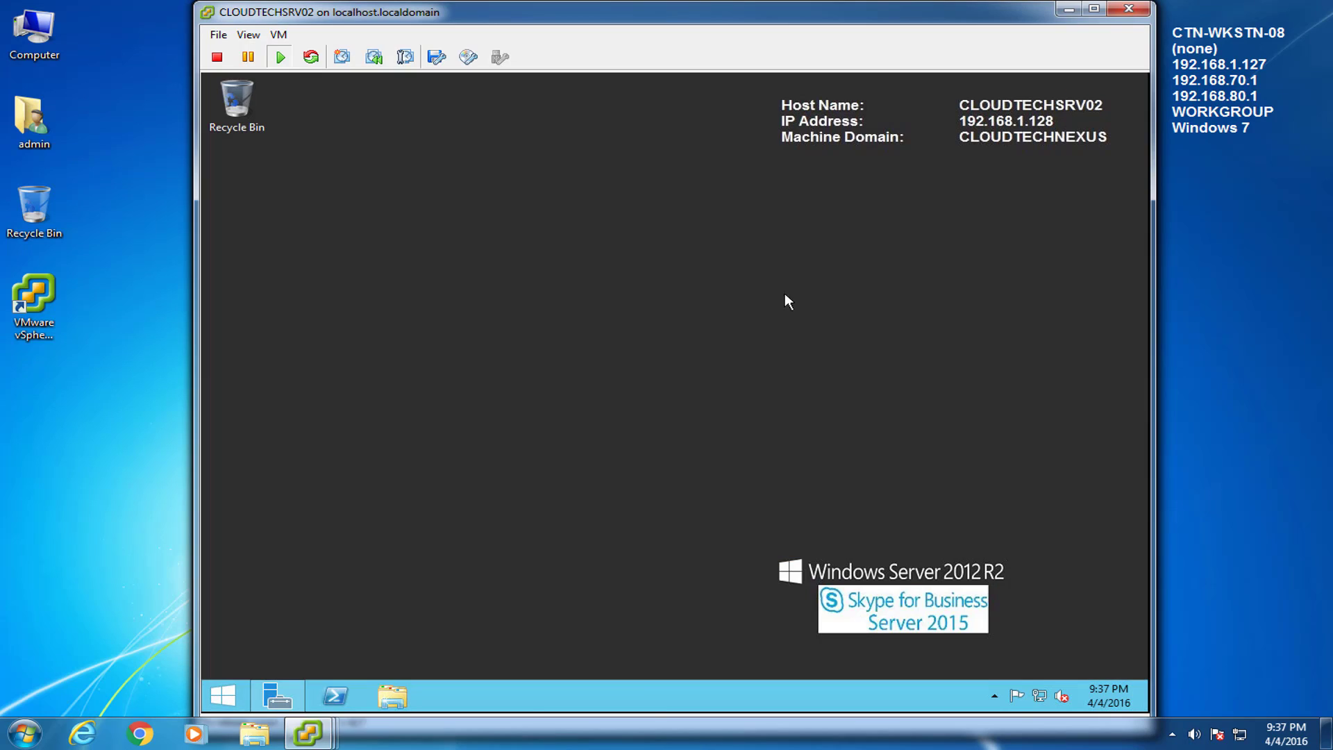
left_click(393, 695)
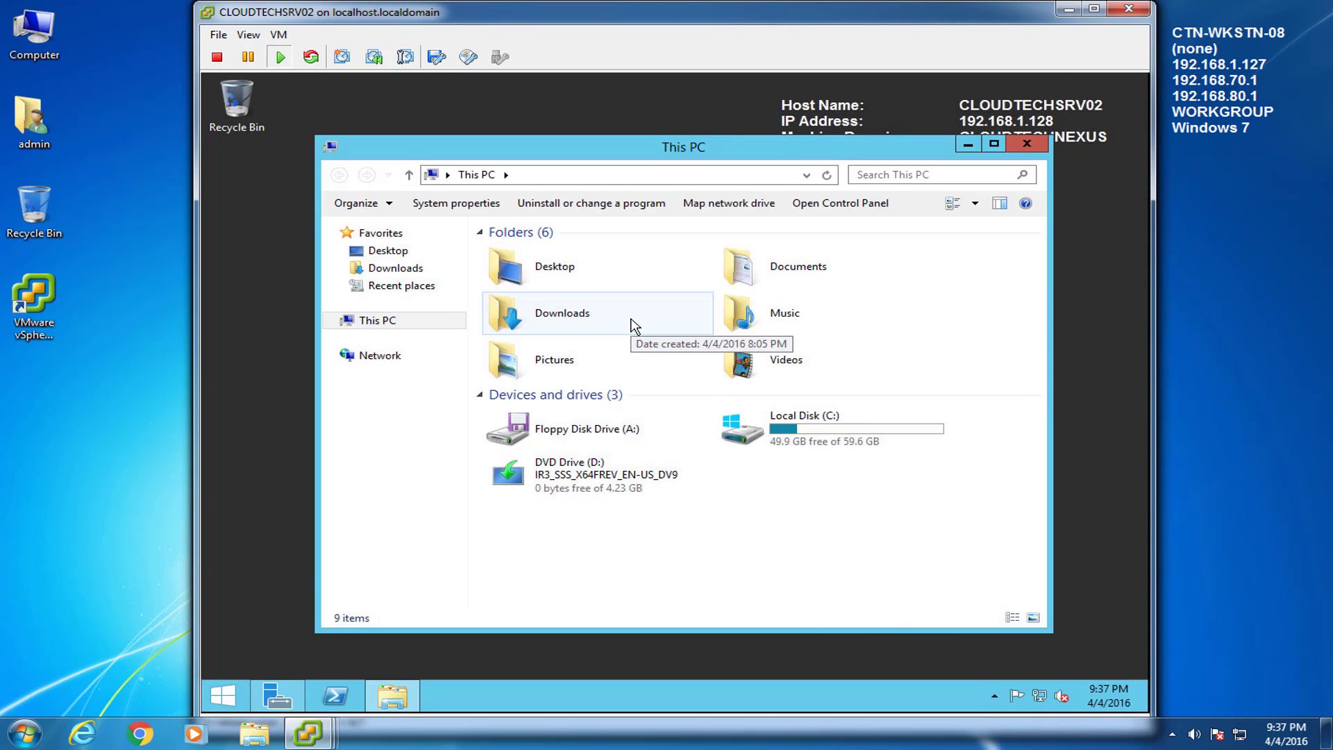
Step: Create a folder named skype4business on Local Disk (C:) and open its Properties
double_click(768, 423)
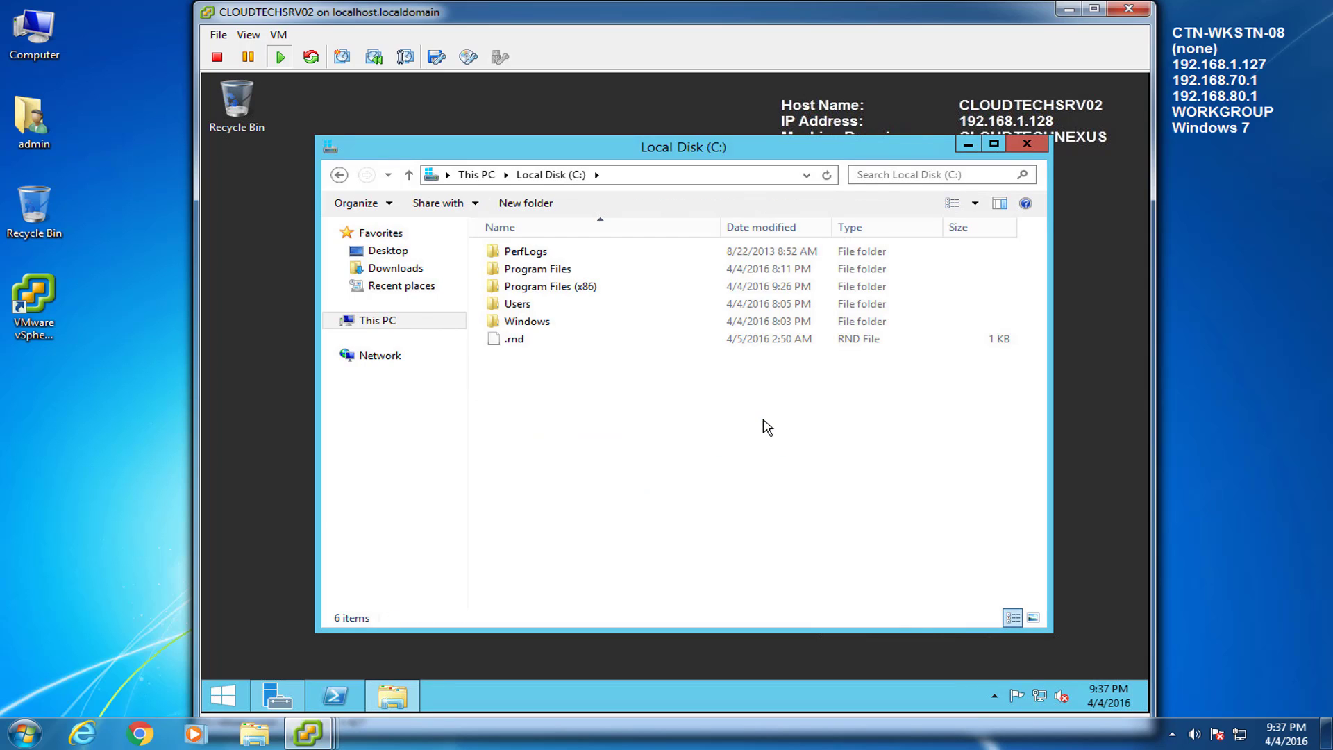
left_click(526, 202)
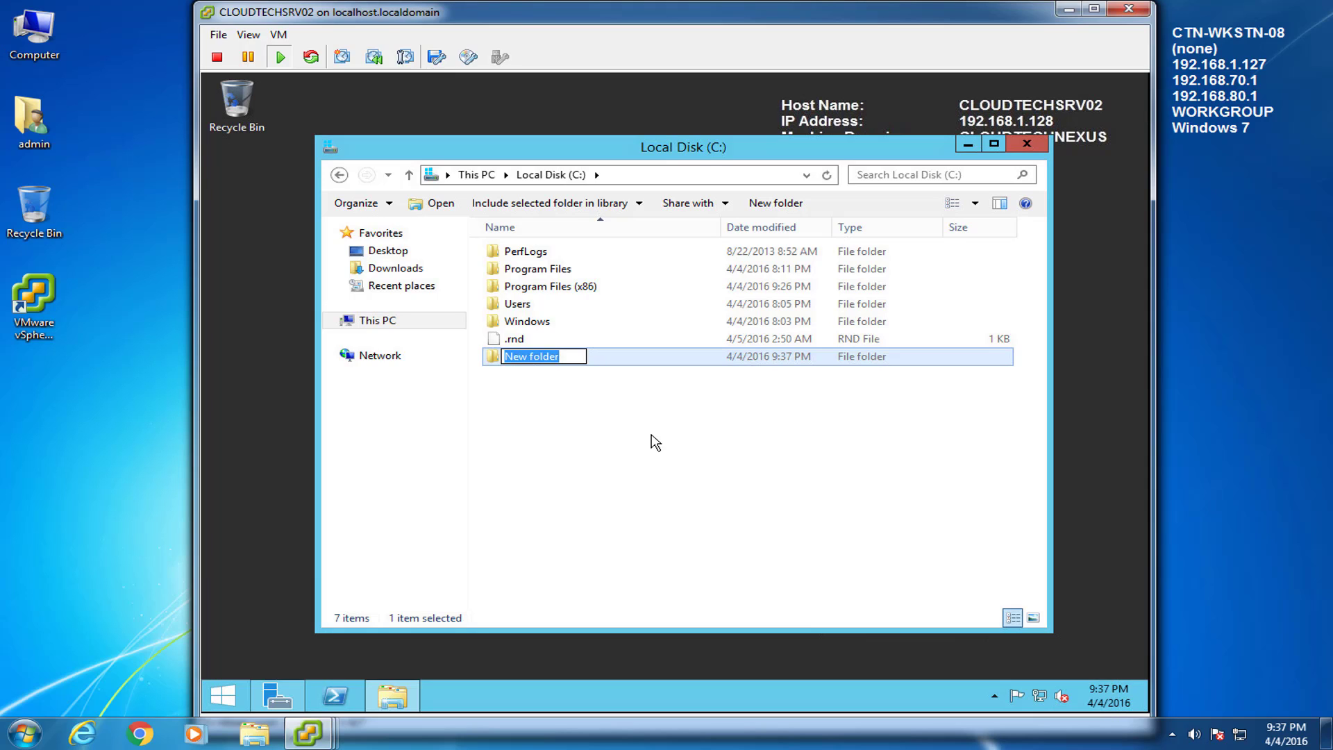
type("skype4business")
key("Return")
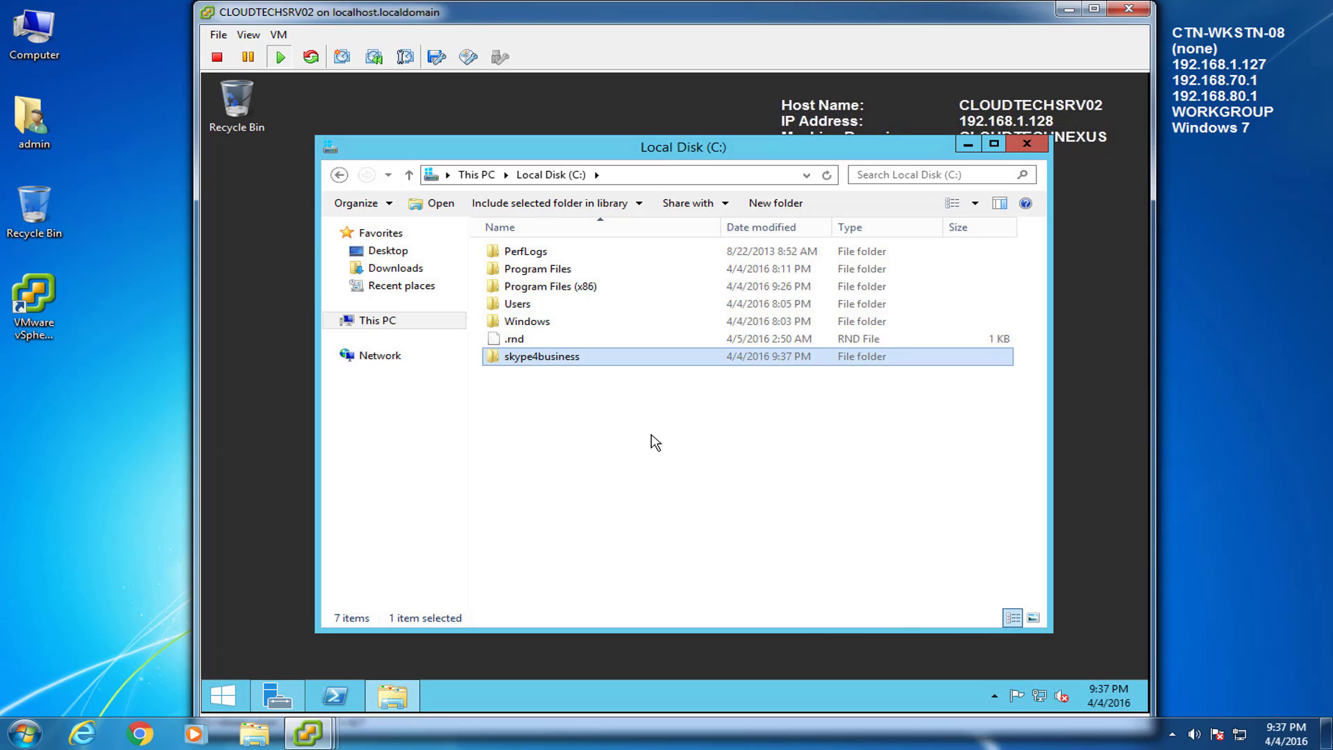
right_click(562, 363)
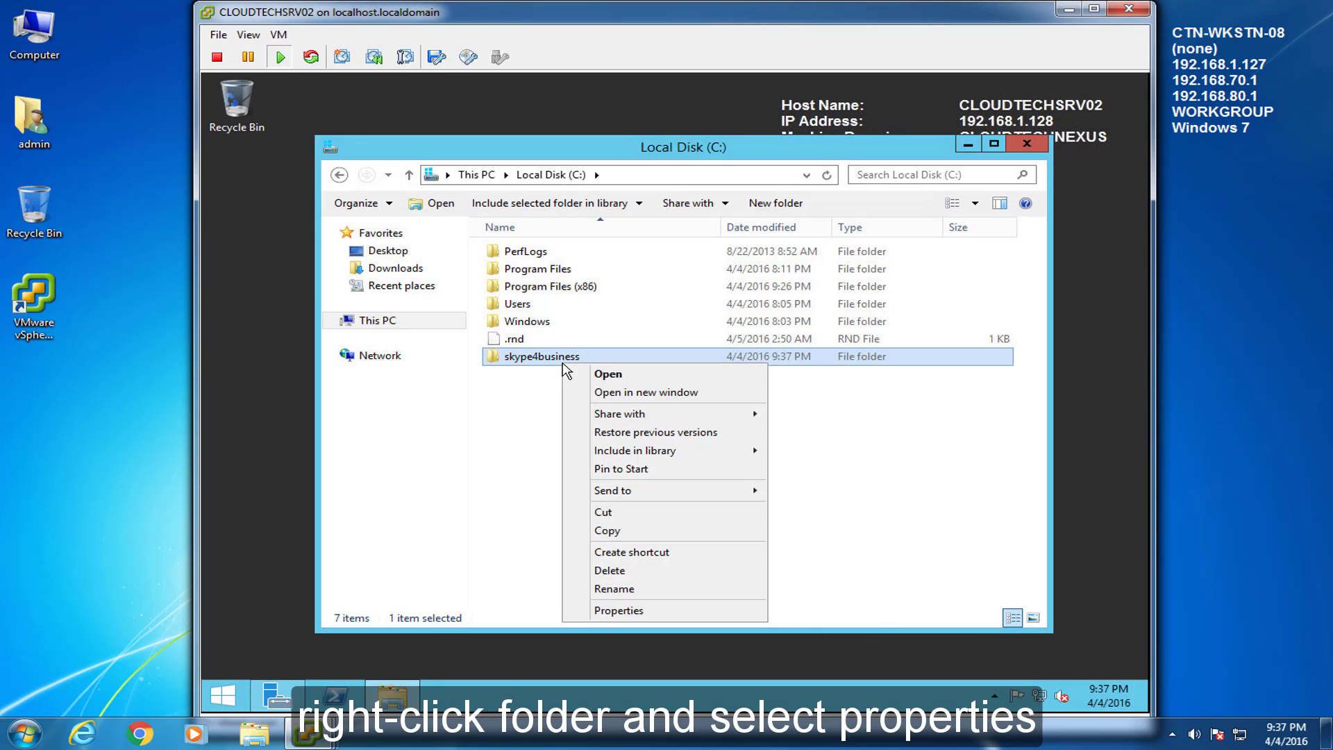
left_click(619, 609)
left_click_drag(694, 285, 594, 191)
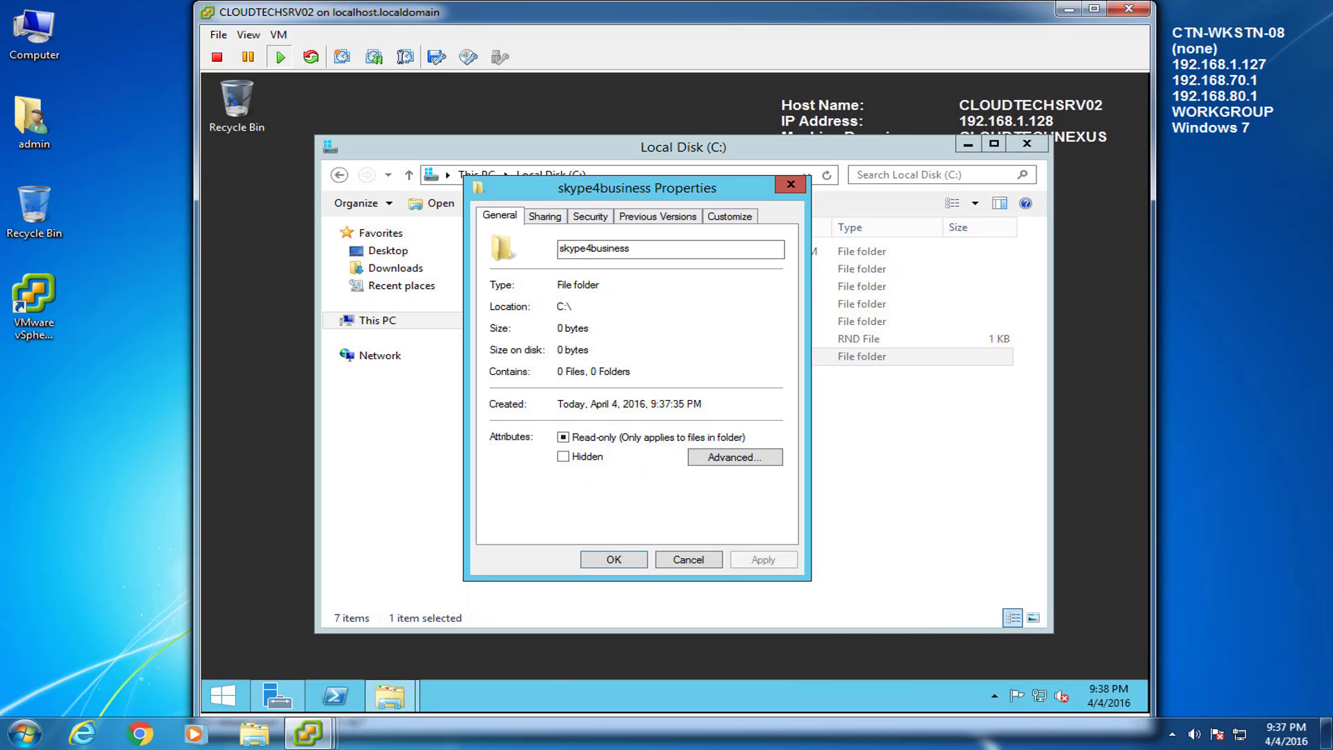
Step: Share the skype4business folder with Everyone at Read/Write permission
left_click(548, 216)
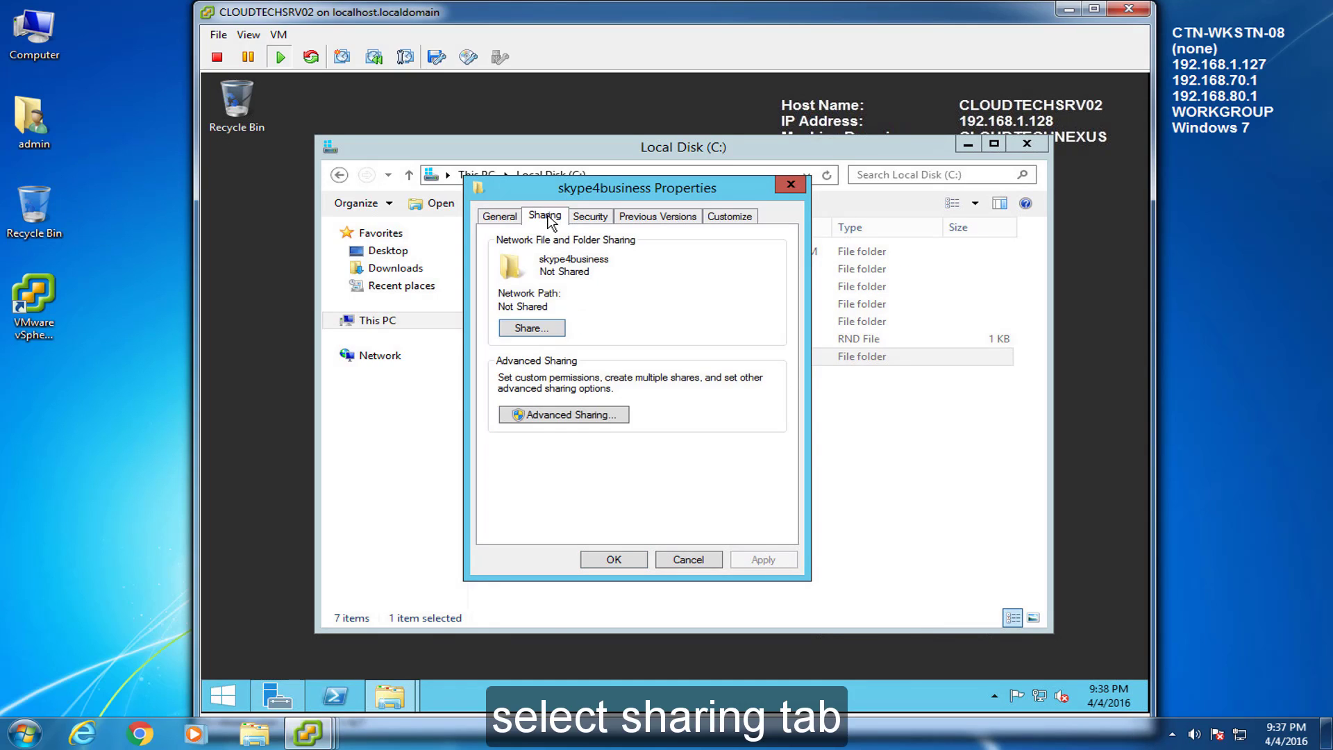
left_click(545, 331)
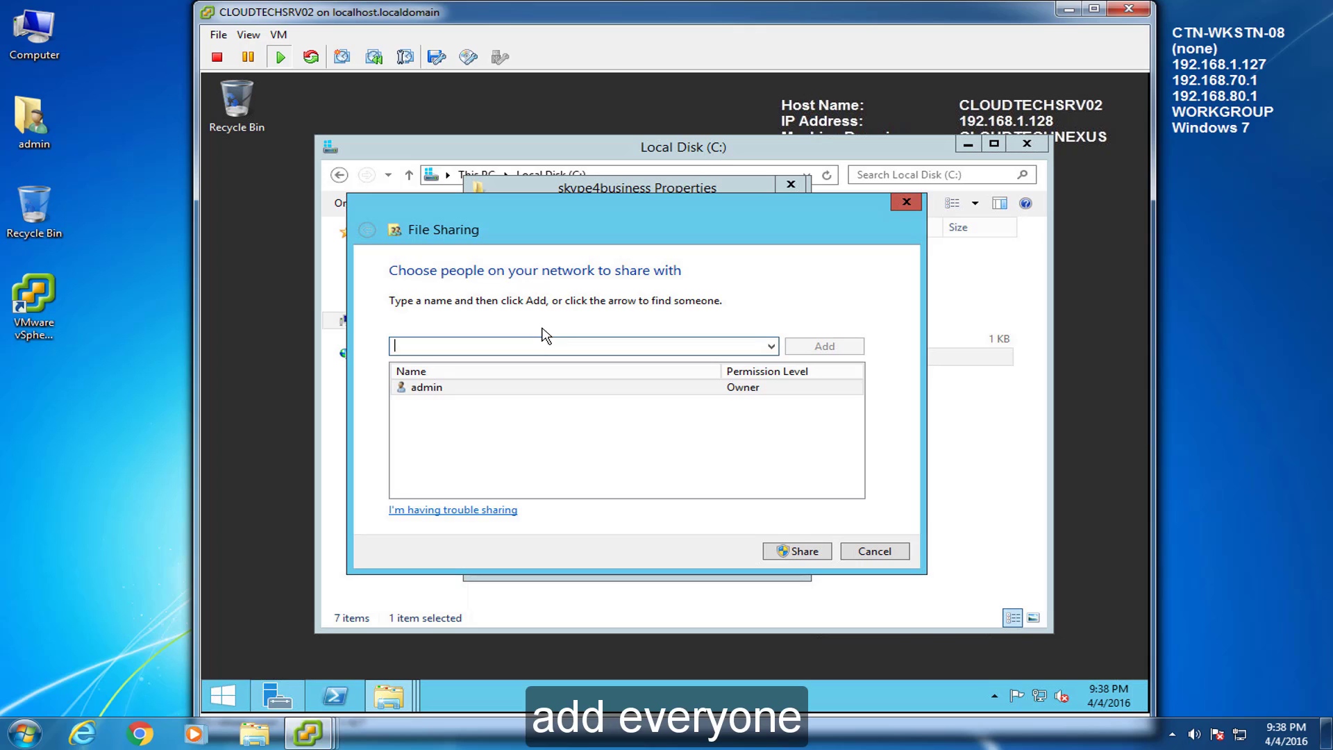
type("everyone")
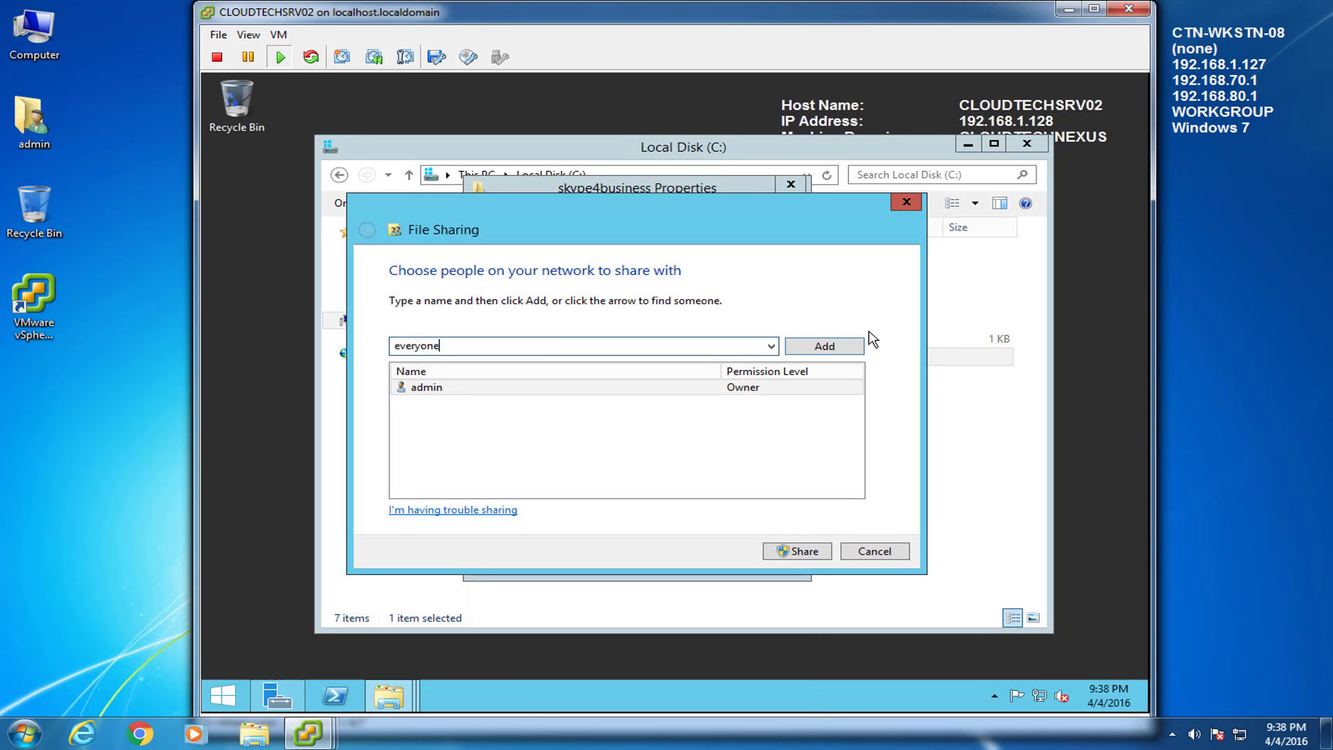
left_click(848, 347)
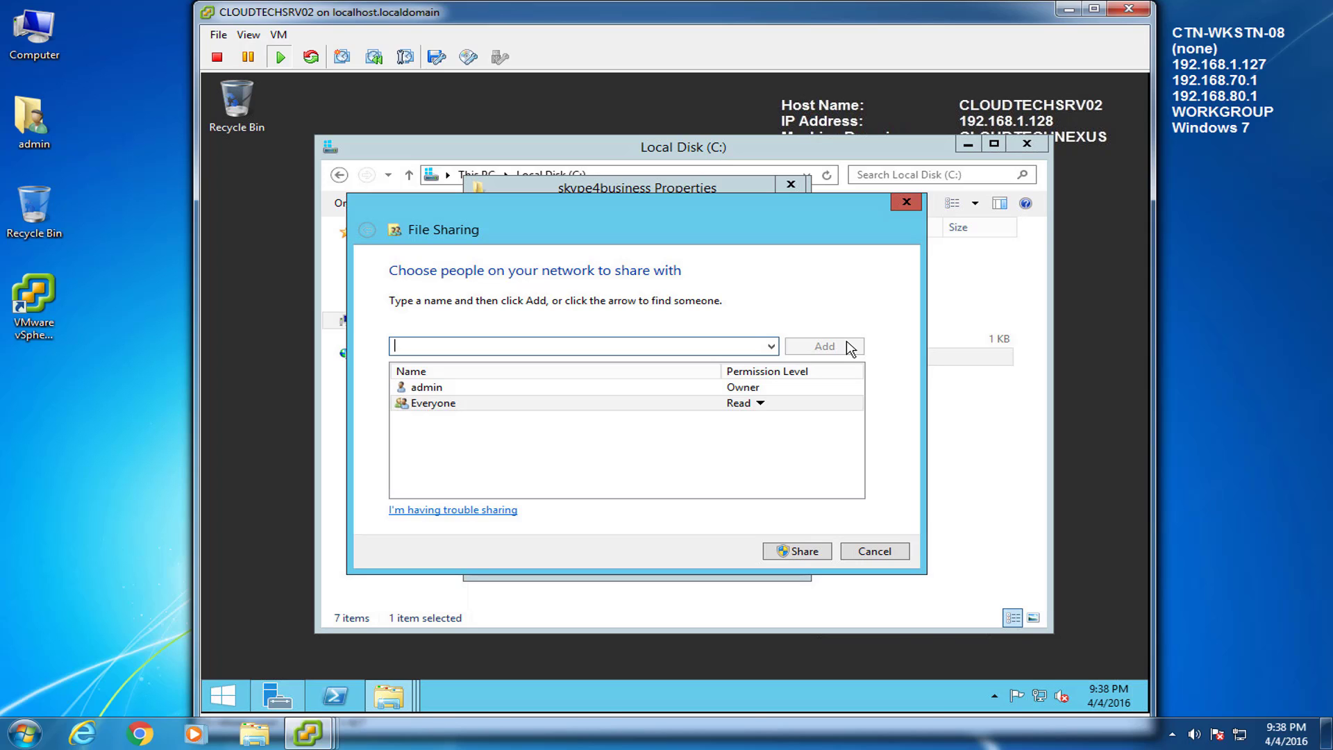
left_click(776, 407)
left_click(823, 428)
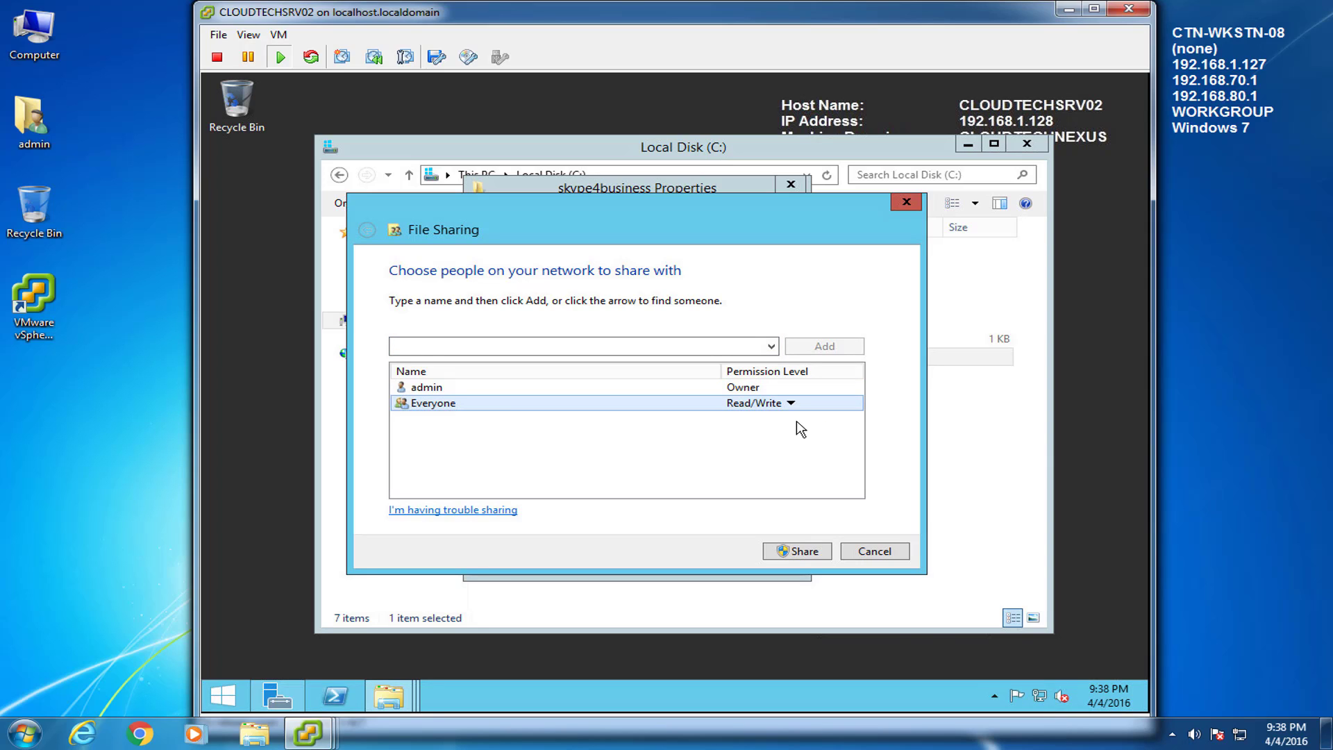
left_click(789, 550)
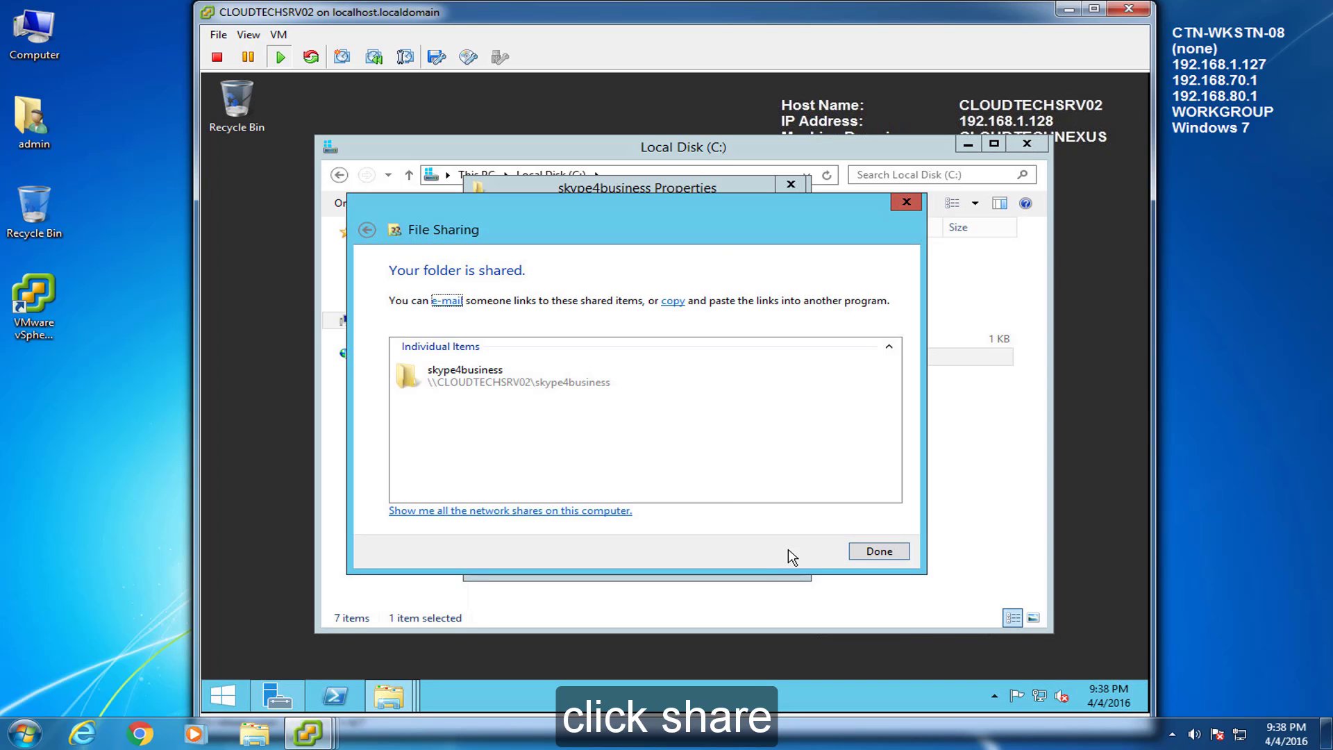
left_click(862, 552)
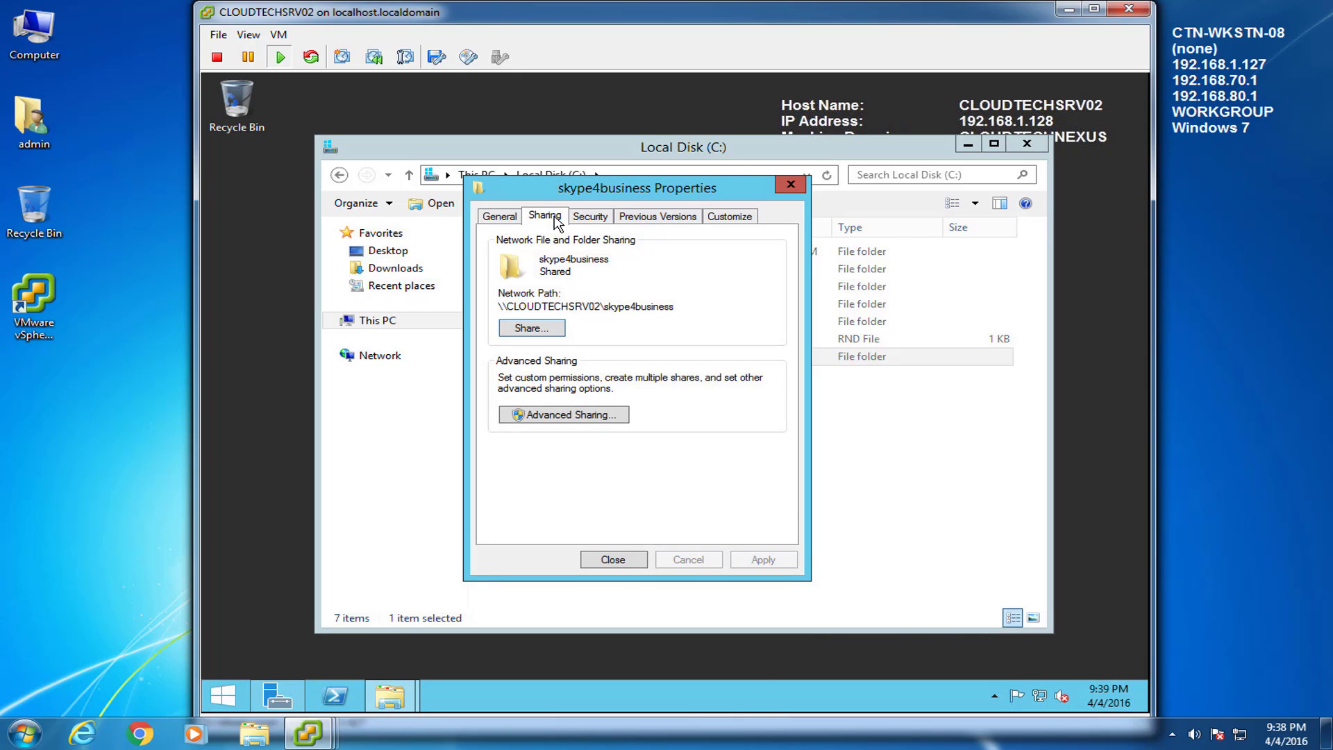
left_click(614, 559)
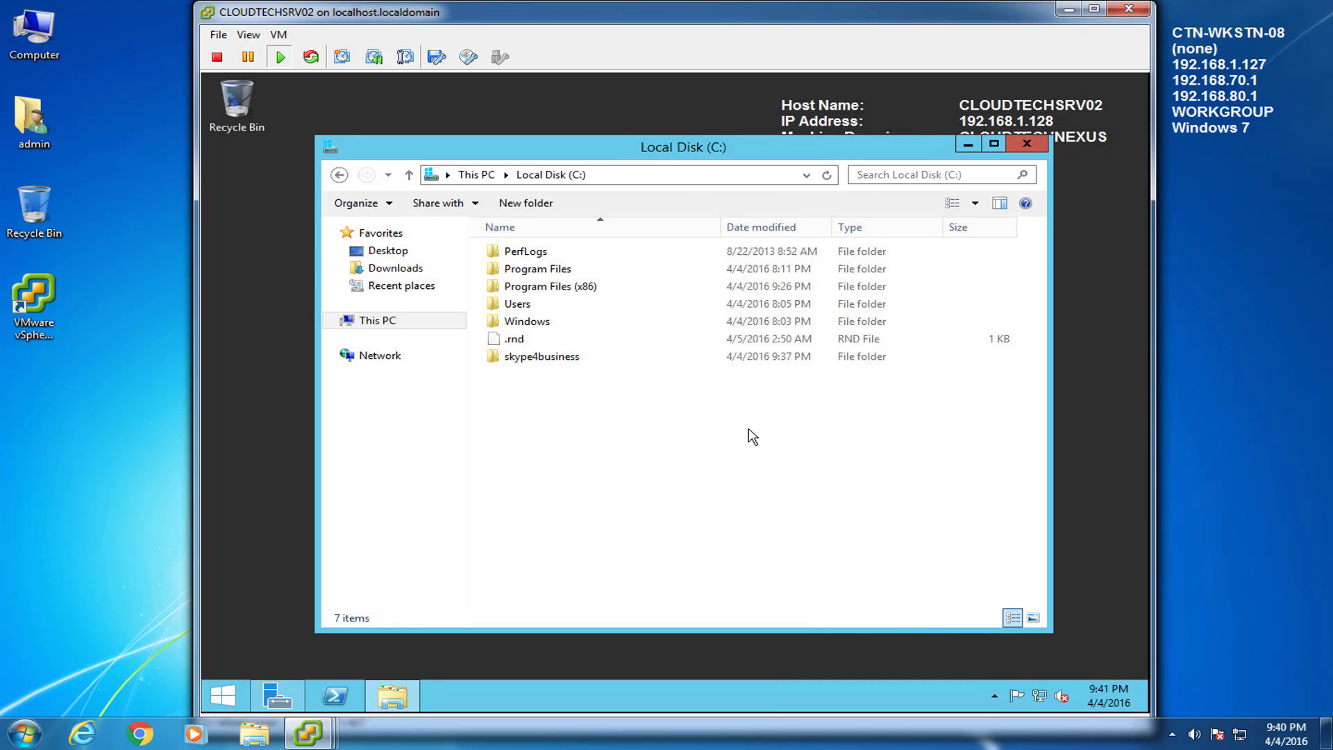
Step: Close Explorer, switch to the CLOUDTECHSRV01 console and open DNS Manager
left_click(1027, 143)
mouse_move(305, 738)
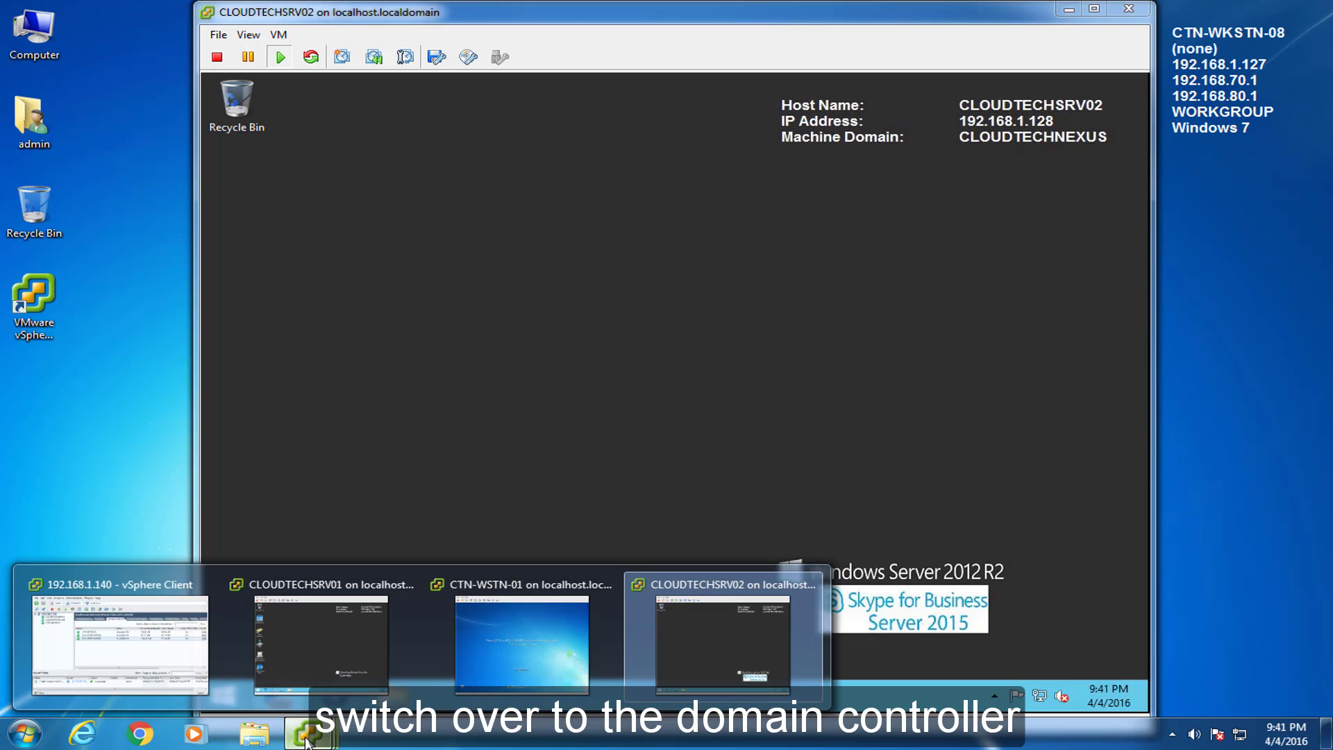
left_click(343, 633)
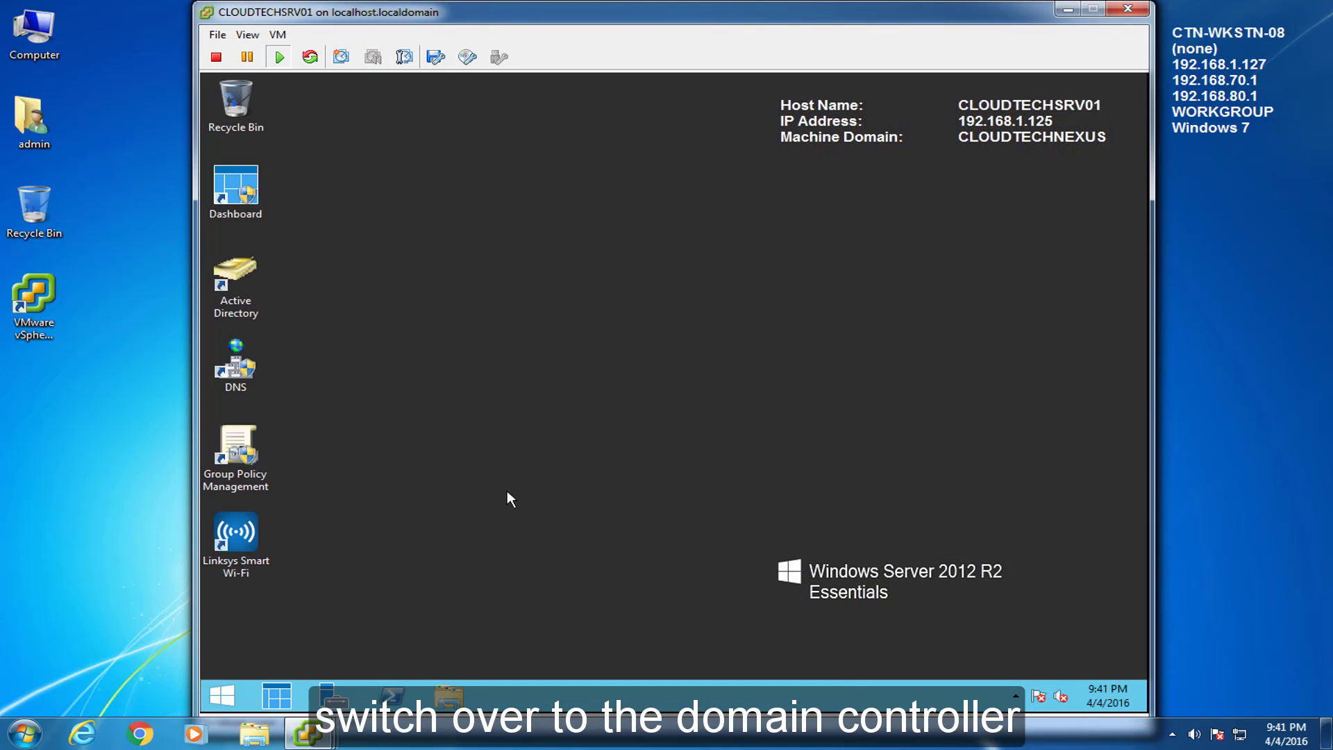
double_click(233, 362)
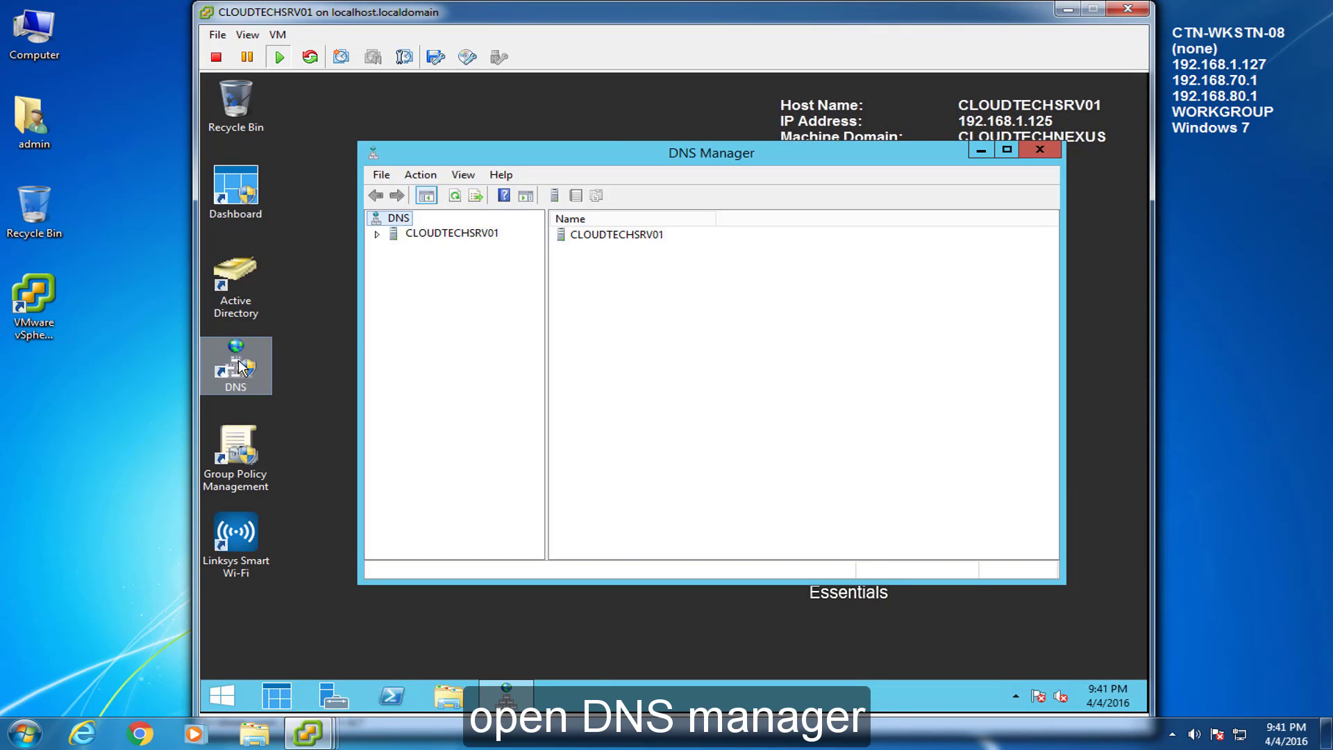
Step: Expand CLOUDTECHSRV01 down to the CLOUDTECHNEXUS.local forward lookup zone
left_click_drag(590, 156, 569, 157)
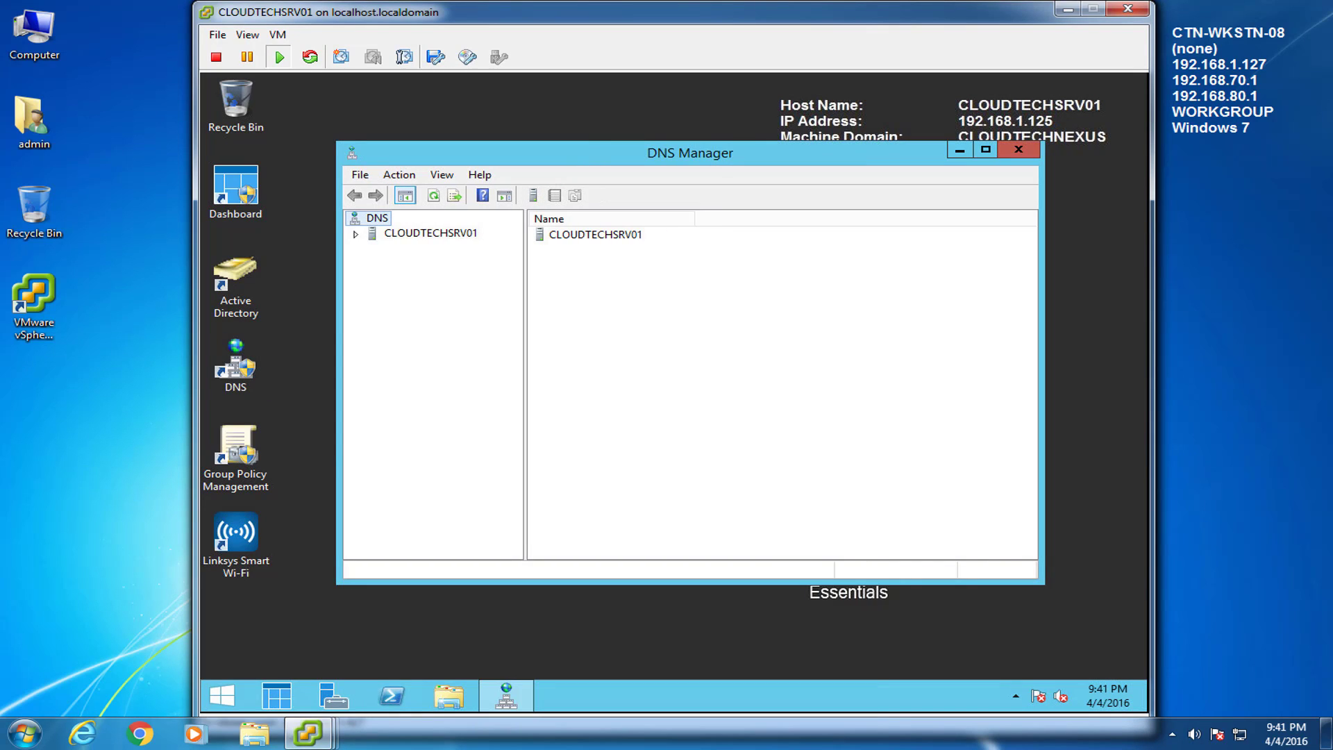
left_click(355, 235)
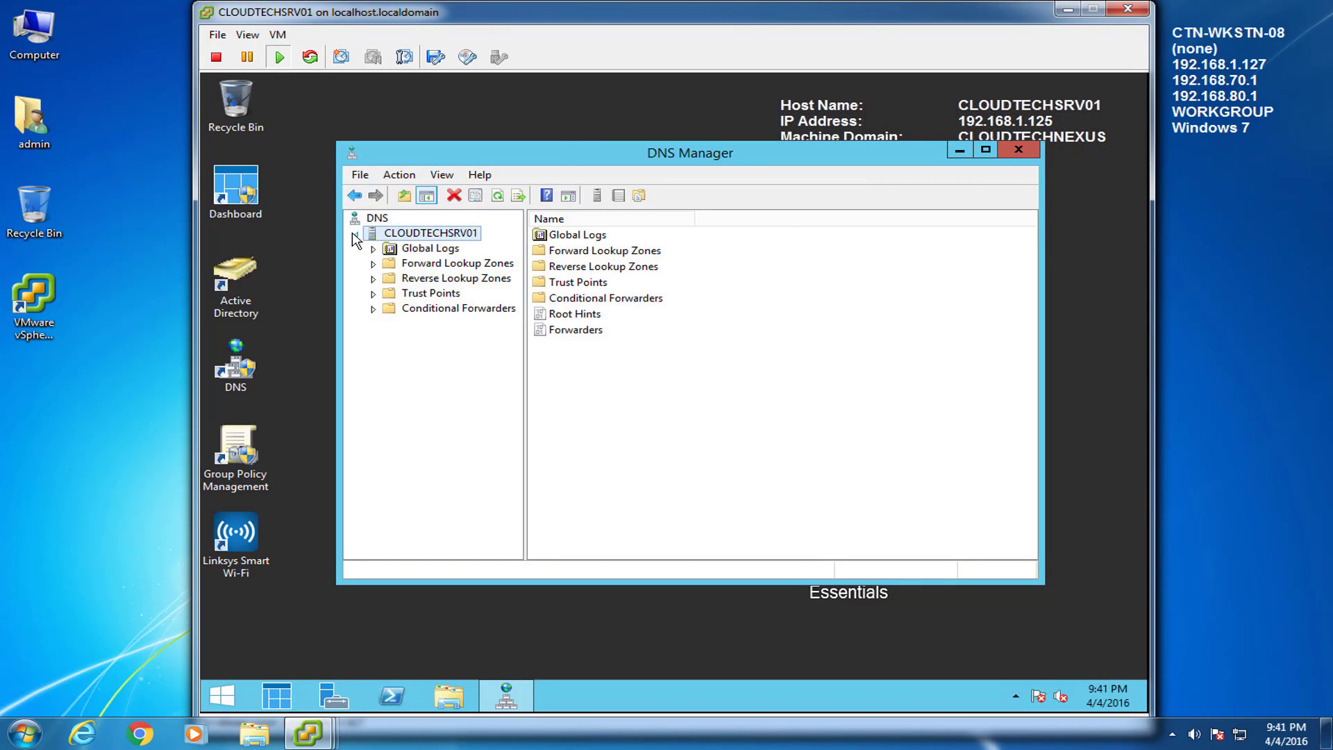
left_click(374, 265)
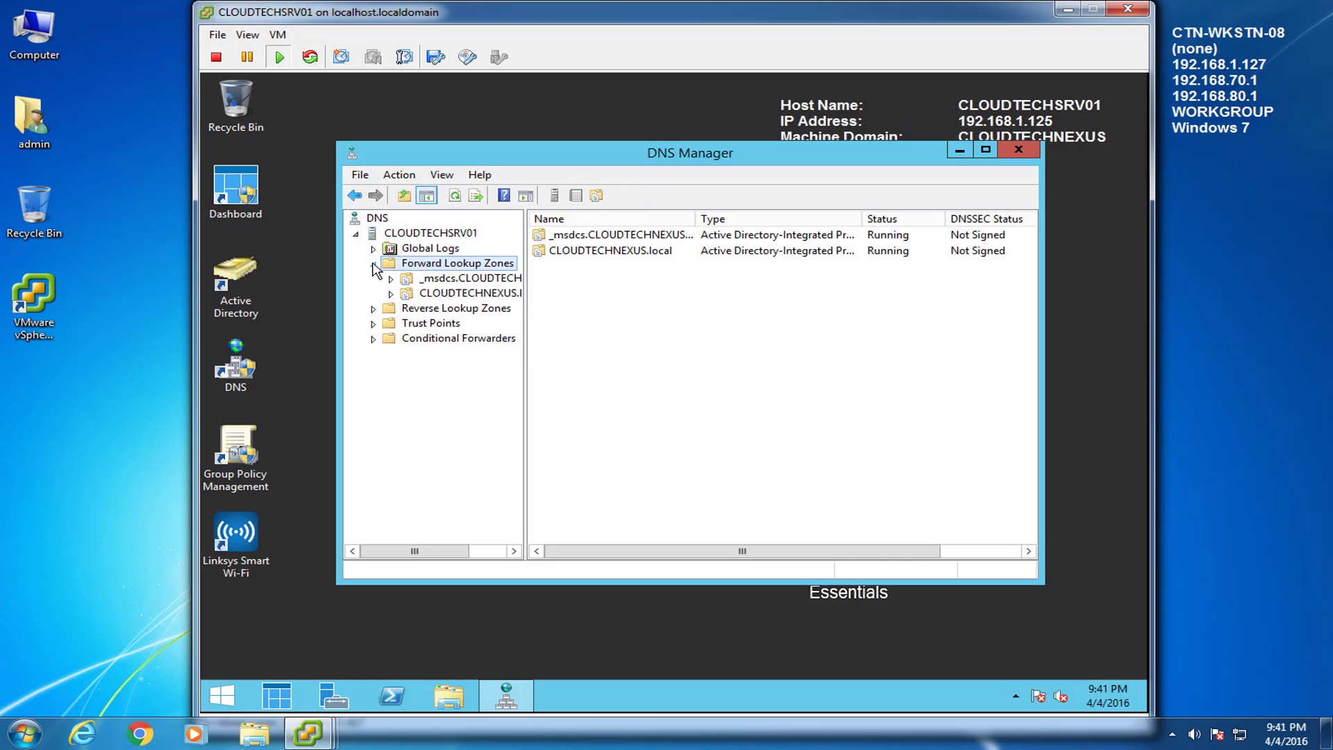
left_click(438, 293)
left_click(391, 294)
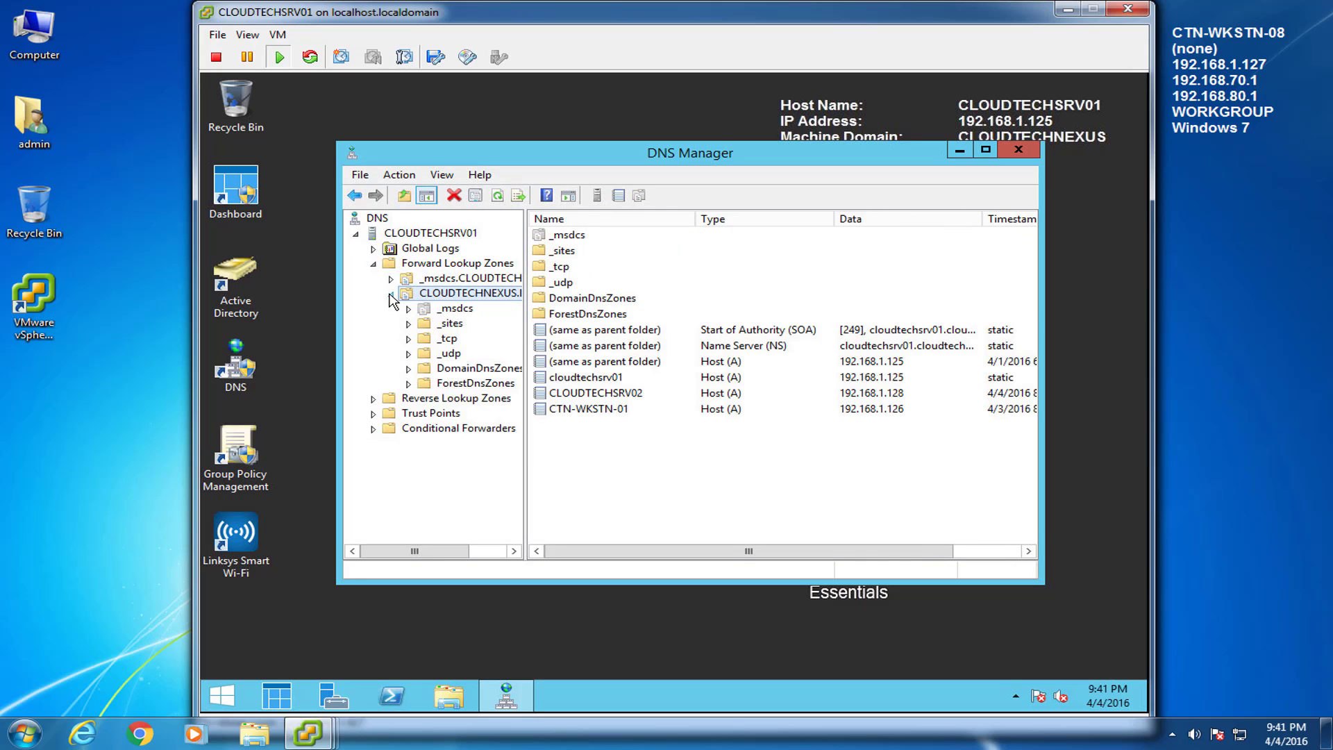
Step: Create alias record meet targeting CLOUDTECHSRV02.CLOUDTECHNEXUS.local
right_click(442, 294)
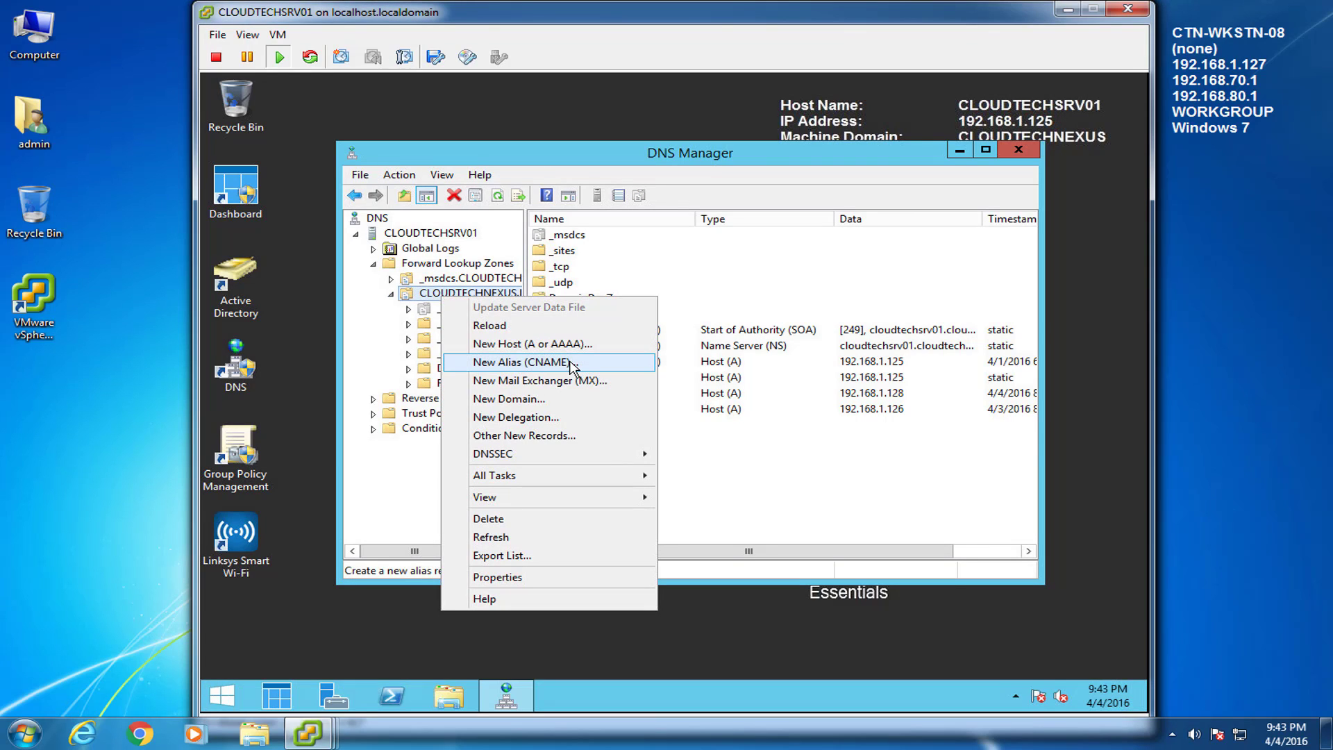
left_click(574, 365)
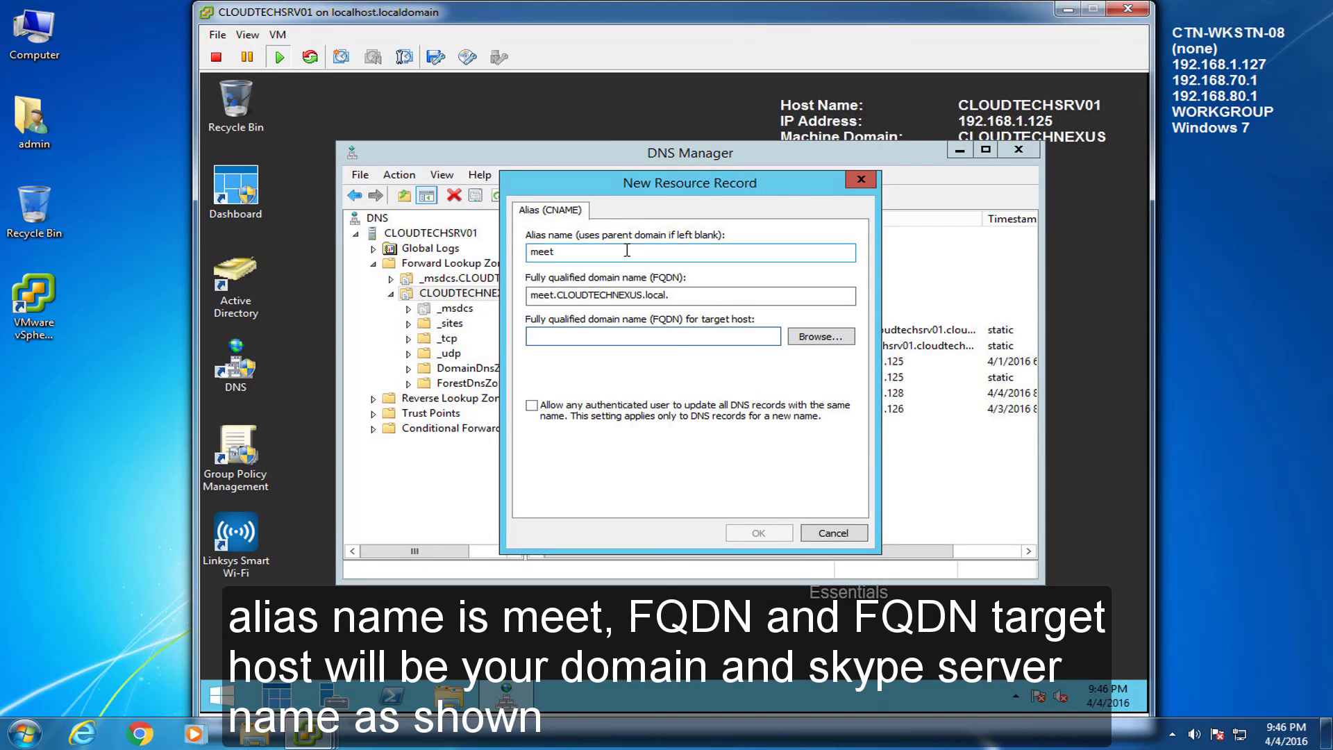
left_click(617, 334)
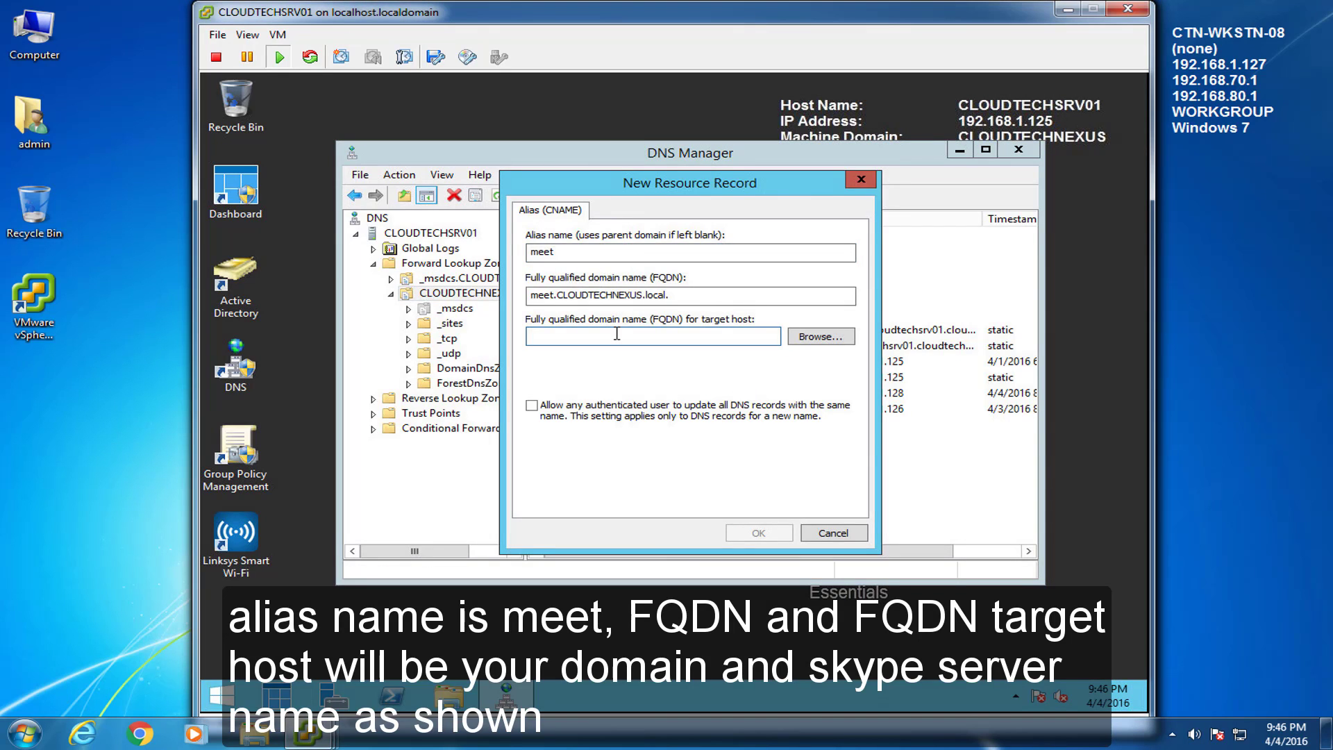
type("CLOUDTECHSRV02.CLOUDTECHNEXUS.local")
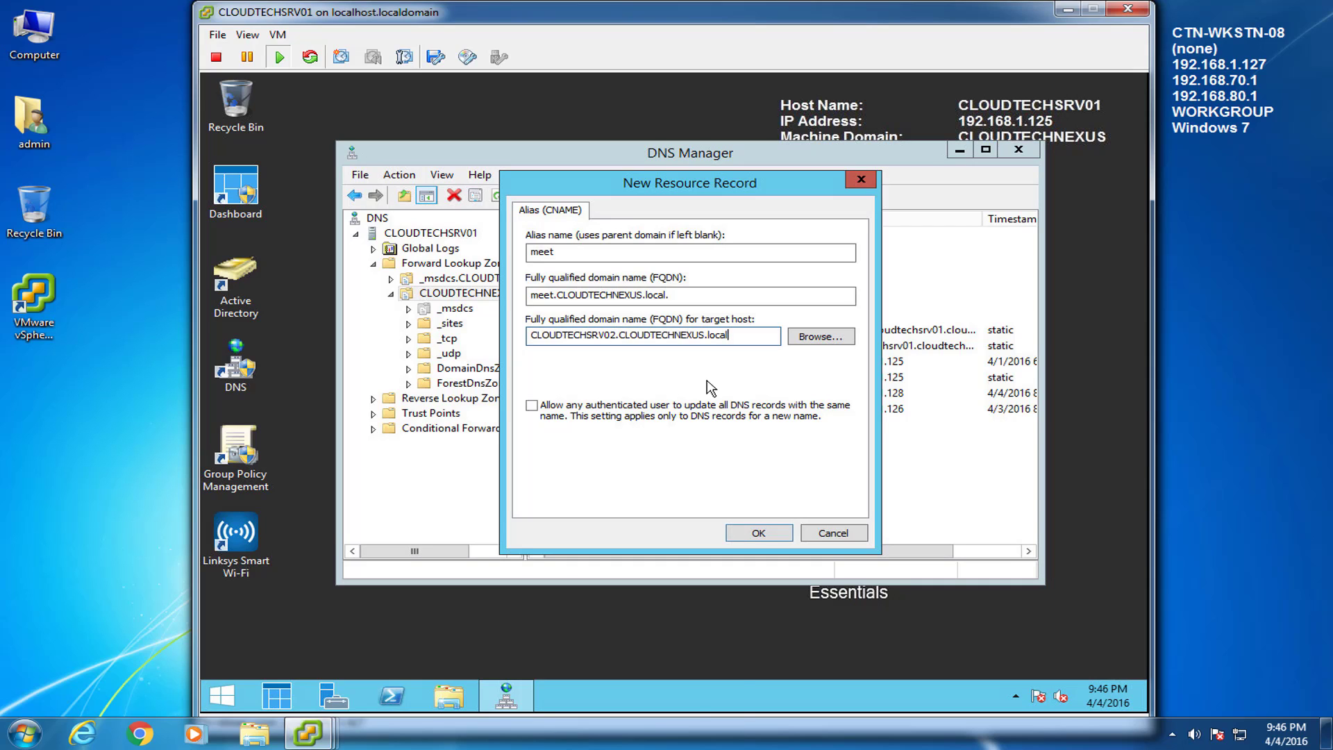
left_click(769, 534)
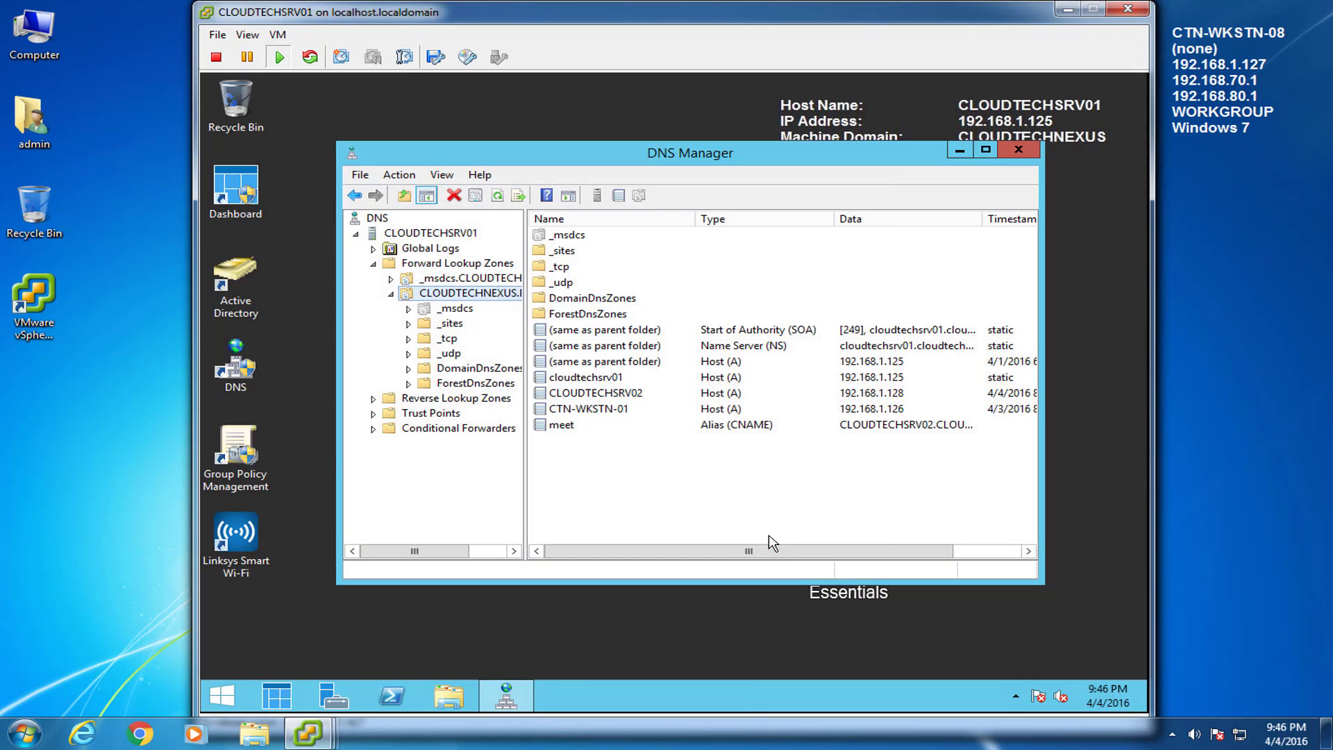
Step: Create alias record dialin targeting CLOUDTECHSRV02.CLOUDTECHNEXUS.local
right_click(455, 293)
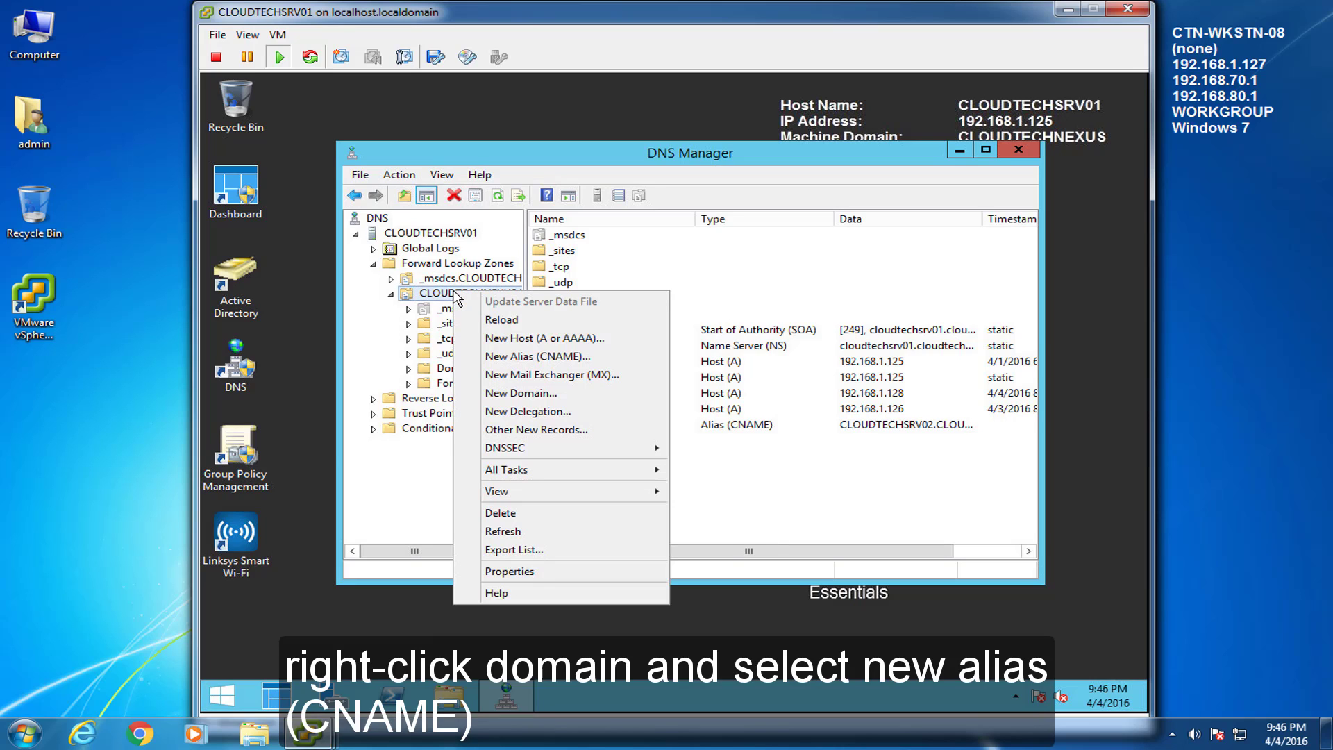
left_click(532, 359)
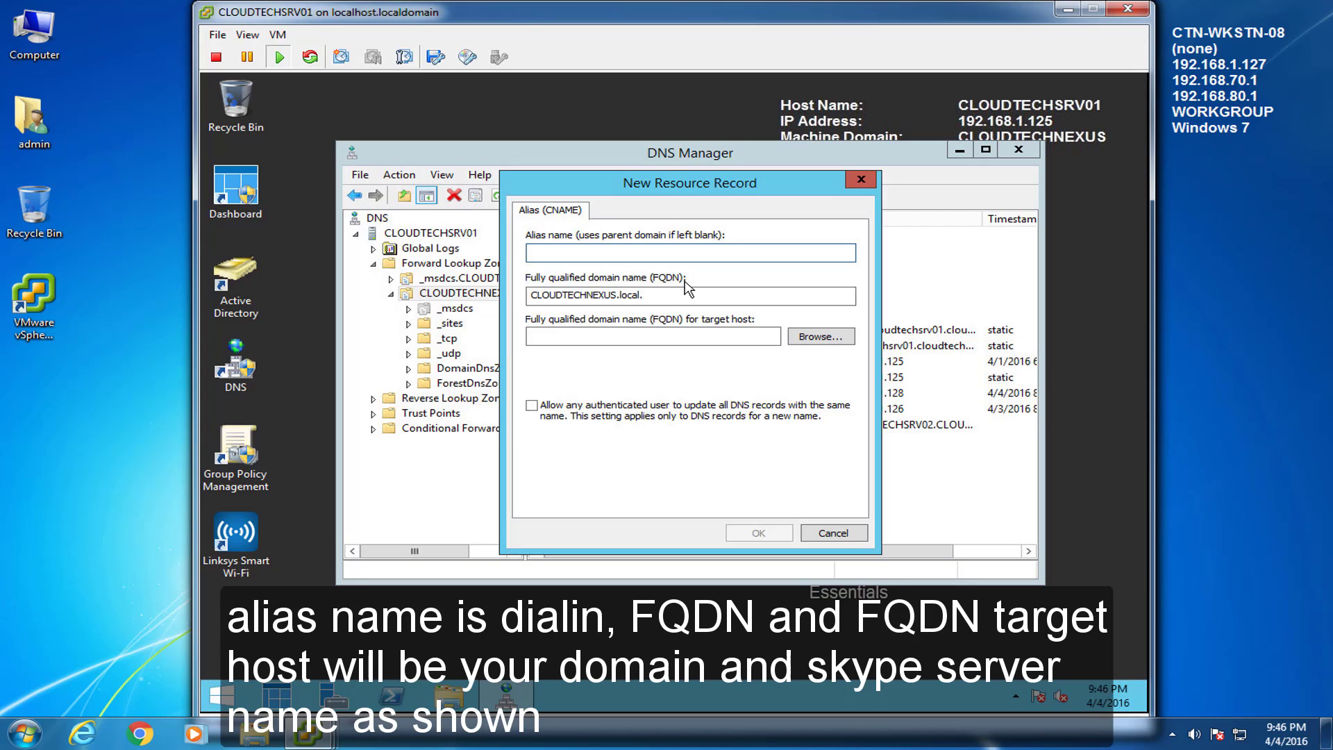
type("dialin")
key("Tab")
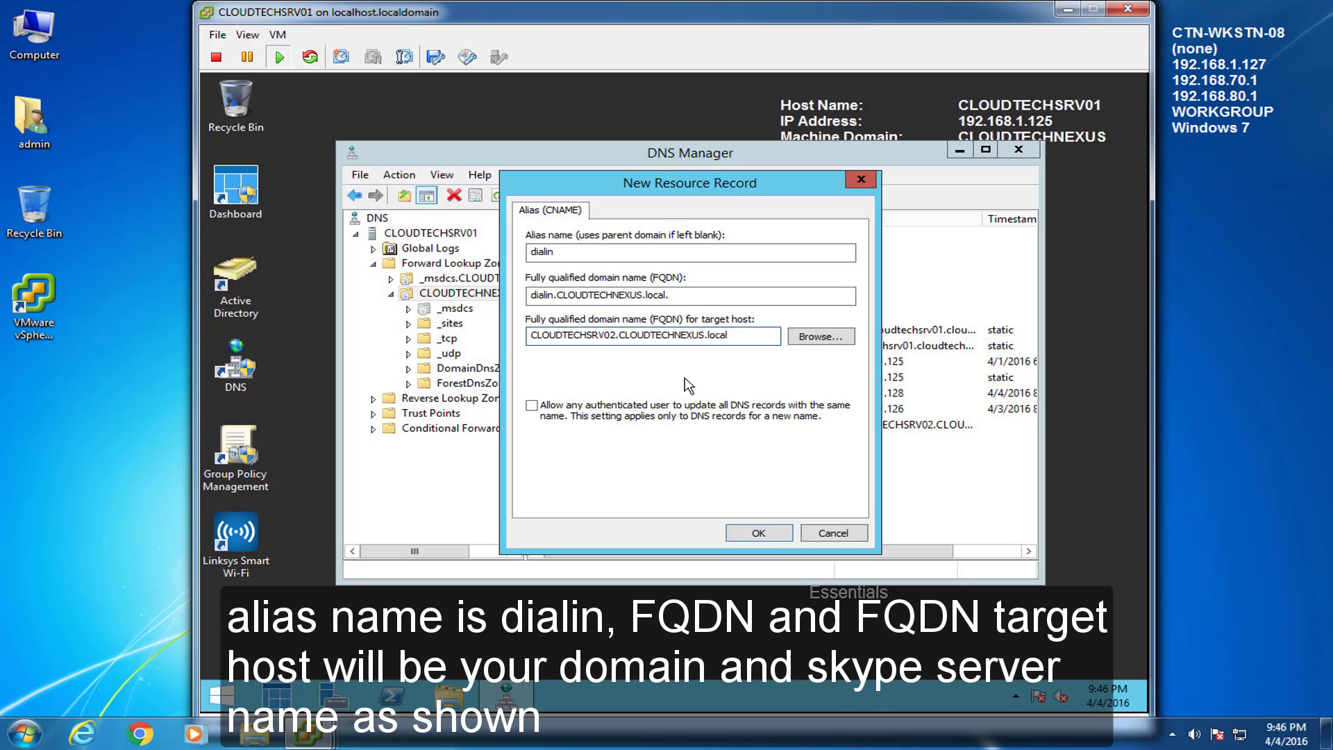
left_click(759, 535)
Step: Create alias record admin targeting CLOUDTECHSRV02.CLOUDTECHNEXUS.local
right_click(479, 295)
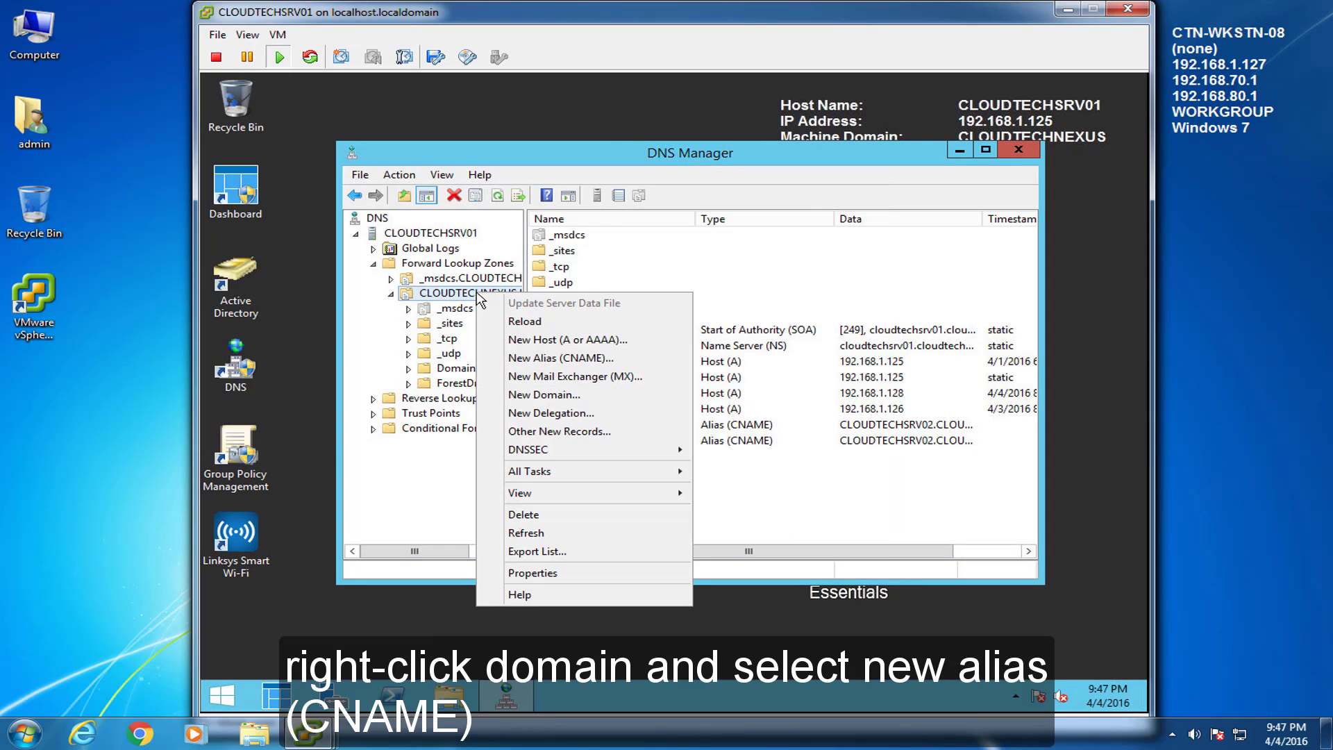
left_click(521, 358)
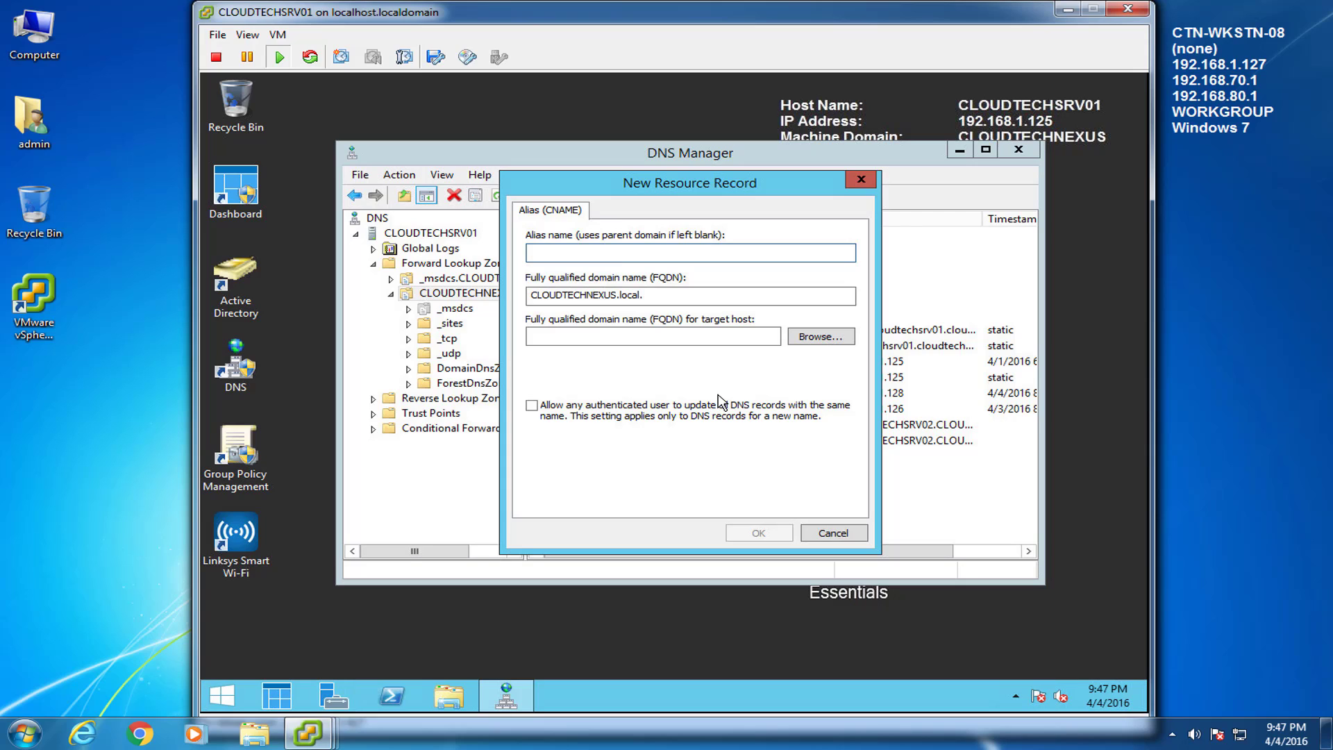
type("admin")
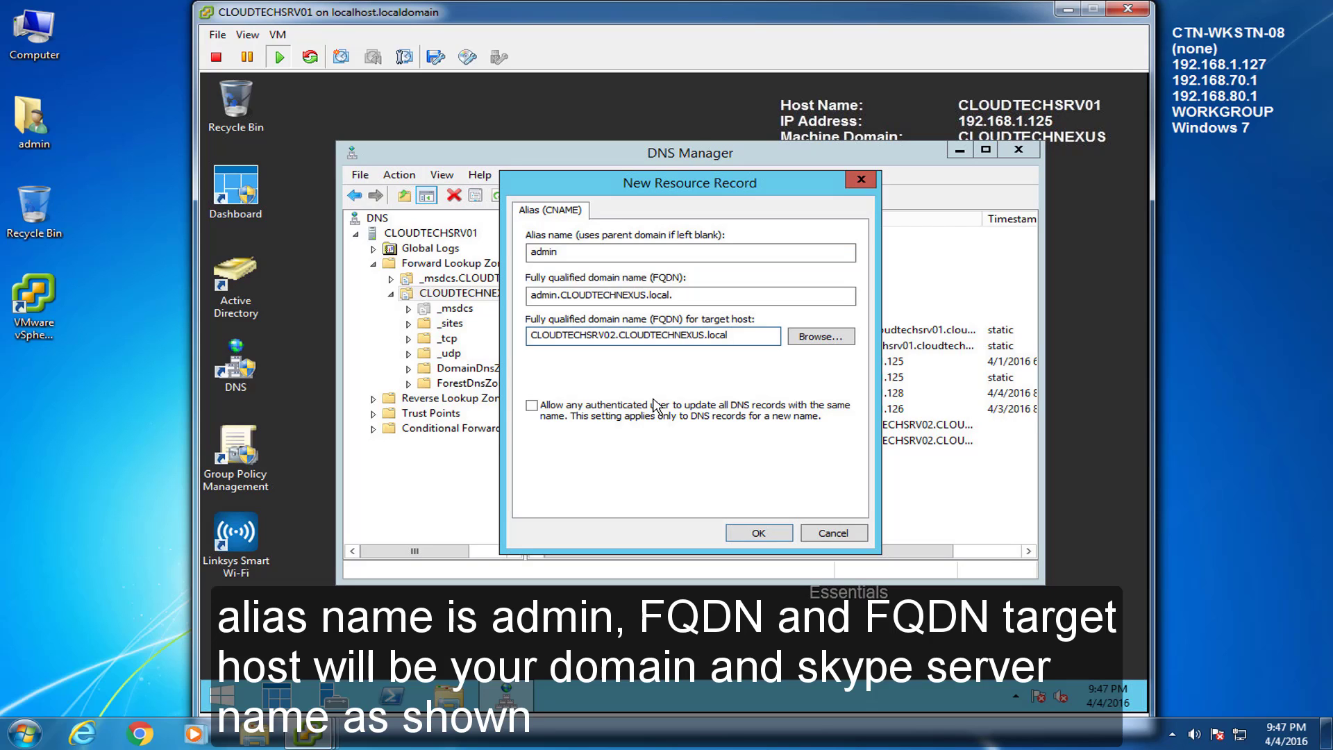
left_click(753, 535)
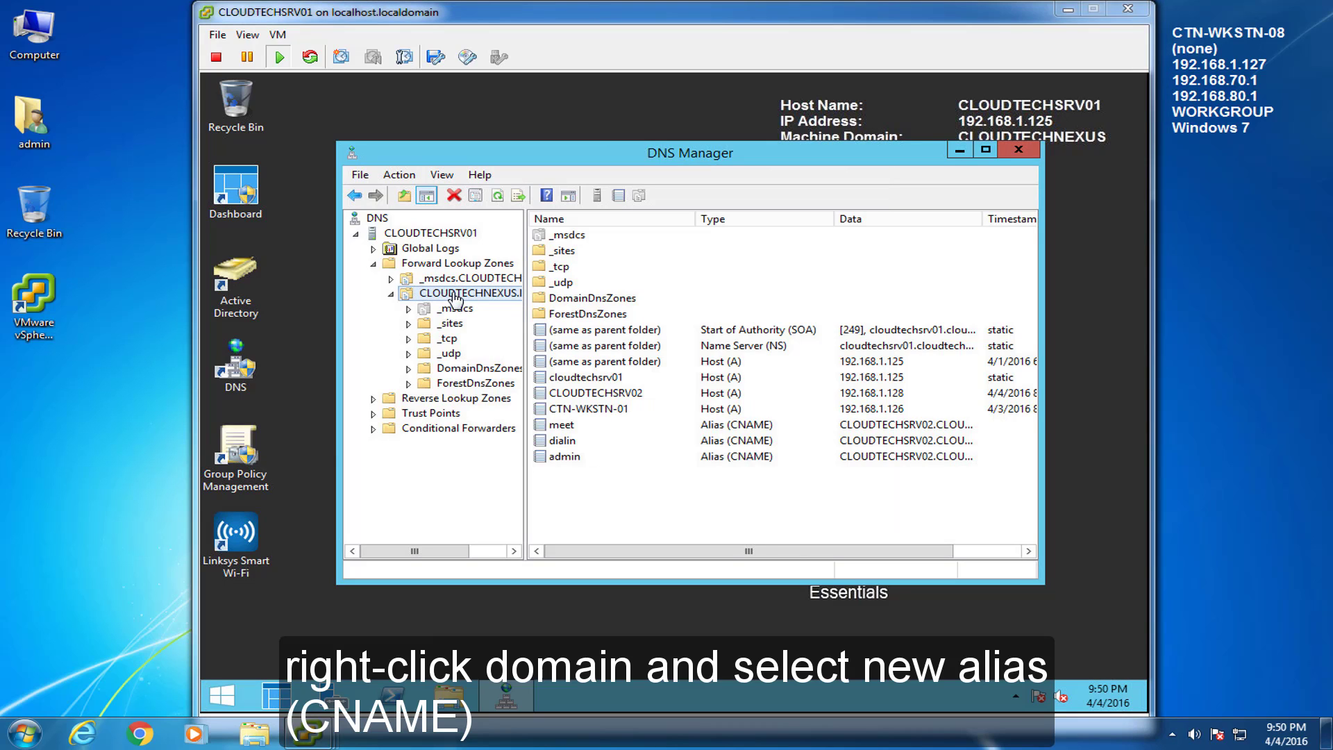
Step: Create alias record lyncdiscoverinternal targeting CLOUDTECHSRV02.CLOUDTECHNEXUS.local
right_click(463, 292)
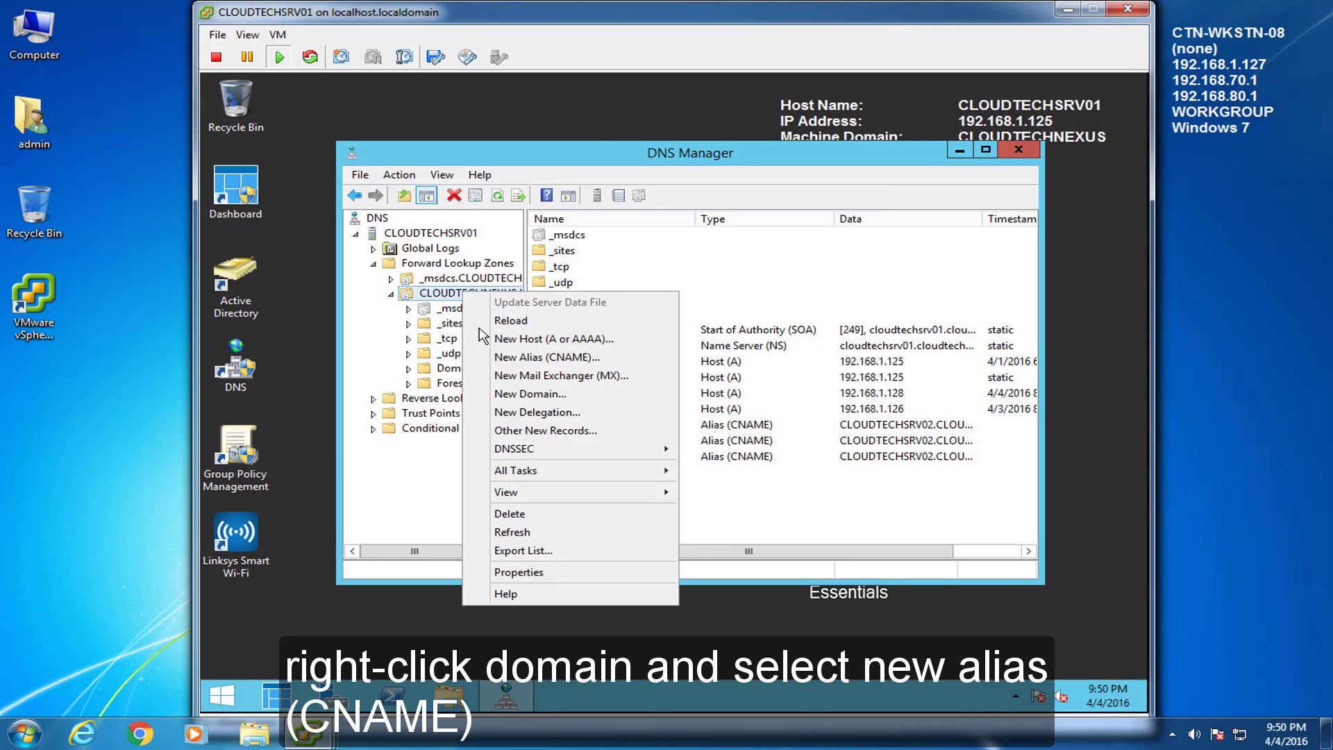
left_click(505, 358)
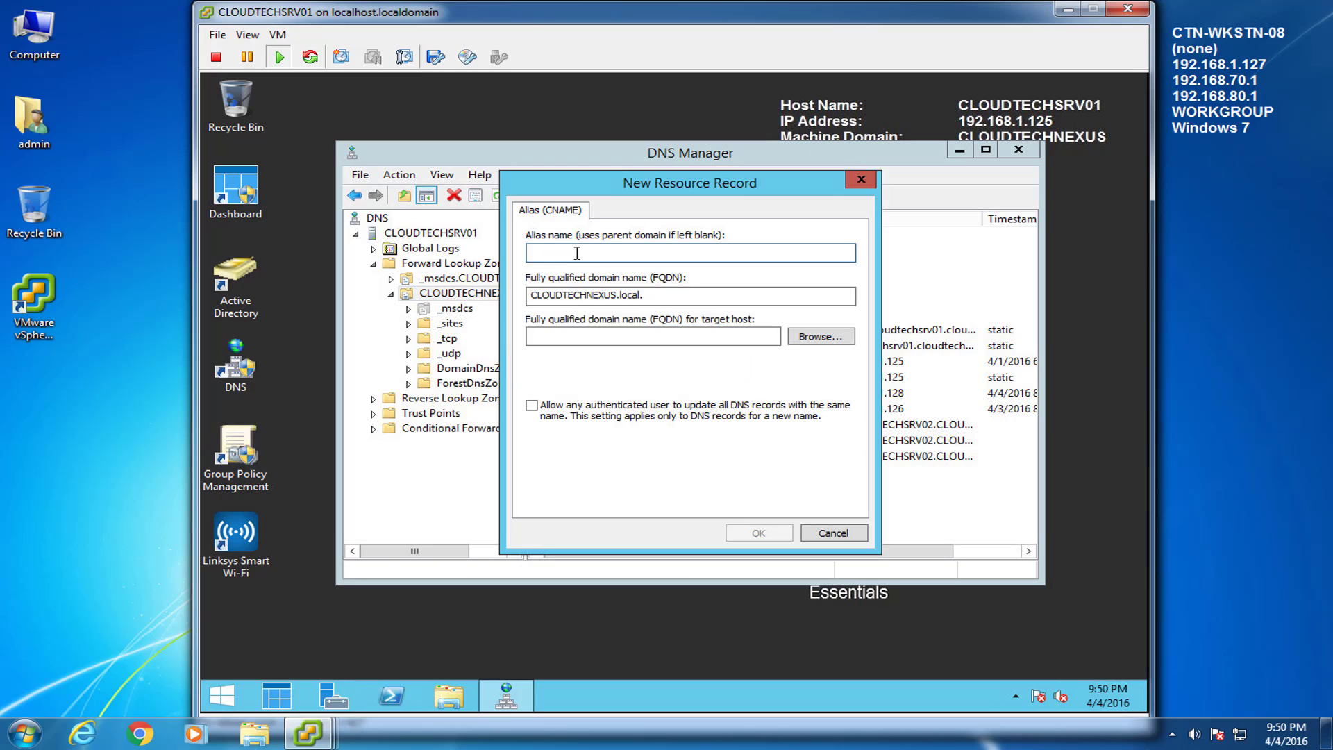
type("lyncdiscoverinternal")
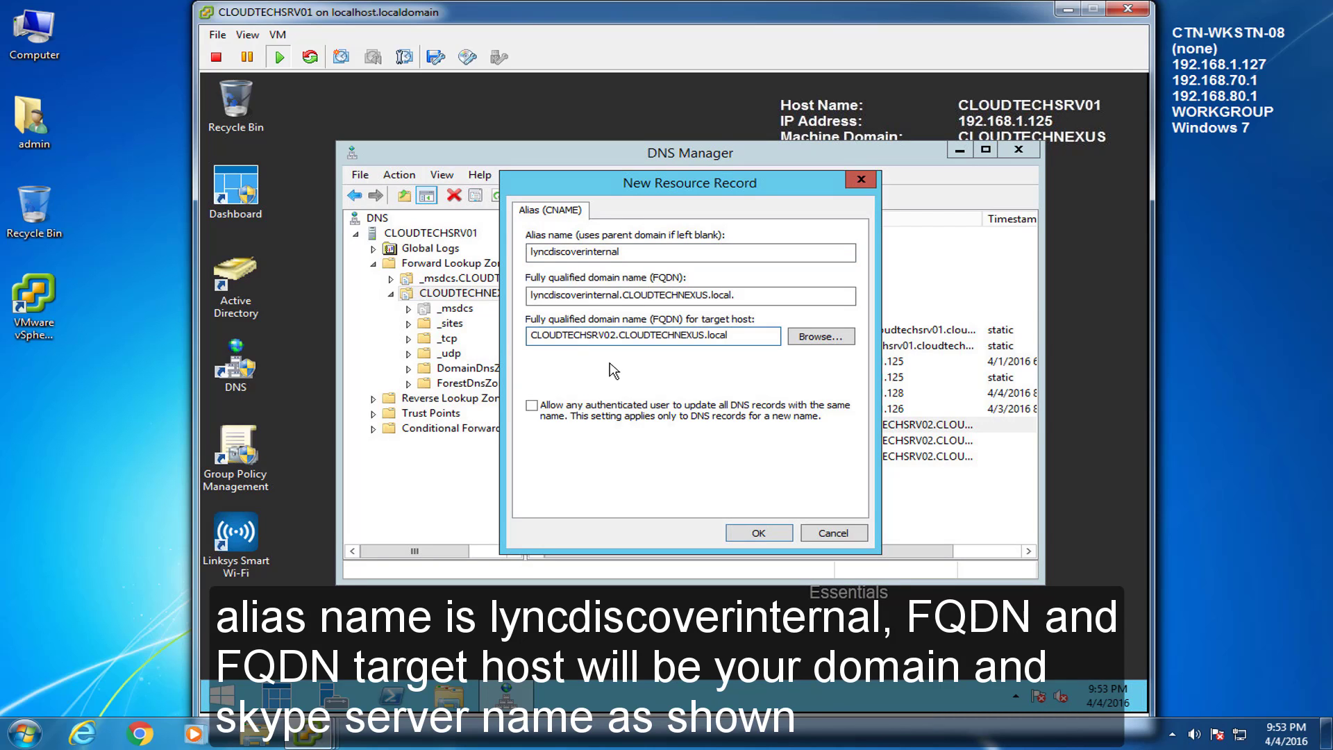
left_click(758, 533)
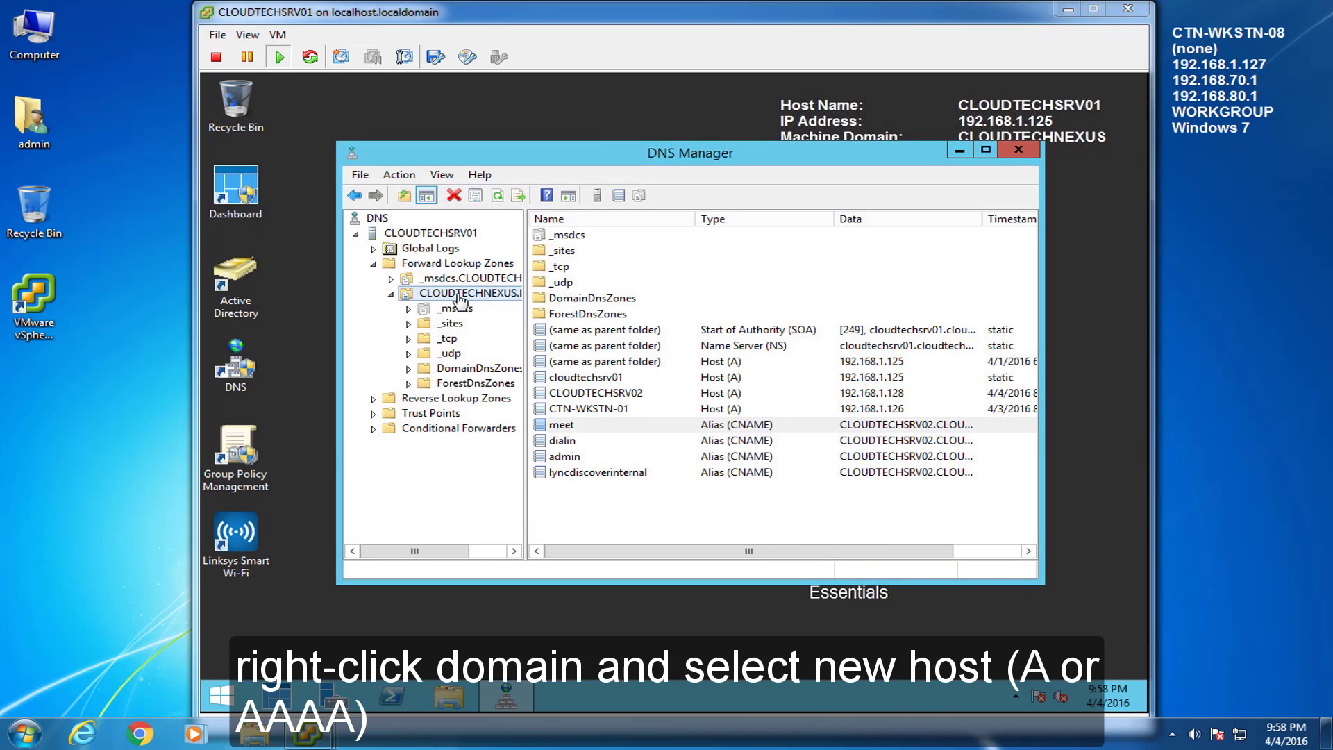
Step: Create host (A) record sip with IP address 192.168.1.128
right_click(465, 294)
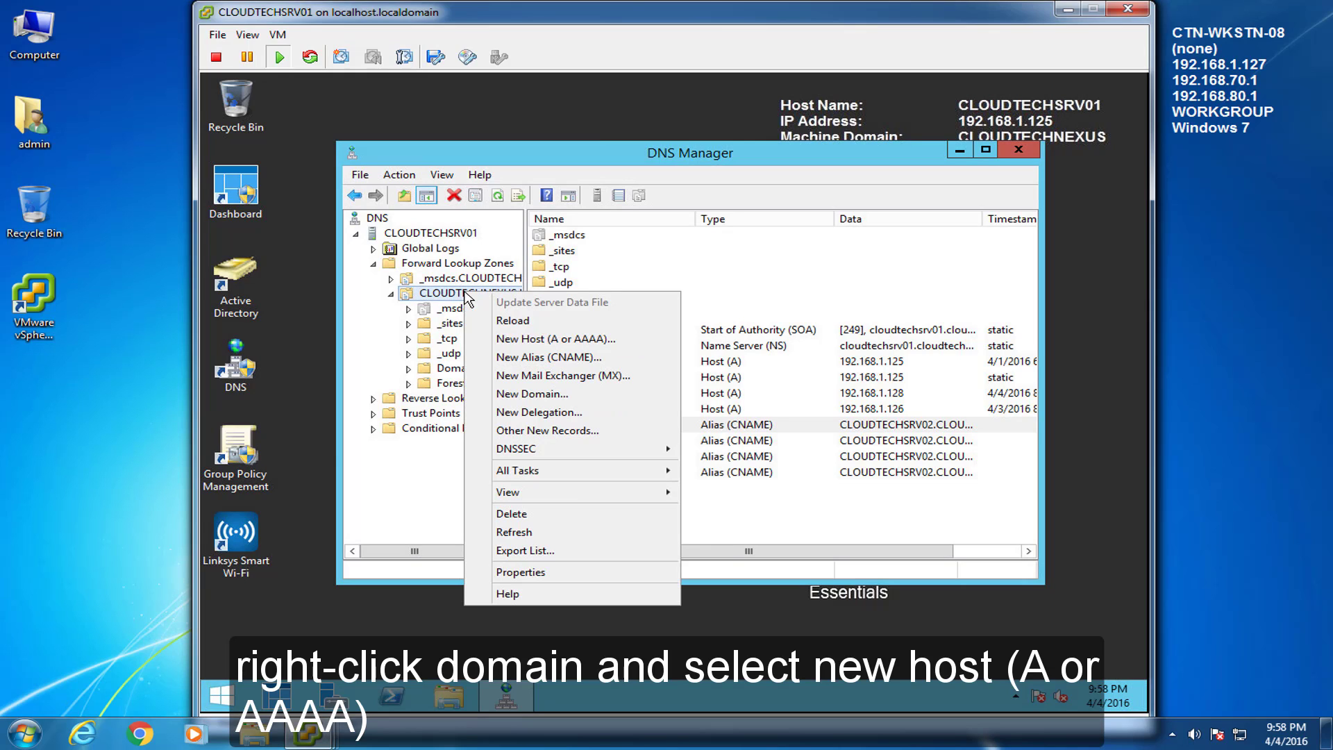
left_click(548, 340)
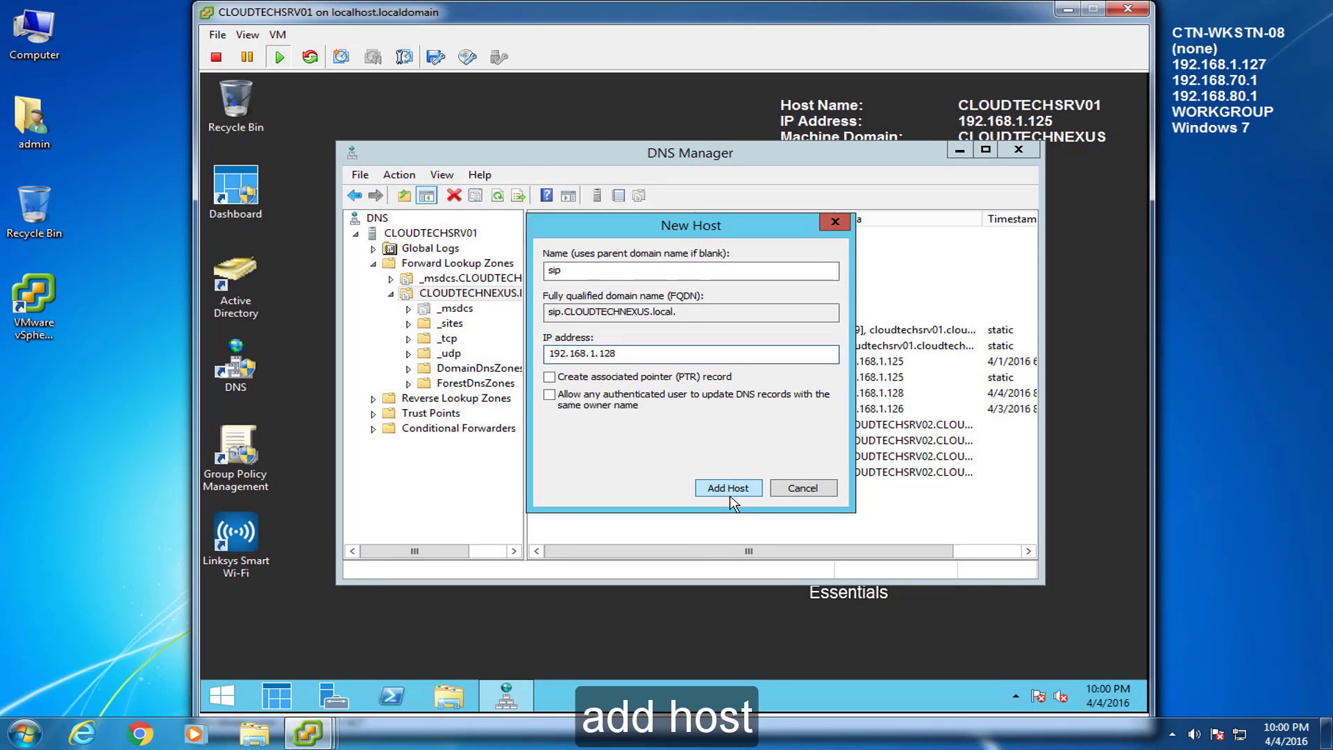
left_click(743, 493)
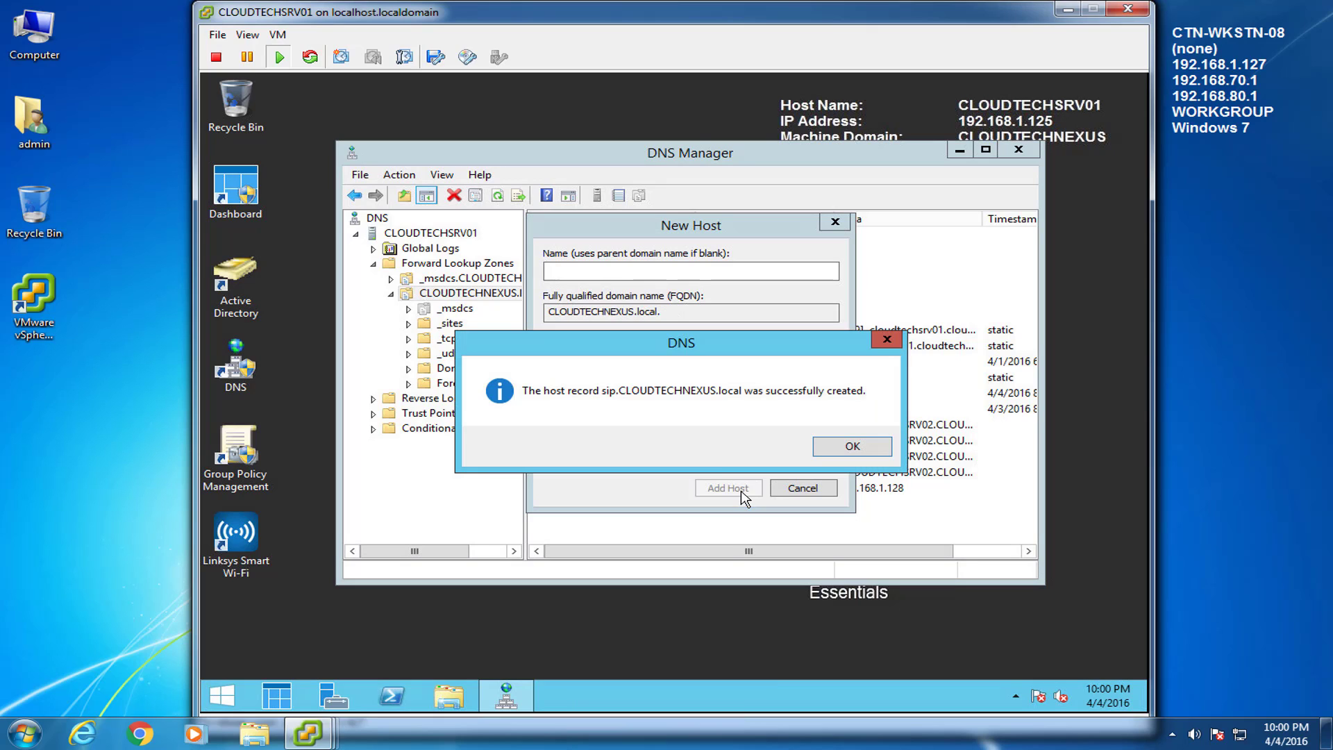
left_click(855, 445)
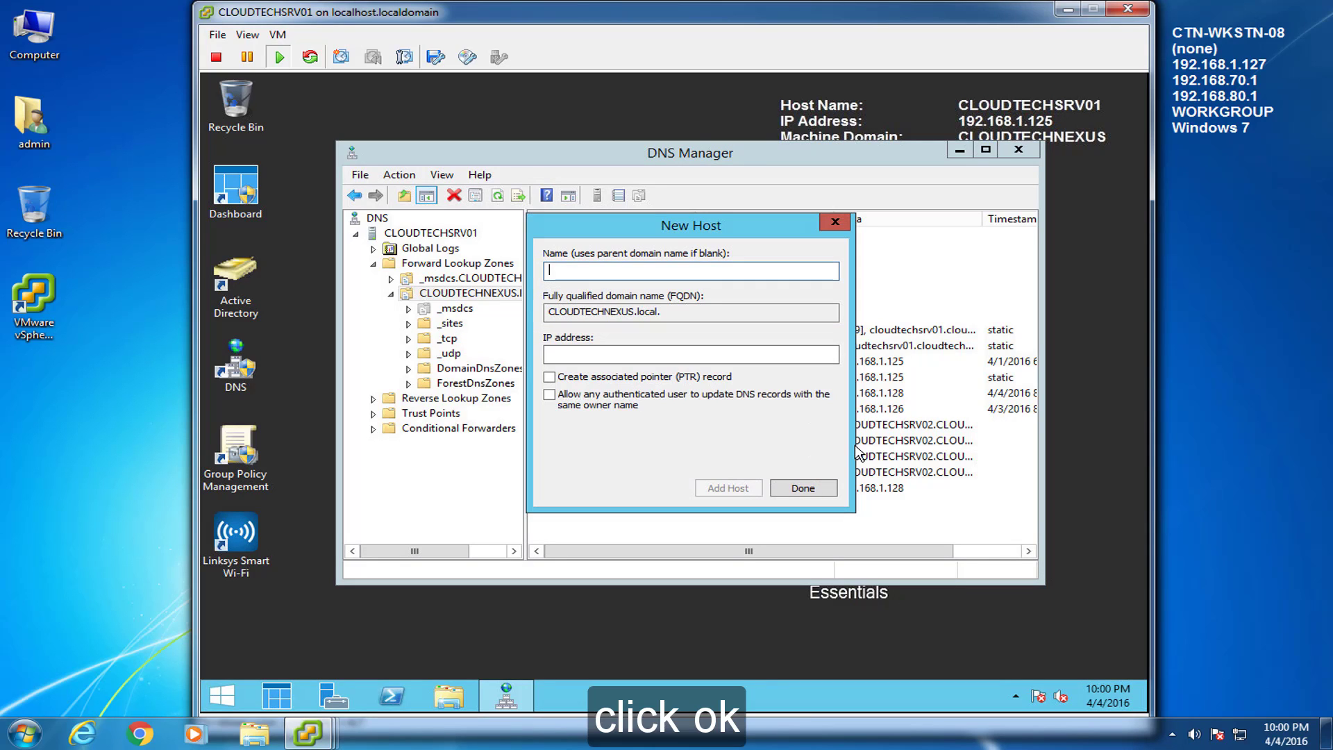
left_click(790, 491)
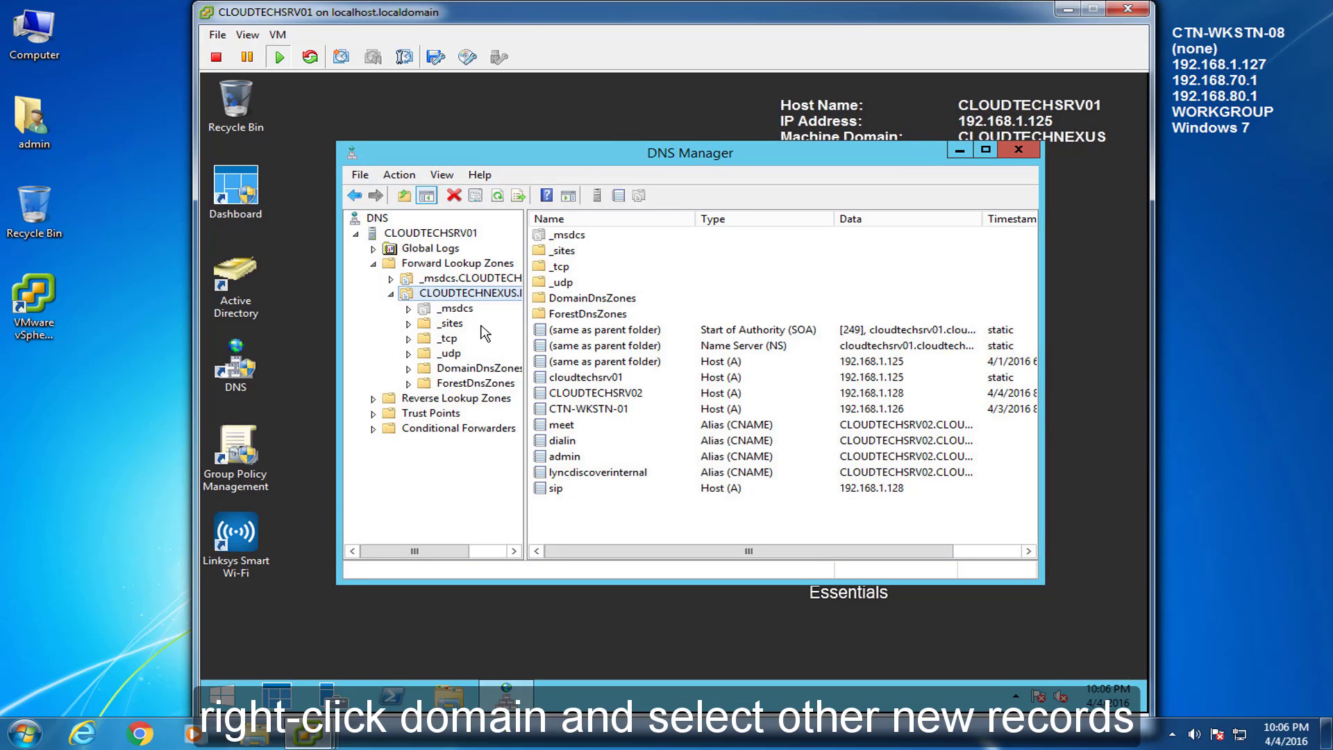
Step: Add SRV record _sipinternaltls over _tcp, port 5061, pointing to sip.CLOUDTECHNEXUS.local
right_click(467, 294)
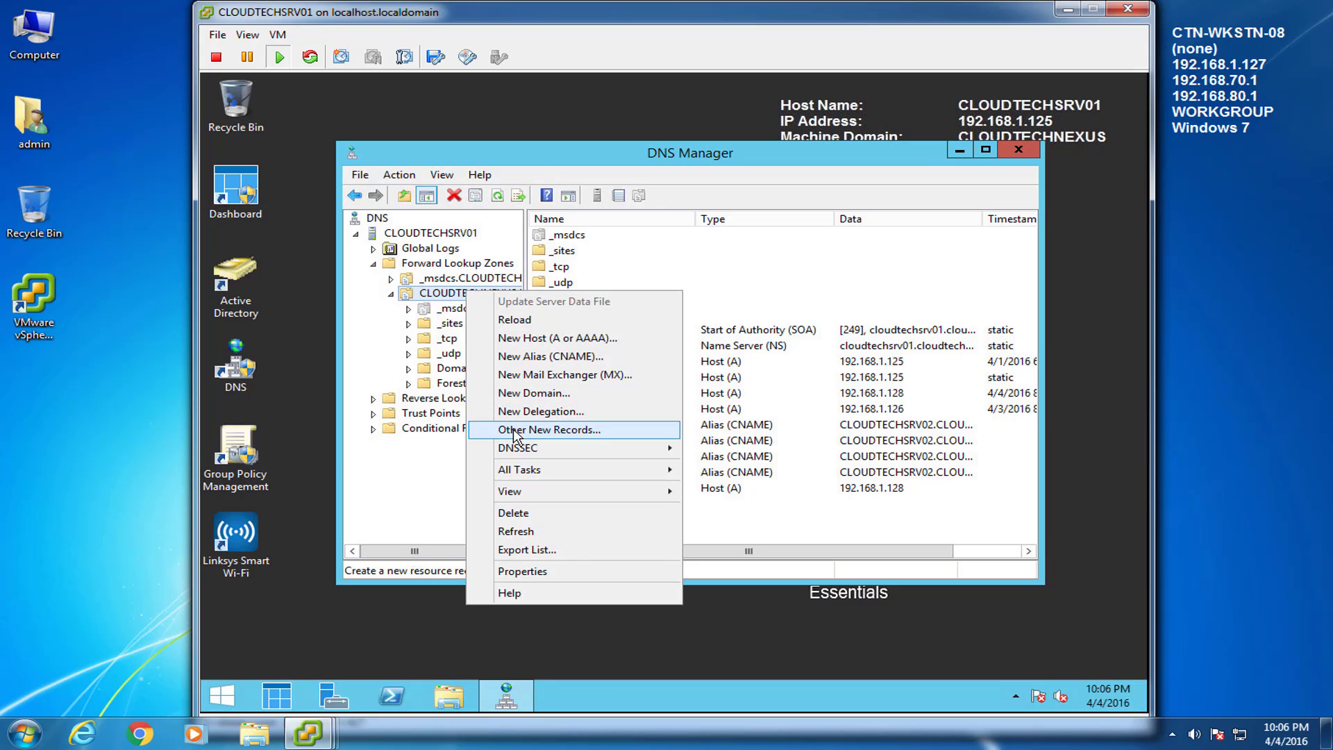
left_click(549, 430)
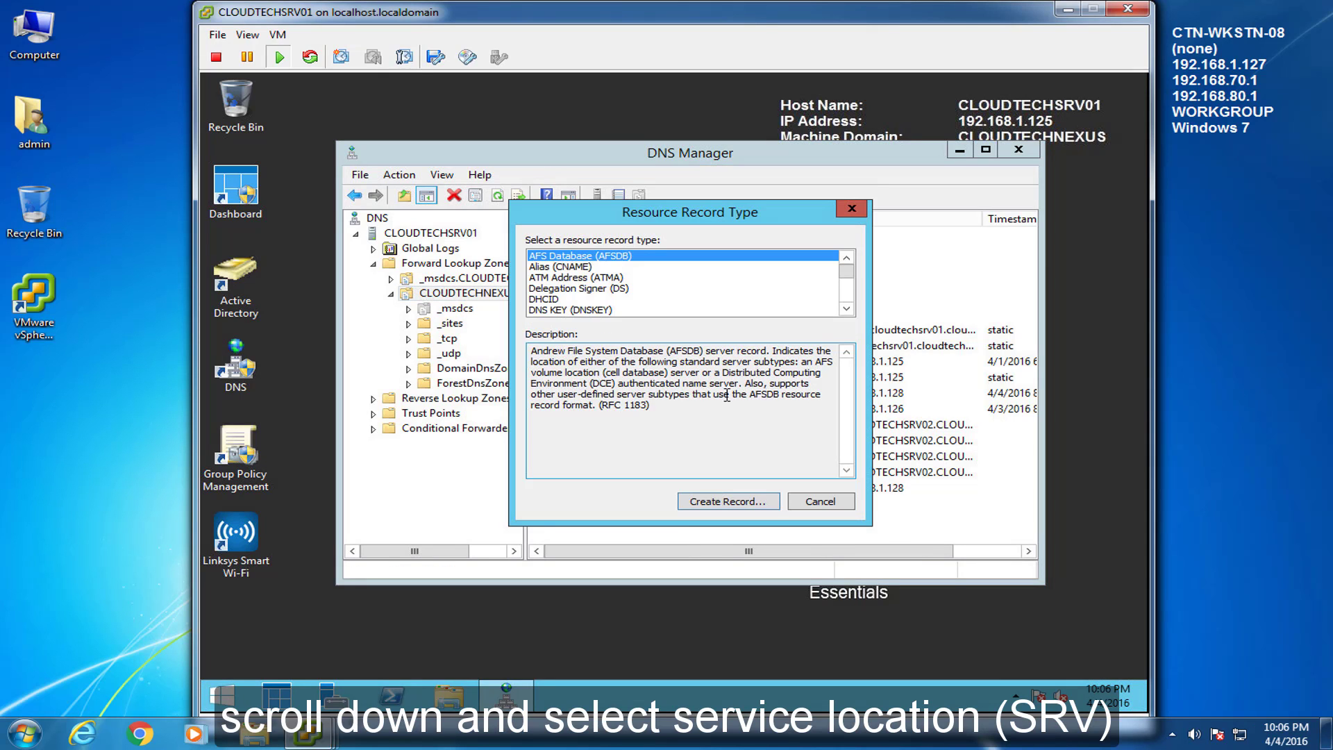
scroll(852, 286, "down", 7)
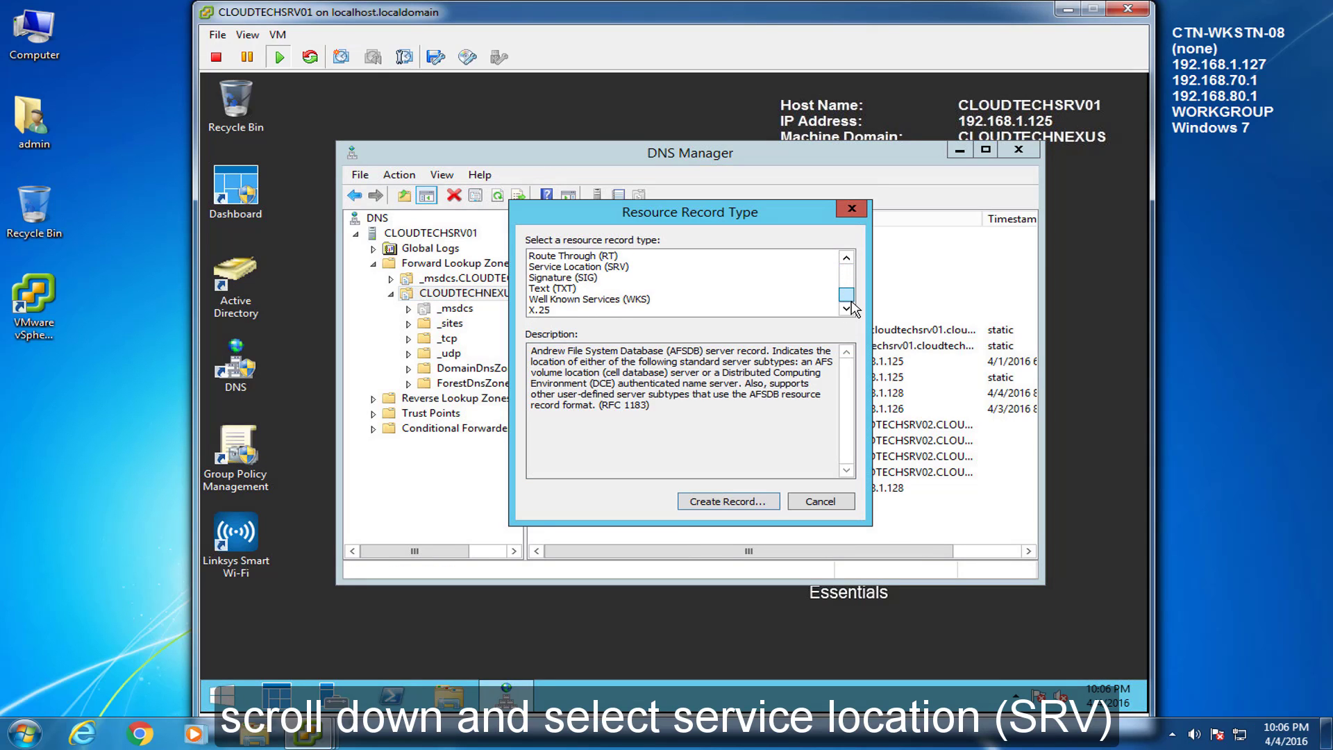
left_click(566, 268)
left_click(701, 504)
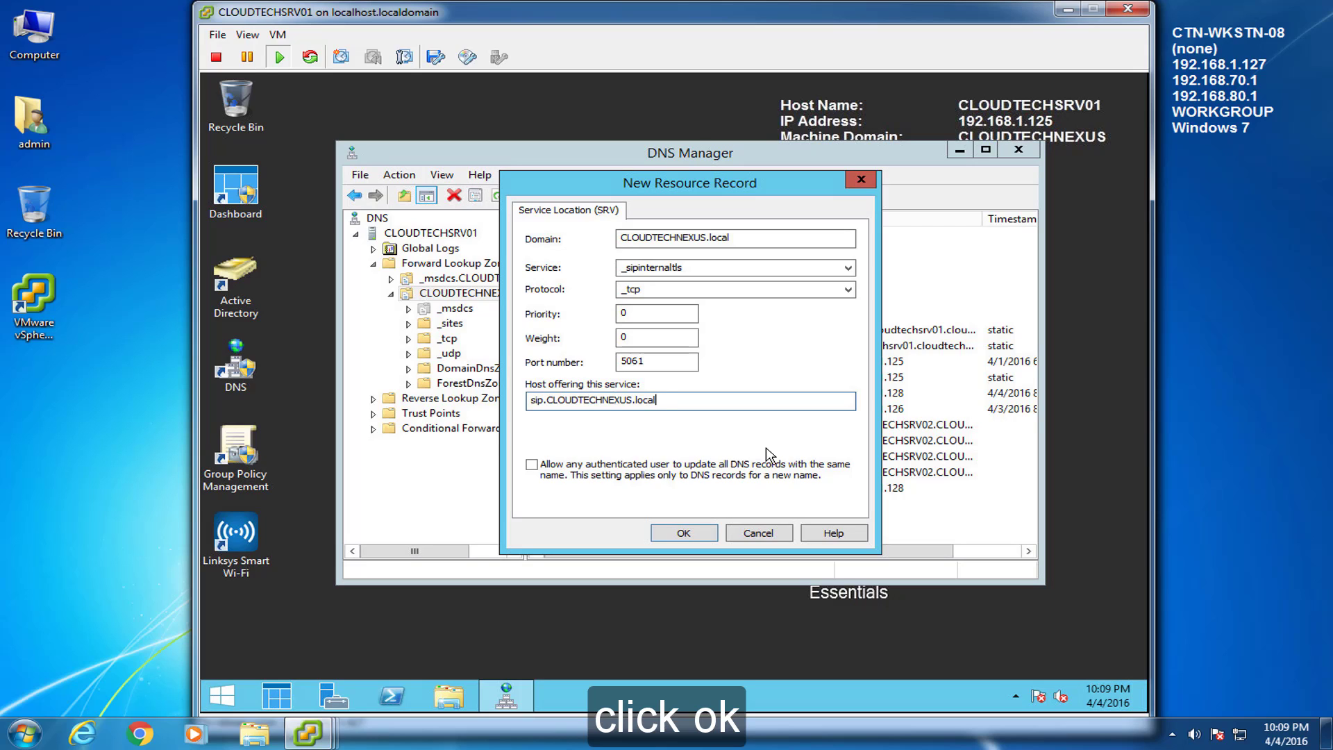
left_click(683, 535)
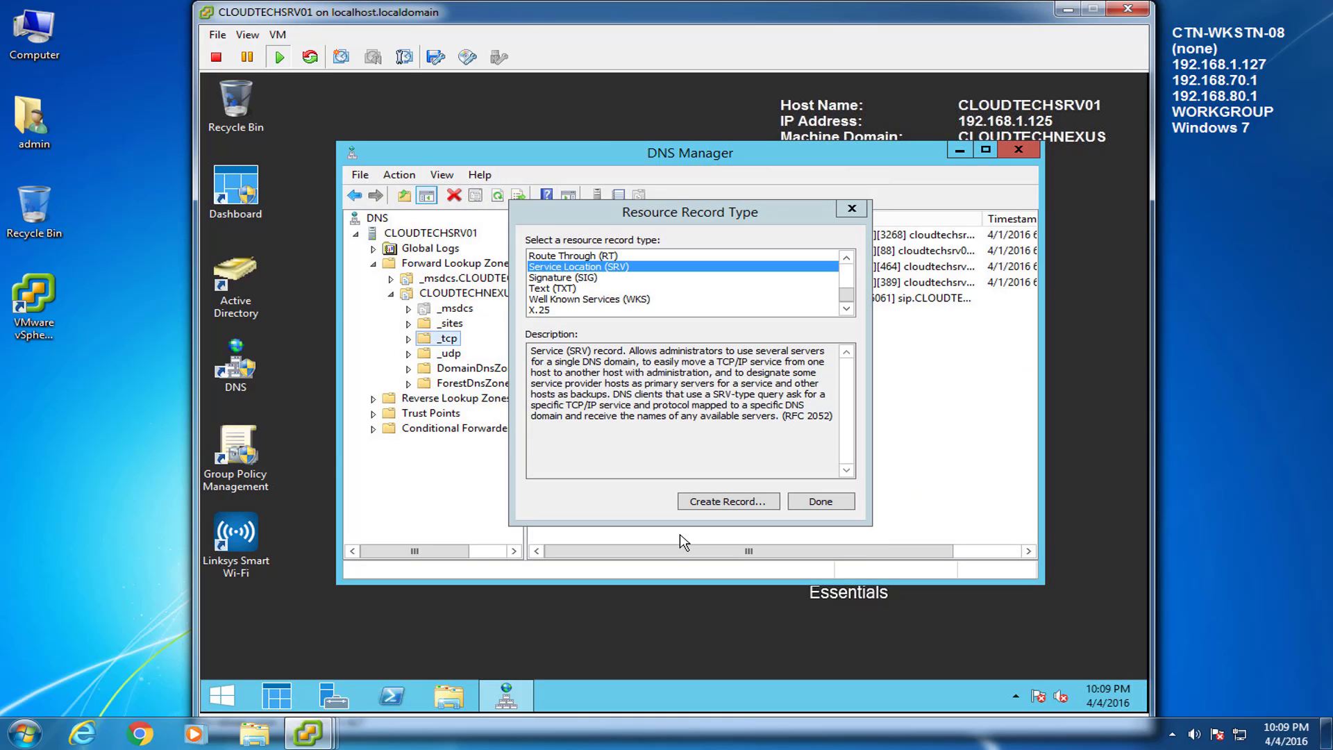
left_click(818, 506)
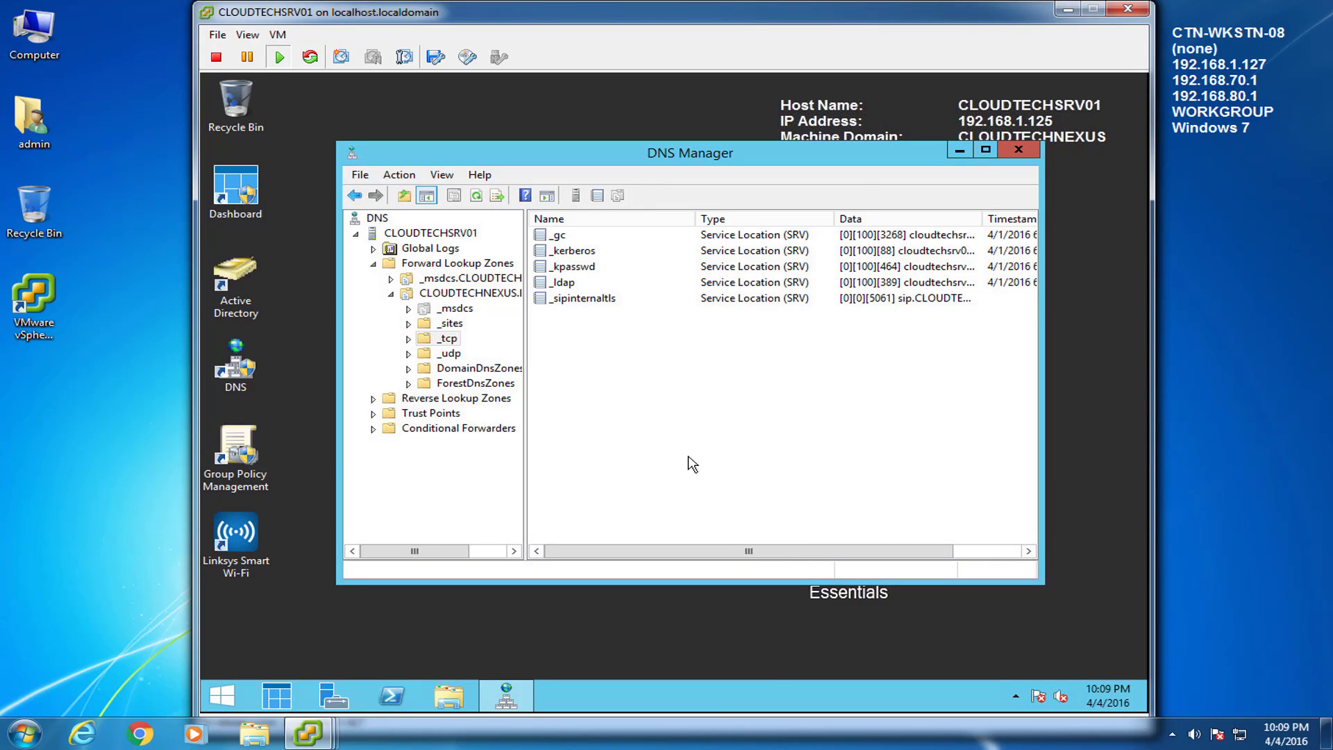
left_click(459, 293)
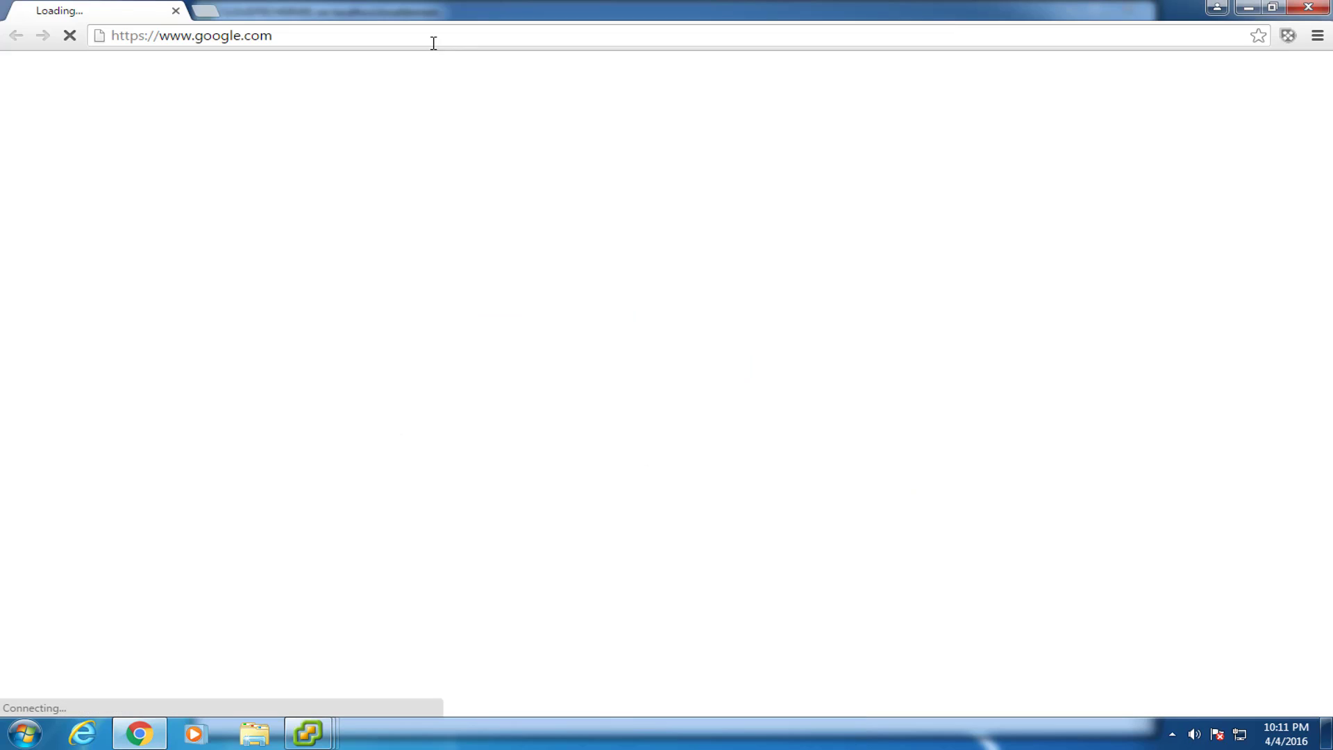
Step: Load the router page at 192.168.1.1 and sign in with the router password
left_click(434, 35)
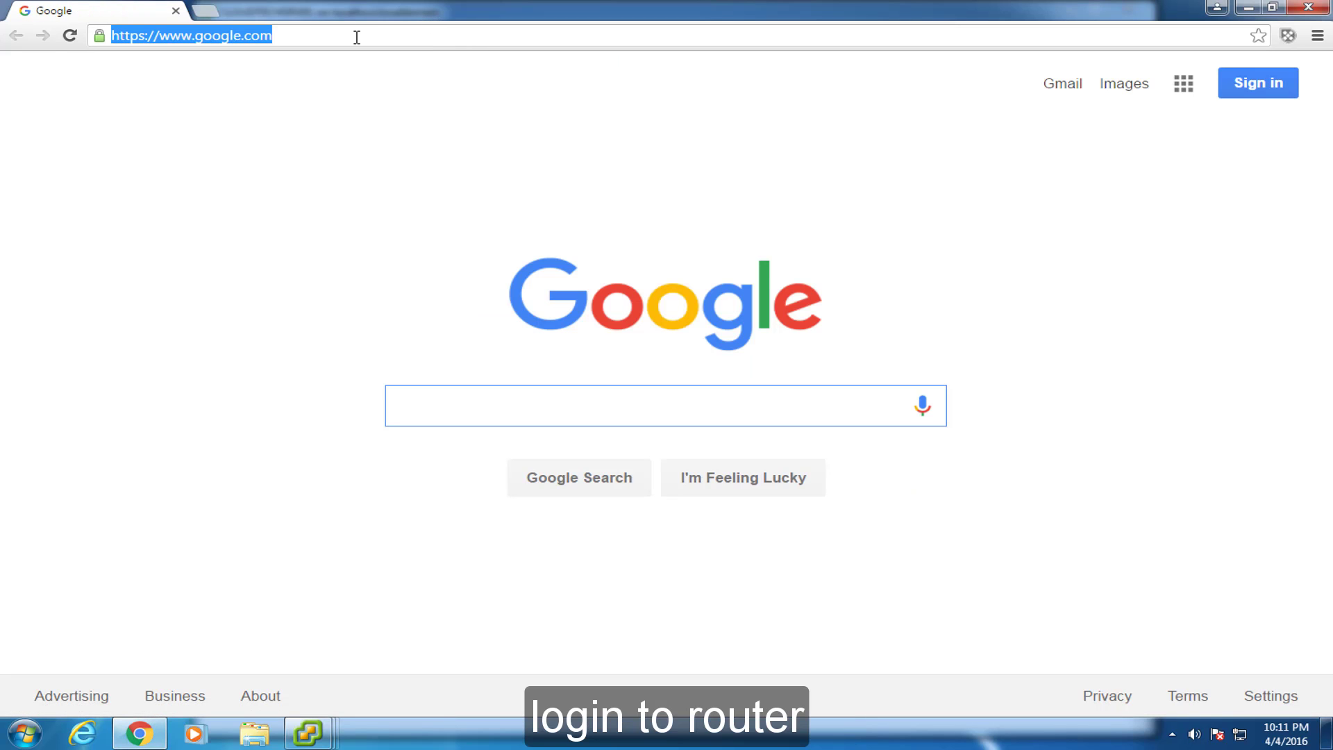
type("192.168.1.1")
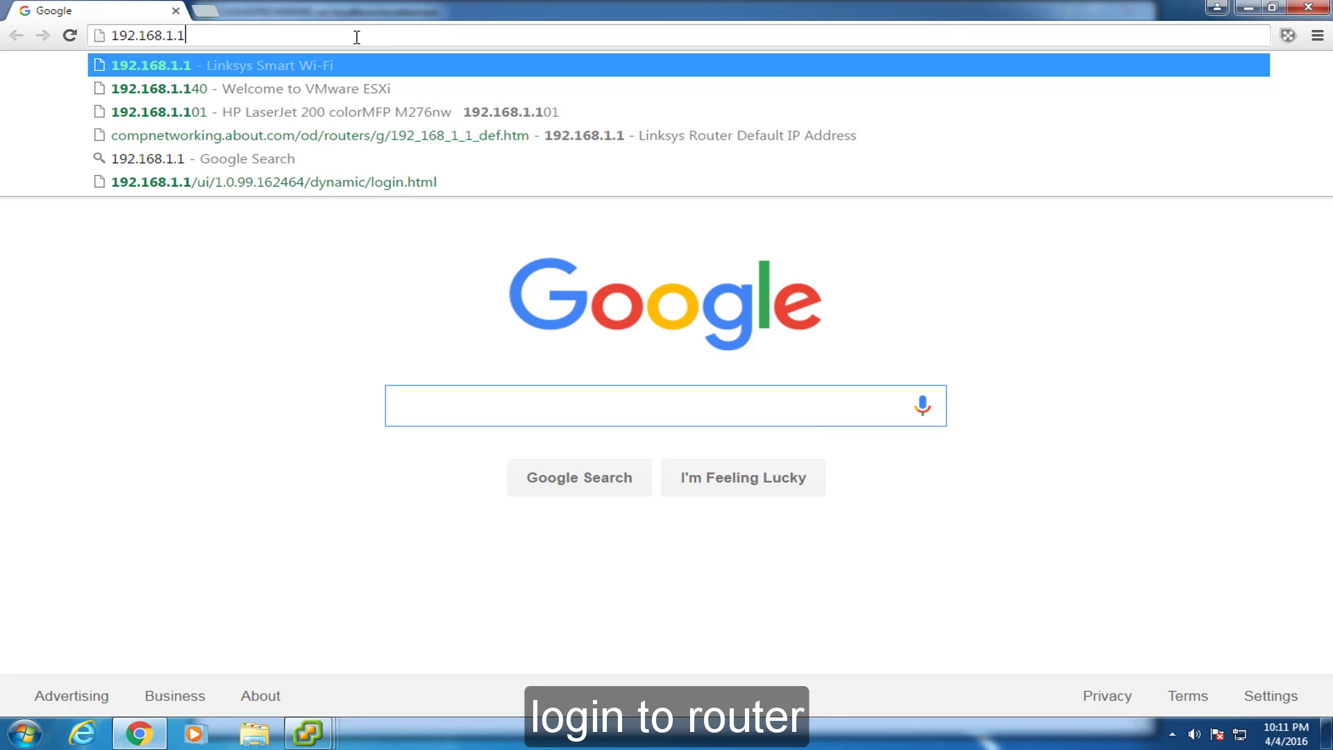
key("Return")
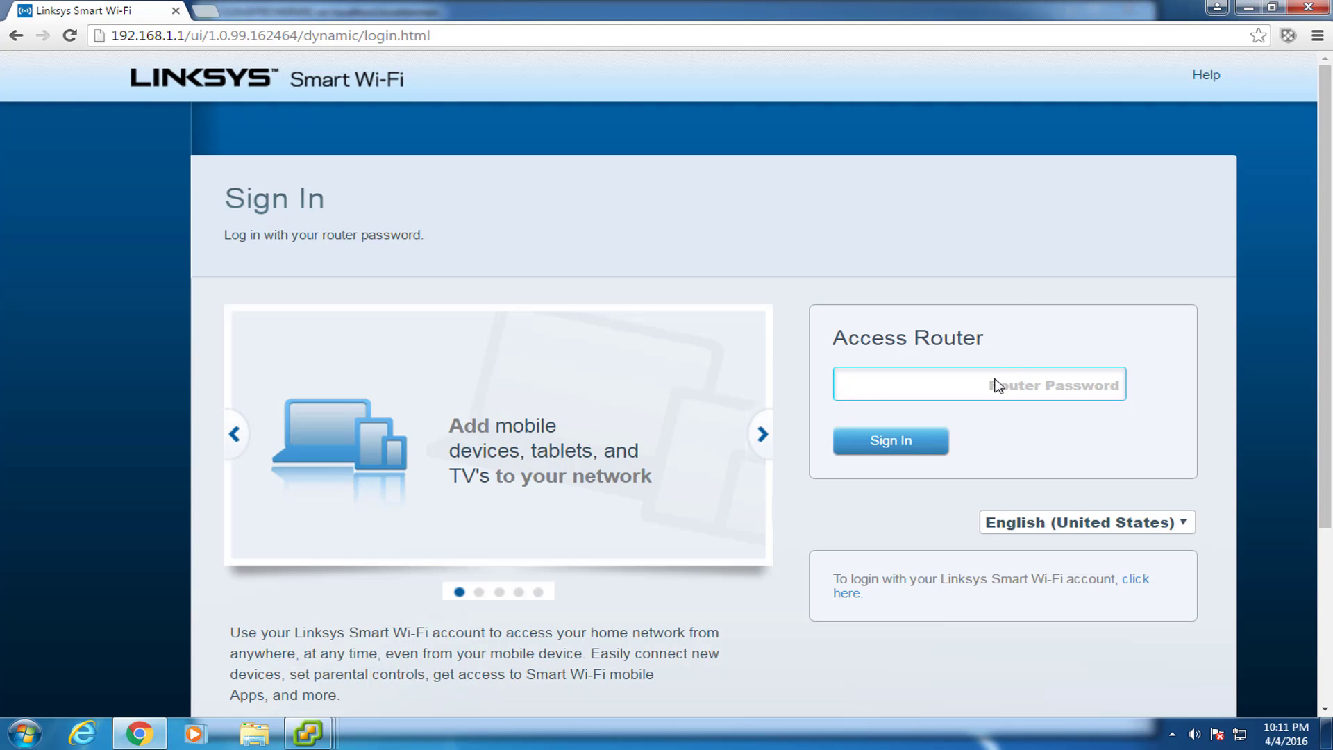
left_click(998, 386)
type("•••••••••••")
key("Return")
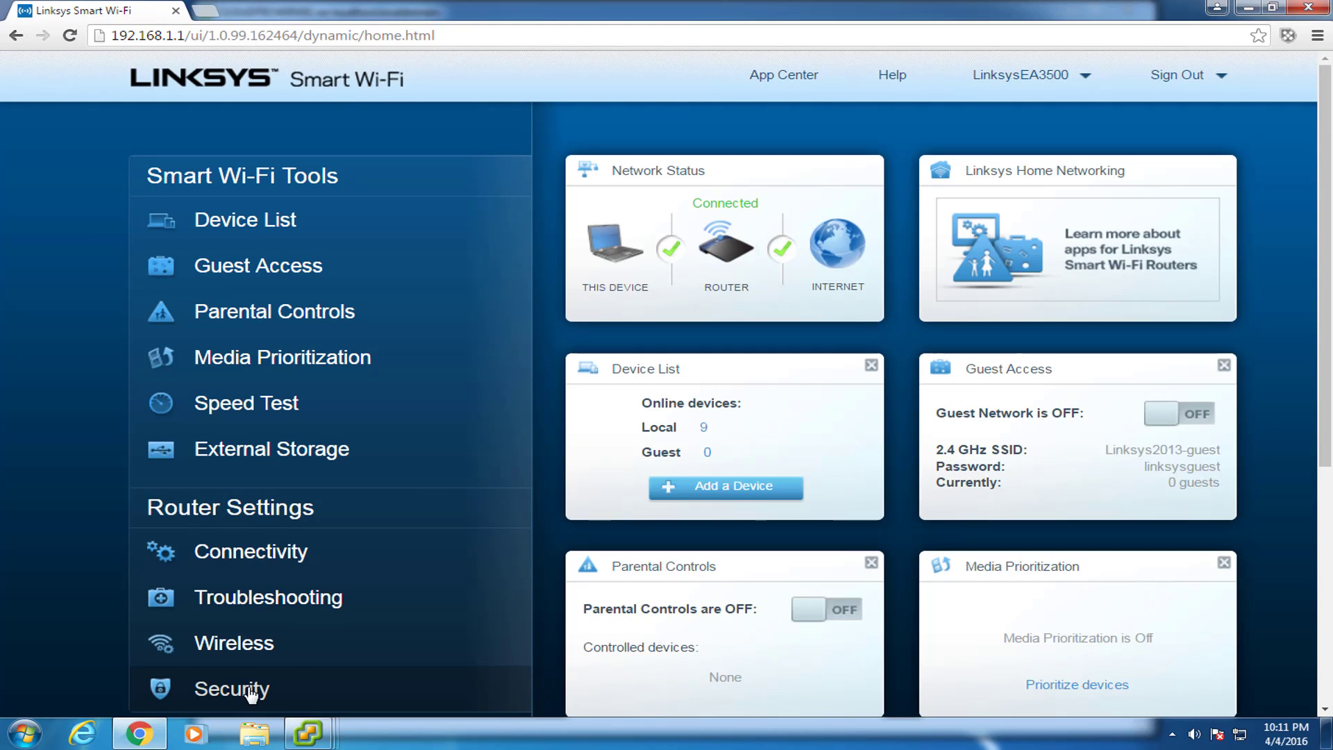
Step: Add a single port forwarding rule CLOUDTECHSRV02: port 5061, both protocols, to 192.168.1.128
left_click(248, 687)
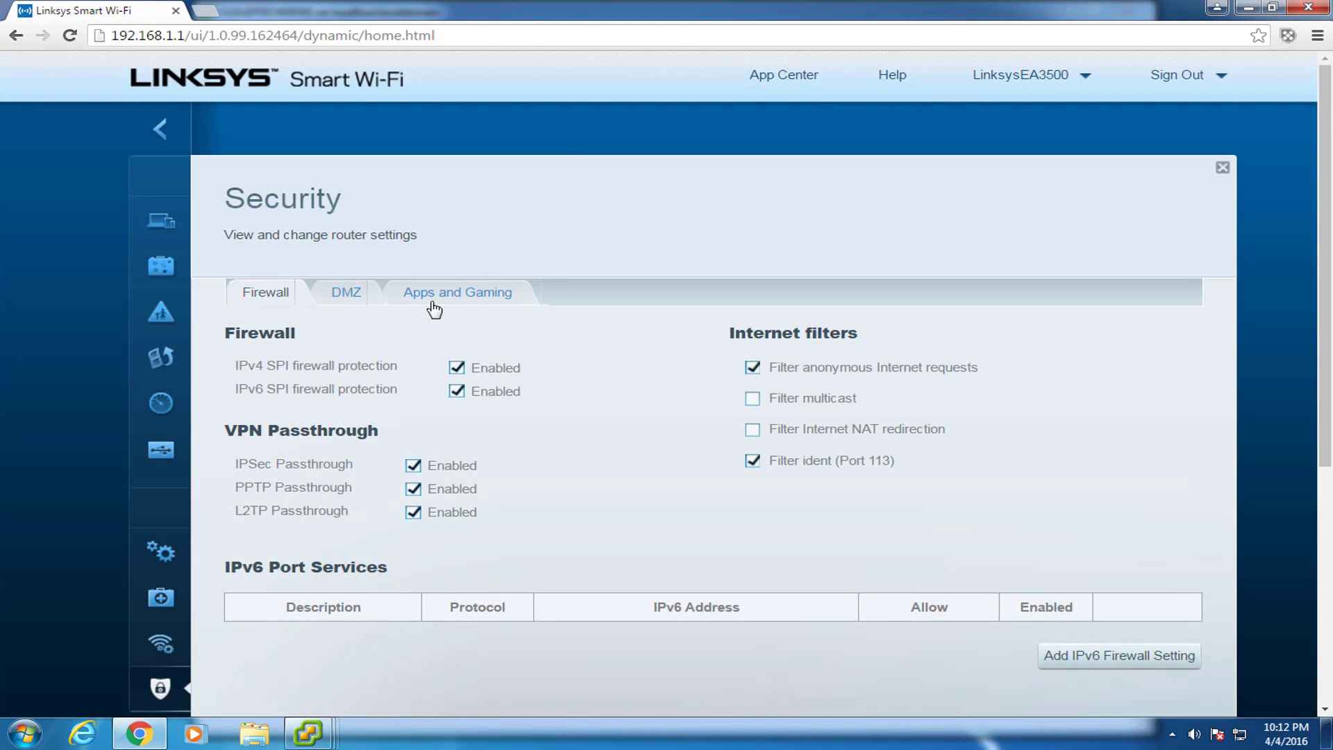
left_click(434, 299)
left_click(387, 345)
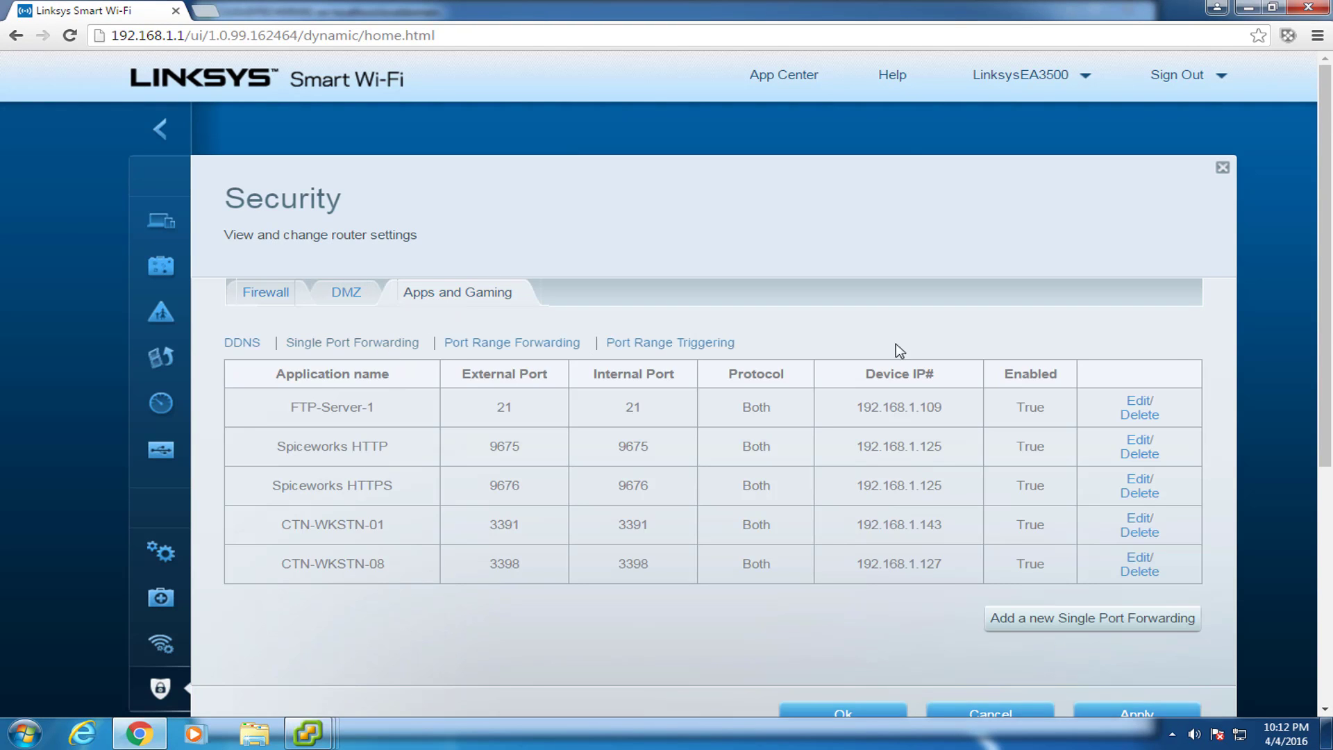
left_click(1089, 626)
left_click(399, 607)
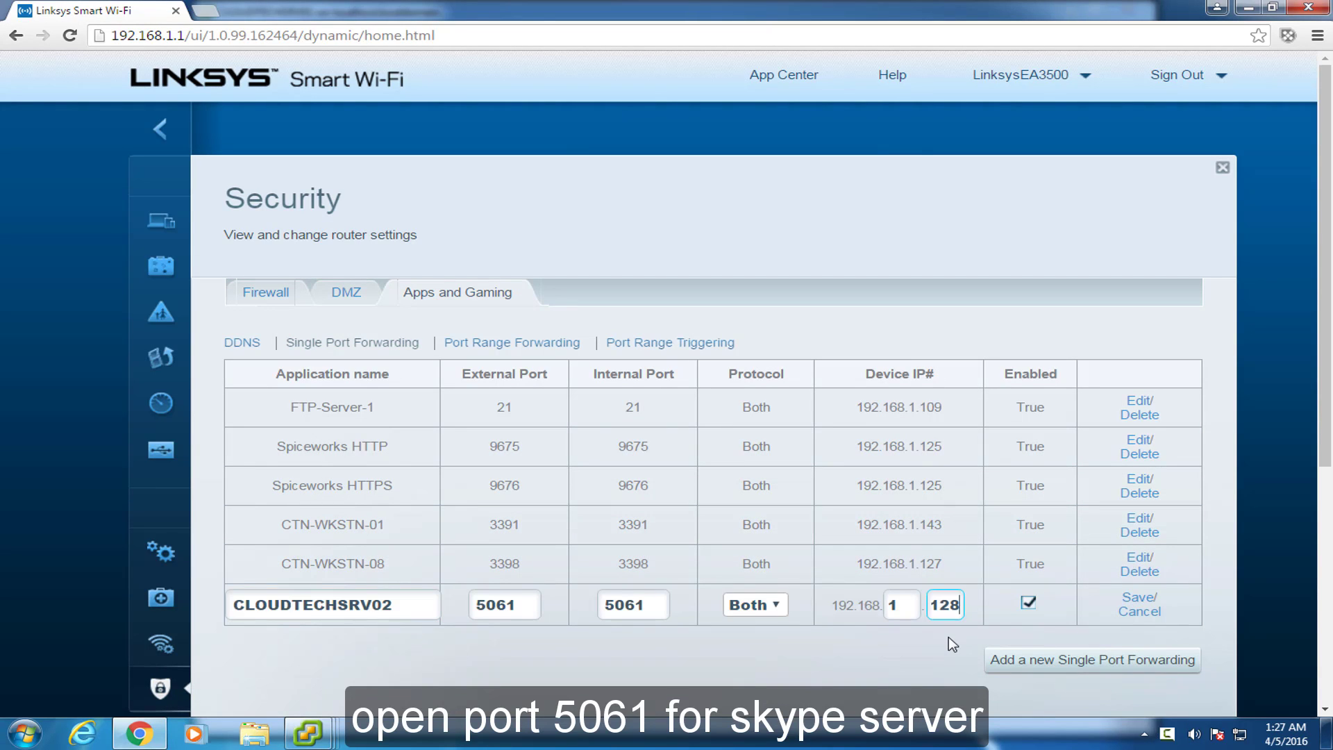
left_click(1147, 599)
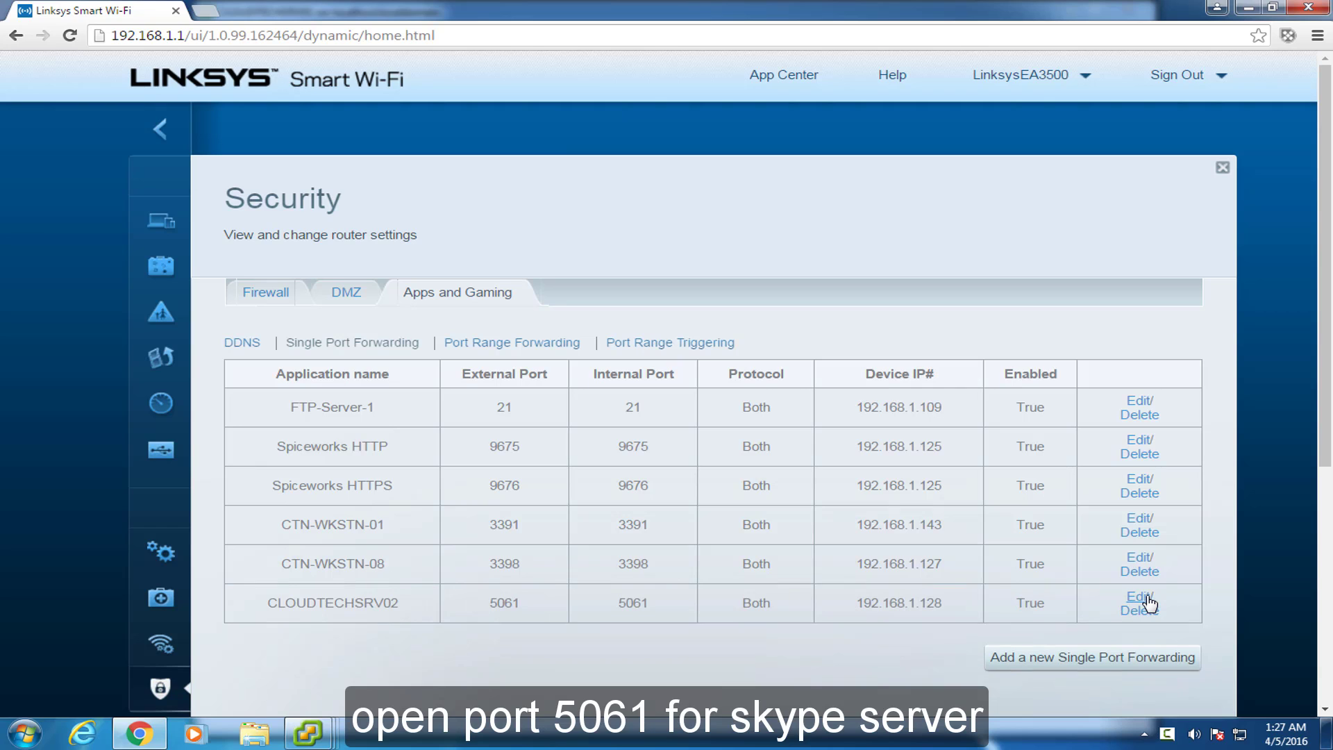
Step: Apply the new forwarding rule, sign out of the router and close DNS Manager
left_click_drag(1326, 419, 1329, 496)
left_click(1119, 627)
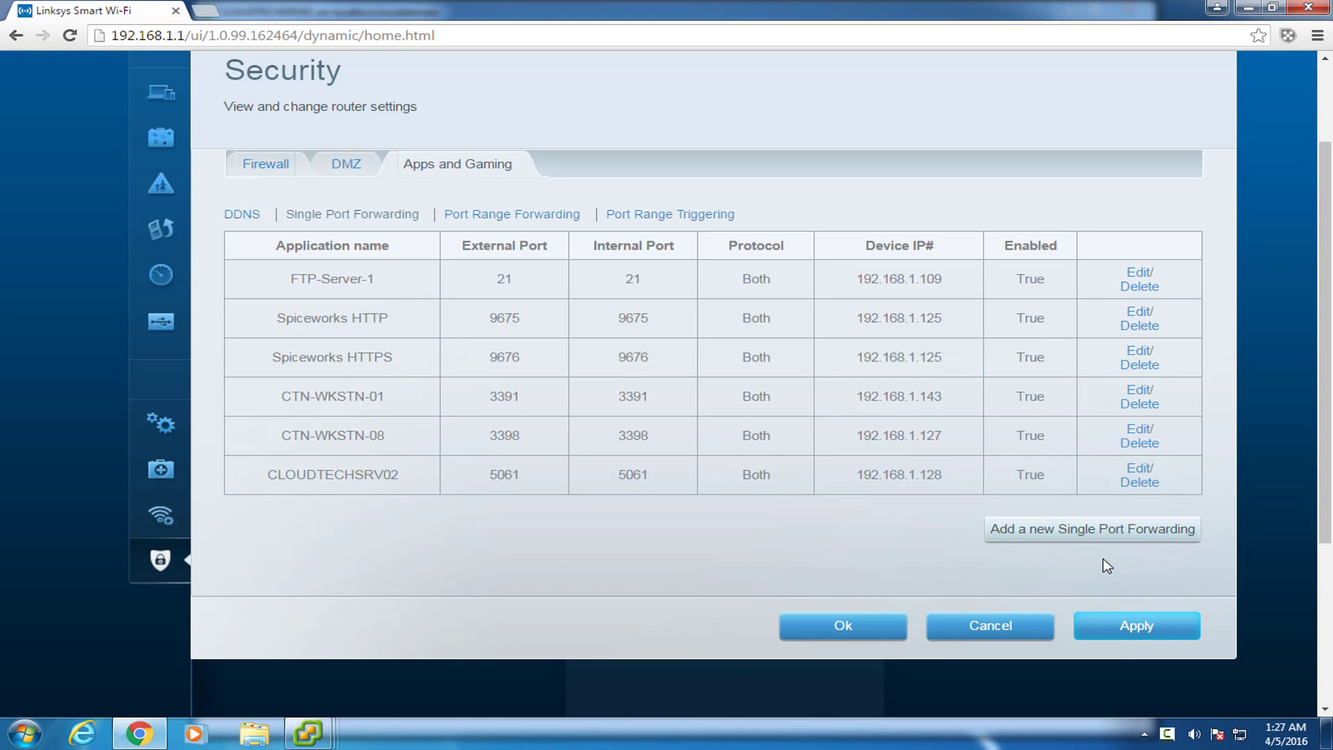
left_click(857, 629)
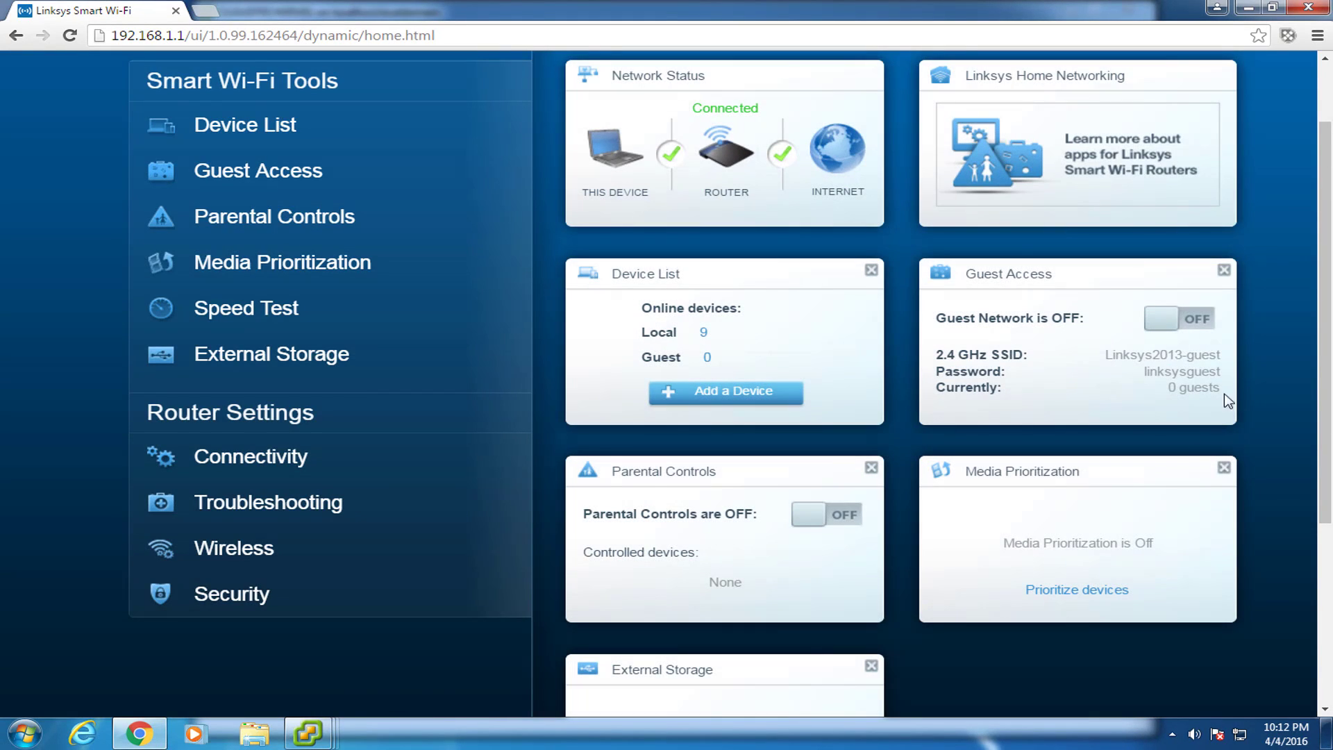
scroll(1185, 435, "up", 2)
left_click(1181, 74)
left_click(1176, 142)
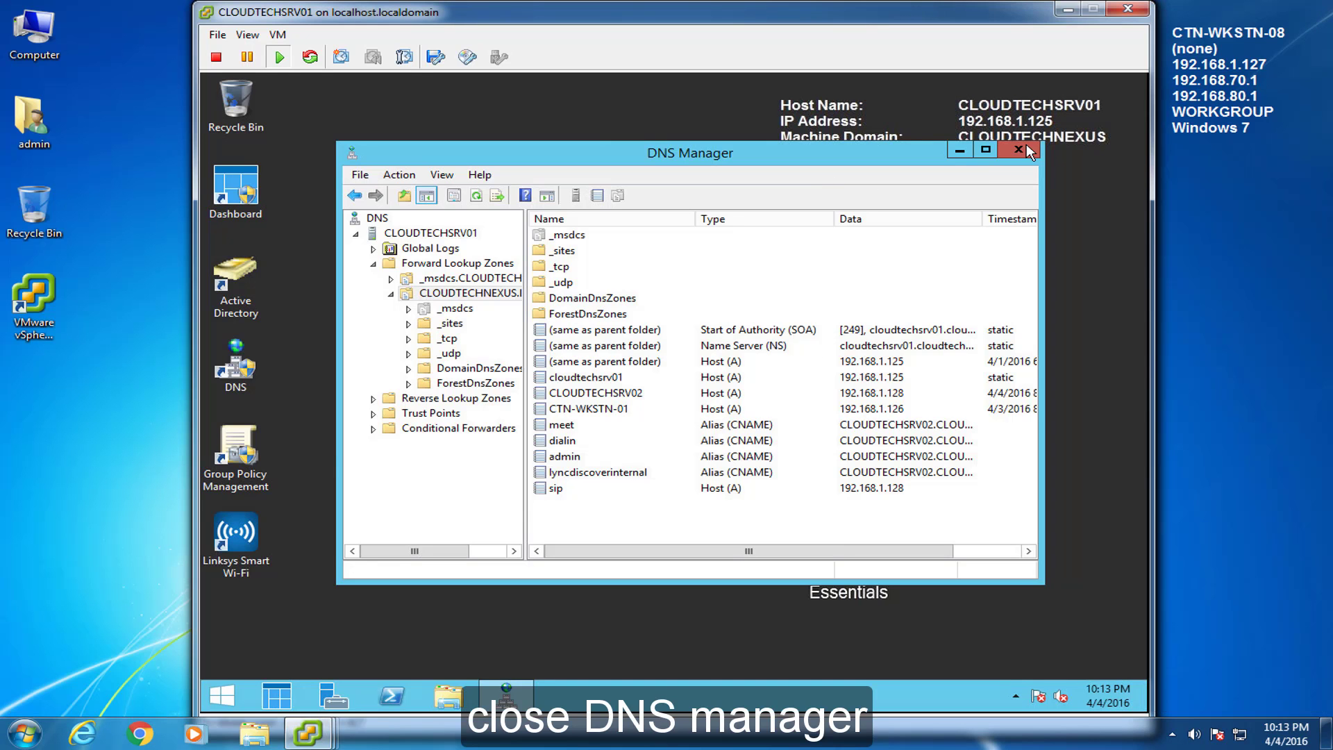
left_click(1019, 150)
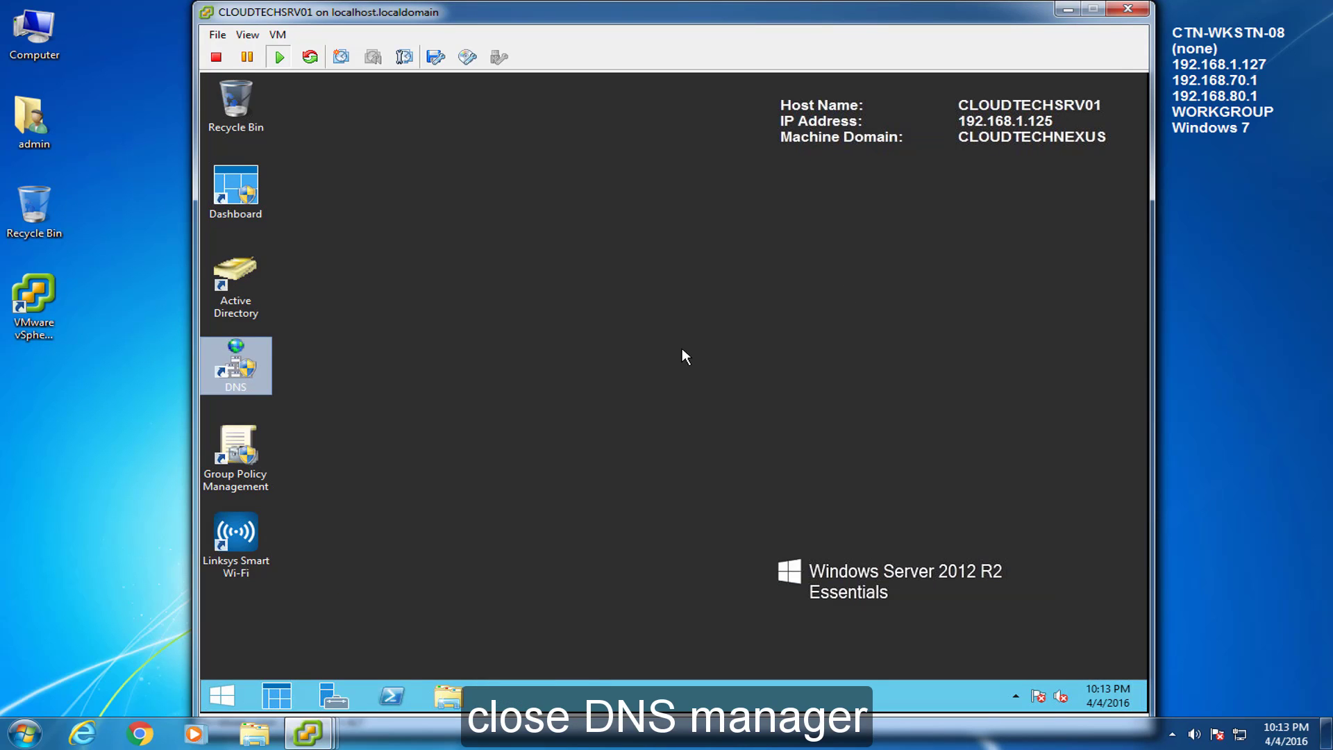
Step: In an elevated PowerShell, run the pasted Add-WindowsFeature command with -Source D:\sources\sxs -Restart
mouse_move(316, 742)
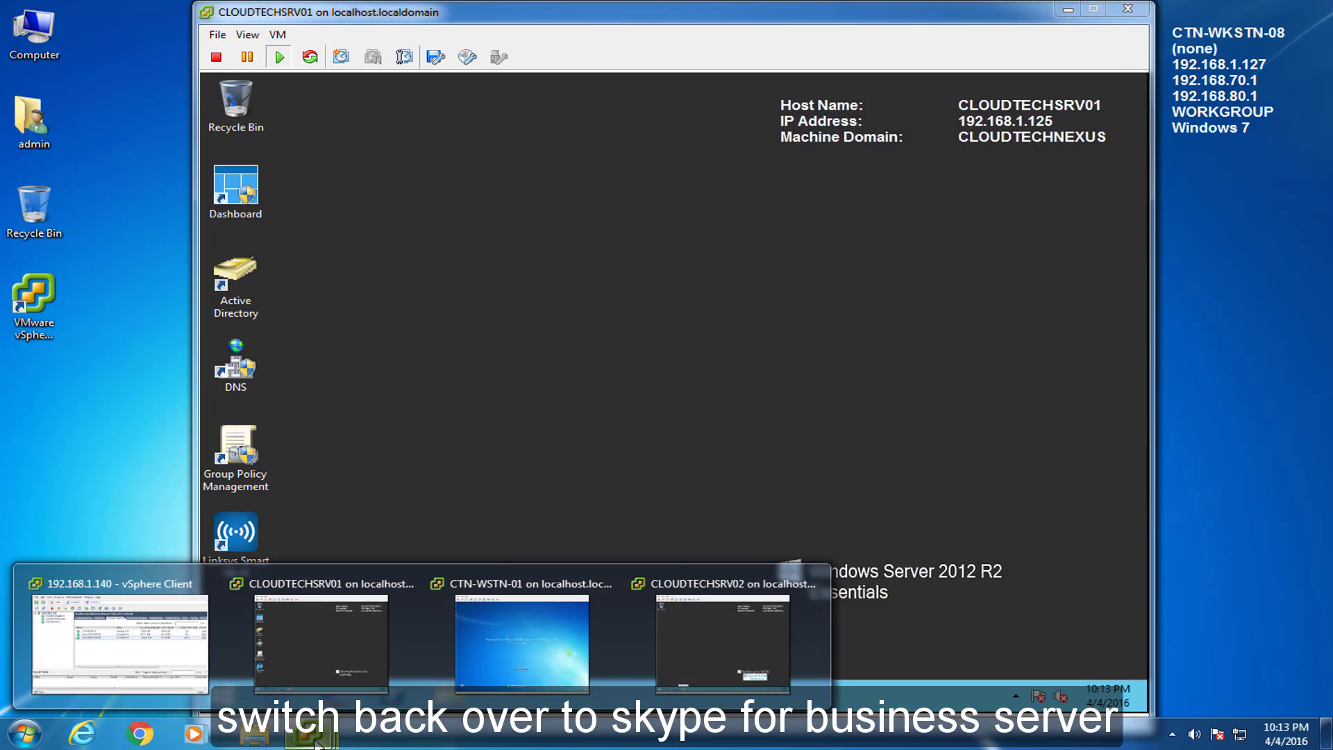
left_click(722, 618)
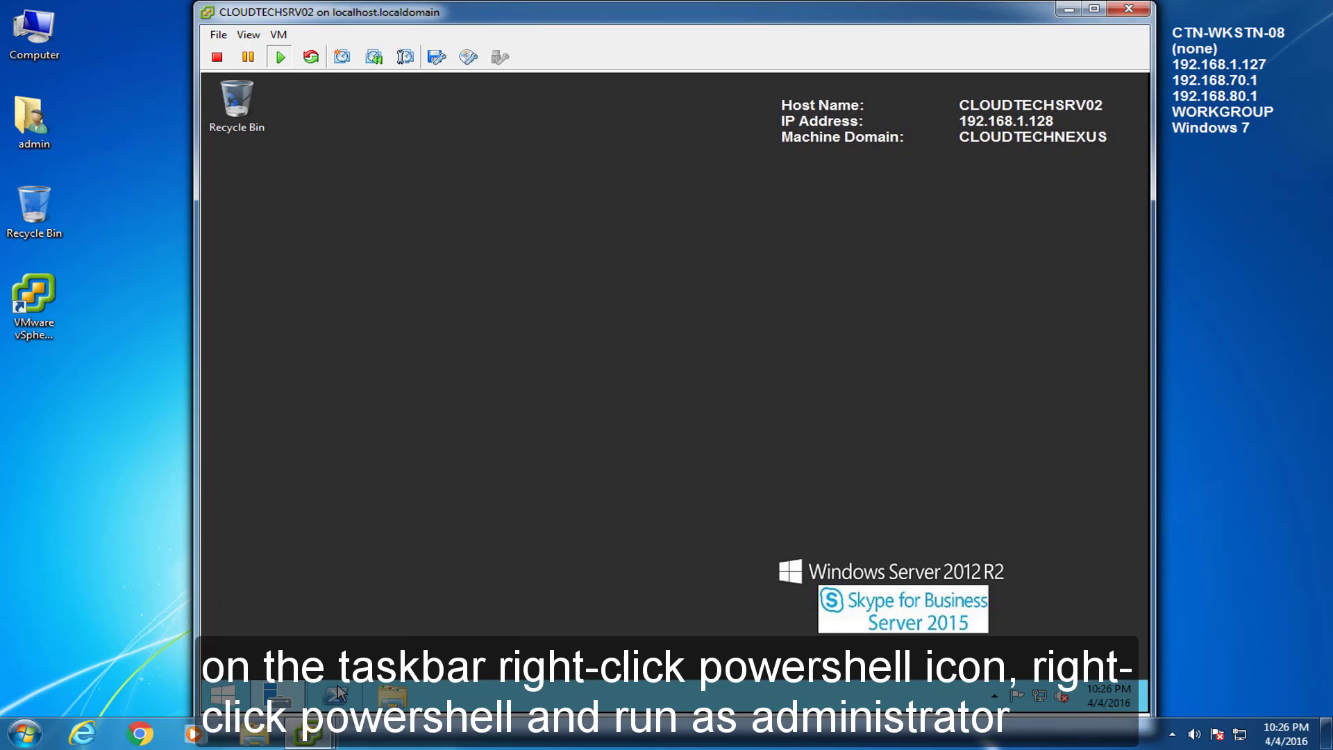
right_click(338, 694)
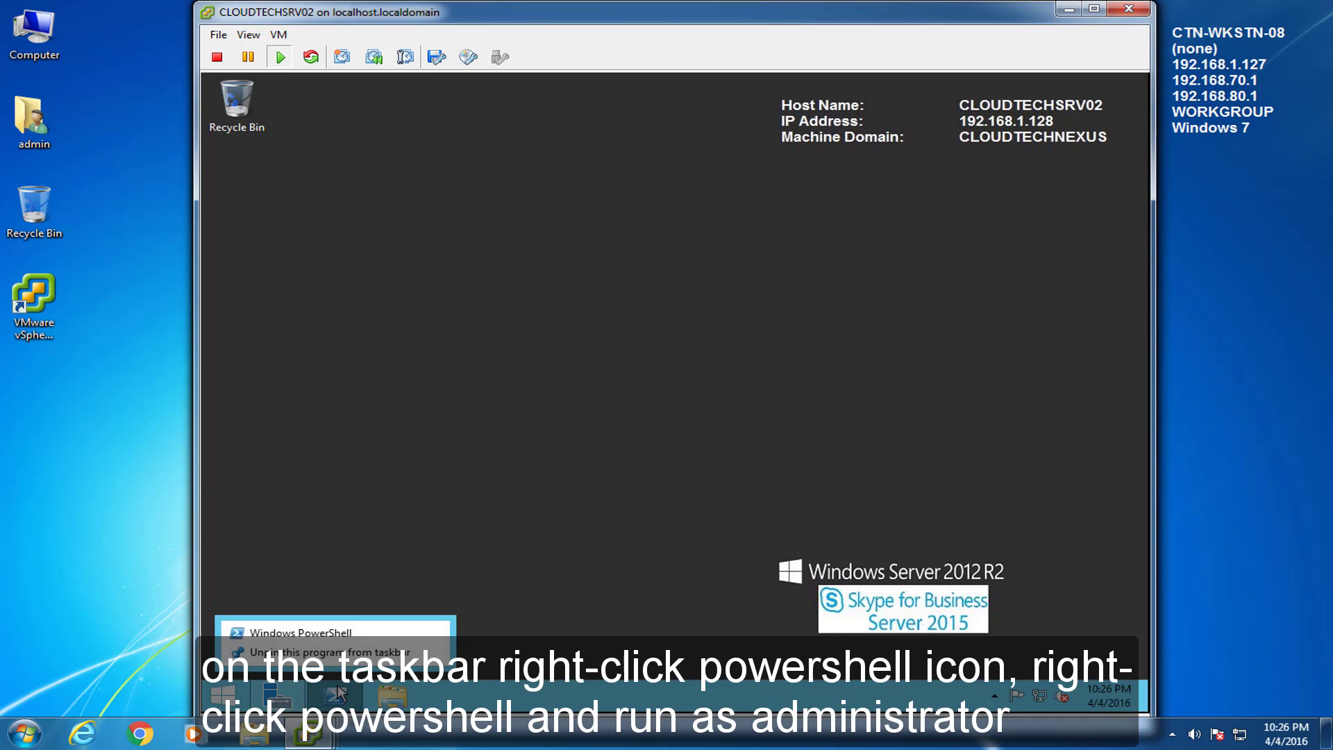
right_click(302, 633)
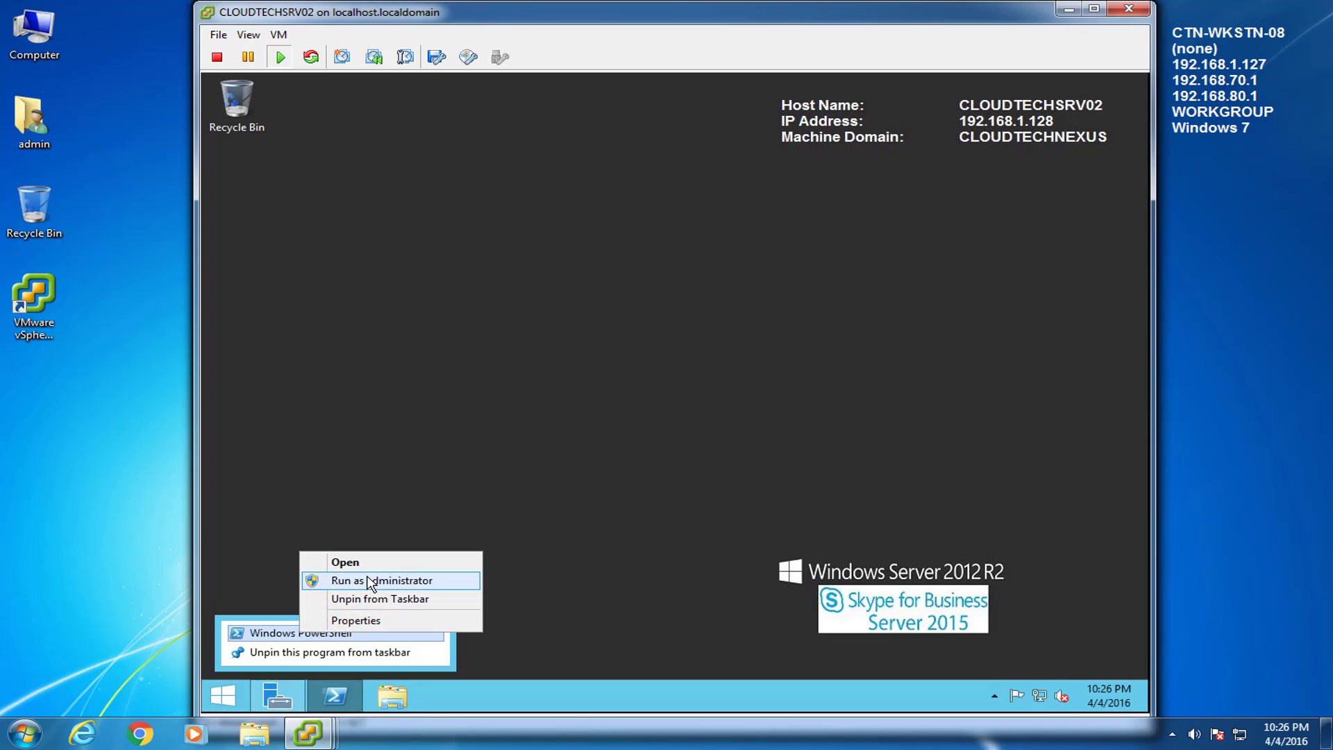
left_click(372, 581)
left_click(755, 411)
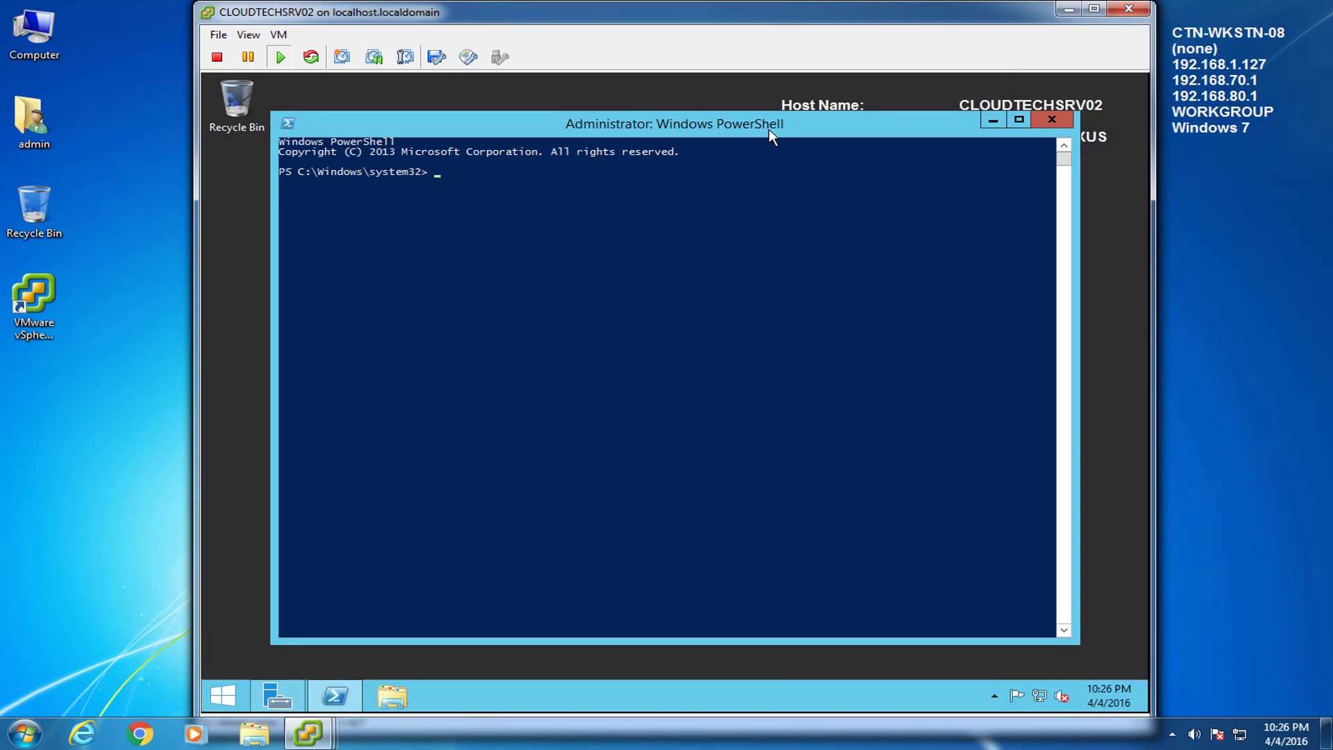
right_click(466, 178)
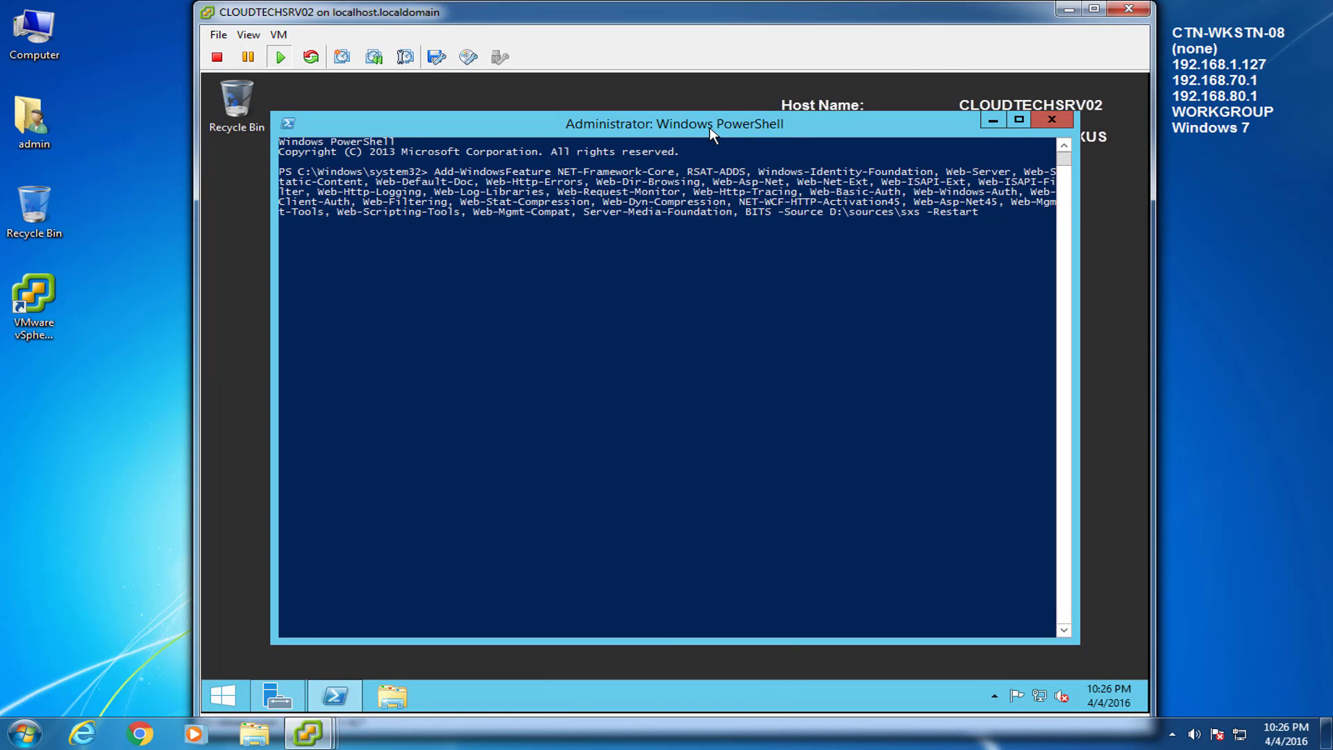
key("Return")
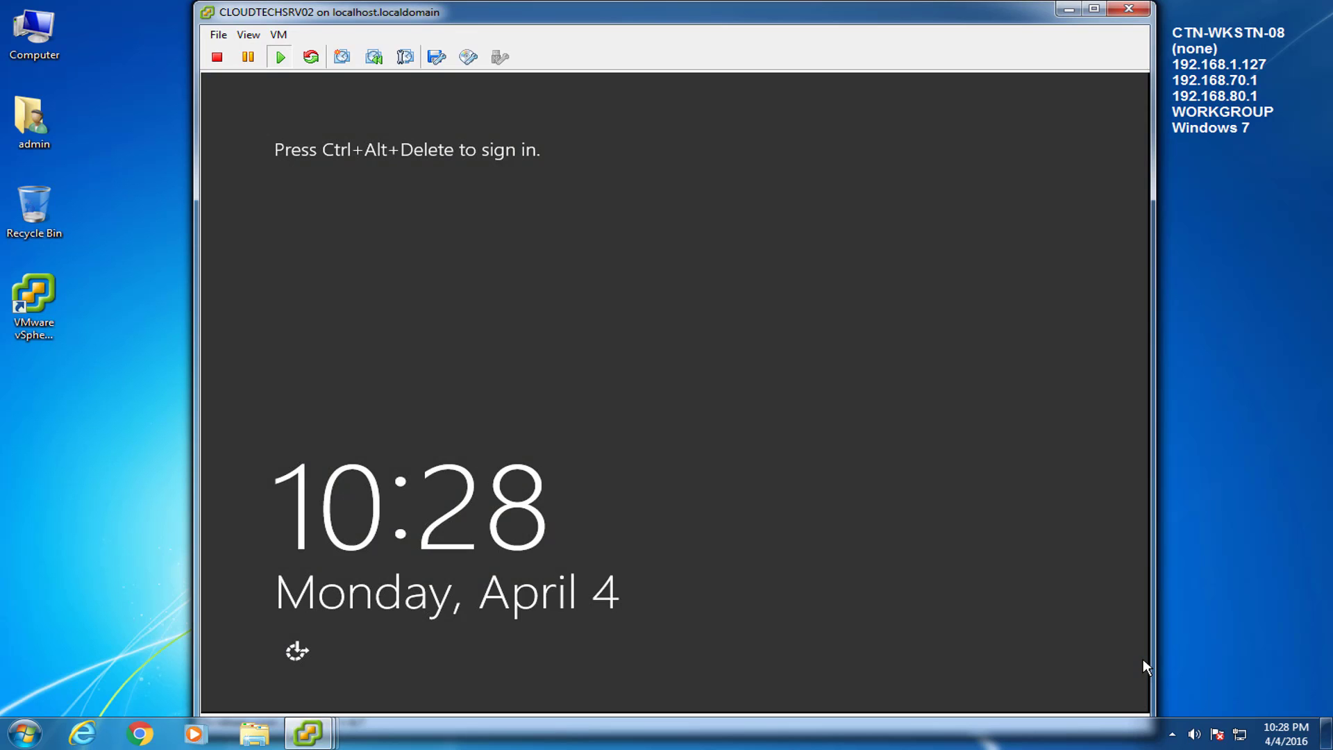
Step: Send Ctrl+Alt+Del to CLOUDTECHSRV02 and log in with the admin password
left_click(278, 34)
mouse_move(305, 71)
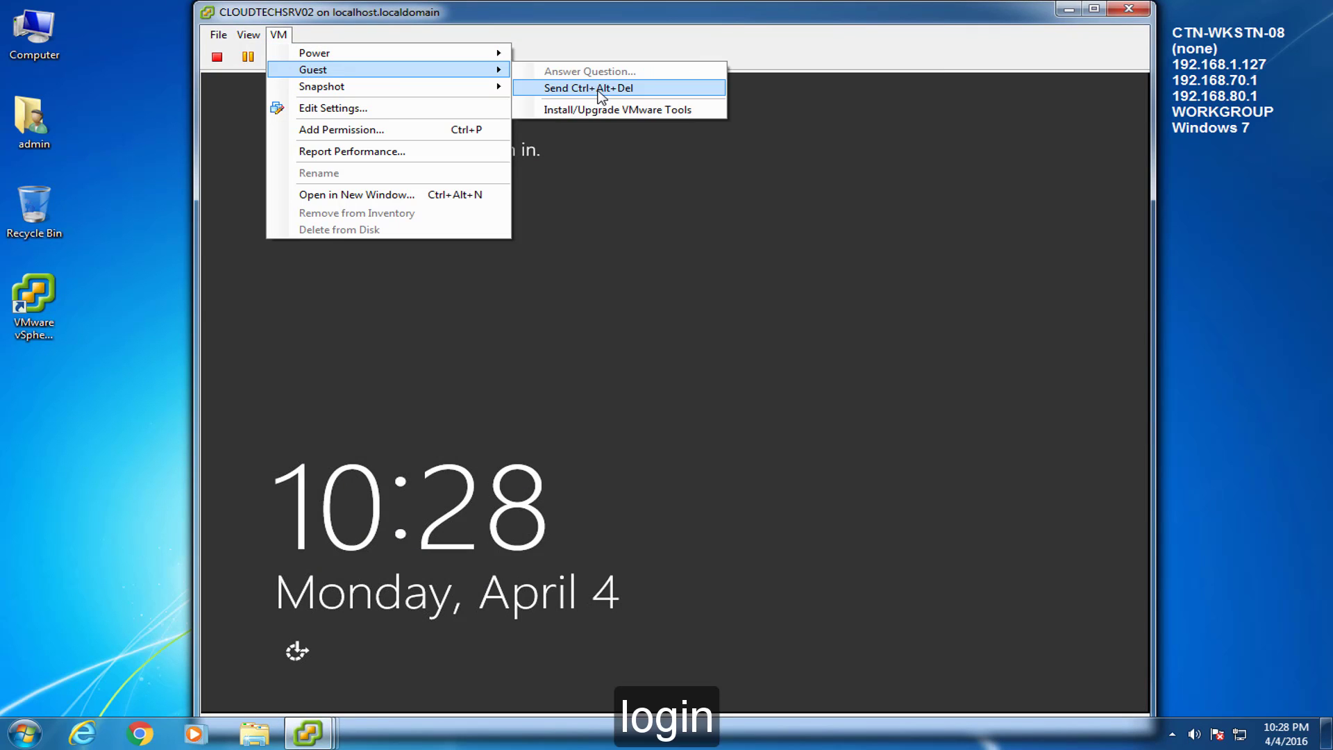
left_click(598, 89)
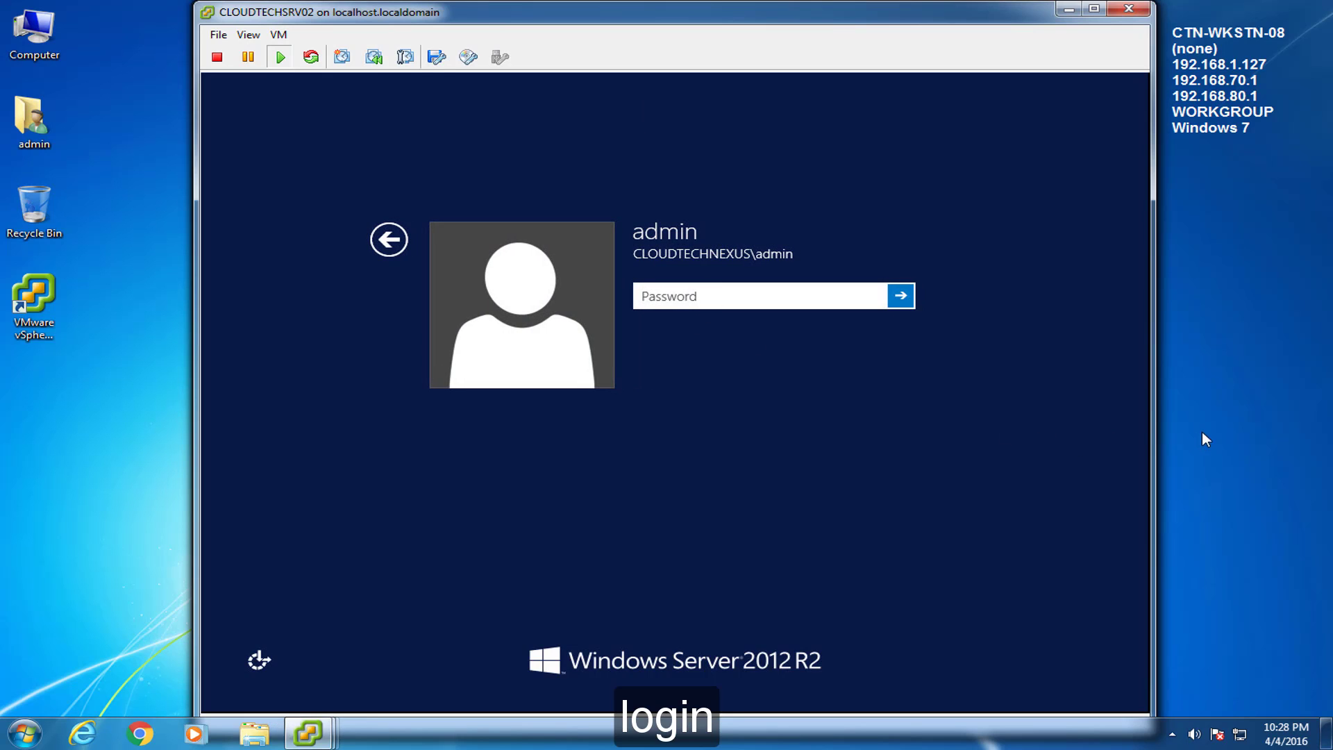
type("P@ssw0rd")
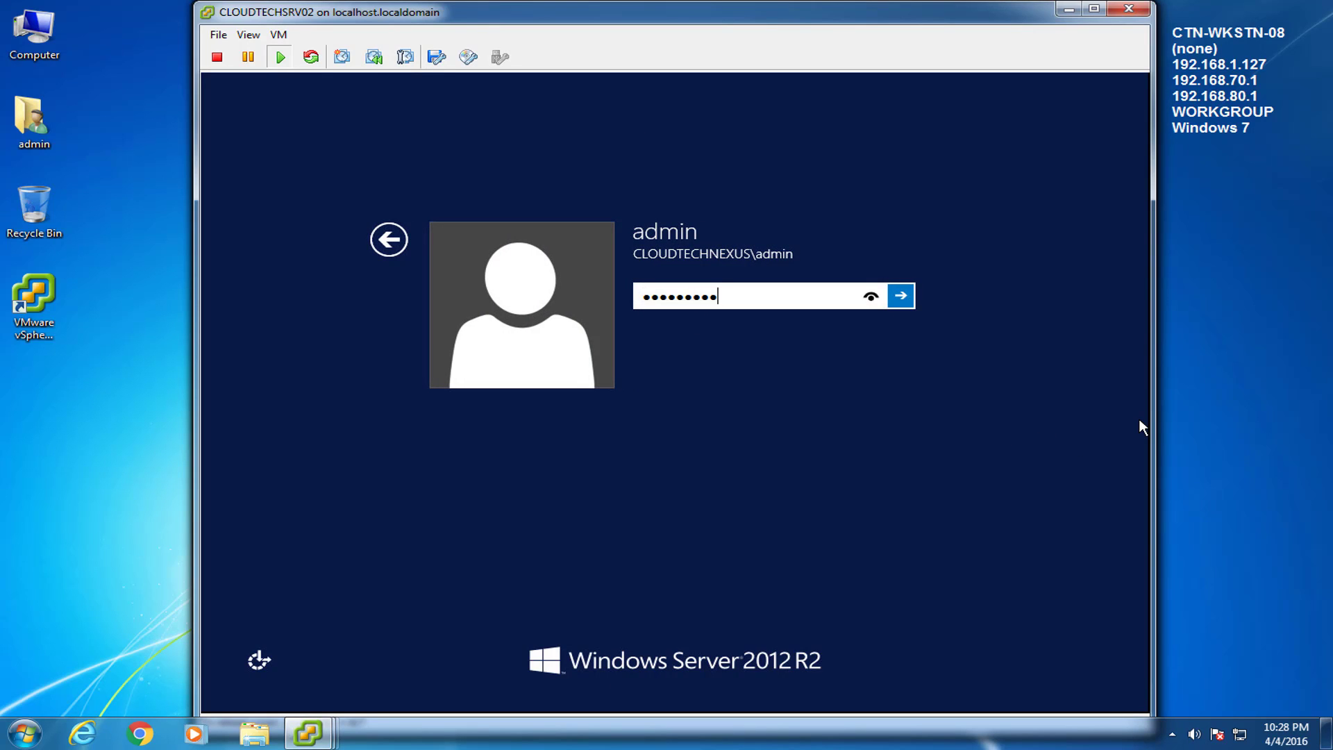
key("Return")
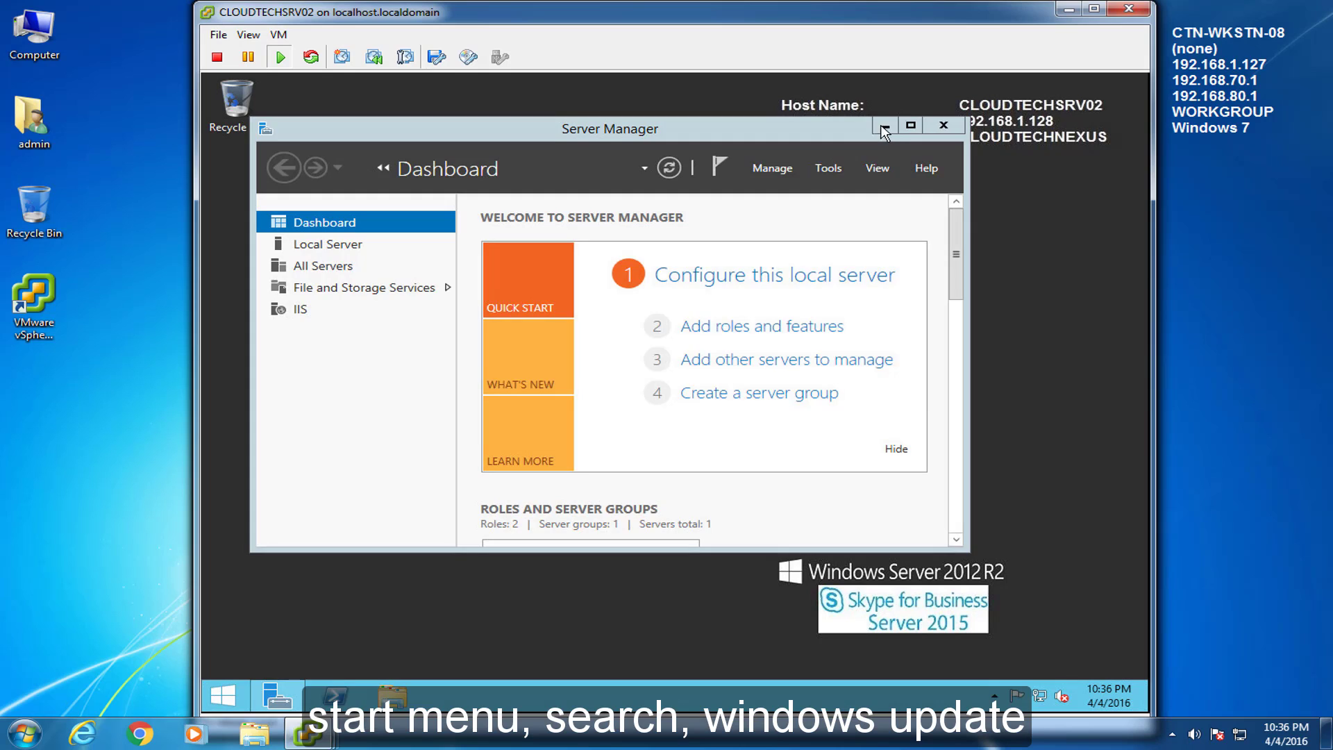
Step: In Windows Update settings, set important updates to check but let you choose what to install
left_click(885, 127)
left_click(223, 695)
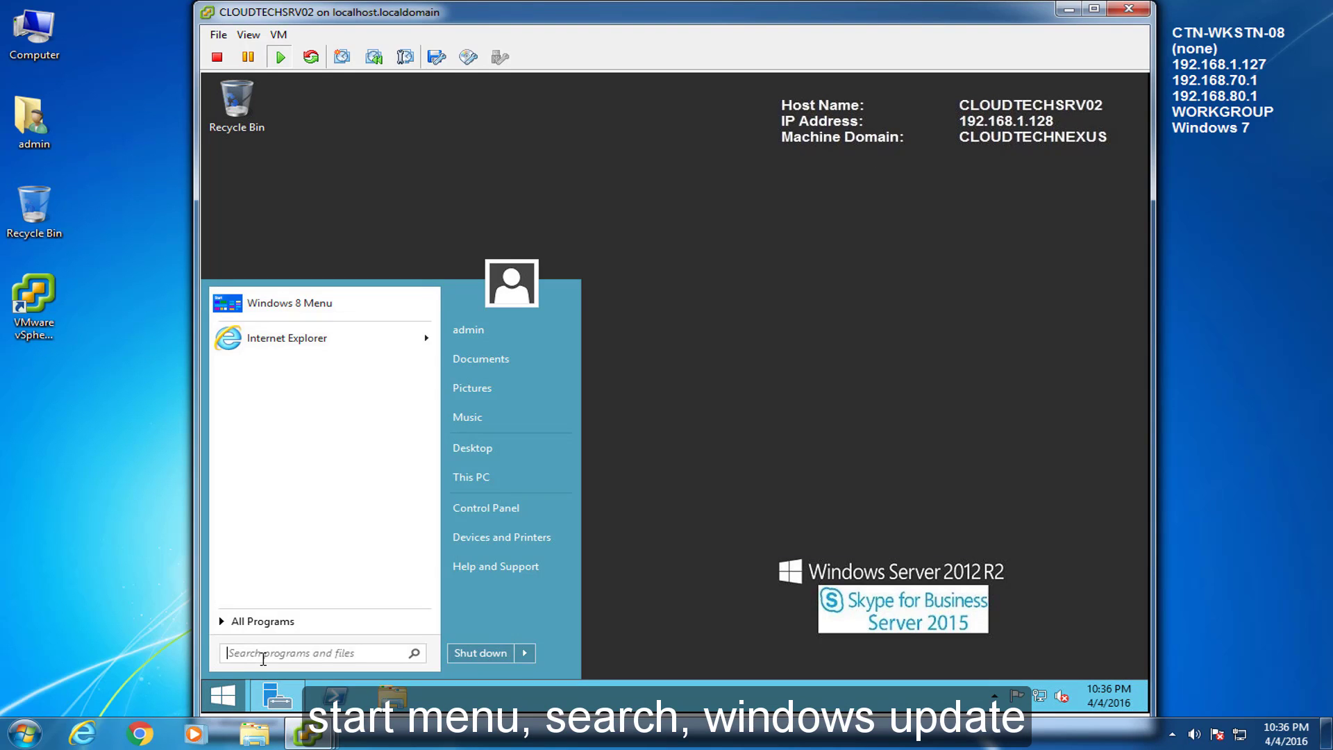
type("windows update")
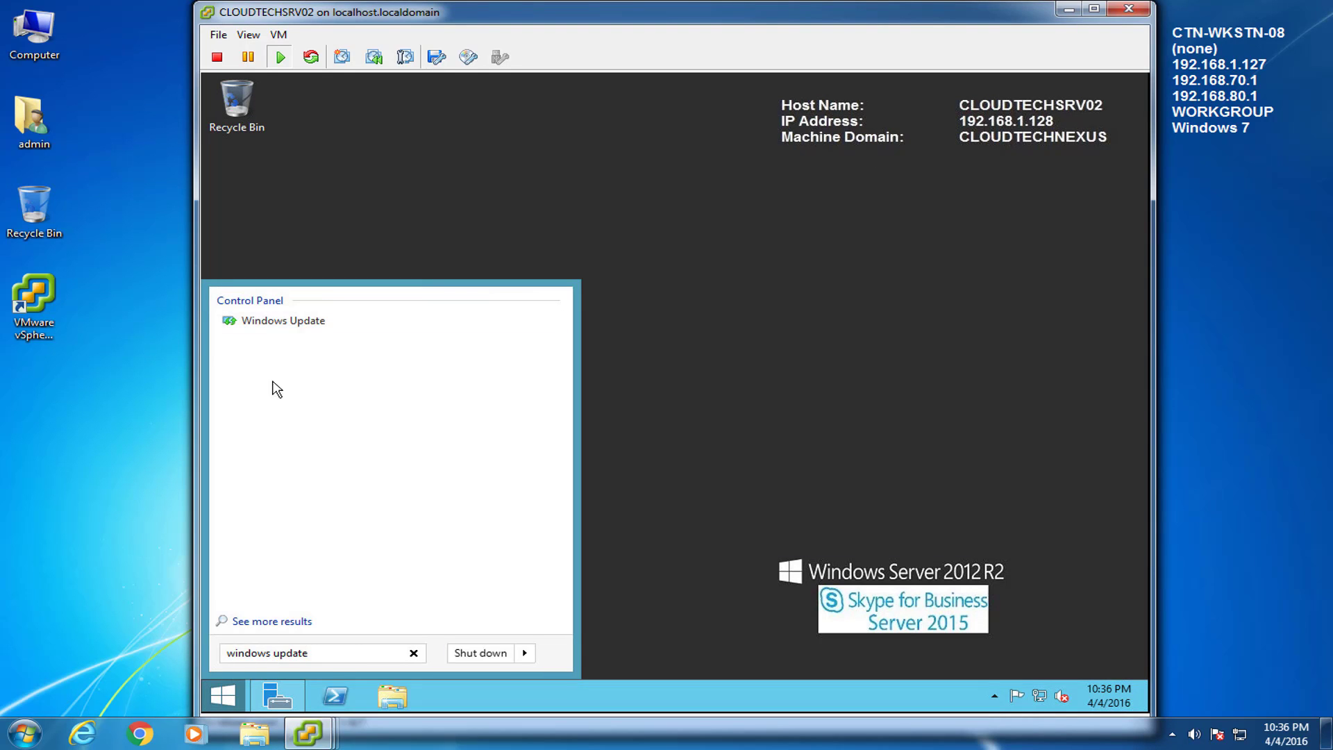
left_click(270, 323)
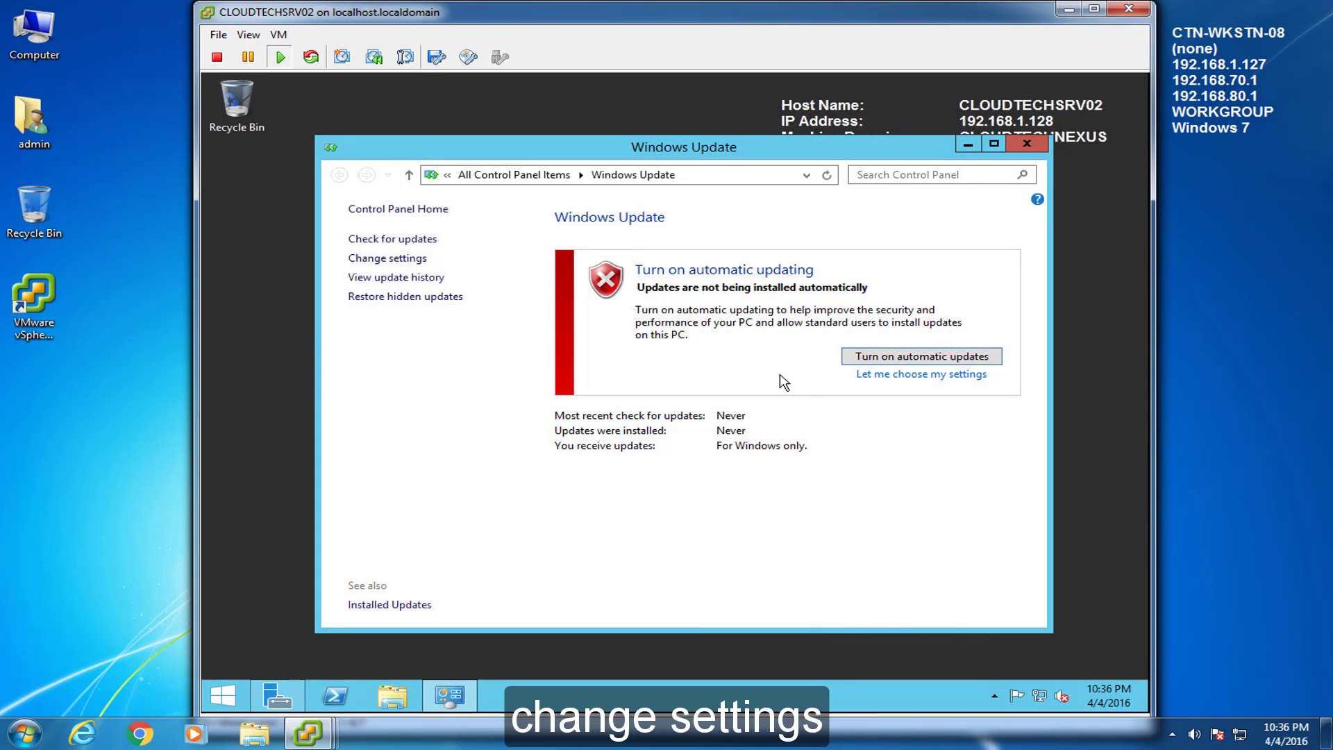
left_click(406, 259)
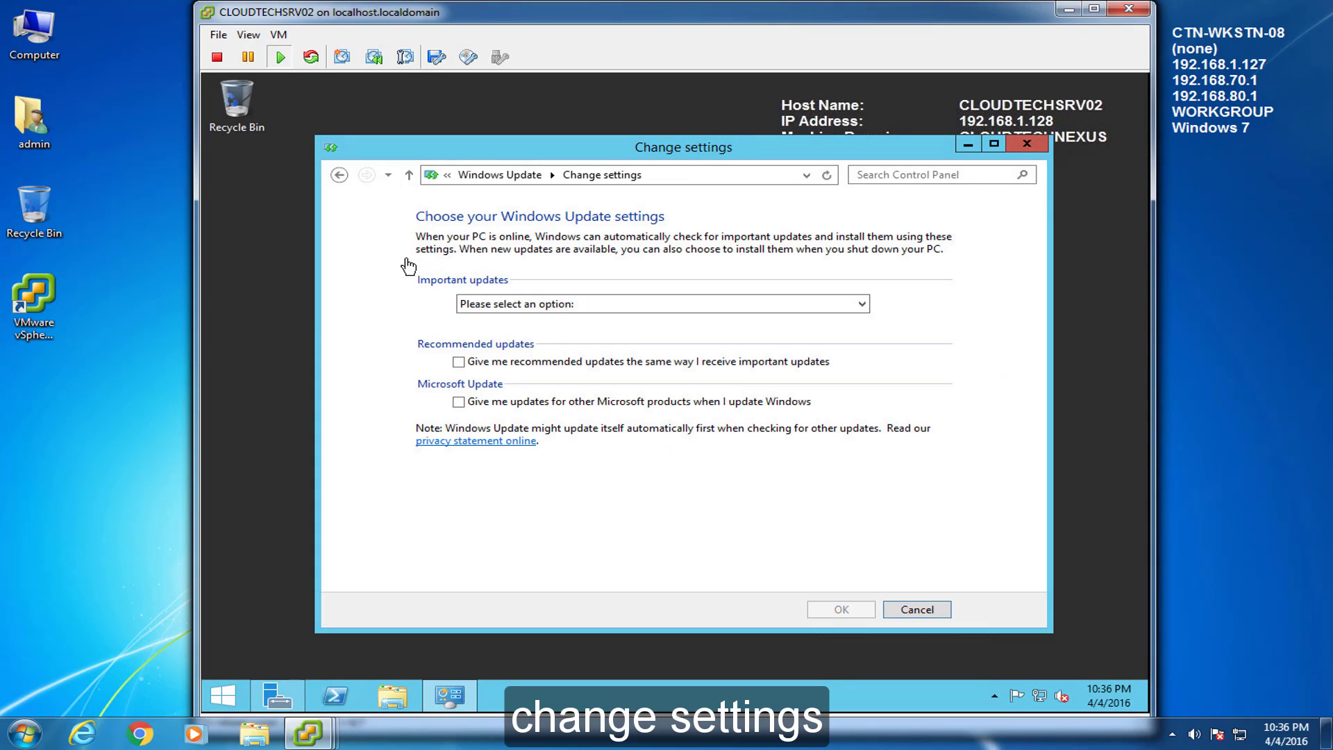
left_click(549, 305)
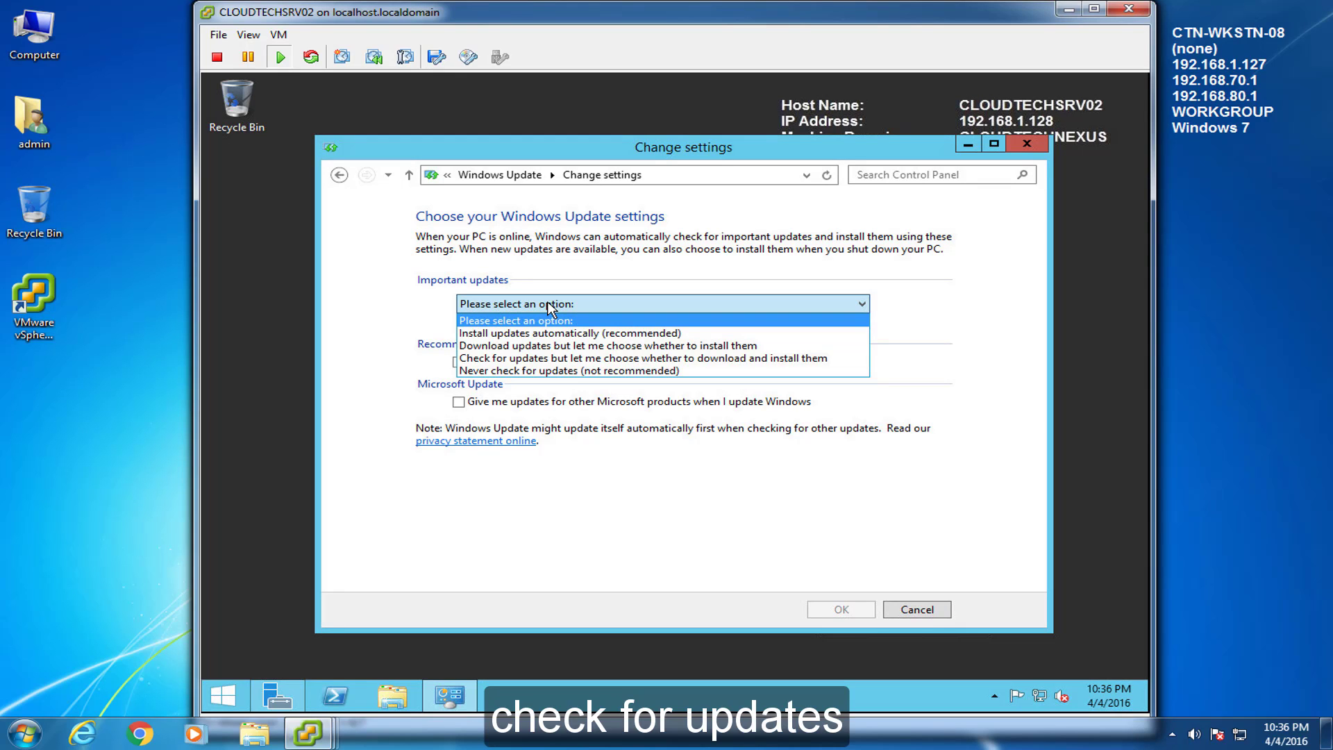
left_click(625, 358)
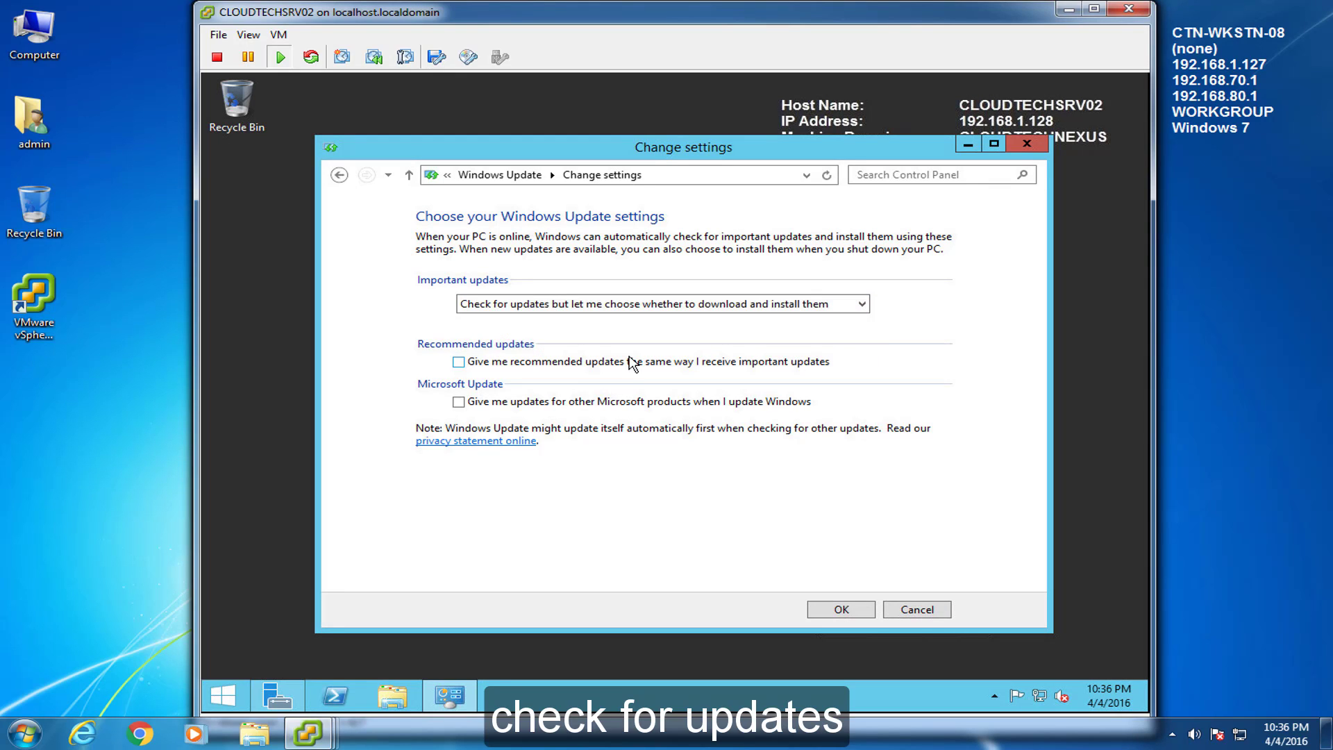
left_click(842, 611)
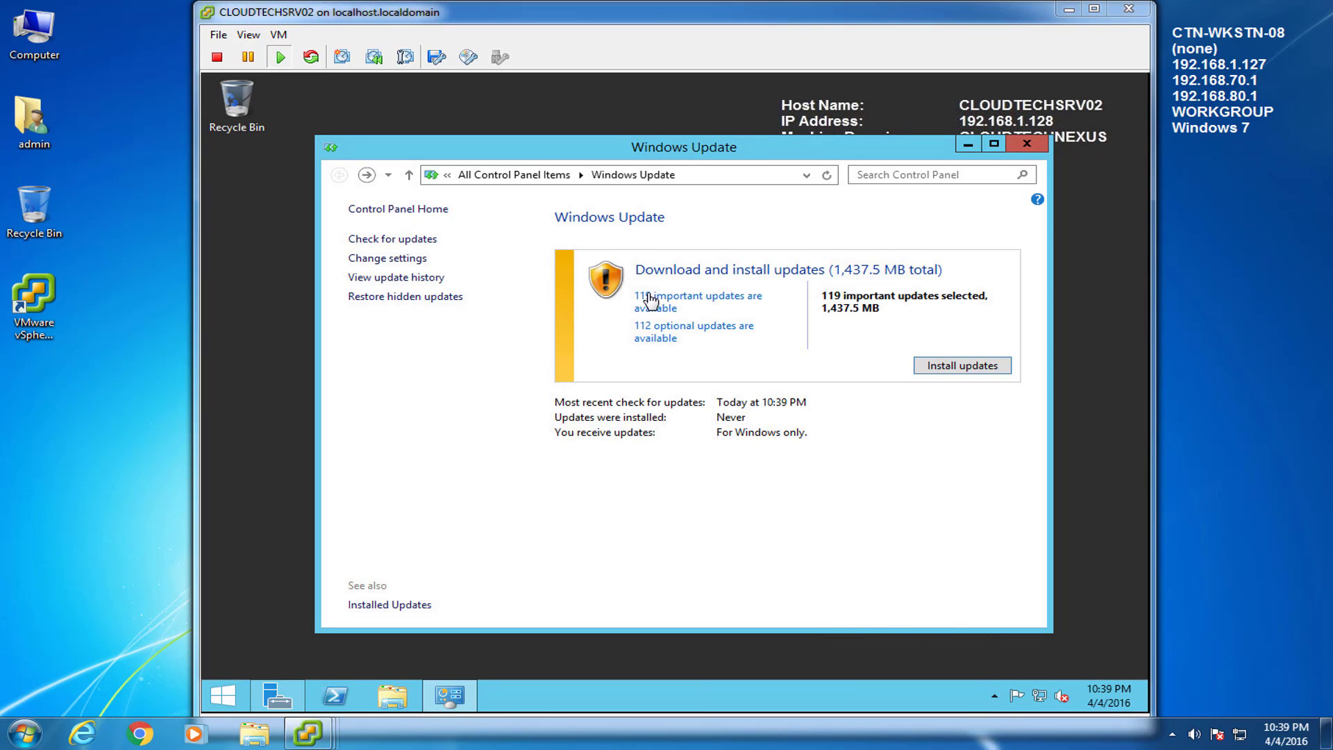
Step: Install the selected important updates and restart the server to finish them
left_click(649, 306)
left_click(649, 305)
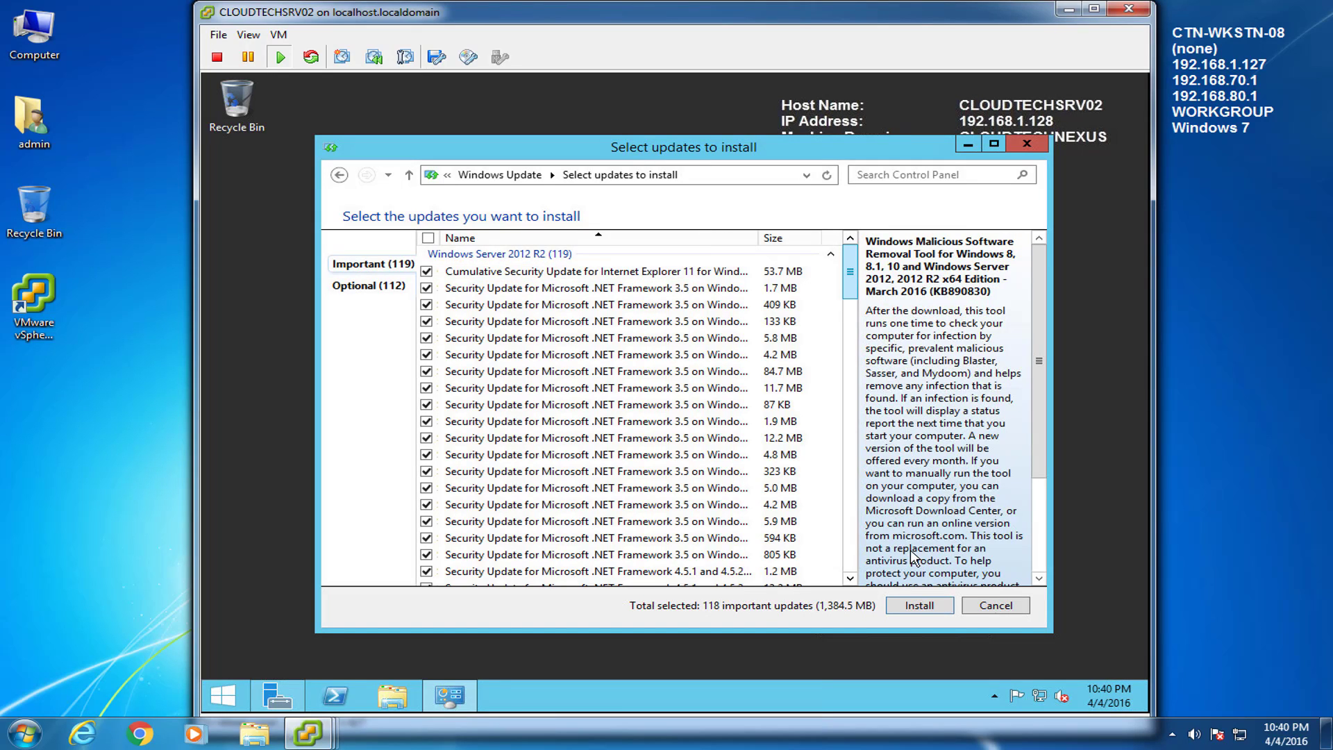
left_click(918, 606)
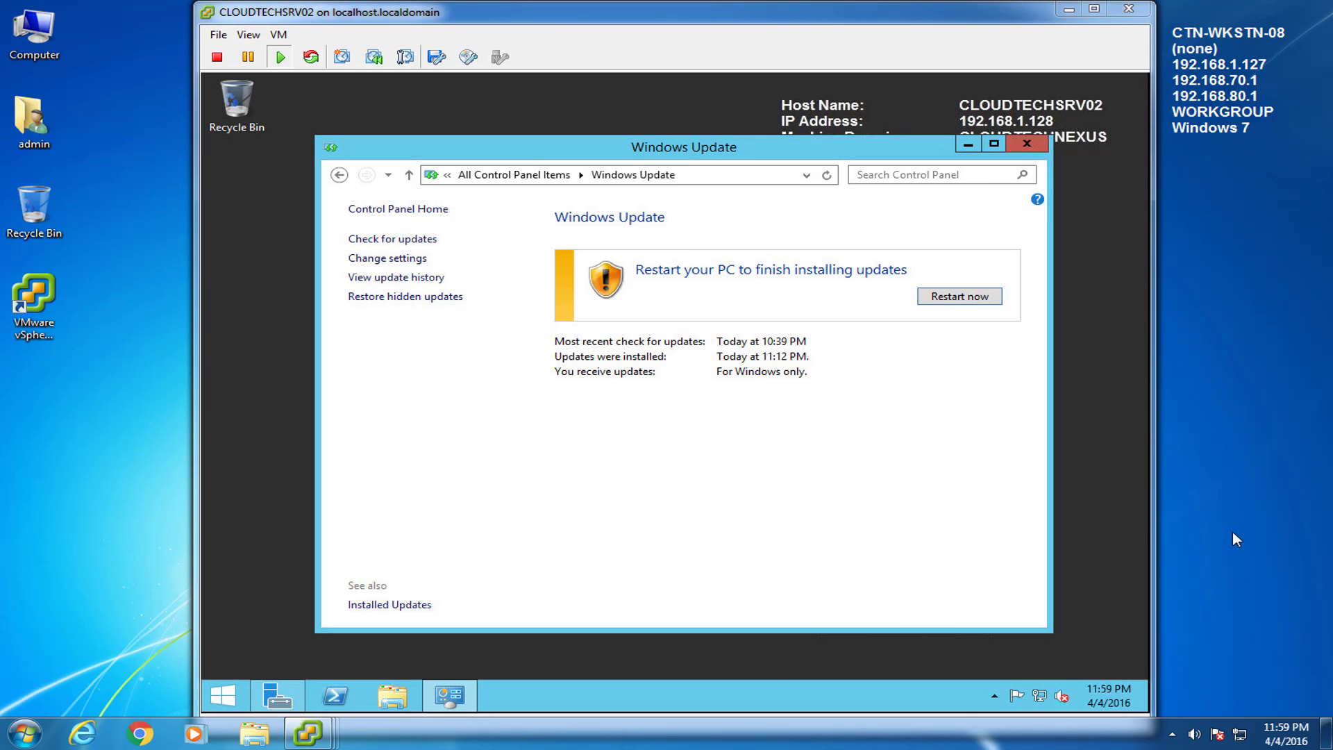
left_click(1017, 515)
left_click(986, 297)
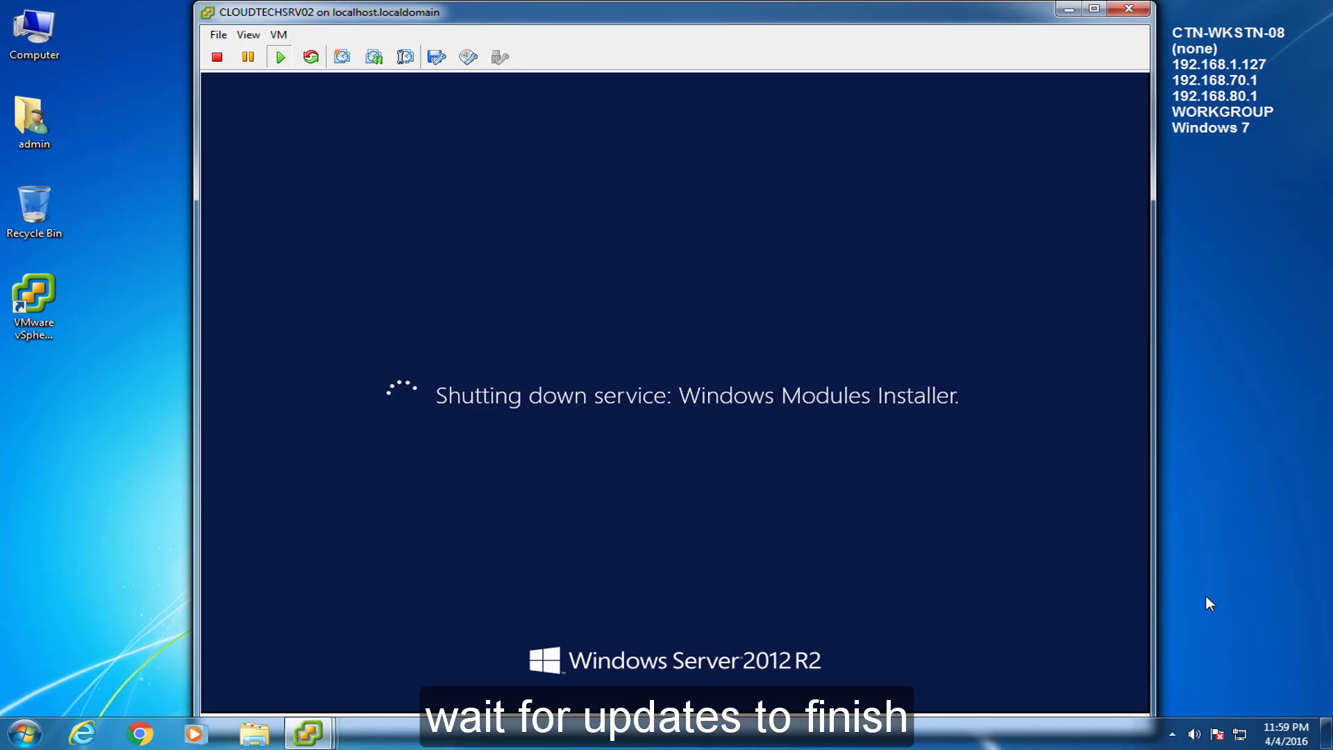
Step: After the update reboot, send Ctrl+Alt+Del and log back in with the admin password
left_click(1204, 596)
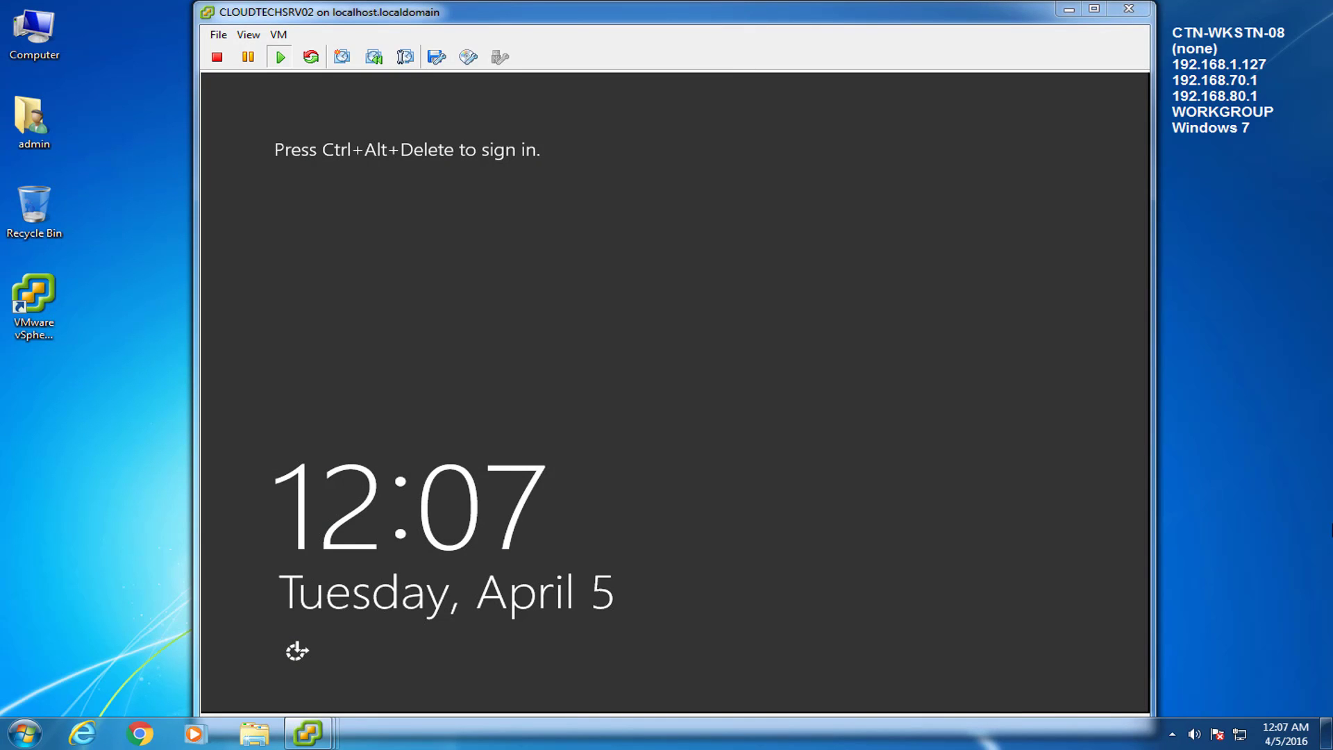
left_click(278, 34)
mouse_move(472, 71)
left_click(583, 90)
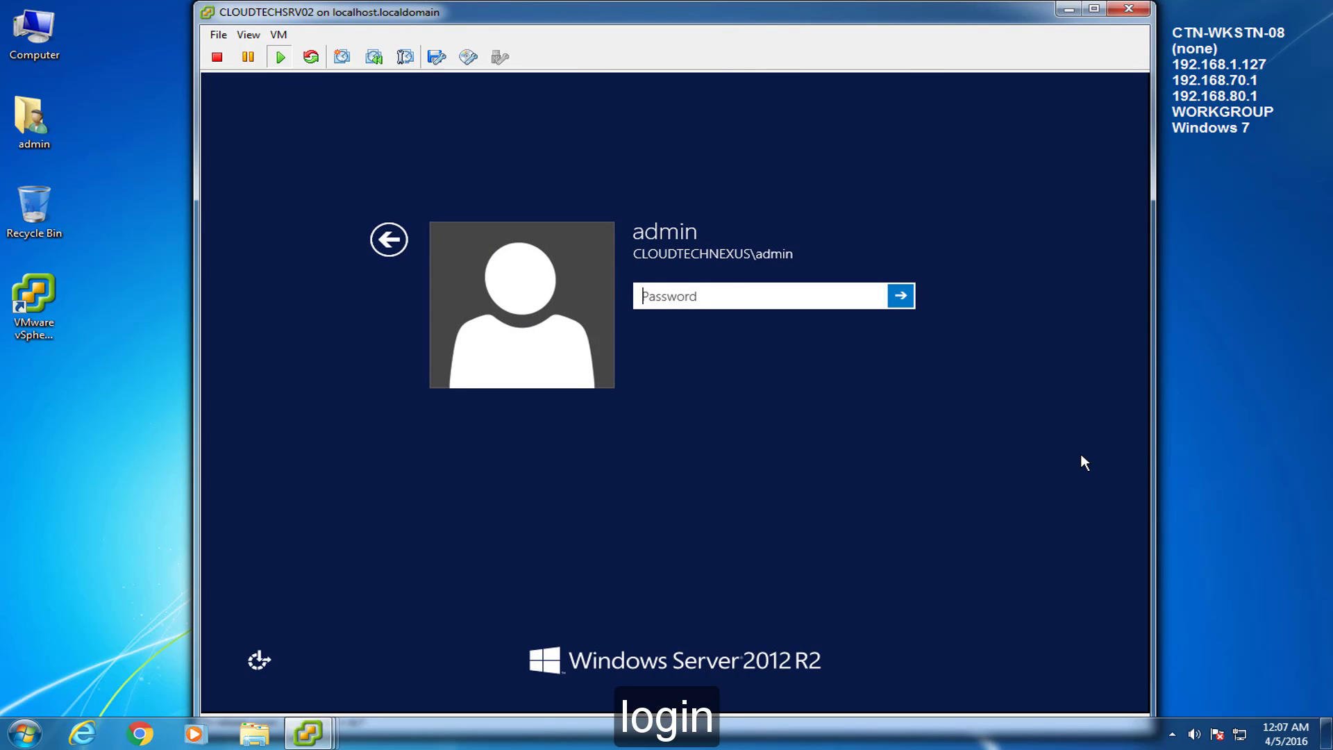
type("•••••••")
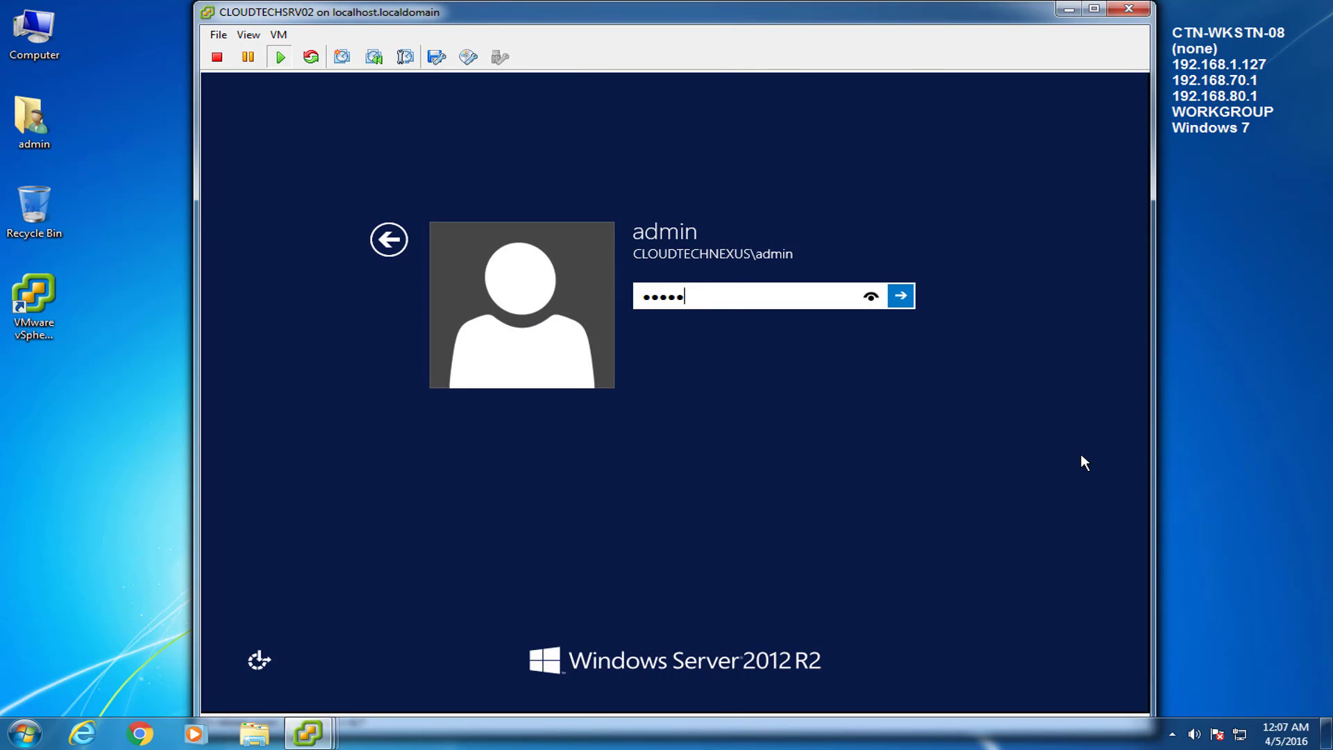
type("••")
key("Return")
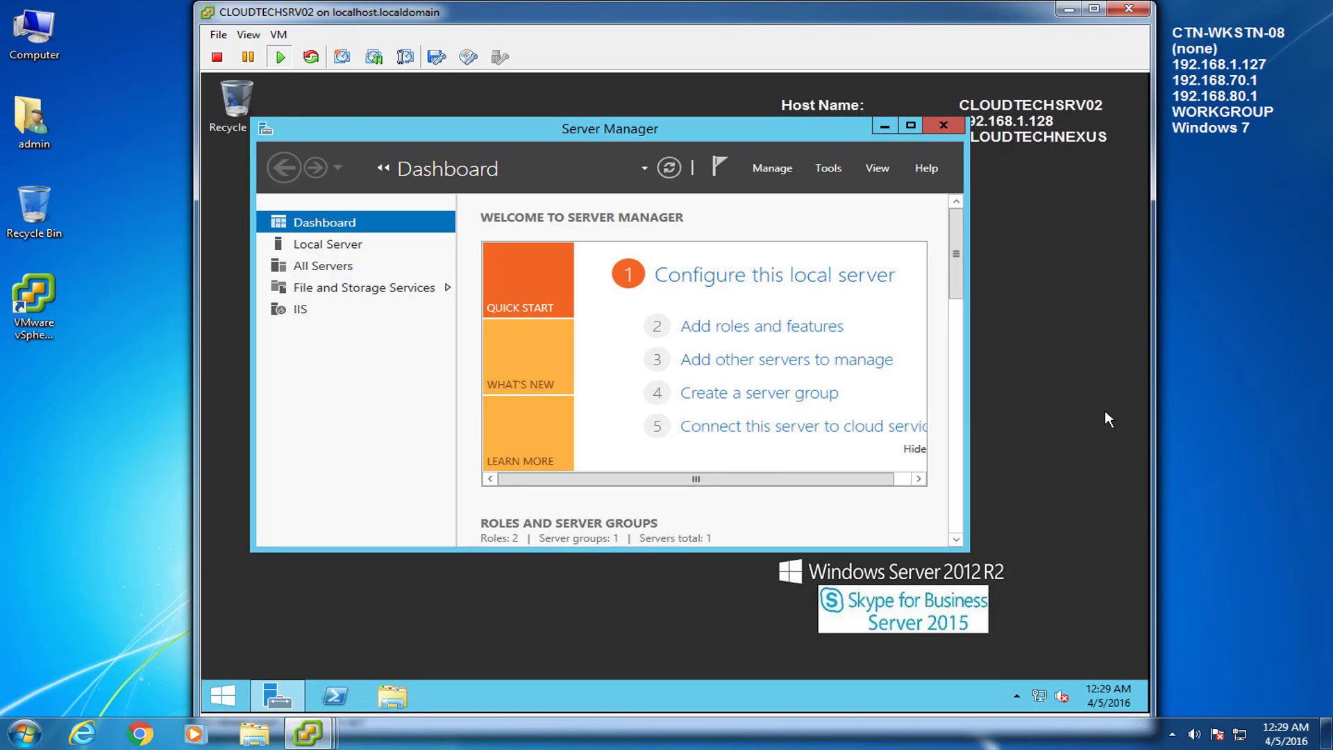
Step: Minimize Server Manager and open Downloads > Patches + Updates in File Explorer
left_click(1238, 485)
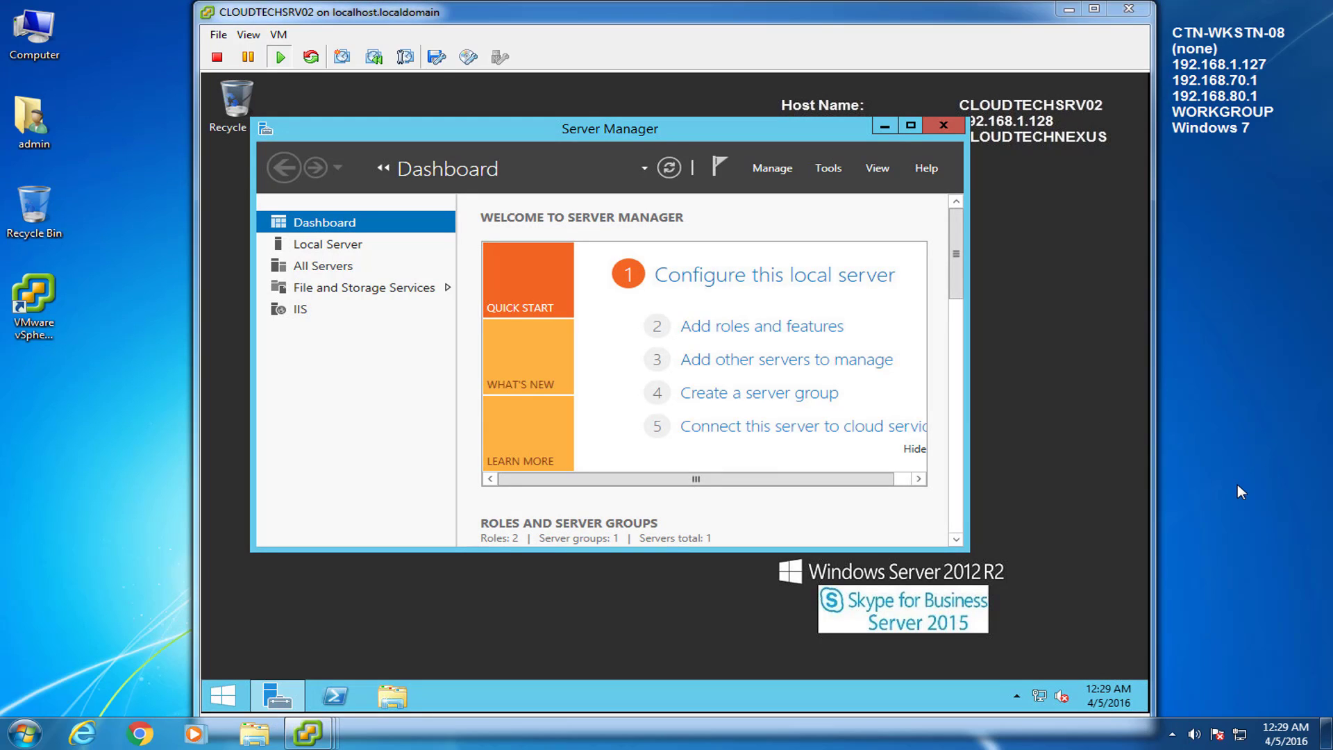
left_click(884, 126)
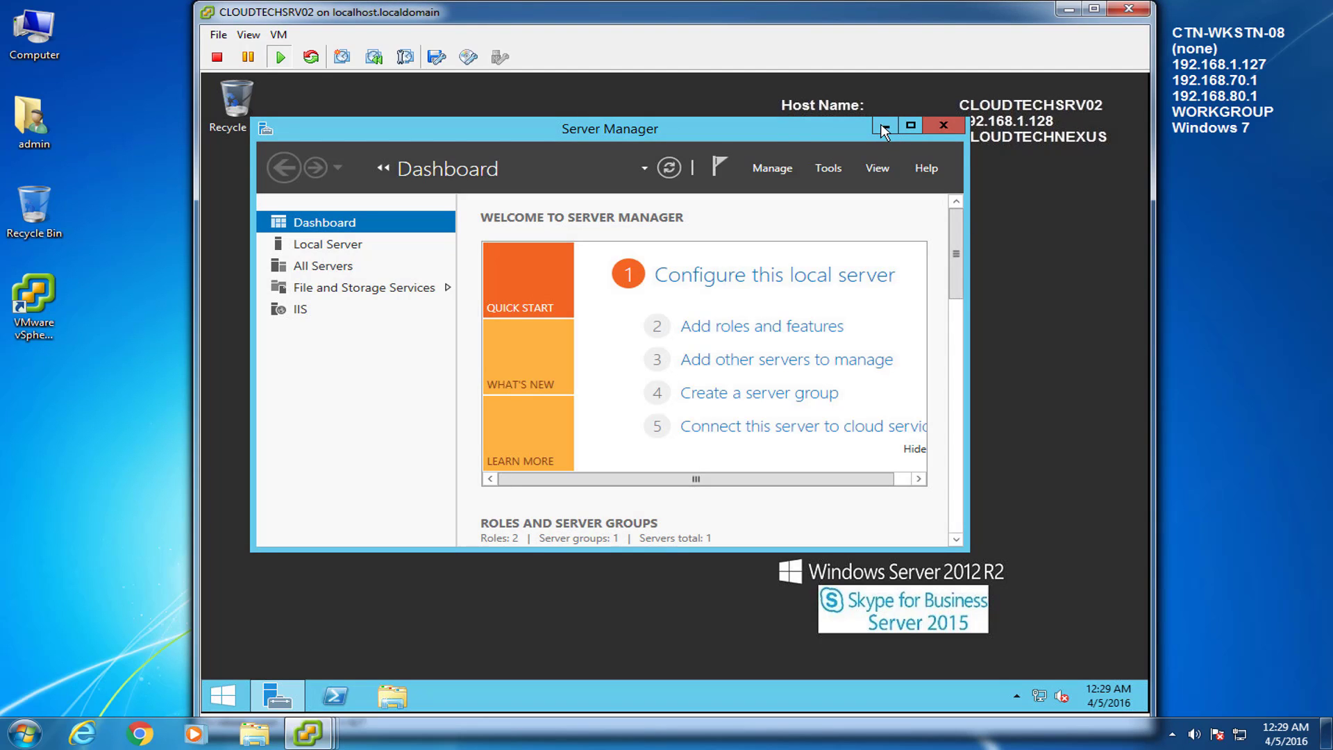
left_click(390, 691)
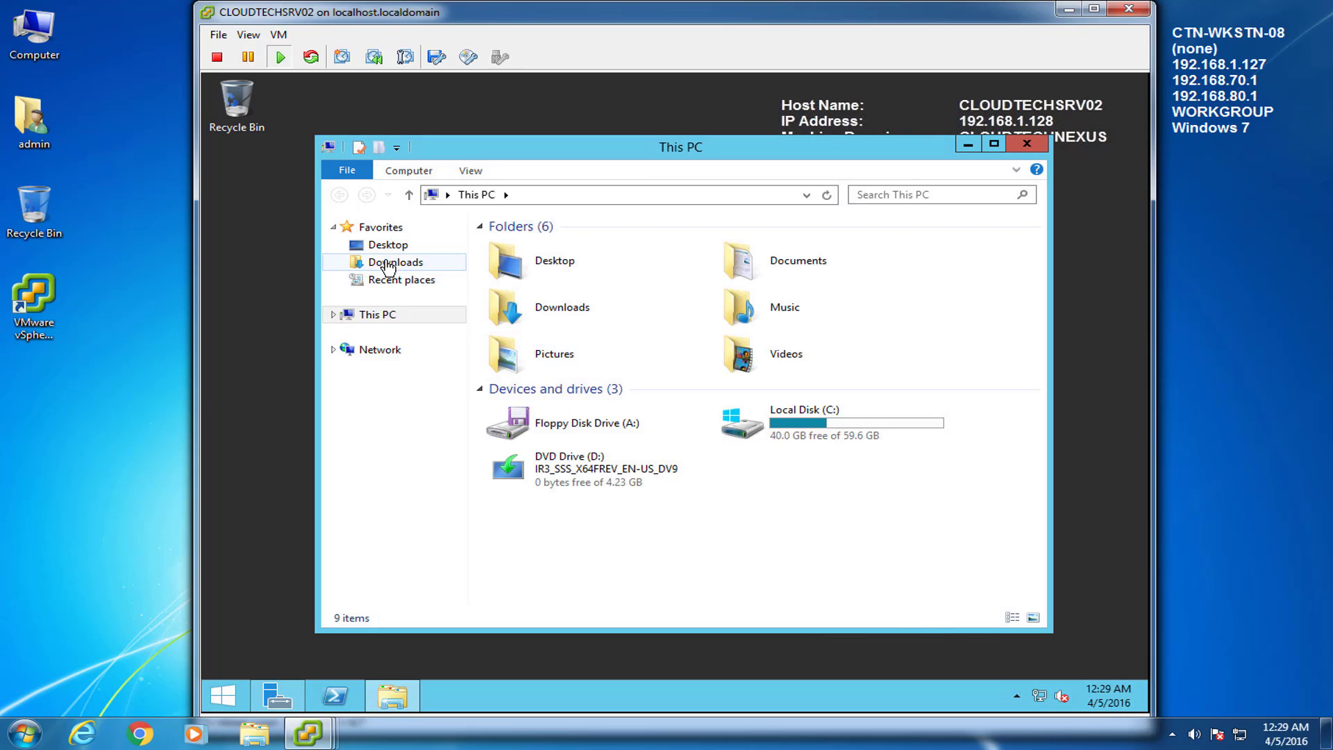
left_click(389, 262)
left_click(509, 249)
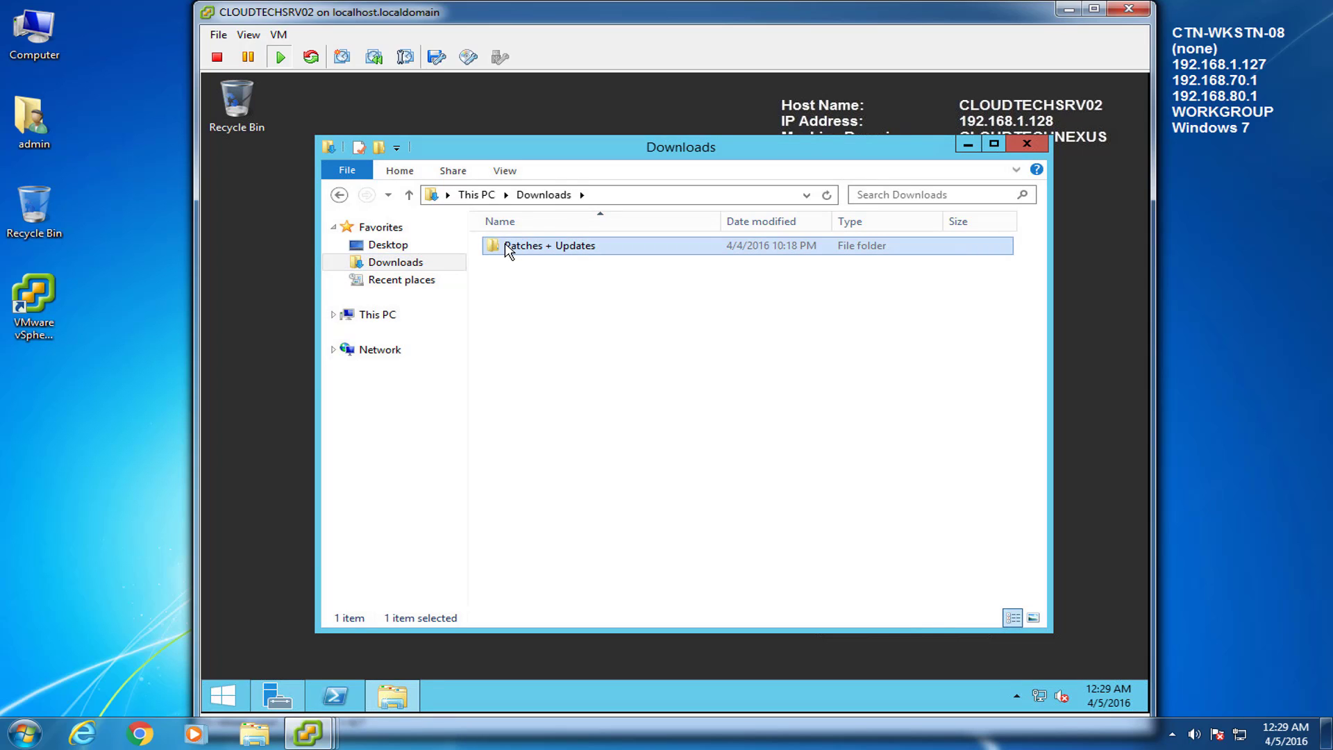
double_click(509, 247)
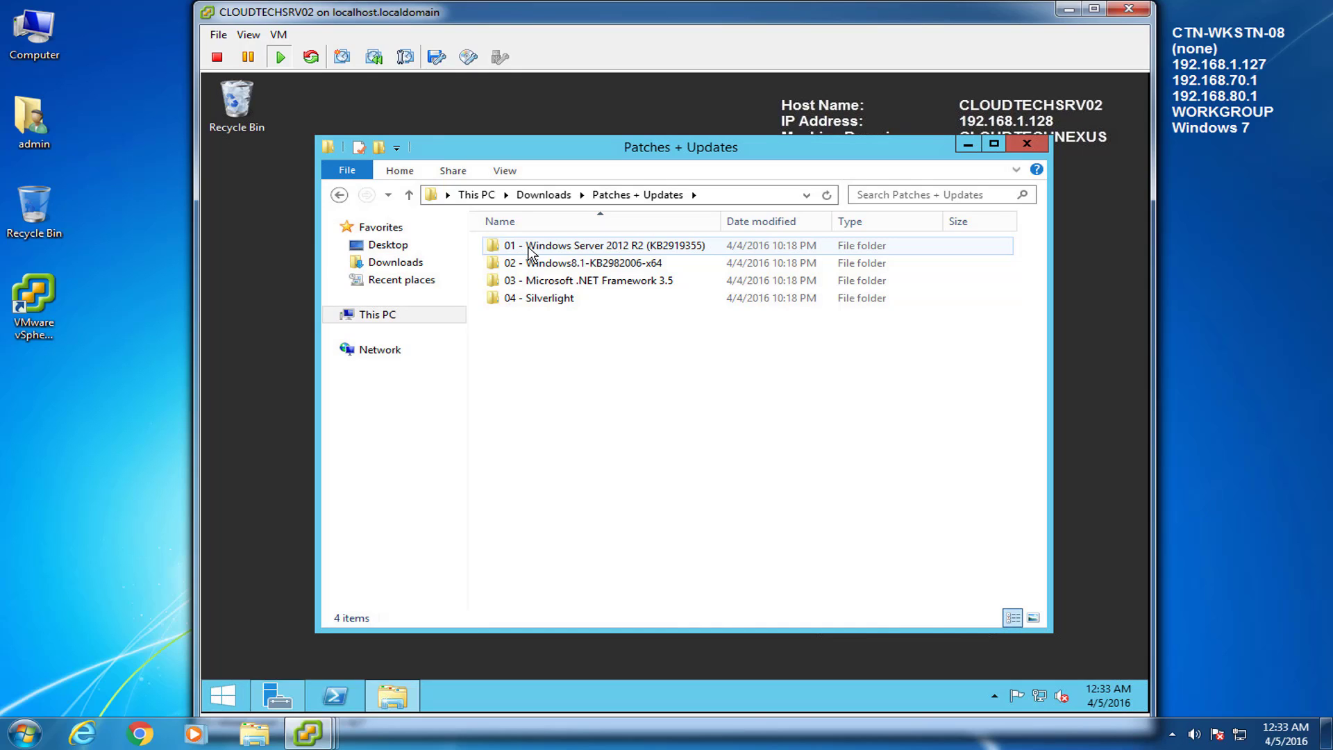
Step: Run the KB2919355 package and dismiss the notice that it is already installed
double_click(531, 246)
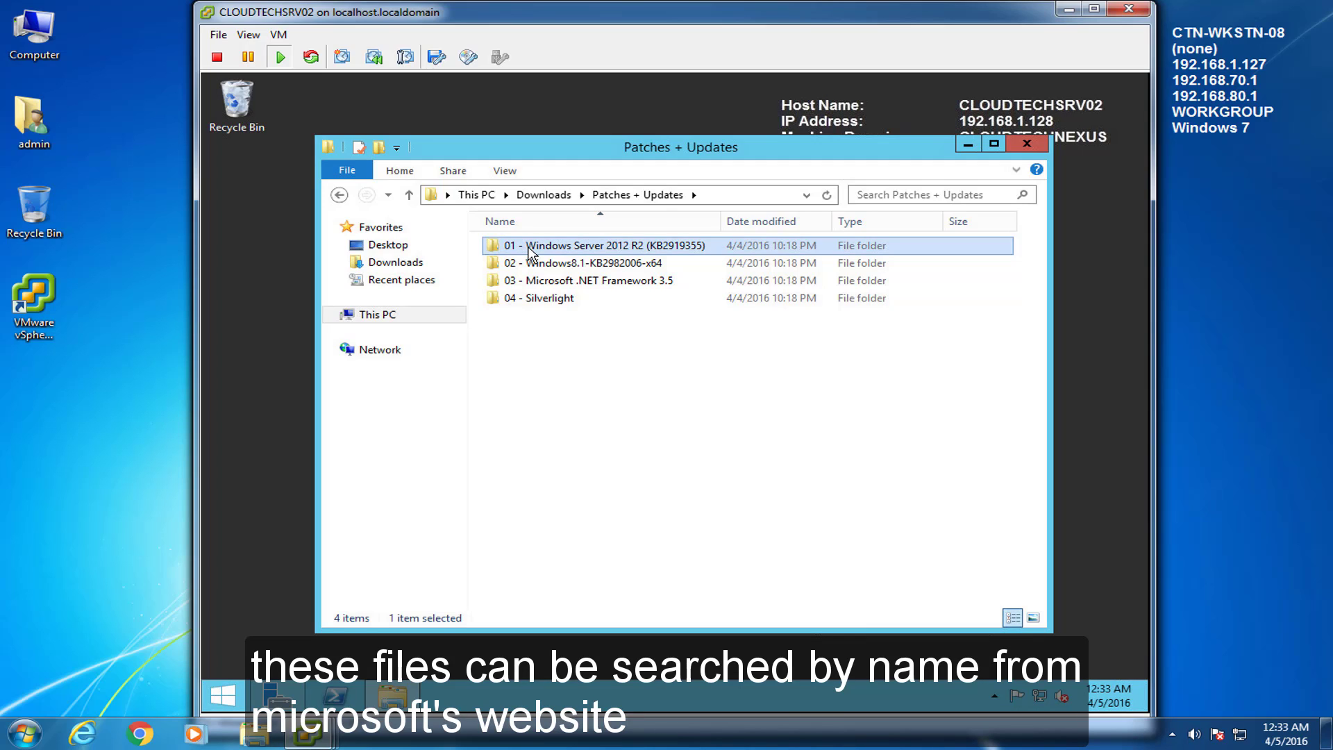
left_click(530, 249)
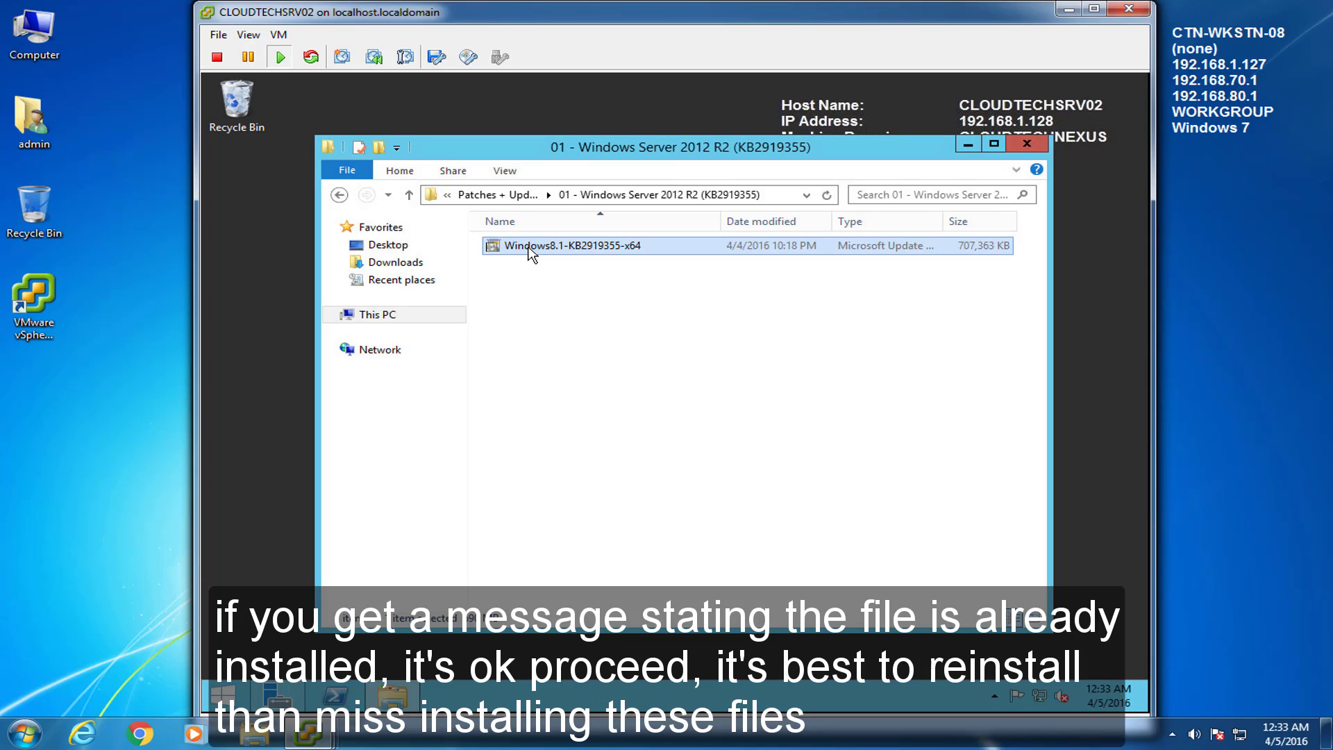
double_click(530, 247)
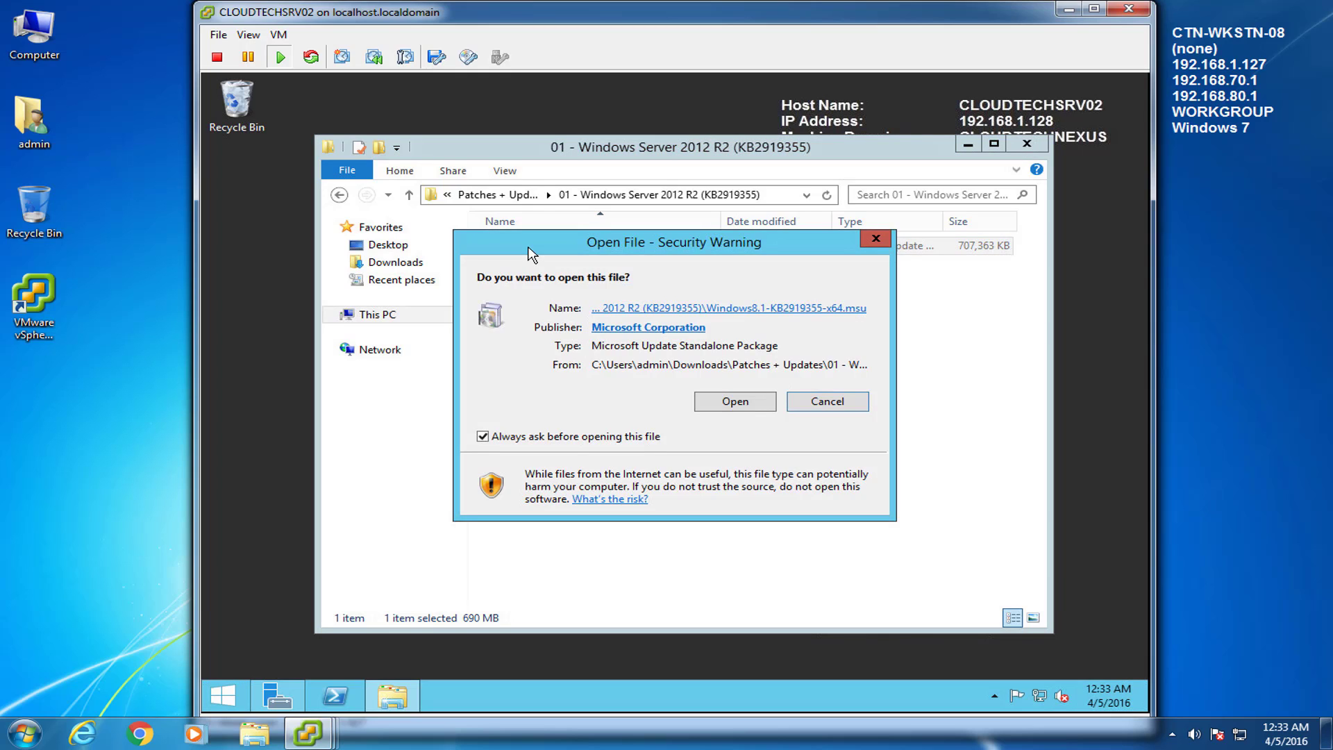
left_click(736, 401)
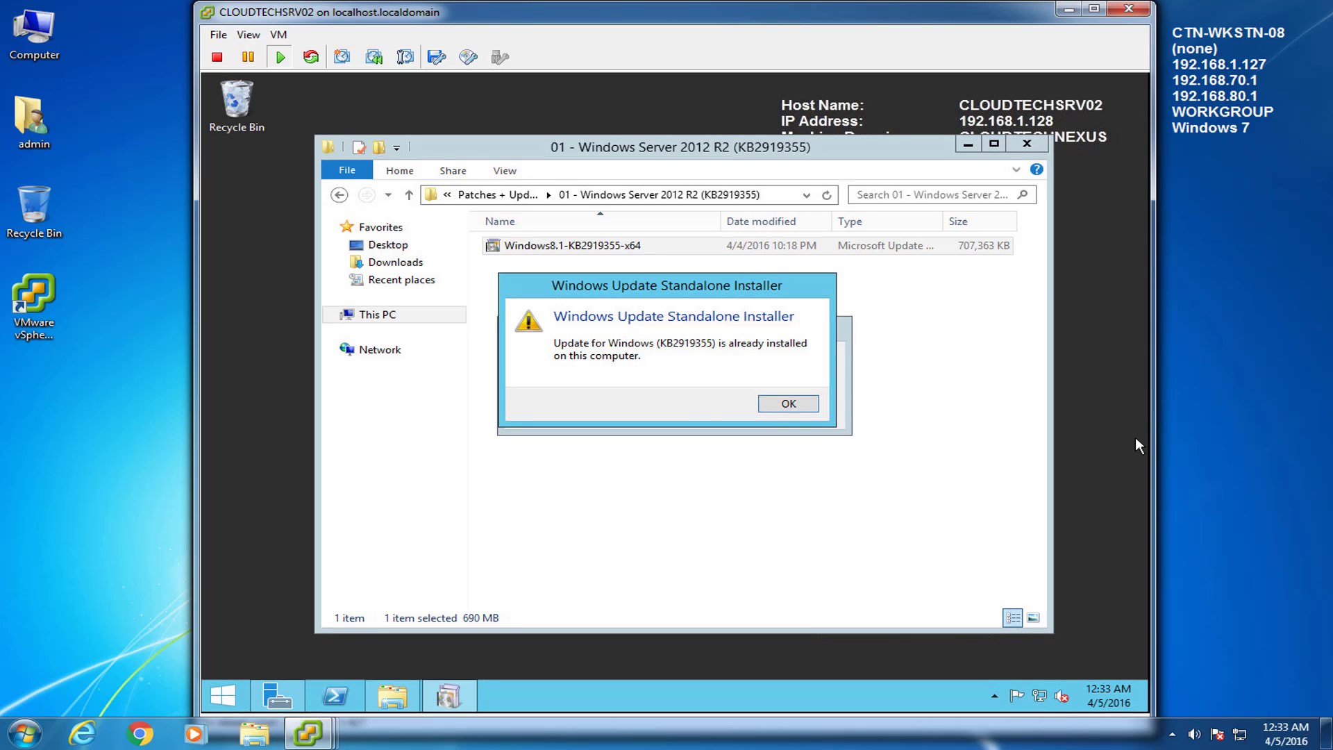
left_click(790, 405)
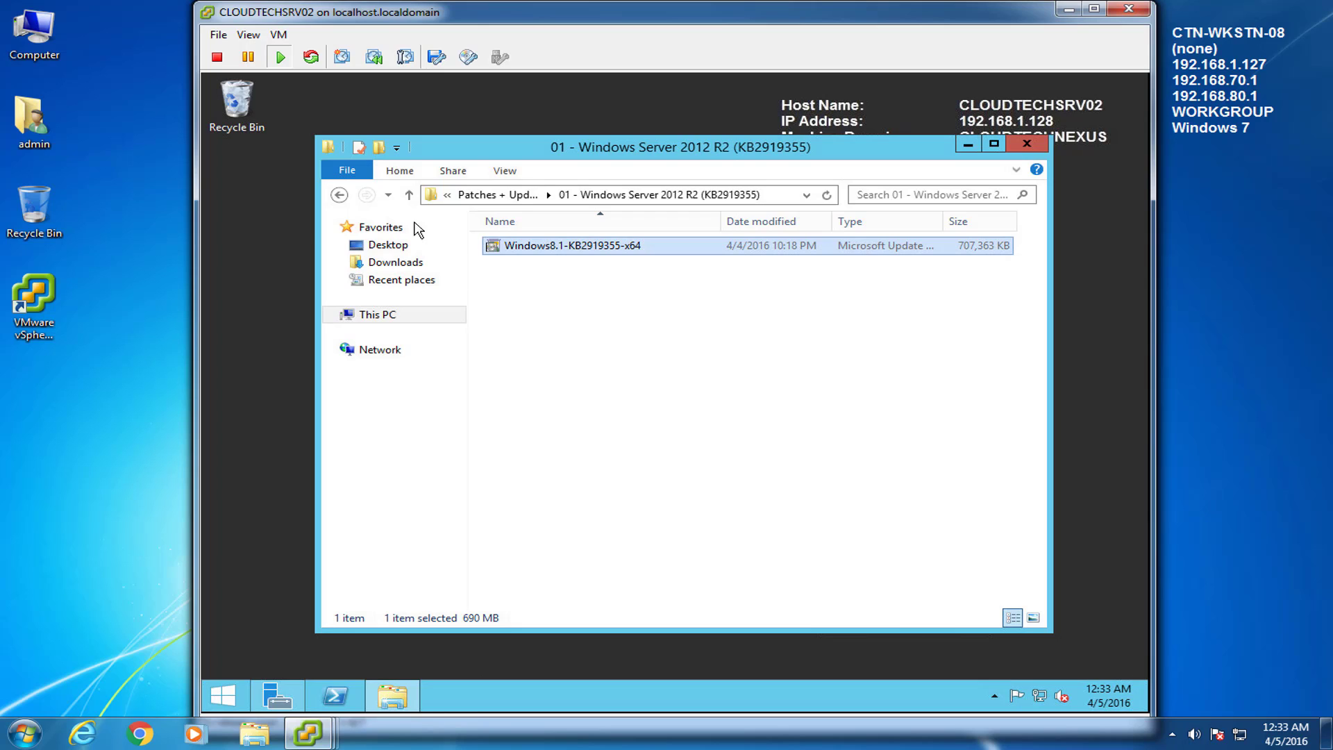
left_click(339, 195)
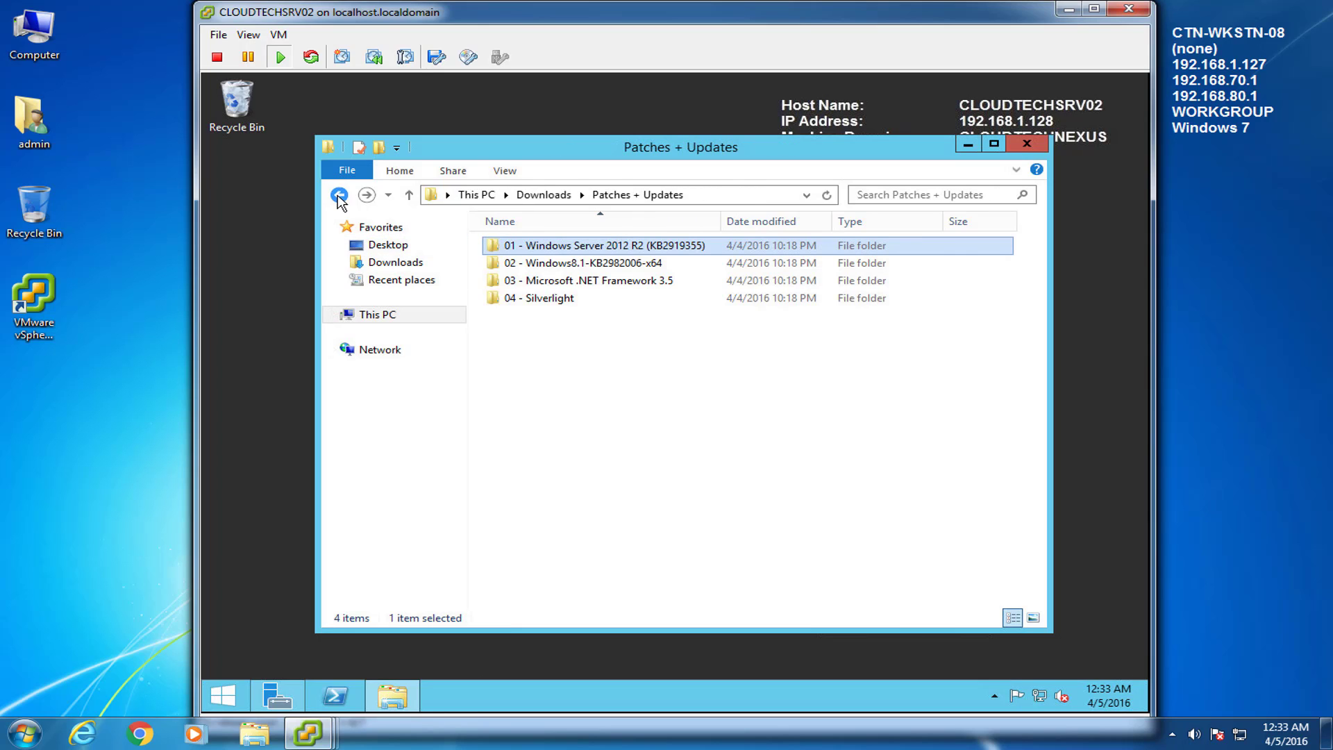
Step: Install update KB2982006 from its folder in Patches + Updates
left_click(1244, 585)
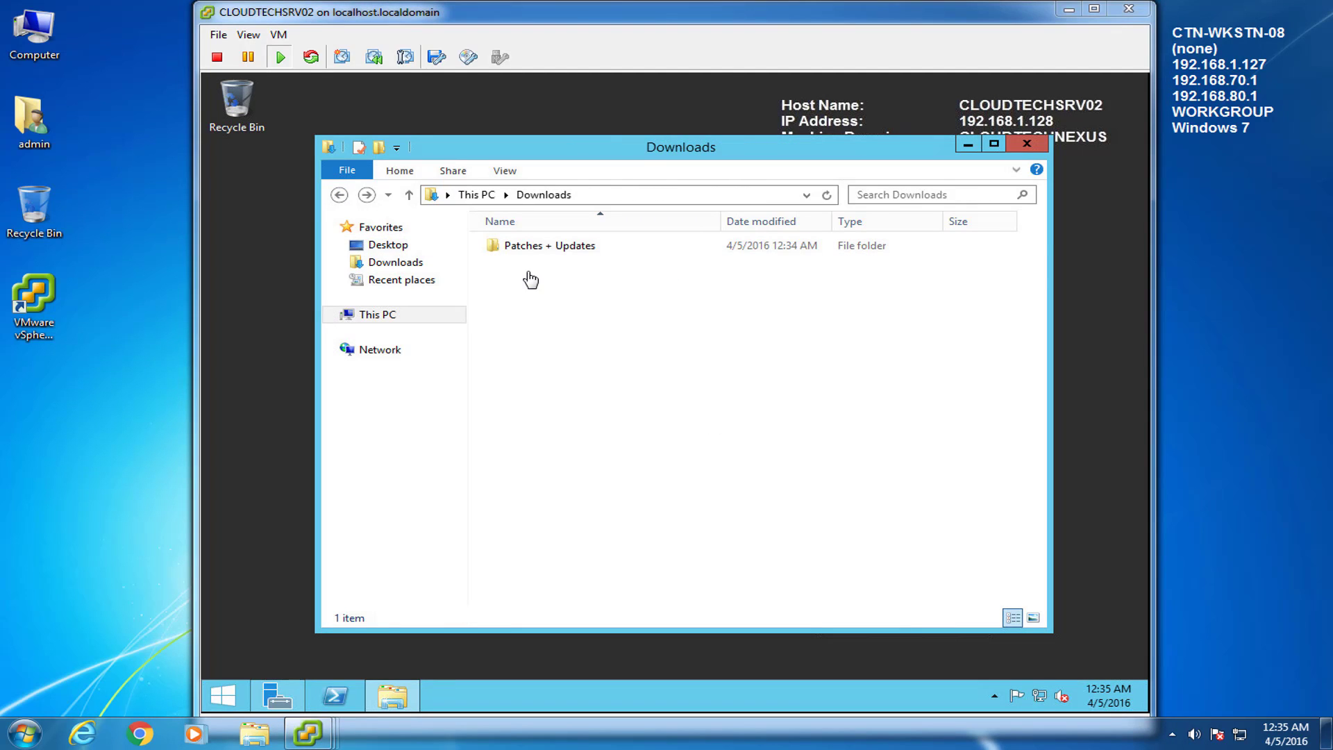
left_click(523, 255)
double_click(517, 254)
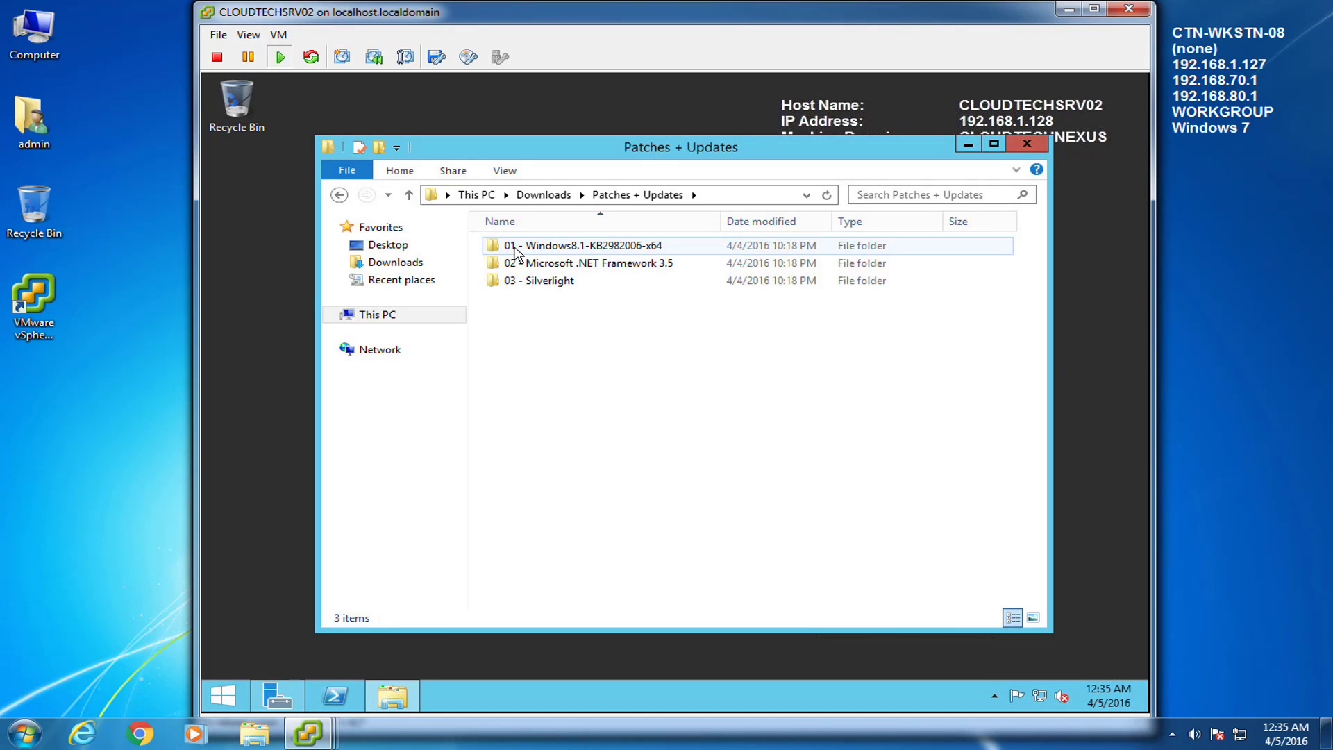
left_click(528, 251)
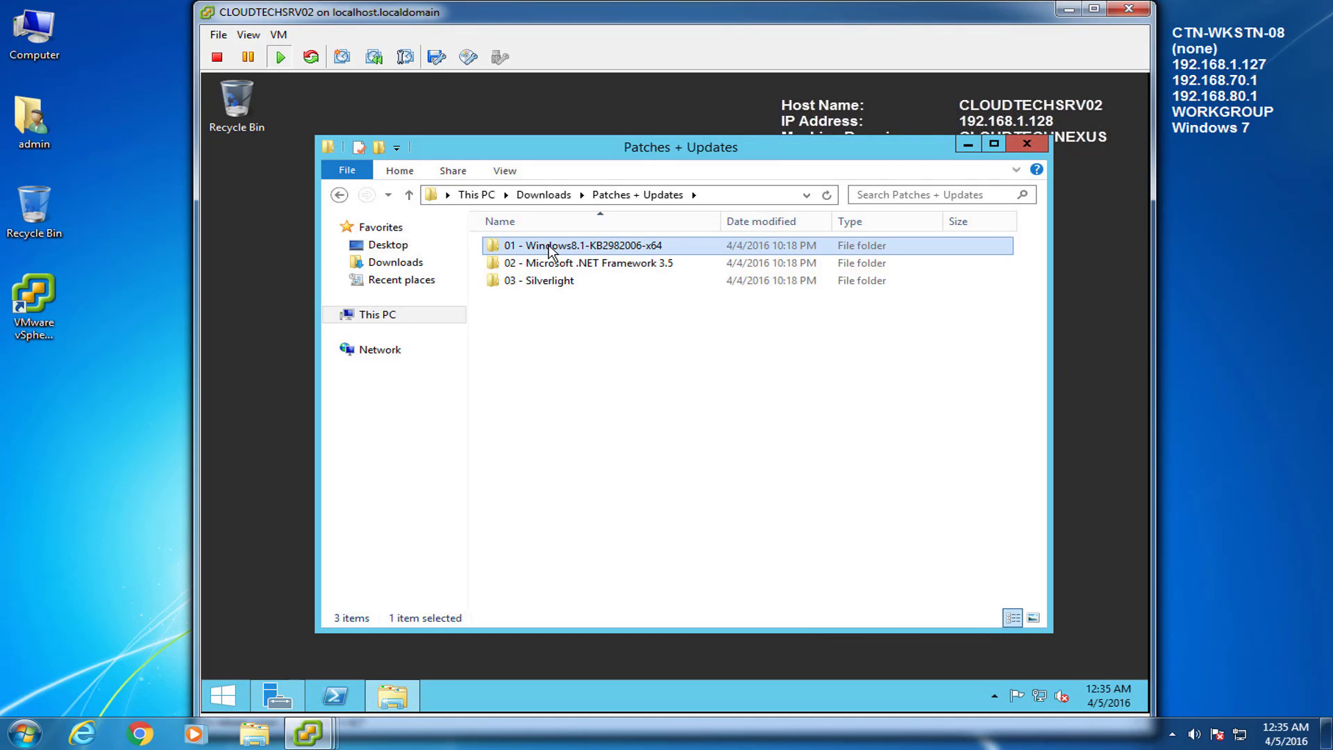
double_click(550, 250)
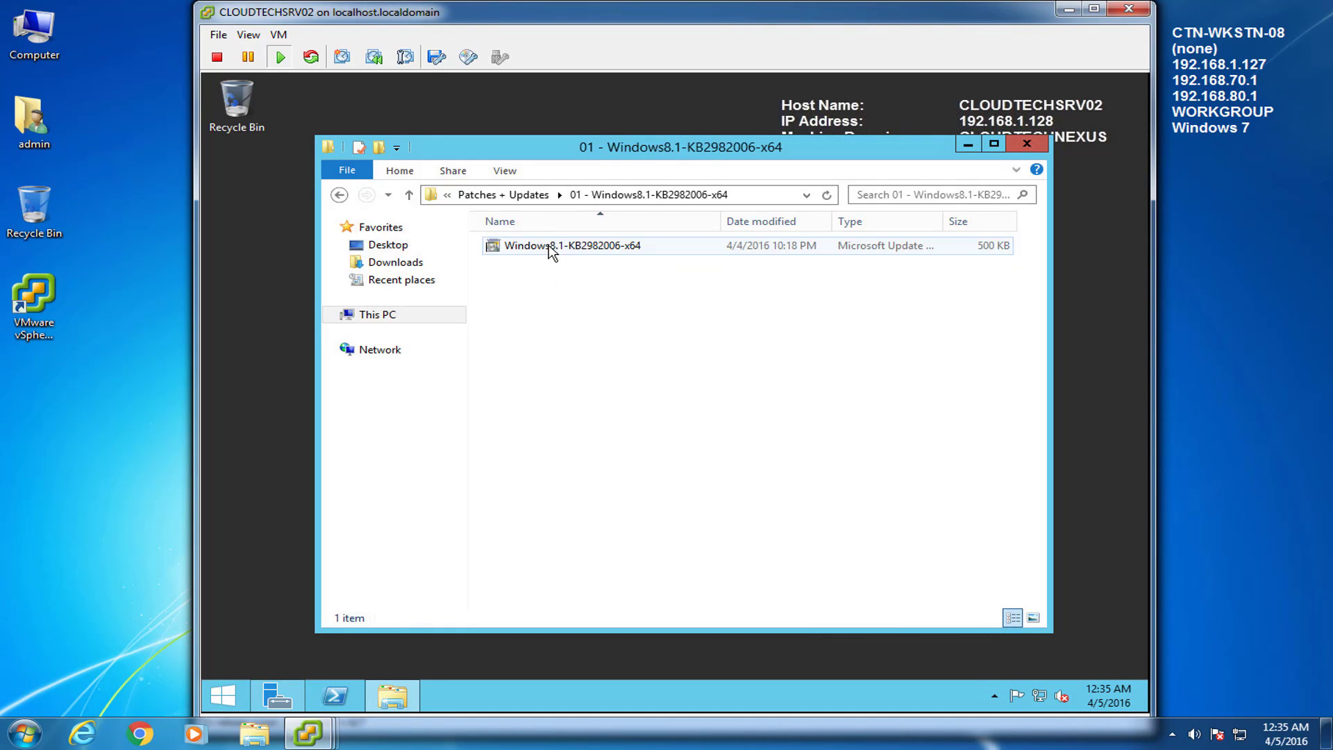
double_click(550, 250)
left_click(737, 400)
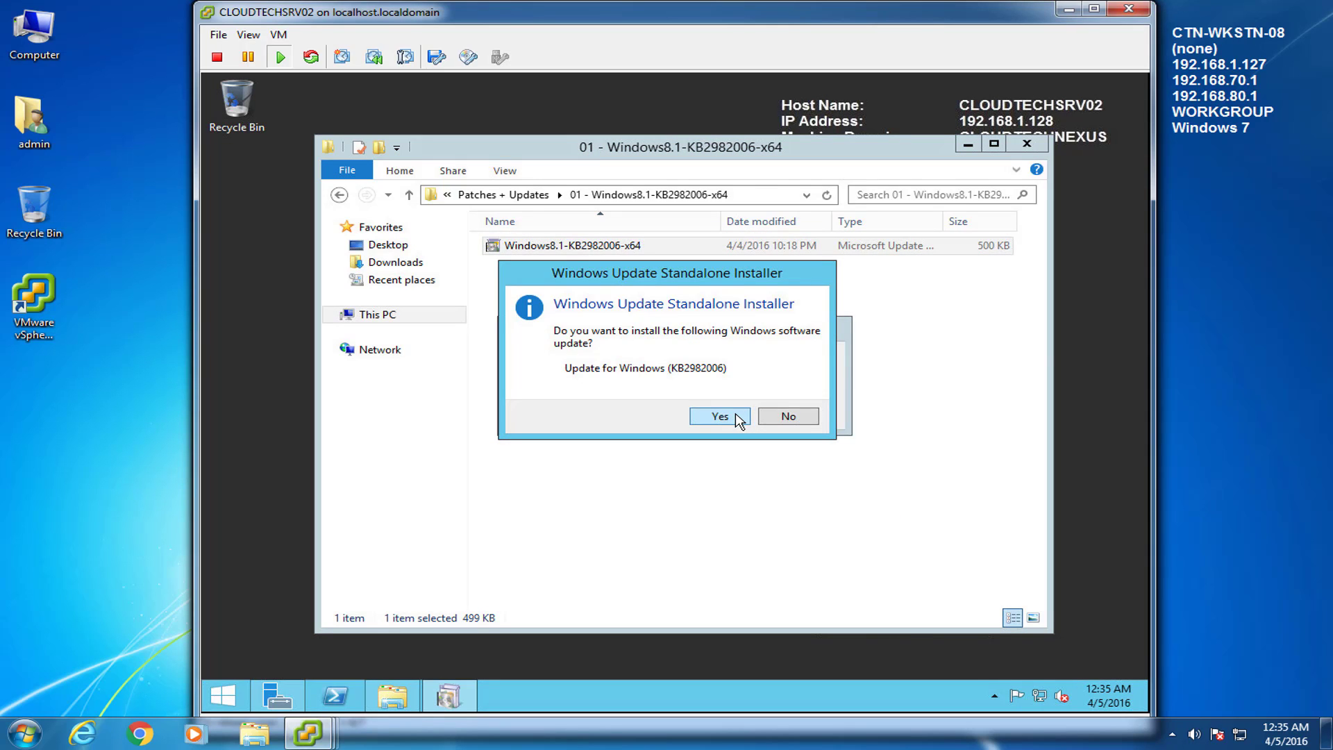
left_click(733, 416)
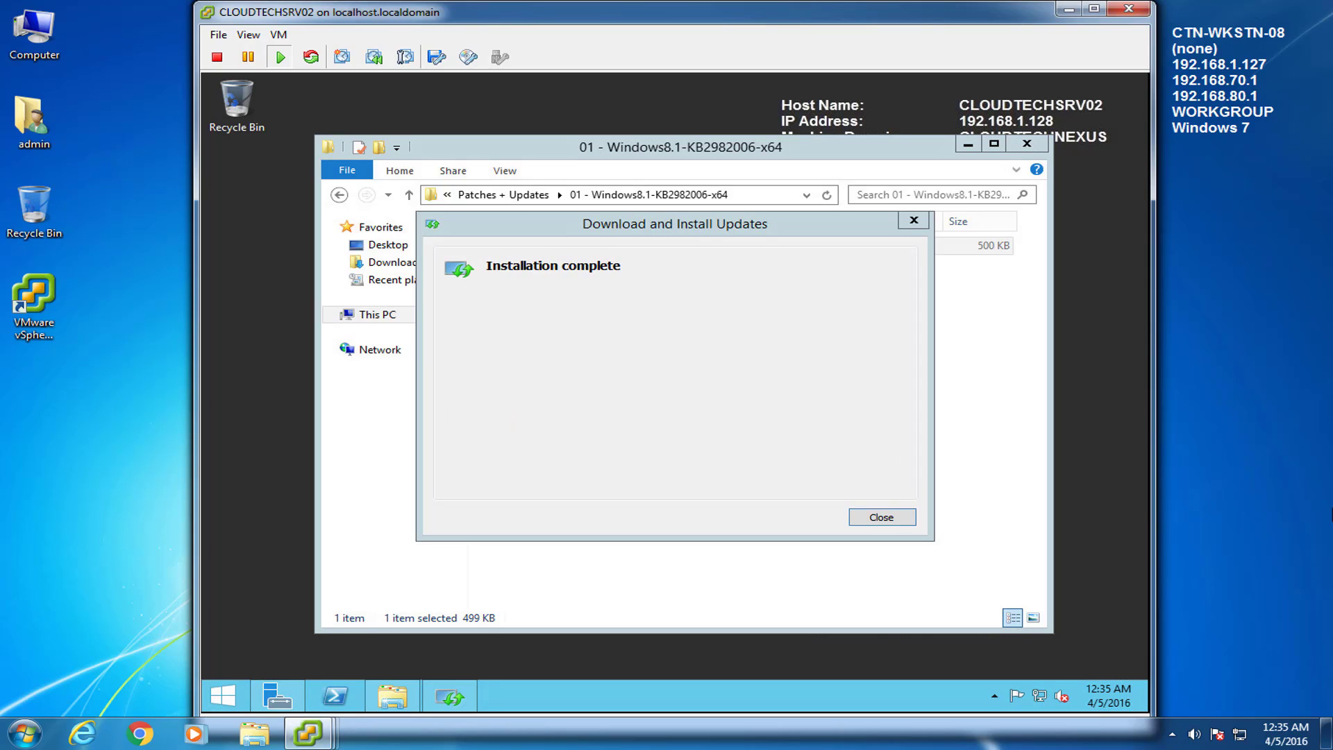
left_click(891, 522)
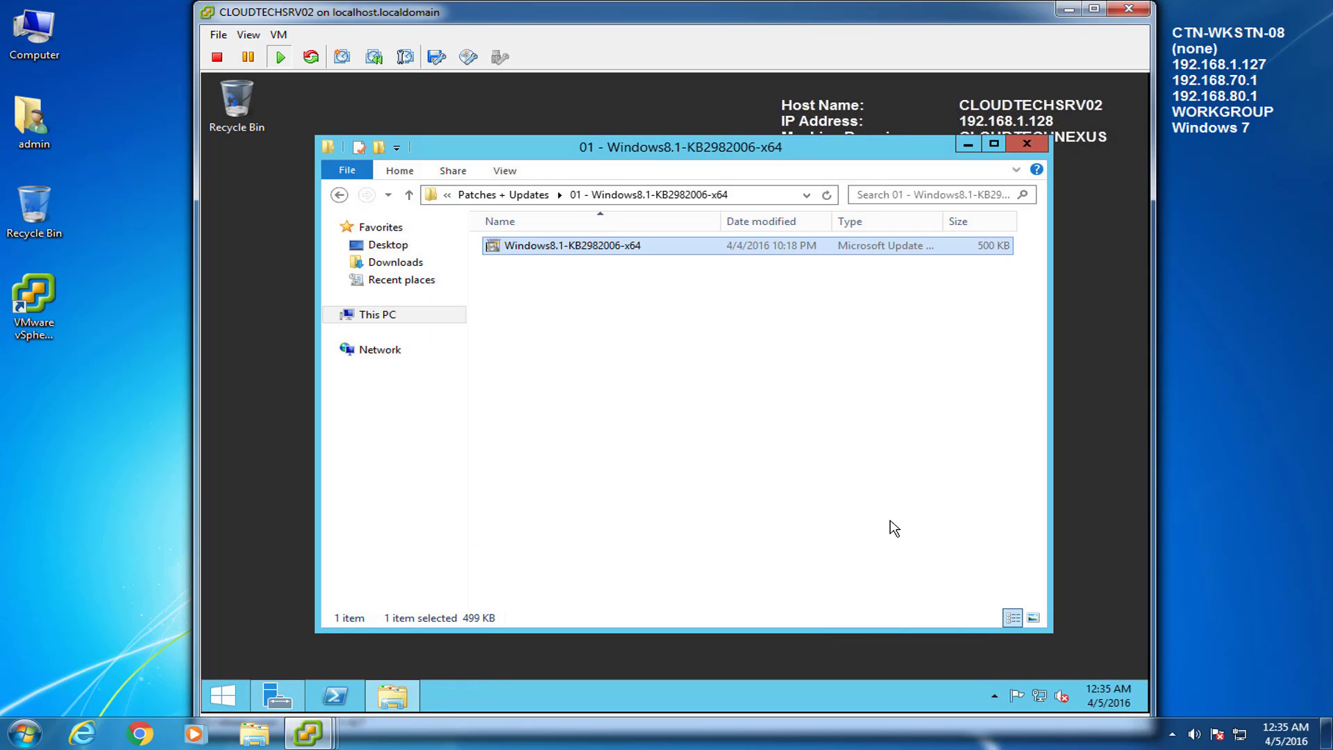
left_click(338, 194)
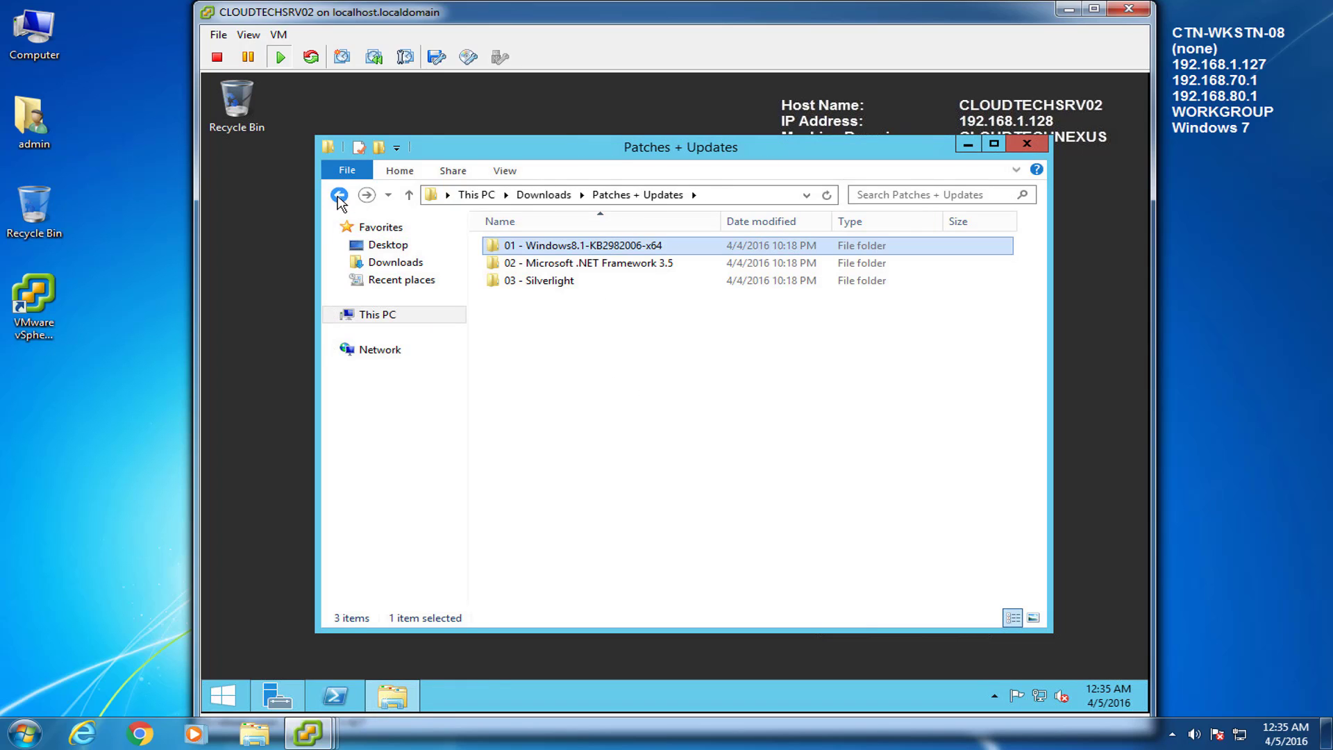
Step: Open the 02 - Microsoft .NET Framework 3.5 folder and run dotNetFx35setup with elevation allowed
left_click(568, 265)
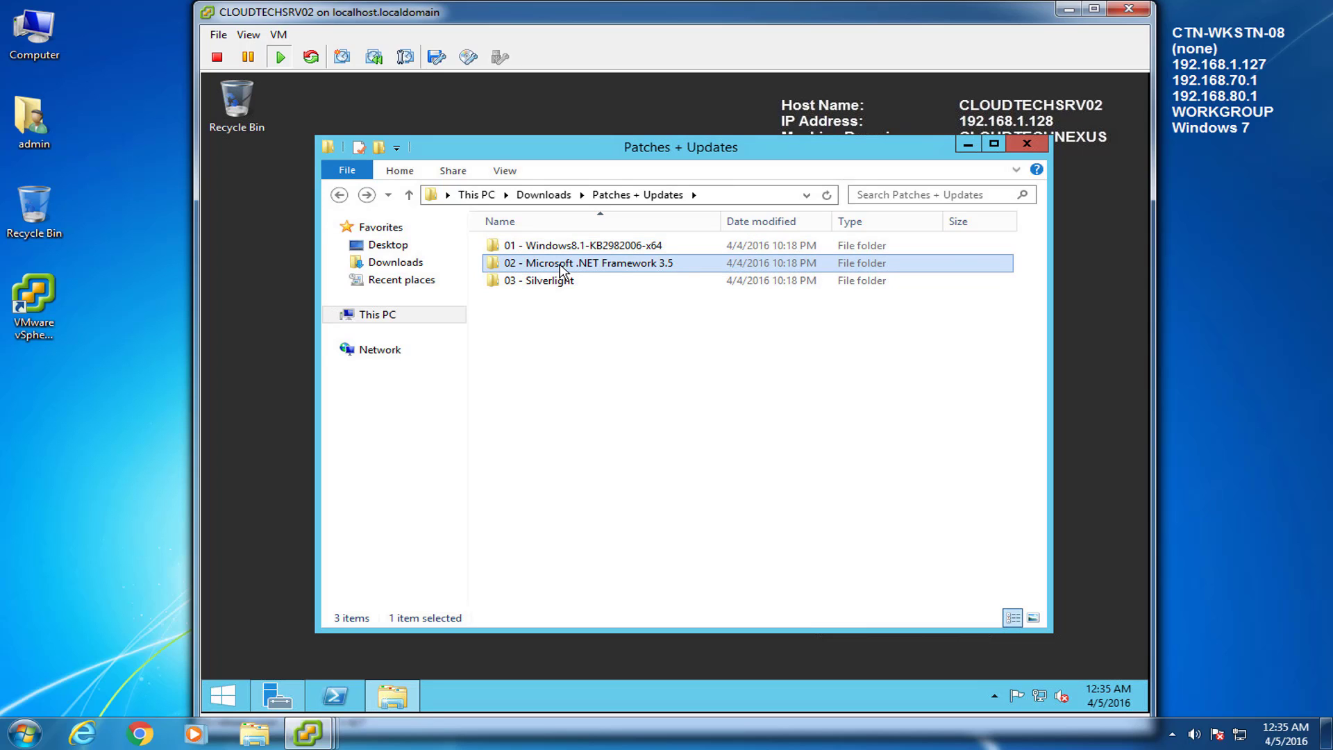
double_click(561, 269)
double_click(531, 254)
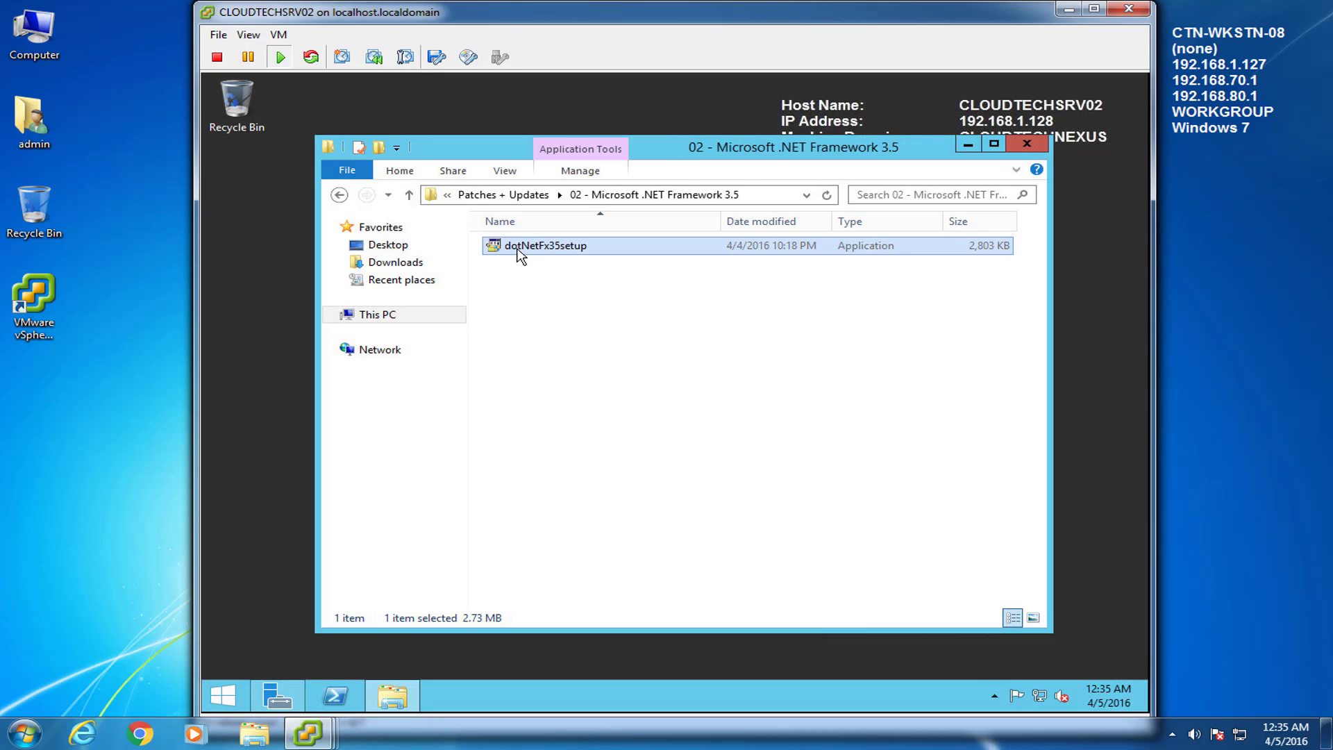
left_click(755, 418)
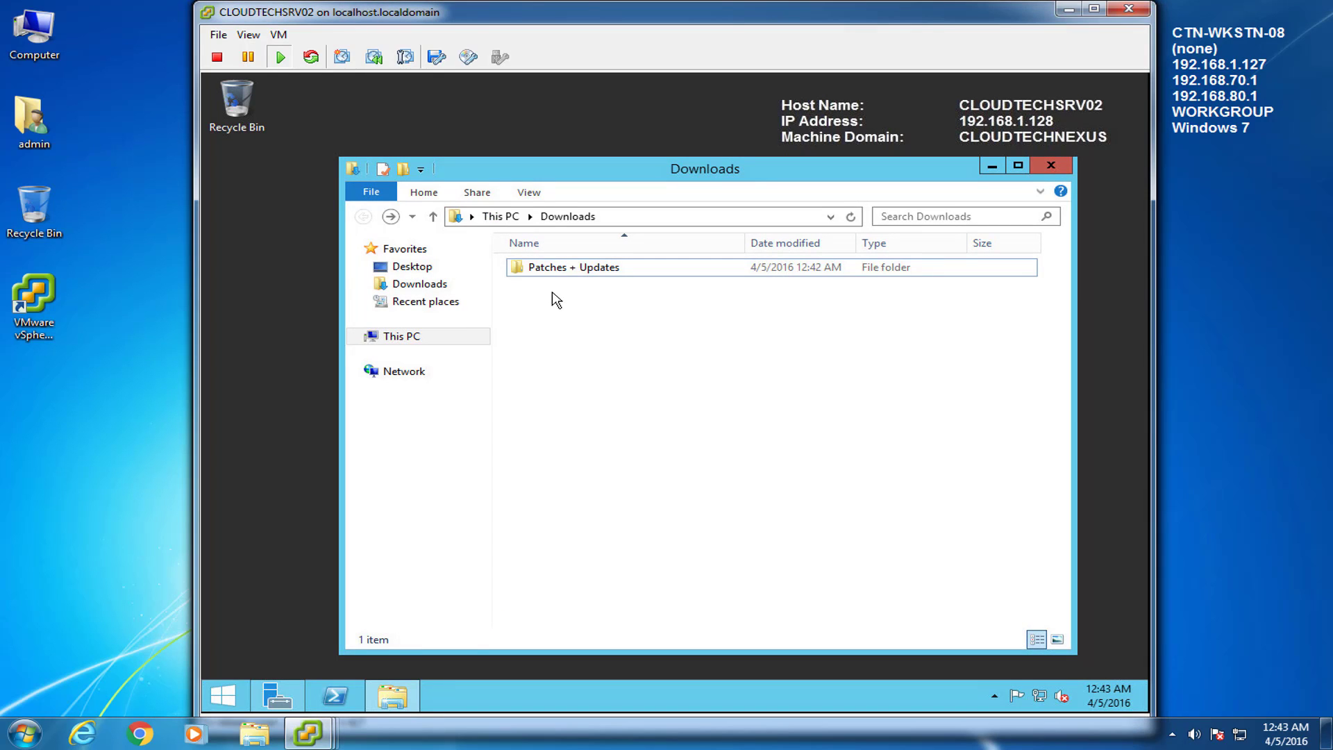
Step: Launch the Silverlight_x64 installer from the 02 - Silverlight folder and allow it to run
left_click(561, 274)
double_click(563, 274)
left_click(569, 291)
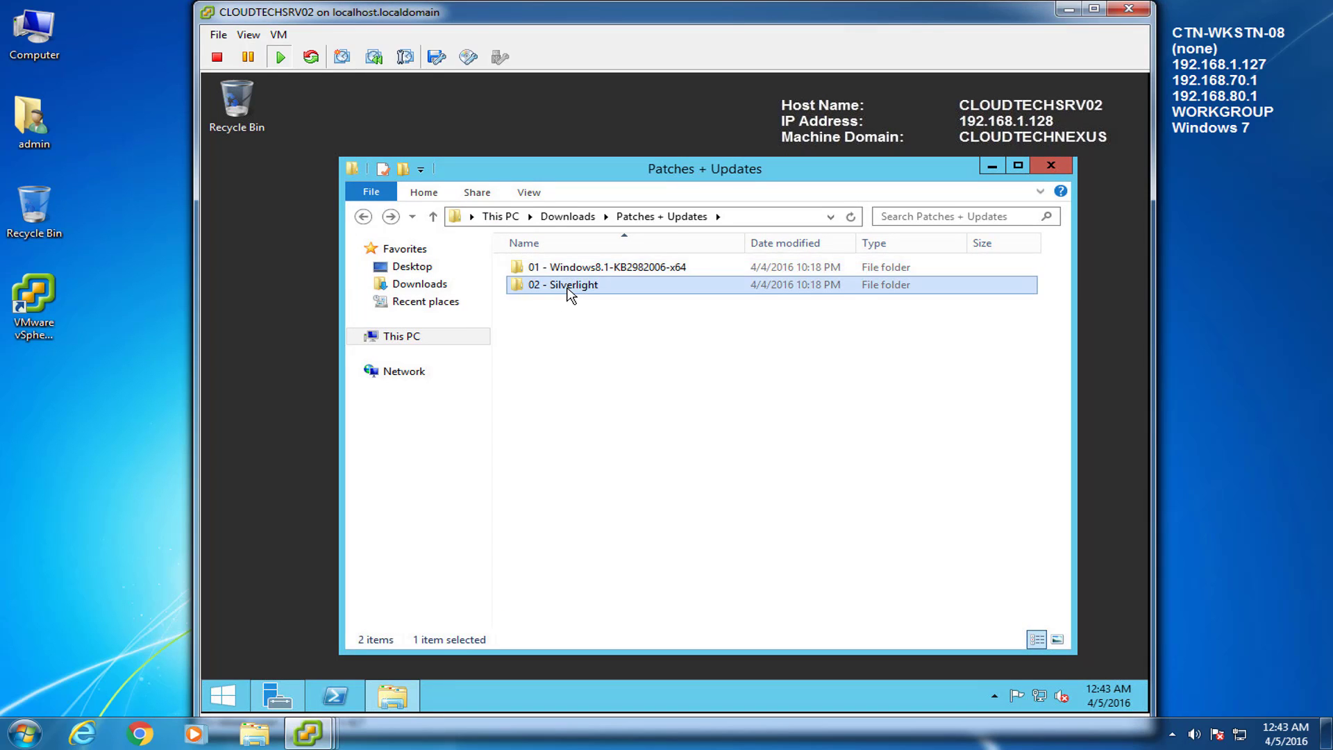
double_click(569, 290)
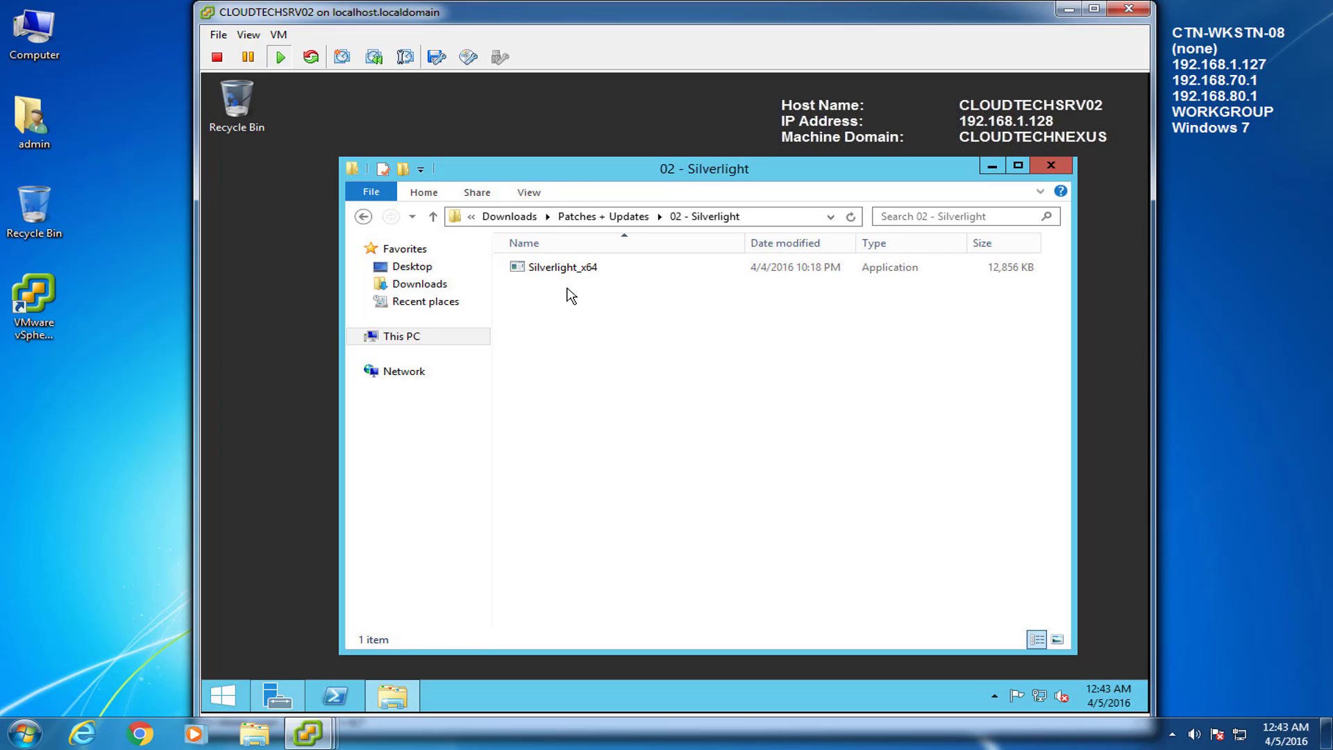
left_click(547, 269)
double_click(547, 269)
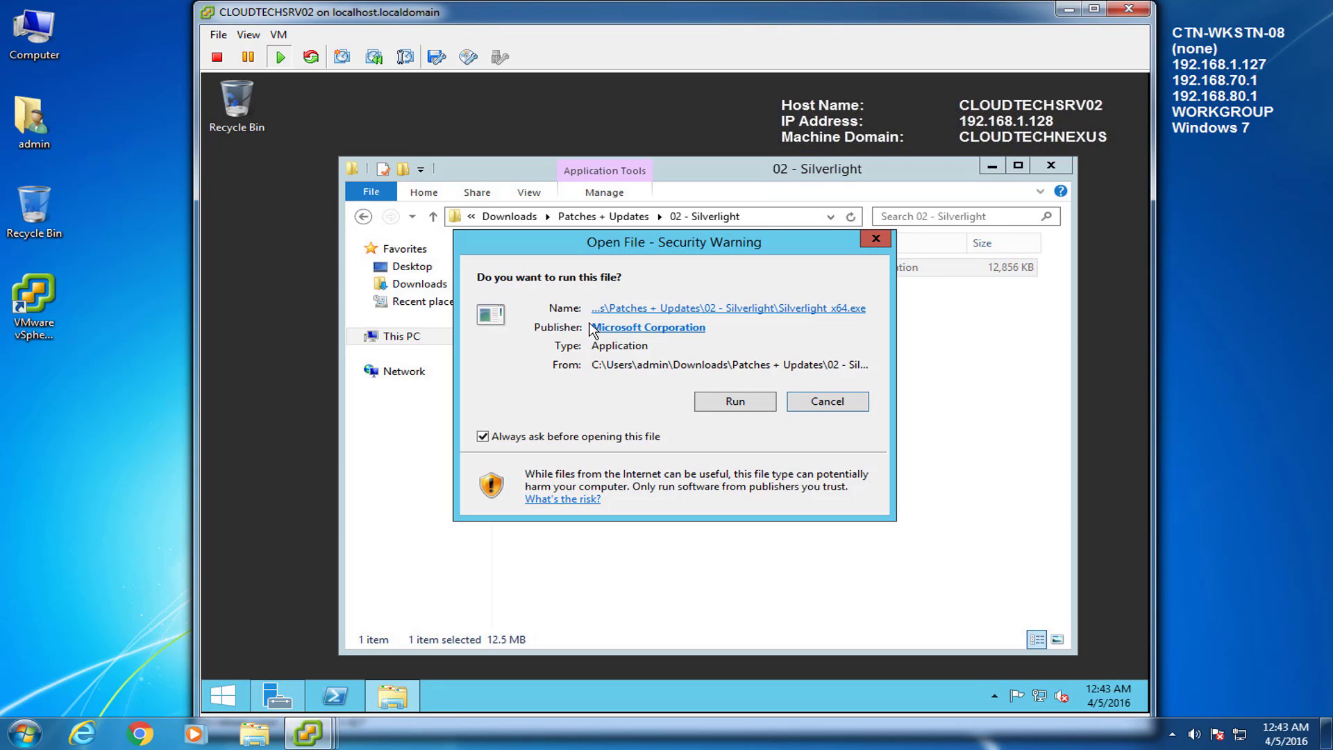
left_click(735, 403)
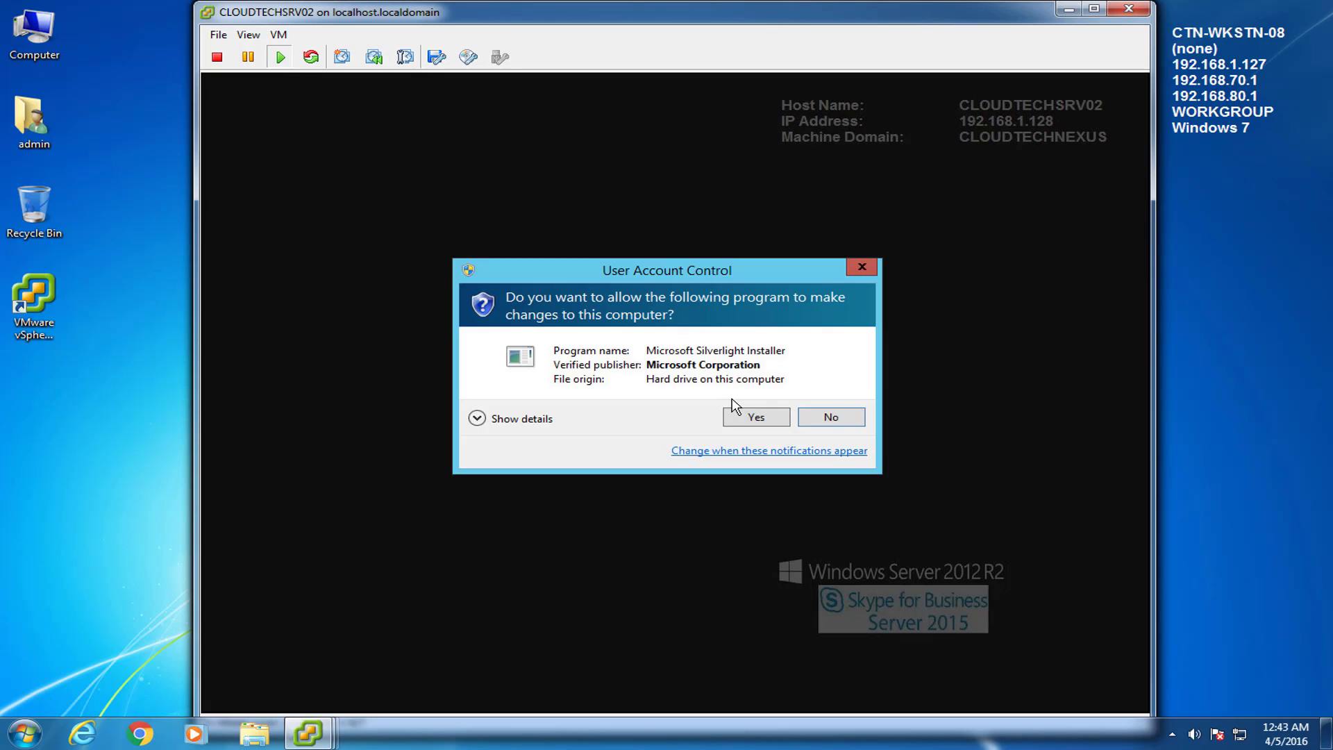
left_click(740, 417)
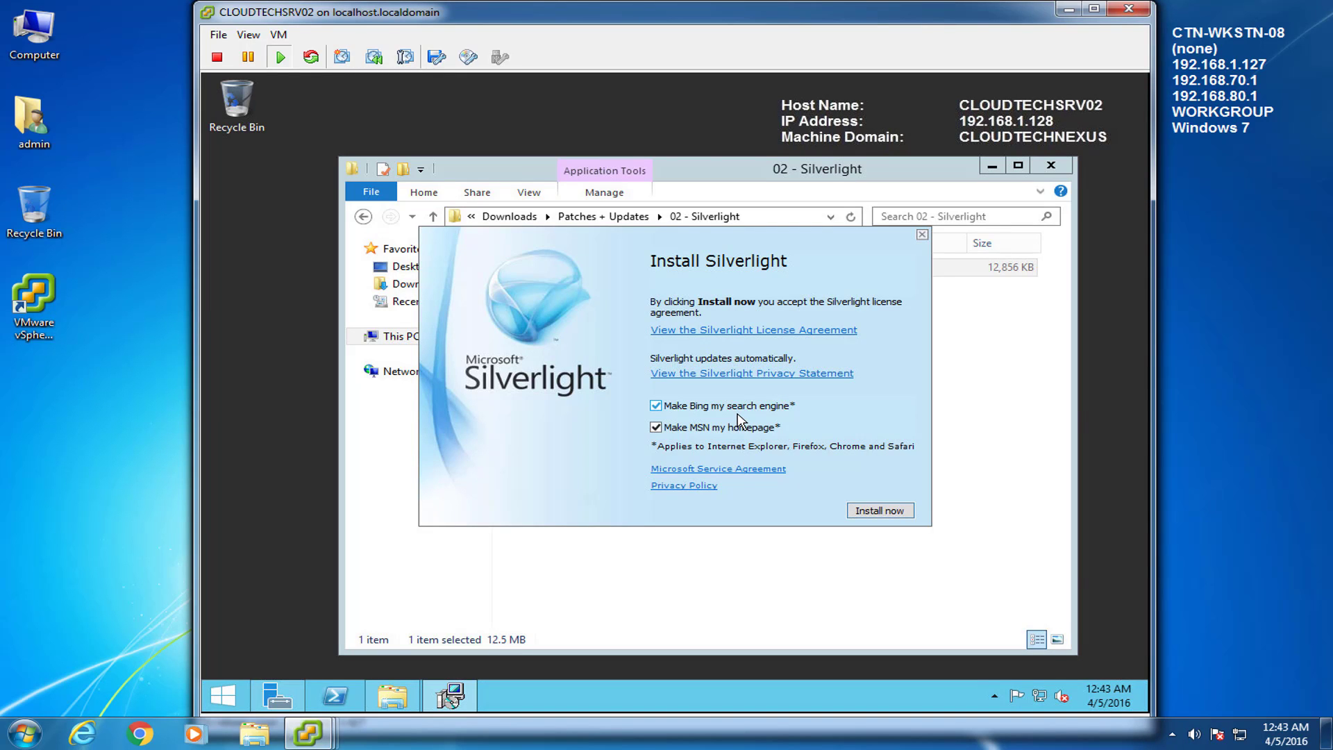
Step: Install Silverlight with the Bing, MSN and Microsoft Update options unchecked
left_click(656, 406)
left_click(656, 428)
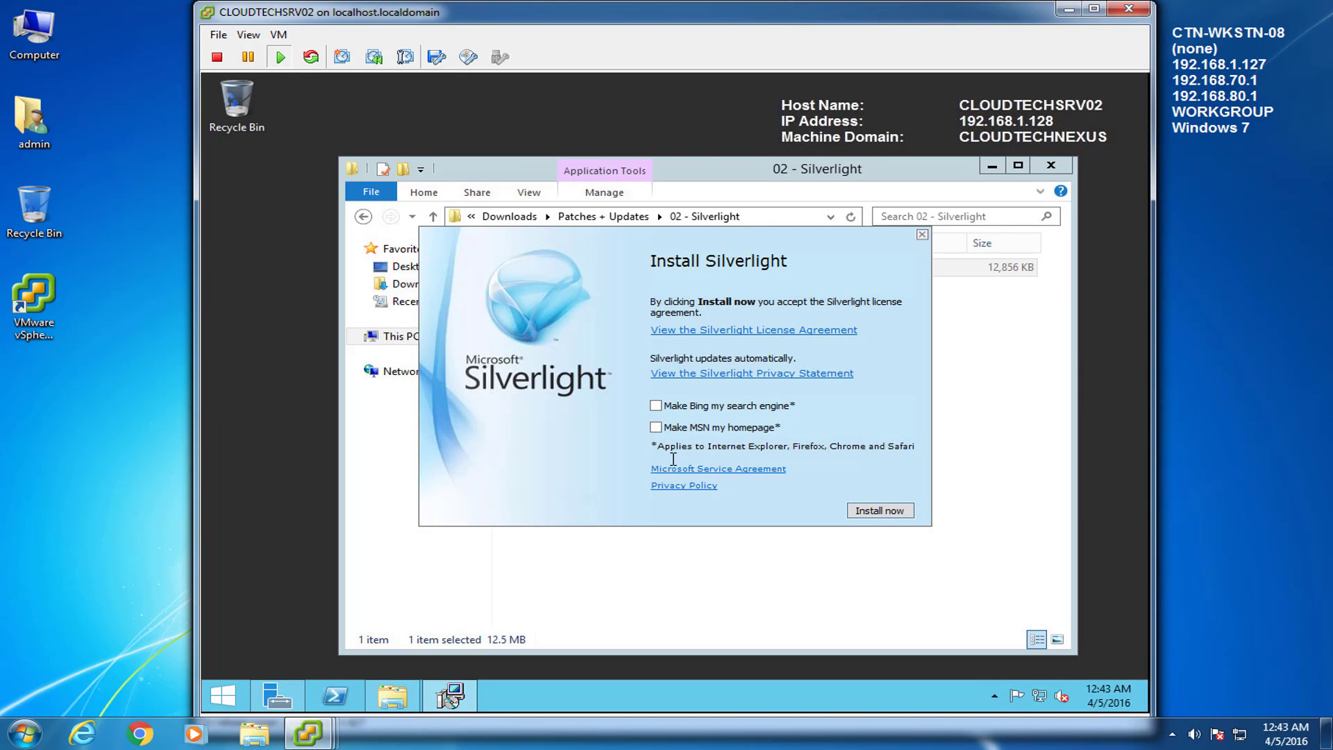
left_click(881, 511)
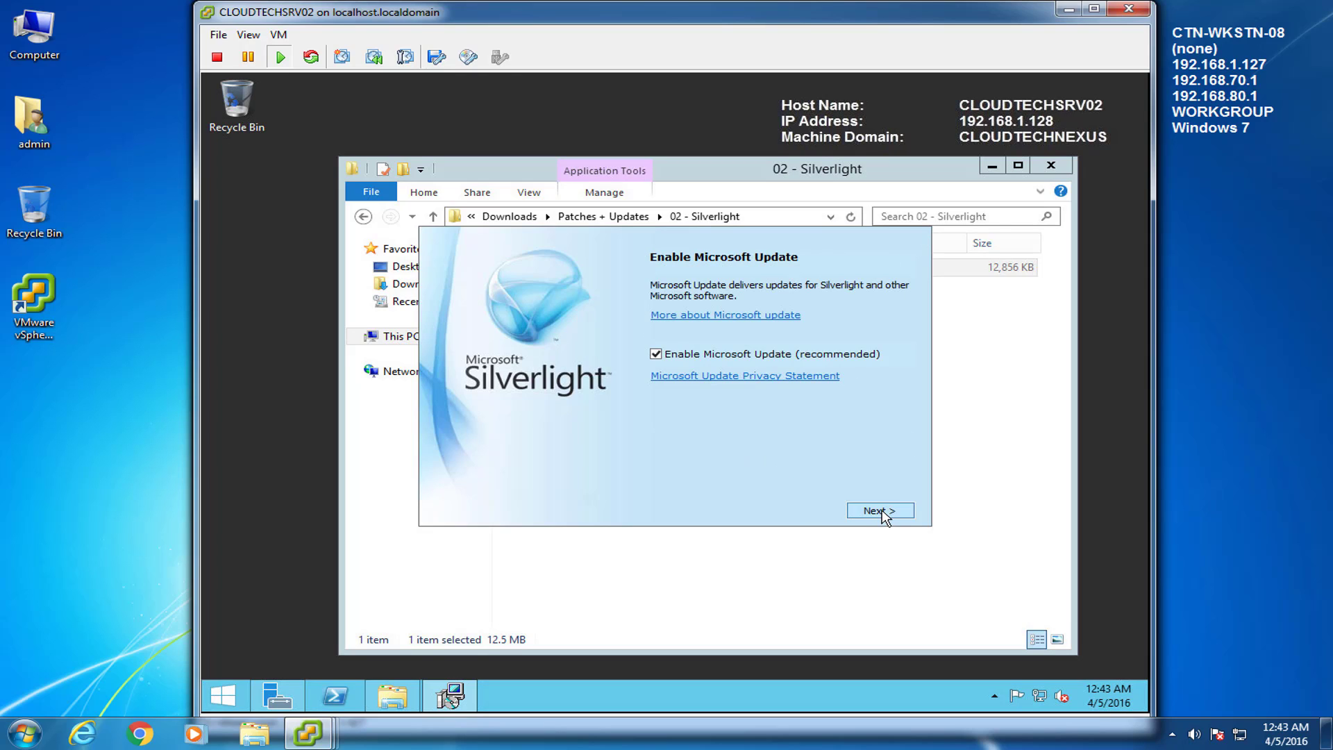
left_click(656, 354)
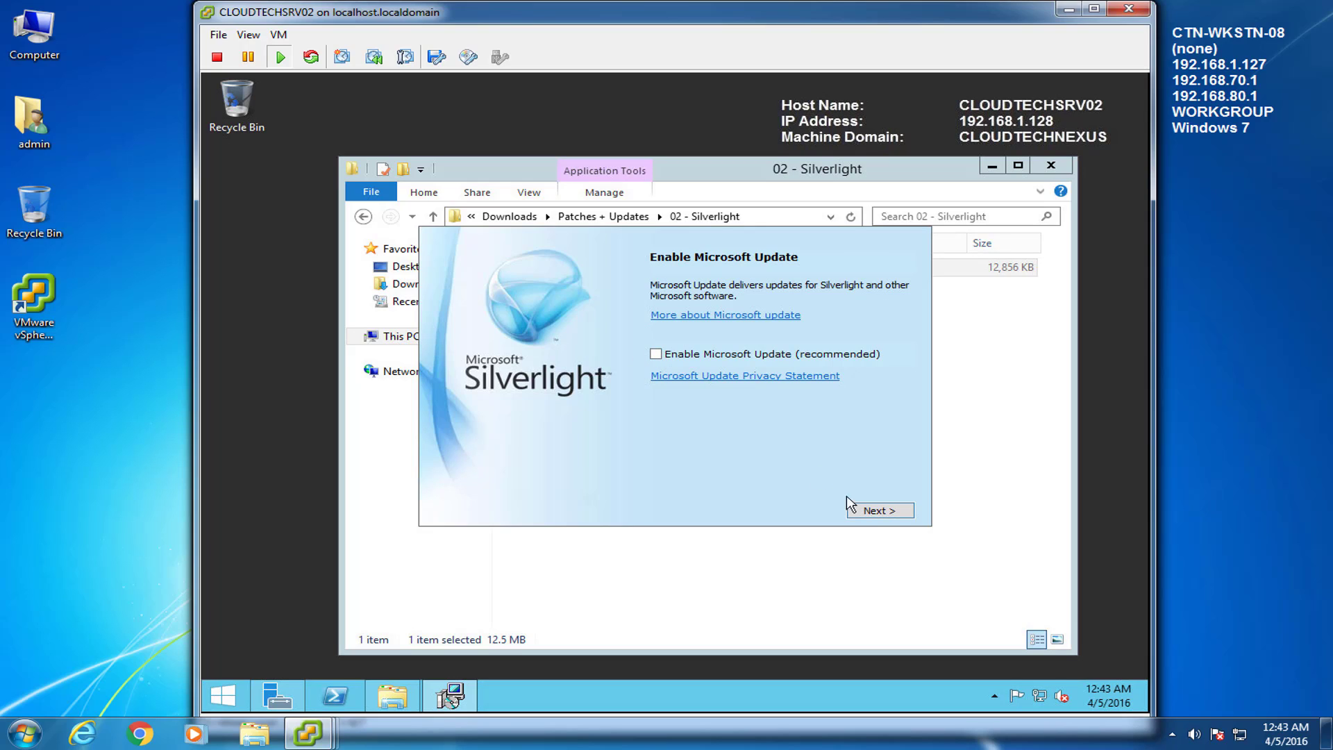
left_click(880, 513)
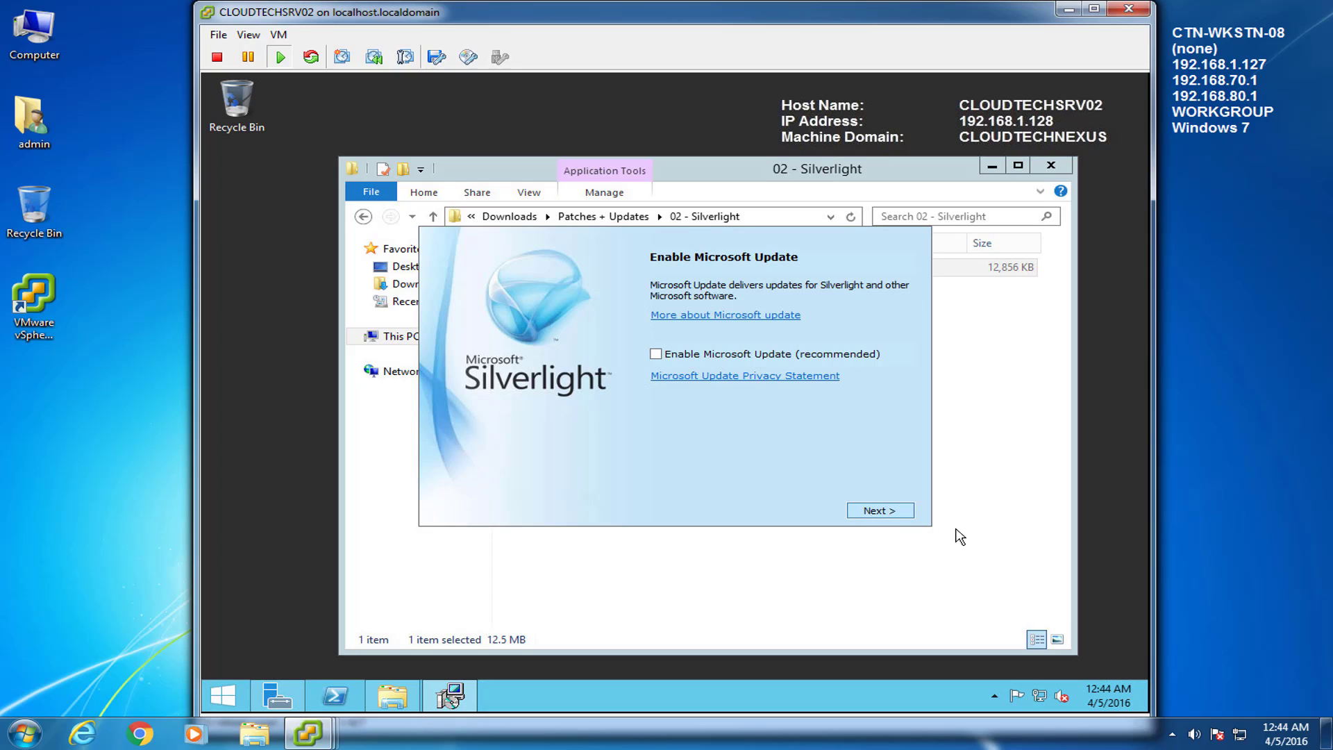
Step: Close the File Explorer window, returning to the server desktop
left_click(875, 515)
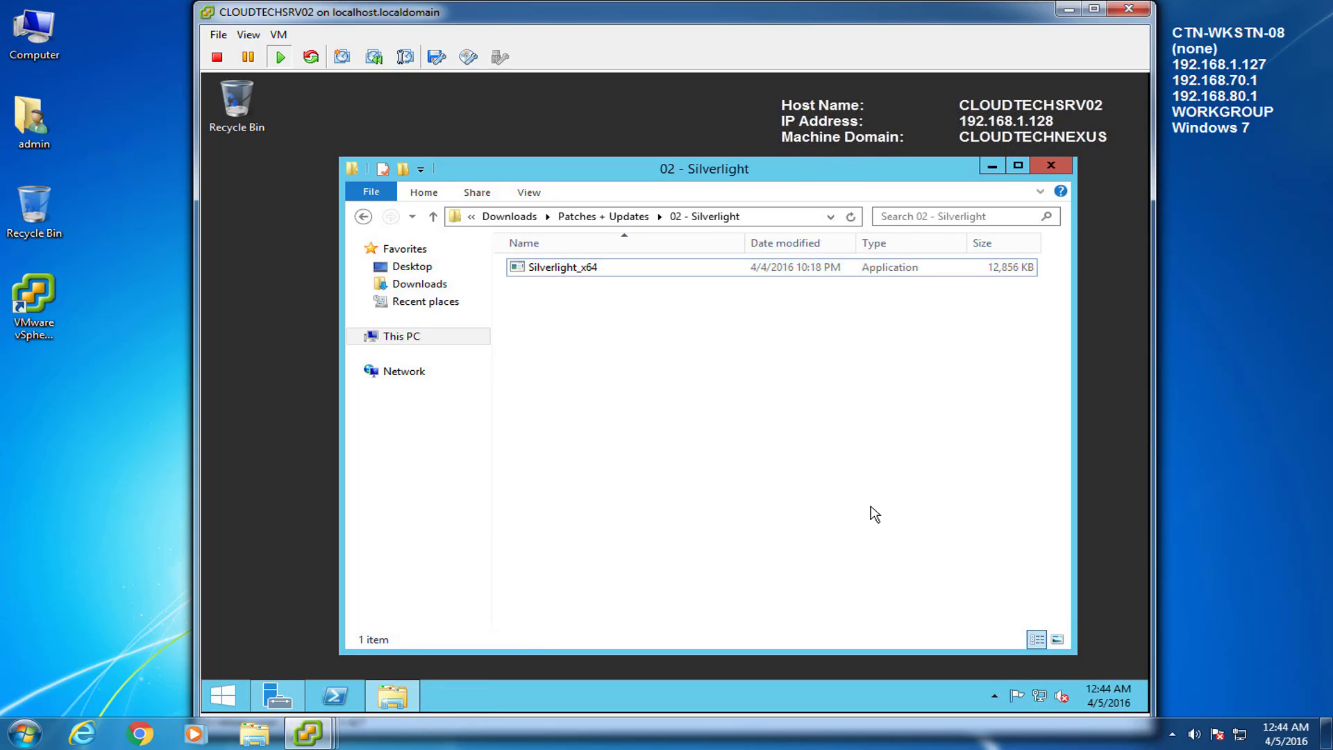
left_click(362, 217)
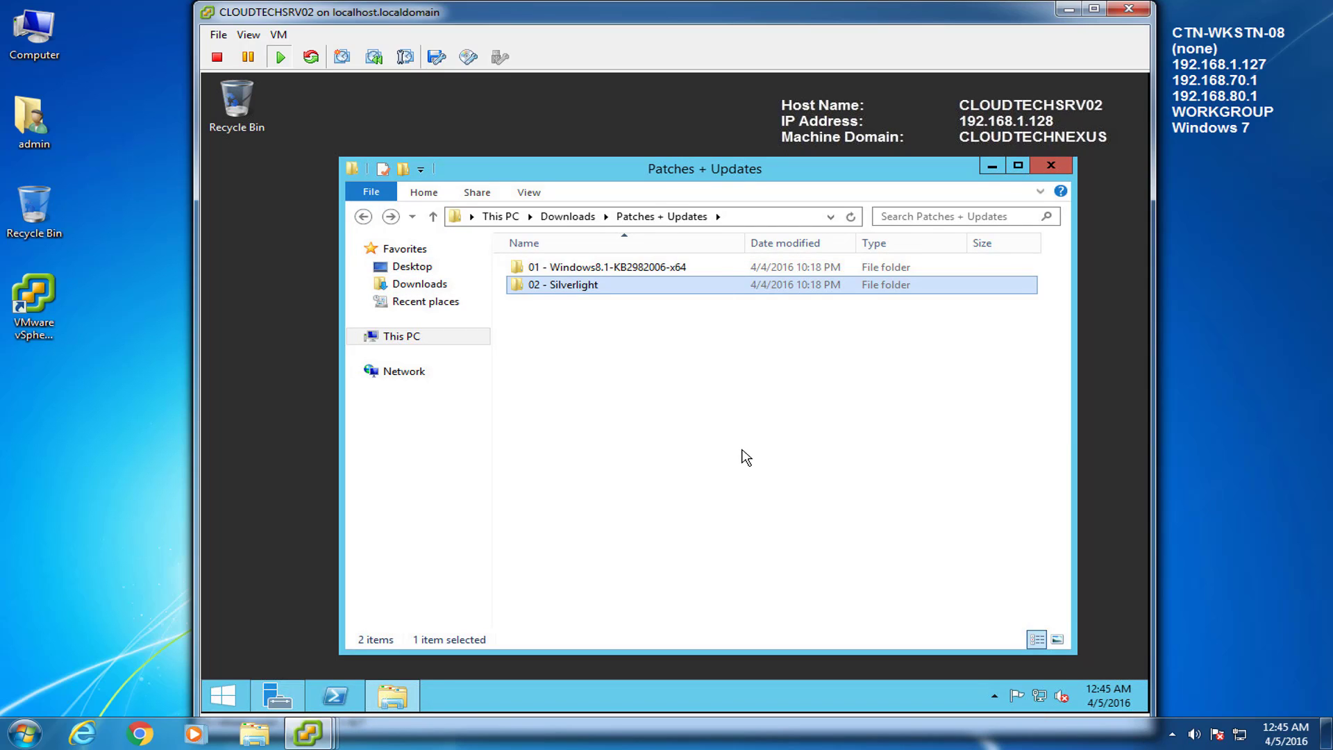
left_click(1051, 165)
left_click(693, 366)
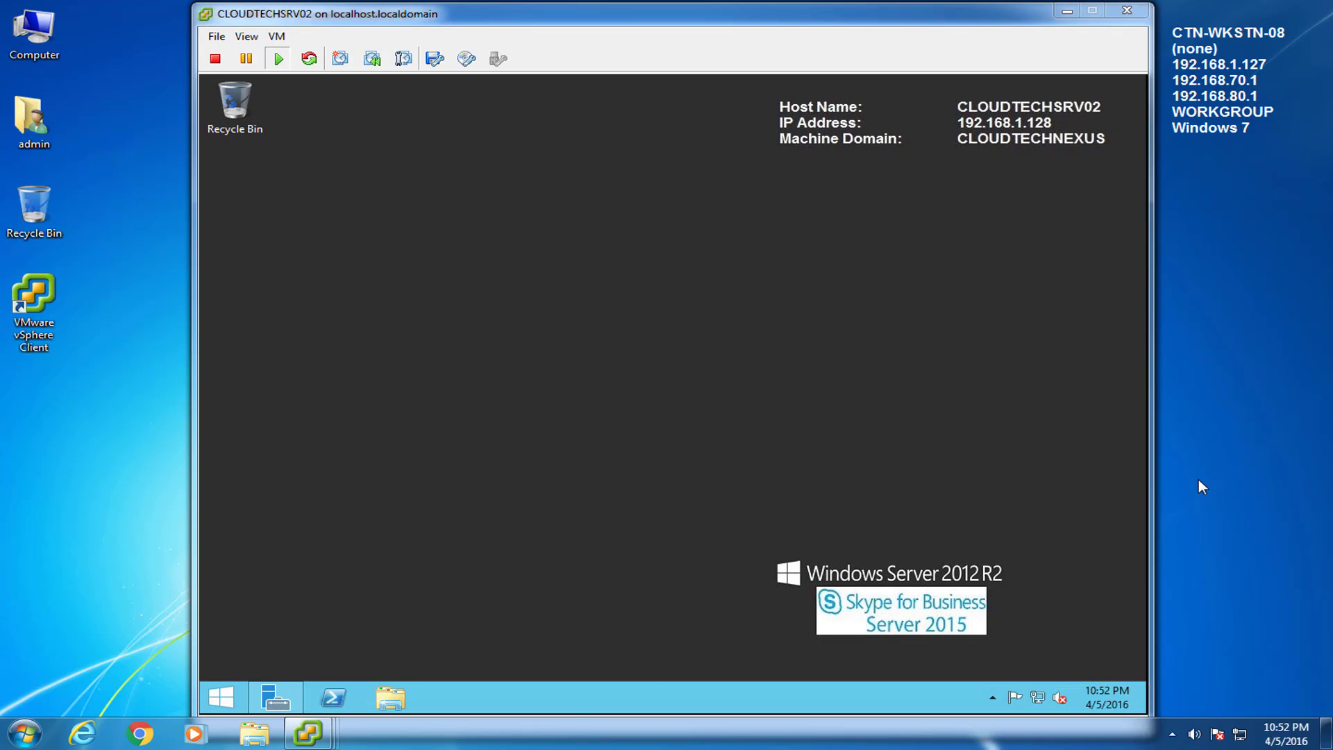
Step: Open Edit Settings for the CLOUDTECHSRV02 virtual machine in the vSphere inventory
mouse_move(307, 733)
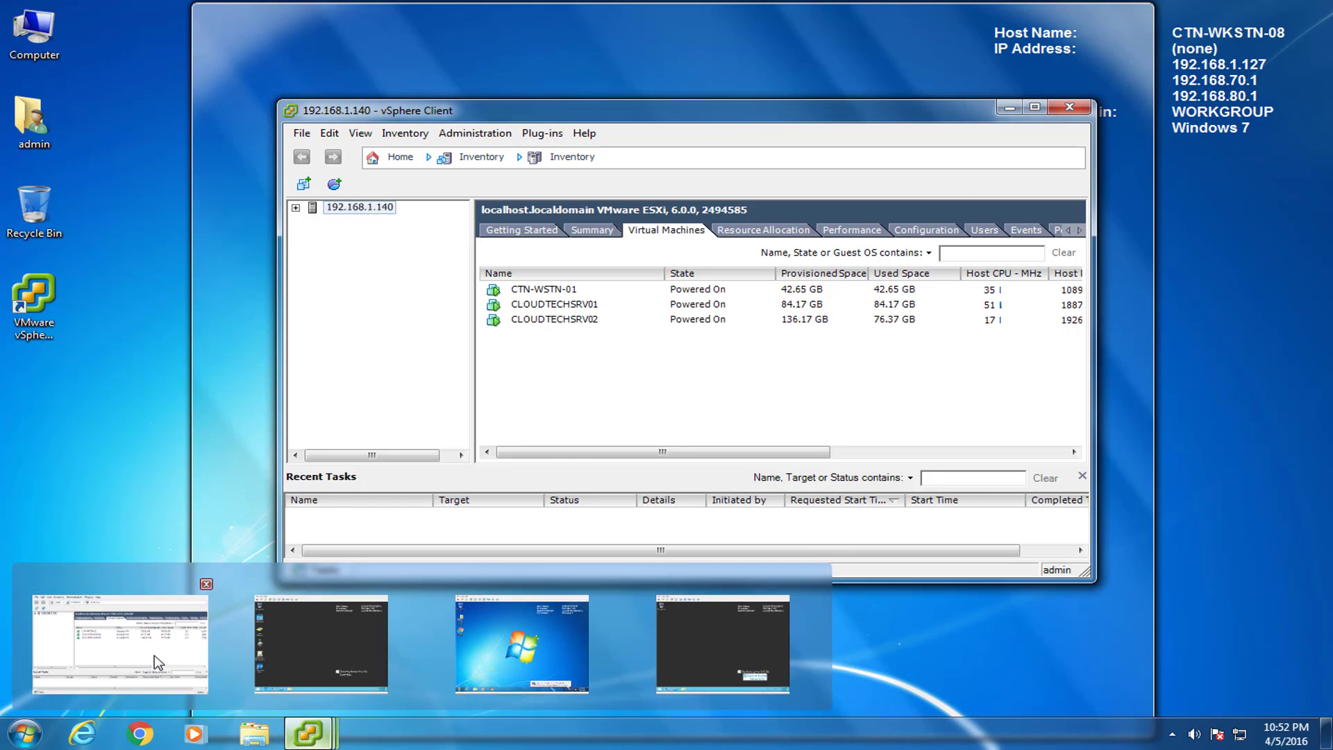
left_click(154, 656)
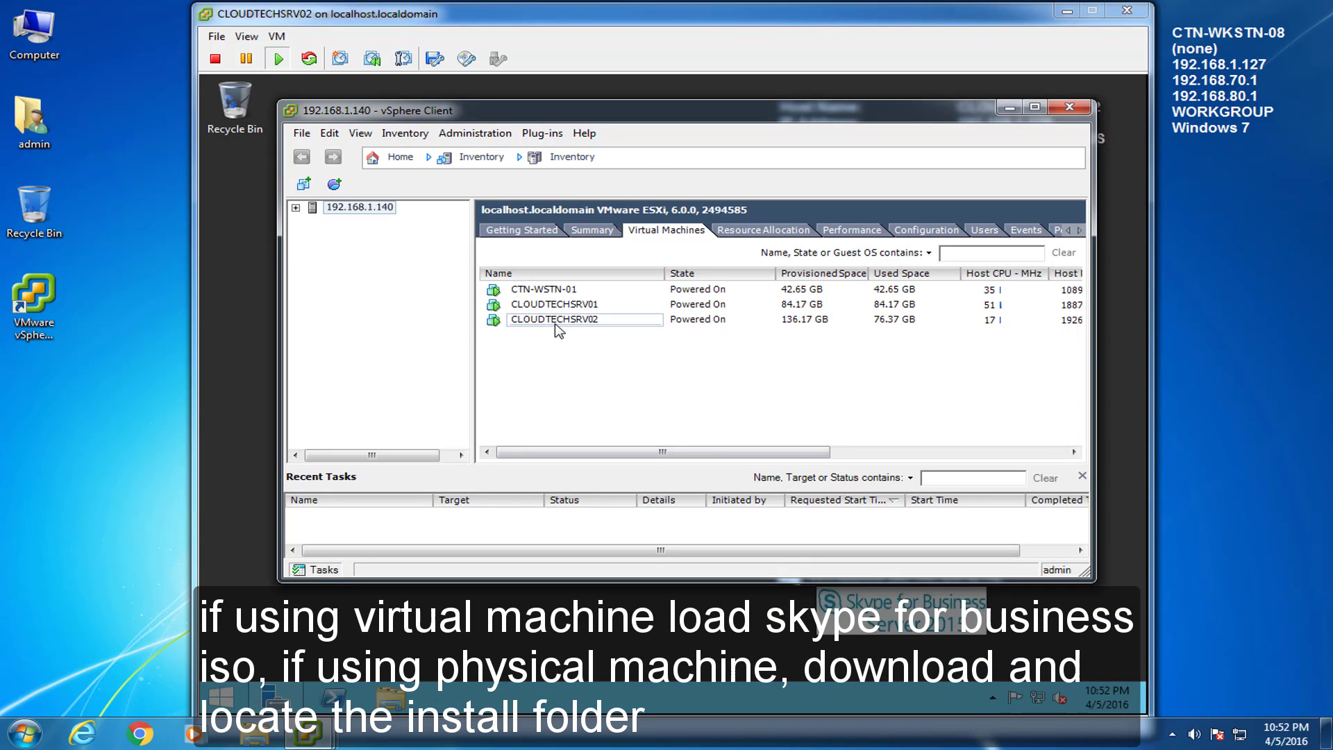
left_click(556, 322)
right_click(548, 325)
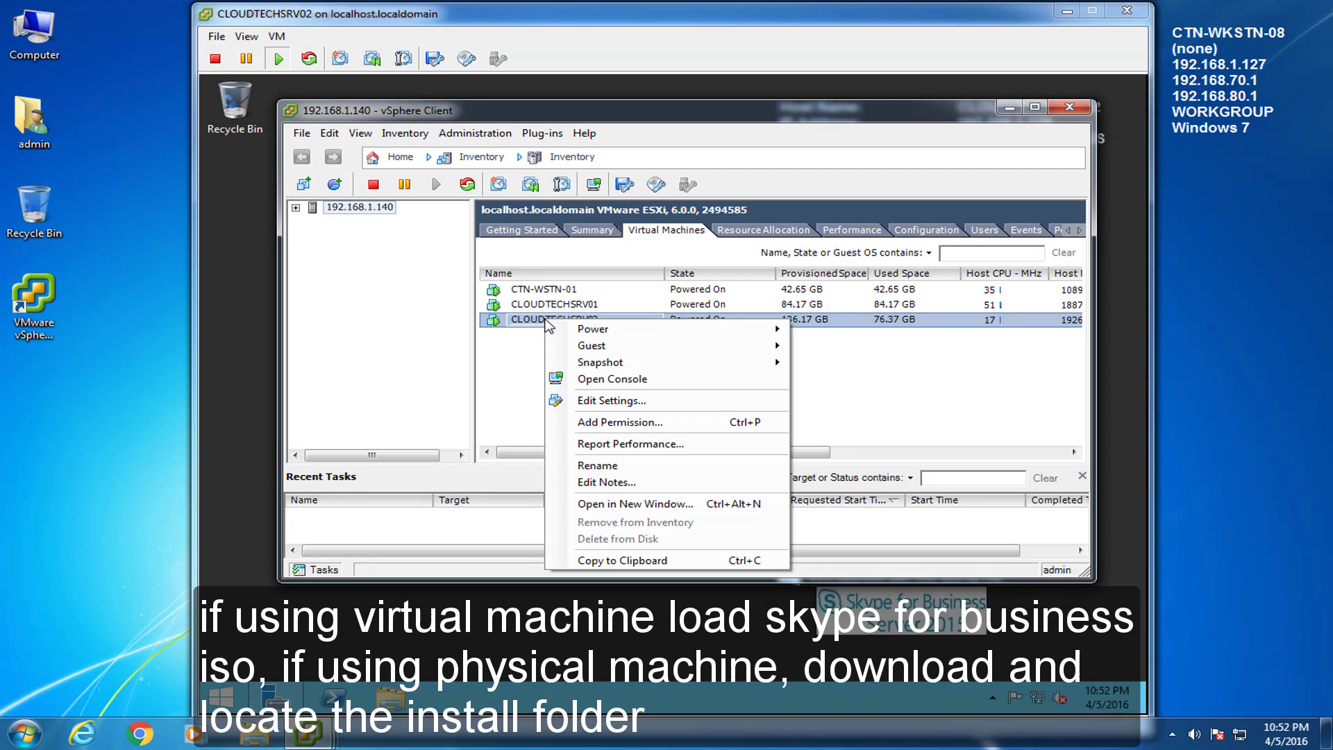
left_click(580, 399)
left_click(665, 414)
Step: Set CD/DVD drive 1 to the Skype For Business Server 2015 datastore ISO and apply
left_click(448, 254)
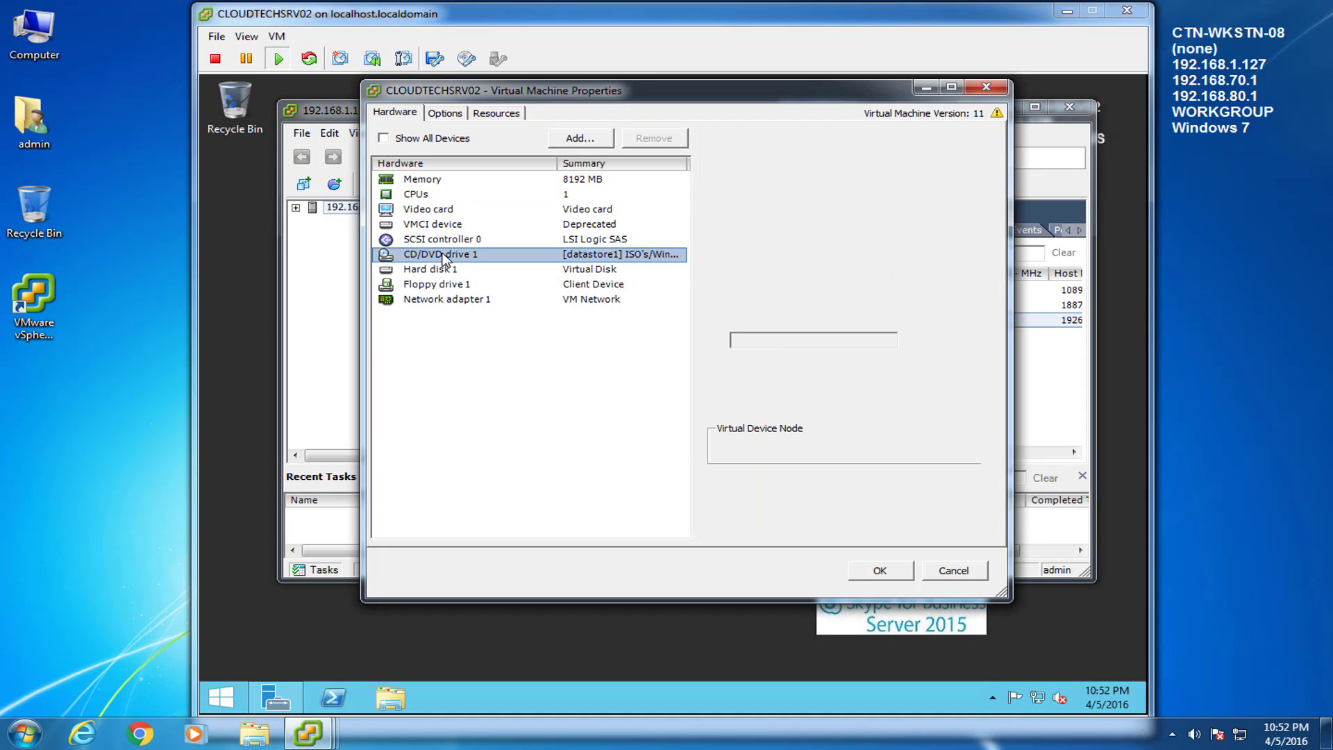
left_click(961, 344)
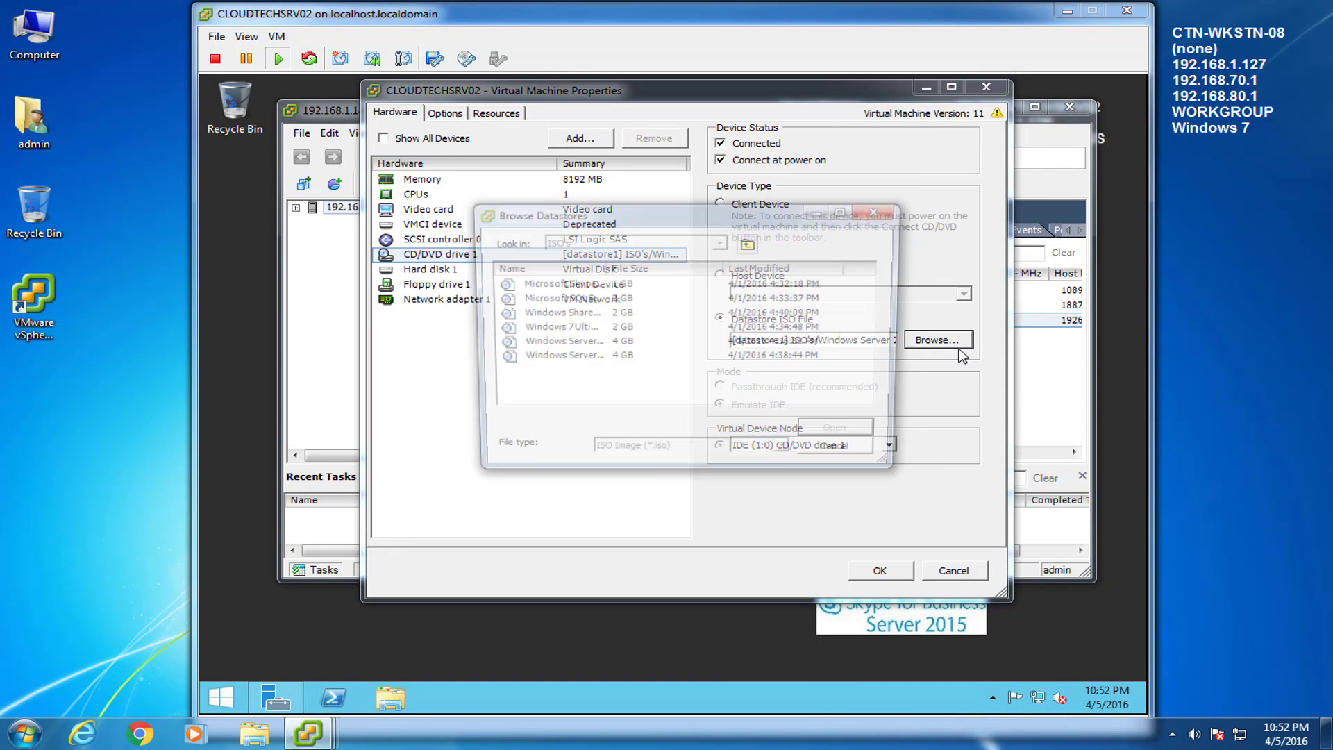
left_click_drag(603, 268, 745, 268)
left_click(566, 284)
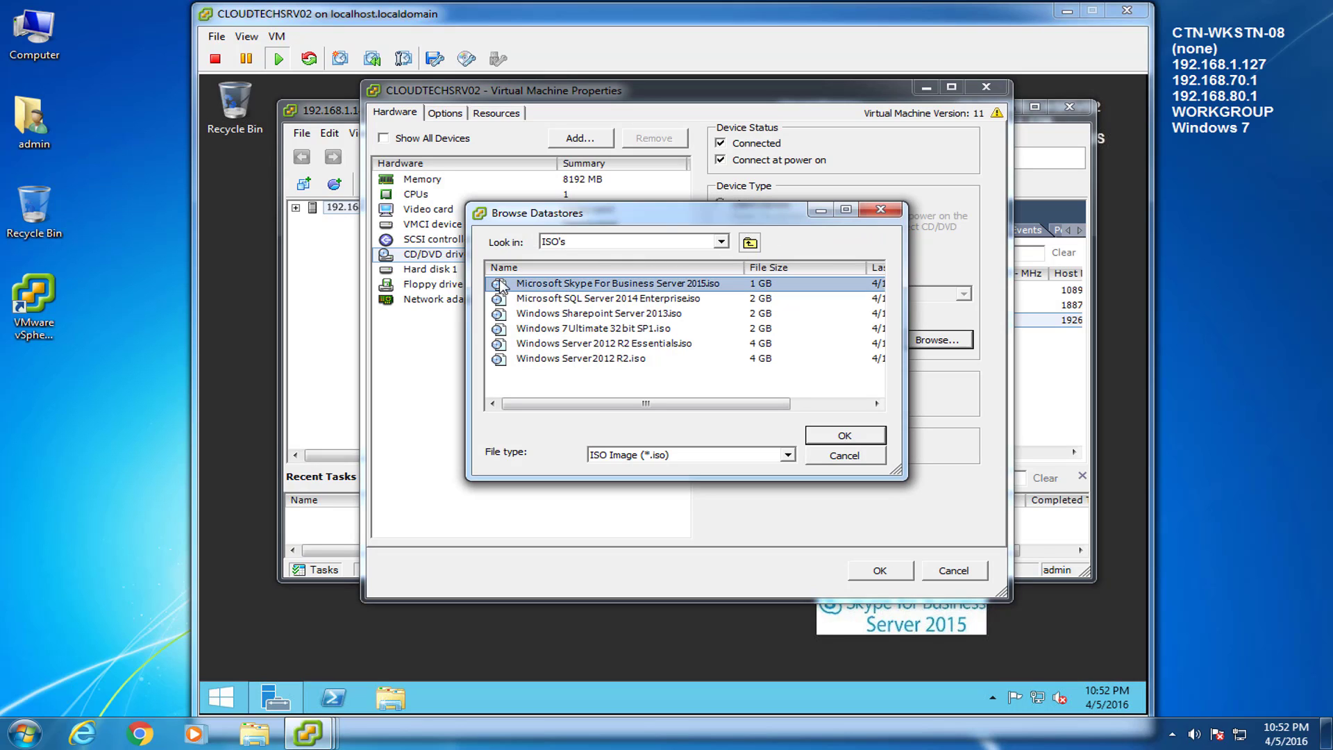
left_click(843, 436)
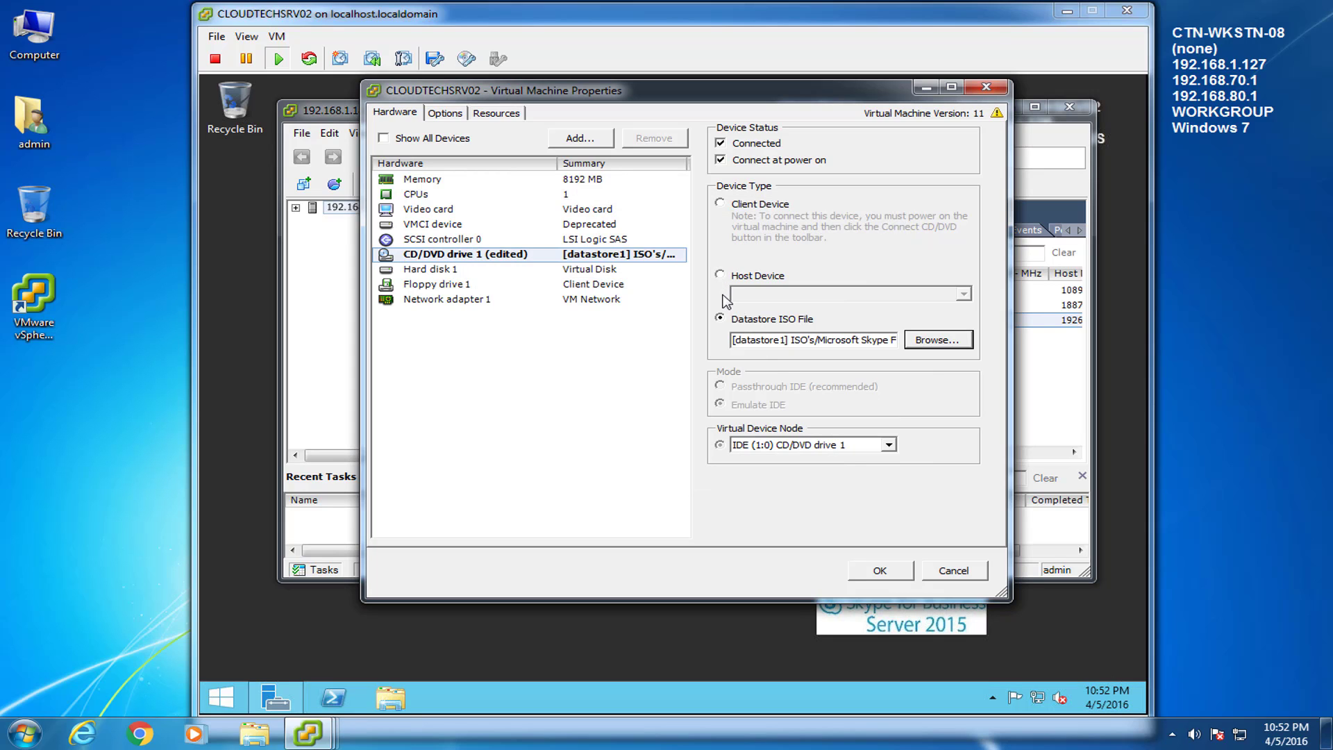
left_click(863, 571)
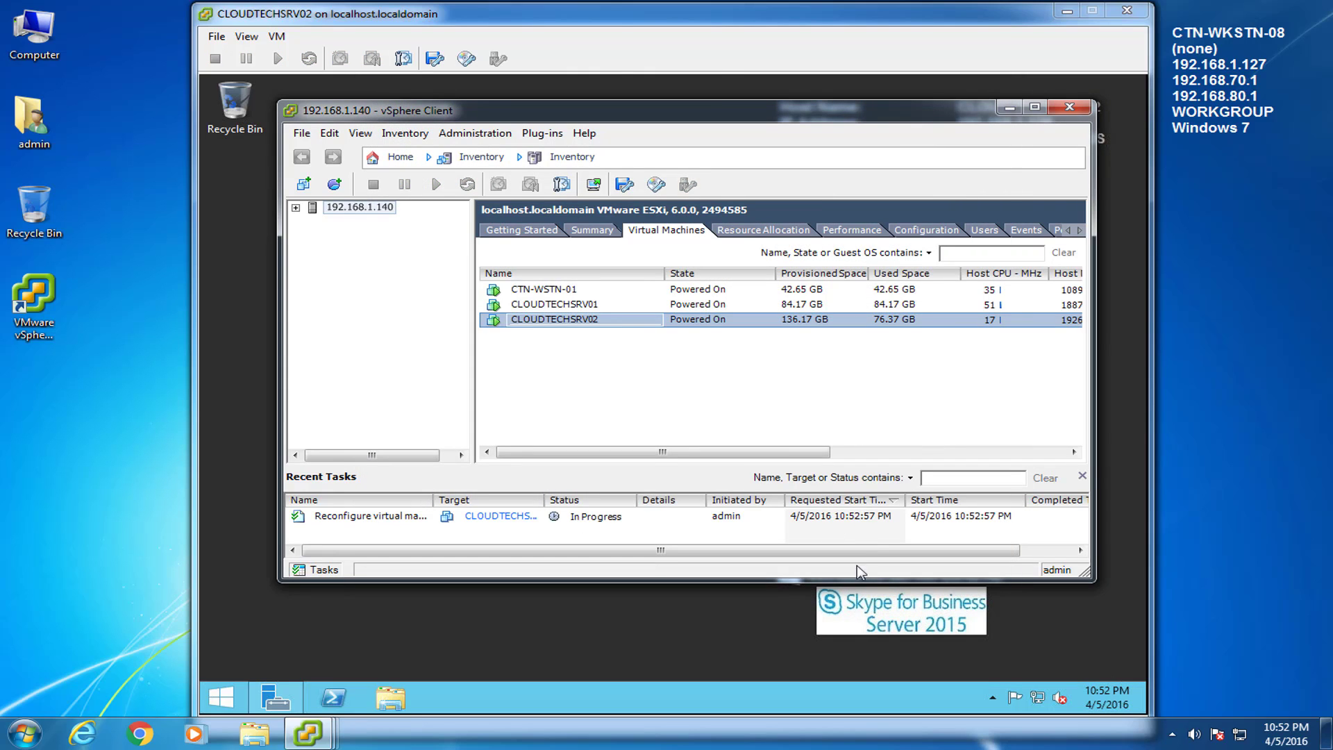
left_click(731, 43)
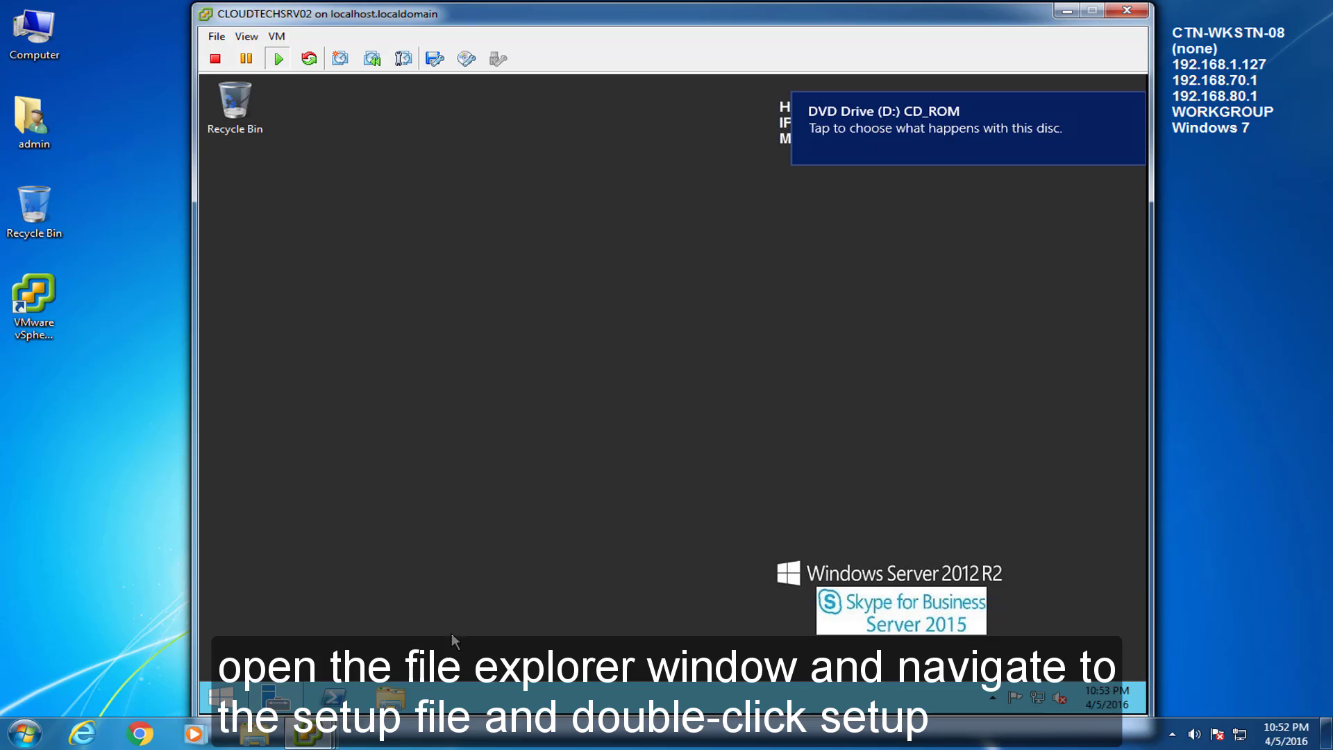
Step: Browse to DVD Drive (D:) > Setup > amd64 and run Setup with elevation allowed
left_click(390, 696)
left_click(342, 326)
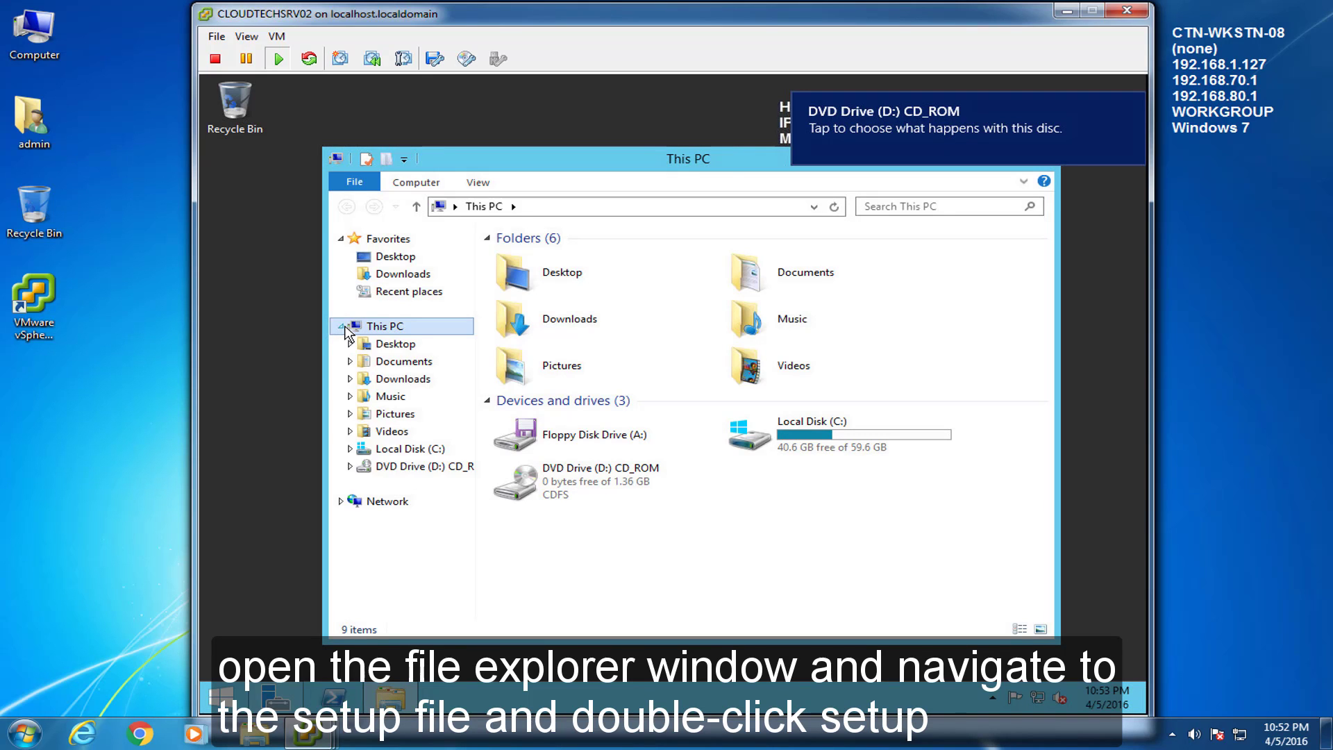
left_click(386, 467)
left_click(532, 261)
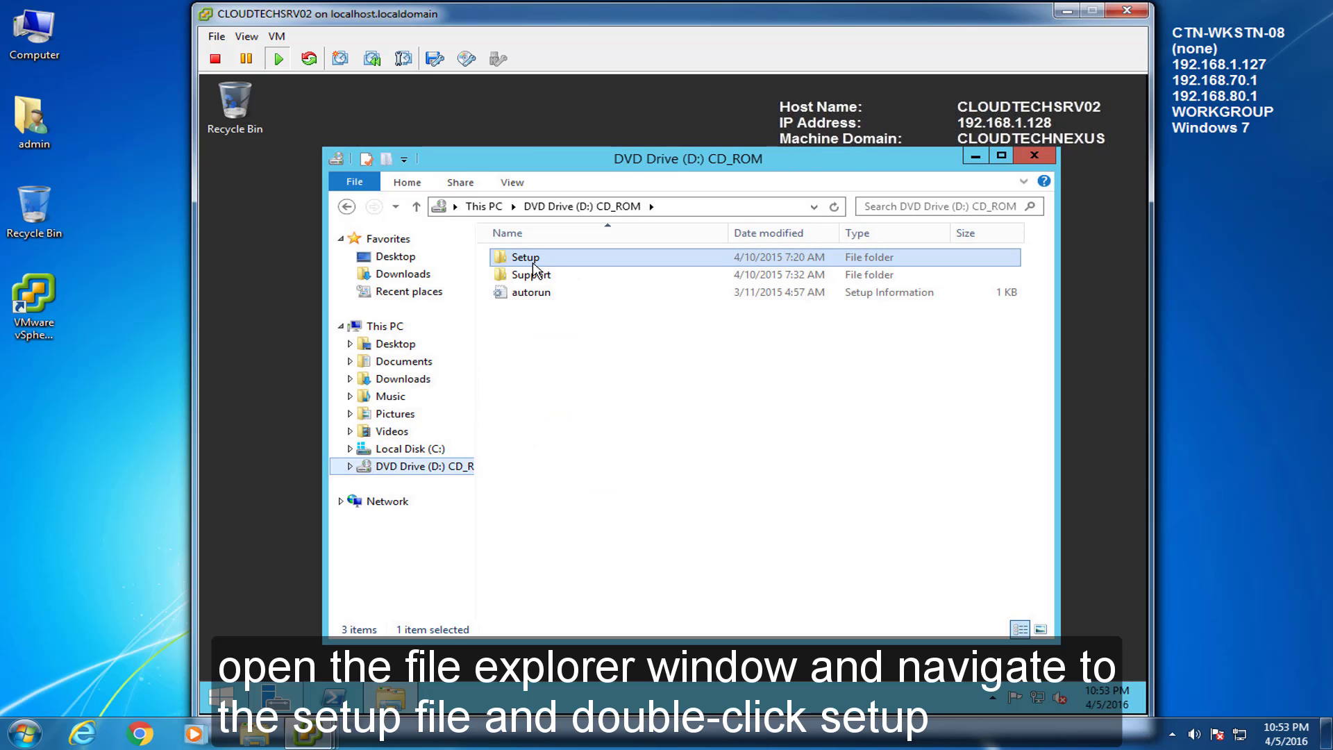
double_click(533, 264)
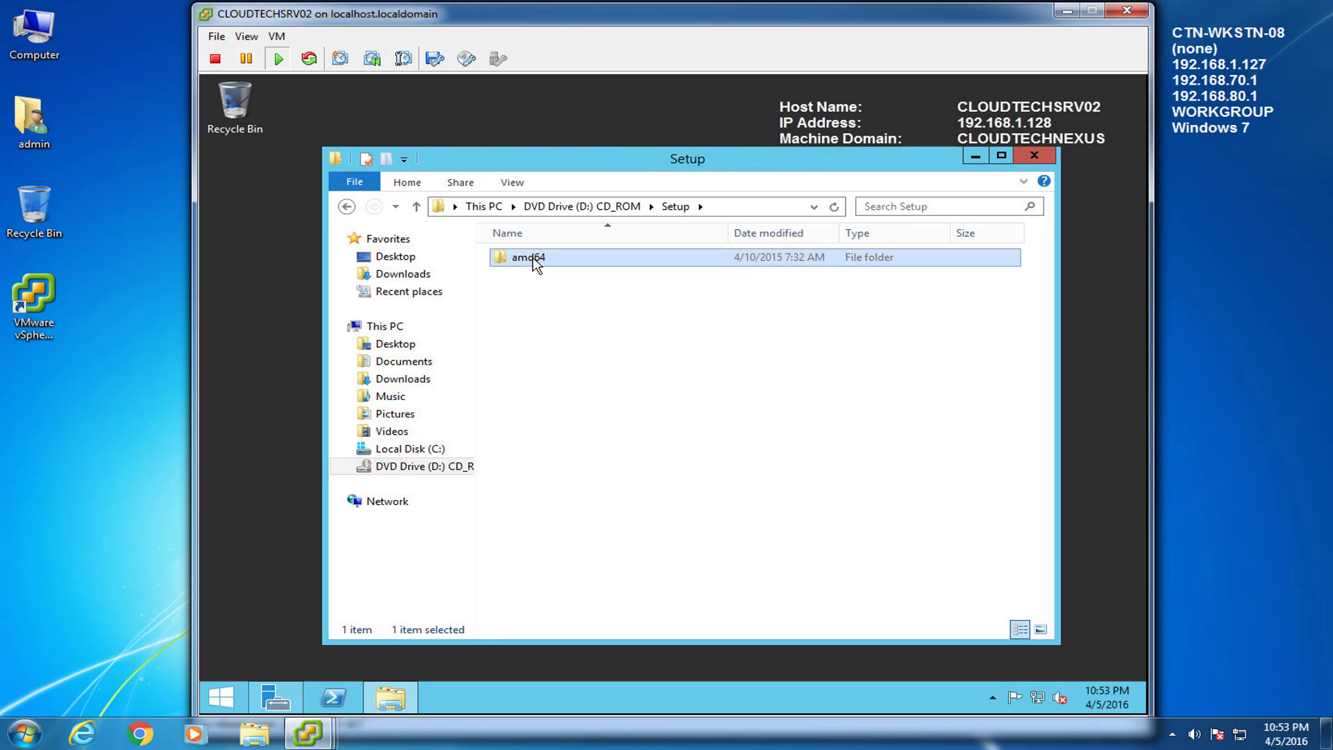
double_click(529, 258)
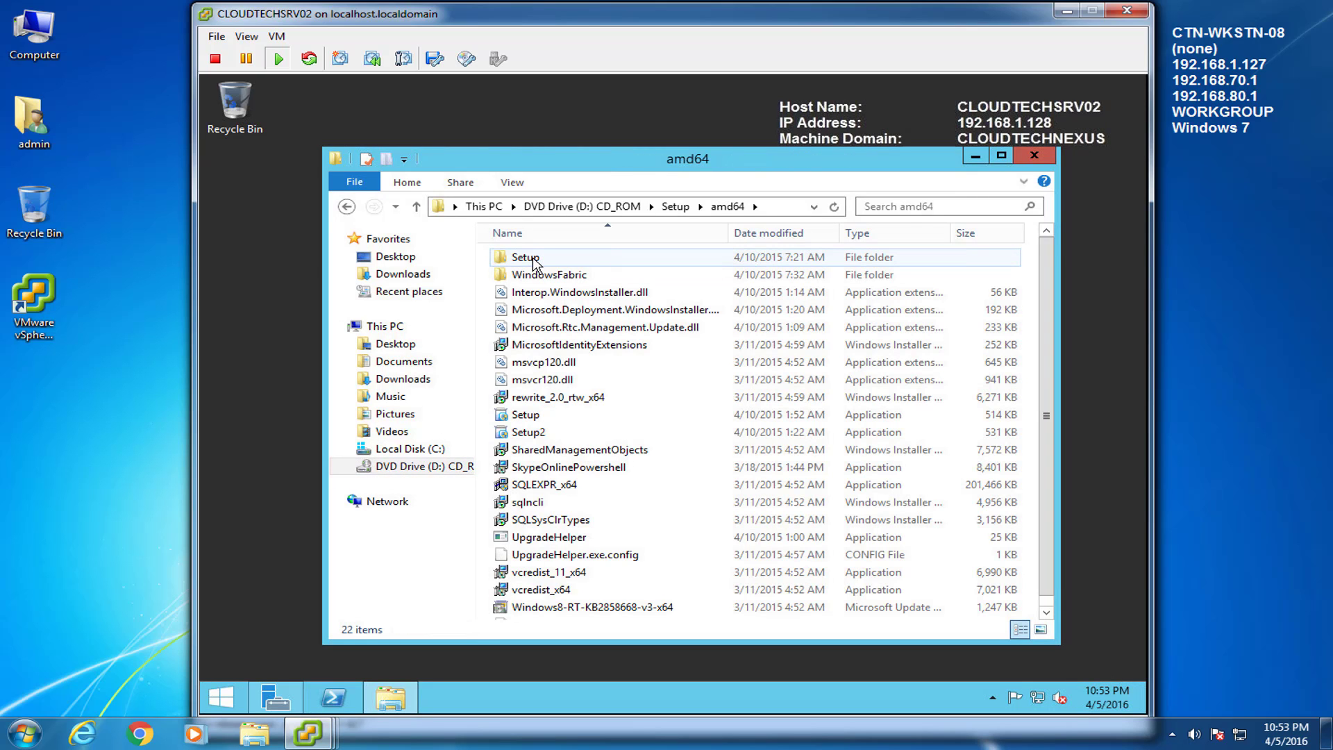
left_click(515, 417)
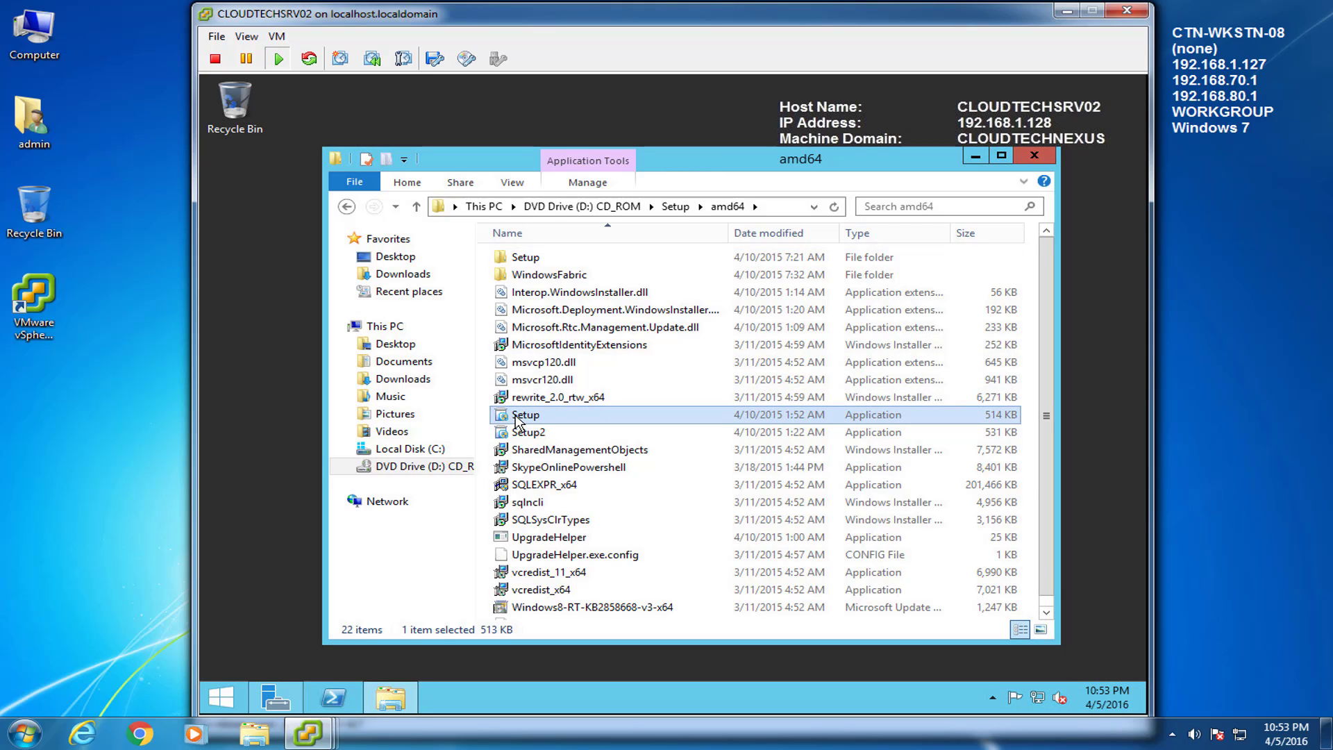
double_click(515, 416)
left_click(732, 417)
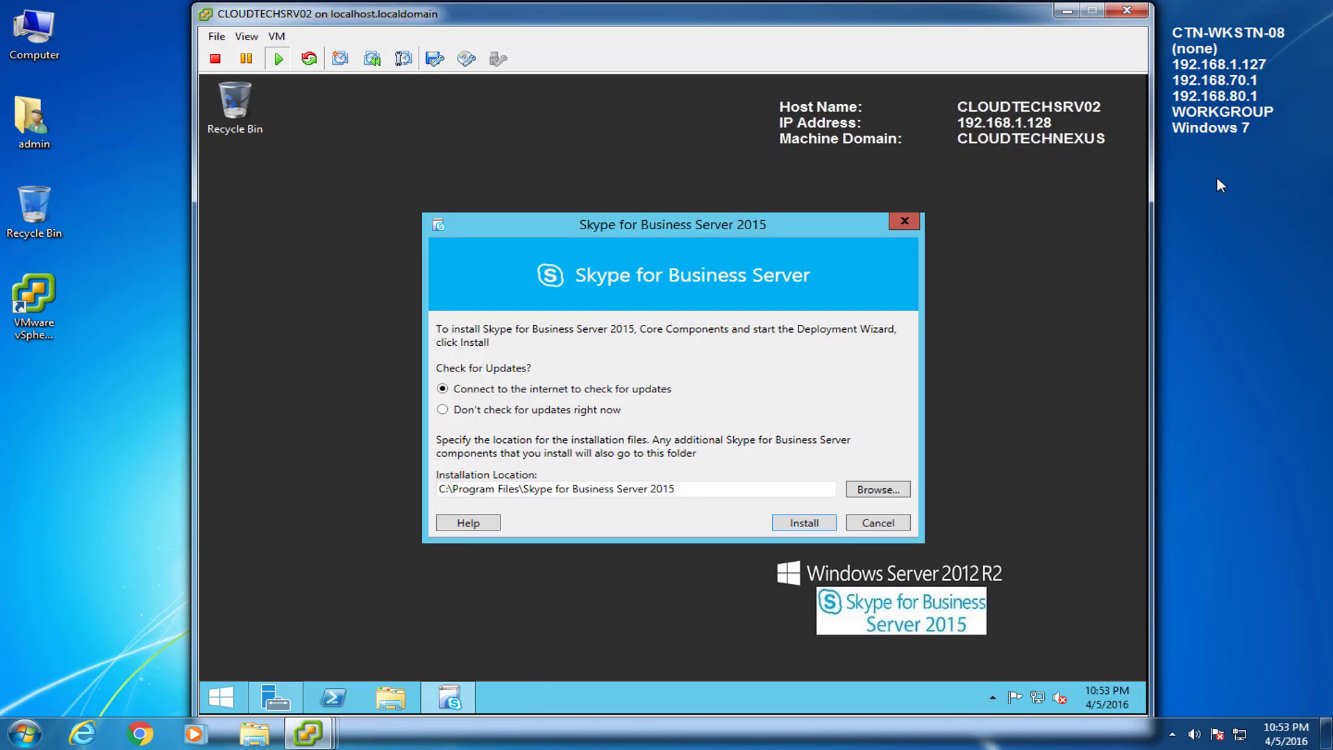
Step: On SRV02, install Skype for Business Server 2015 Core Components with 'Don't check for updates right now', accepting the license agreement
left_click(1176, 480)
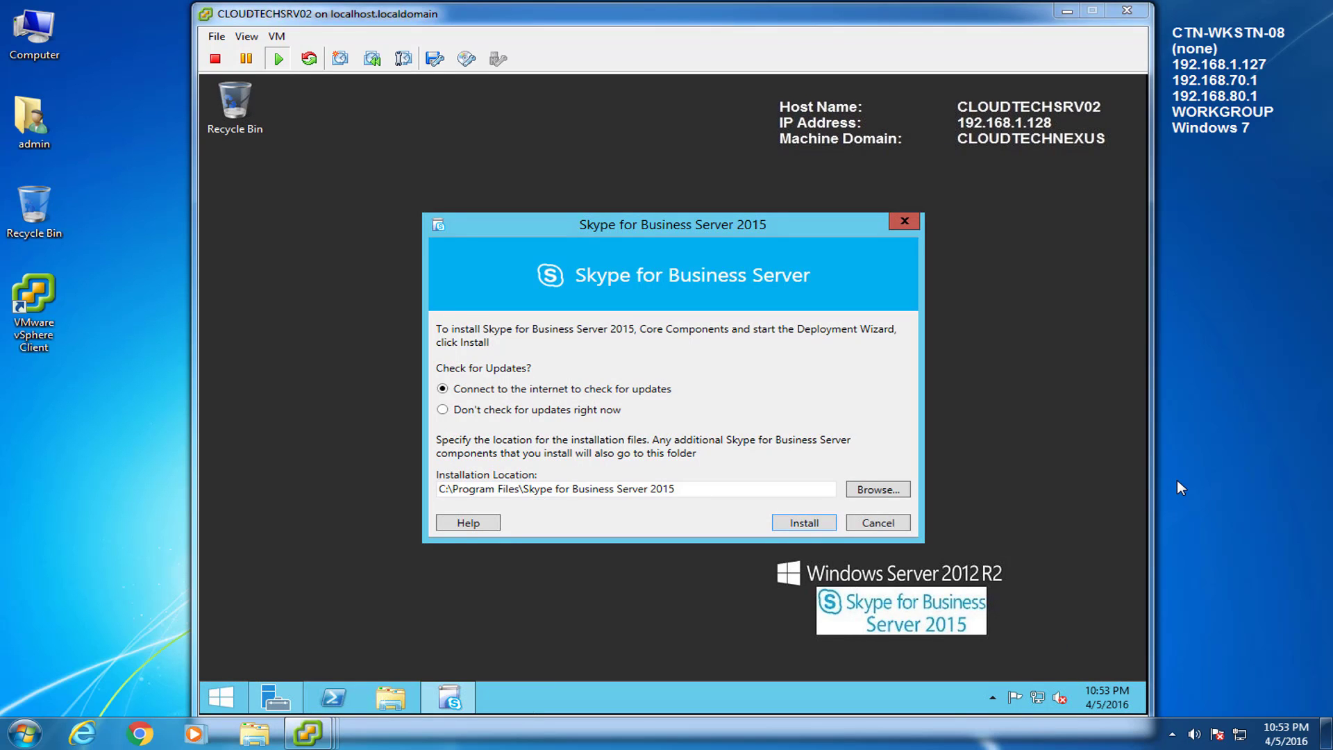
left_click(647, 455)
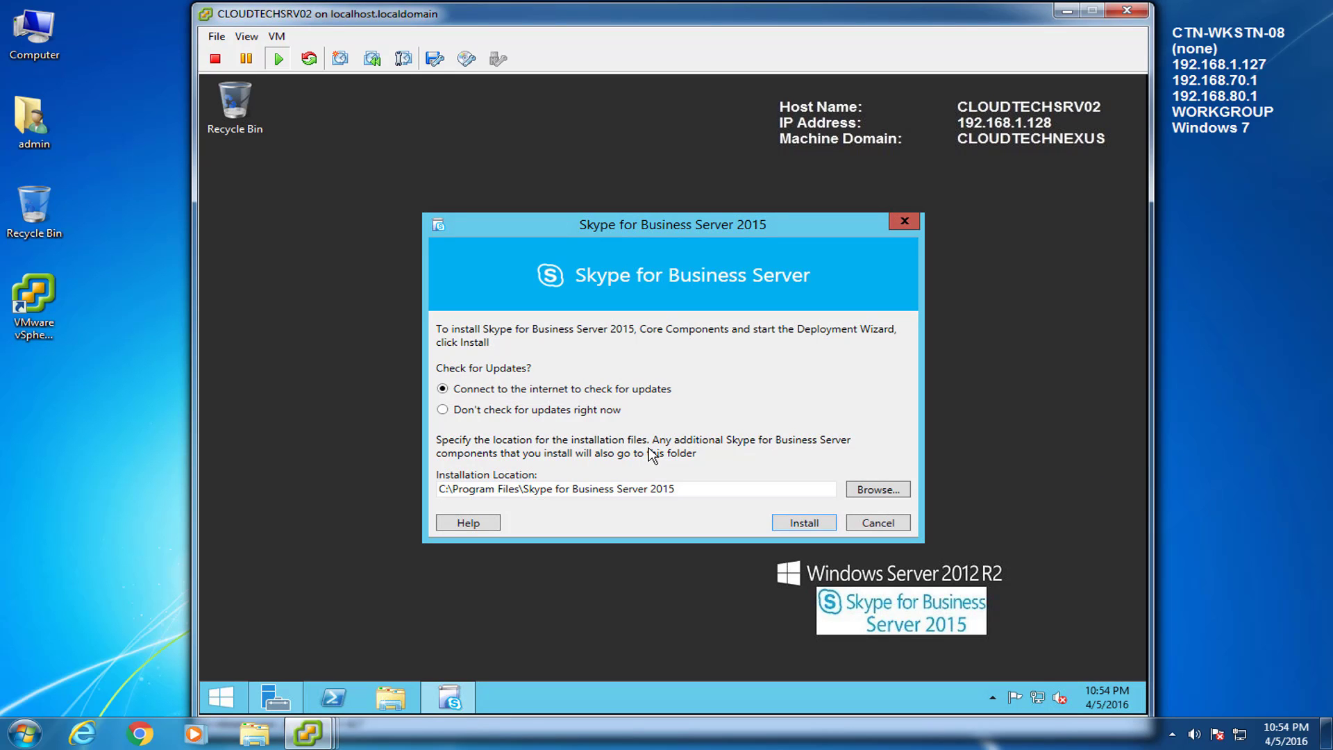
left_click(443, 410)
left_click(818, 526)
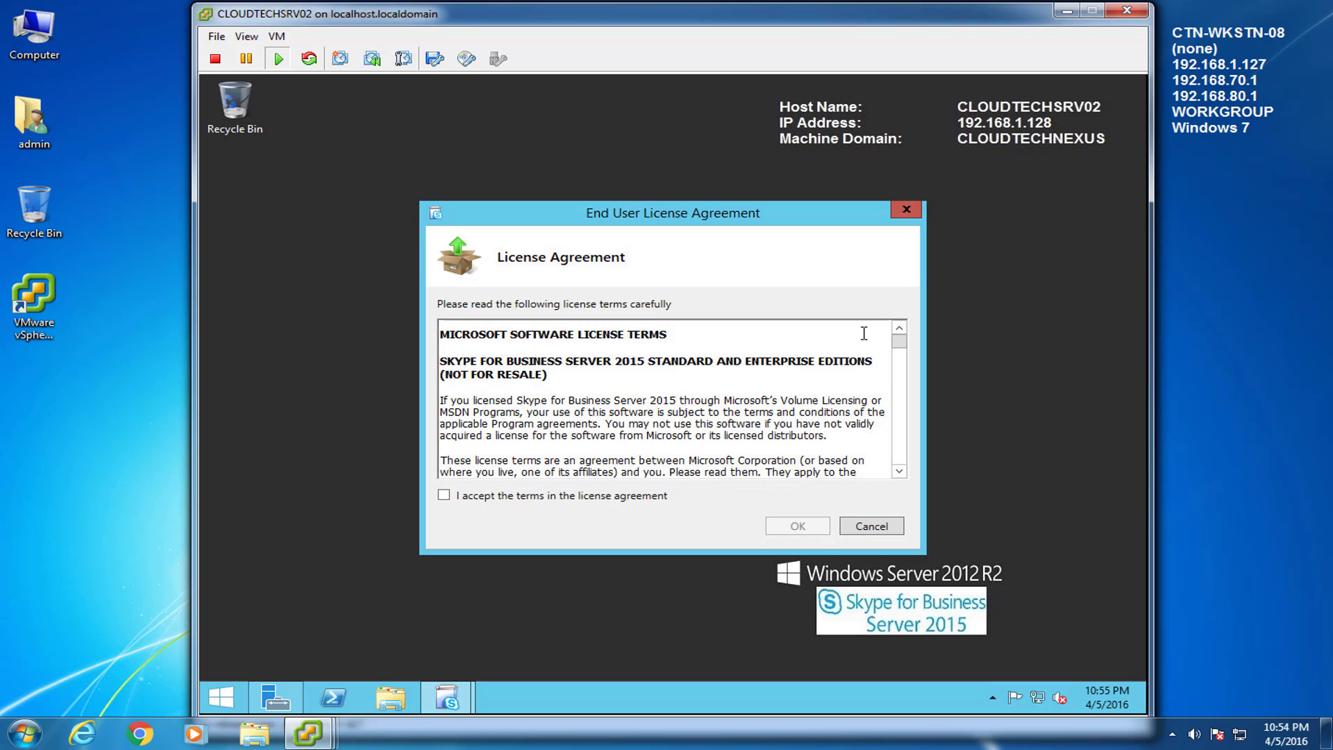
left_click_drag(899, 342, 904, 477)
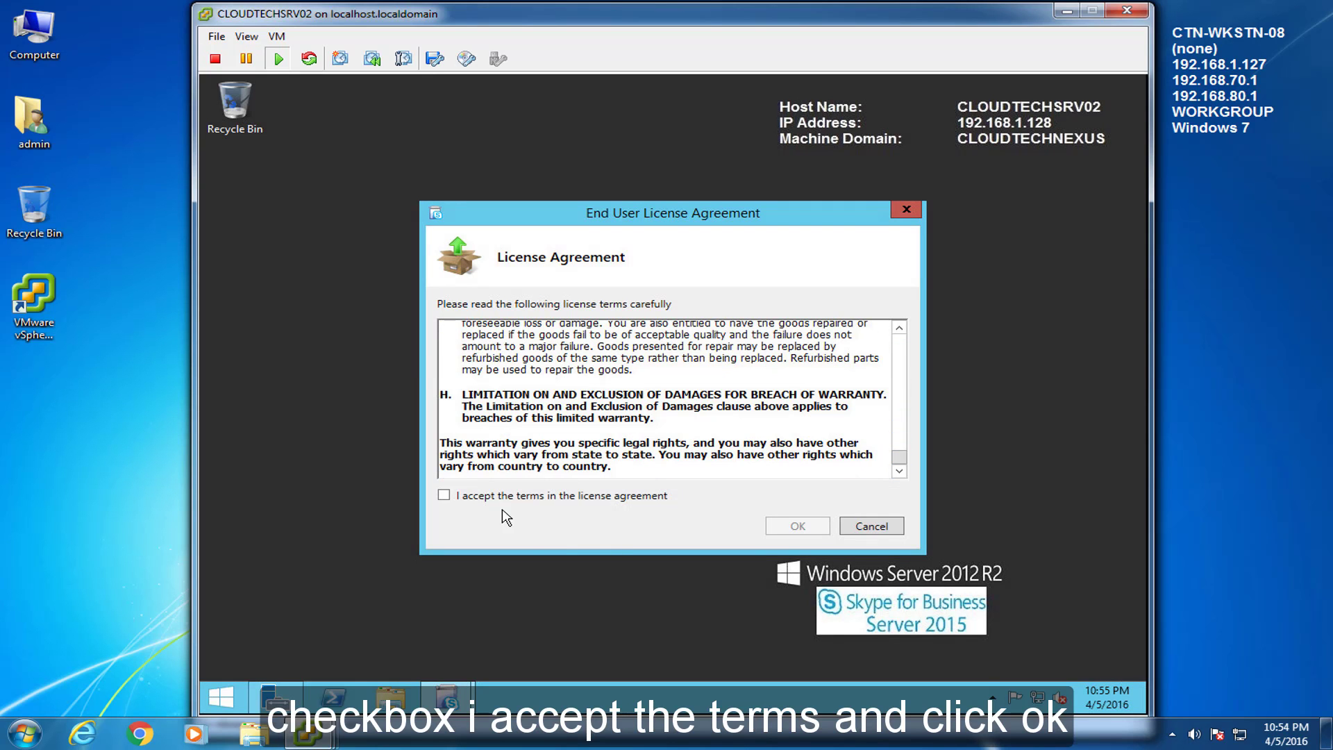
left_click(445, 496)
left_click(824, 526)
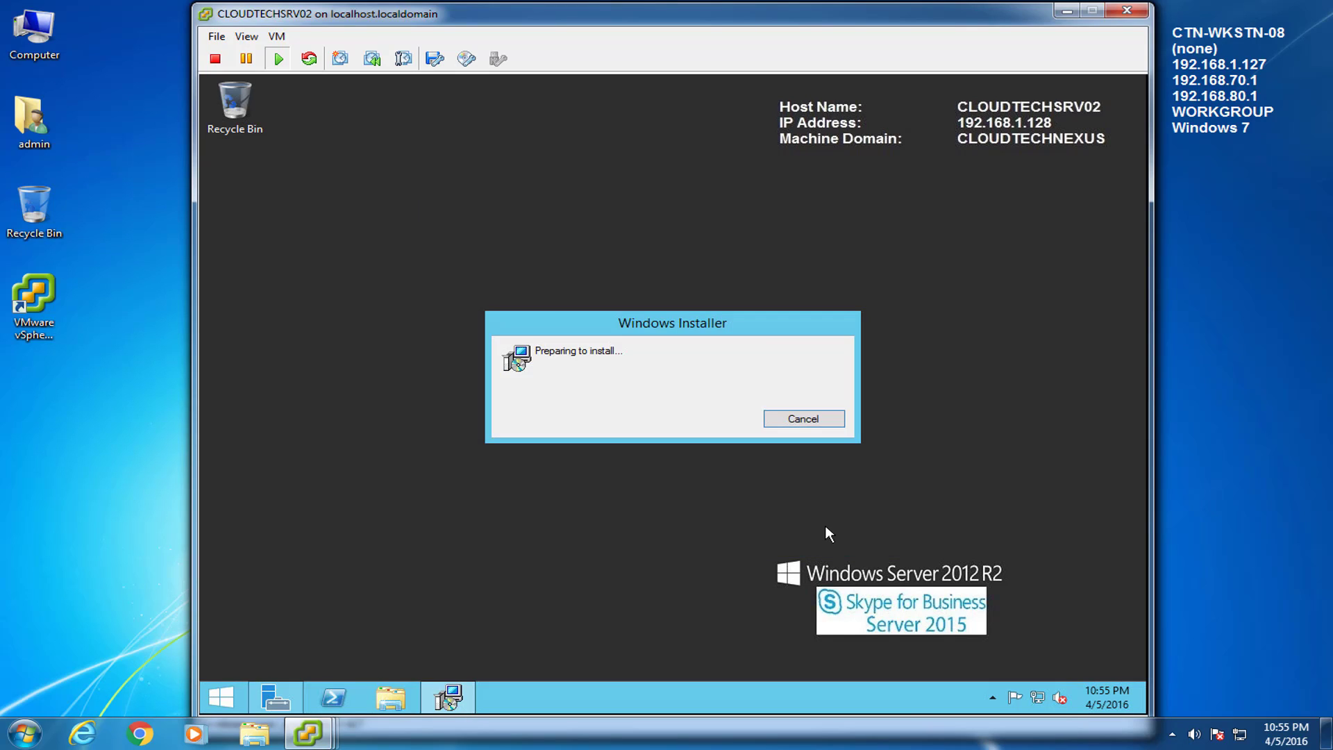
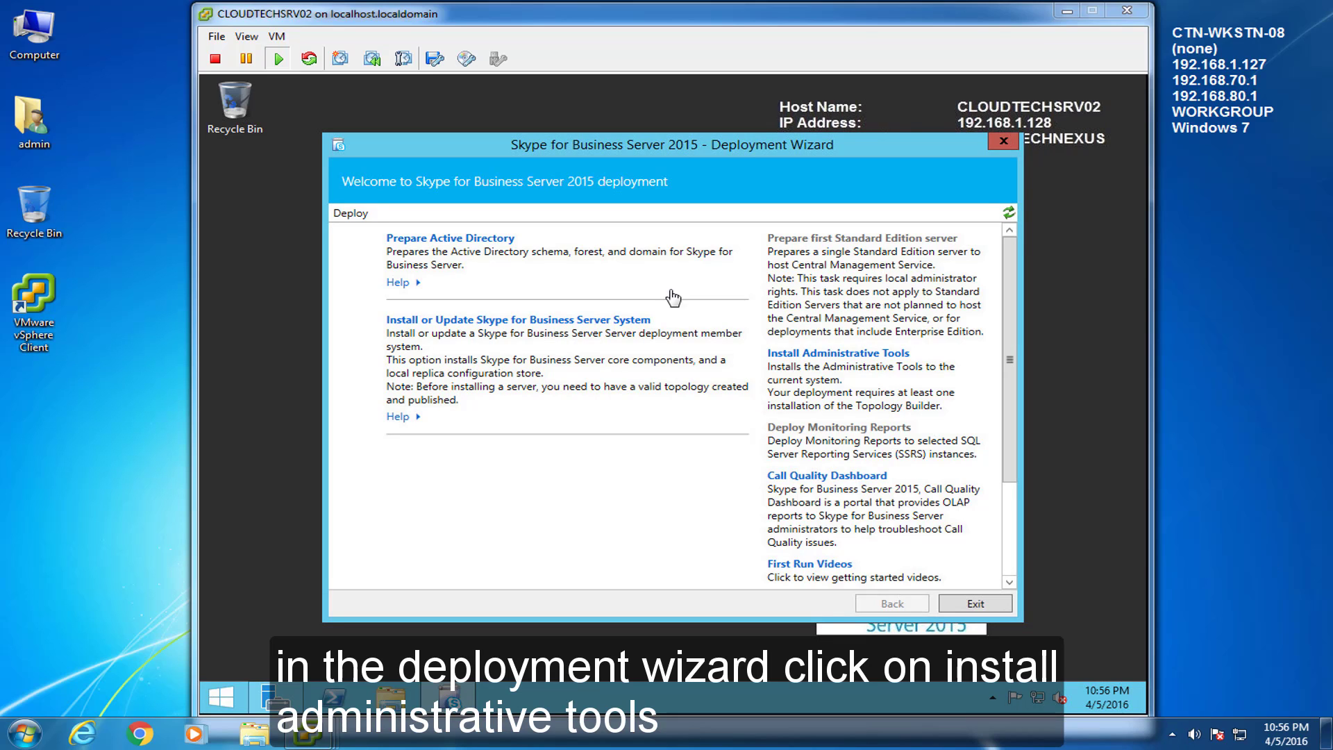
Step: Install the Skype for Business Server 2015 Administrative Tools on CLOUDTECHSRV02 from the Deployment Wizard
left_click(885, 399)
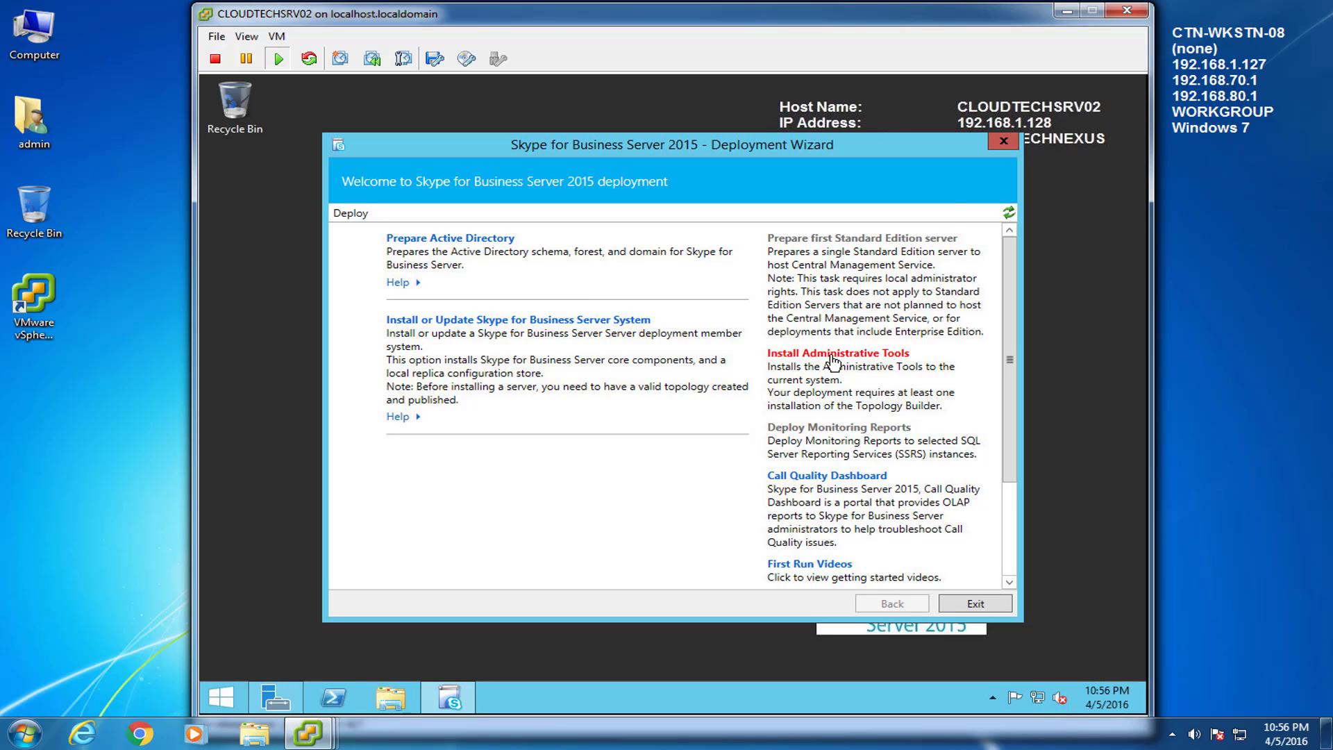
left_click(836, 356)
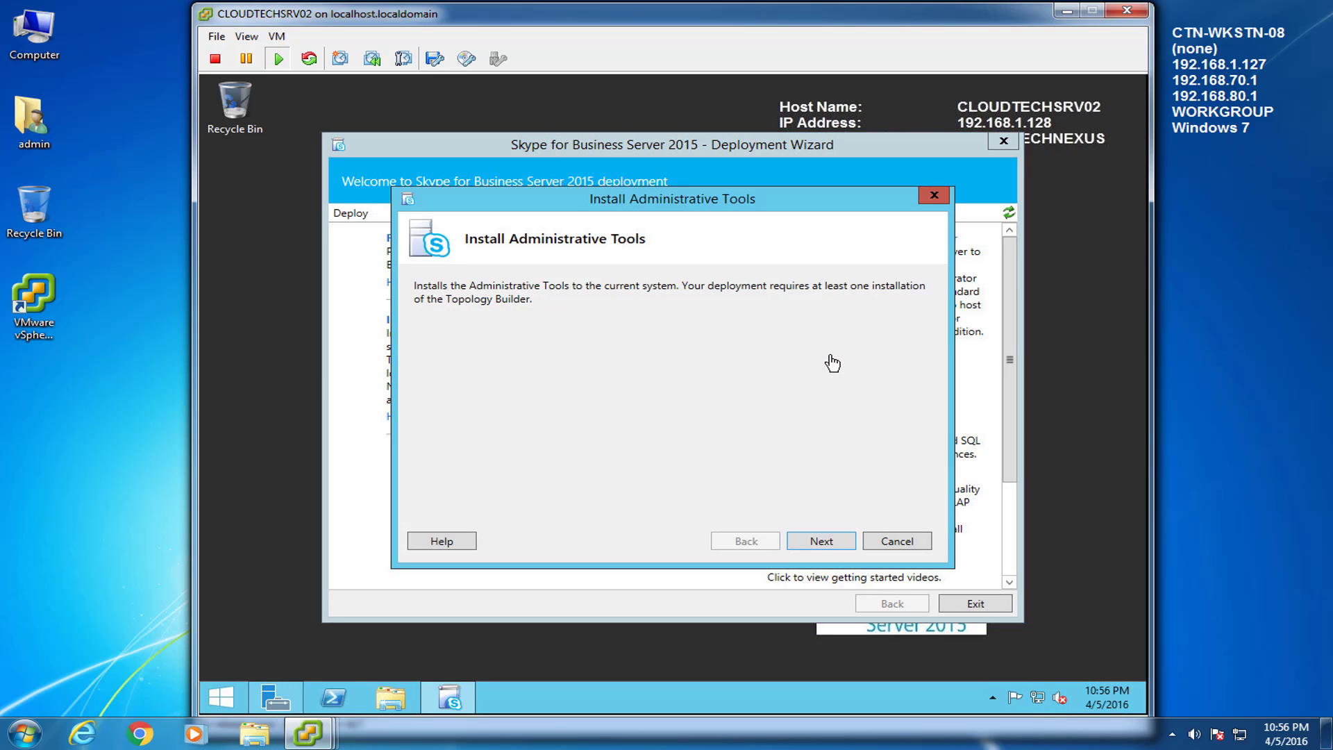
left_click(821, 541)
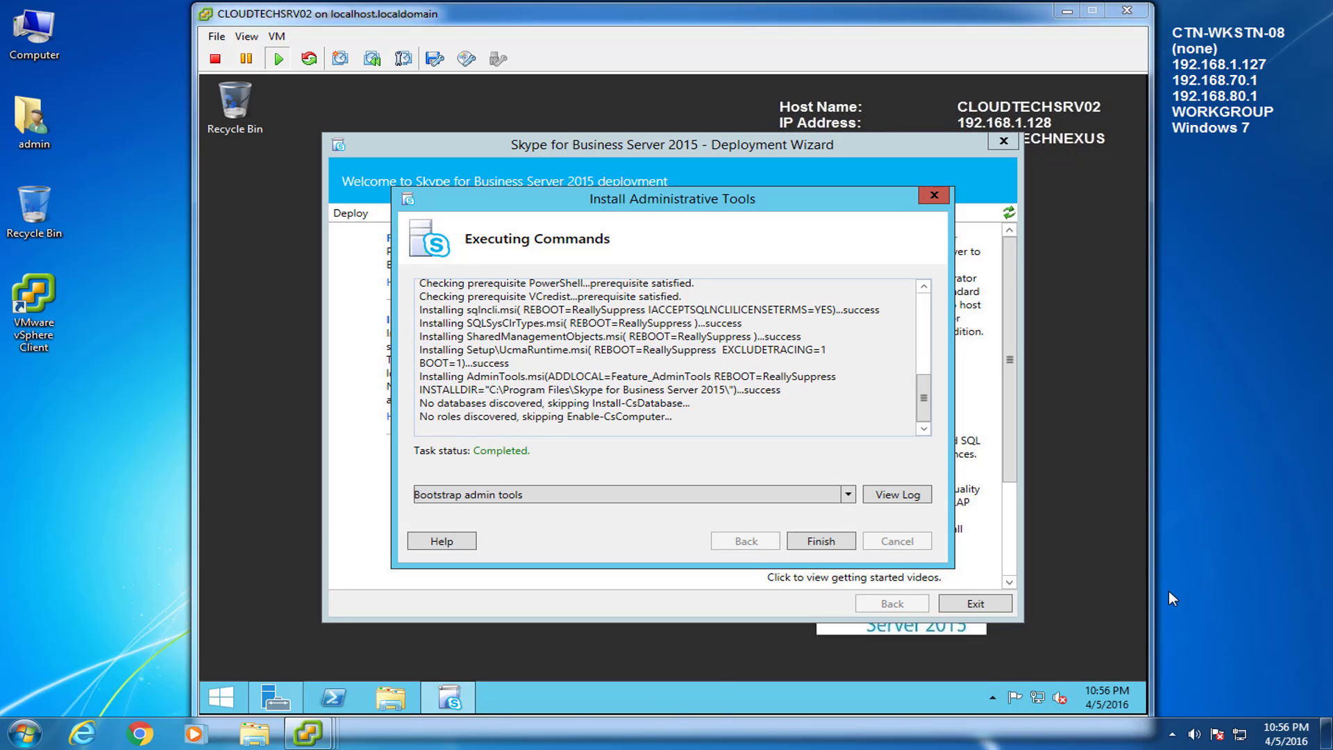
left_click(833, 549)
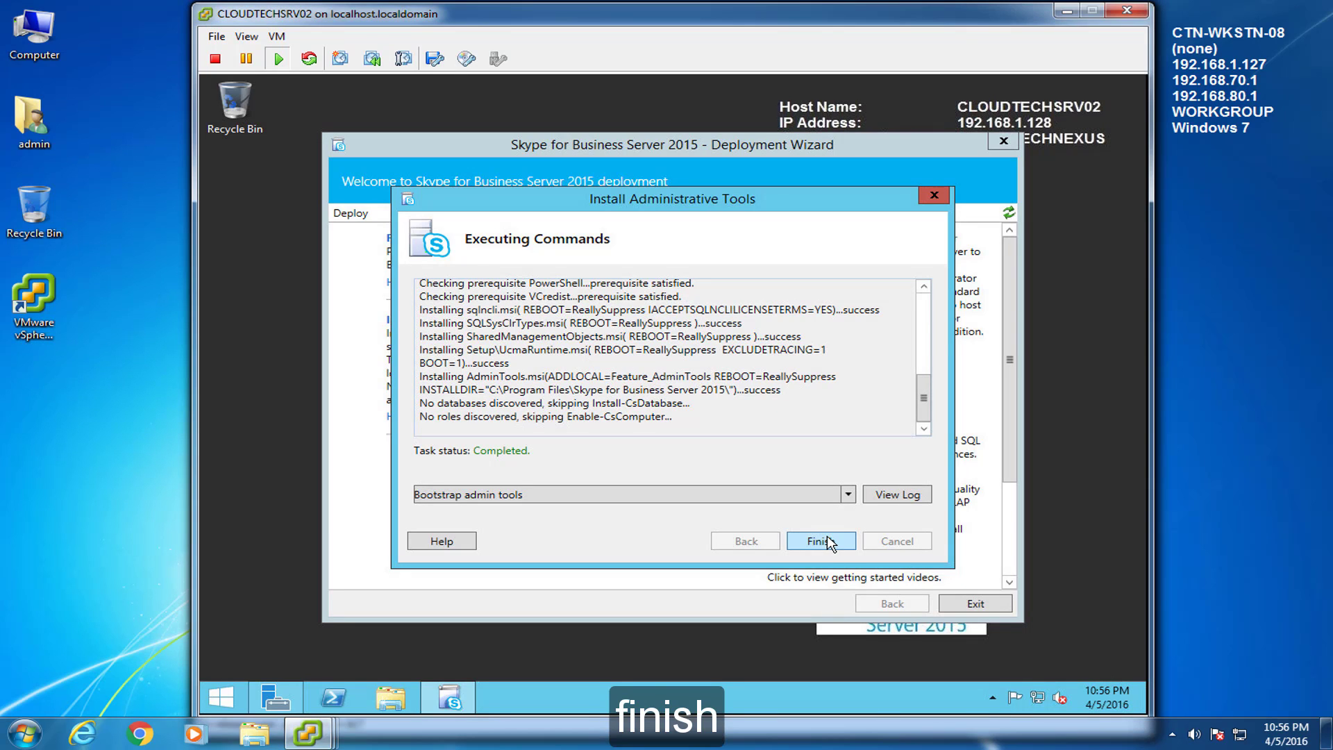
left_click(831, 539)
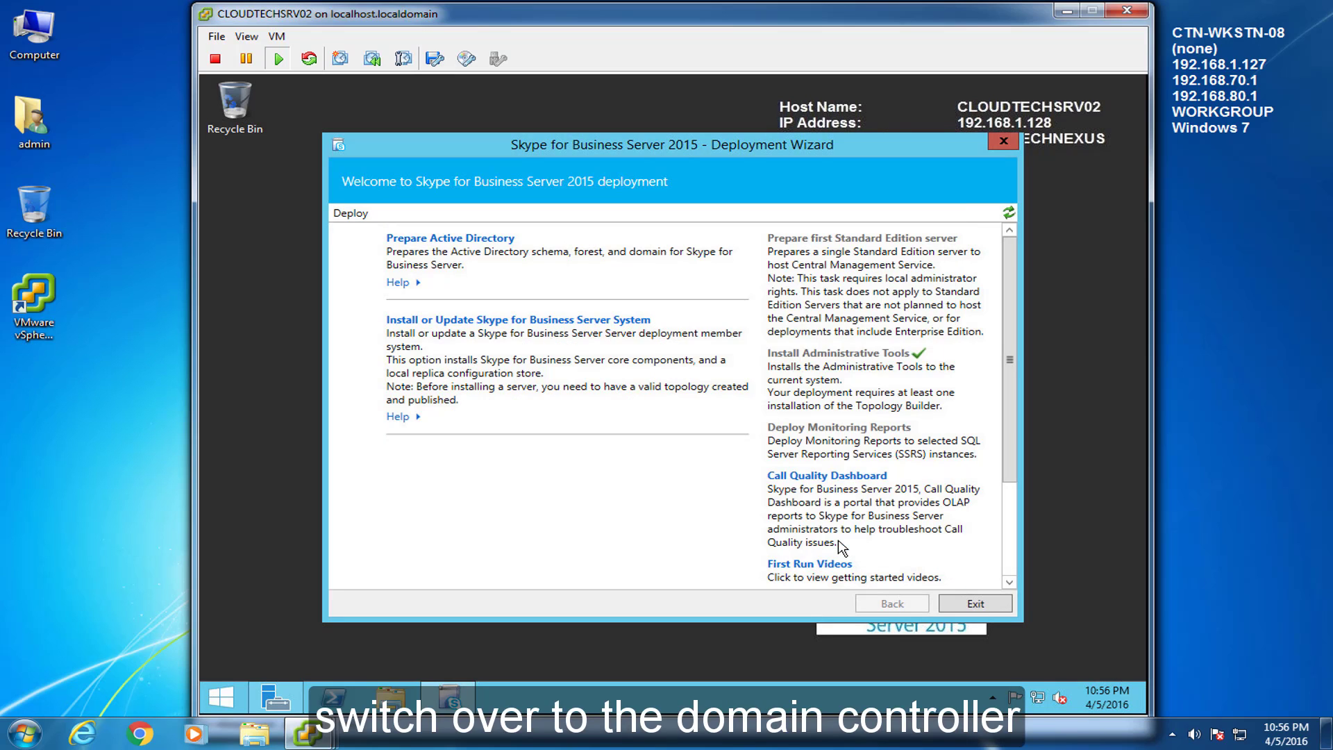
left_click(1217, 622)
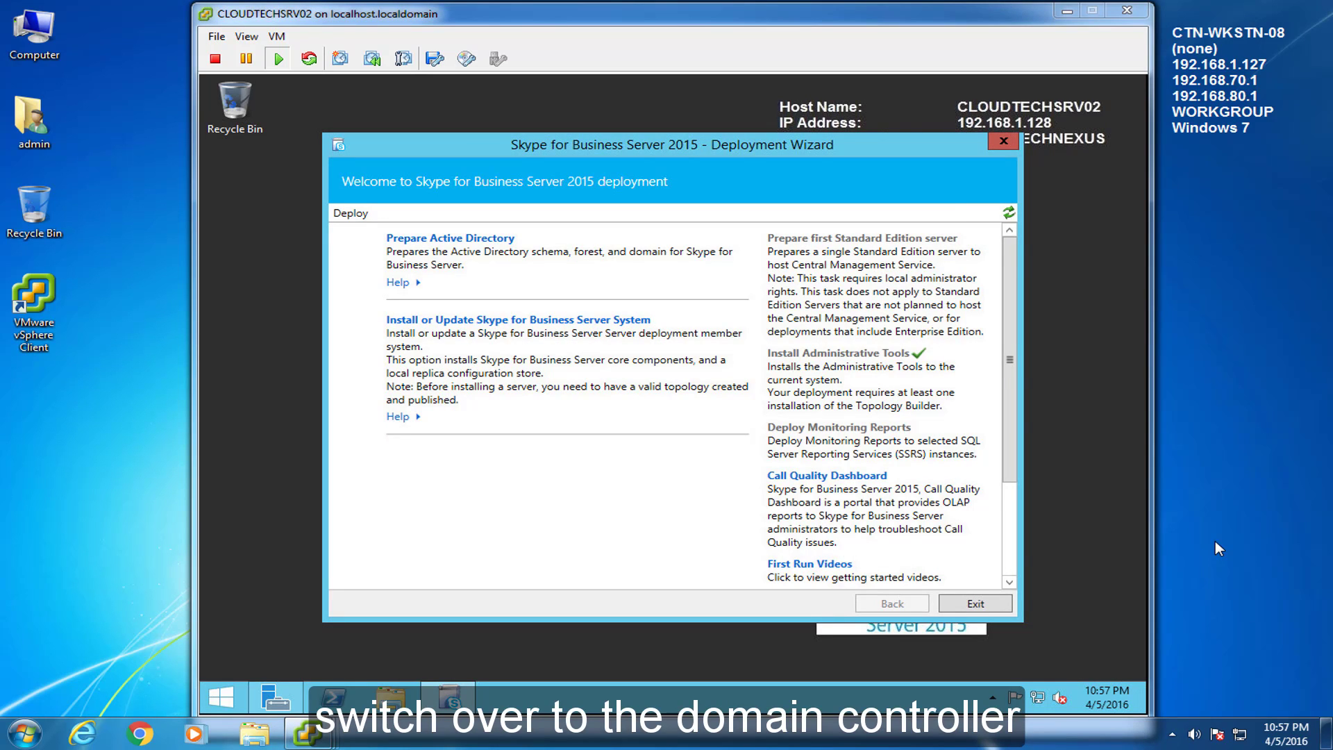
Step: On CLOUDTECHSRV01, open Active Directory Users and Computers at the CLOUDTECHNEXUS.local Users container
mouse_move(308, 733)
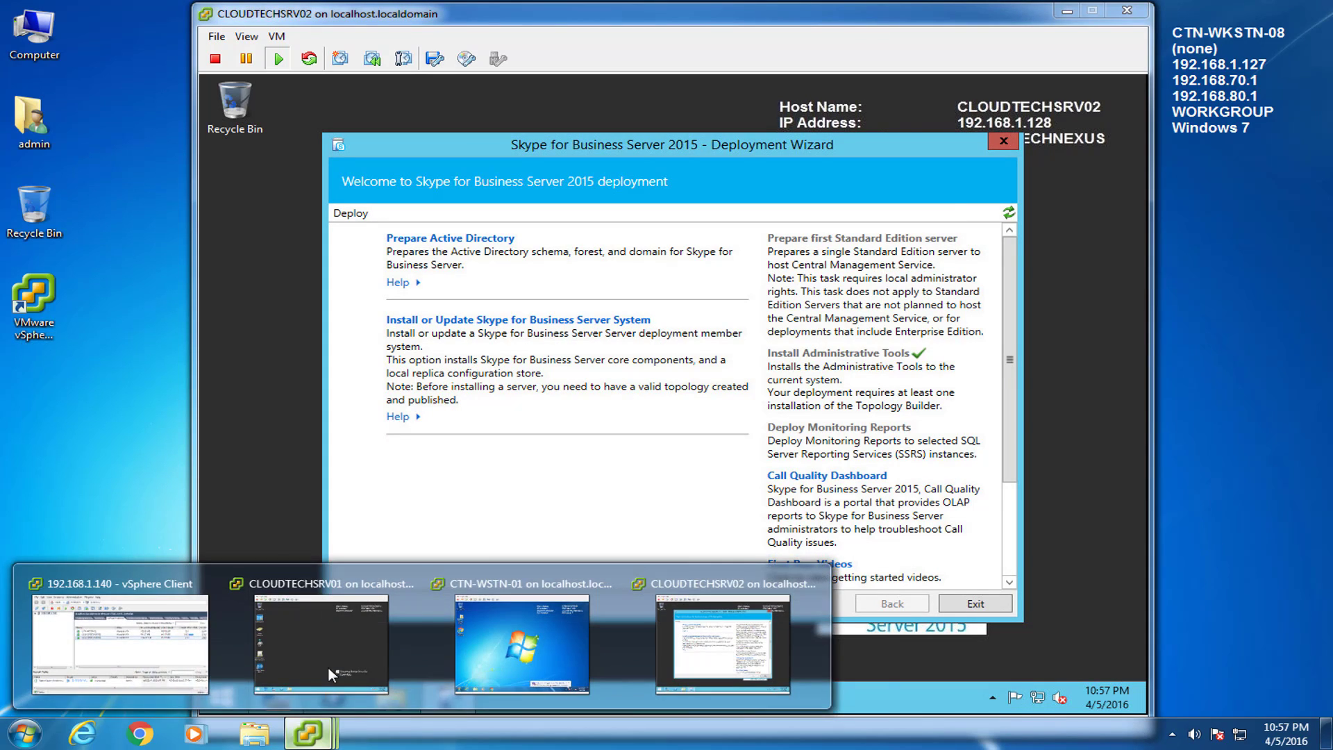
left_click(327, 666)
double_click(235, 274)
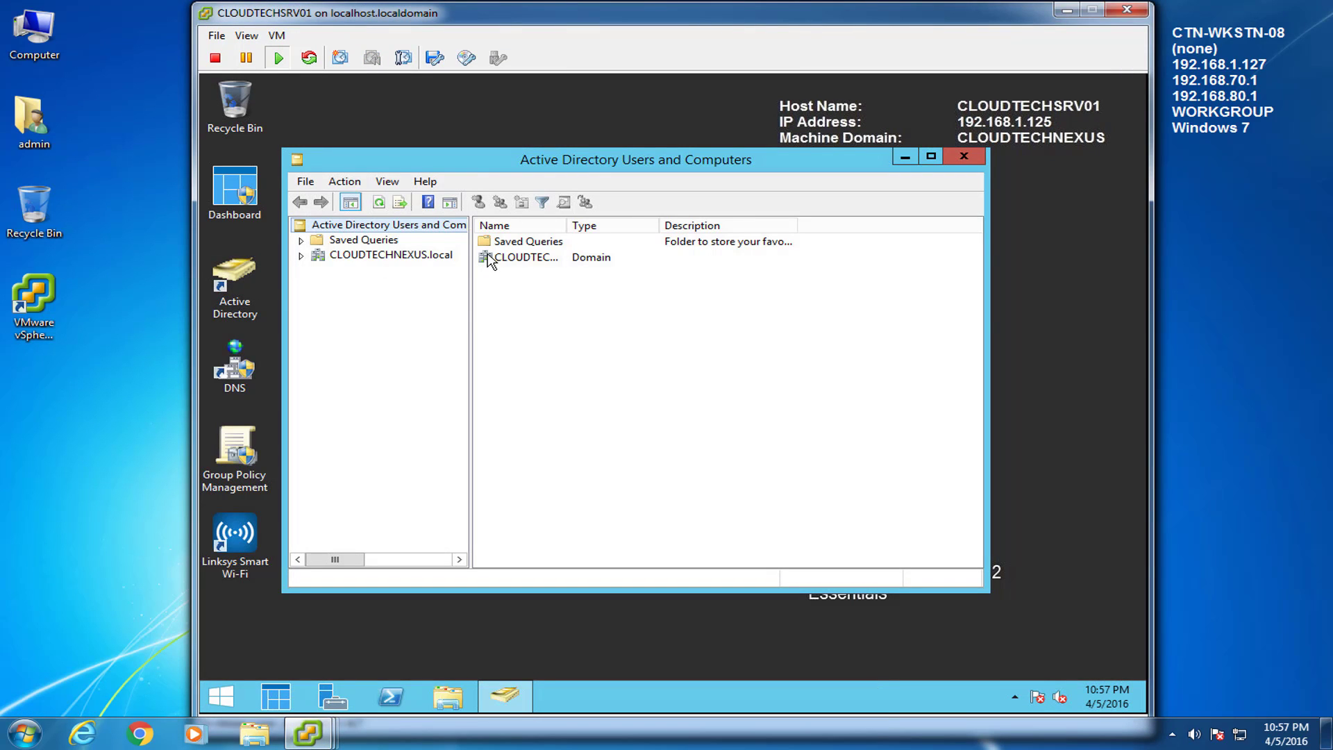
left_click(300, 256)
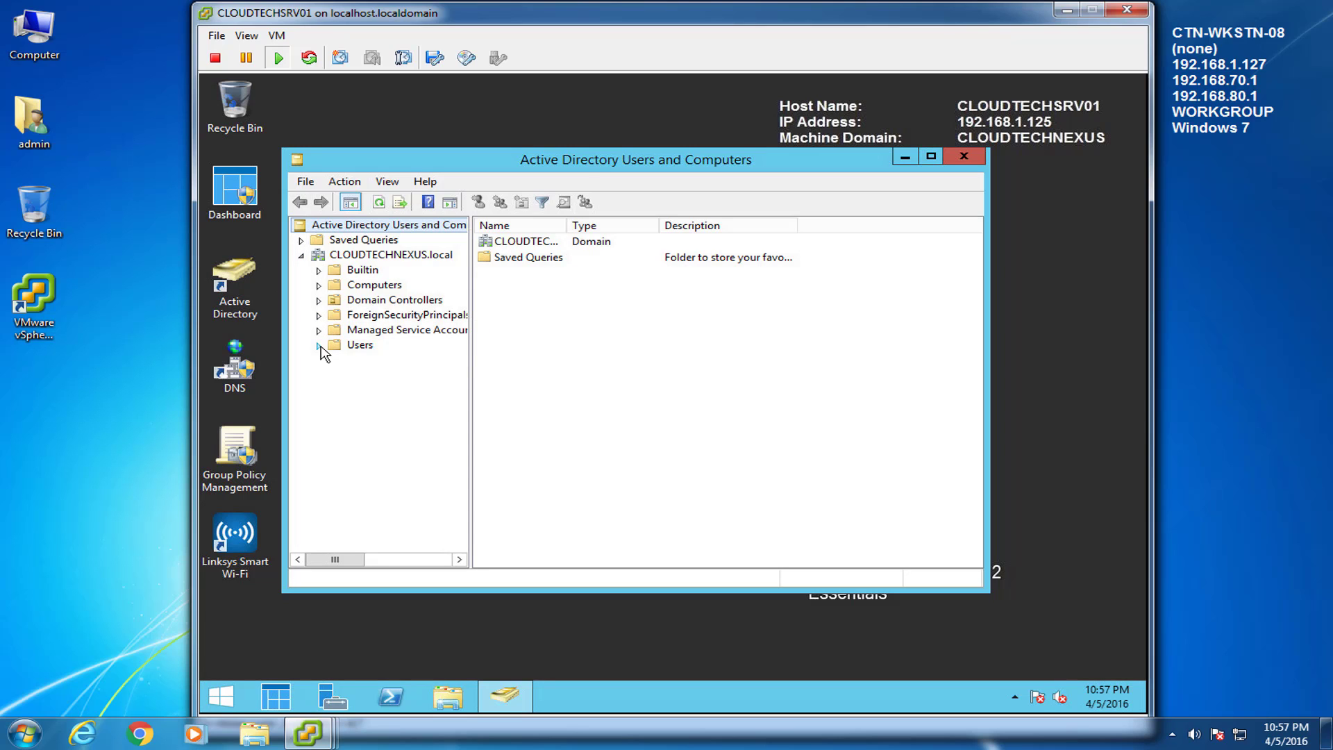
left_click(353, 349)
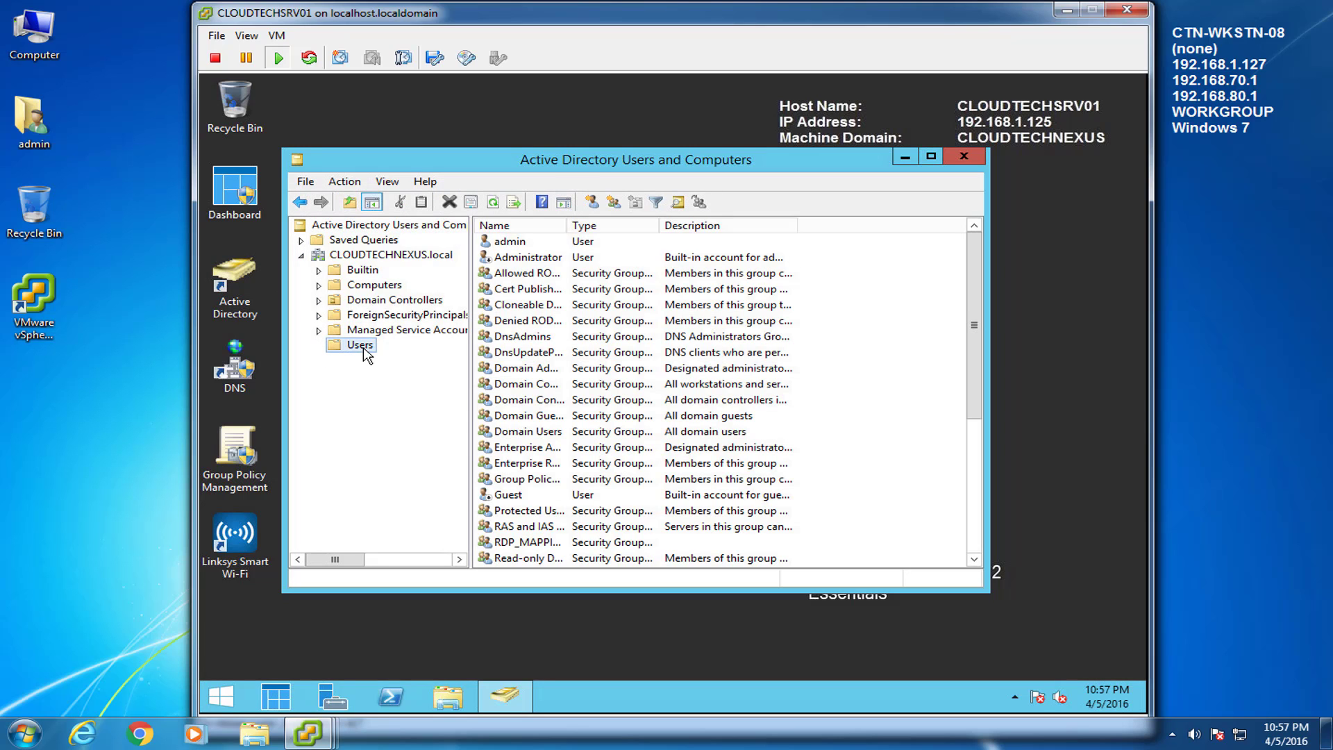
left_click_drag(567, 226, 651, 226)
left_click_drag(737, 170, 803, 170)
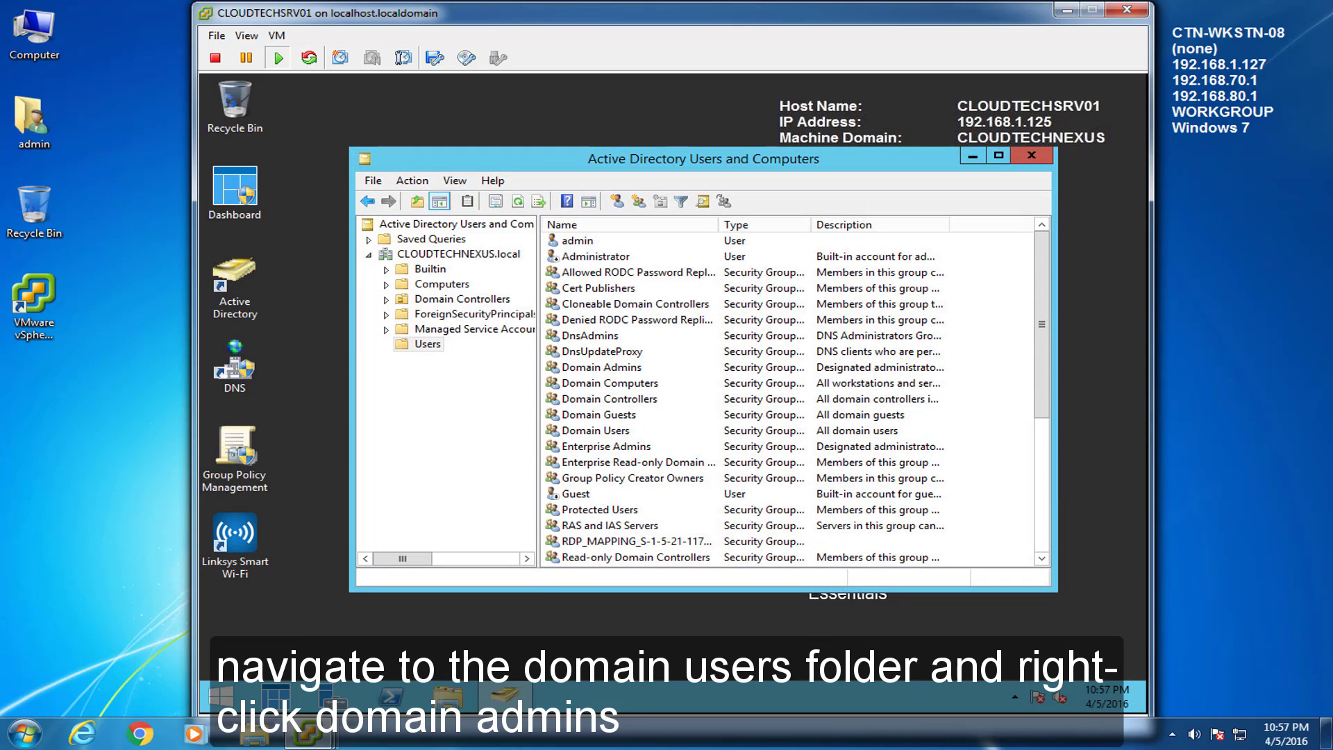
Step: Add the Domain Admins group to Enterprise Admins and Schema Admins
left_click(595, 368)
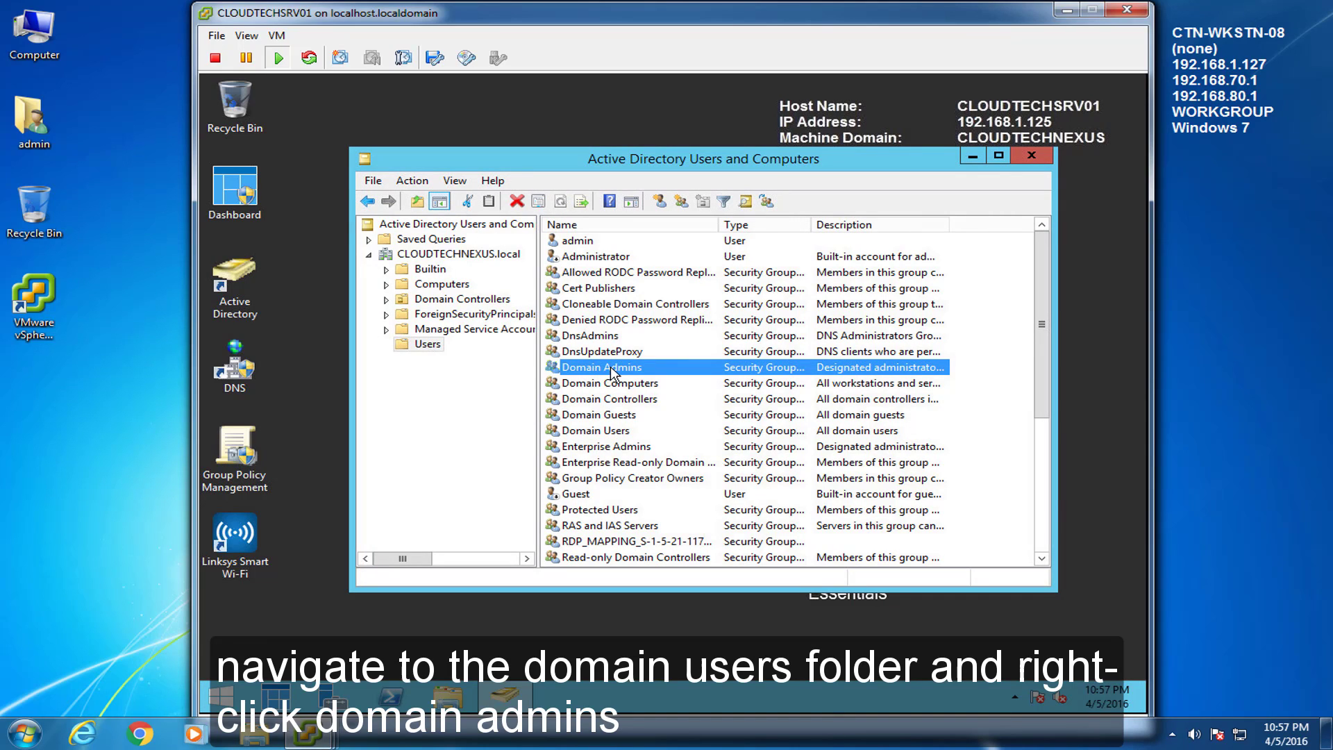
right_click(611, 370)
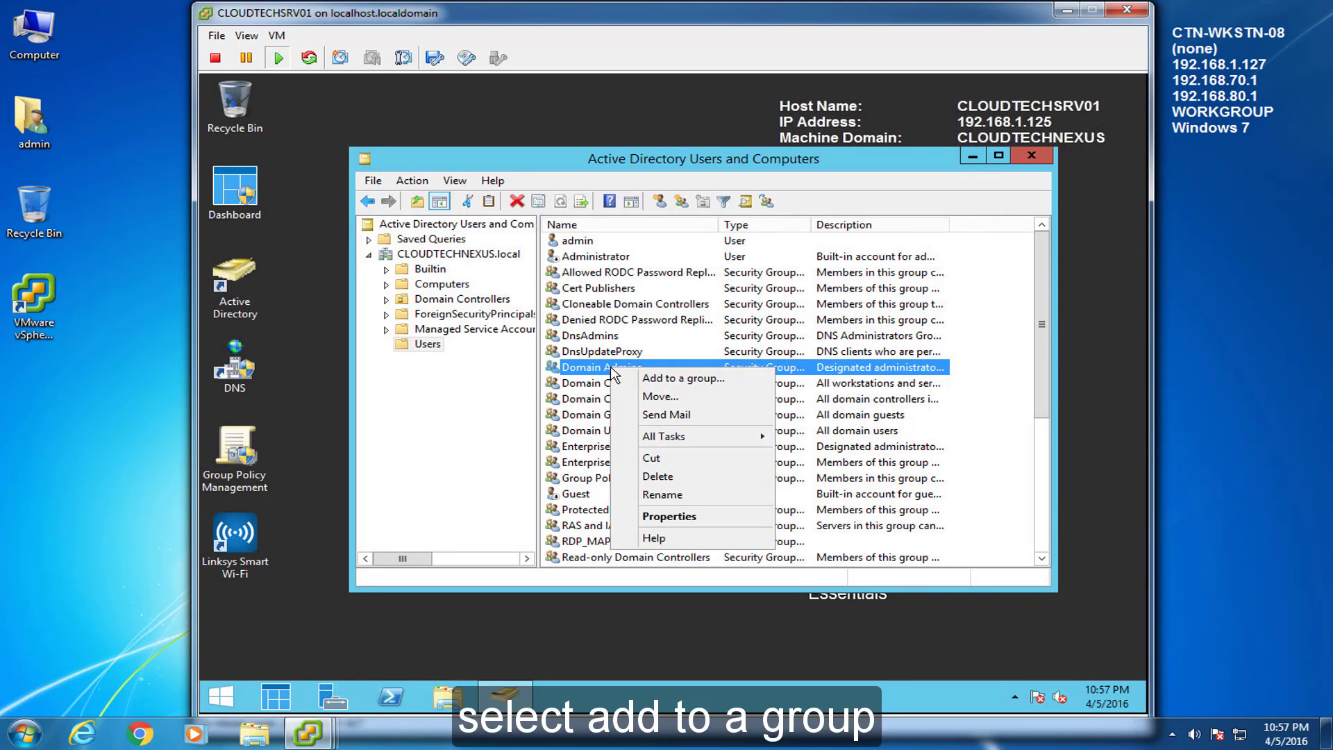
left_click(651, 381)
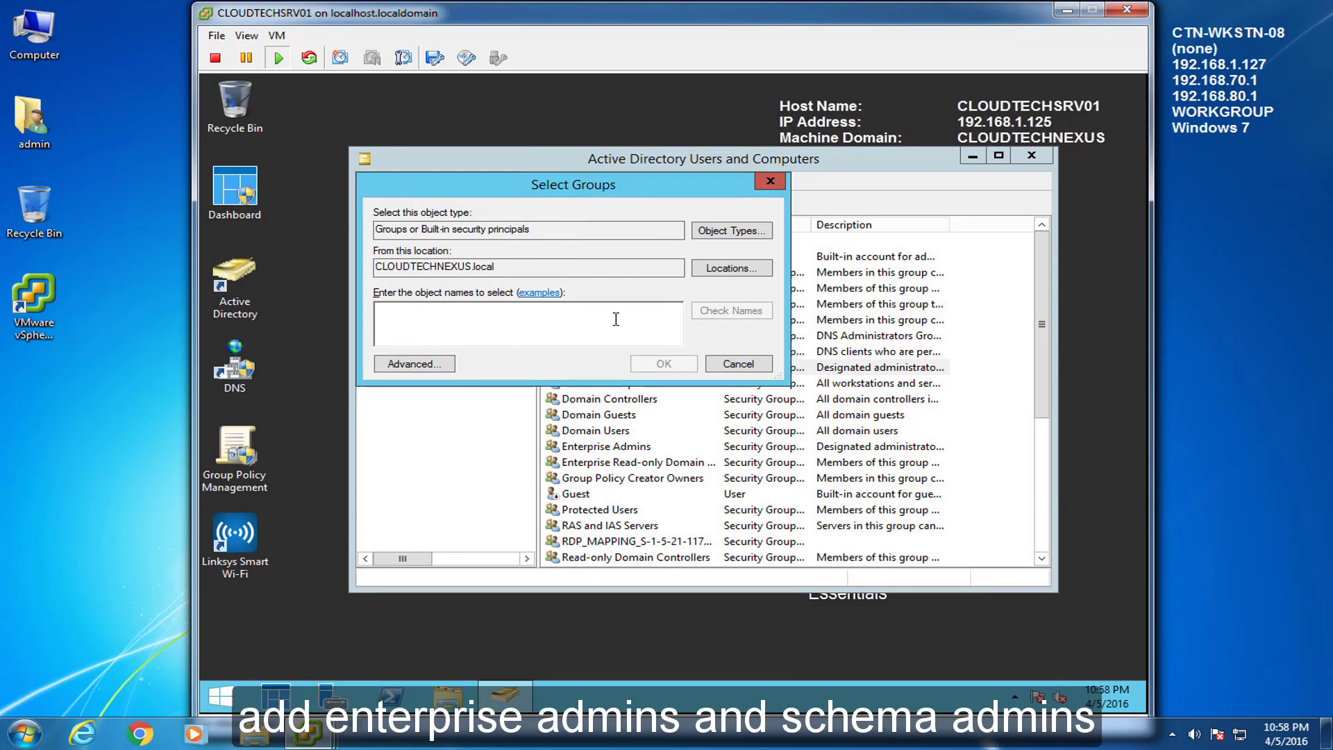
type("E")
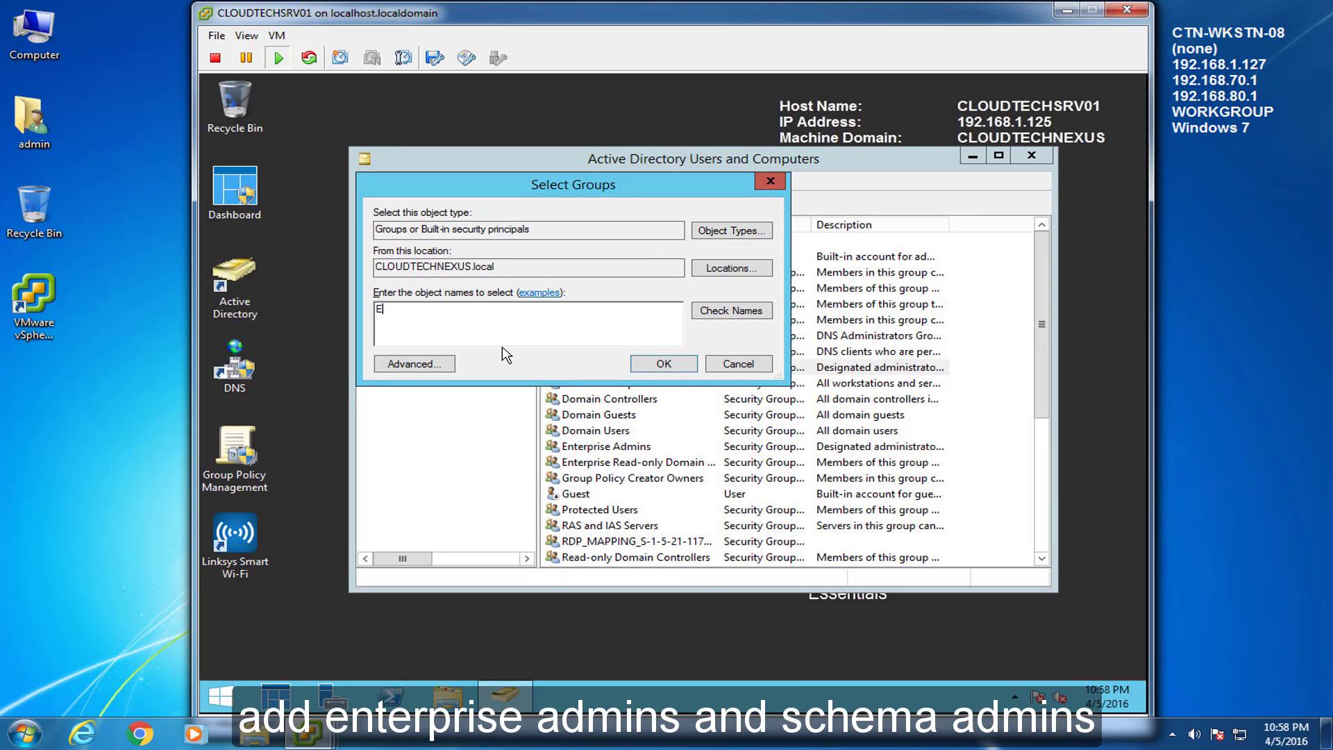
type("nterprise Admin")
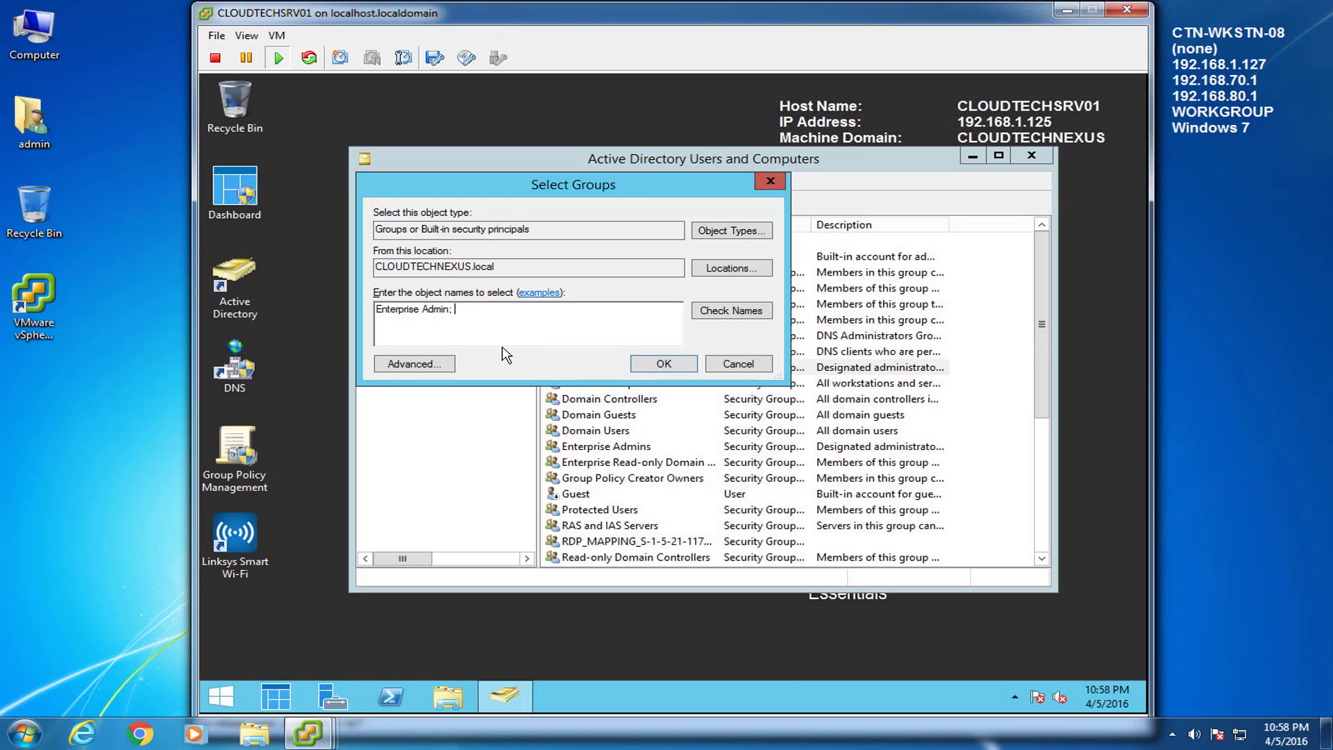
type("; Schema Admins")
left_click(739, 324)
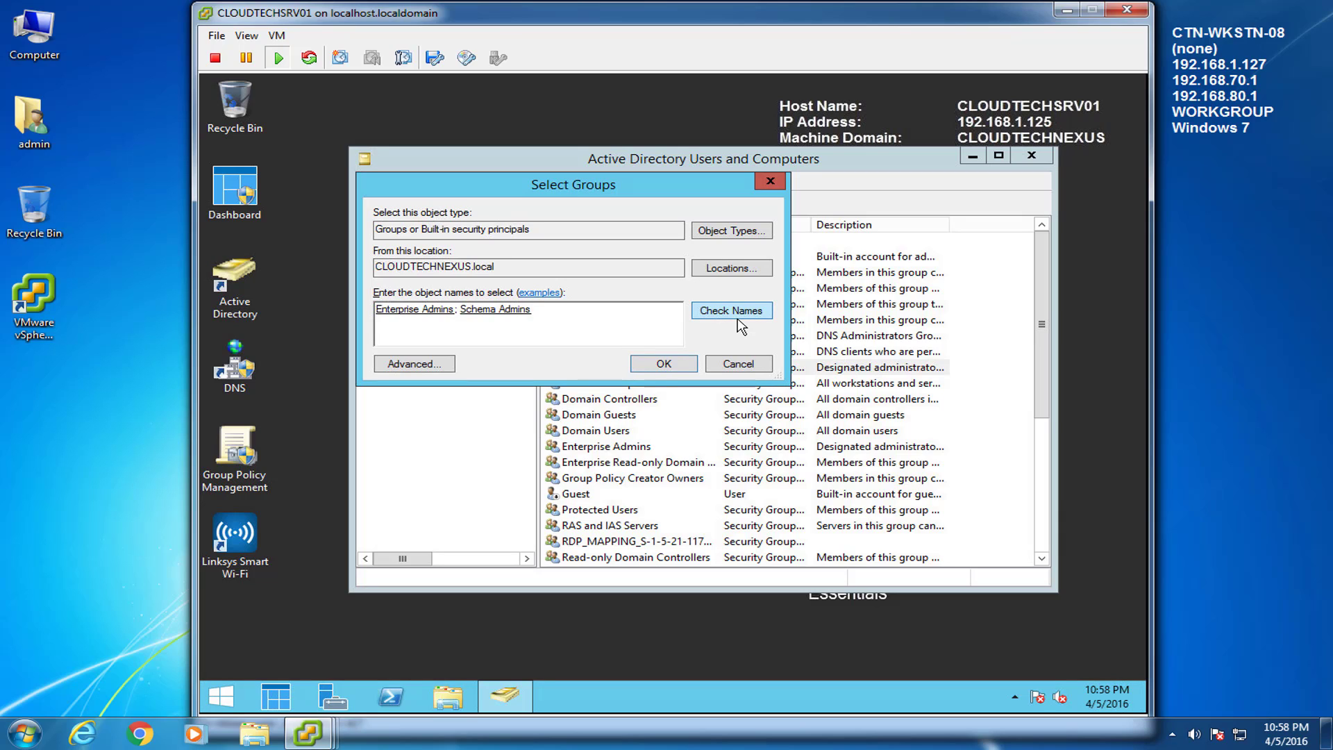
left_click(664, 365)
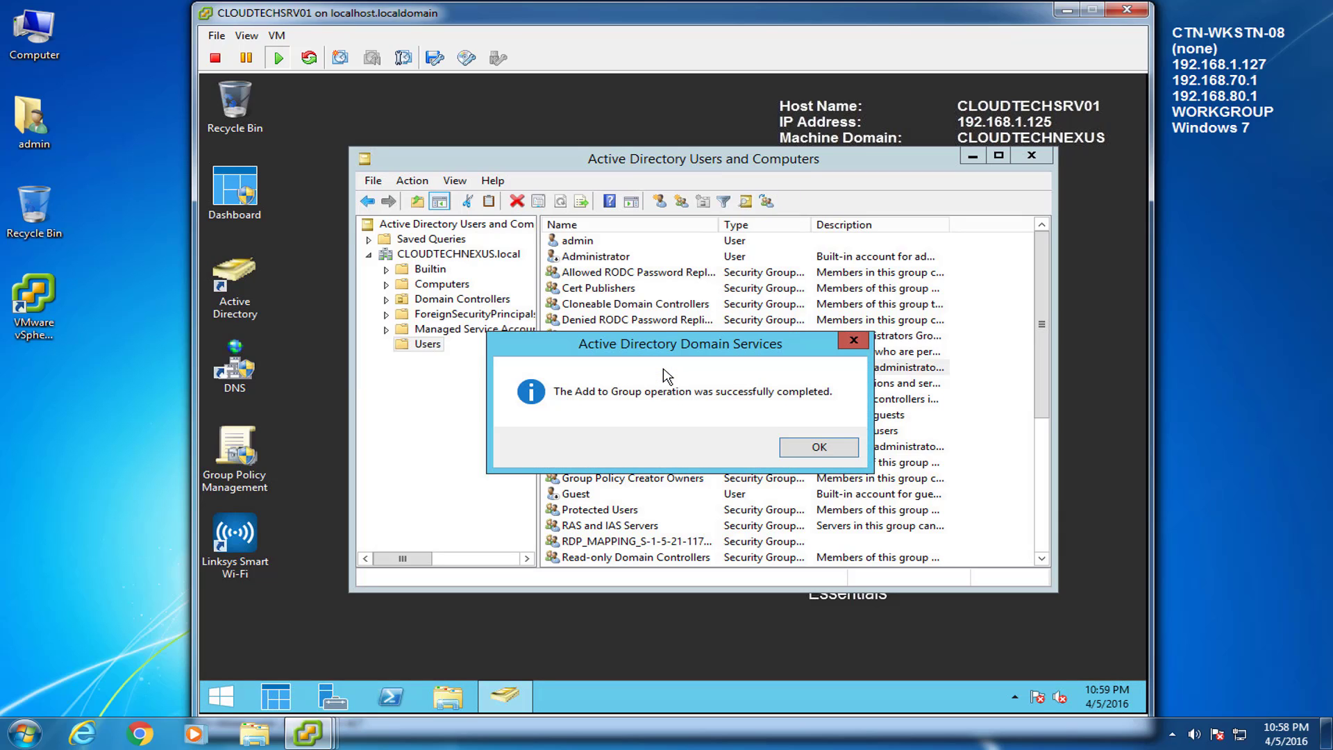
left_click(811, 448)
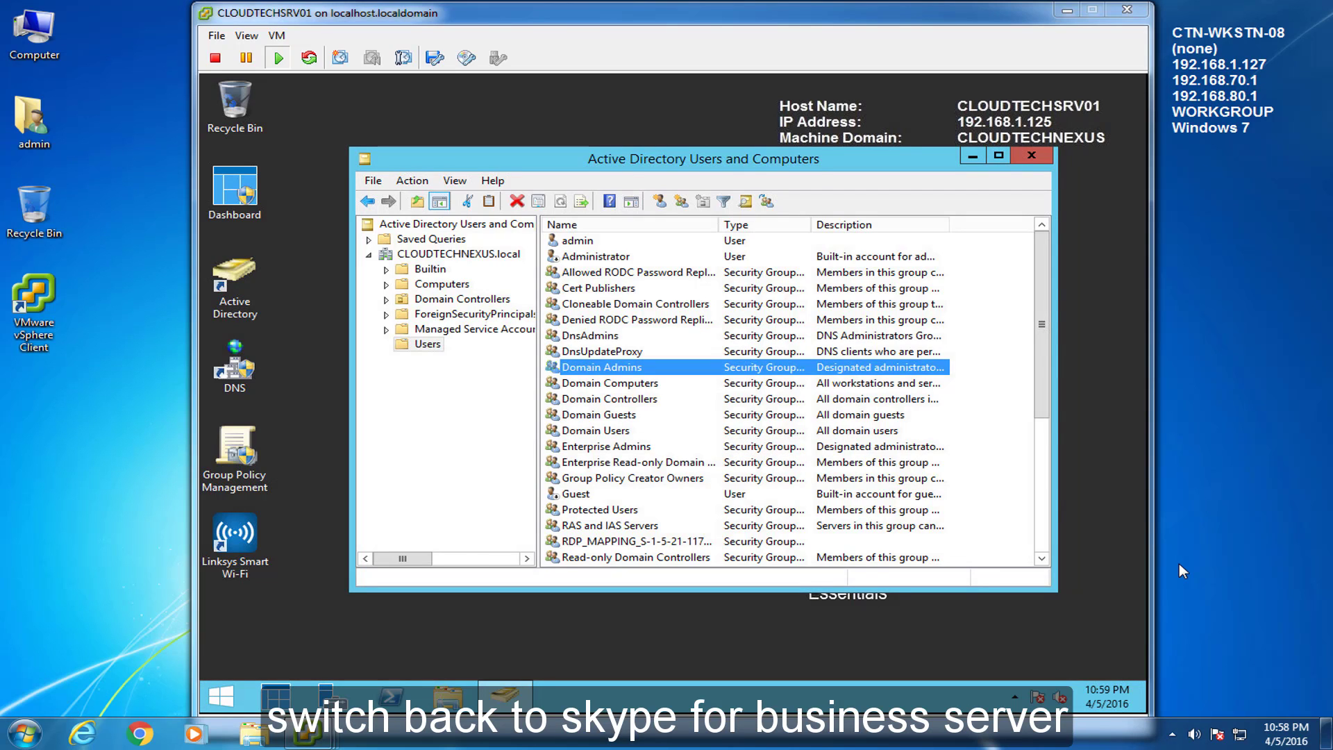
Step: On CLOUDTECHSRV02, run Step 1 Prepare Schema under Prepare Active Directory
mouse_move(307, 734)
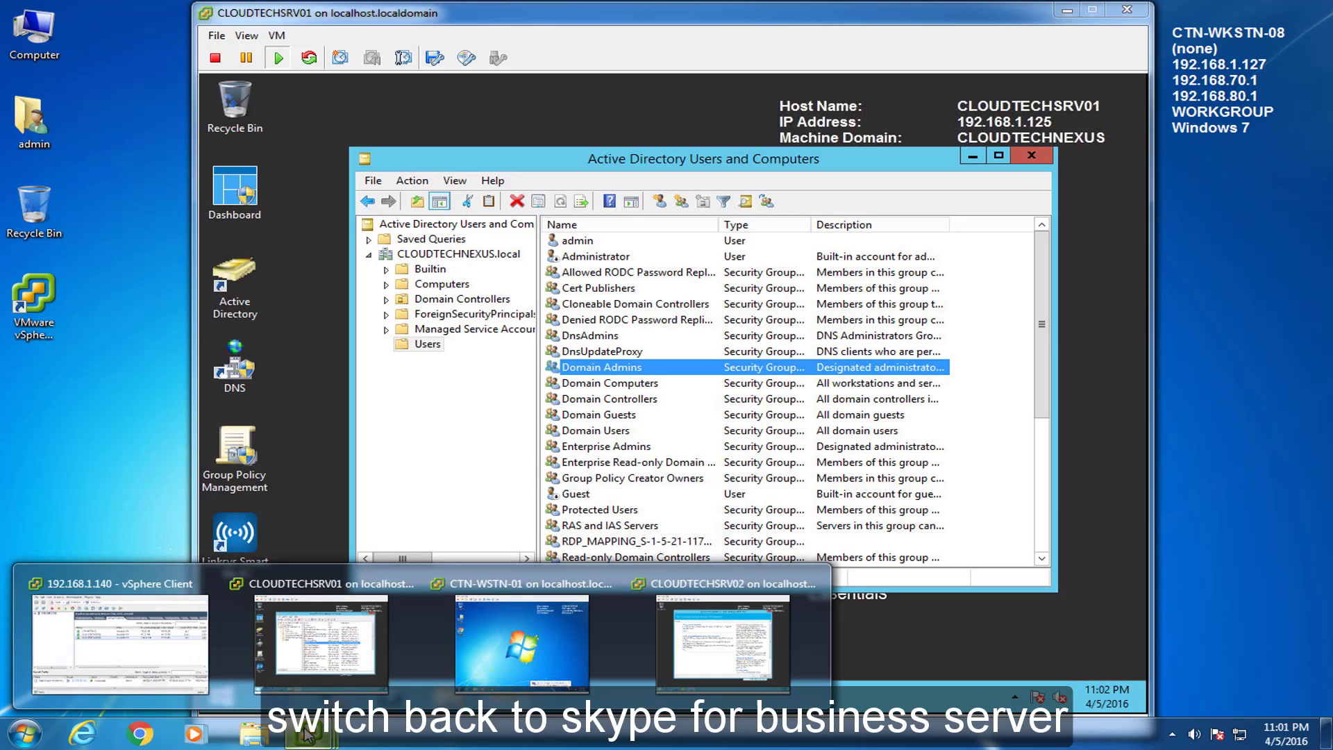
left_click(697, 649)
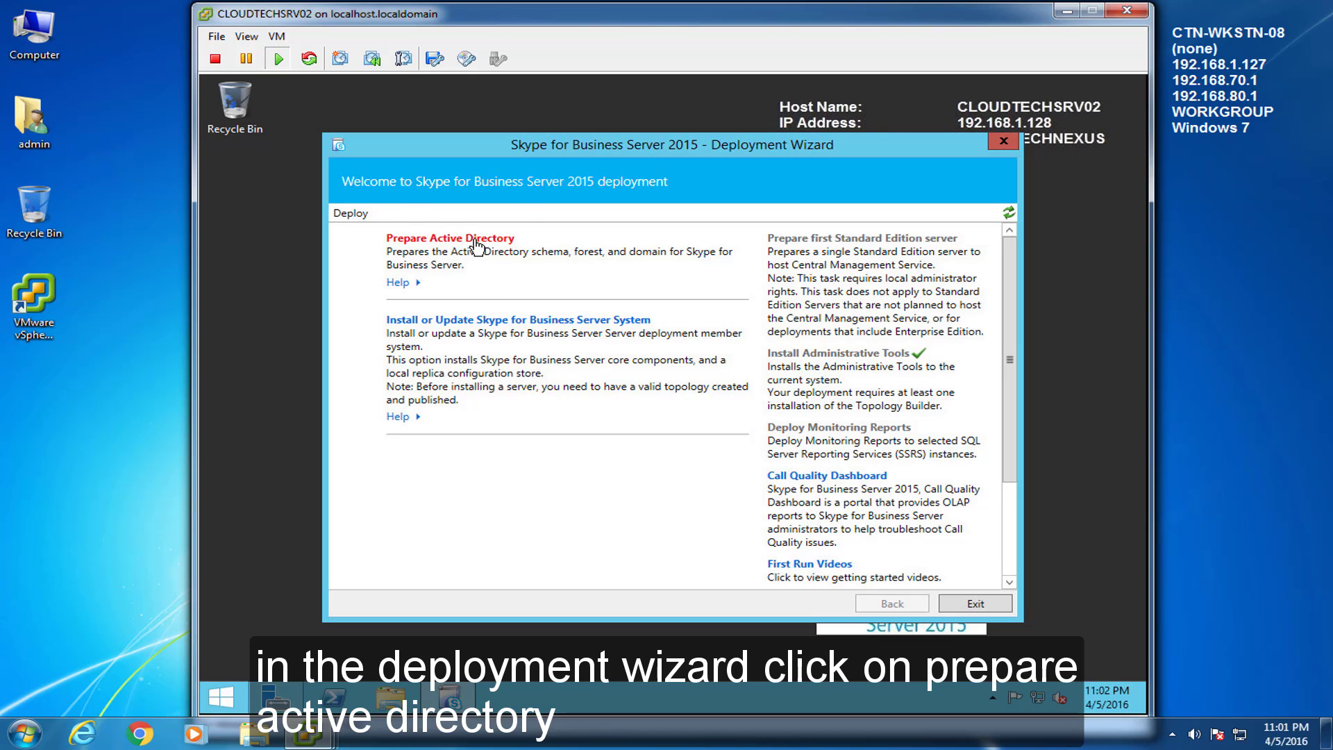
left_click(477, 240)
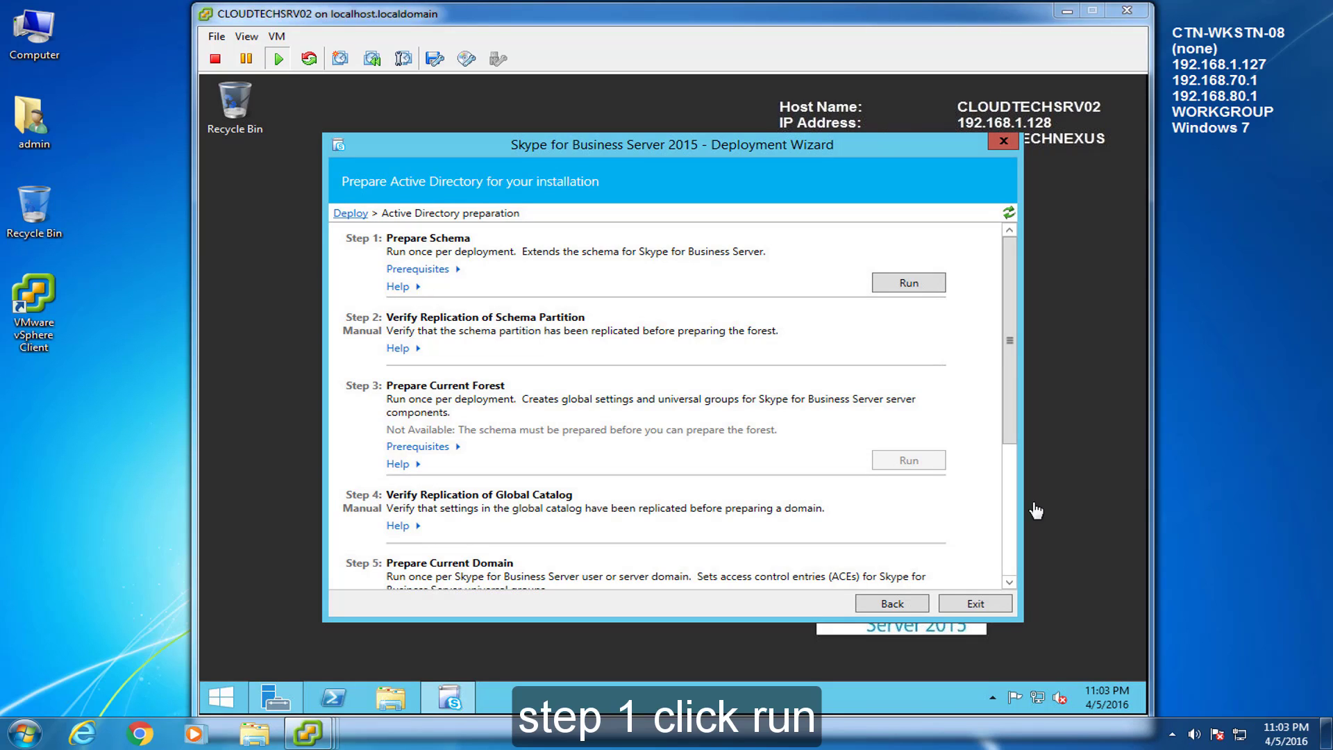
left_click(709, 300)
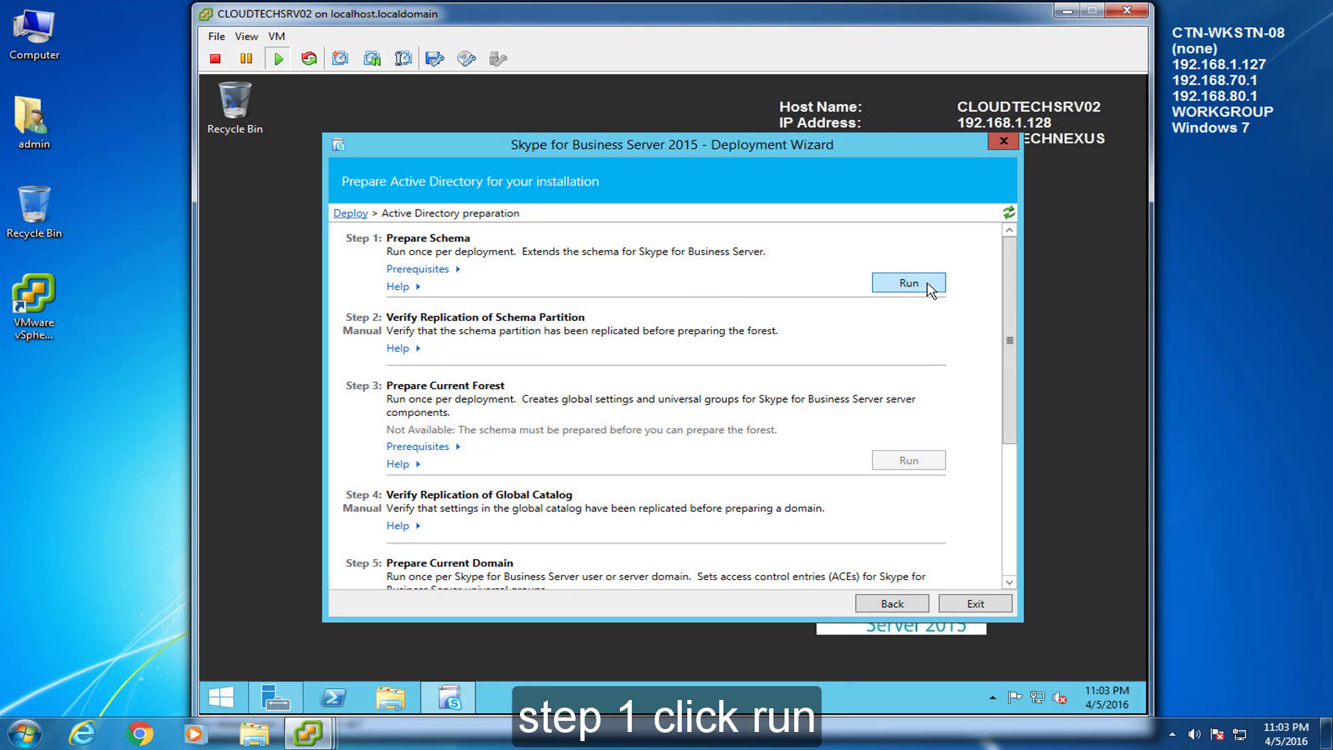
left_click(909, 283)
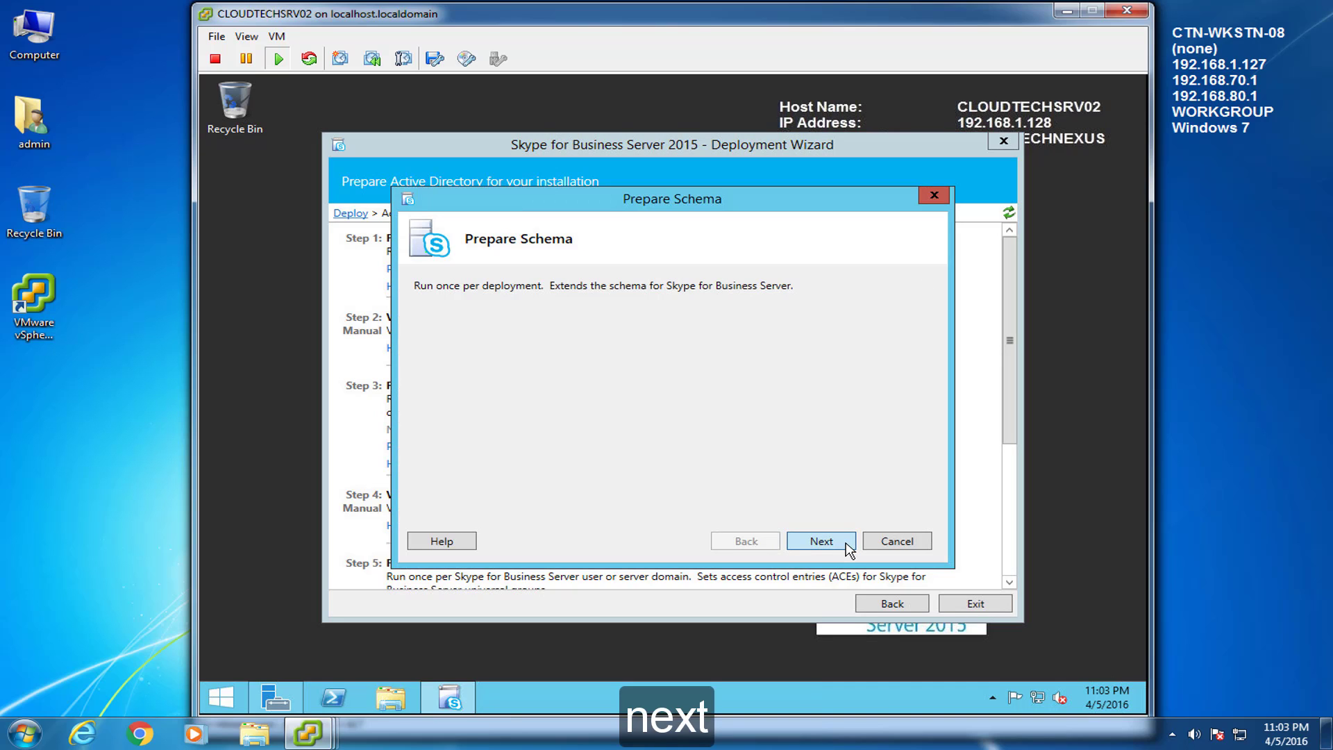
left_click(822, 541)
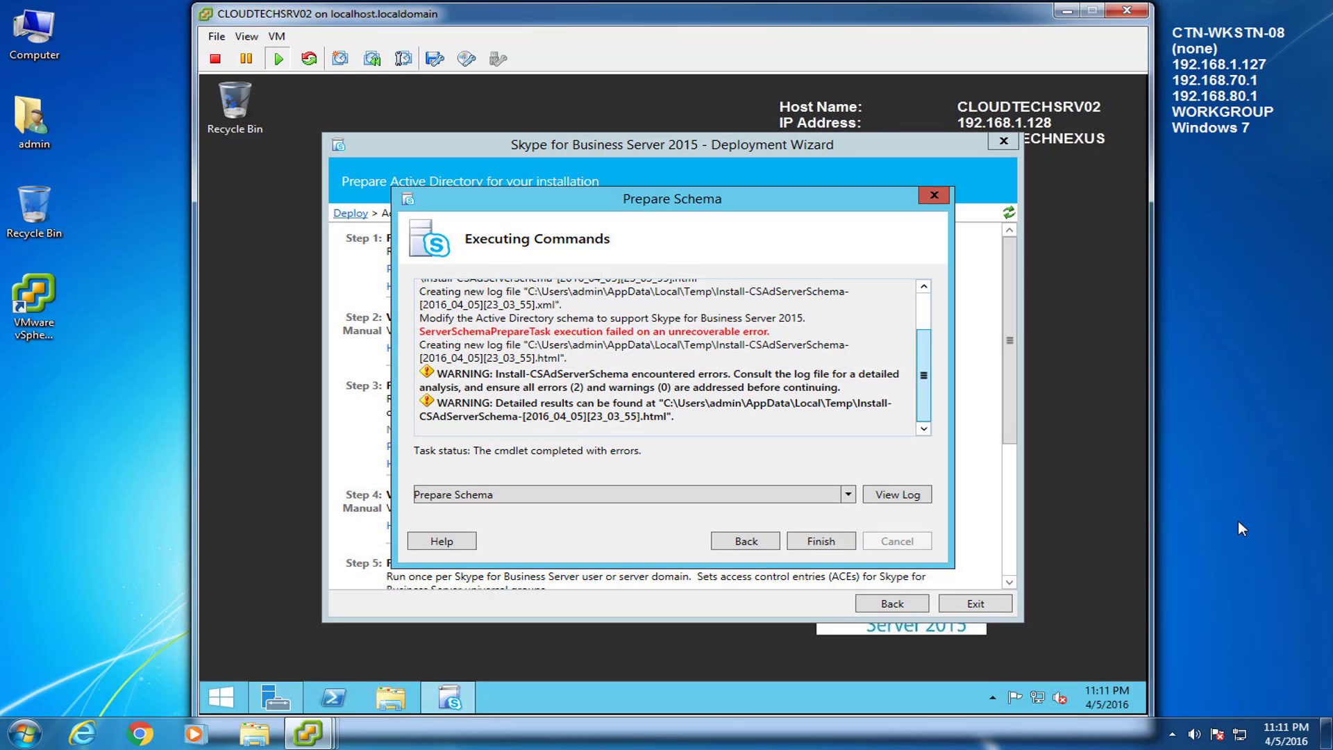
Step: Close the failed schema preparation task and exit the Deployment Wizard
left_click(1202, 572)
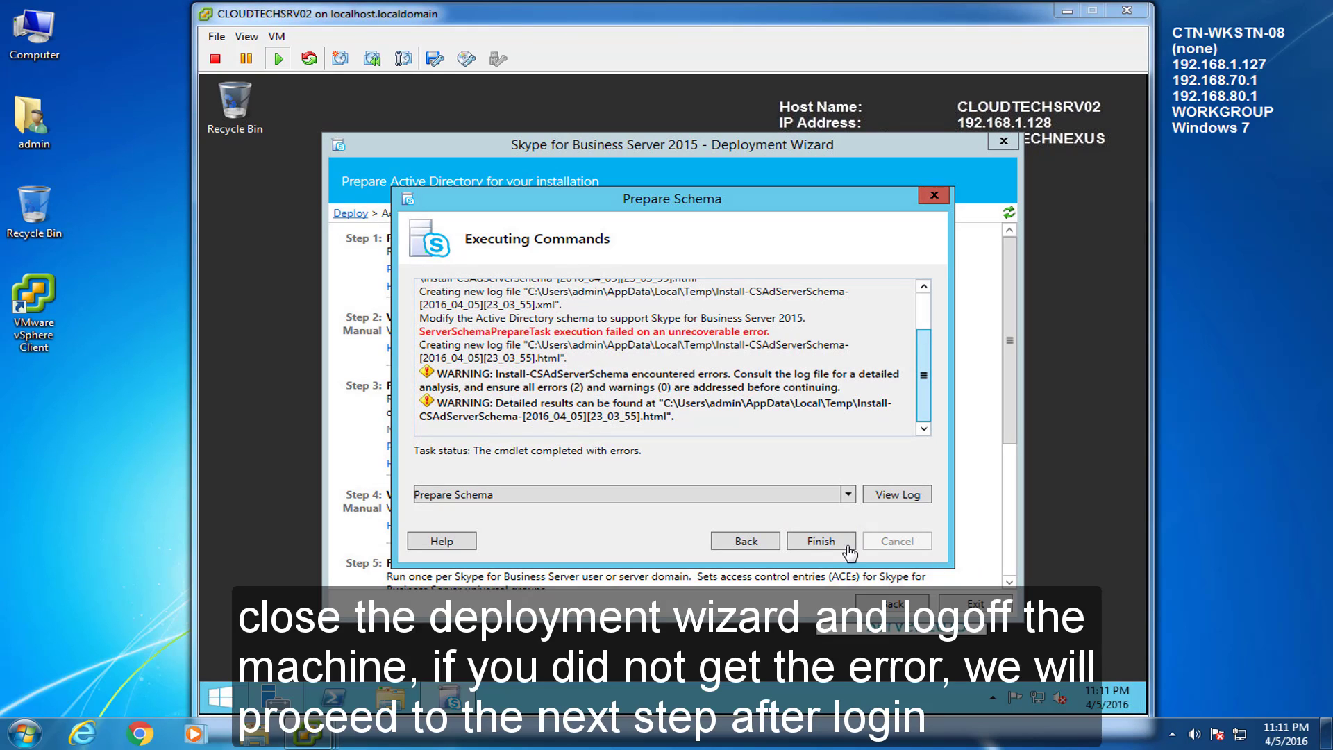
left_click(832, 560)
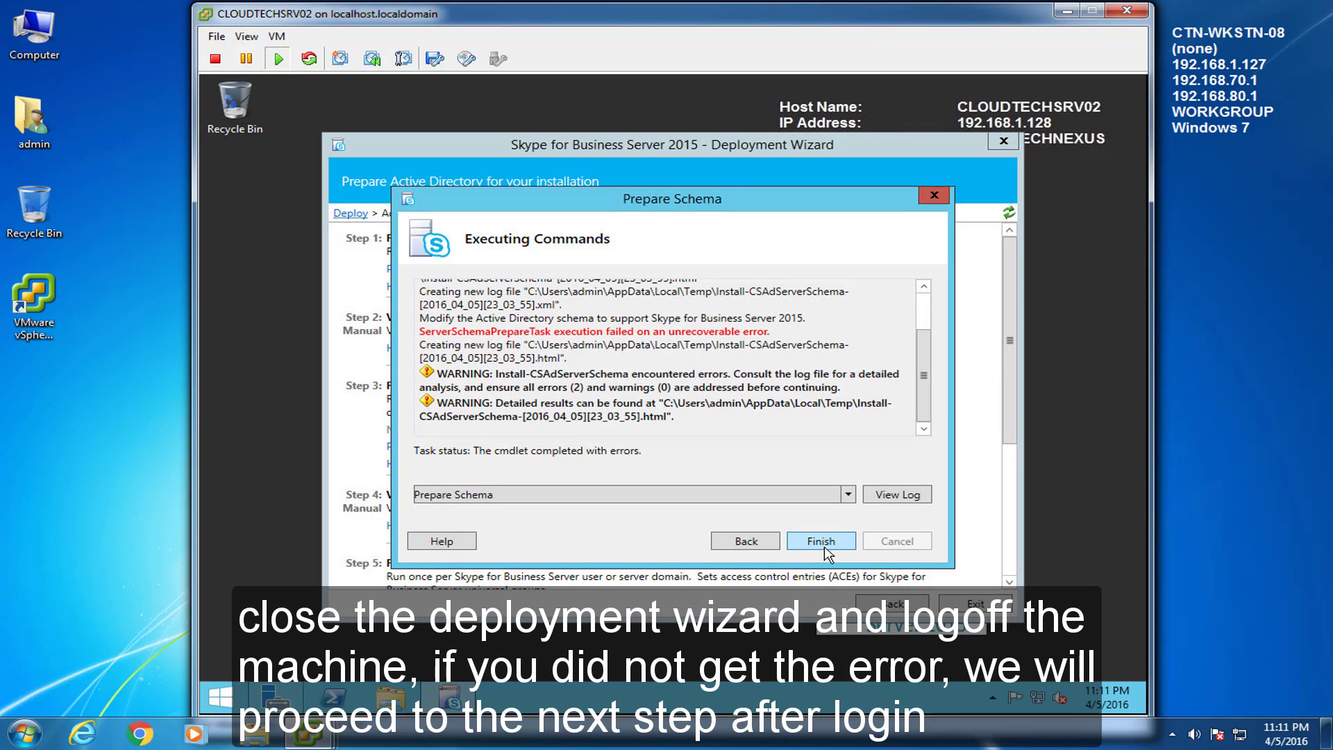
left_click(742, 542)
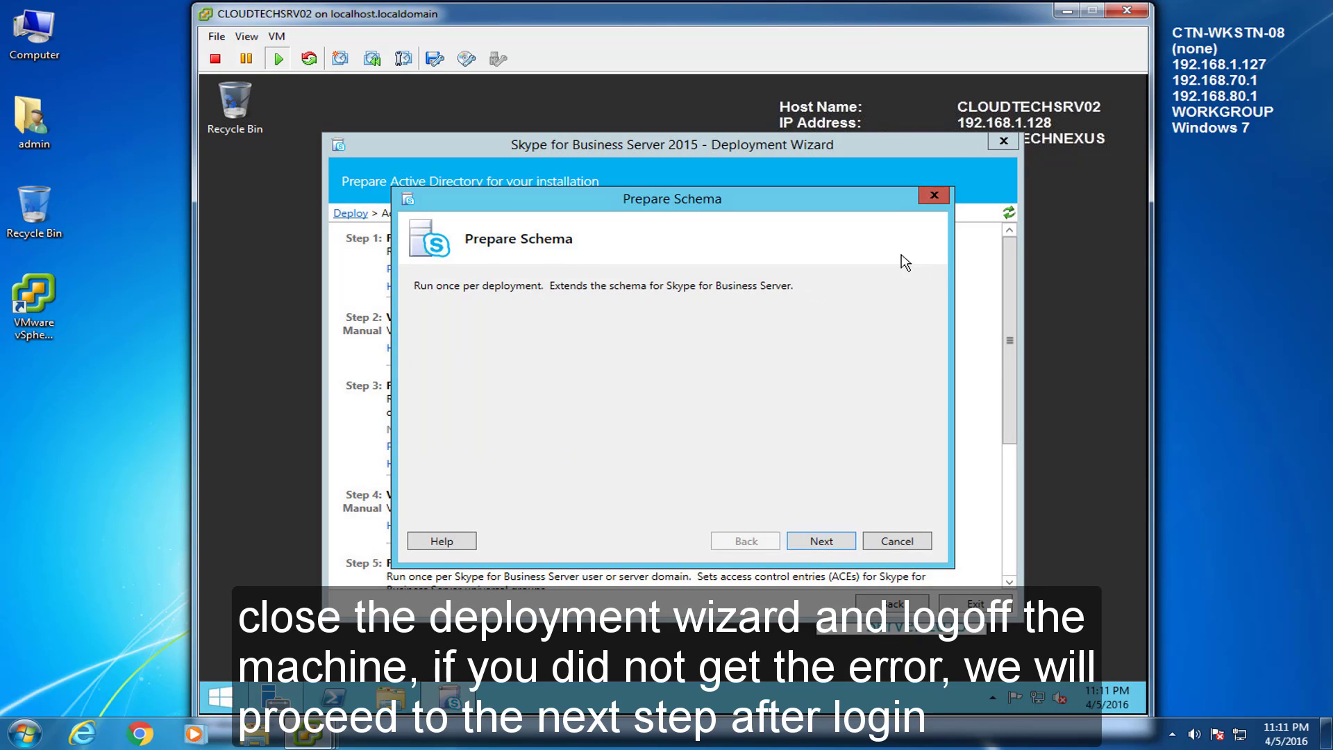
left_click(934, 195)
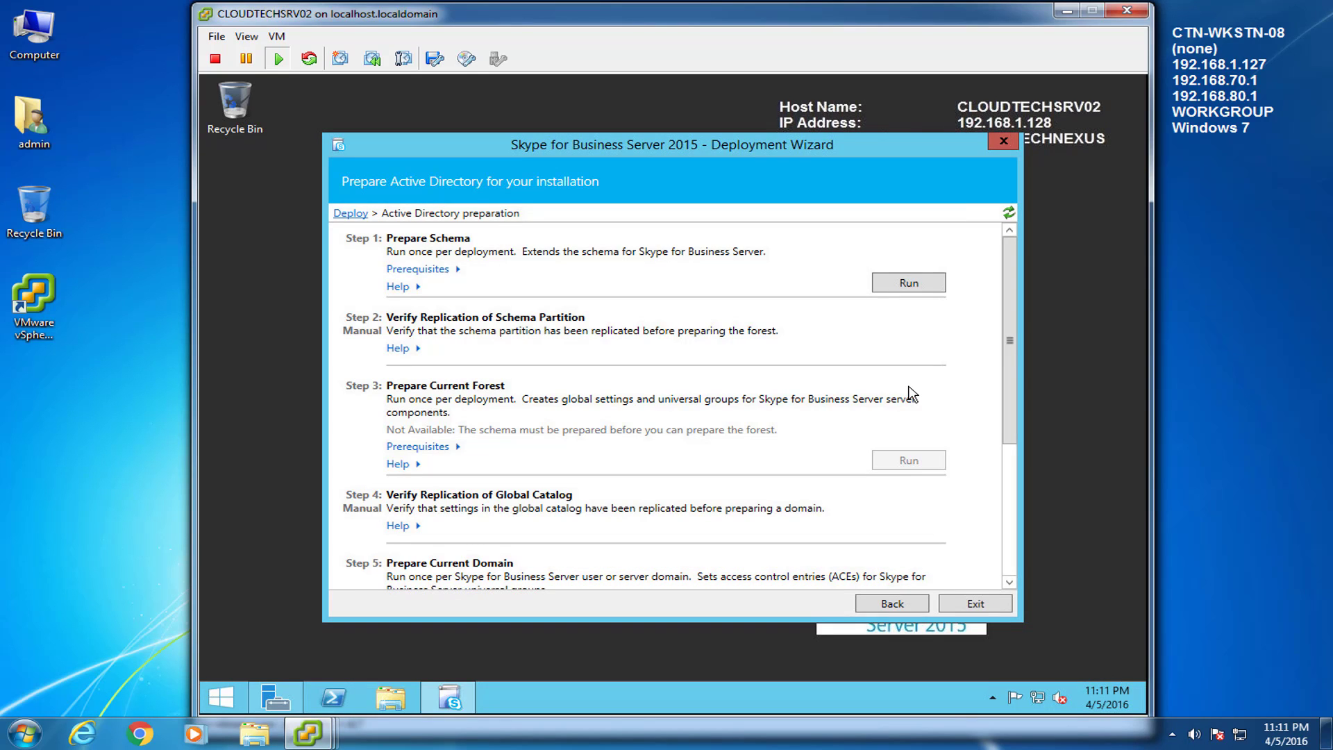
left_click(987, 604)
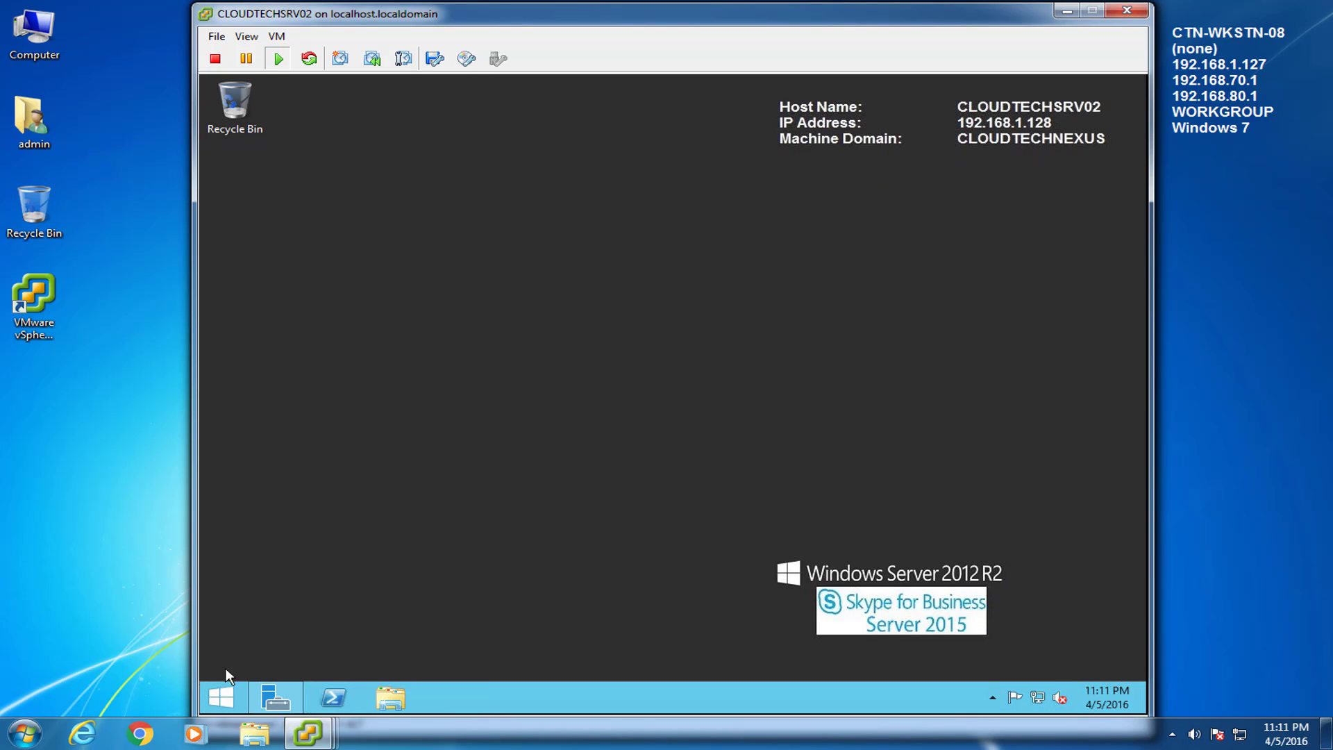
Step: Sign out of CLOUDTECHSRV02 and sign back in as admin using Ctrl+Alt+Del
left_click(221, 697)
left_click(523, 654)
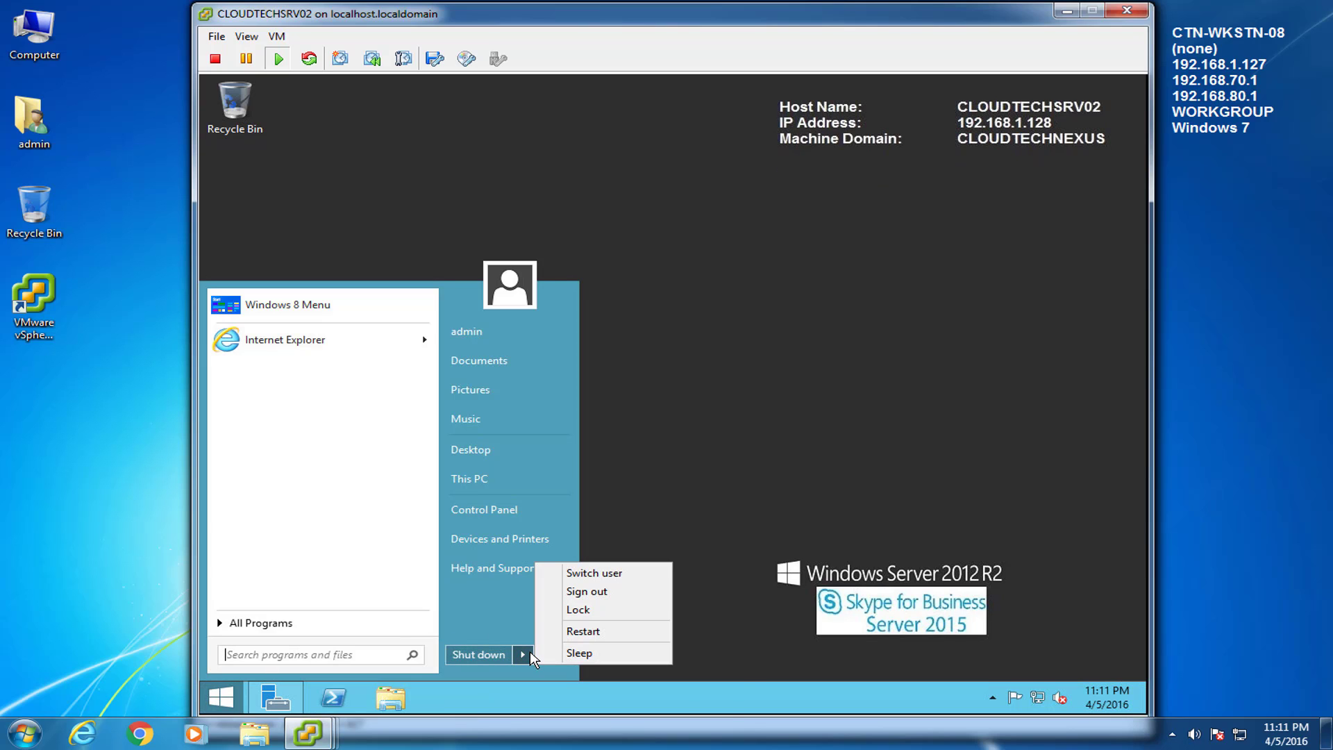
left_click(611, 591)
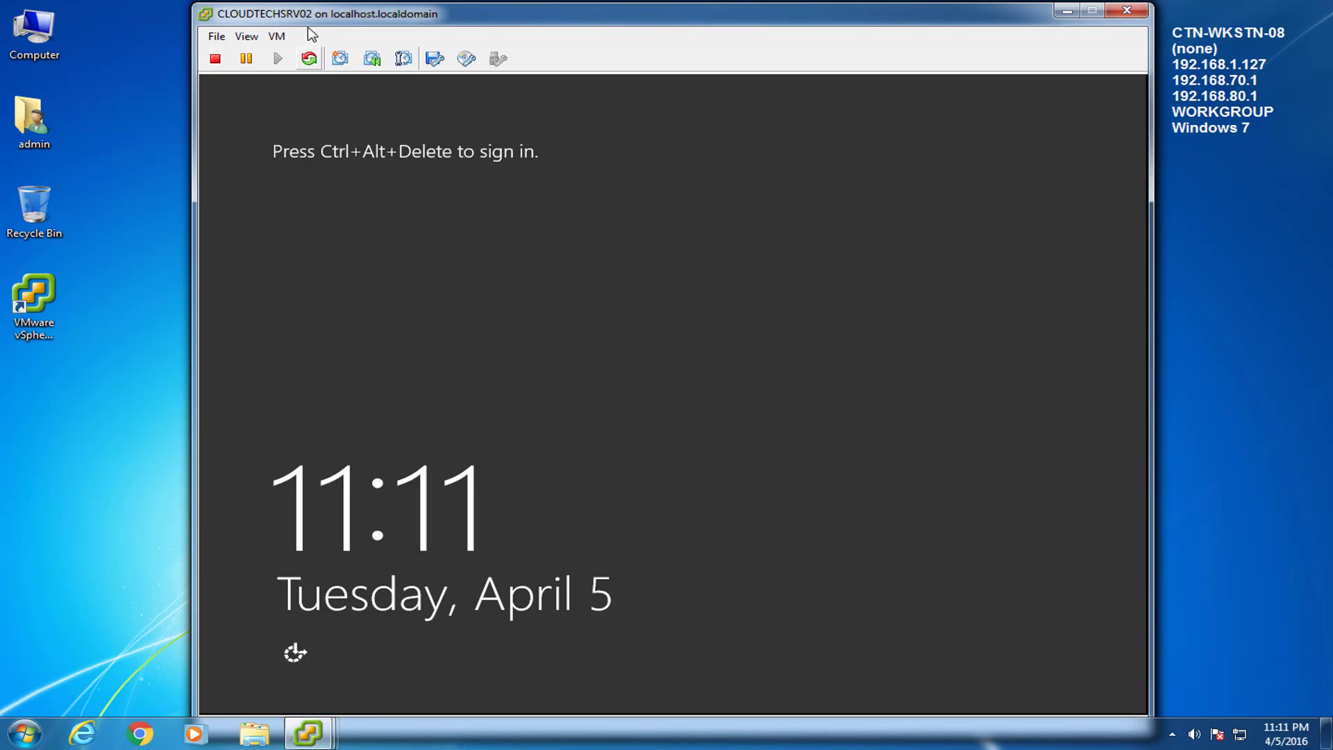
left_click(276, 36)
mouse_move(327, 69)
left_click(550, 93)
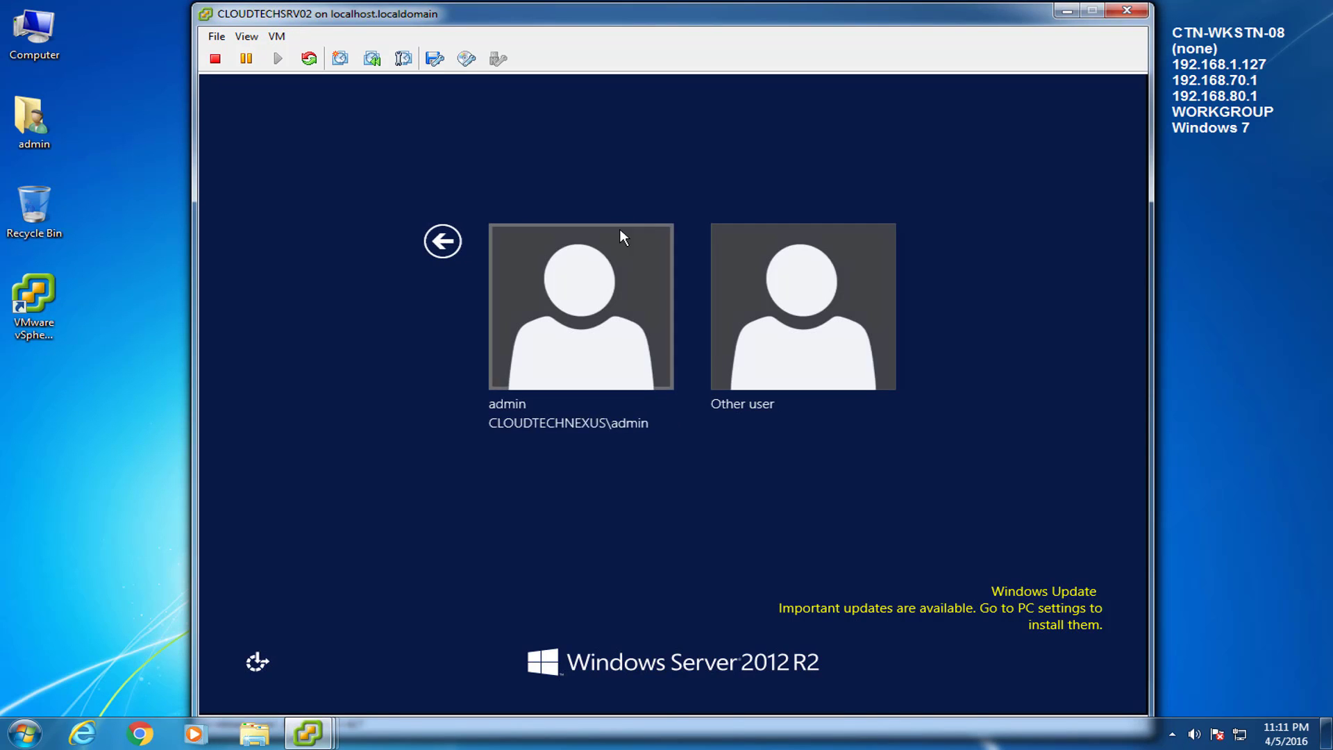
left_click(611, 344)
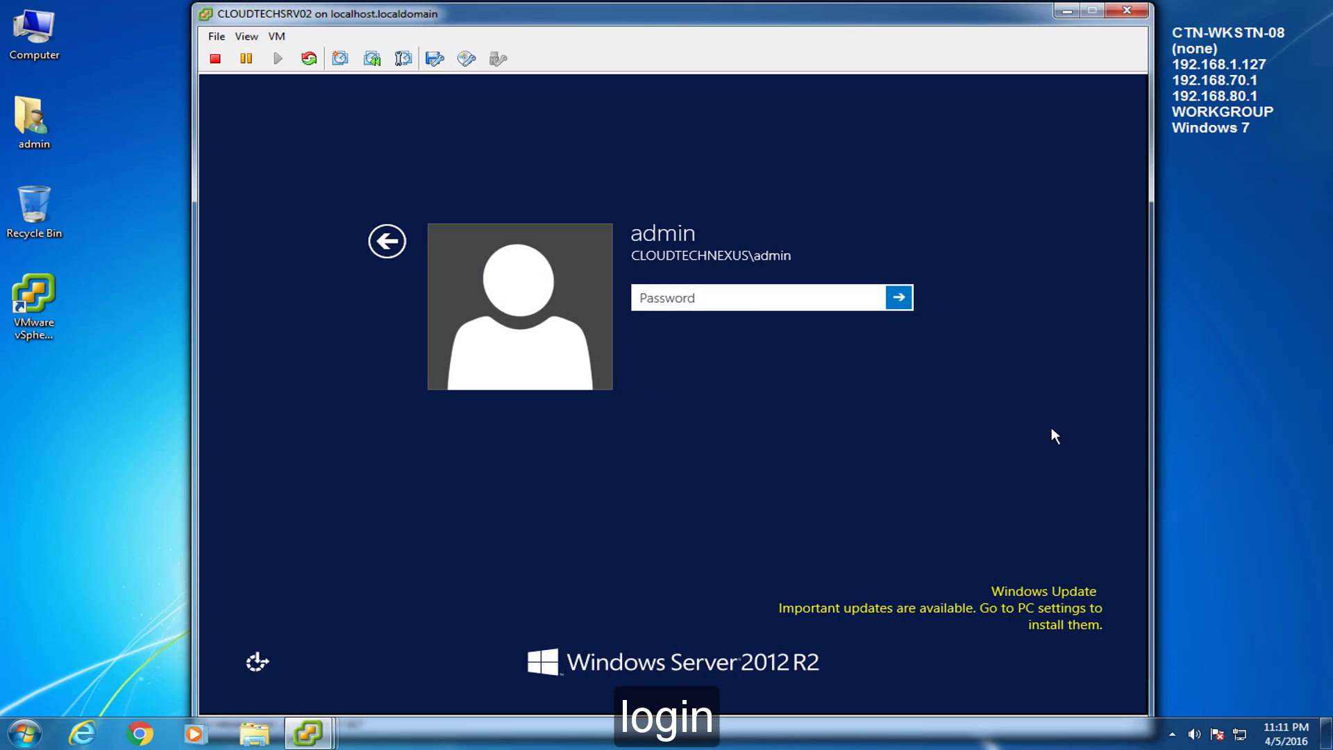
type("•••••••")
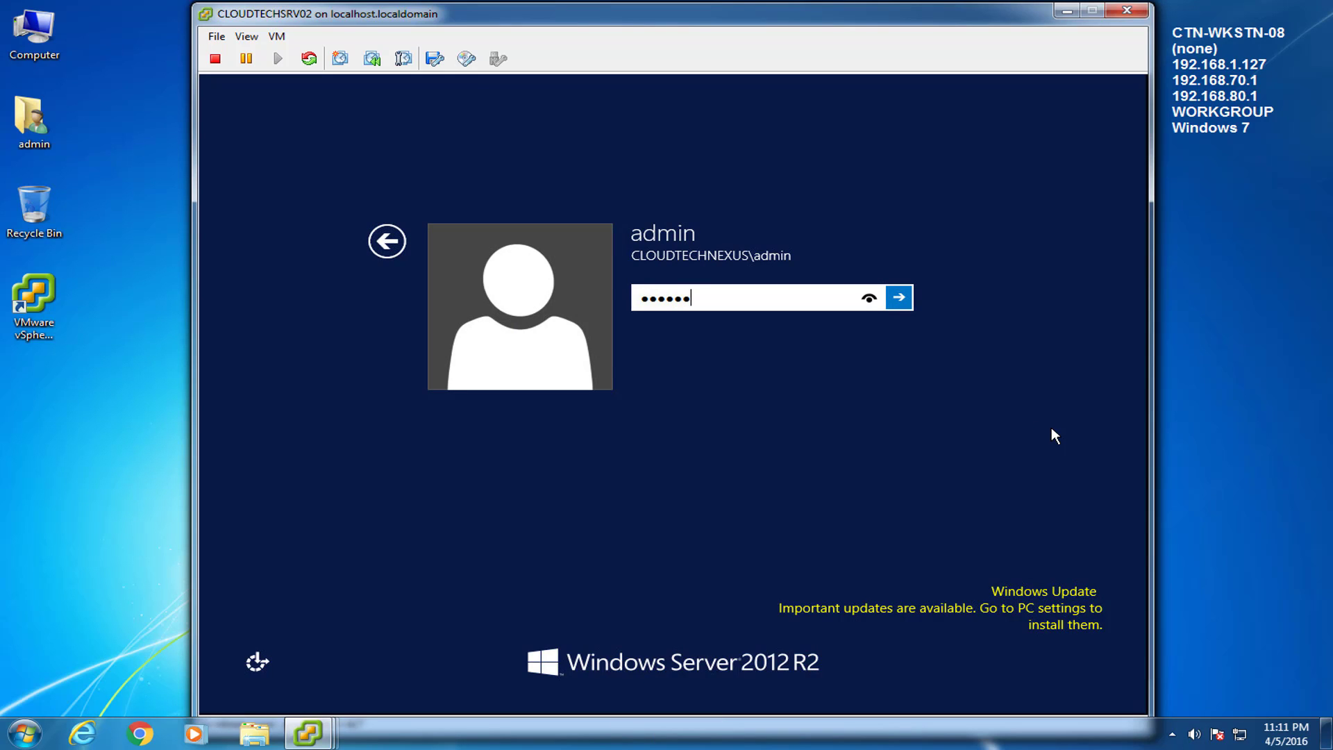
type("•••")
key("Return")
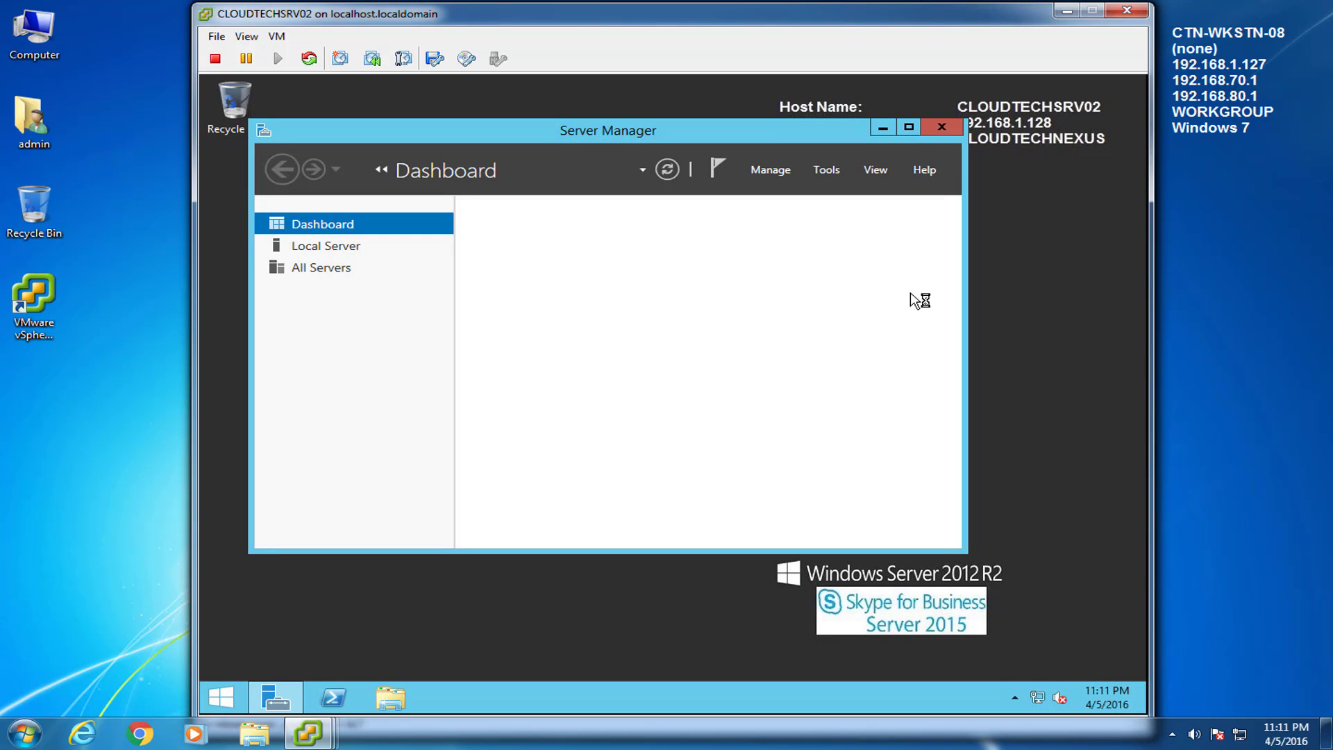
Step: Launch the Skype for Business Server 2015 Deployment Wizard from All Programs, allowing elevation
left_click(882, 127)
left_click(221, 696)
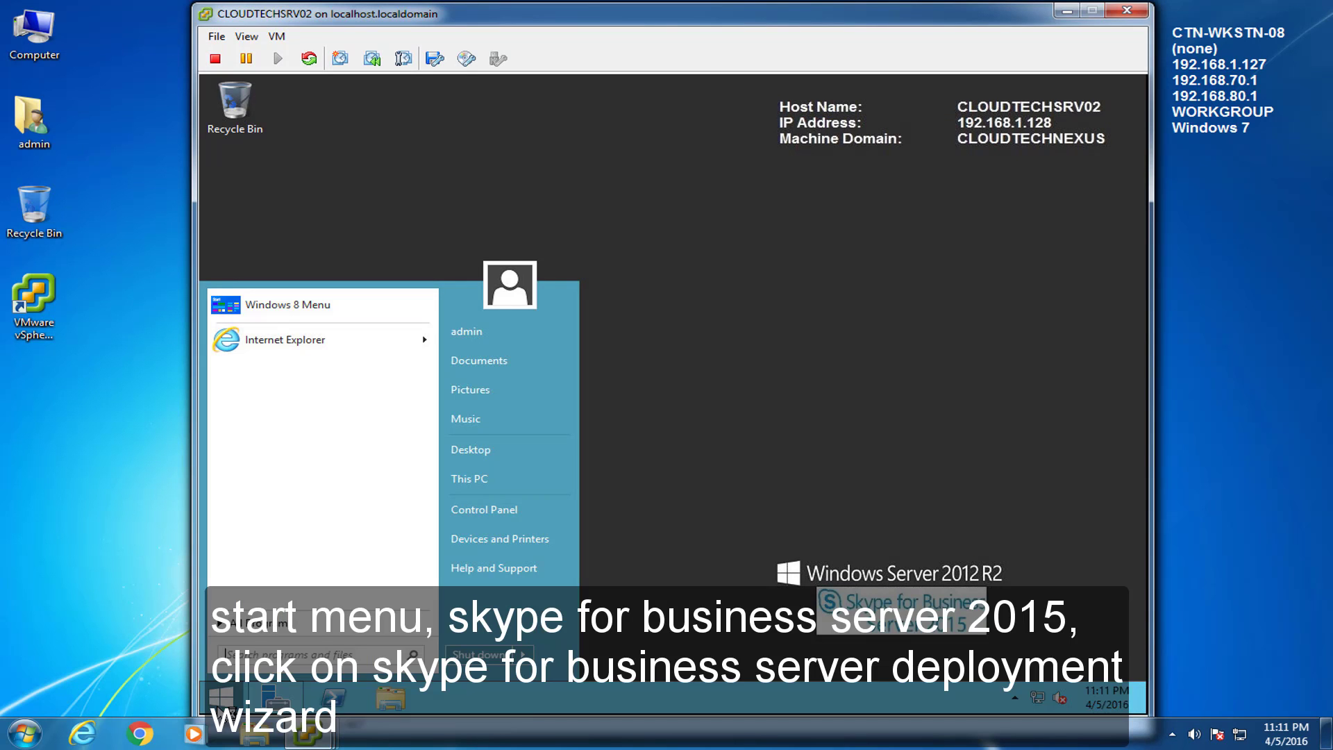
left_click(303, 629)
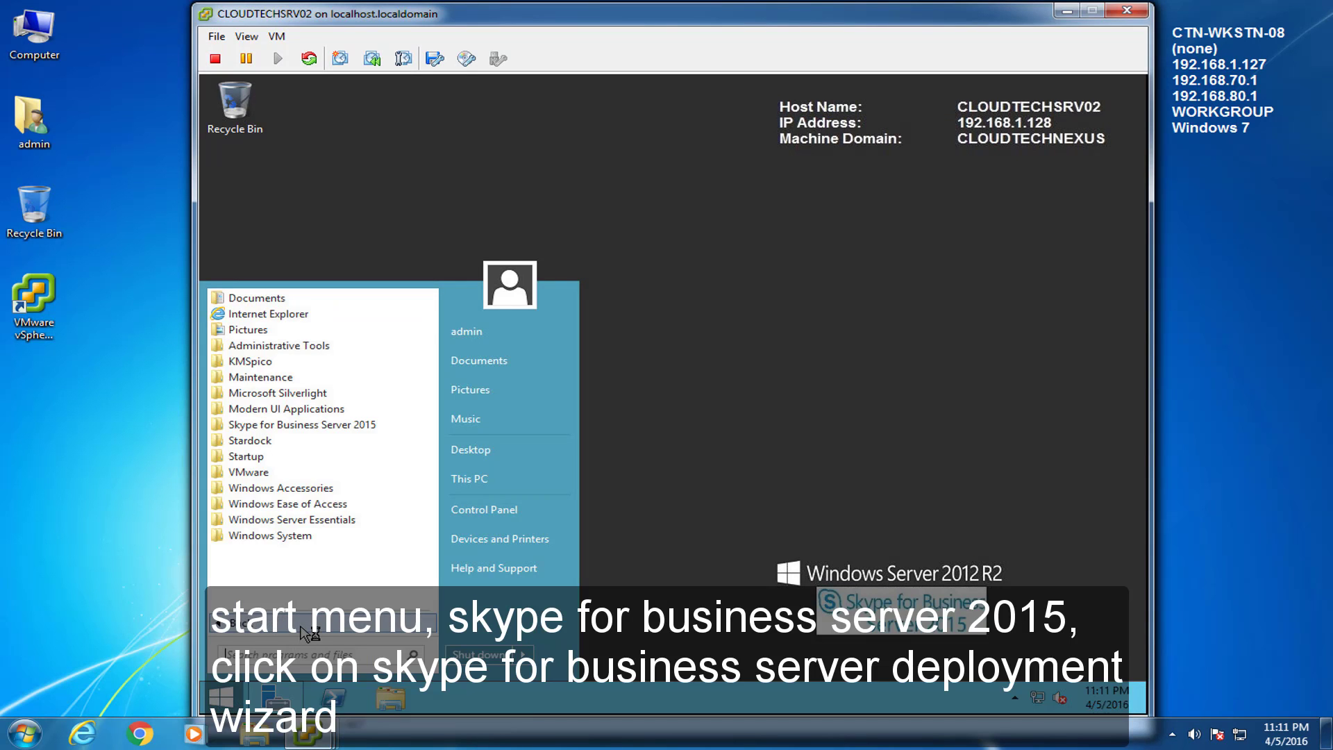
left_click(330, 427)
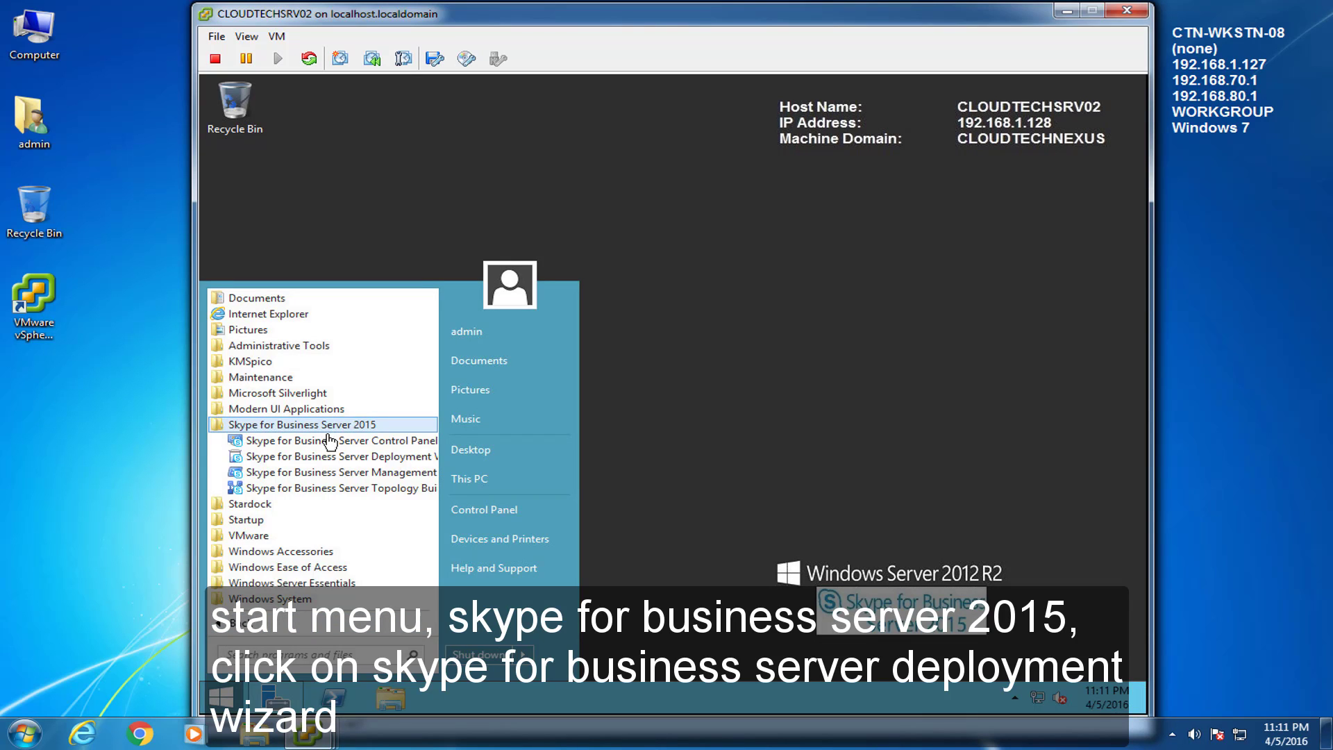
left_click(337, 460)
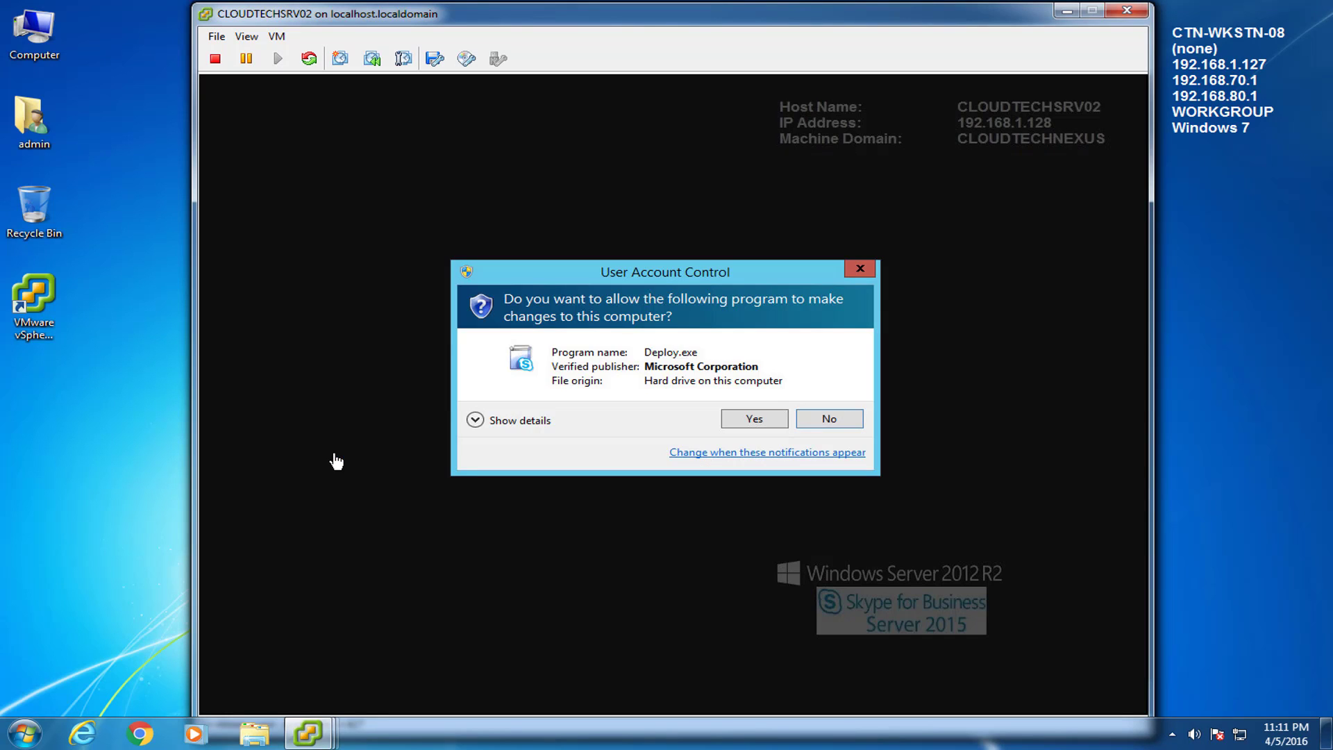
left_click(763, 417)
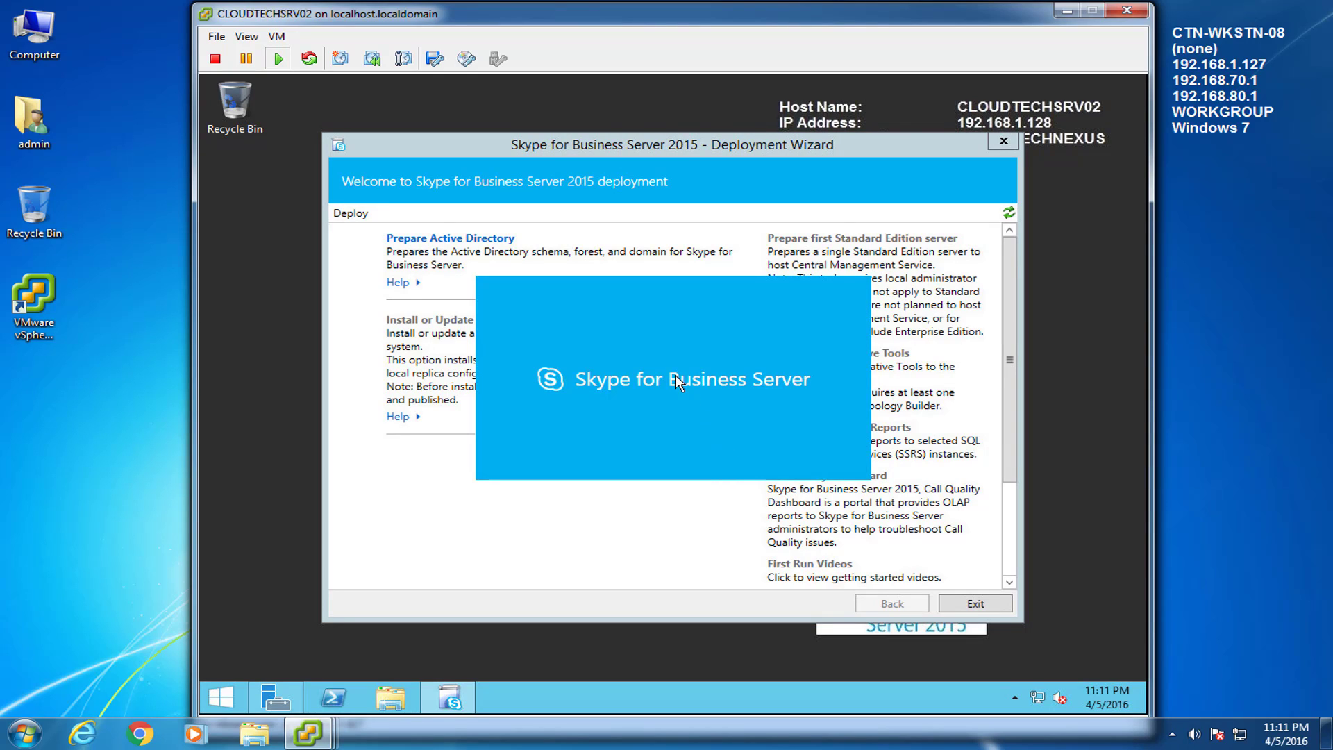
Step: Run Prepare Schema to completion, then start Step 3 Prepare Current Forest
left_click(500, 240)
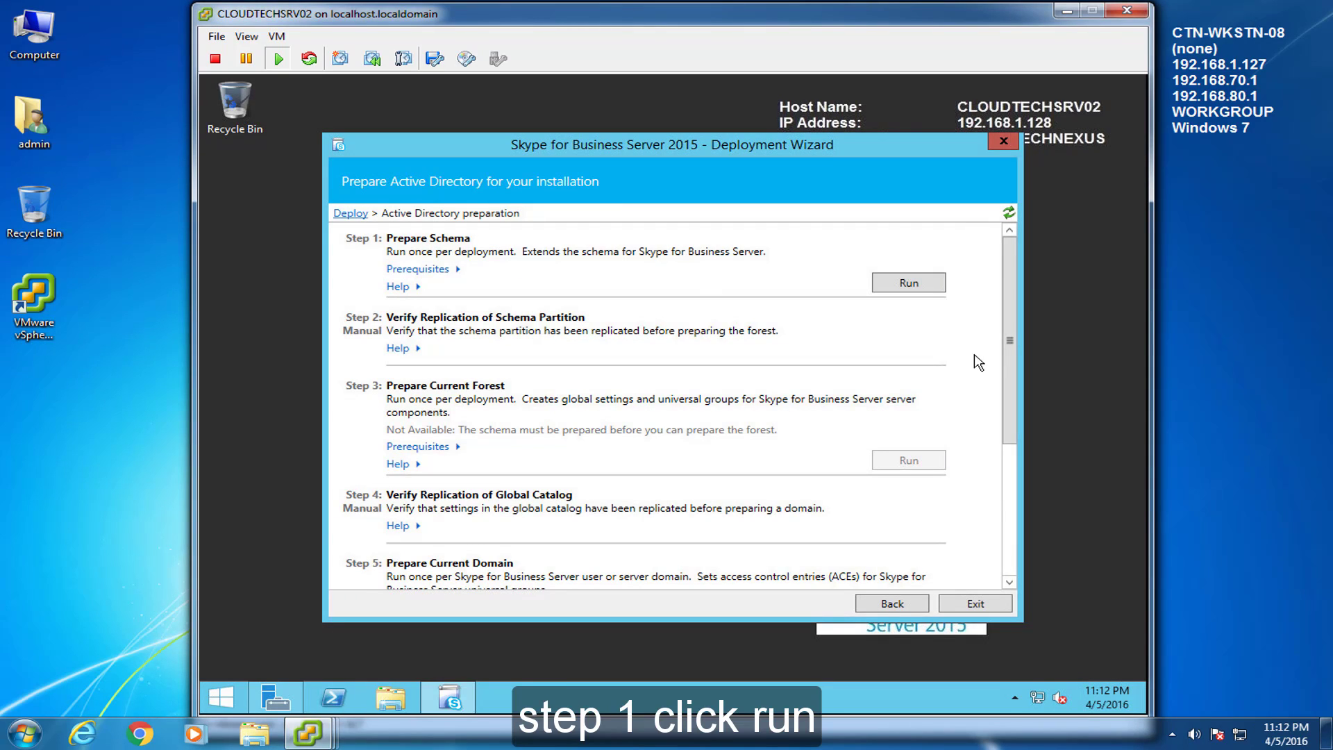
left_click(932, 285)
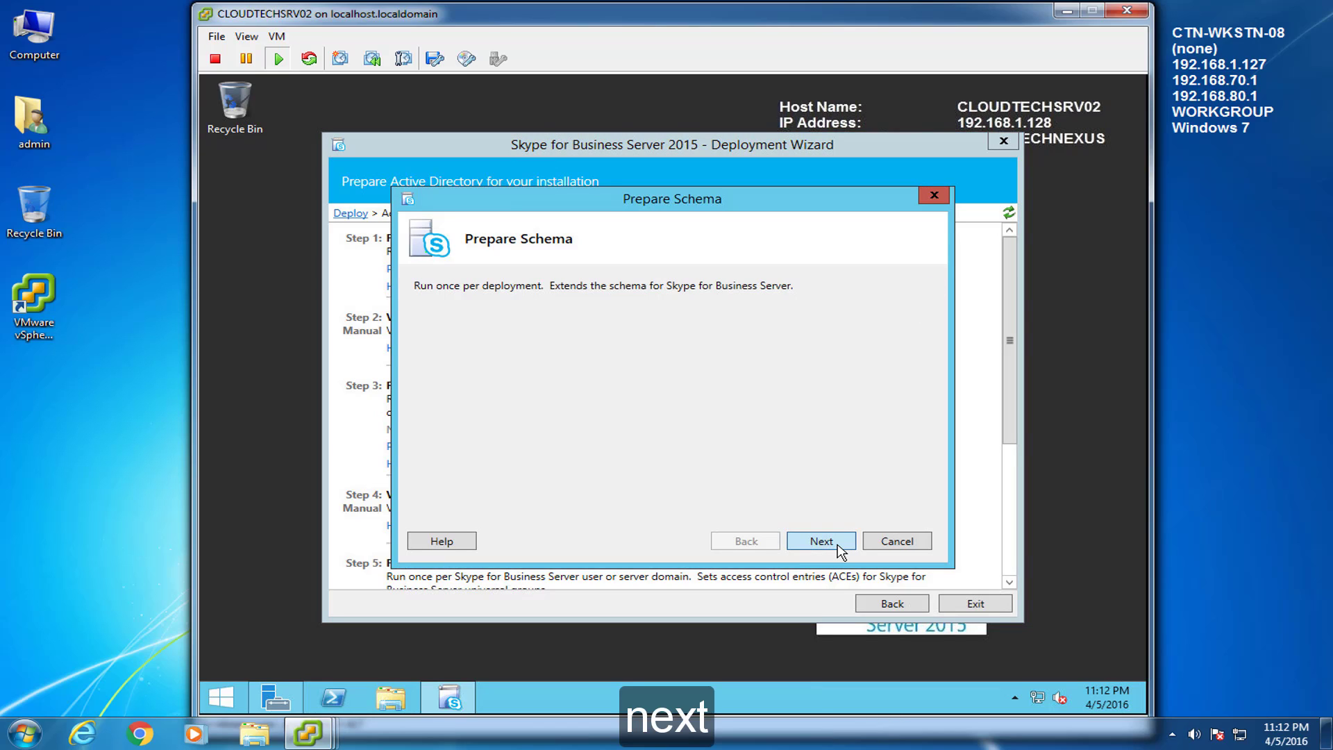
left_click(822, 541)
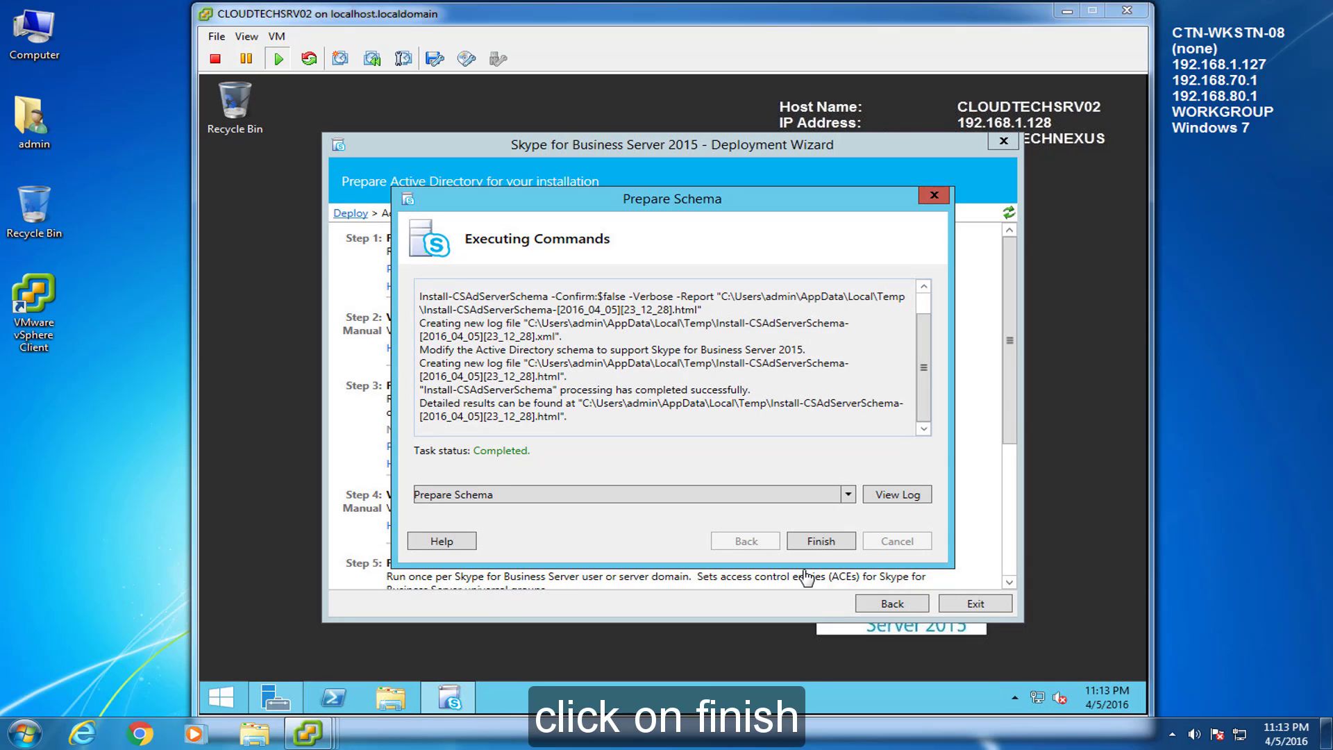
left_click(821, 541)
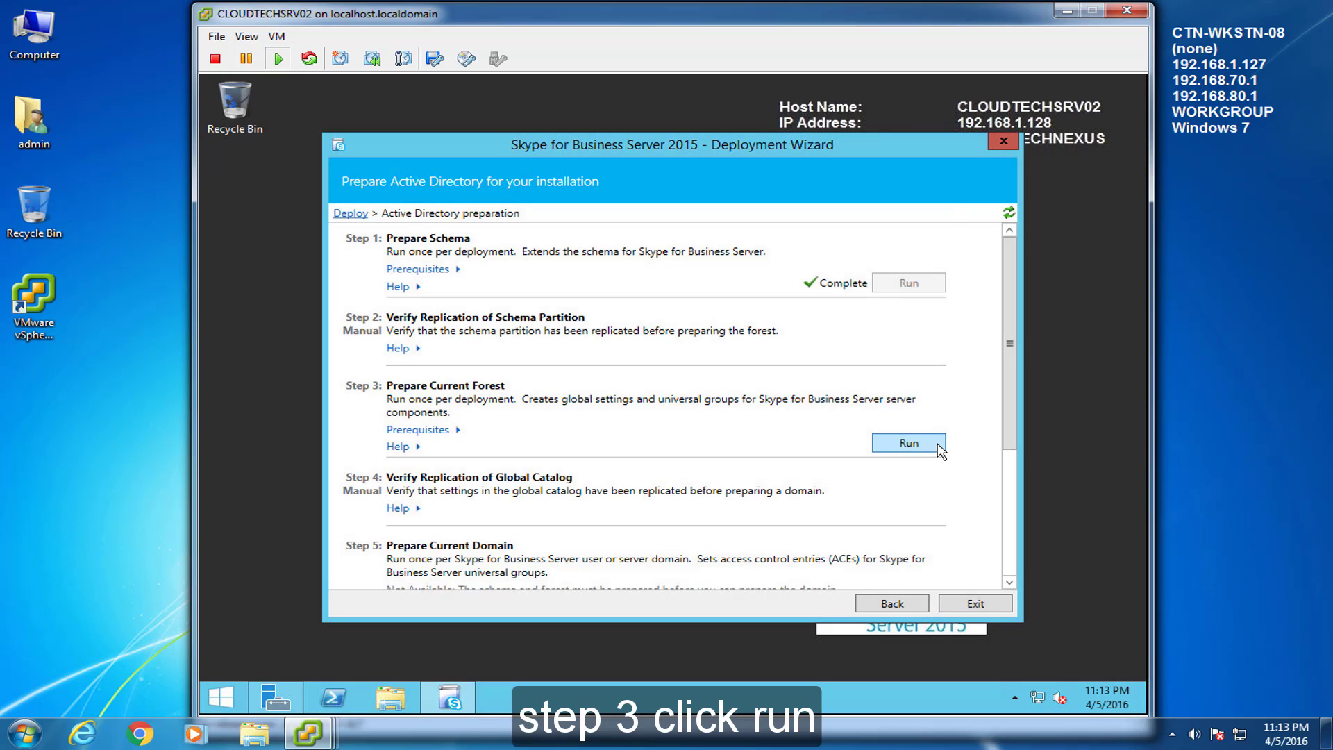
left_click(909, 443)
left_click(851, 543)
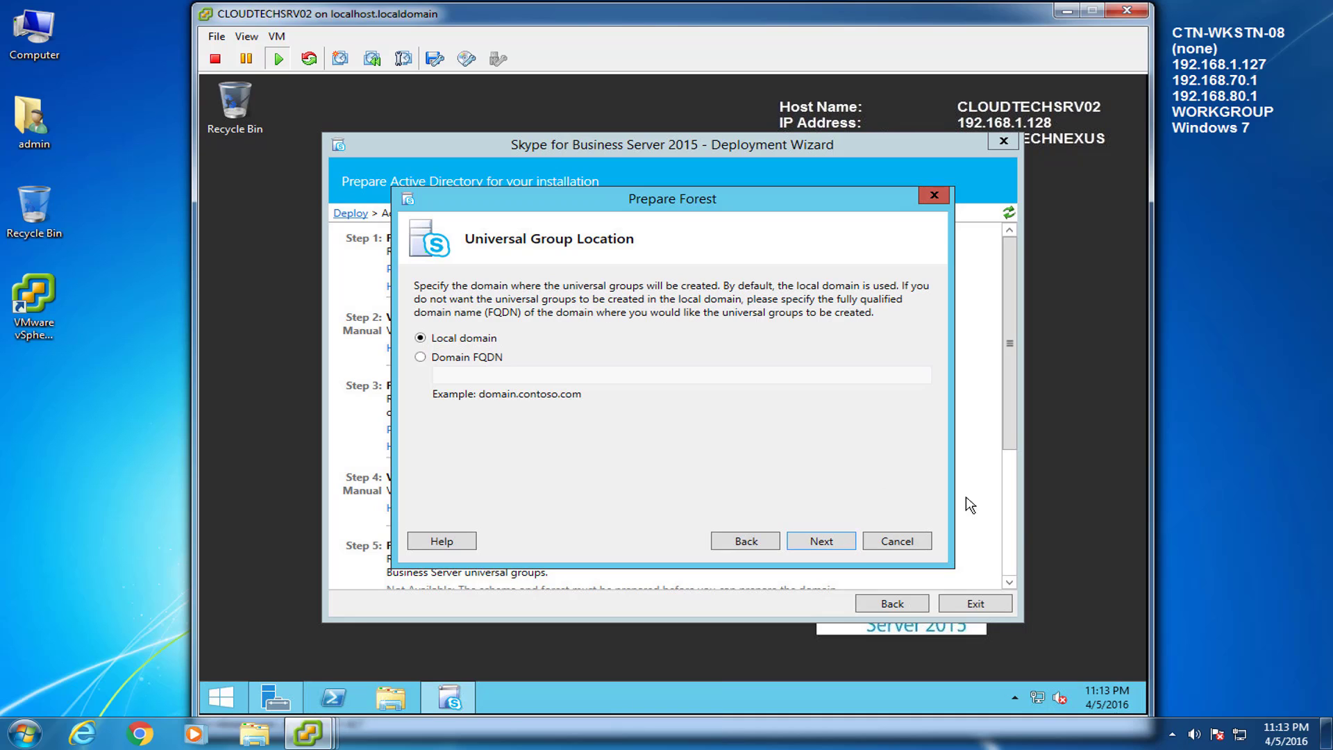
Step: Run Prepare Forest with universal groups in the local domain until it completes
left_click(1190, 526)
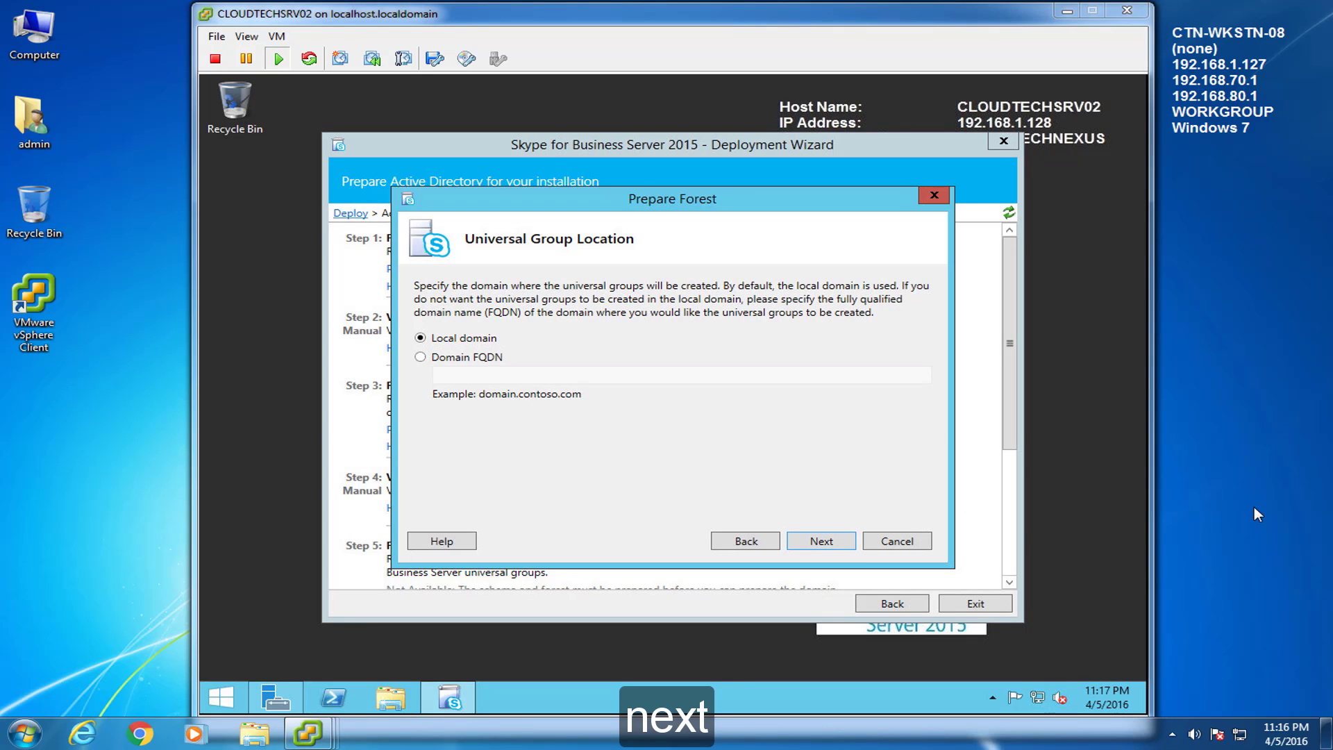
left_click(826, 518)
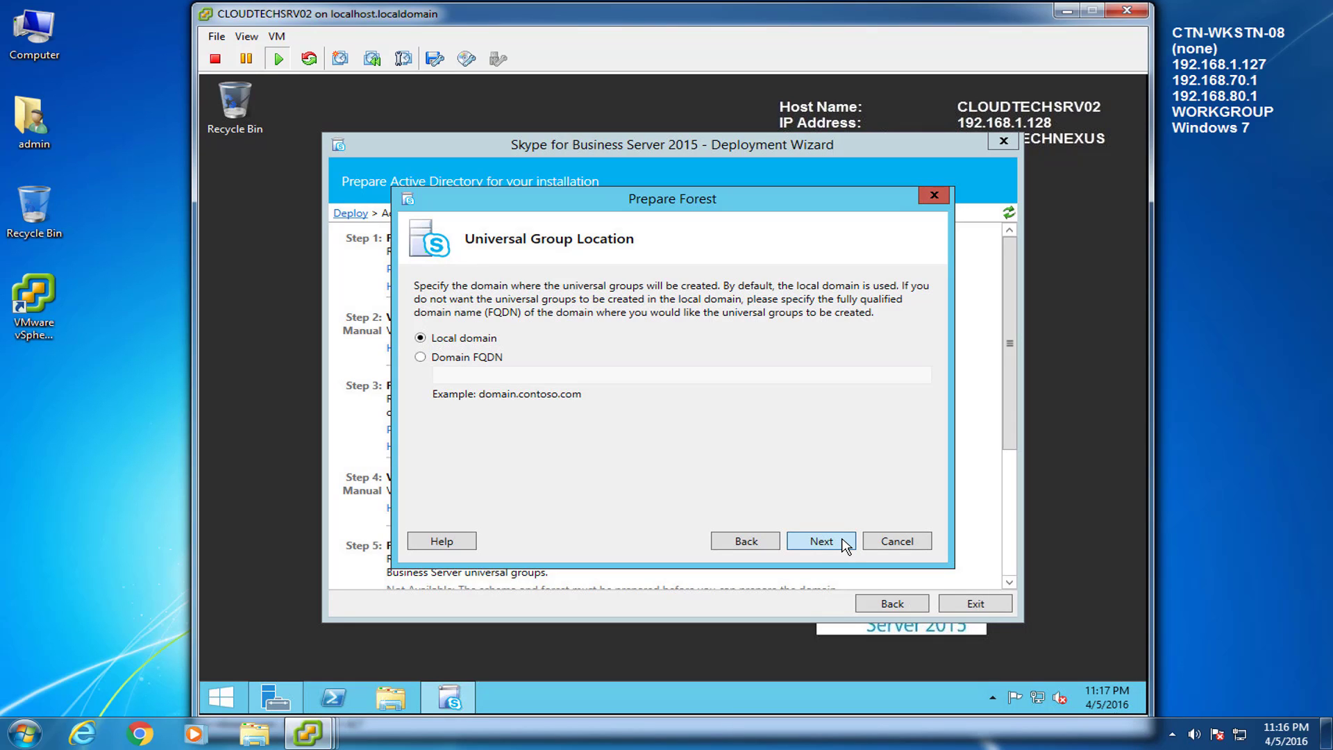
left_click(844, 544)
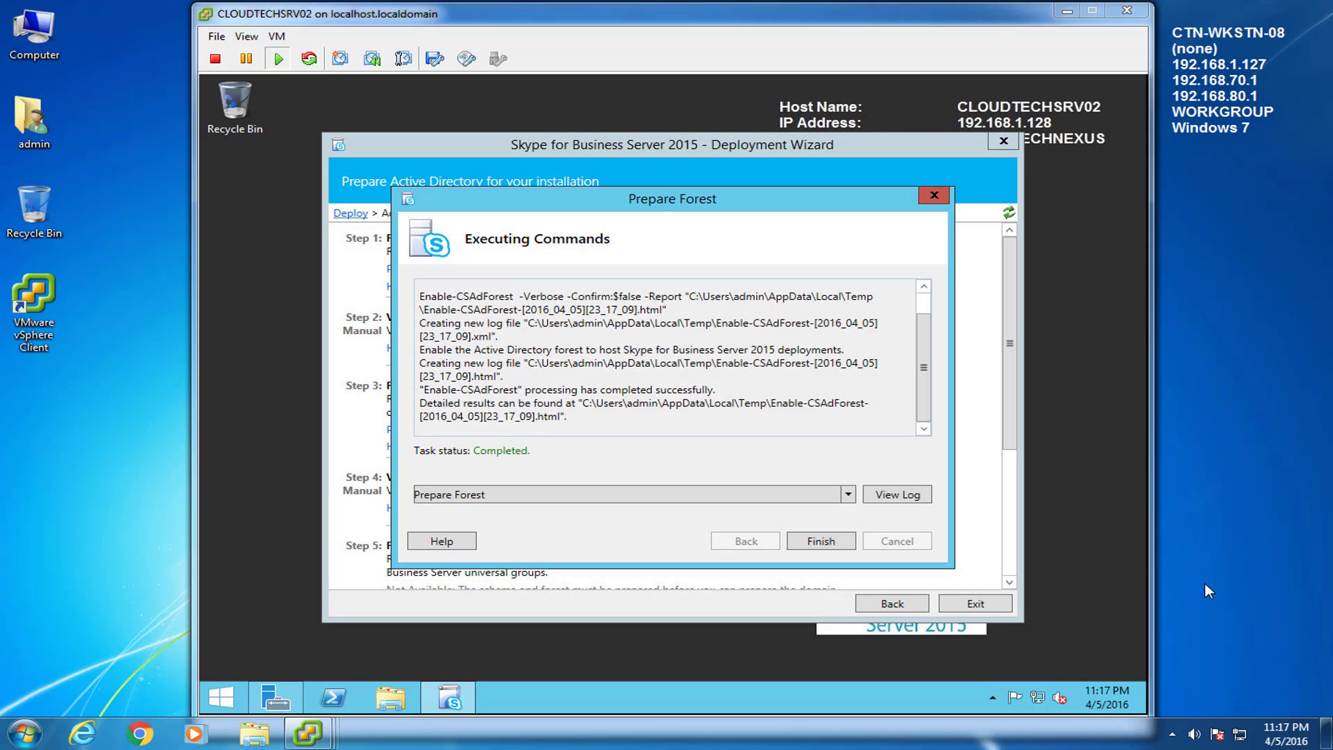
left_click(839, 557)
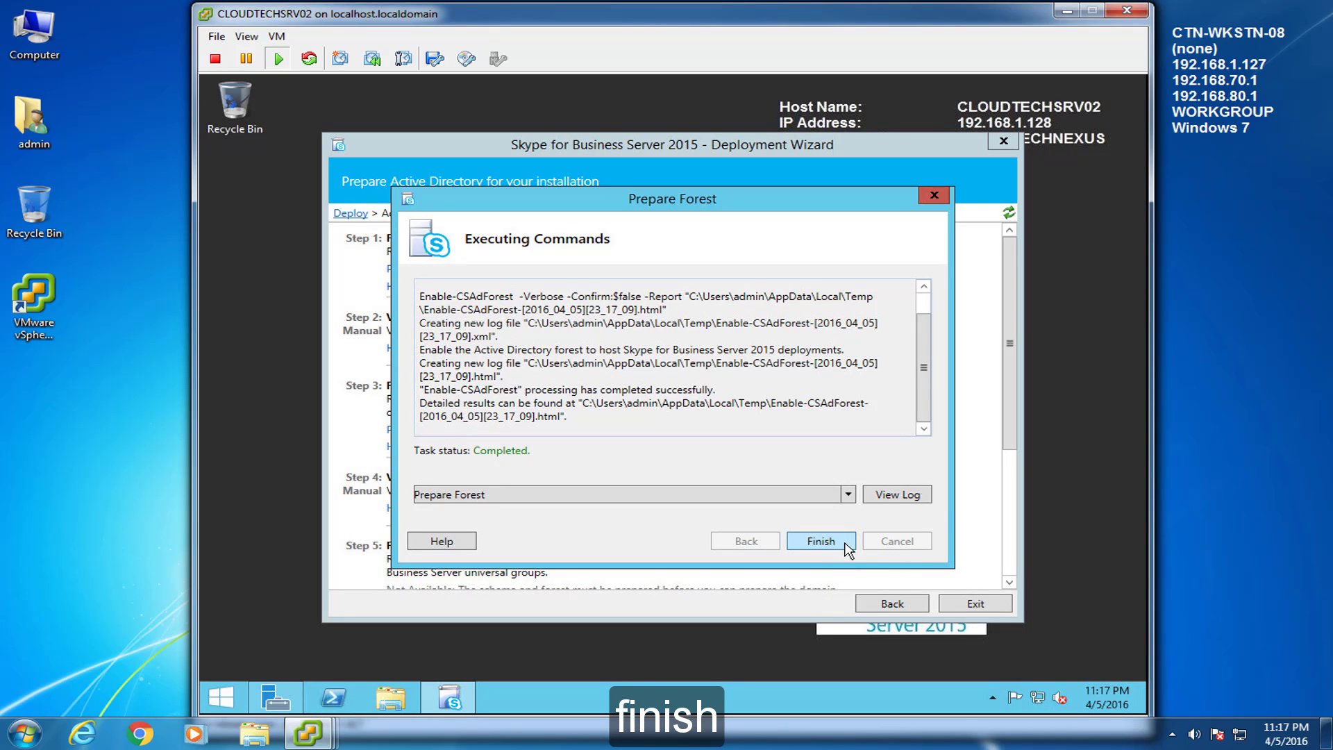
left_click(820, 541)
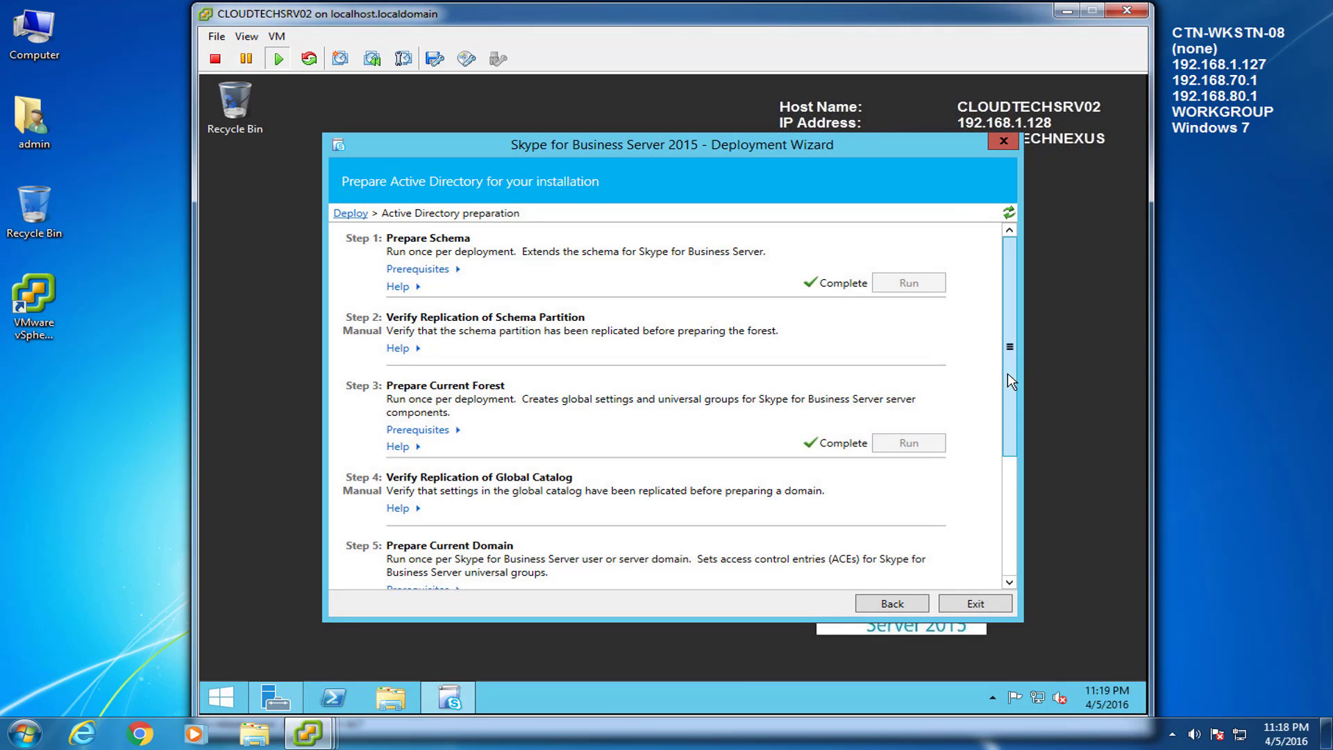
Step: Run Step 5 Prepare Current Domain (Enable-CSAdDomain) to completion
left_click_drag(1010, 349, 1019, 477)
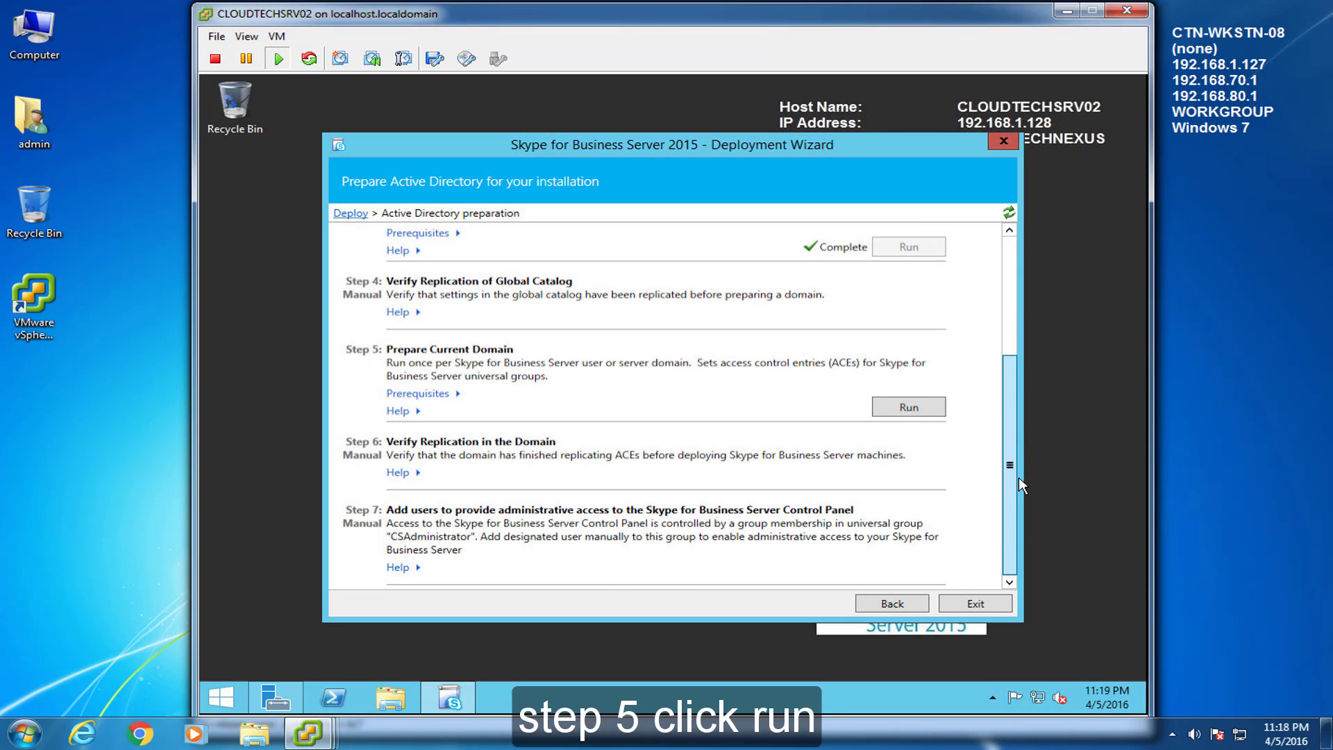
left_click(922, 416)
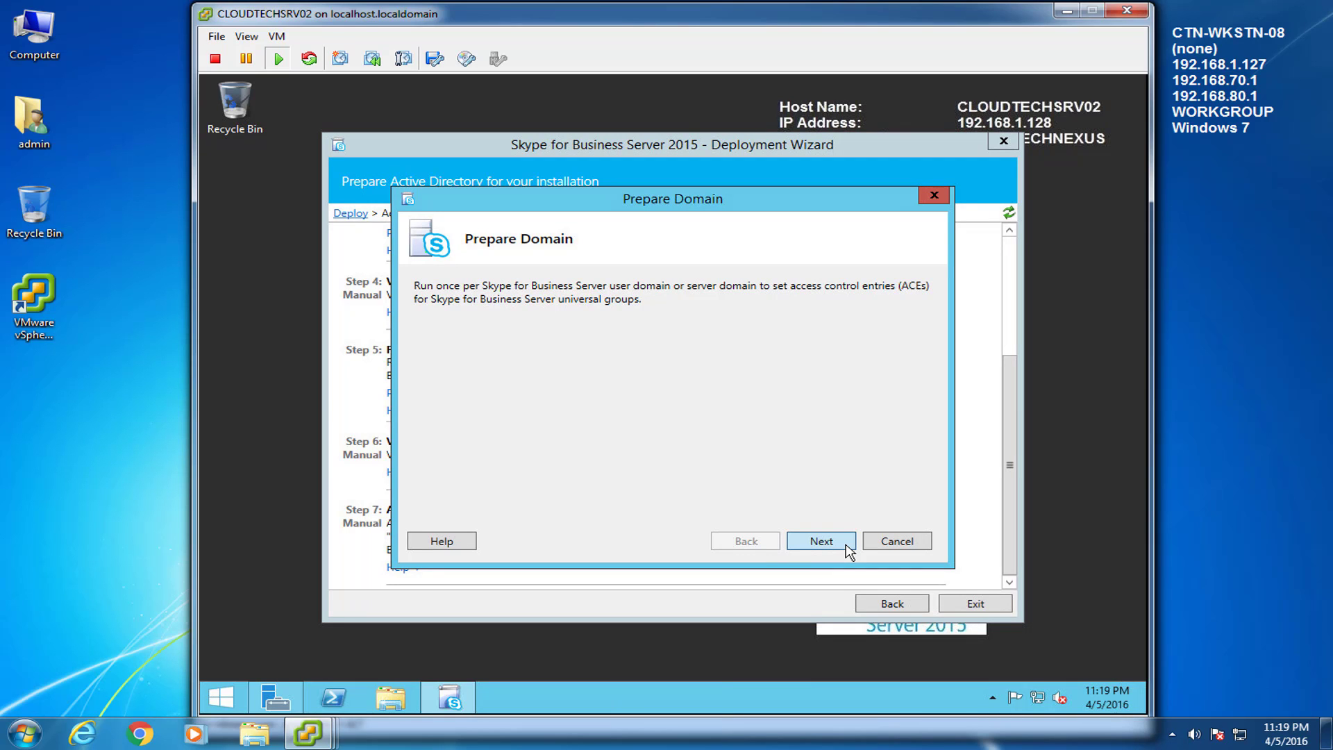
left_click(848, 552)
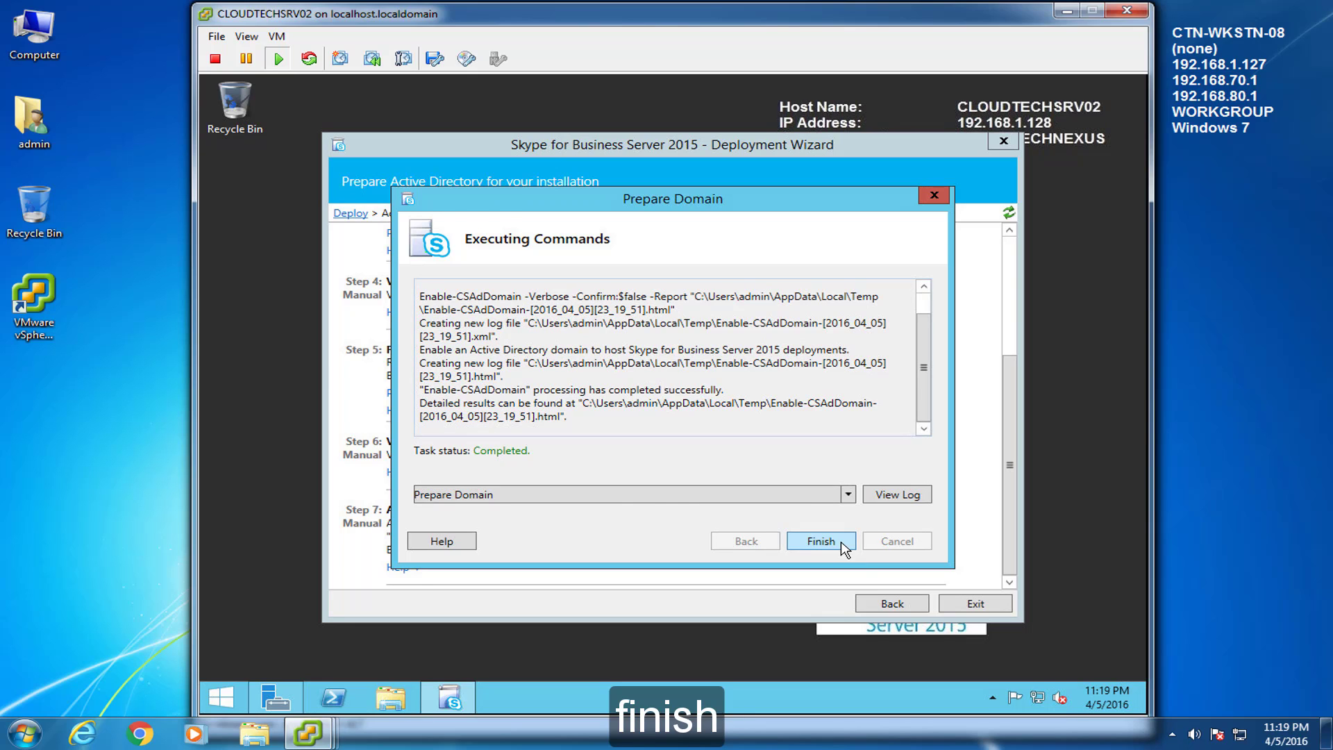
left_click(822, 541)
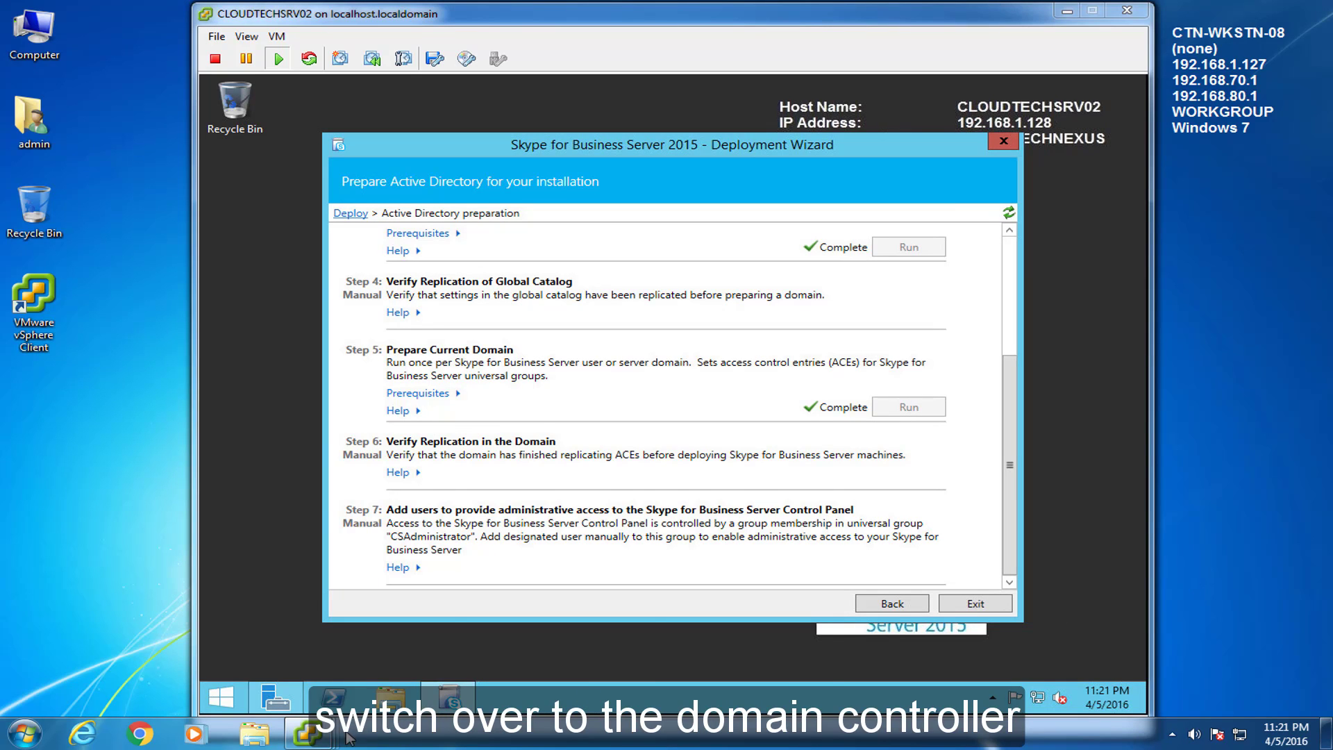
left_click(308, 733)
Step: On CLOUDTECHSRV01, refresh the Users list to show the new Skype groups
left_click(318, 651)
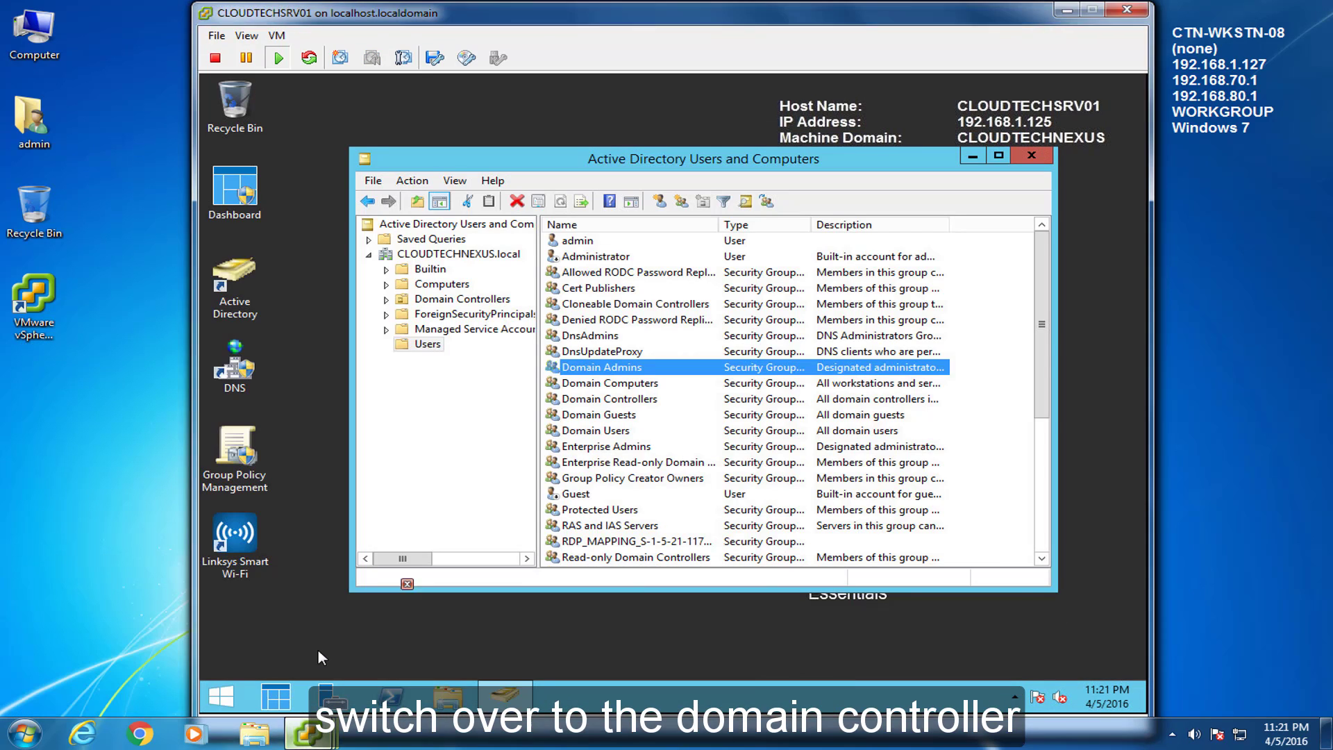
left_click_drag(1047, 339, 1052, 519)
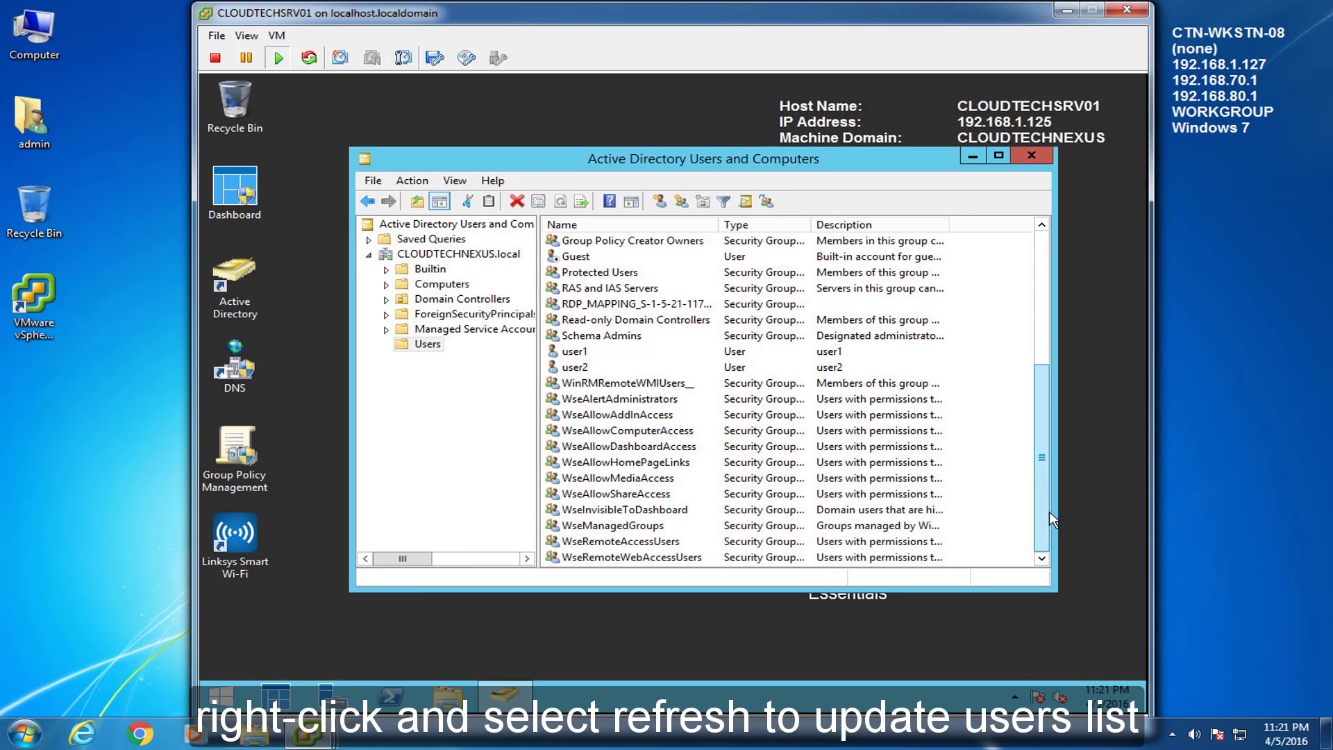
right_click(993, 344)
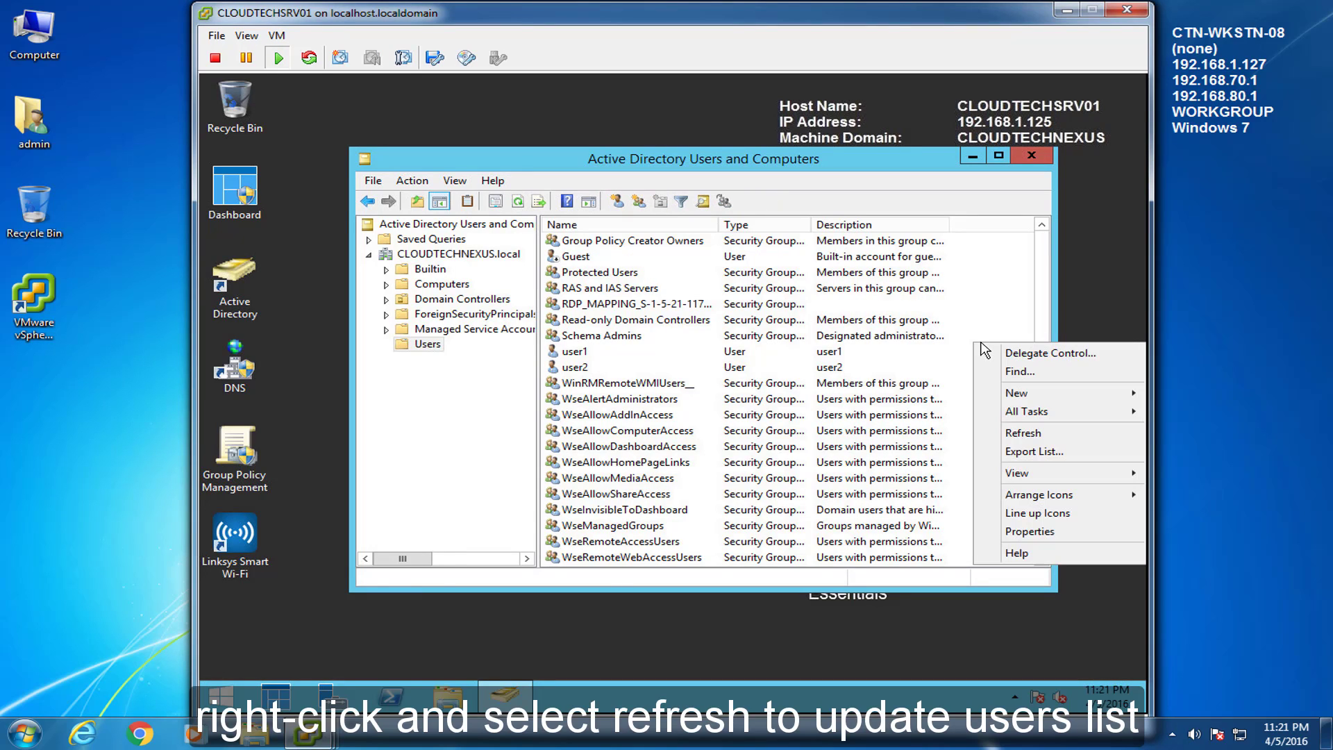
left_click(1025, 435)
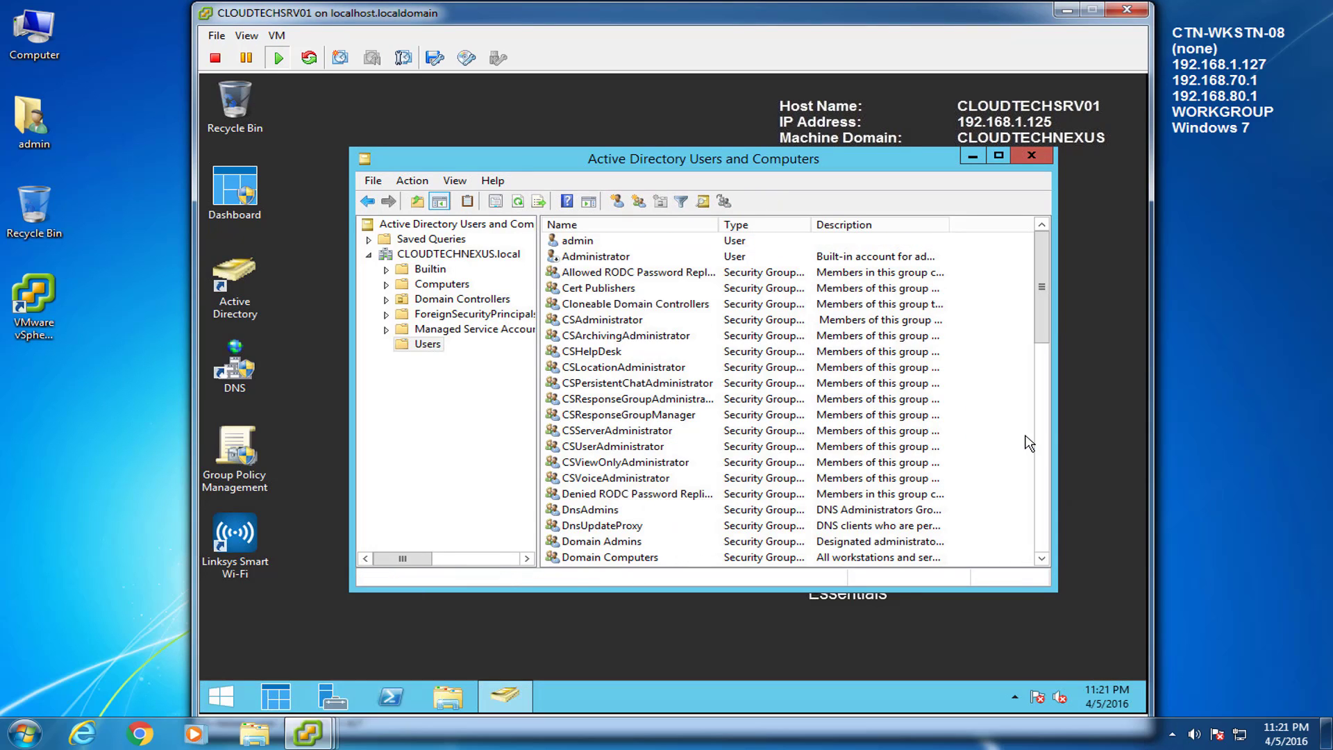
left_click(1047, 399)
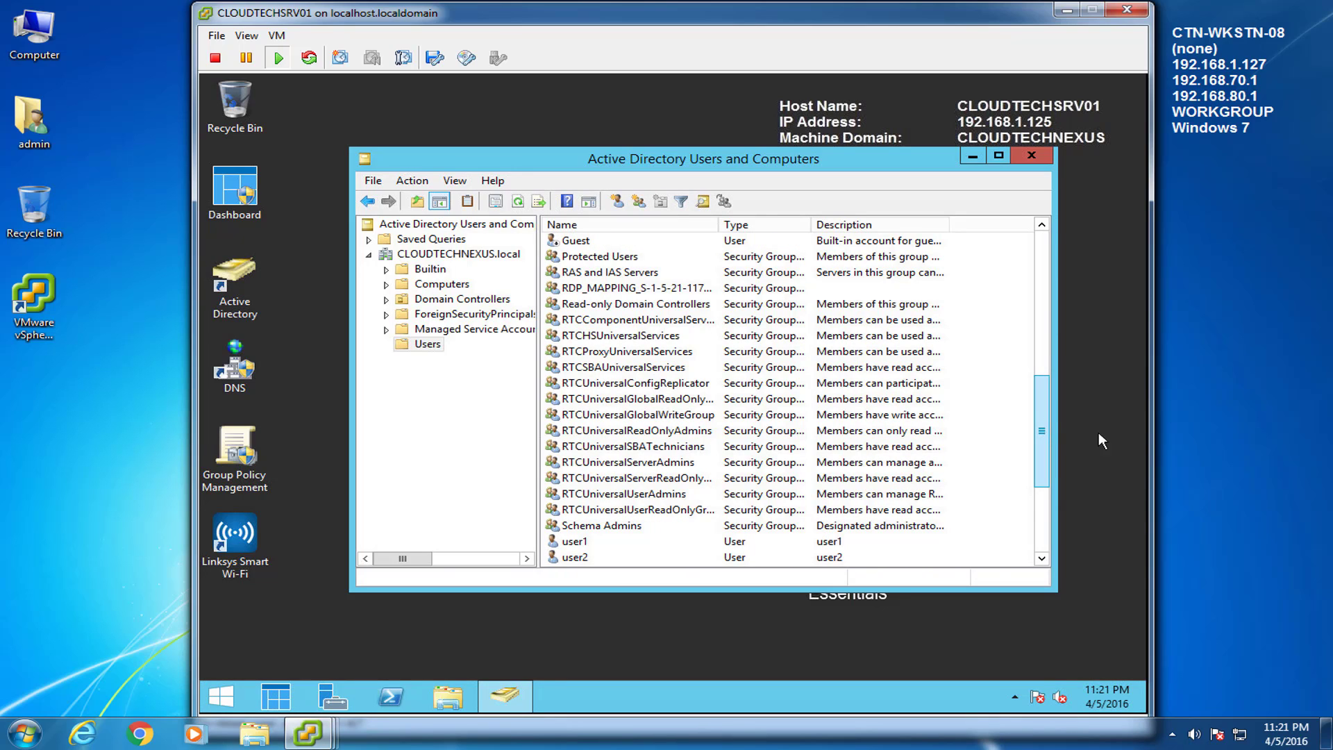
left_click(1199, 476)
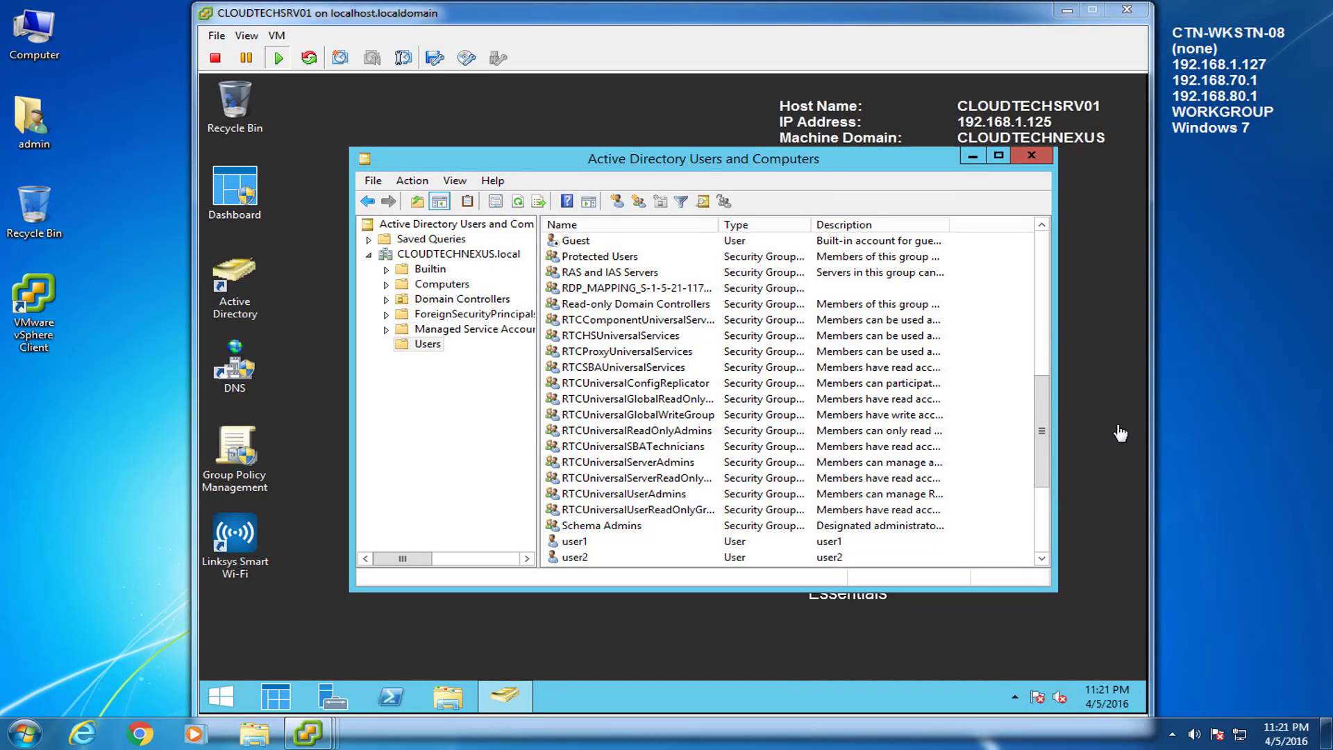
left_click(1042, 308)
scroll(1044, 296, "up", 2)
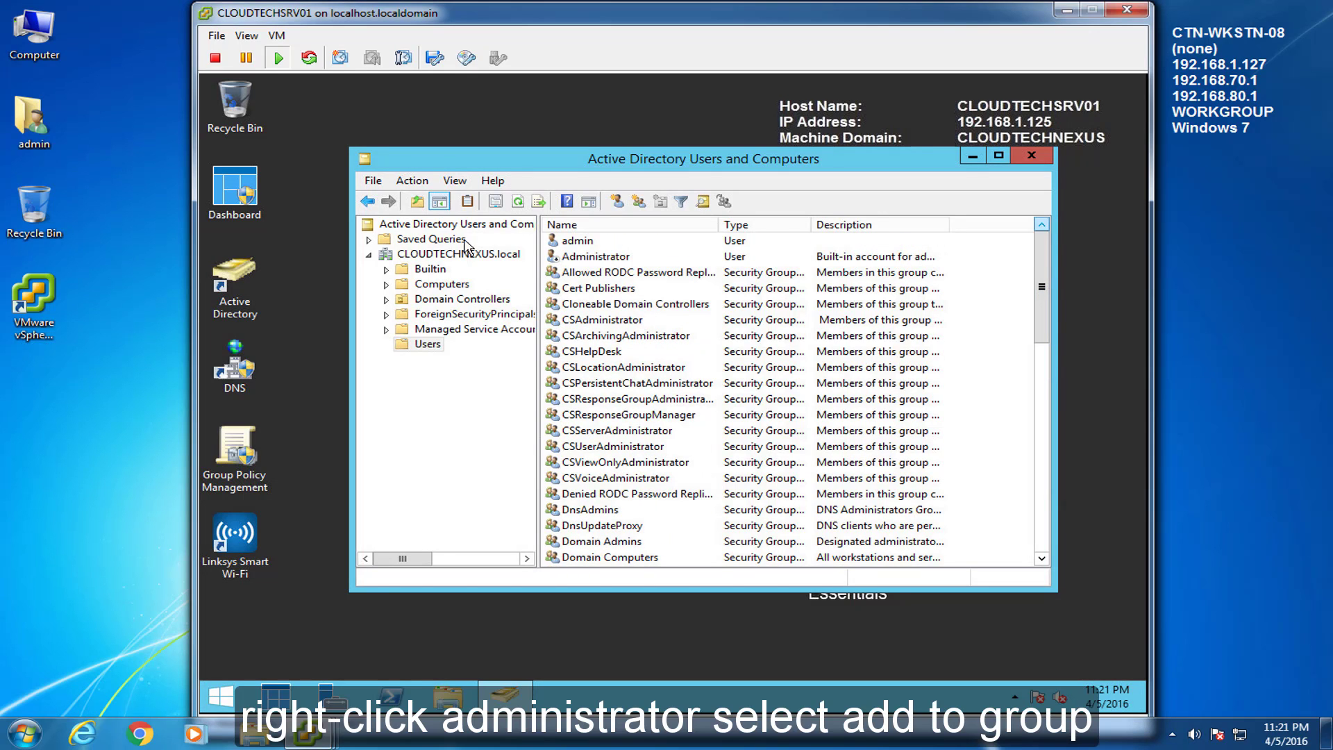
Step: Add Administrator to CSAdministrator and RTCUniversalServerAdmins, then return to the CLOUDTECHSRV02 console
left_click(606, 259)
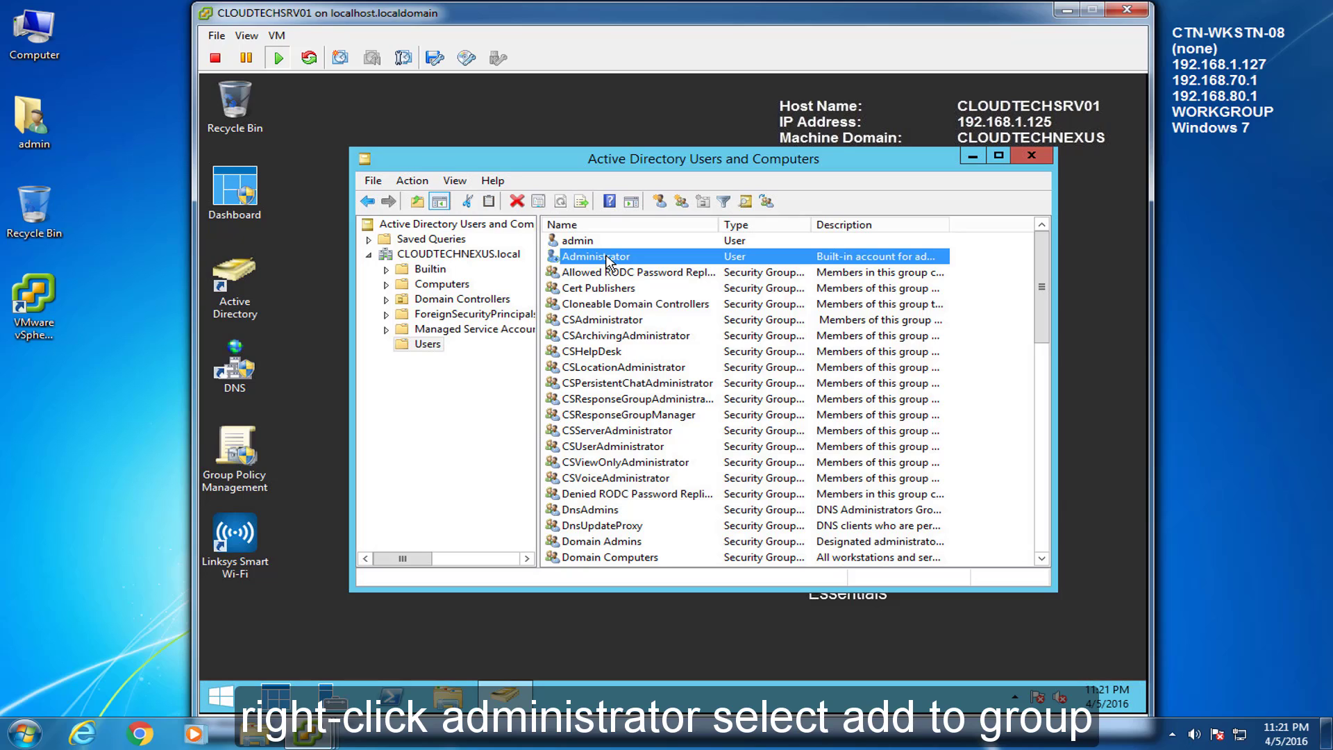
right_click(606, 261)
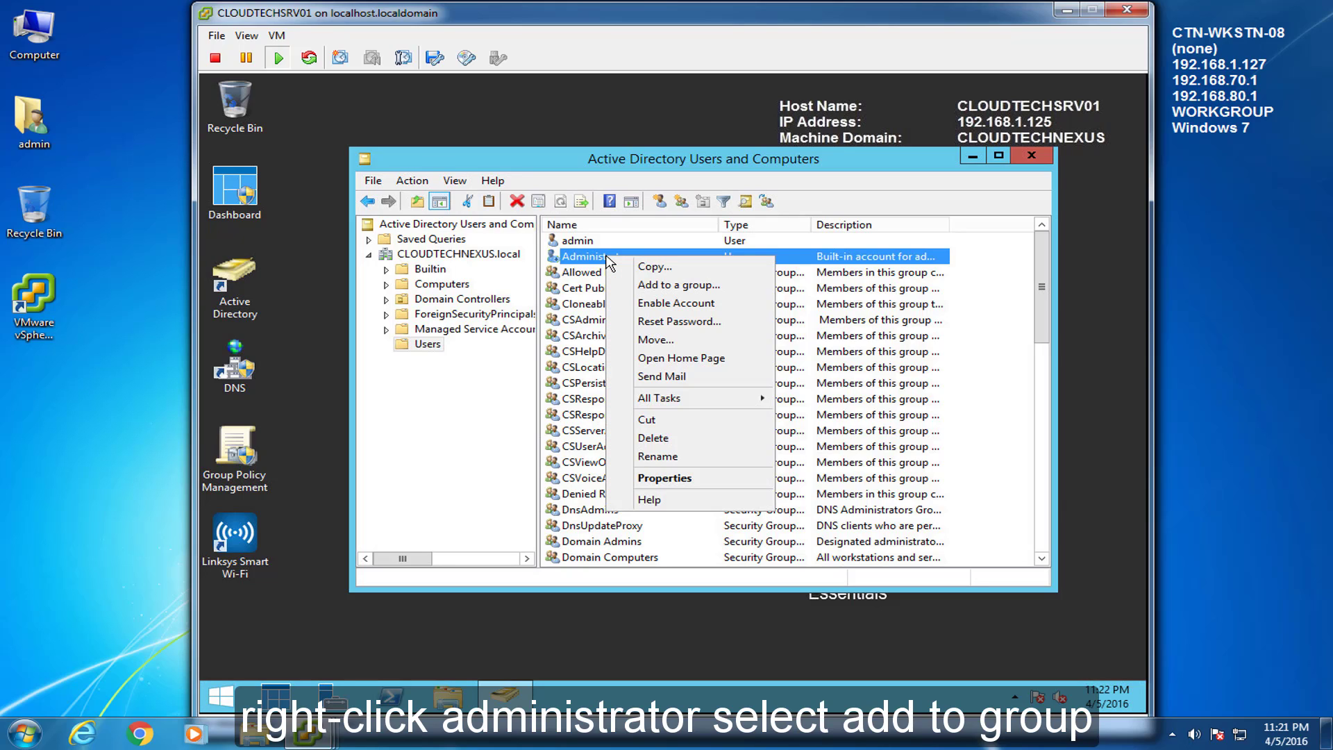
left_click(738, 286)
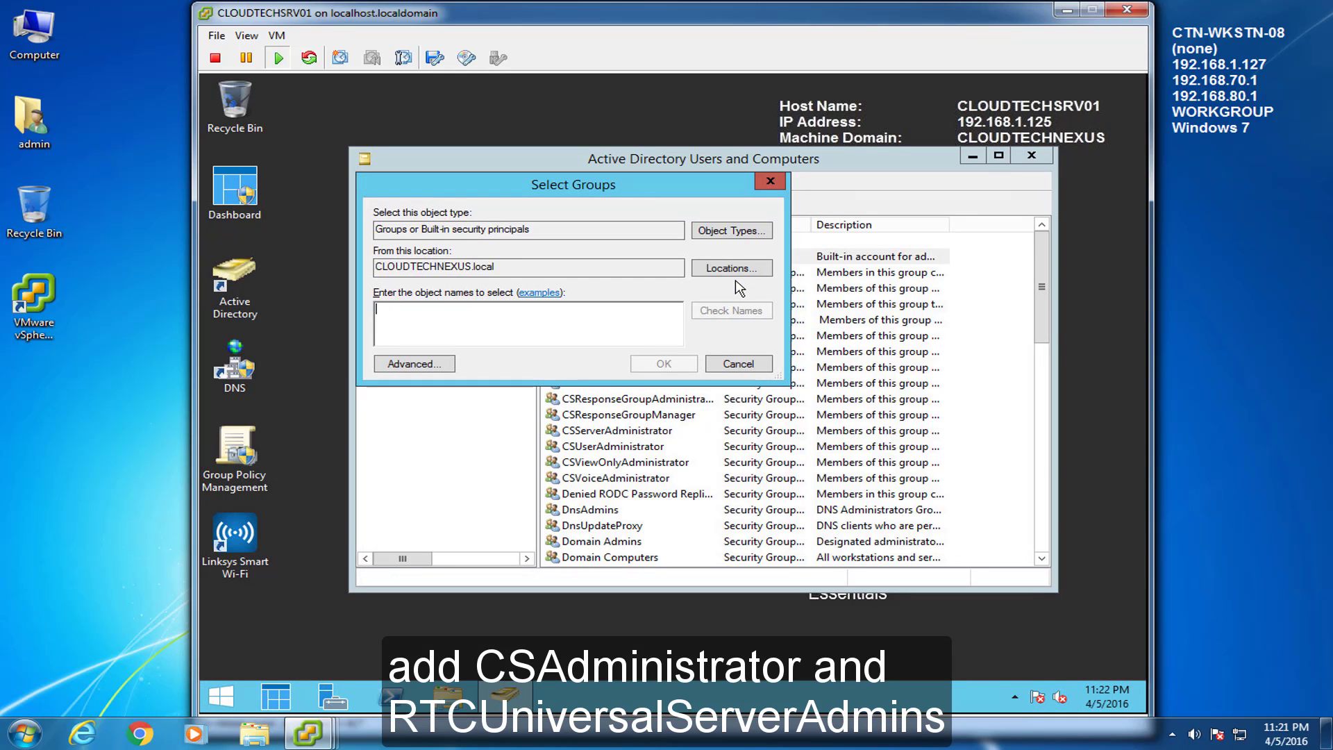
type("CSAdministrator; RTCUniversalServerAdmins")
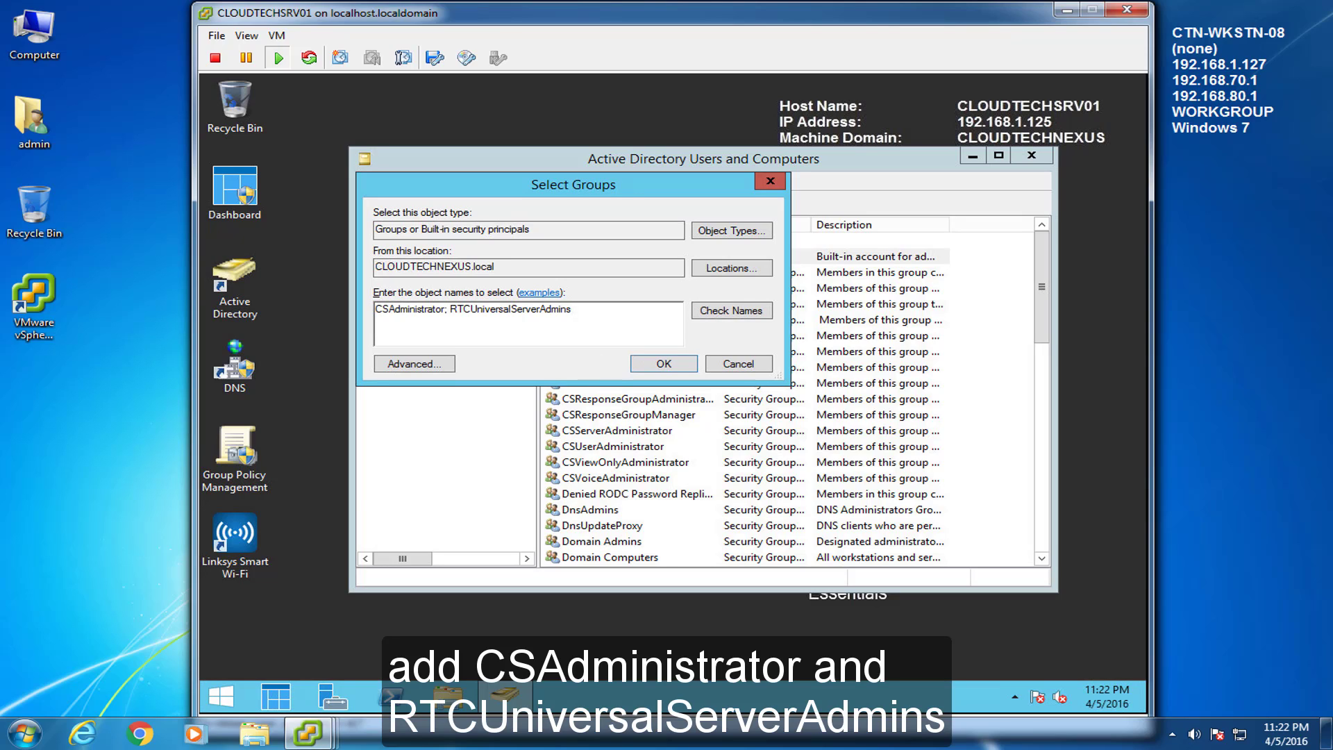
left_click(756, 320)
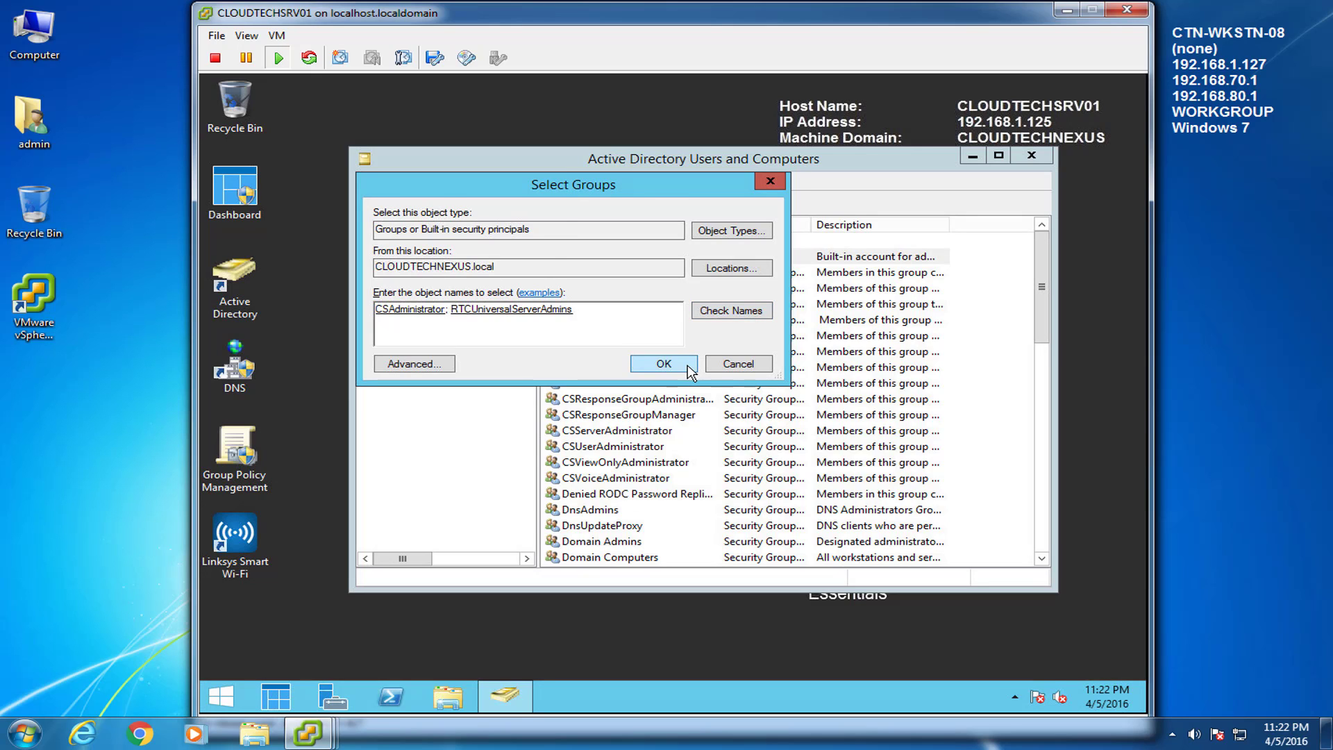
left_click(663, 364)
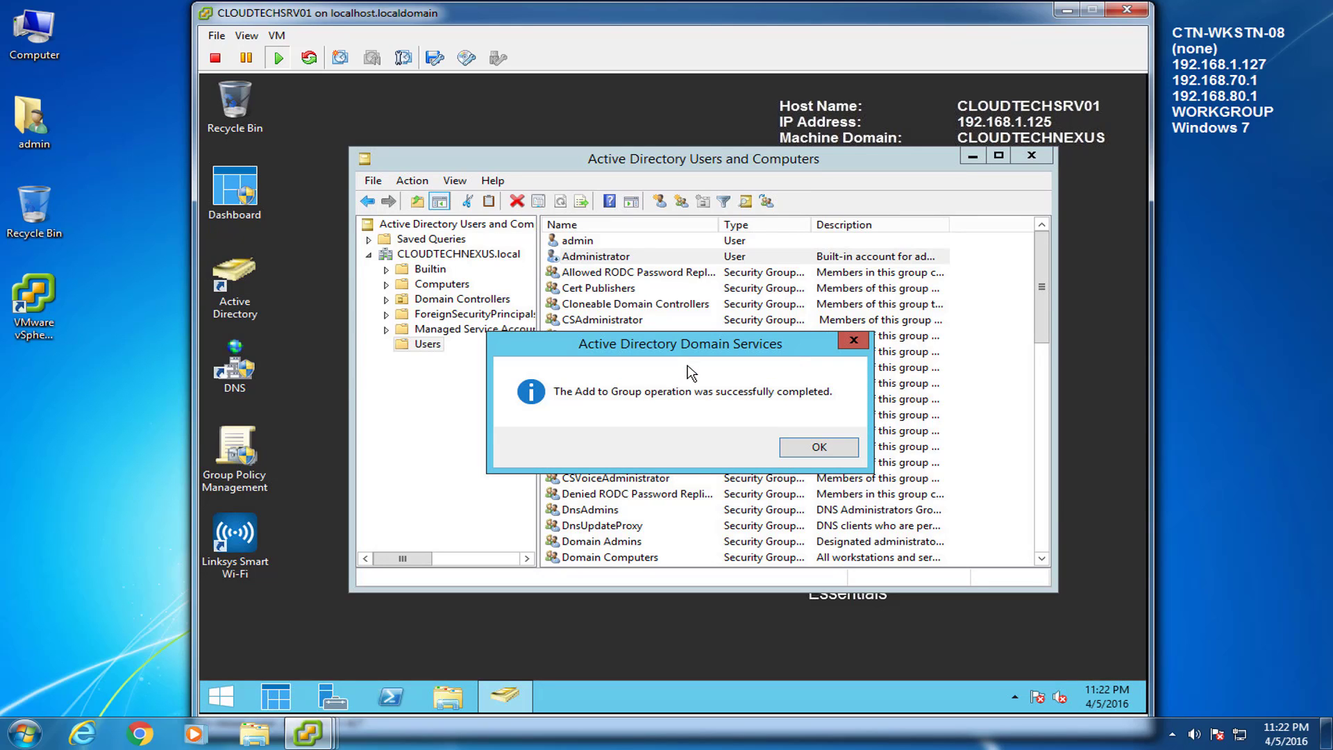
left_click(803, 451)
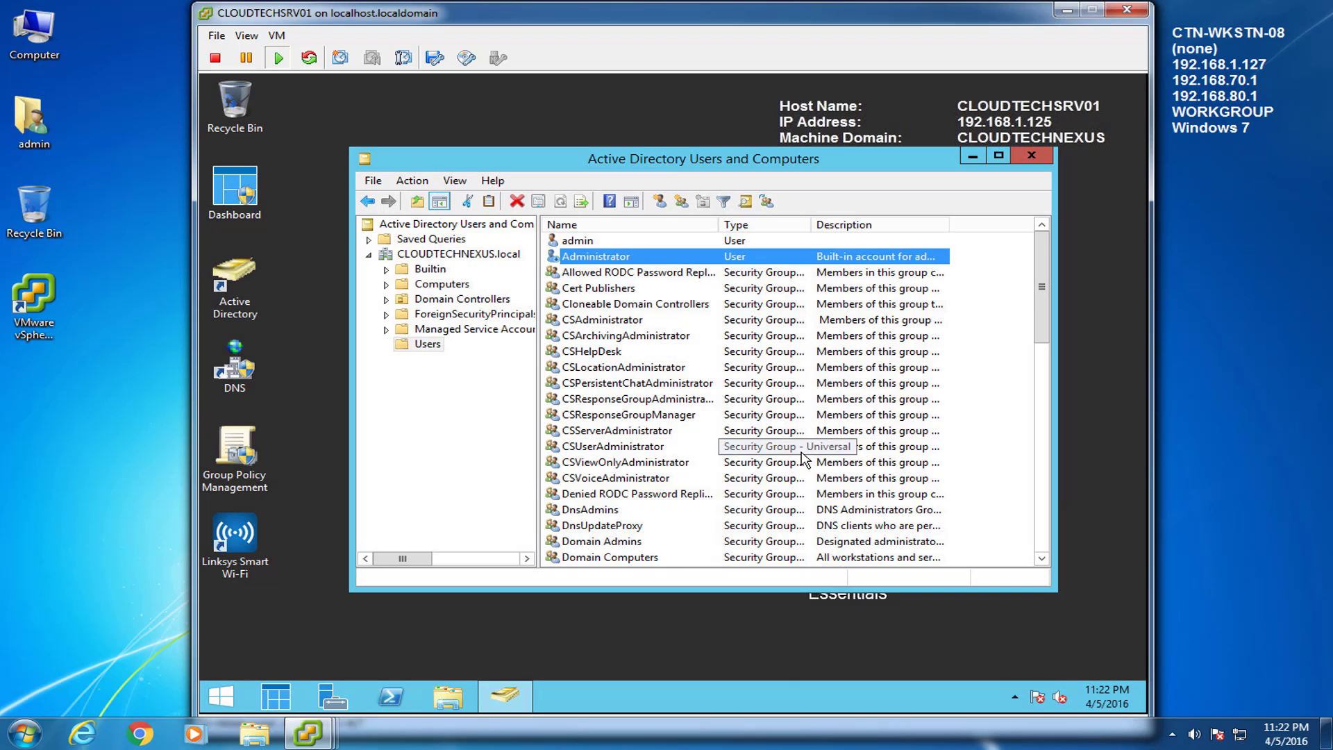
left_click(1236, 495)
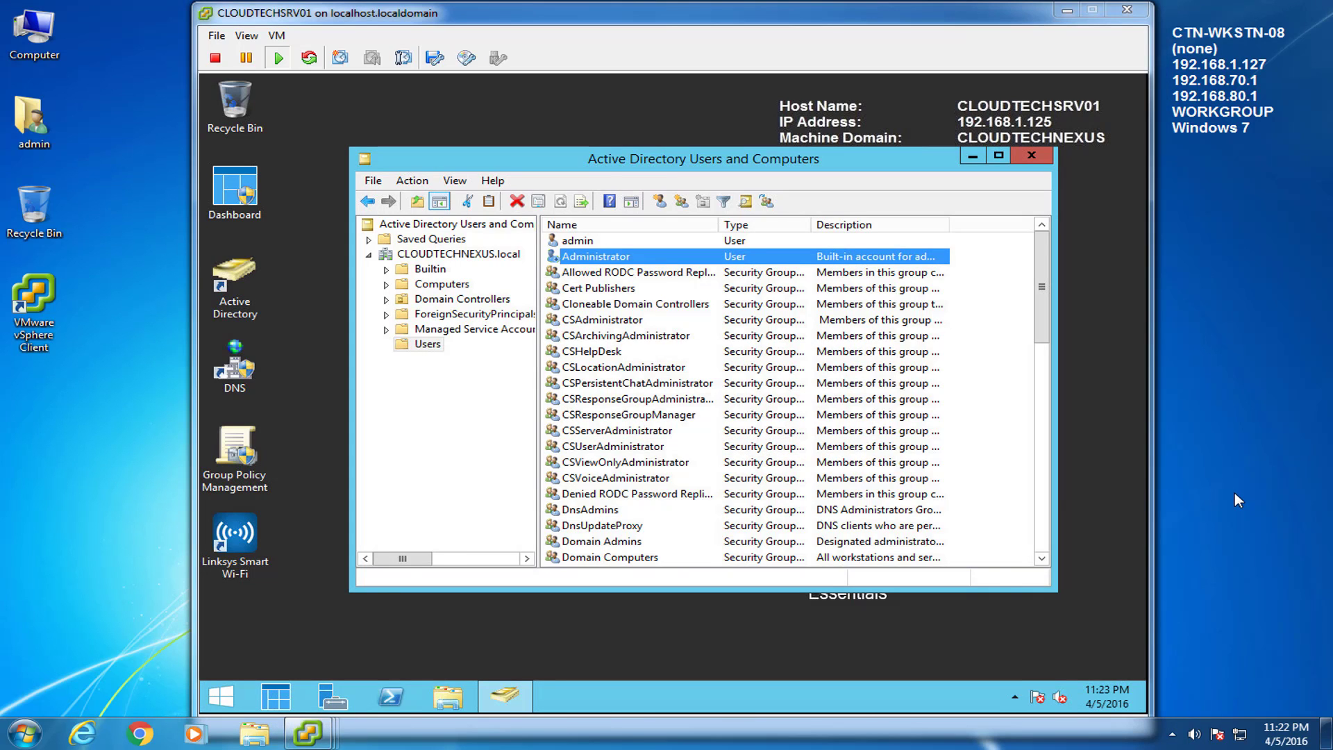
left_click(320, 740)
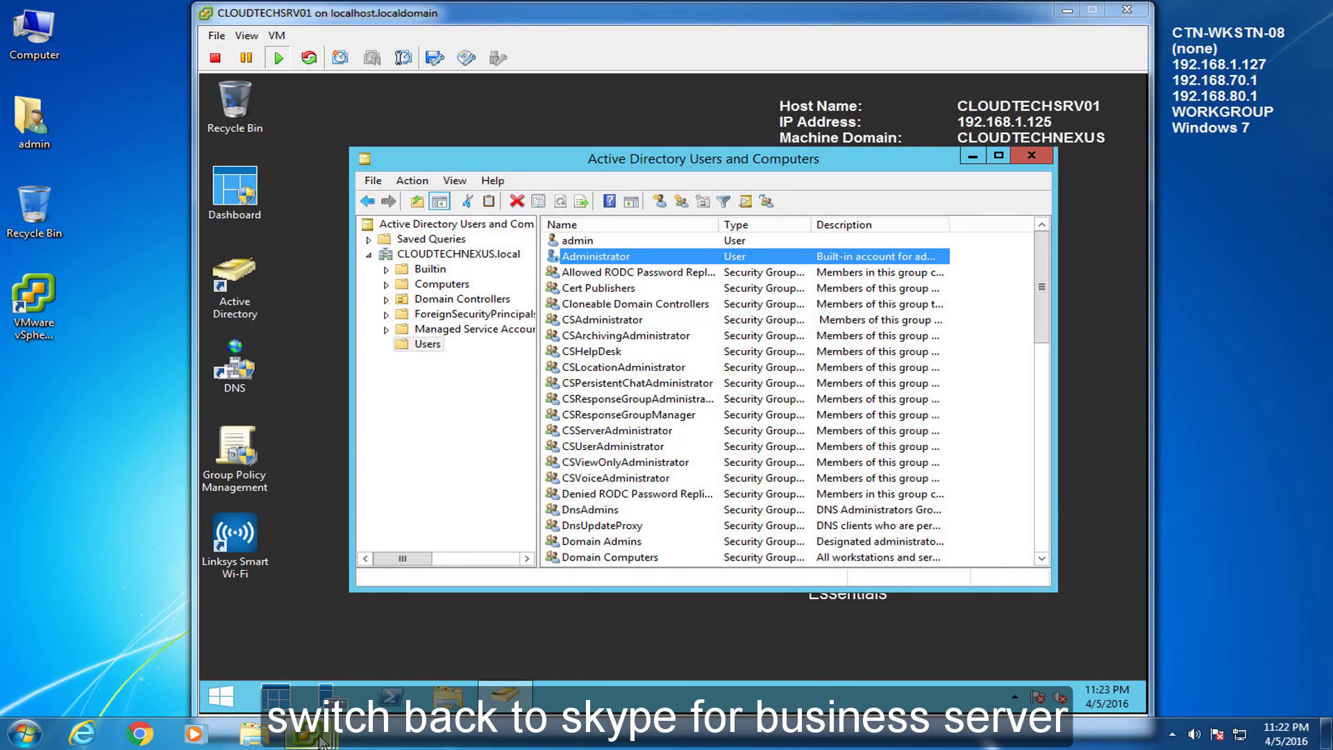
left_click(709, 650)
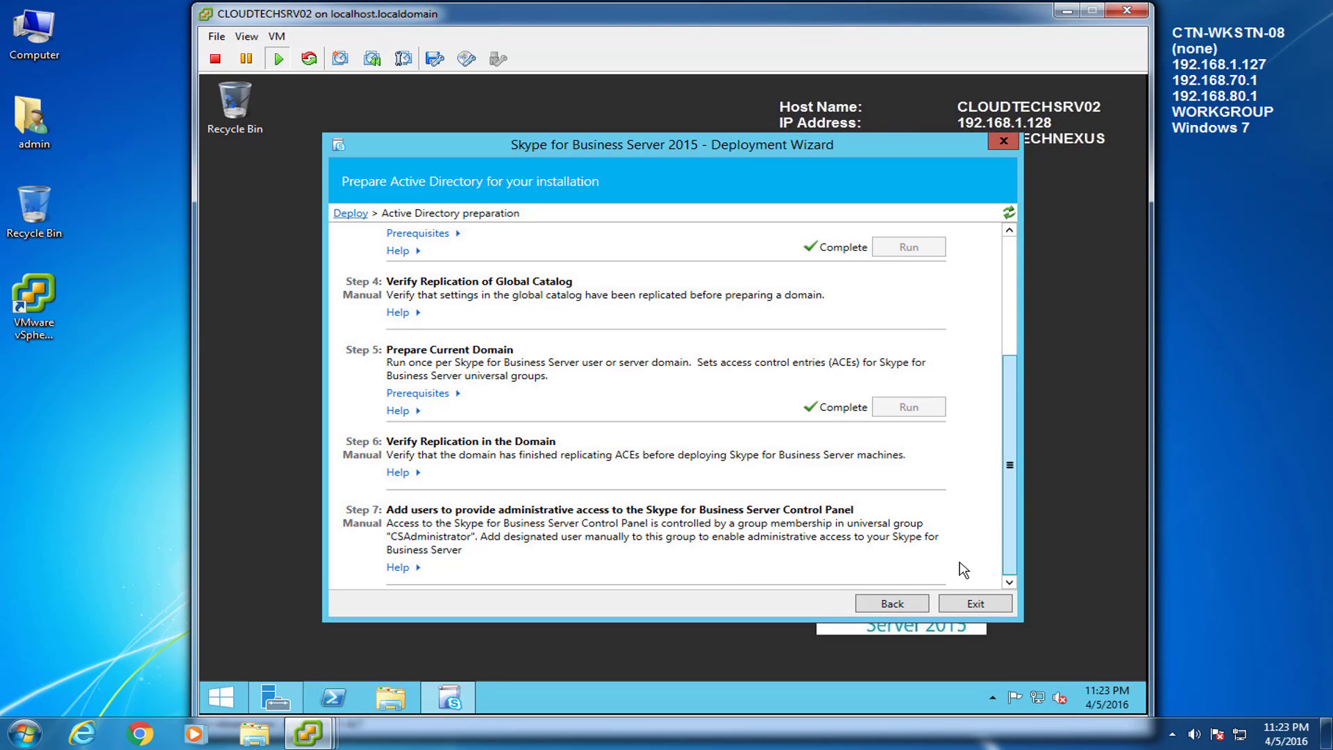
Step: Run Prepare first Standard Edition server to completion, then exit the Deployment Wizard
left_click(881, 605)
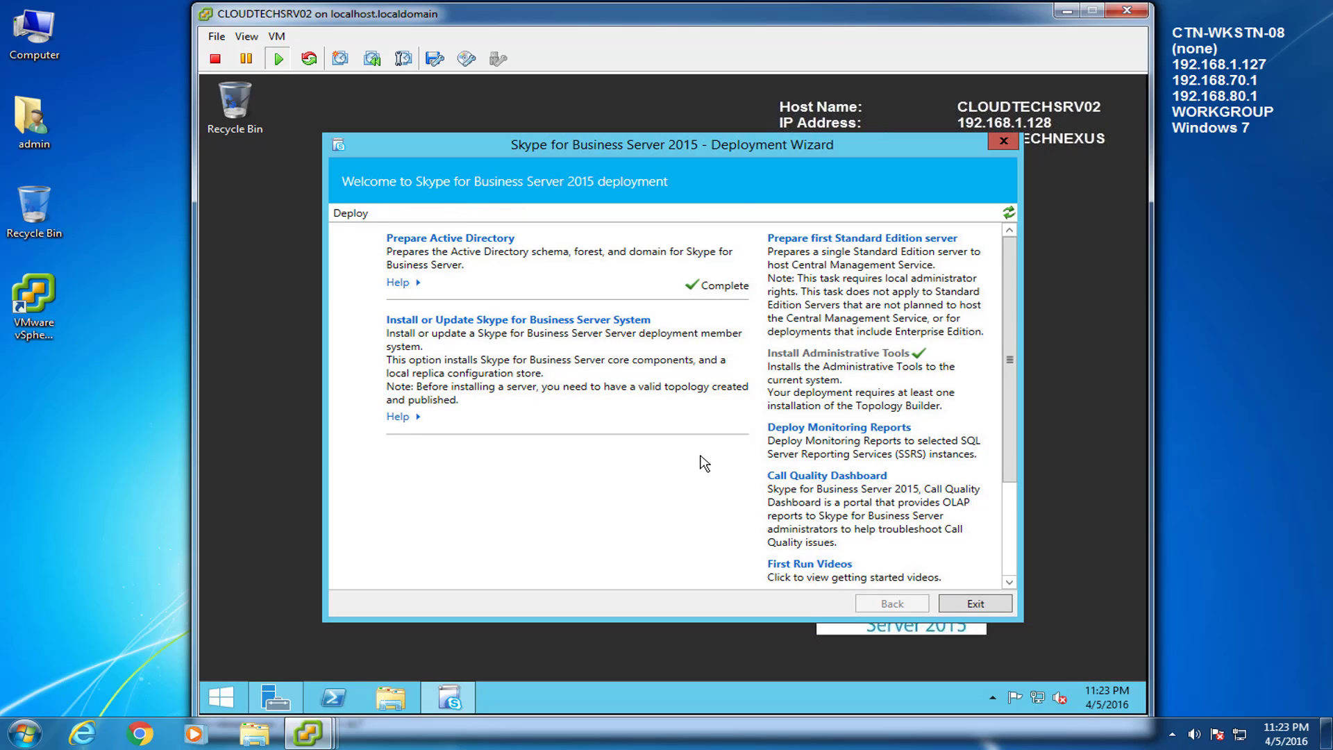
left_click(863, 239)
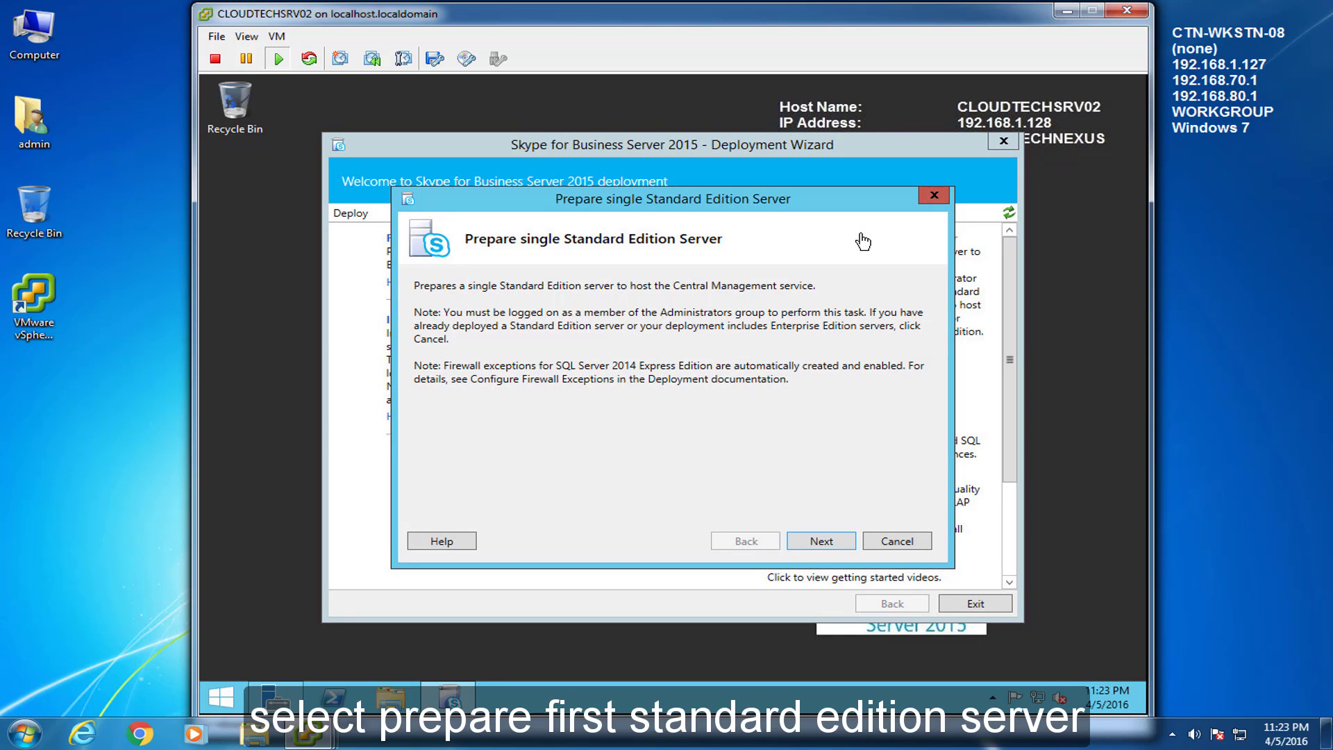
left_click(843, 541)
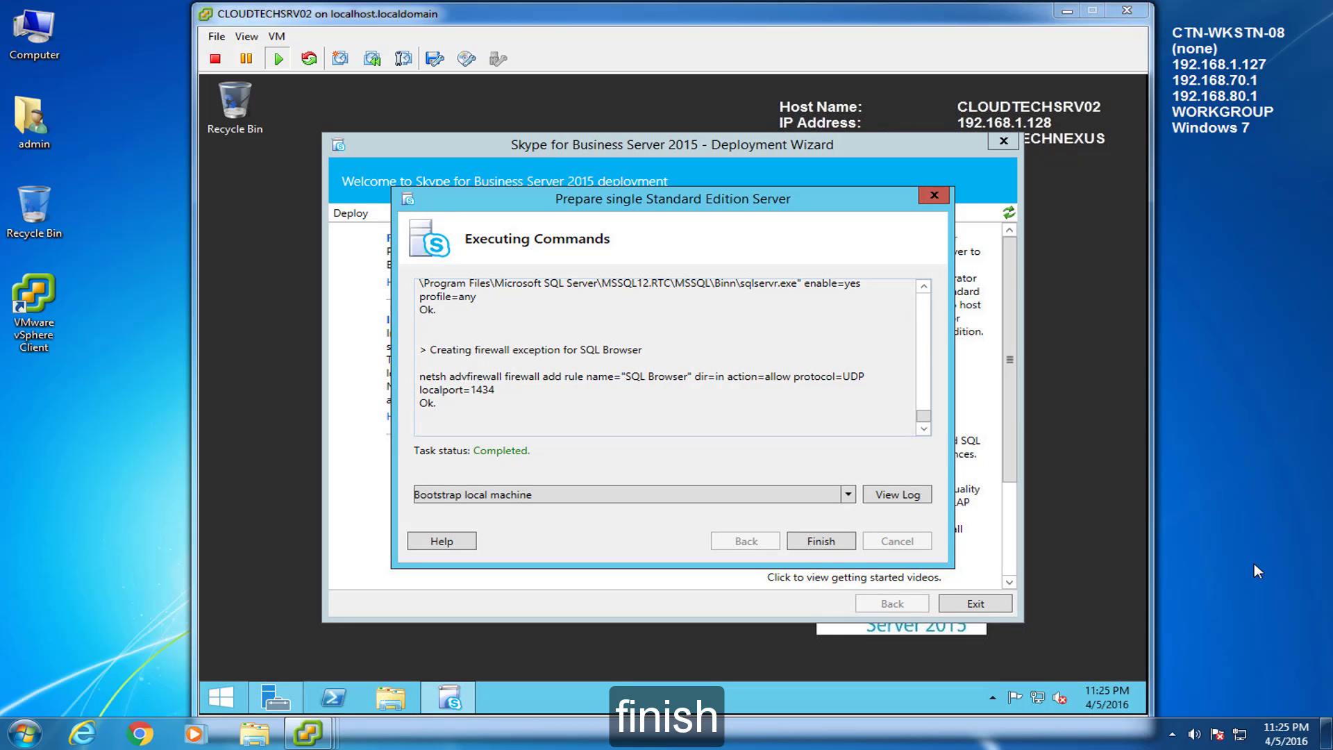
left_click(819, 549)
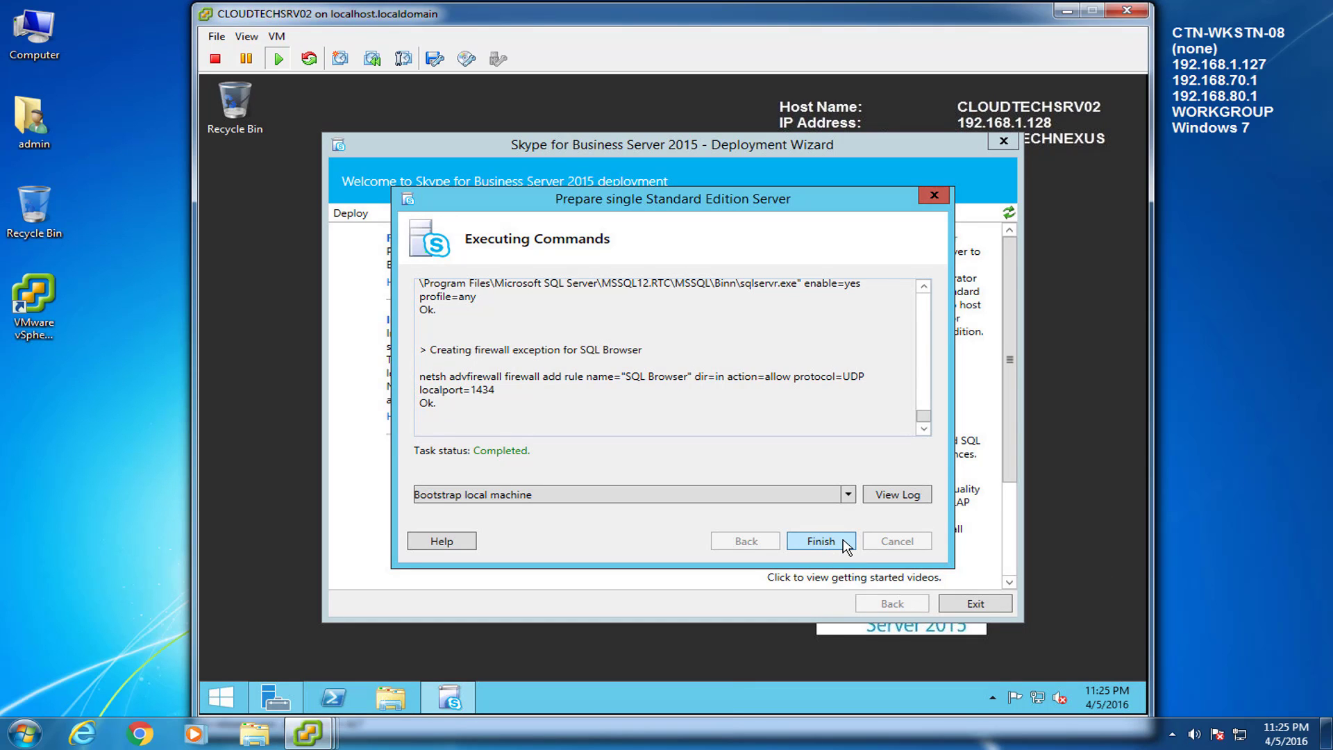
left_click(821, 541)
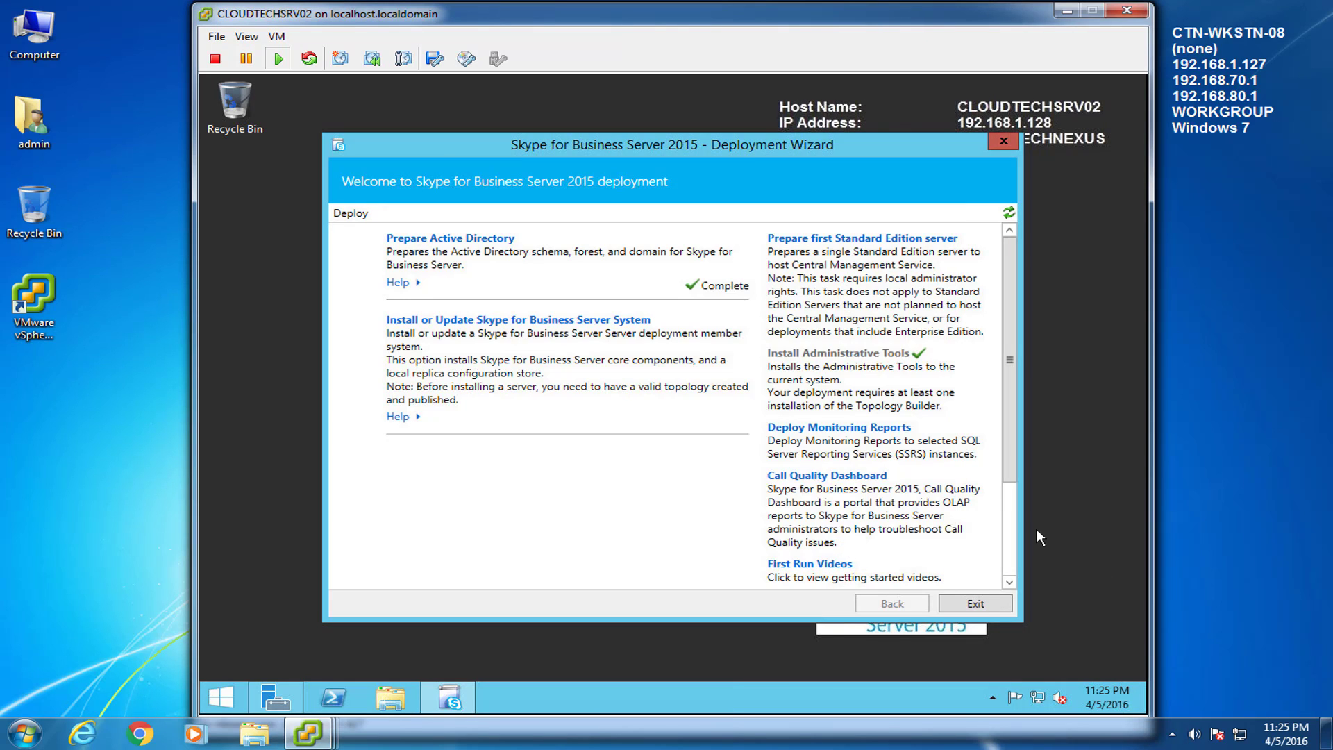
left_click(1253, 552)
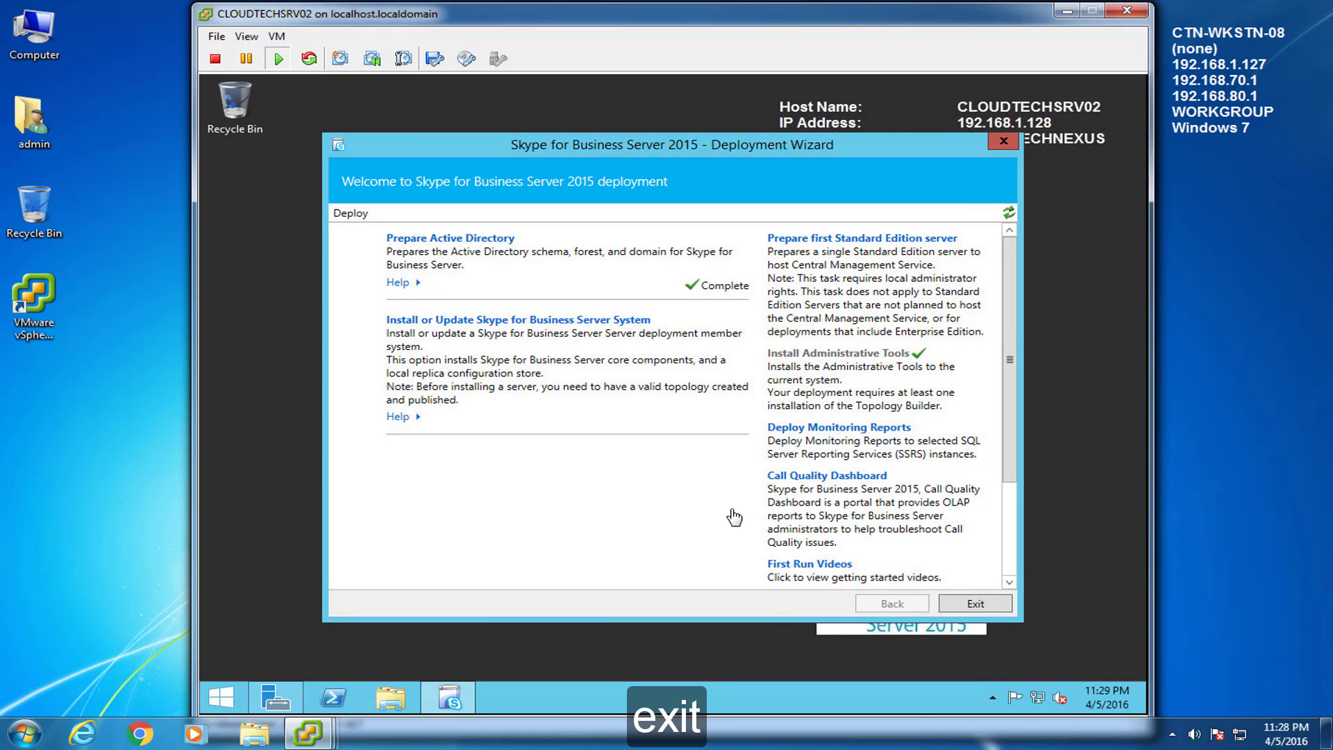
left_click(969, 604)
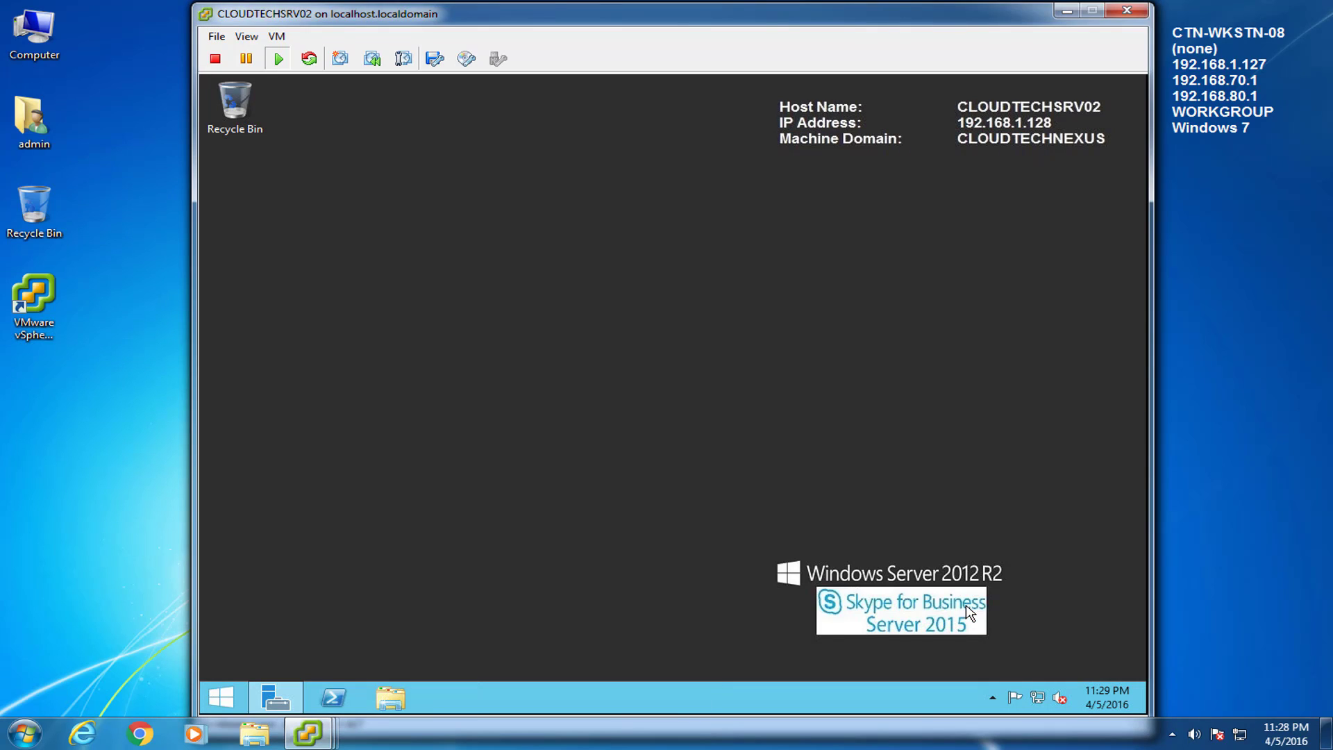
Step: Install the 7 important updates through Windows Update and restart CLOUDTECHSRV02
left_click(235, 694)
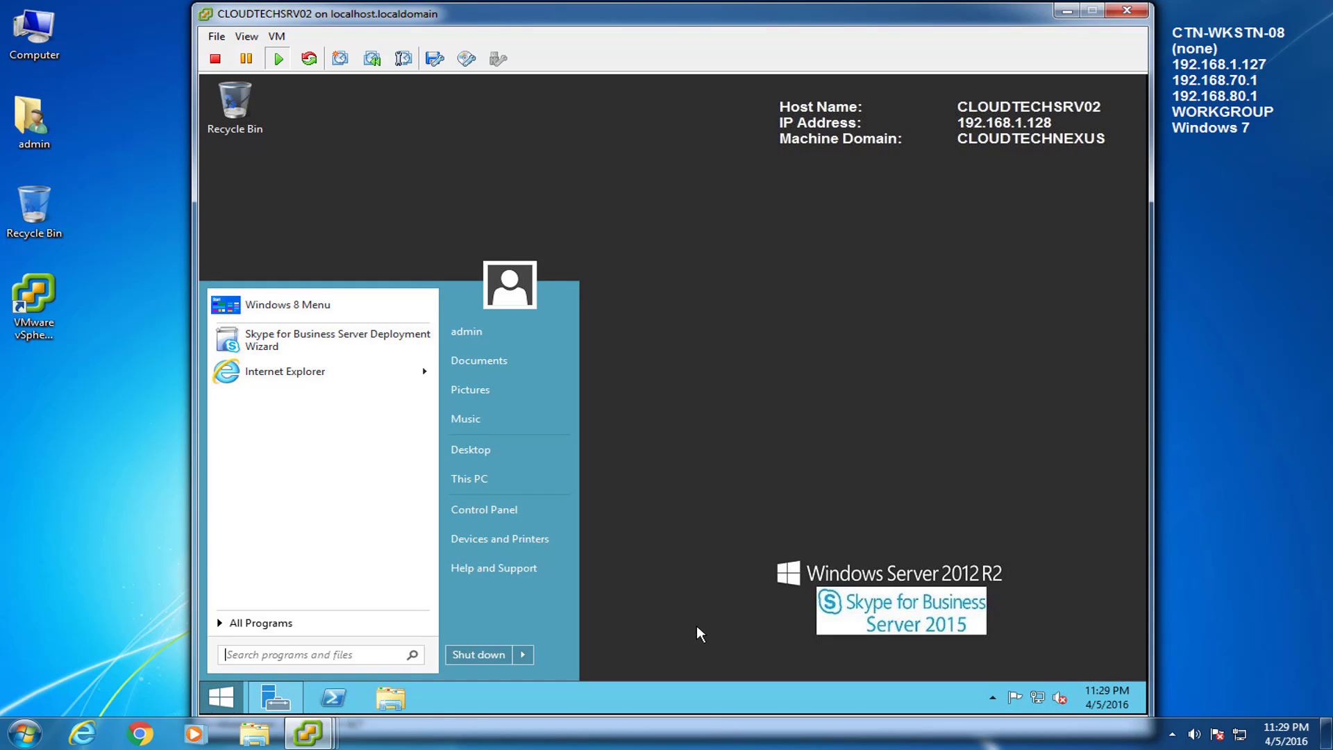
type("windows update")
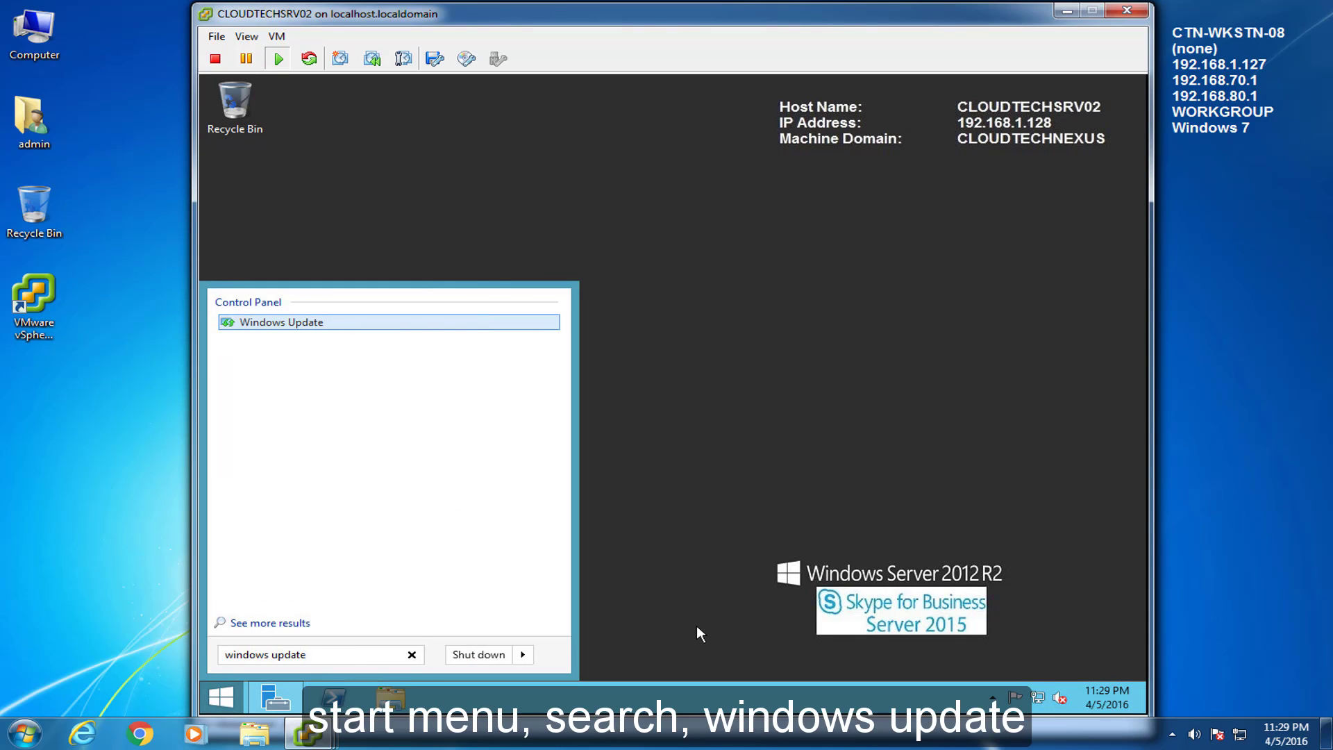
key("Return")
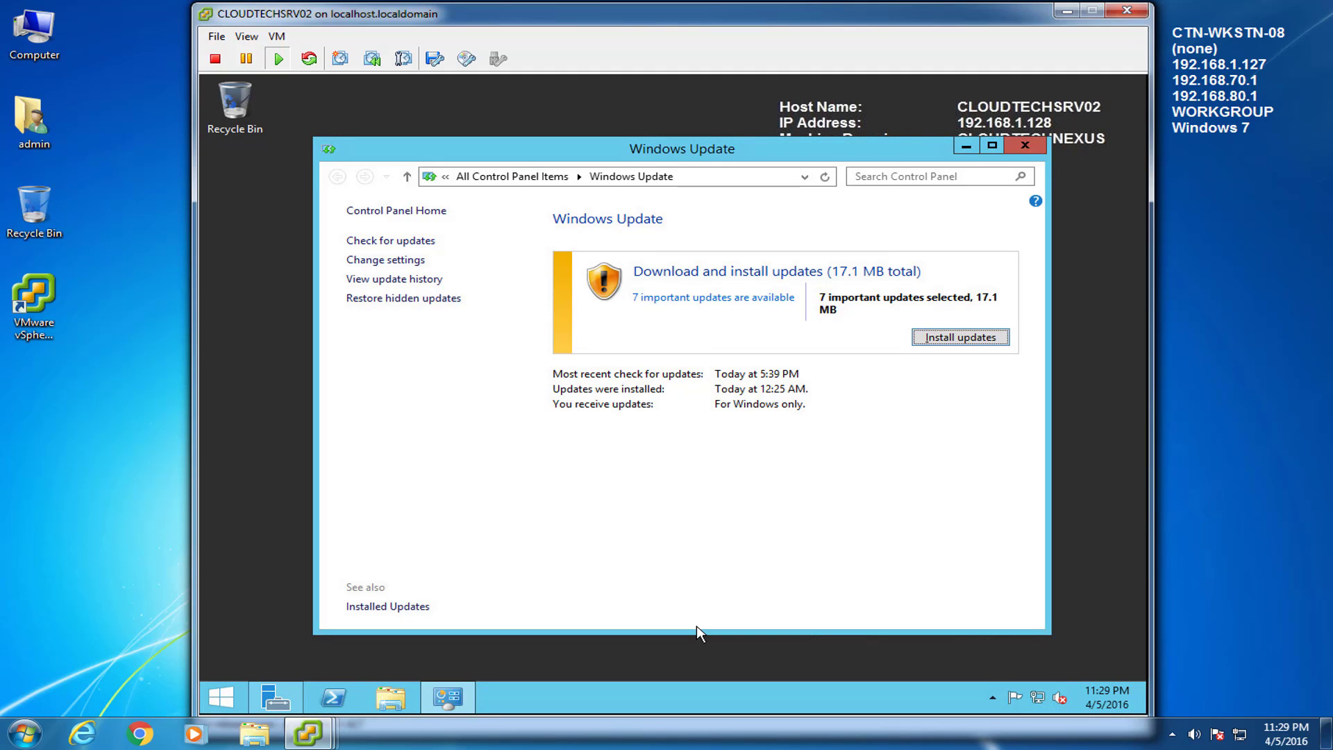
left_click(708, 301)
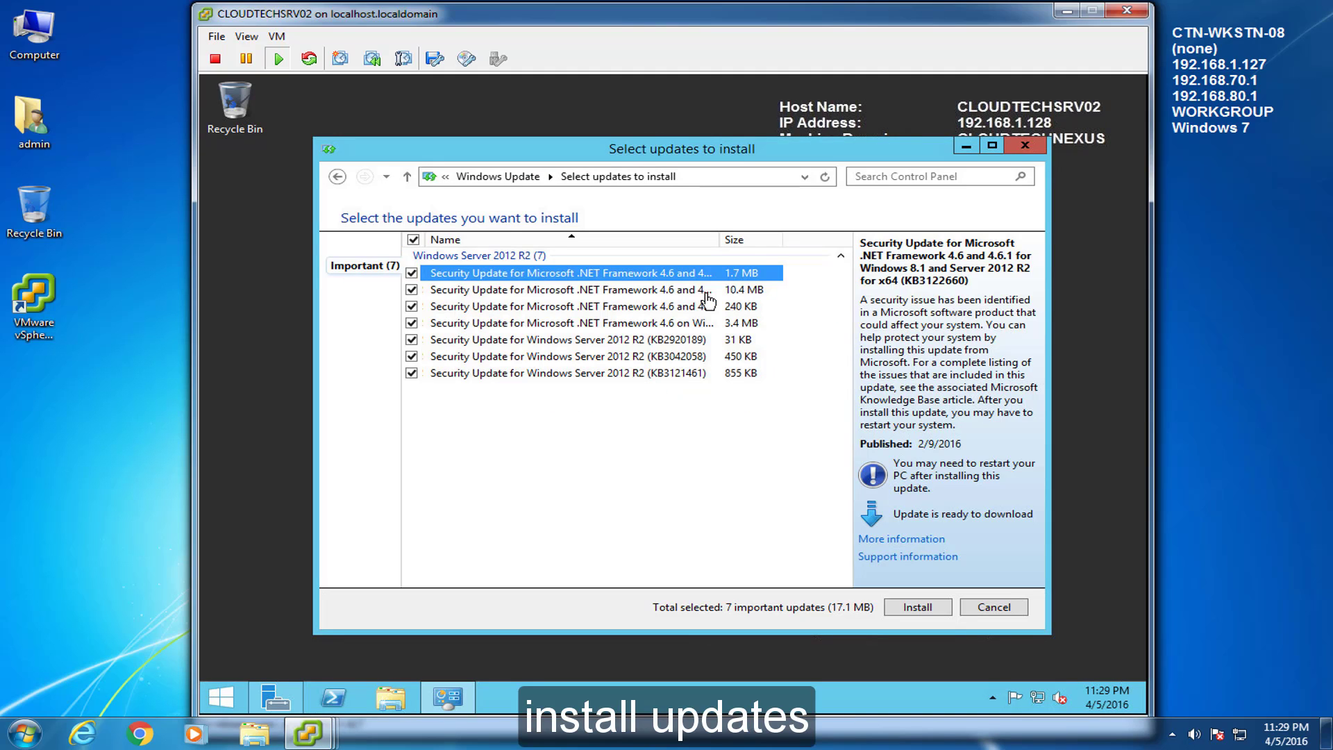
left_click(910, 603)
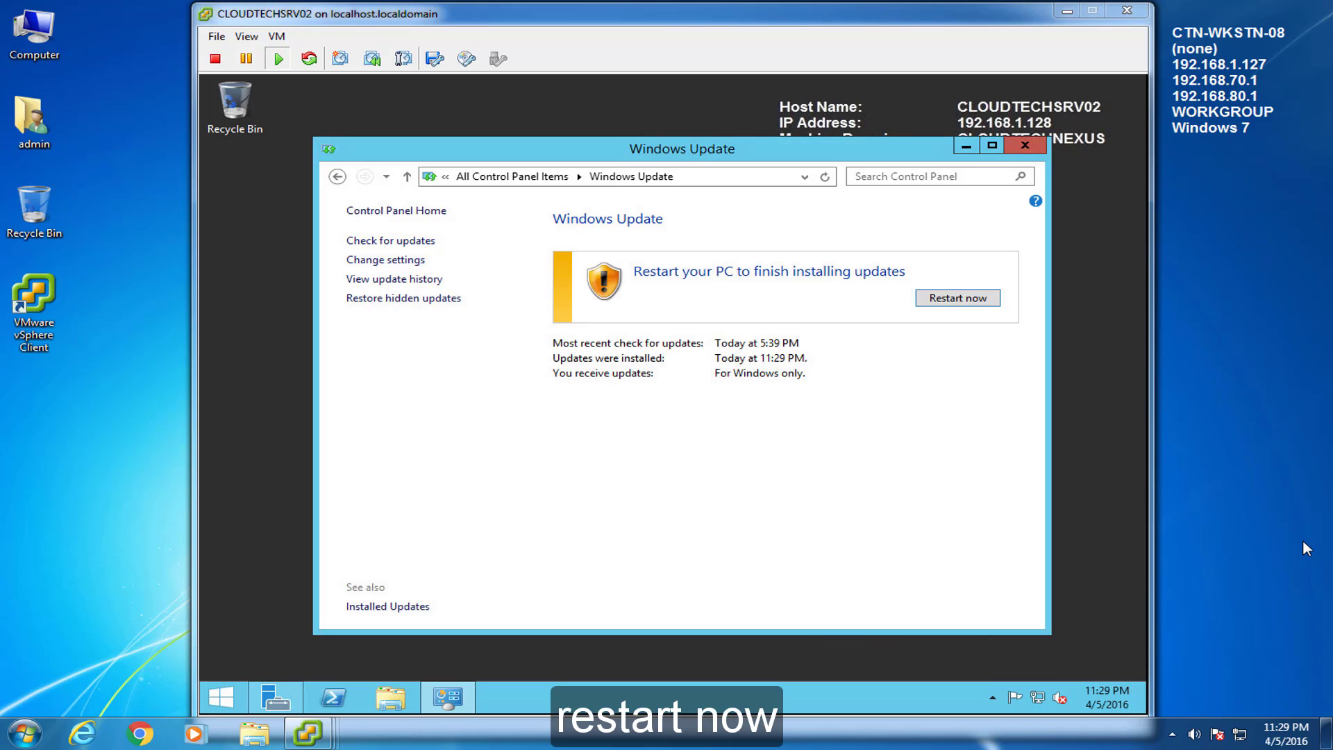
left_click(980, 306)
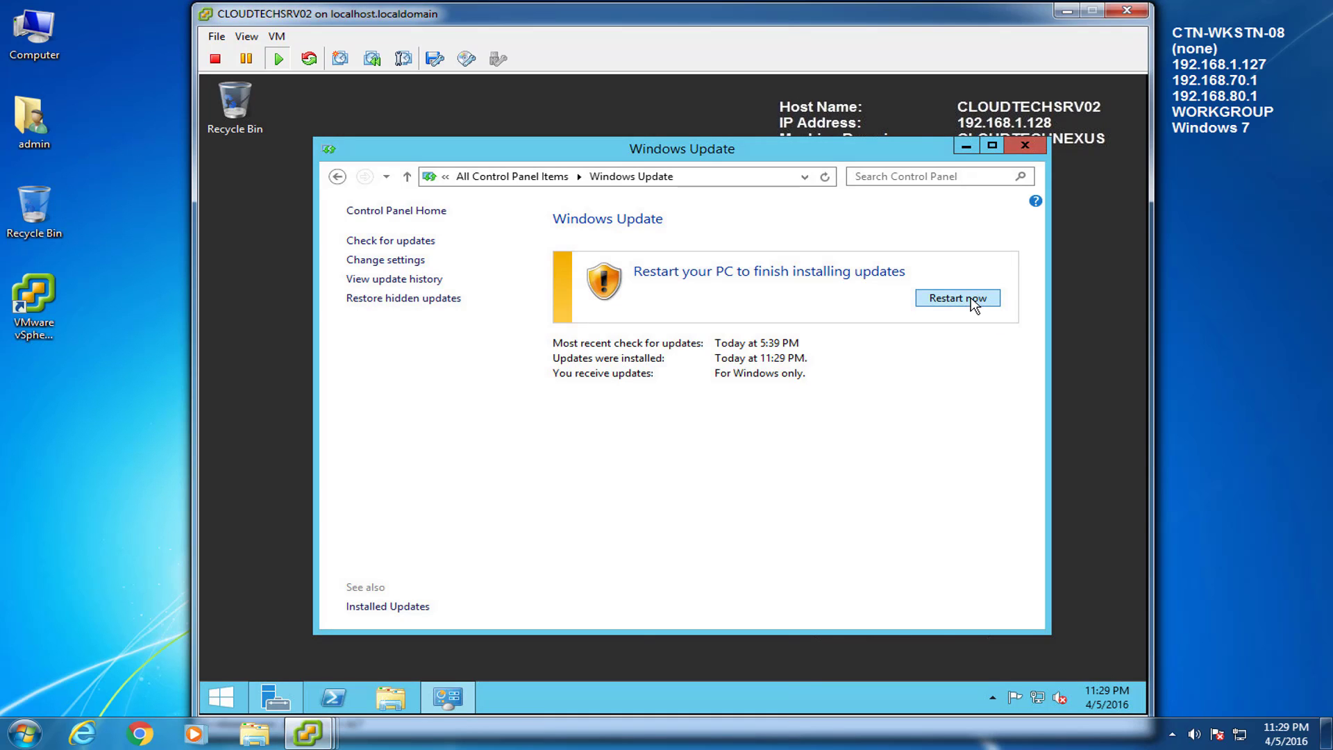
left_click(975, 303)
left_click(1264, 516)
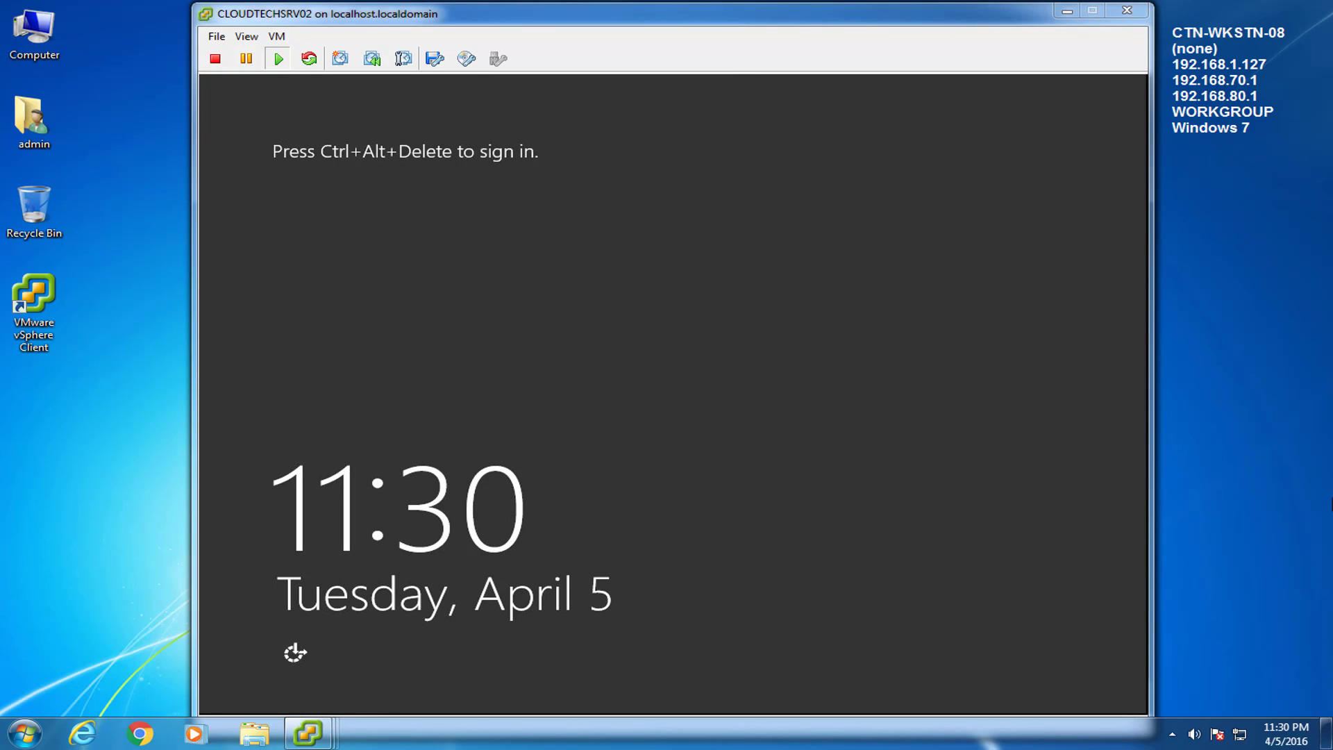
Step: Sign back in to CLOUDTECHSRV02 via Ctrl+Alt+Del with the account password, then minimize Server Manager
left_click(276, 36)
mouse_move(316, 70)
left_click(528, 90)
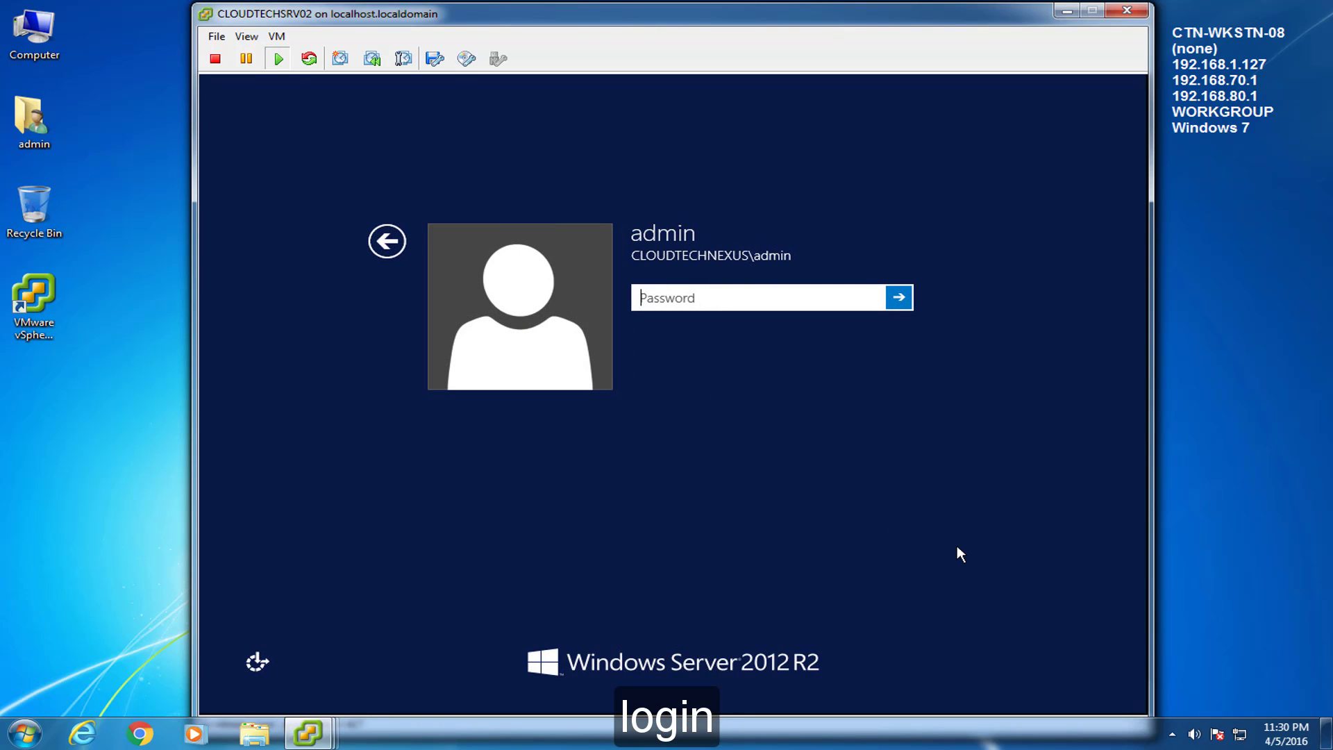
type("•")
key("Return")
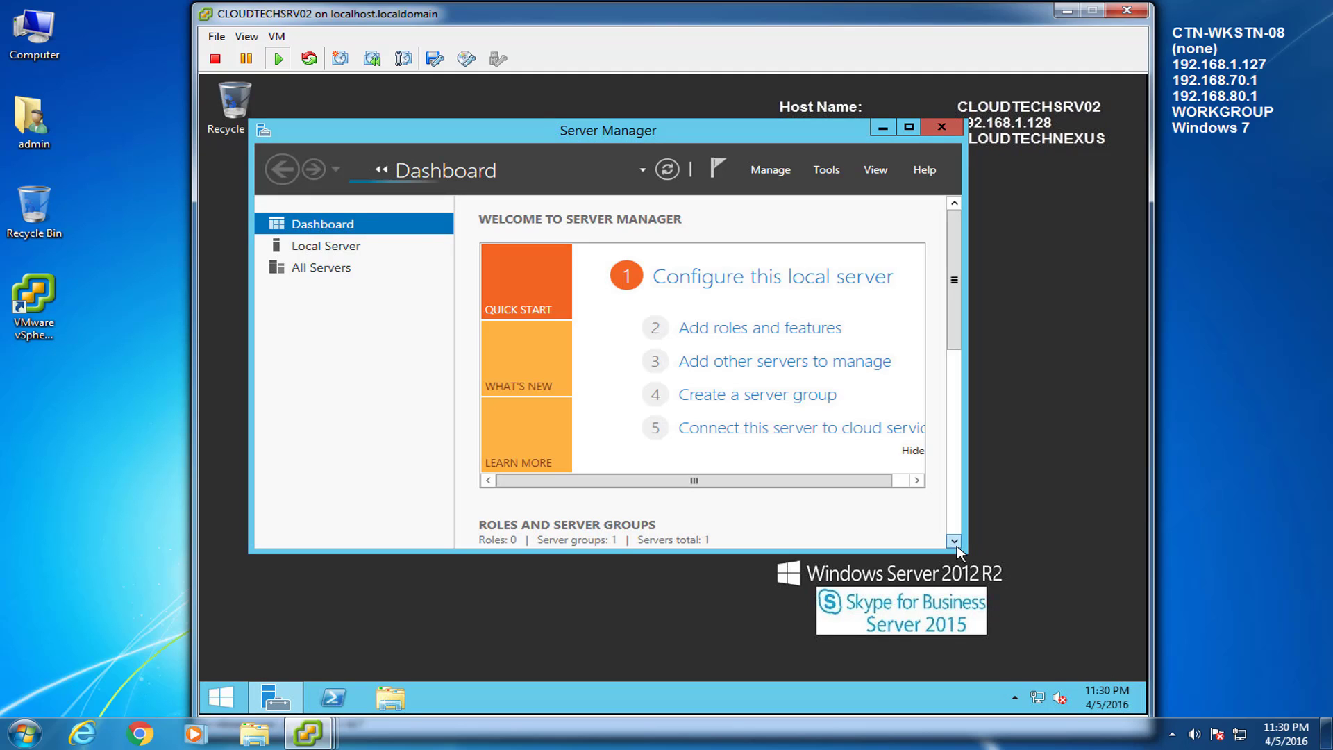
left_click(882, 129)
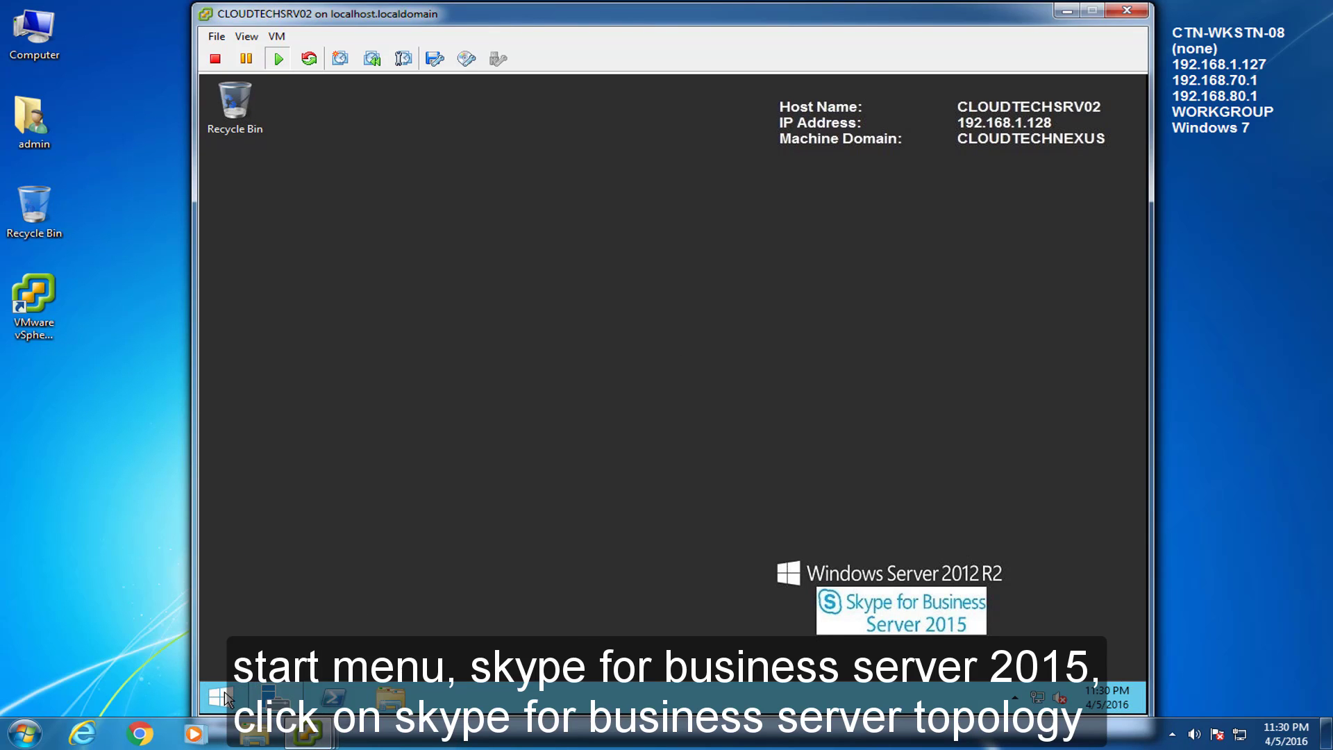
Step: Launch Skype for Business Server Topology Builder from the Skype for Business Server 2015 program group
left_click(226, 698)
left_click(303, 628)
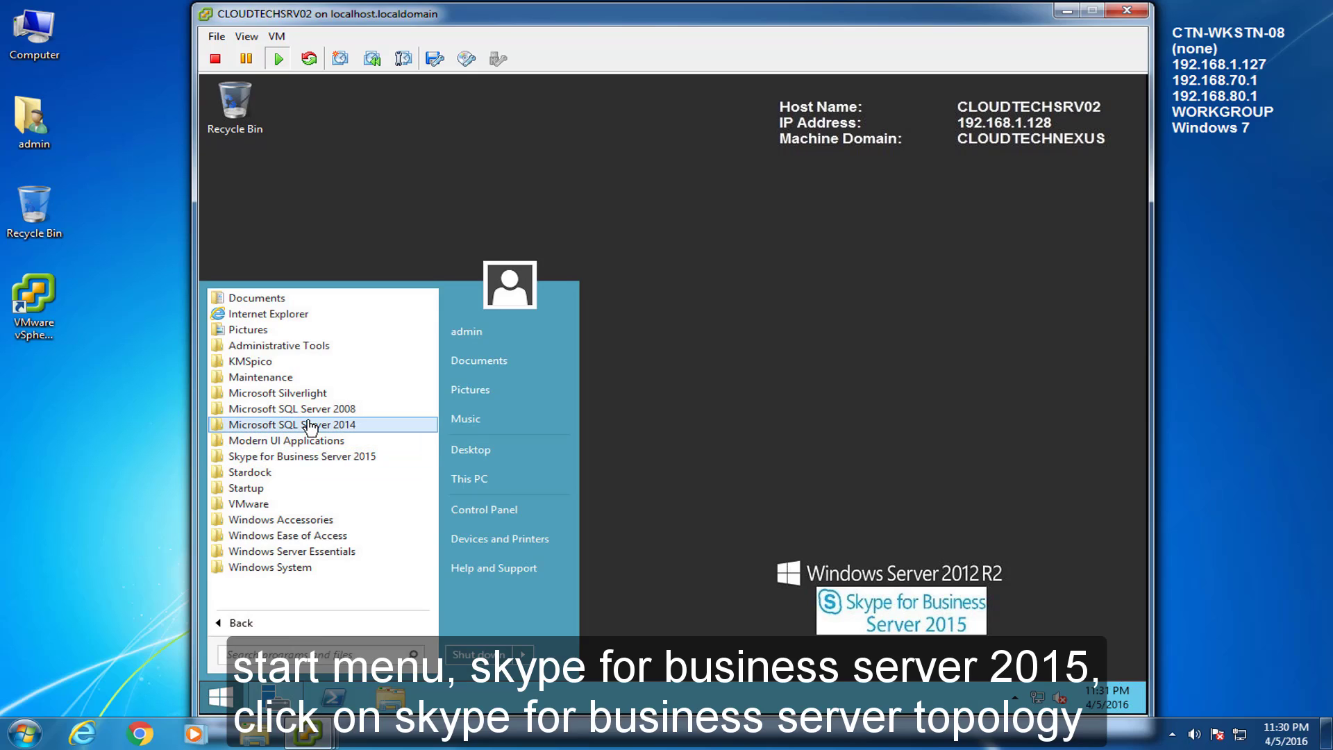
left_click(311, 458)
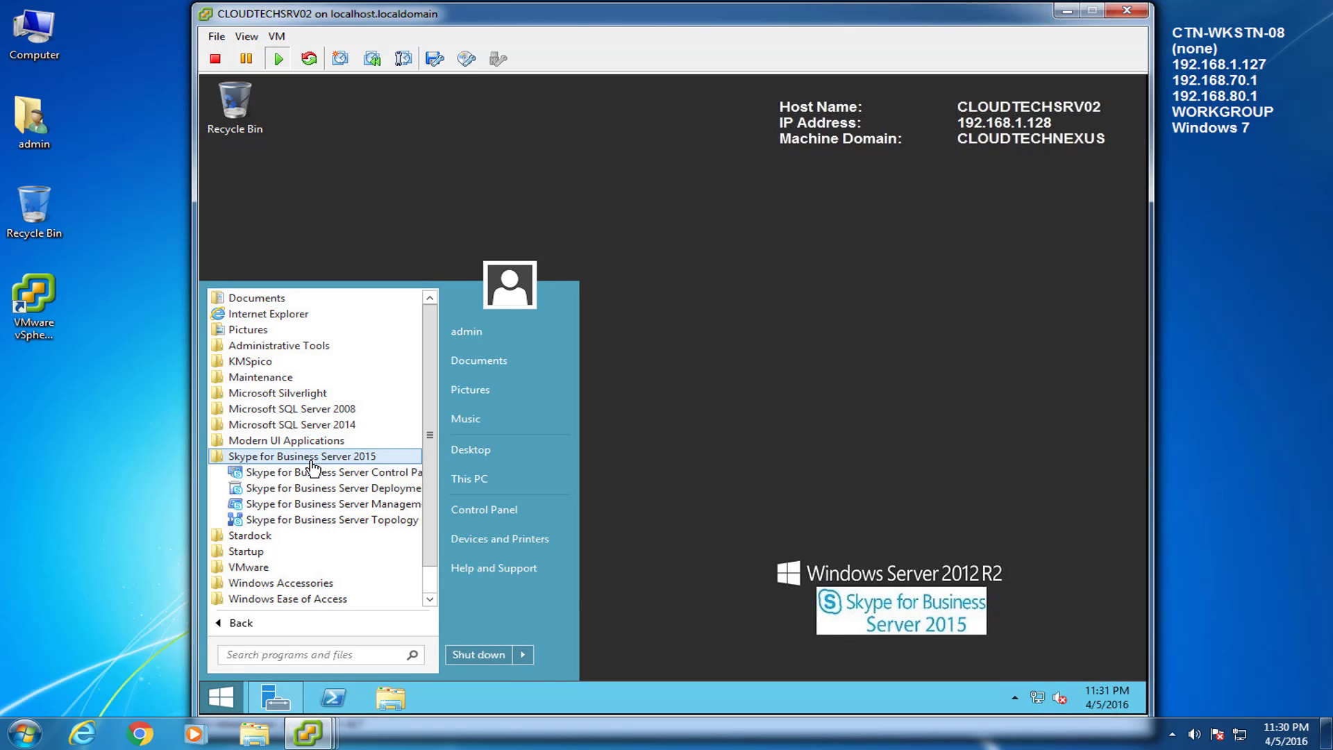
left_click(319, 520)
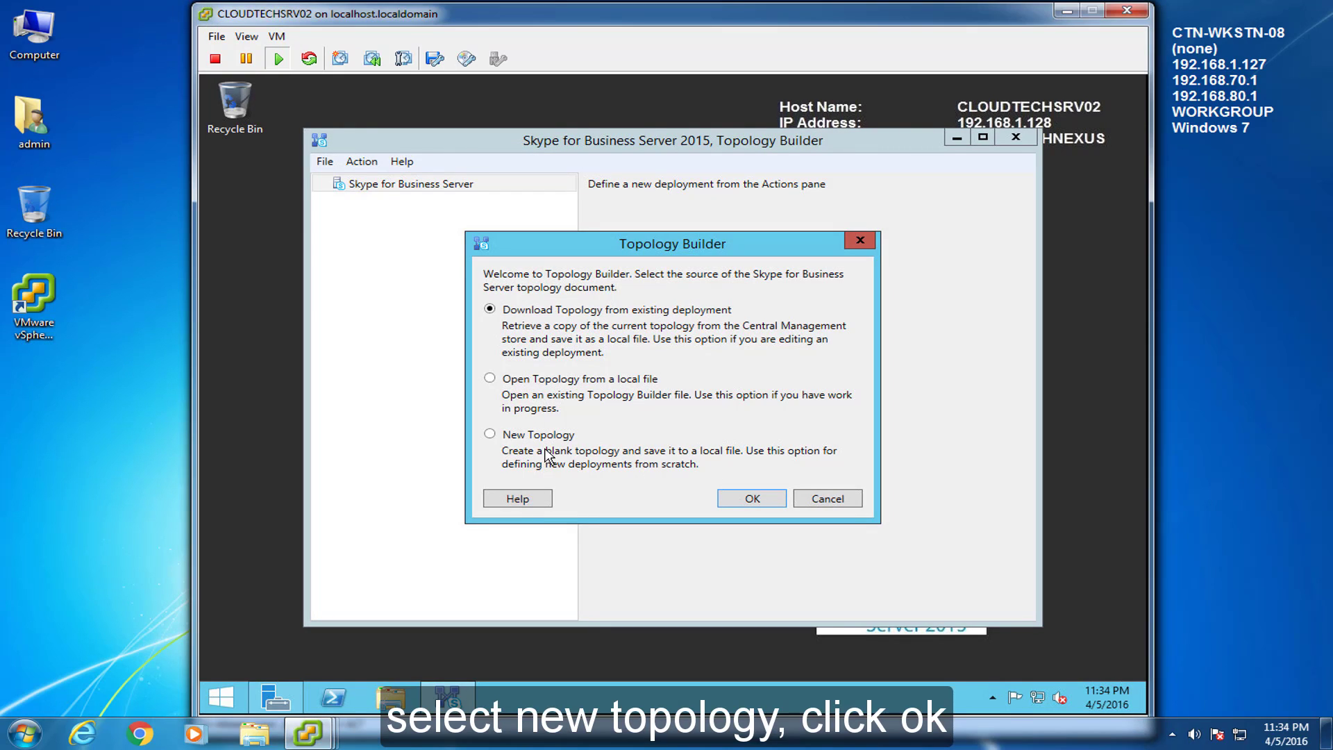
Step: Start a new topology and name its file cloudtechnexus in the save dialog
left_click(490, 435)
left_click(770, 500)
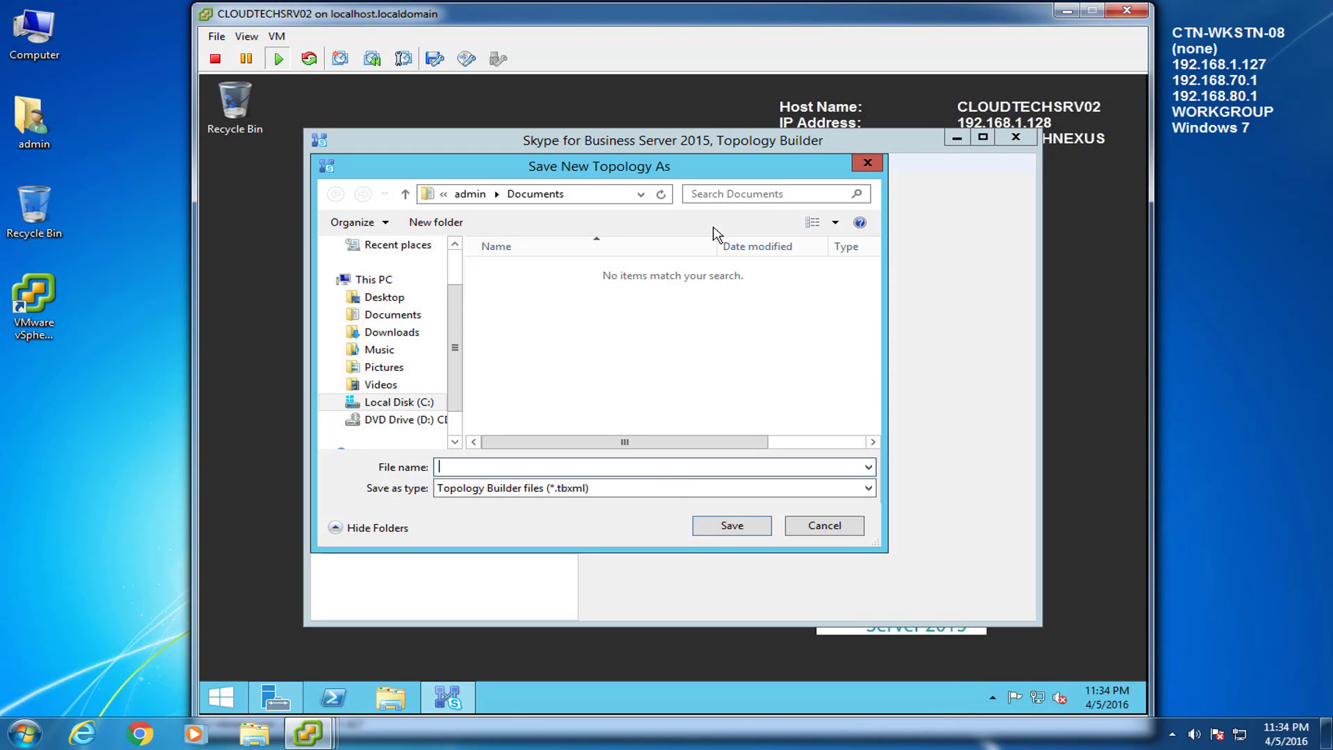
left_click_drag(714, 175, 807, 169)
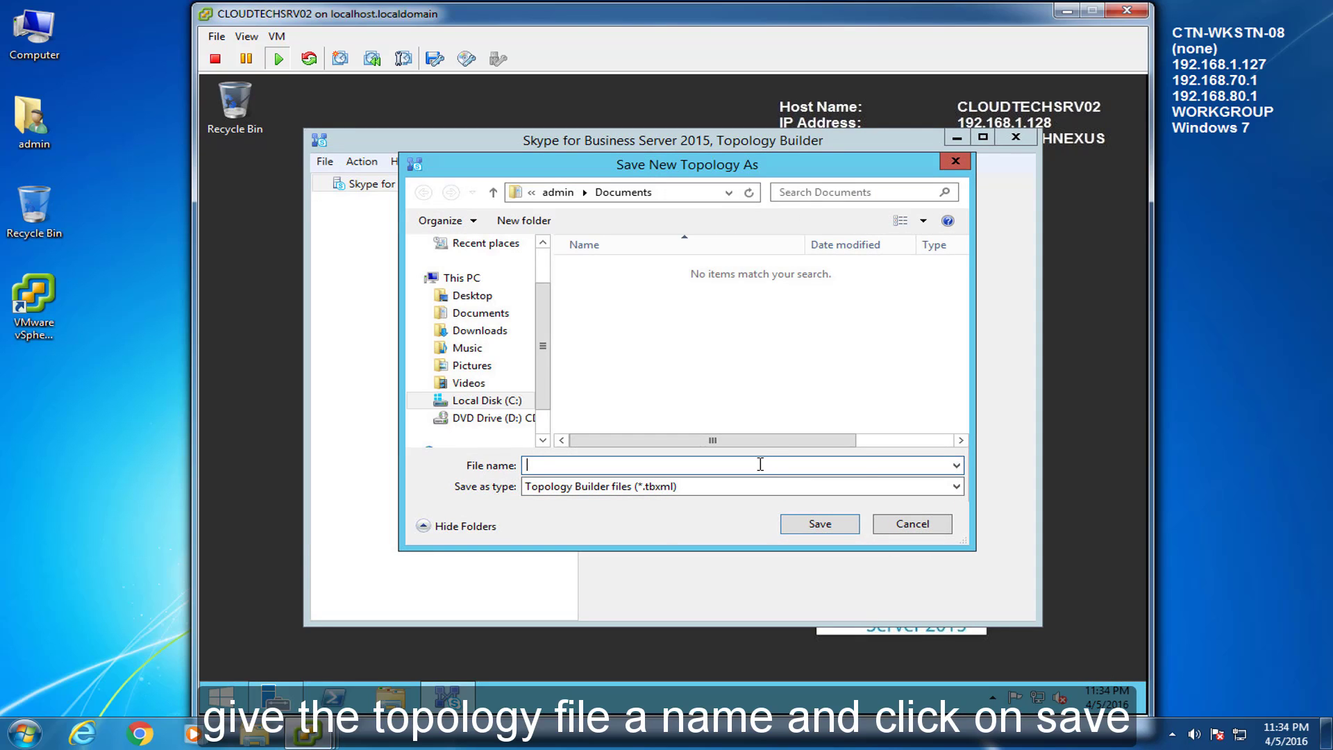
type("cloudtechne")
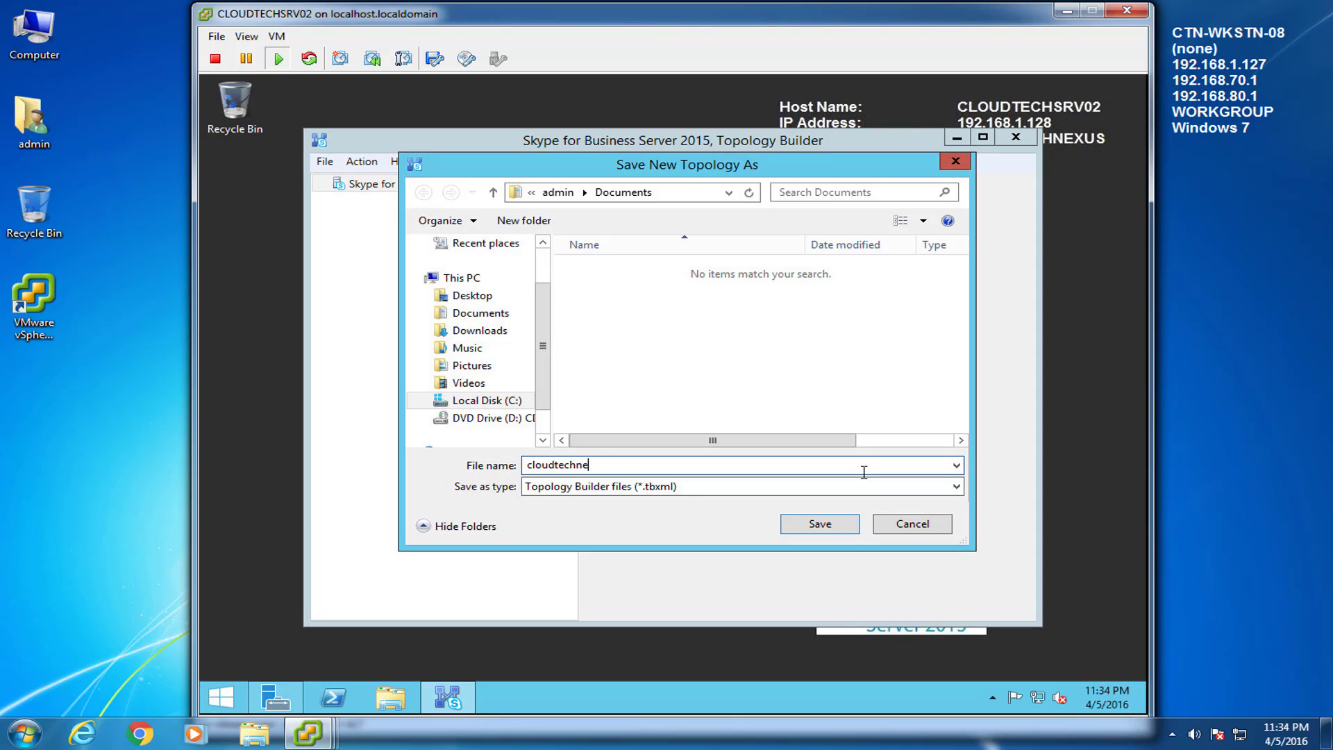
type("xus")
Step: Save the topology file and set cloudtechnexus.local as the primary SIP domain, with no additional domains
left_click(826, 525)
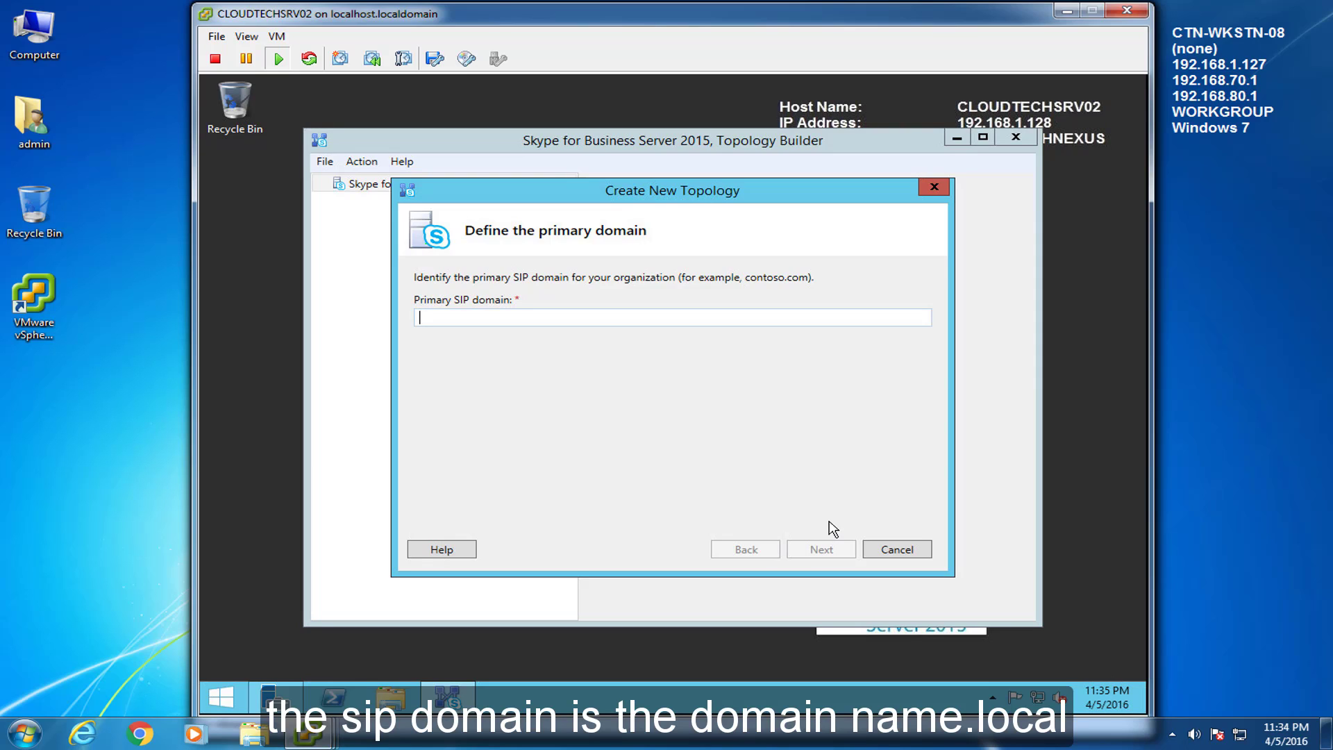
type("cloudtech")
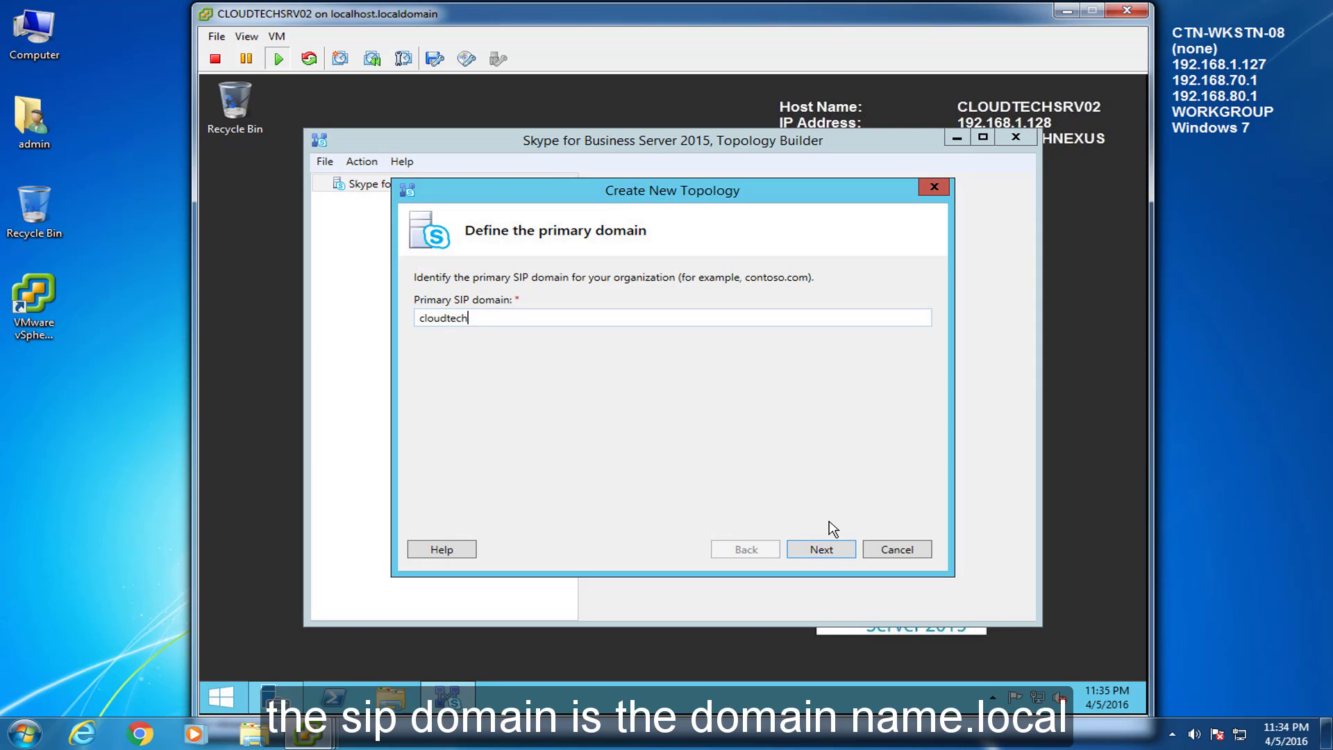
type("nexus.lo")
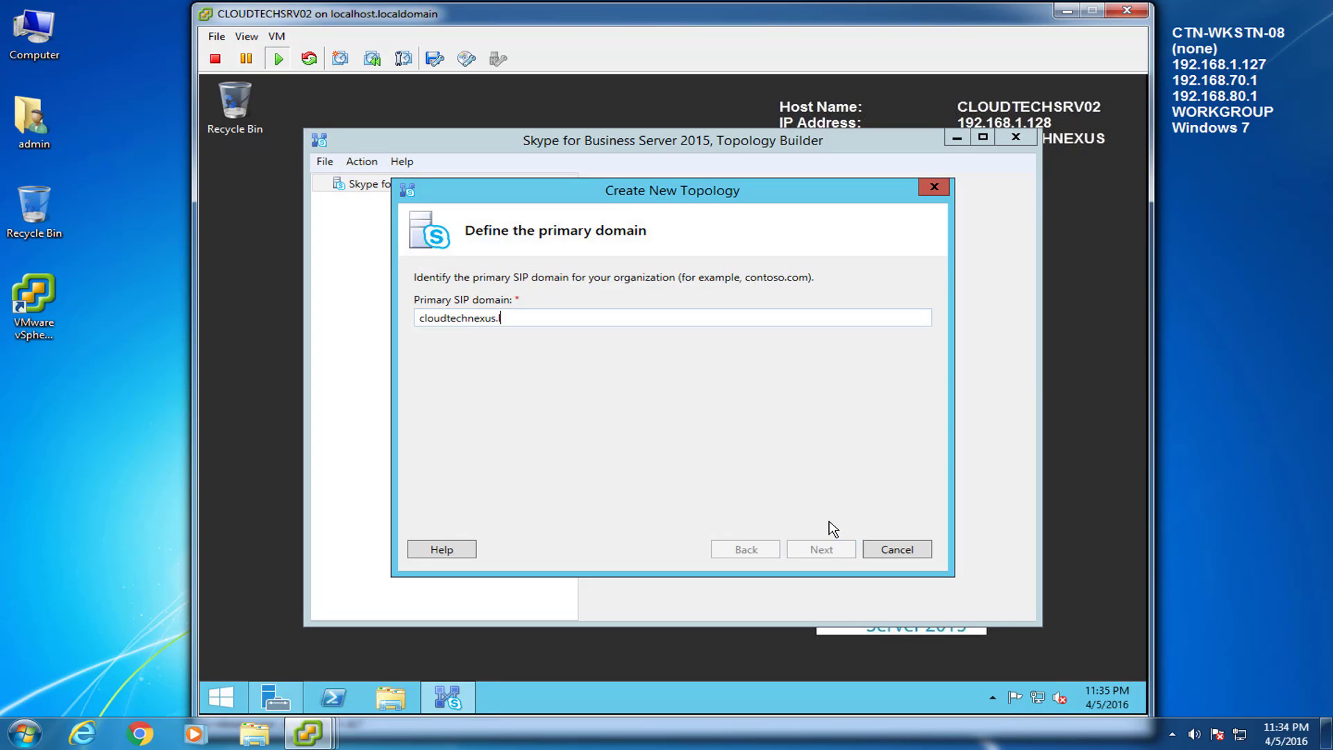
type("cal")
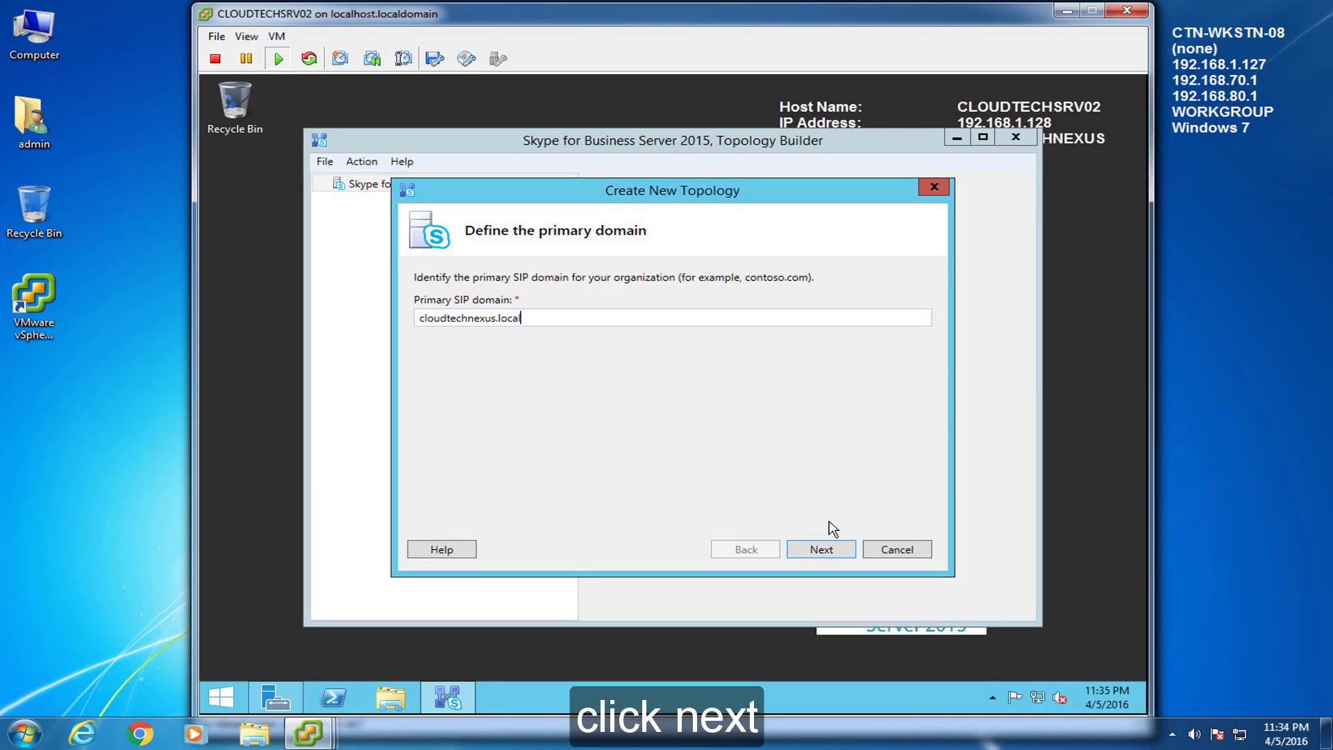
left_click(833, 549)
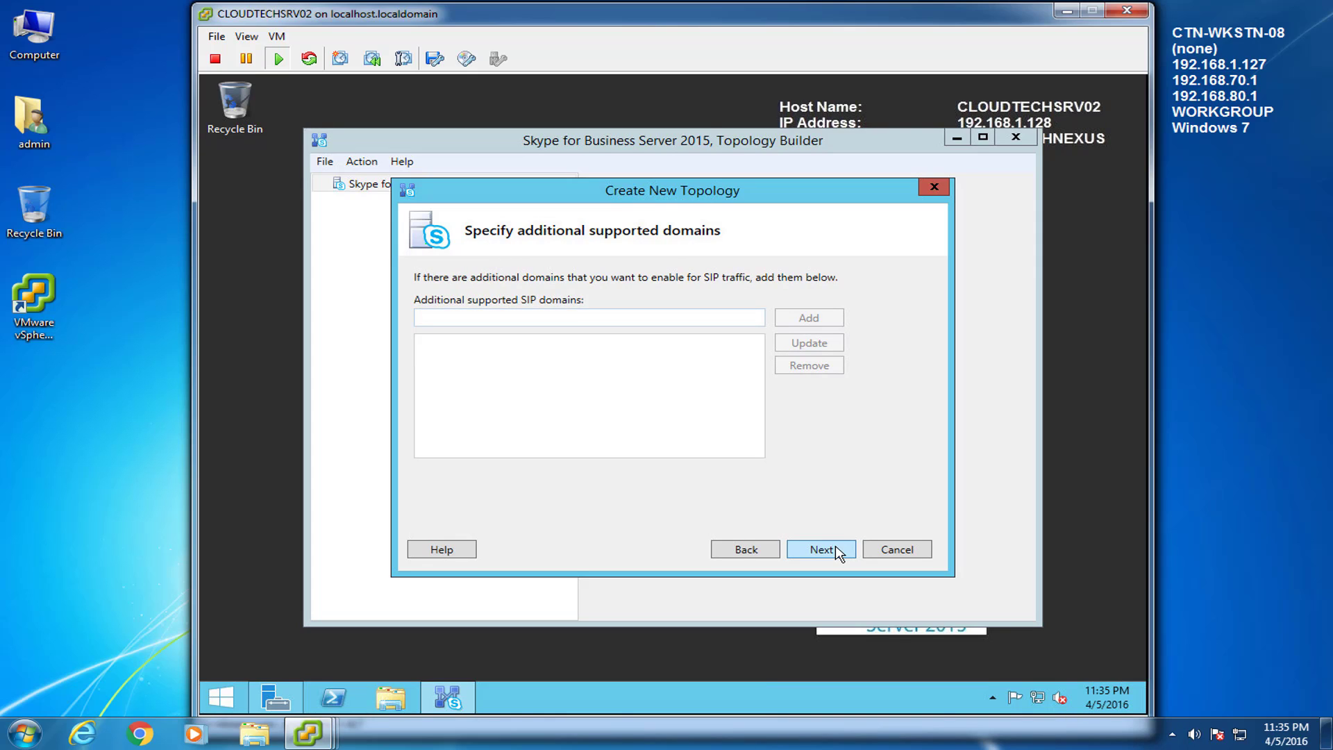
left_click(836, 549)
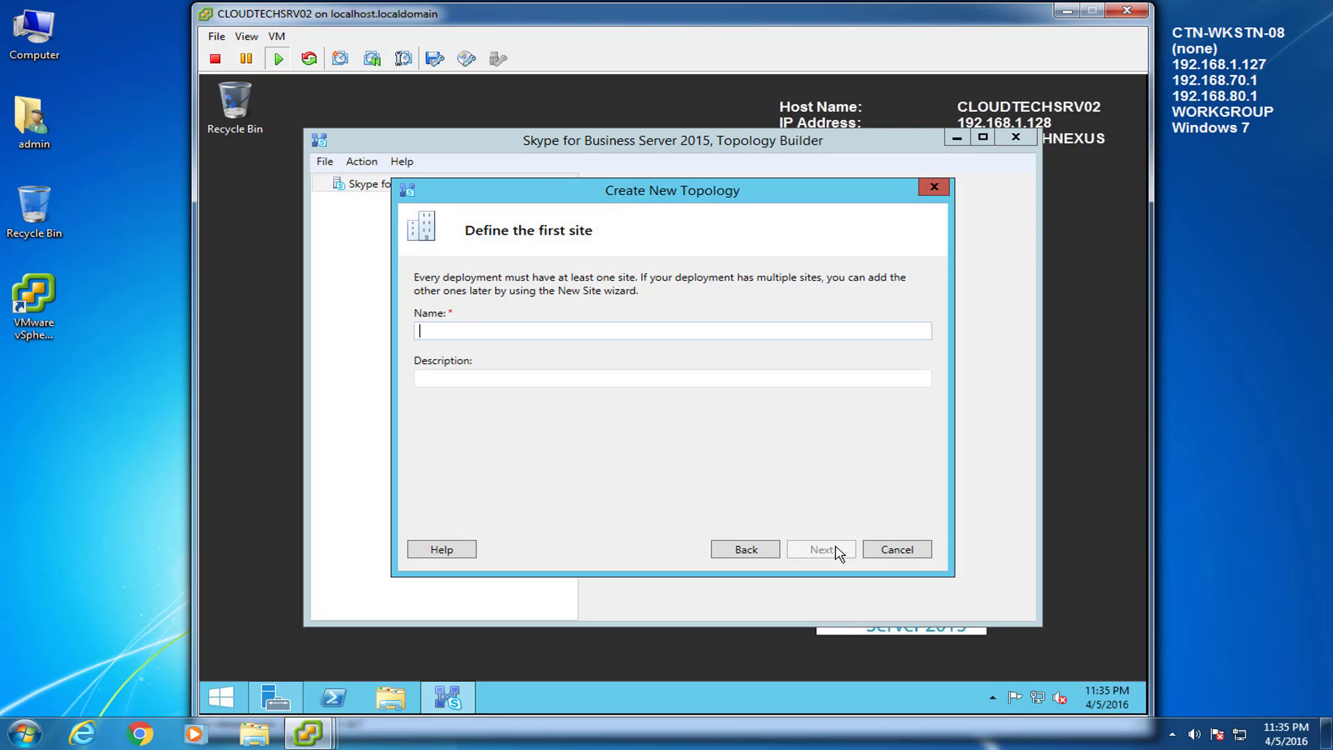
Step: Name the first site 'San Francisco, CA' located in San Francisco, California, USA, and finish the wizard
type("San Francisco, CA")
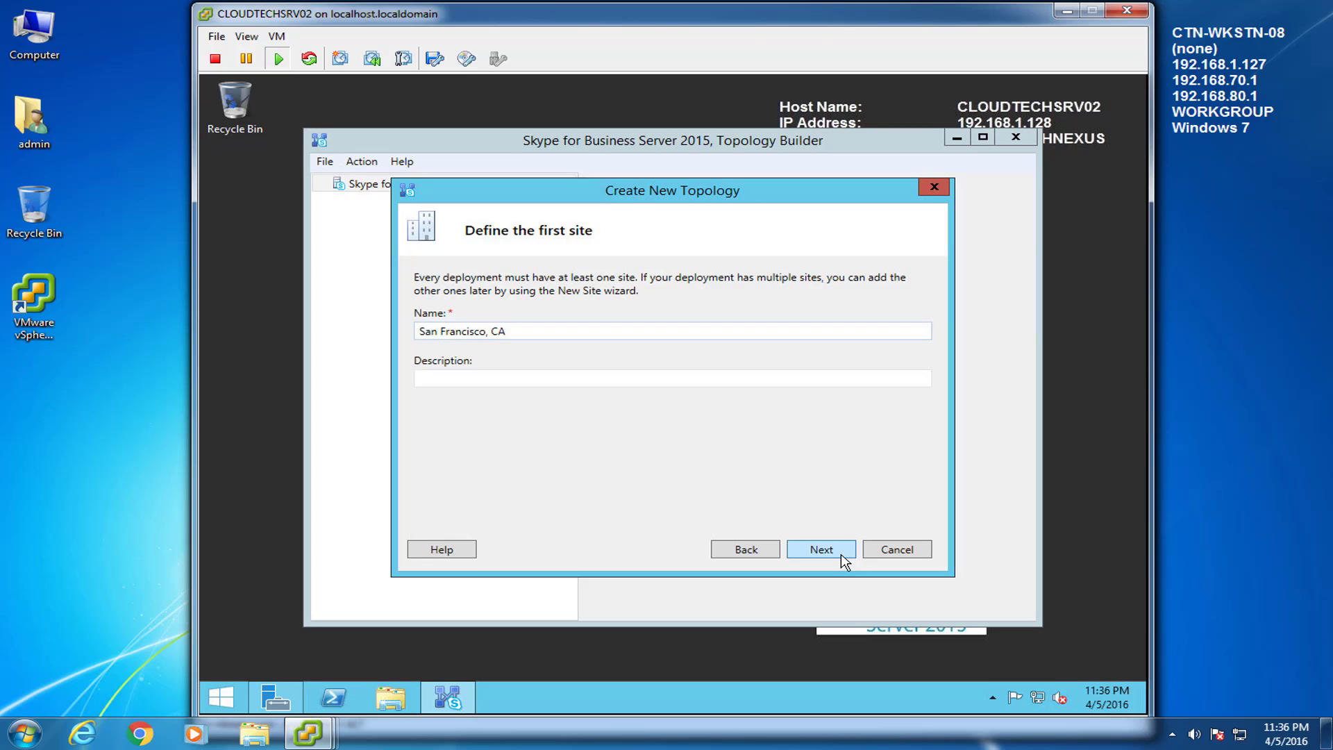
left_click(842, 555)
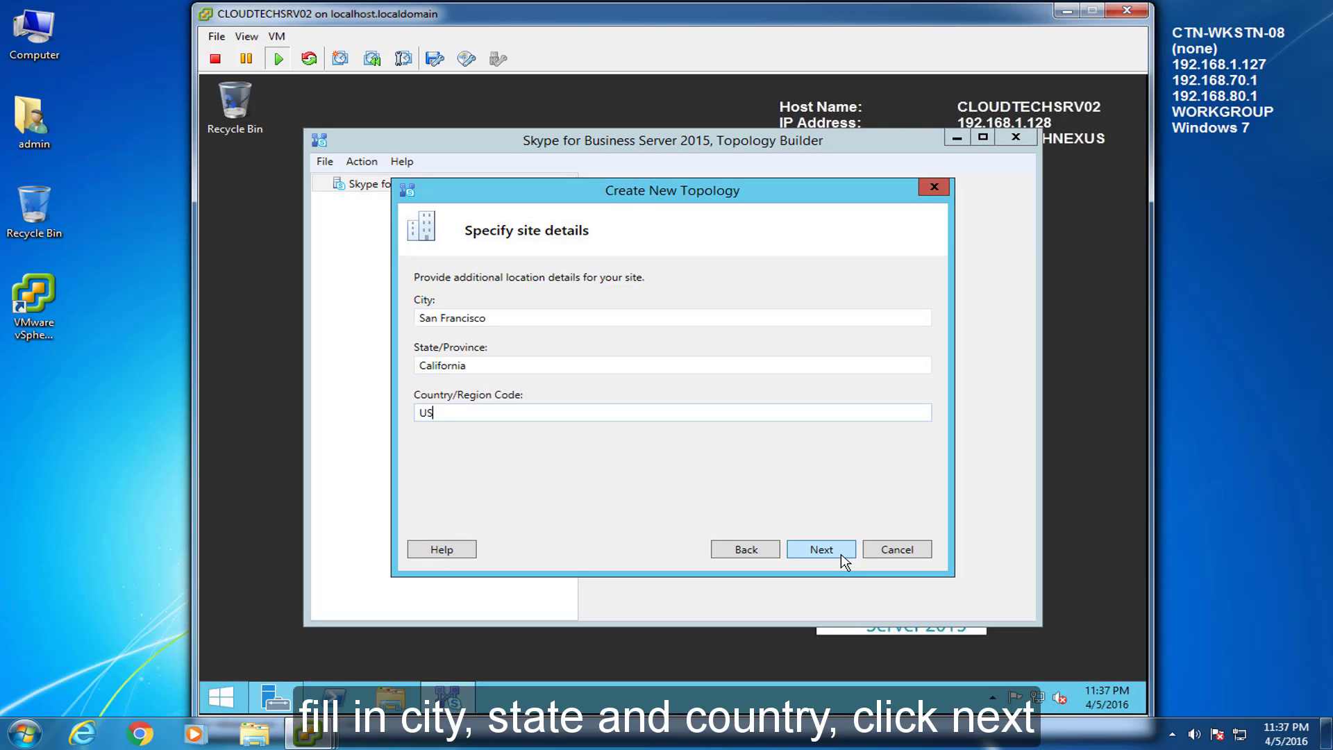
type("A")
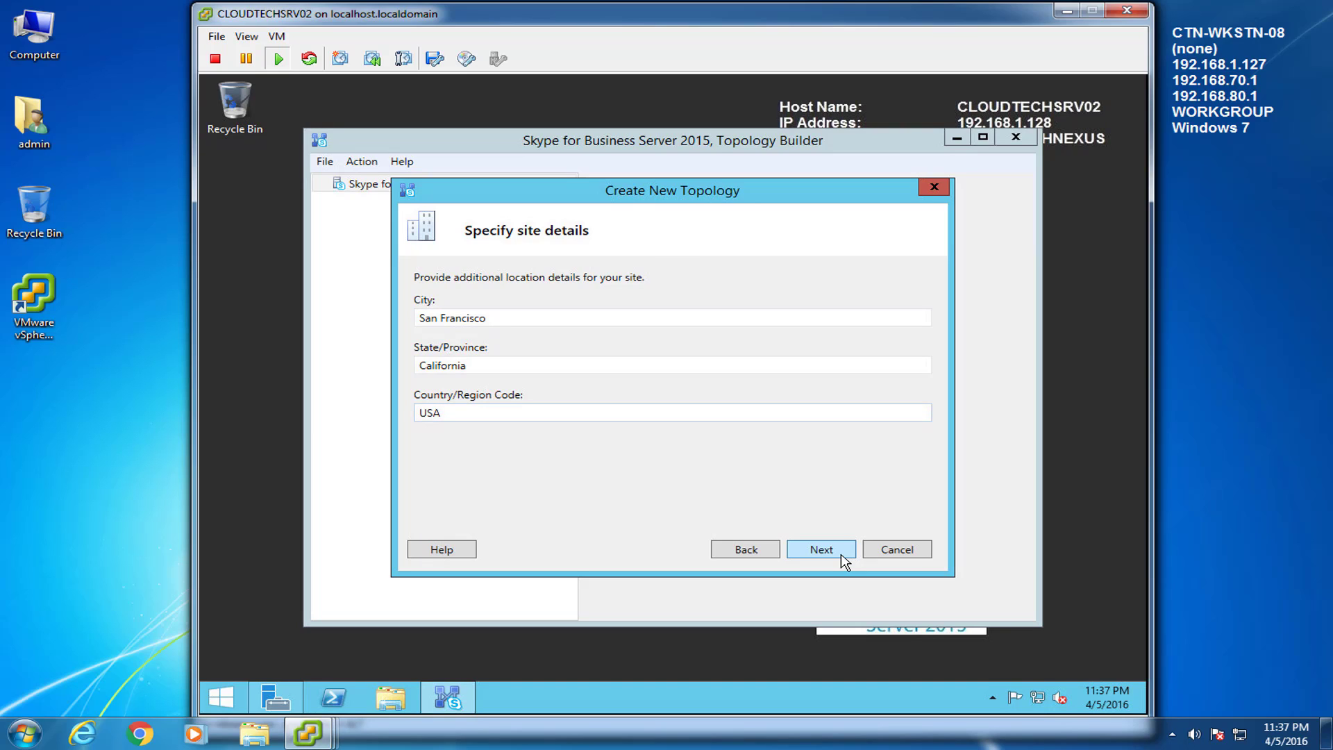
left_click(841, 555)
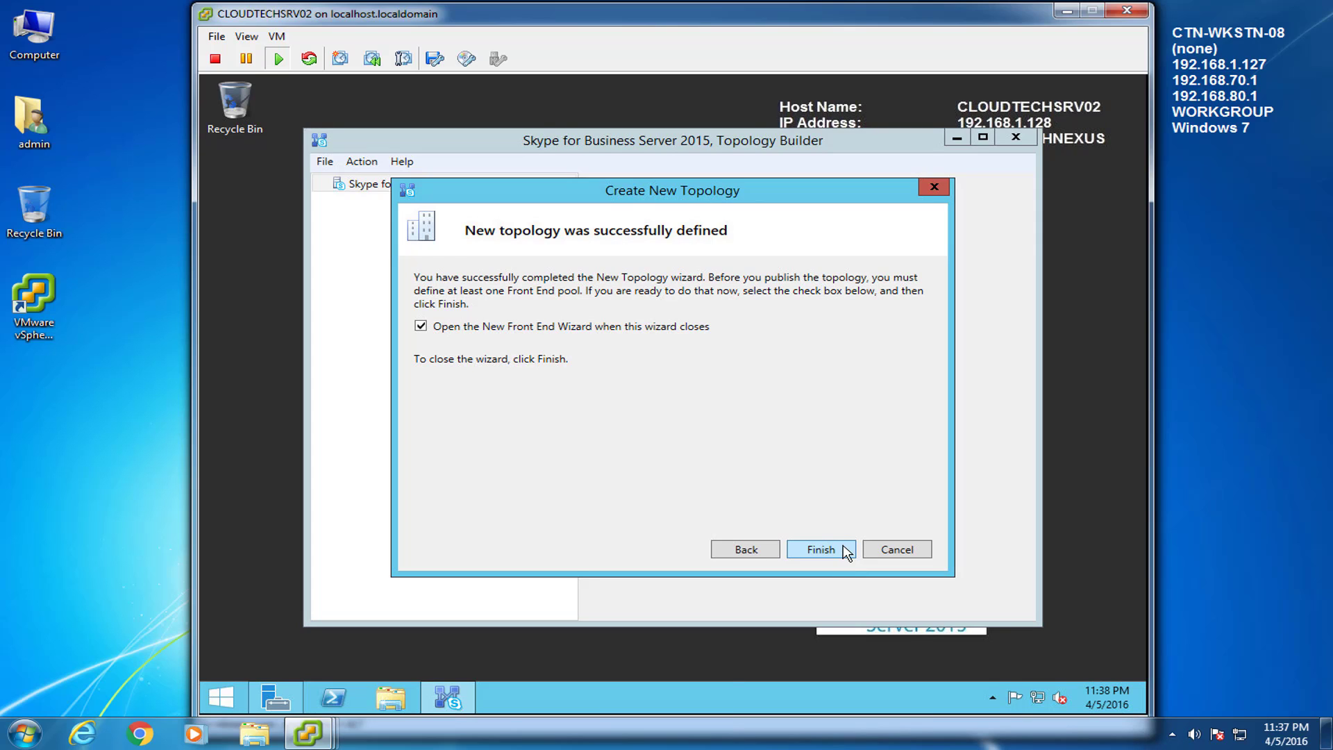
left_click(841, 554)
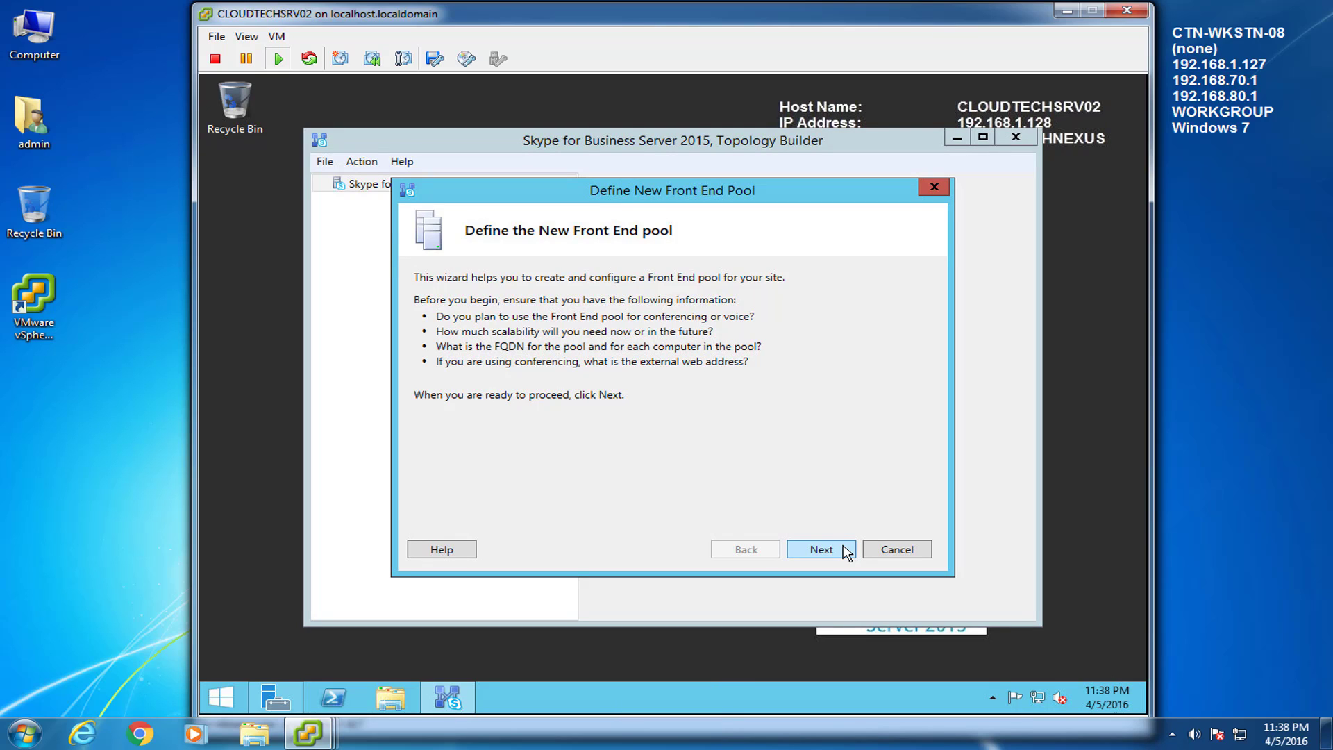
Step: Choose a Standard Edition Server pool with FQDN CLOUDTECHSRV02.CLOUDTECHNEXUS.local, copied from System Properties
left_click(846, 552)
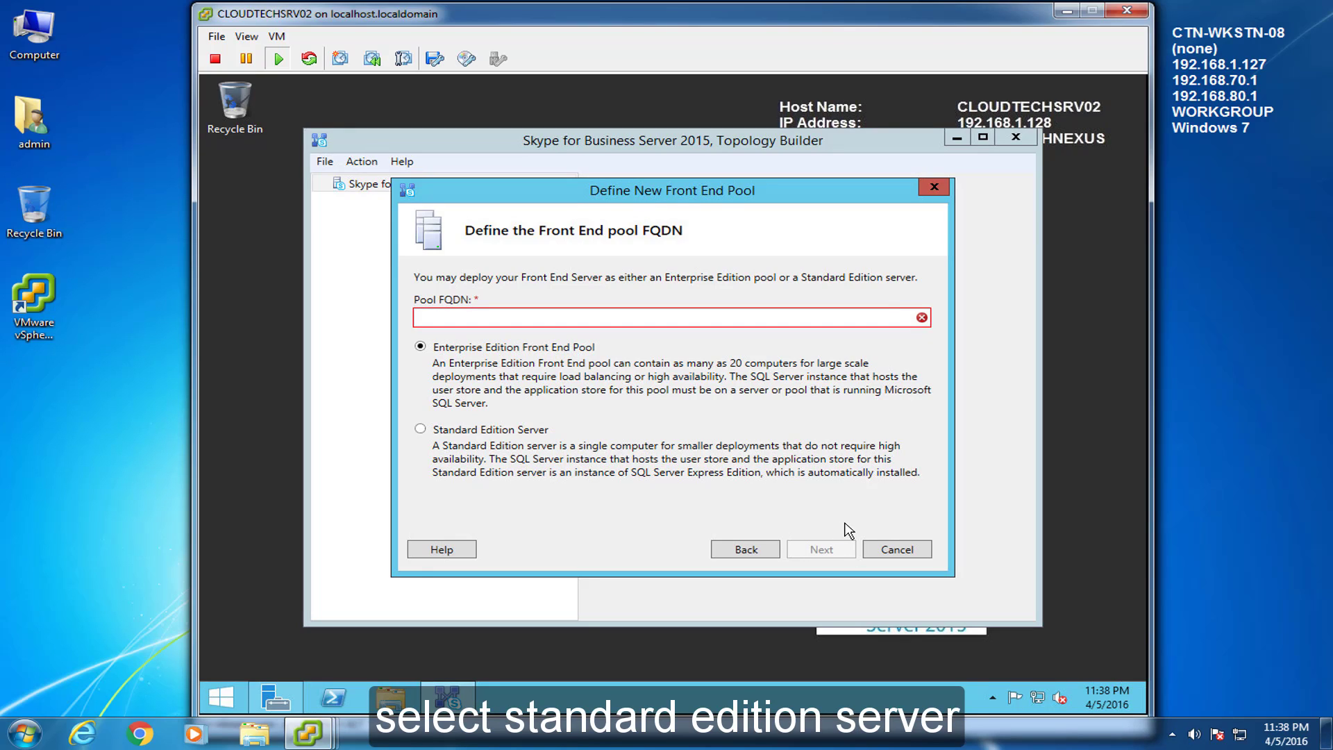
left_click(421, 429)
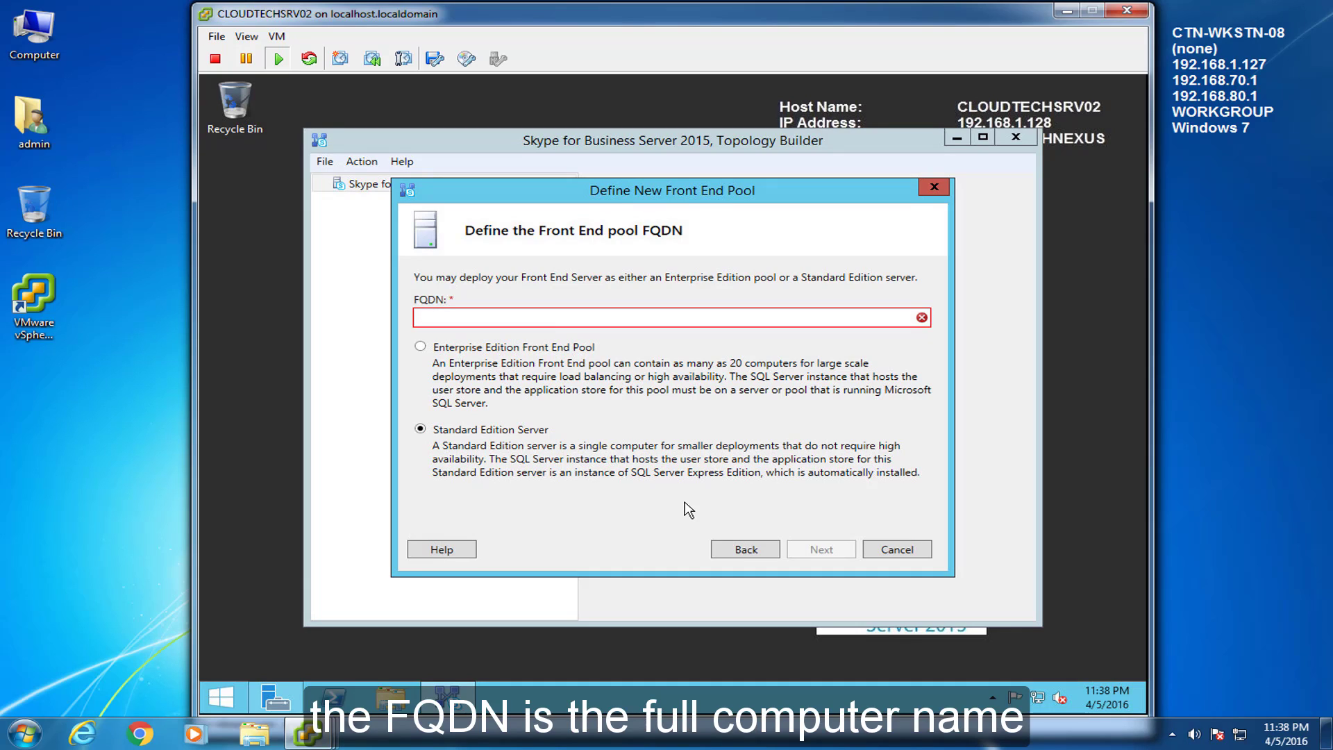
key("super+Pause")
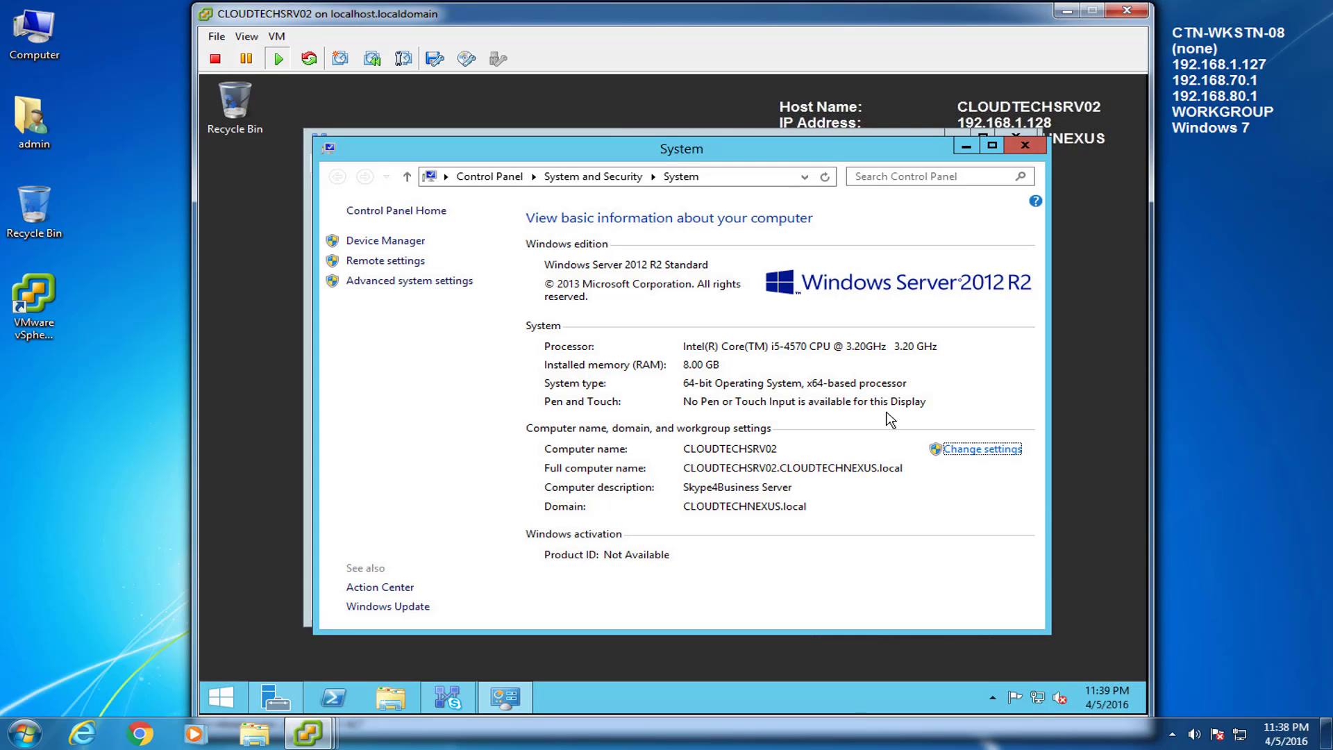
left_click(970, 450)
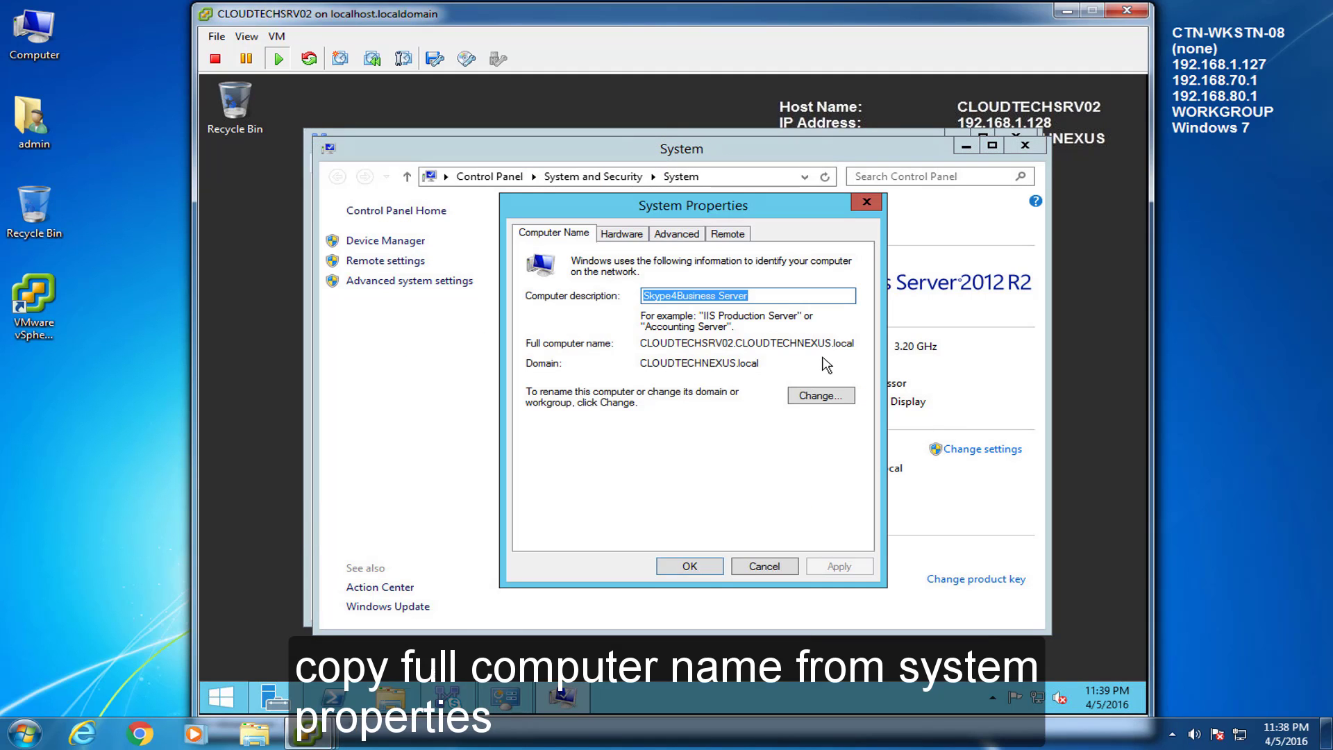
left_click_drag(855, 343, 640, 343)
right_click(651, 340)
left_click(702, 396)
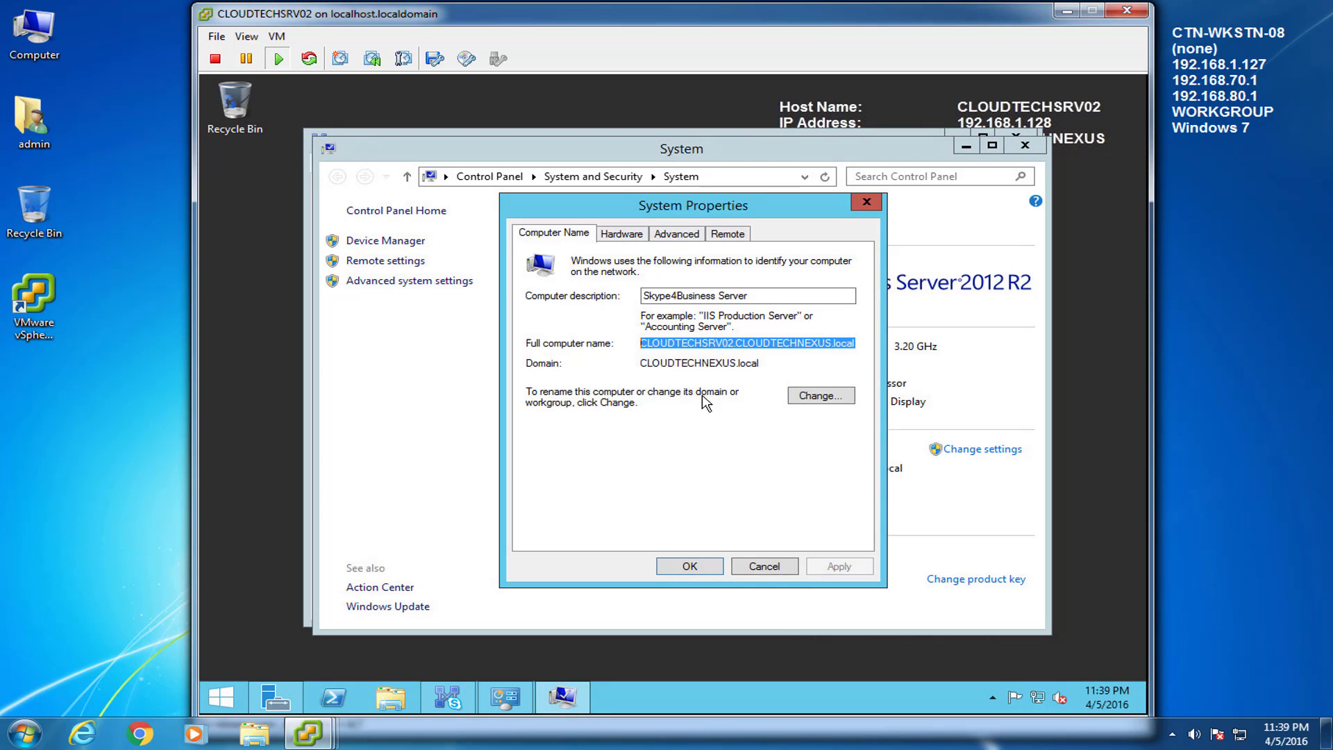
left_click(777, 568)
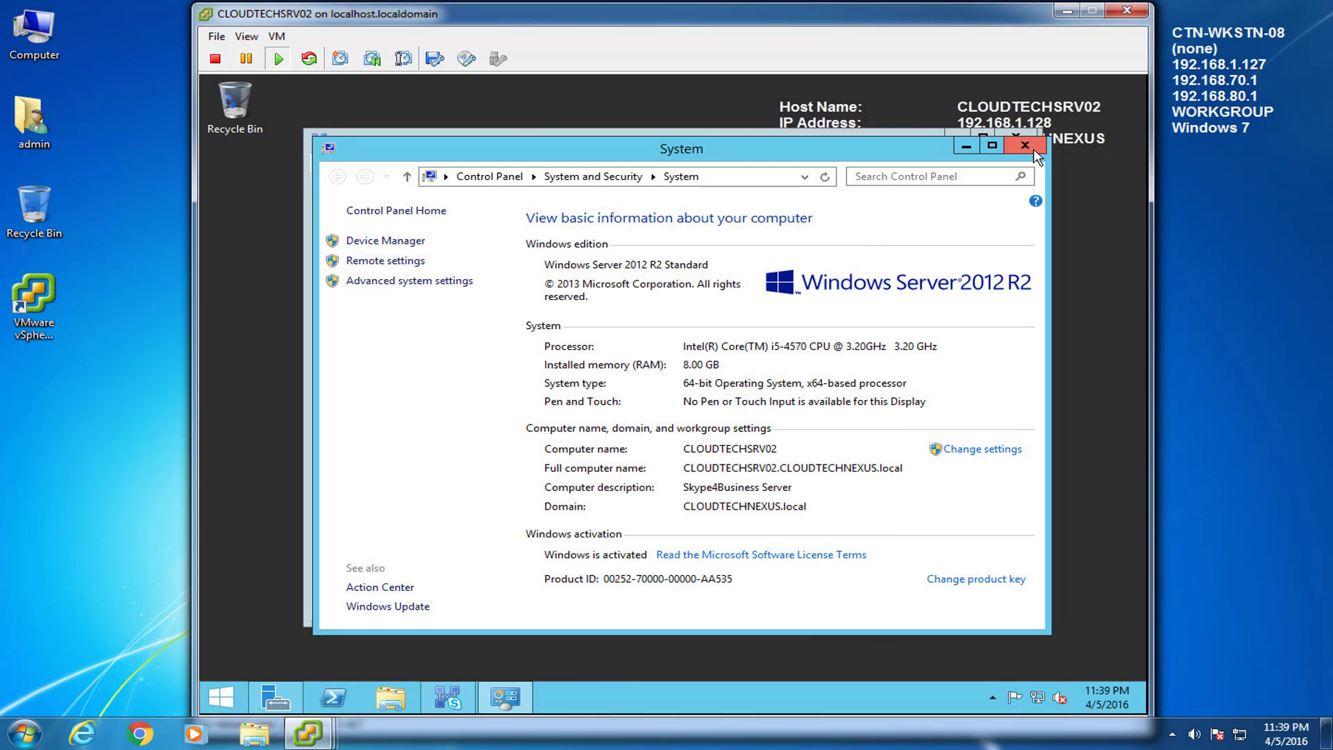
left_click(1025, 146)
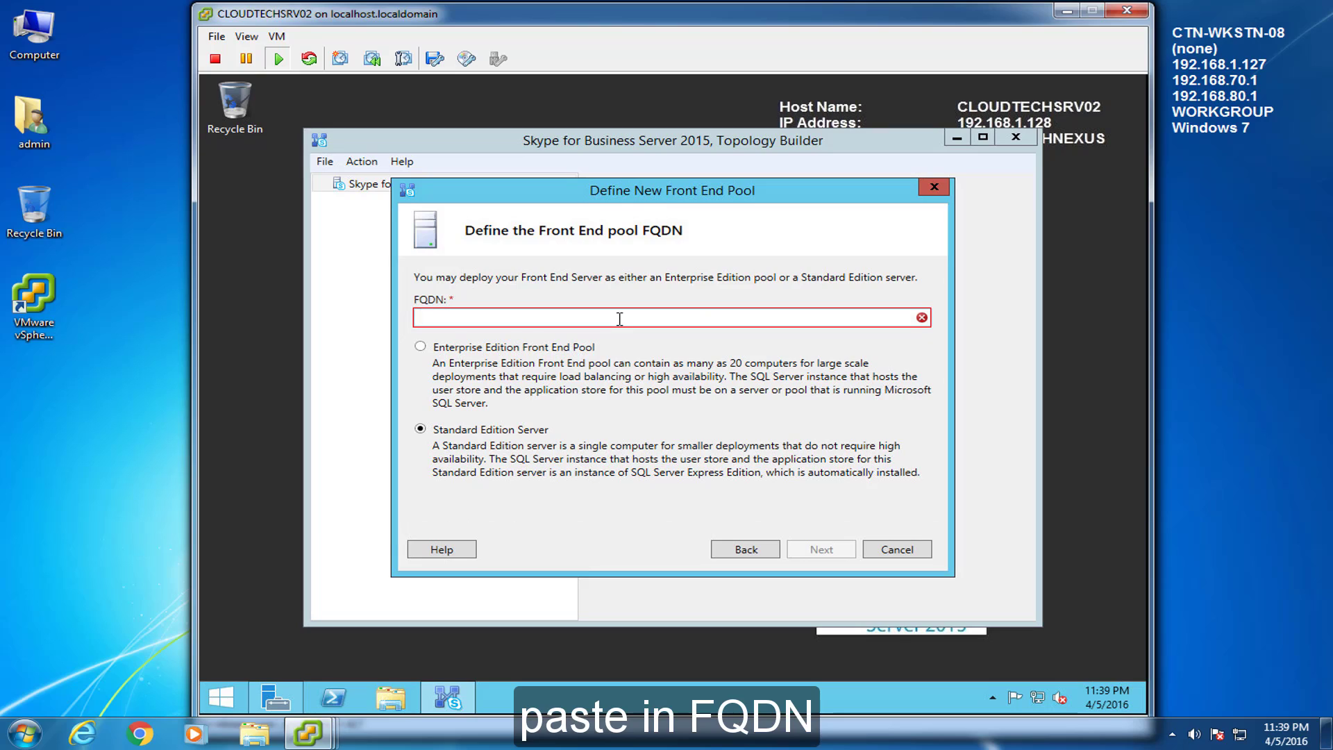
key("ctrl+v")
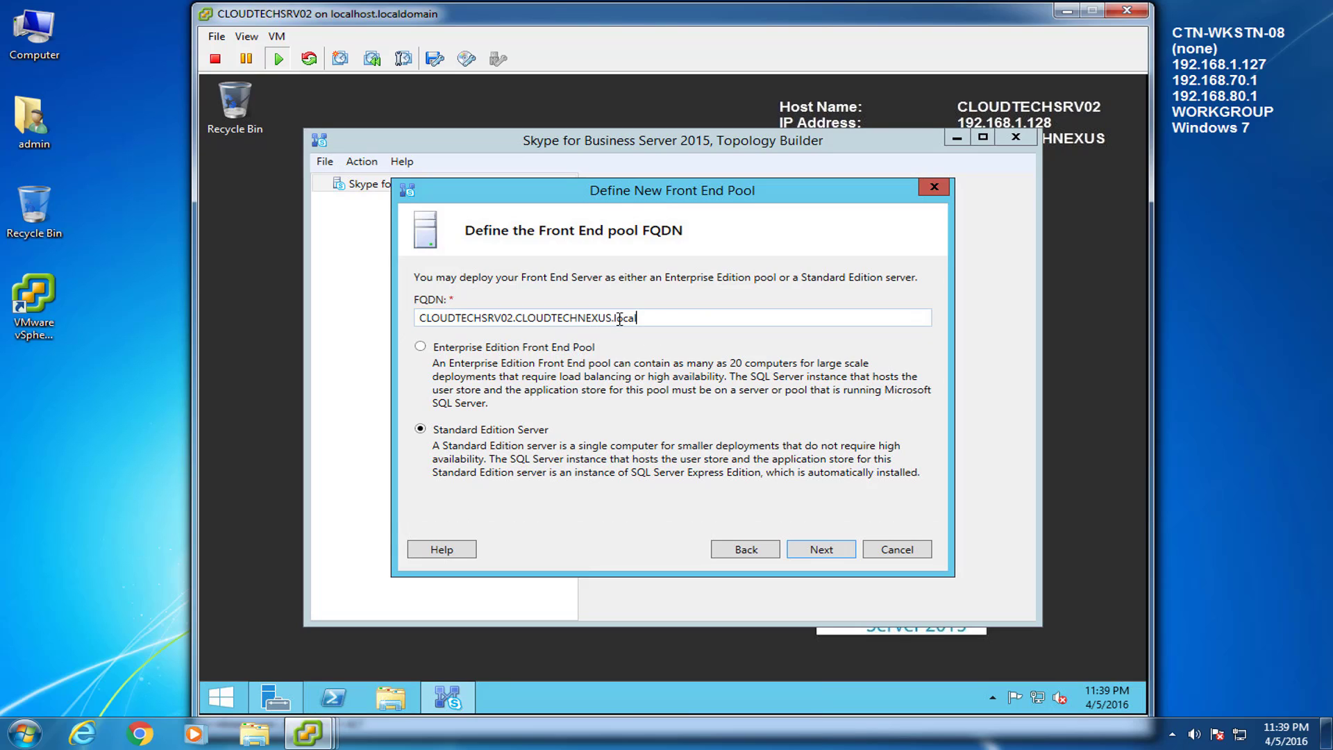
Step: Enable Conferencing, Dial-in (PSTN) conferencing and Enterprise Voice for the pool
left_click(841, 553)
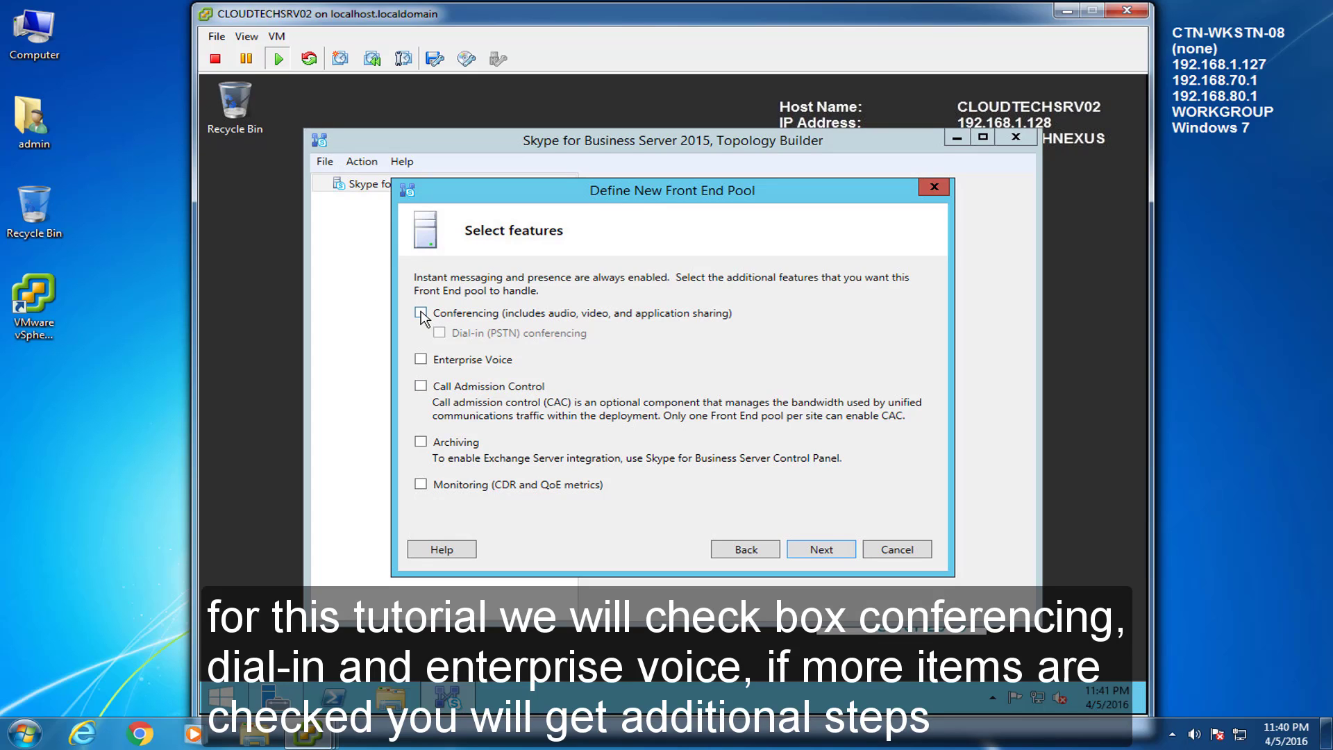
left_click(421, 314)
left_click(440, 333)
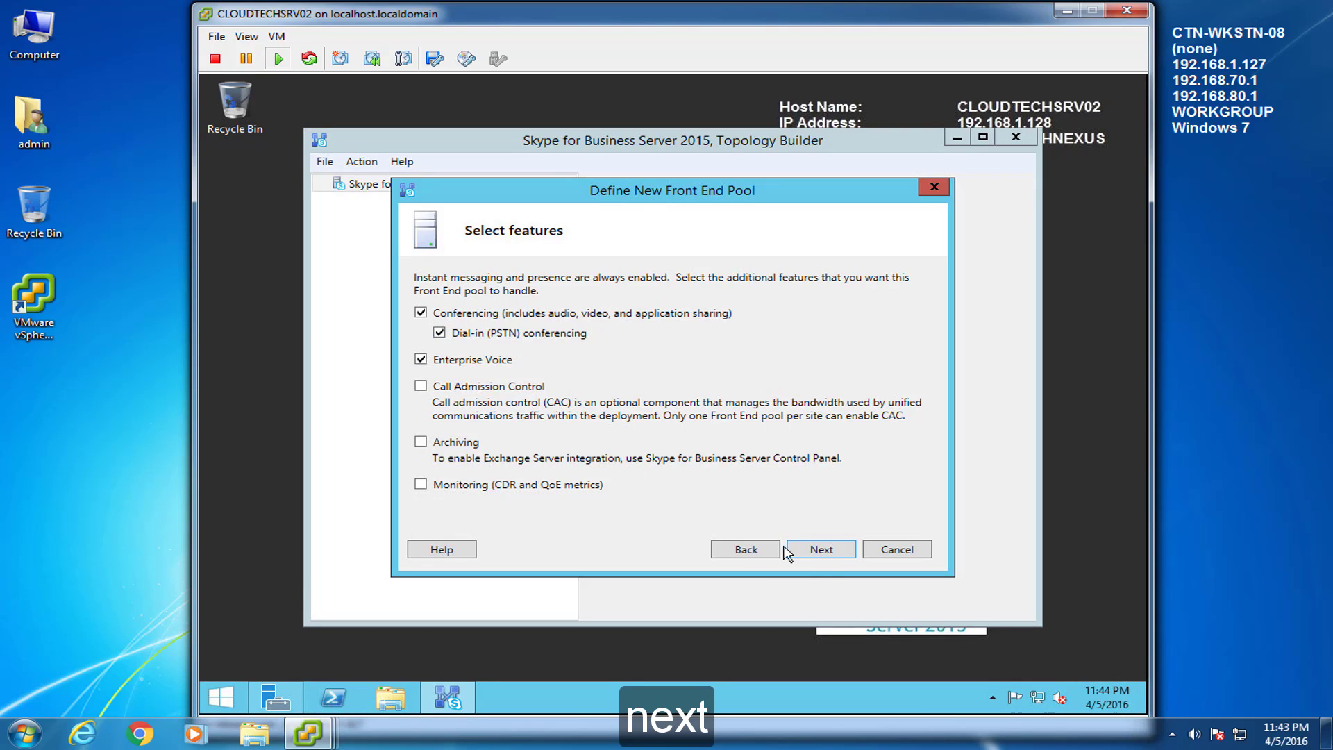
left_click(832, 556)
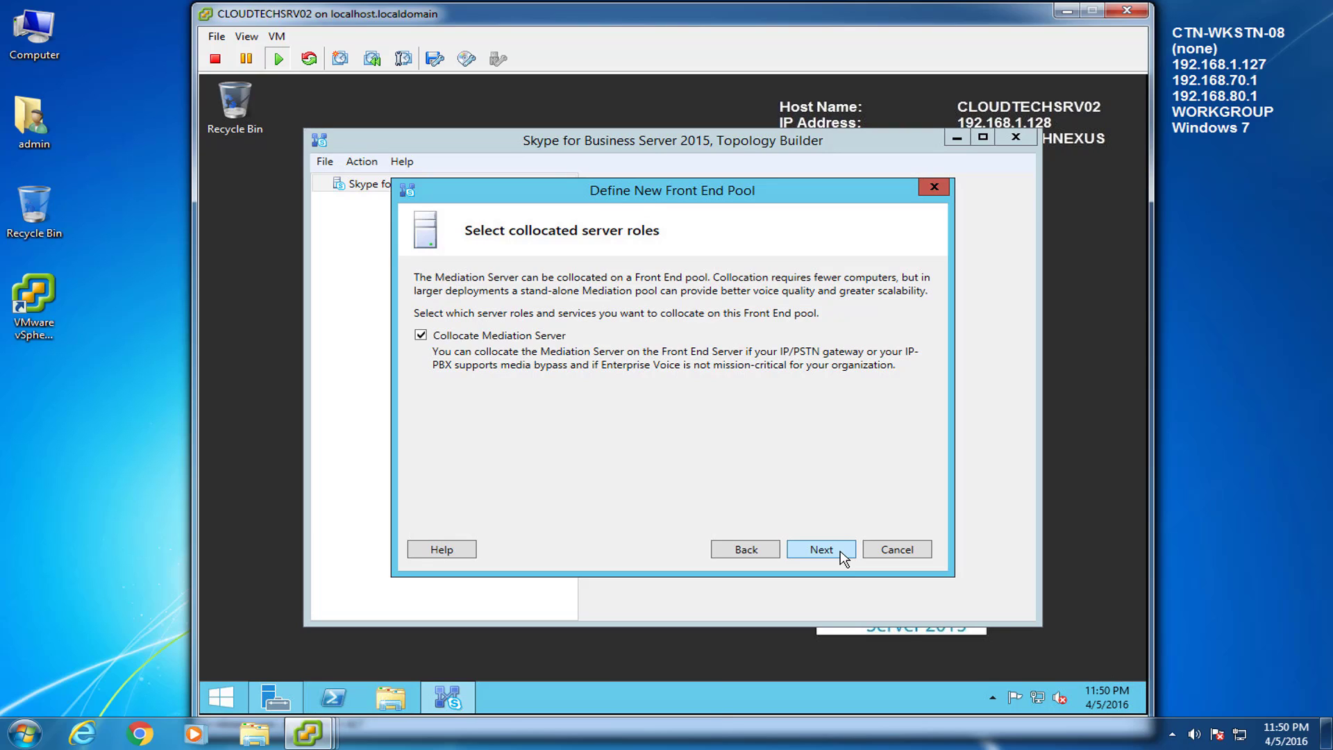
Step: Keep Mediation Server collocated, skip Edge pool association, and accept the default SQL Server store
left_click(843, 555)
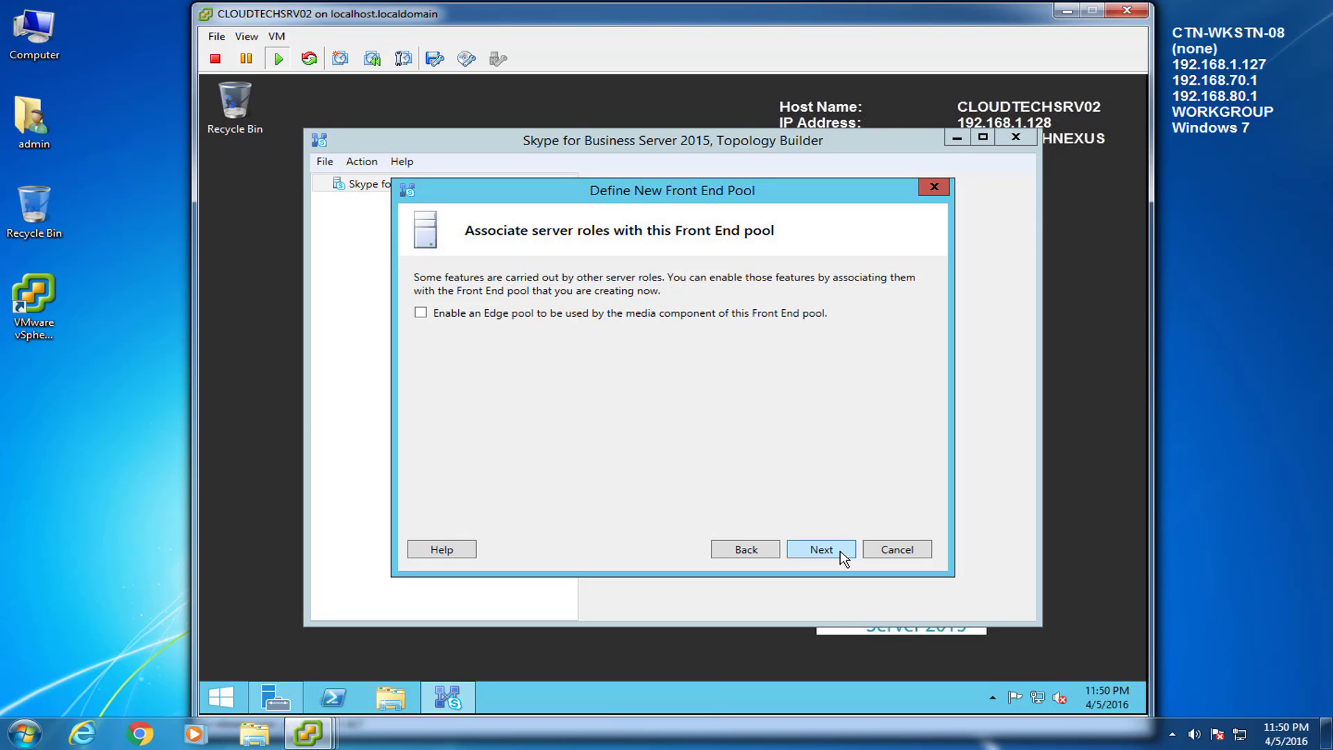
left_click(842, 554)
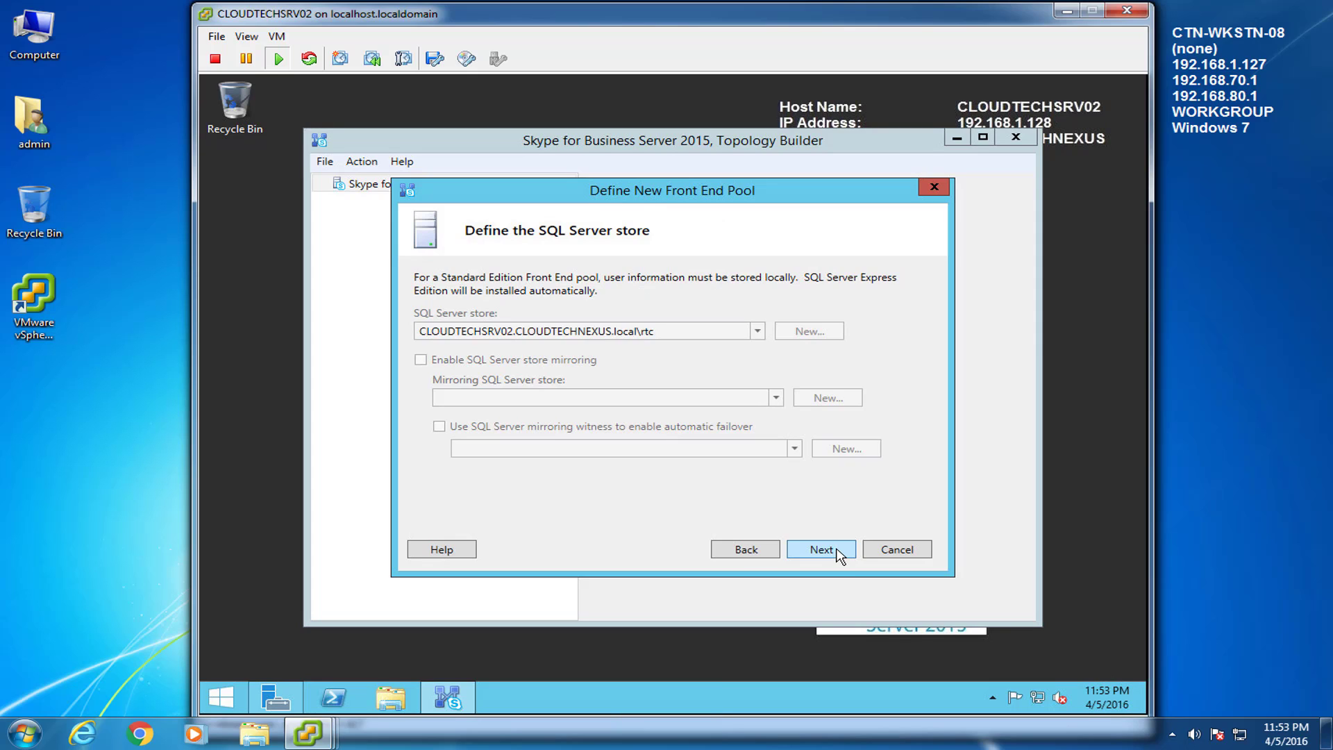
left_click(842, 554)
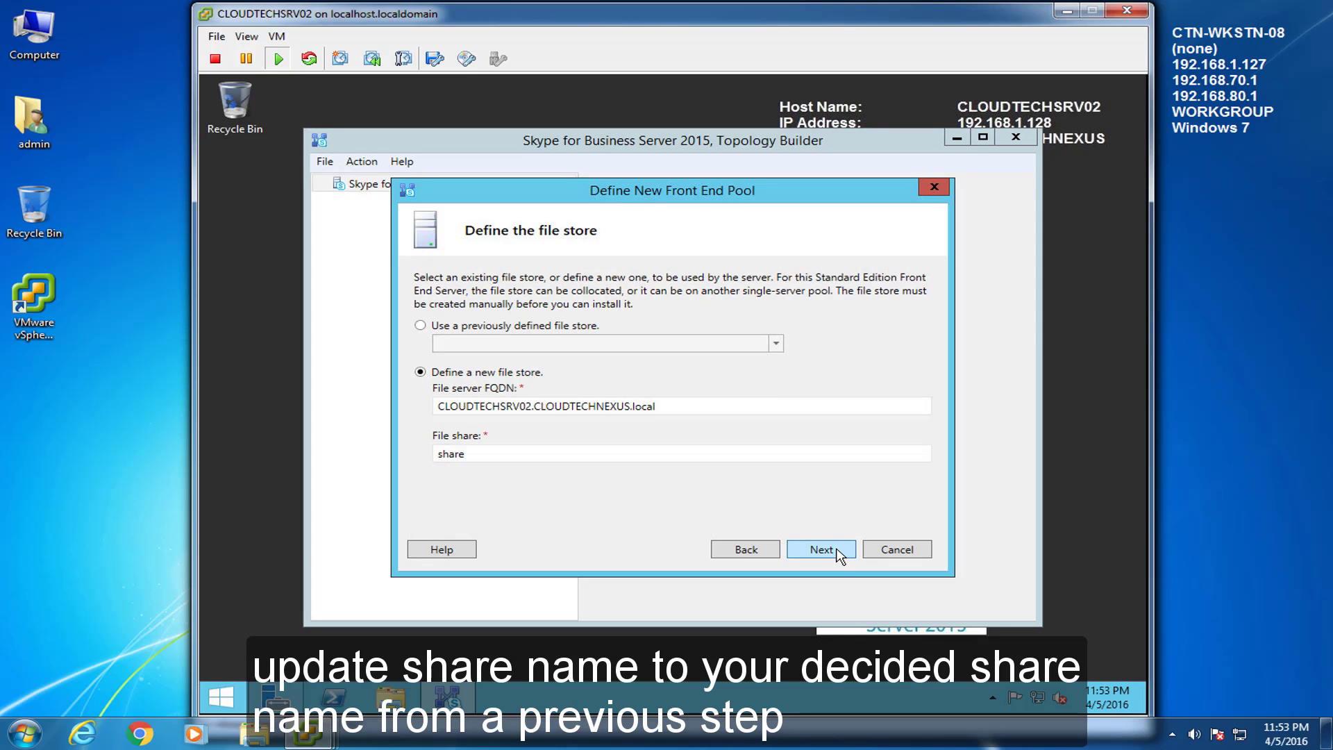
Step: Copy the skype4business folder name from Local Disk (C:) in File Explorer
left_click(387, 696)
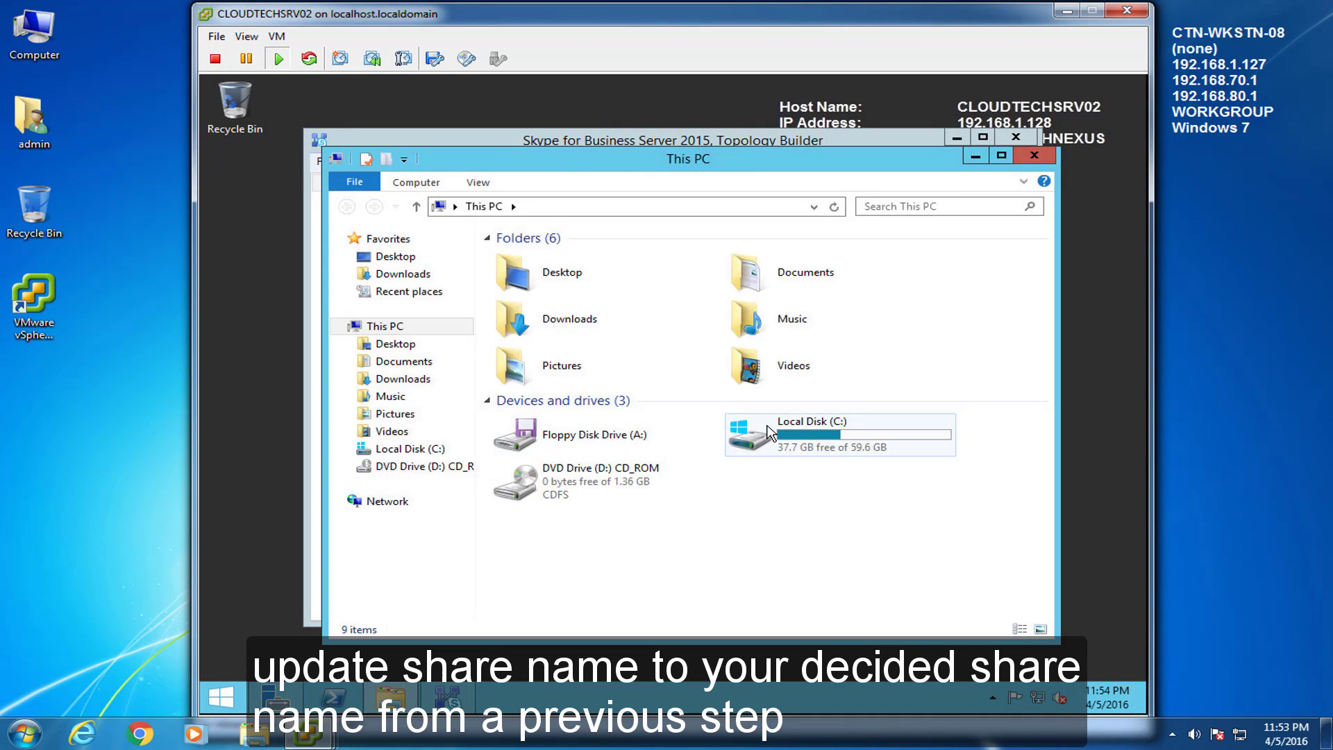
double_click(769, 432)
left_click(557, 329)
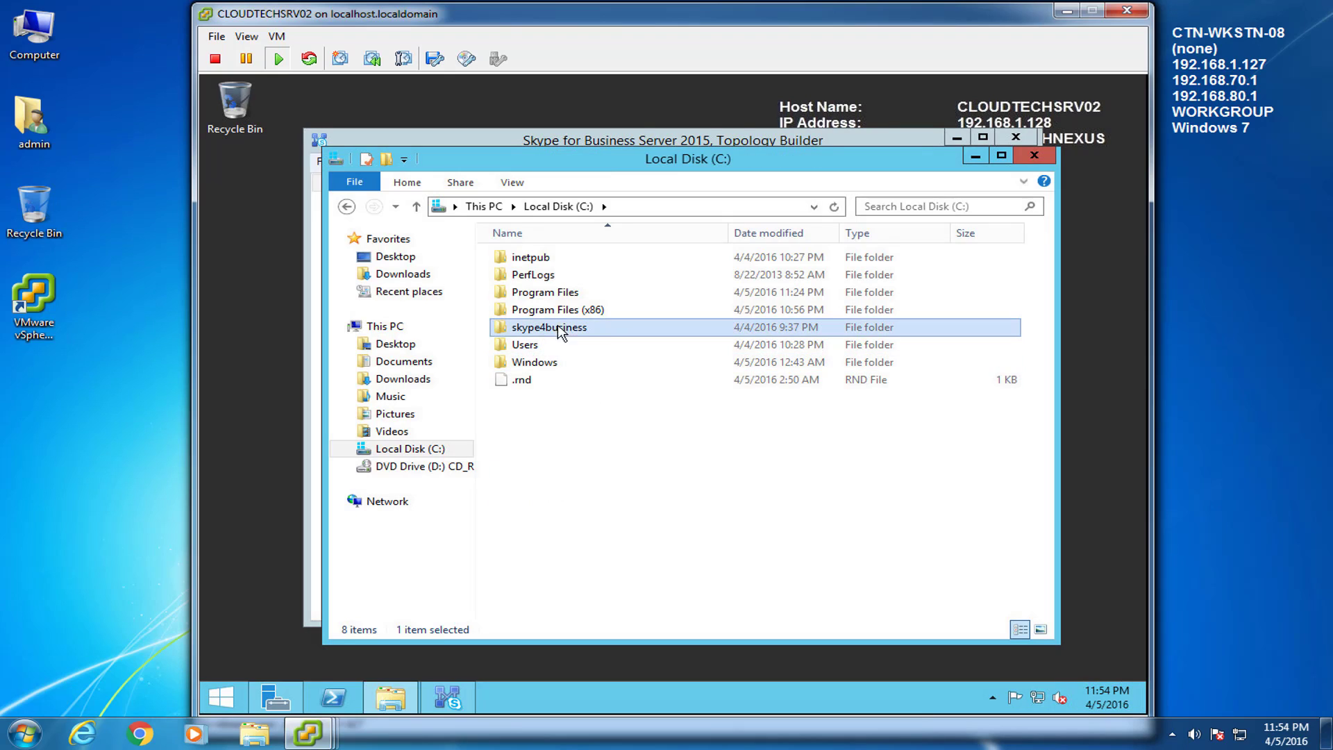
left_click(568, 328)
right_click(568, 327)
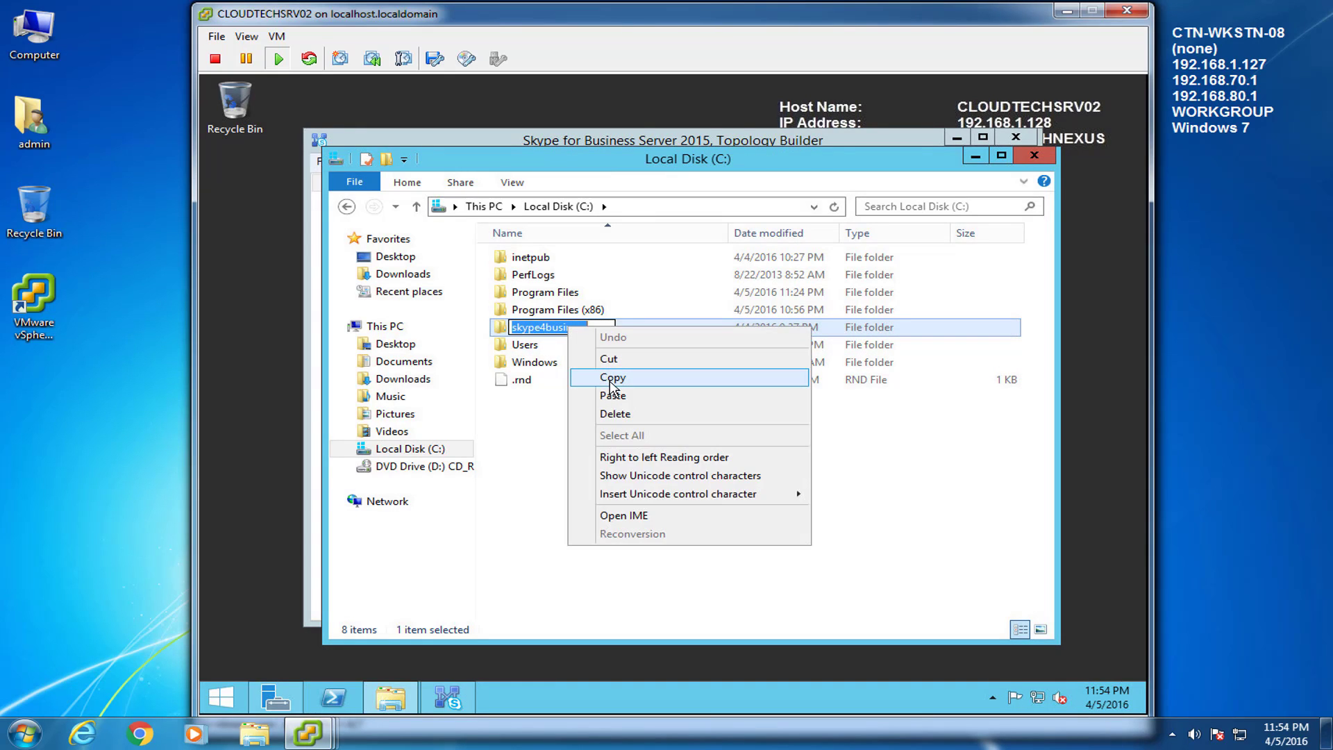
left_click(611, 380)
left_click(707, 495)
Step: Replace the File share value with skype4business and continue to the Web Services URL page
key("alt+Tab")
left_click_drag(559, 449, 369, 455)
right_click(451, 454)
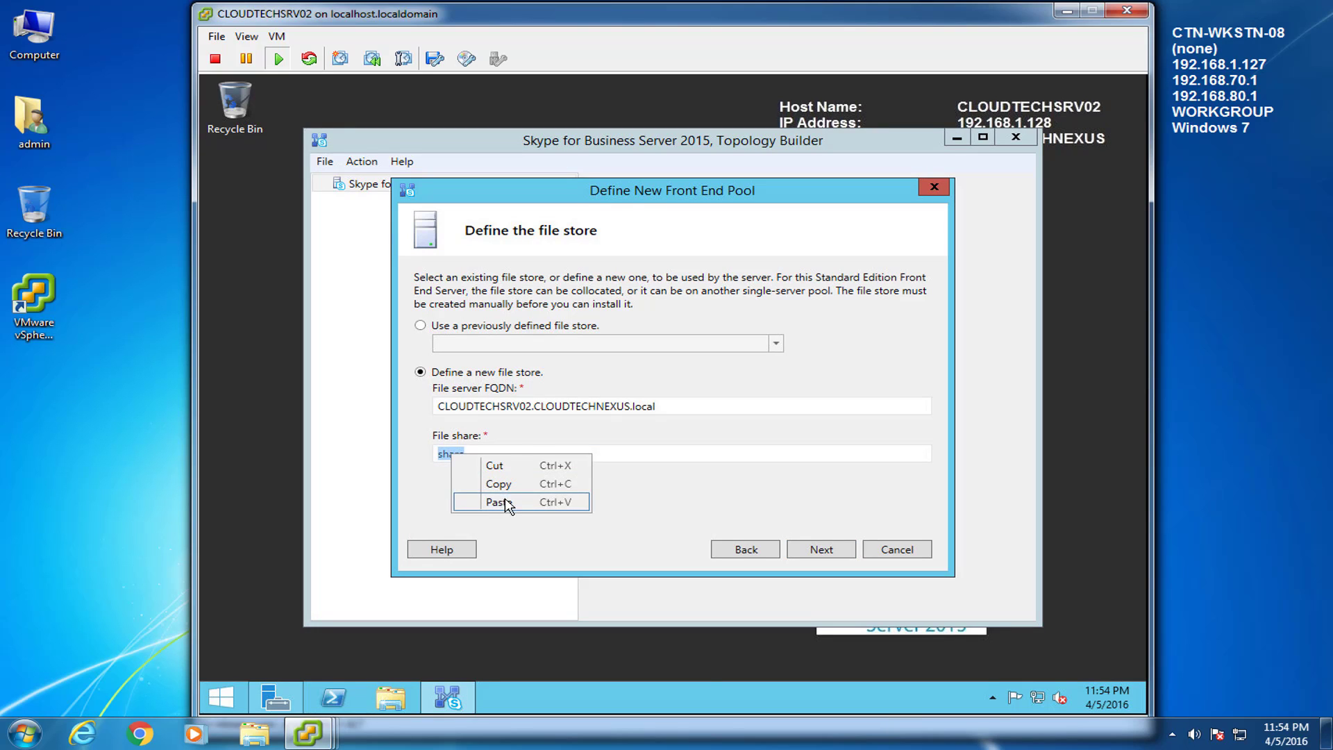
left_click(498, 502)
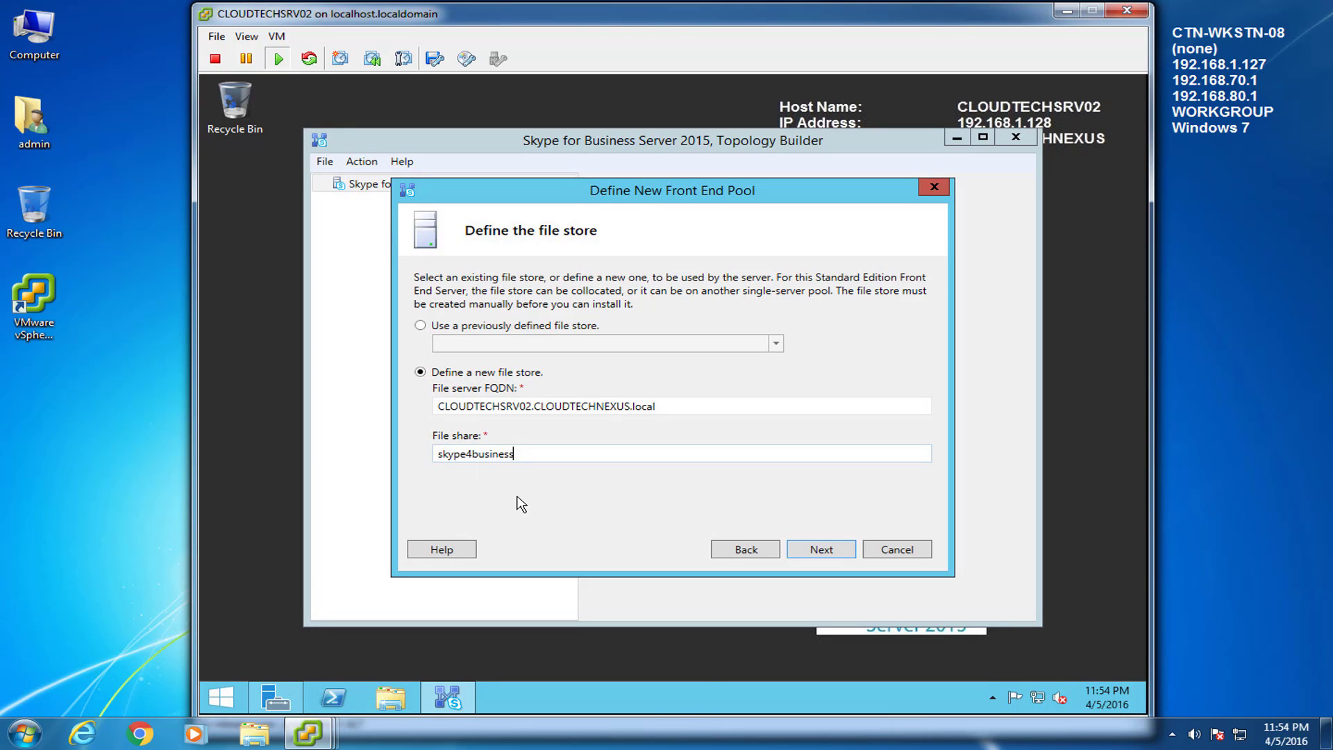
left_click(822, 549)
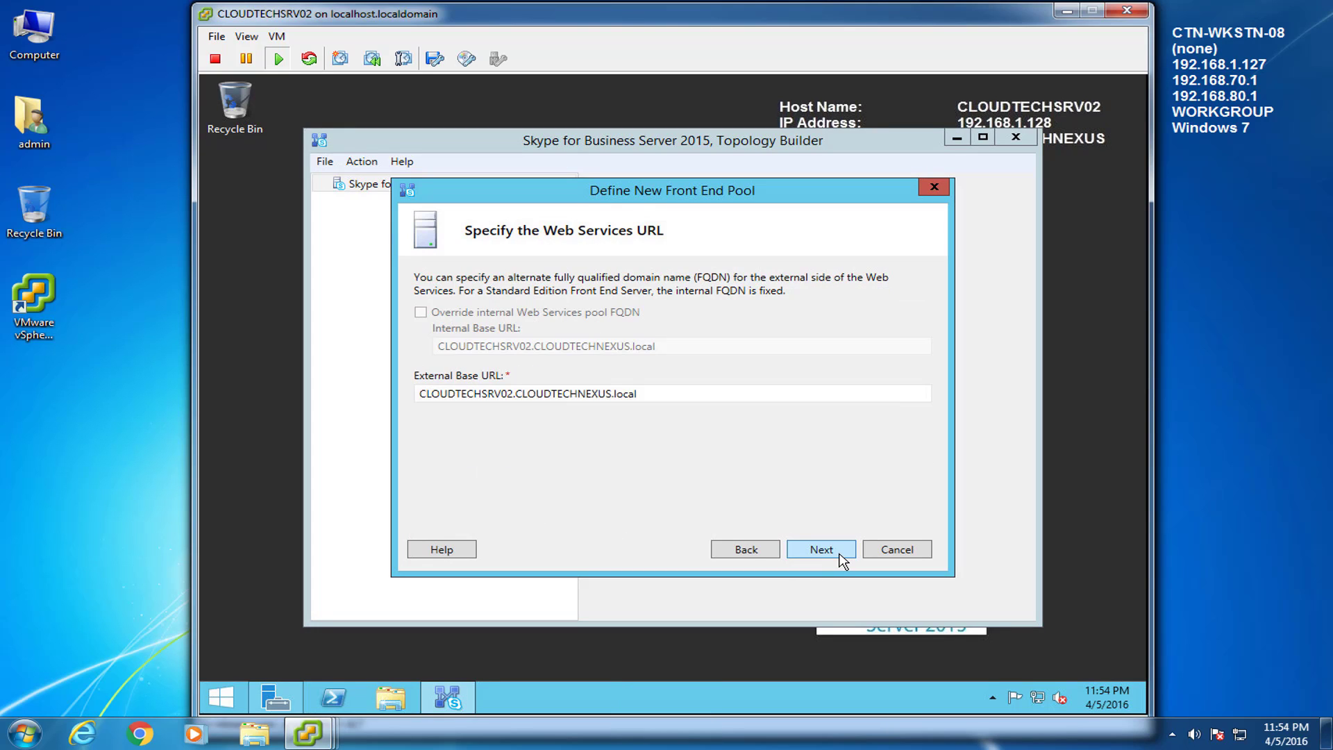
Step: Finish the front end pool with 'Associate pool with an Office Web Apps Server' unchecked
left_click(840, 555)
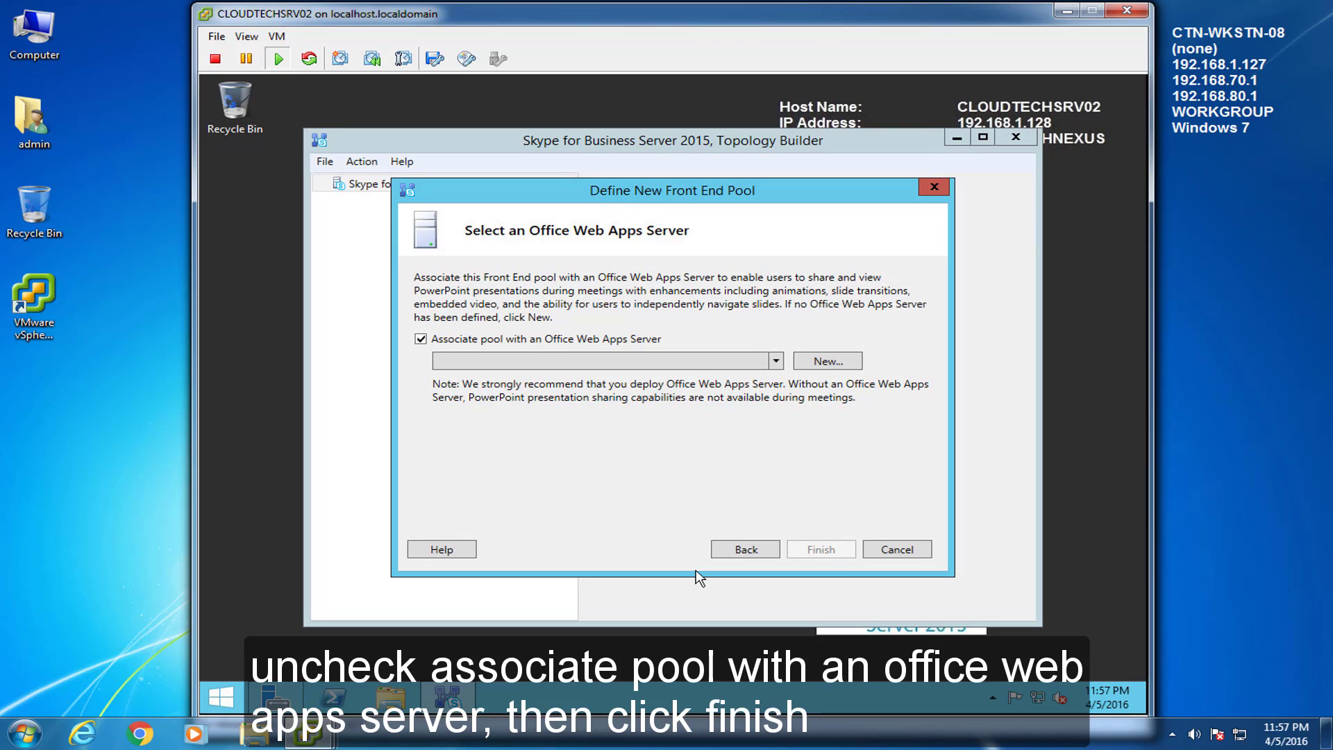
left_click(421, 339)
left_click(421, 339)
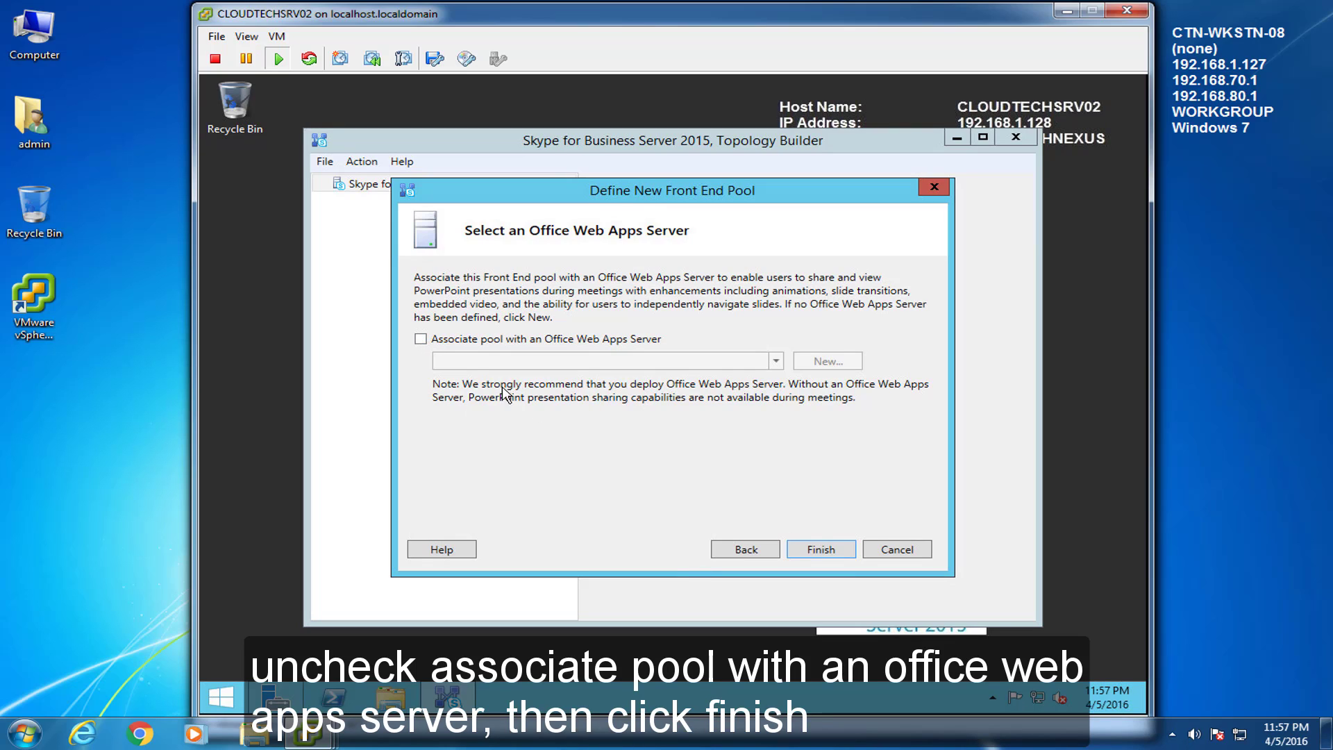
left_click(820, 549)
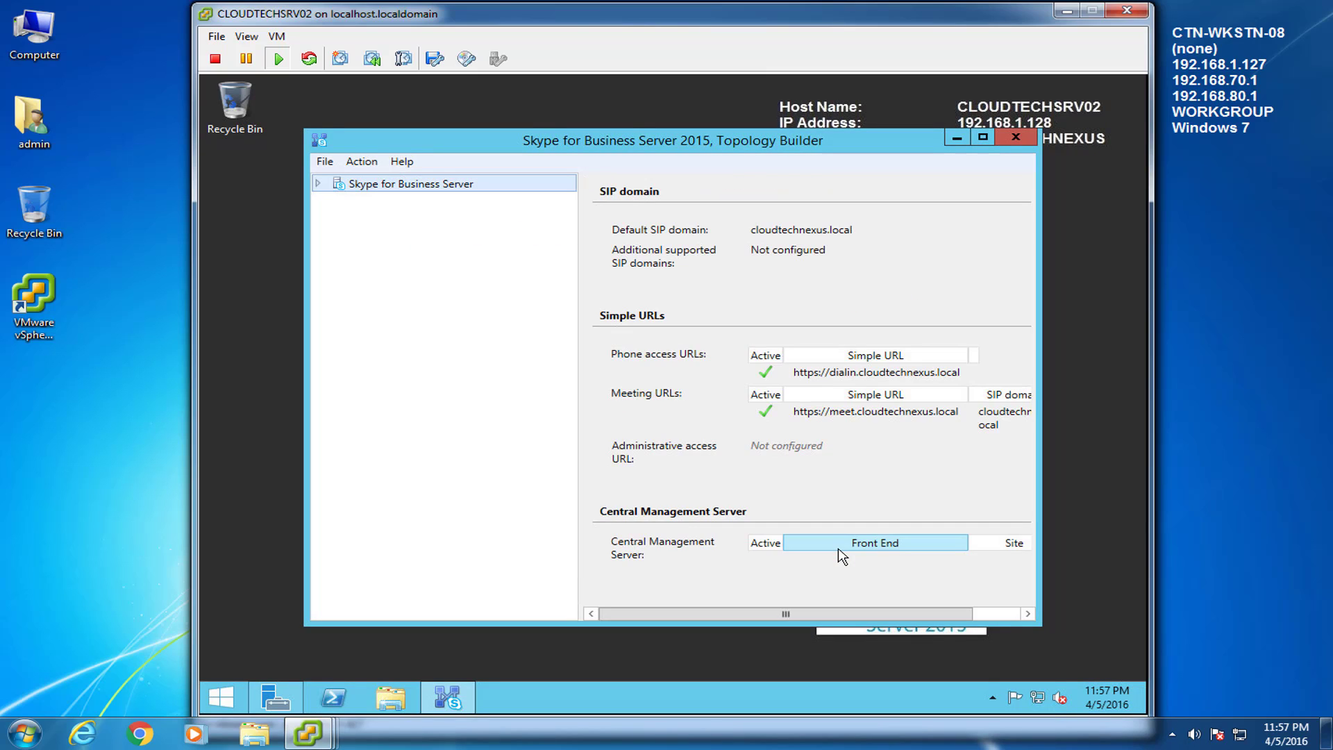
left_click(1265, 615)
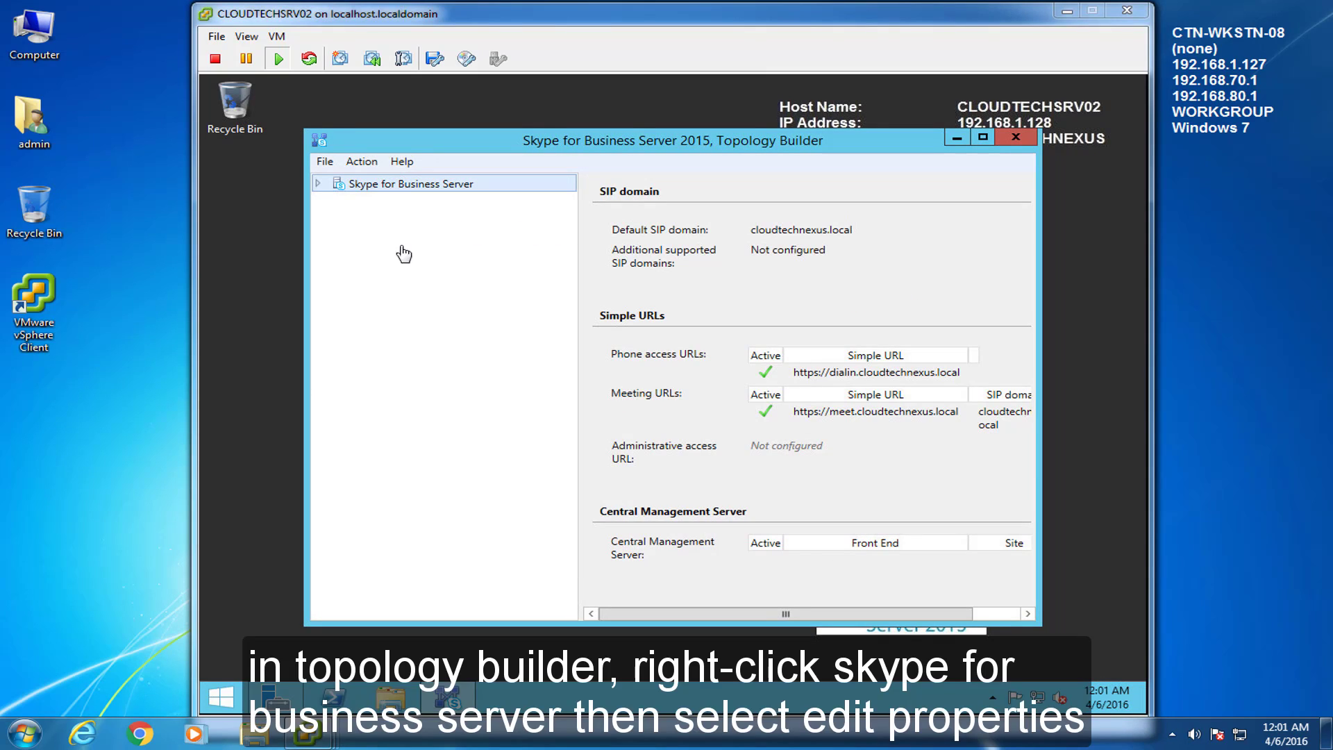
right_click(433, 184)
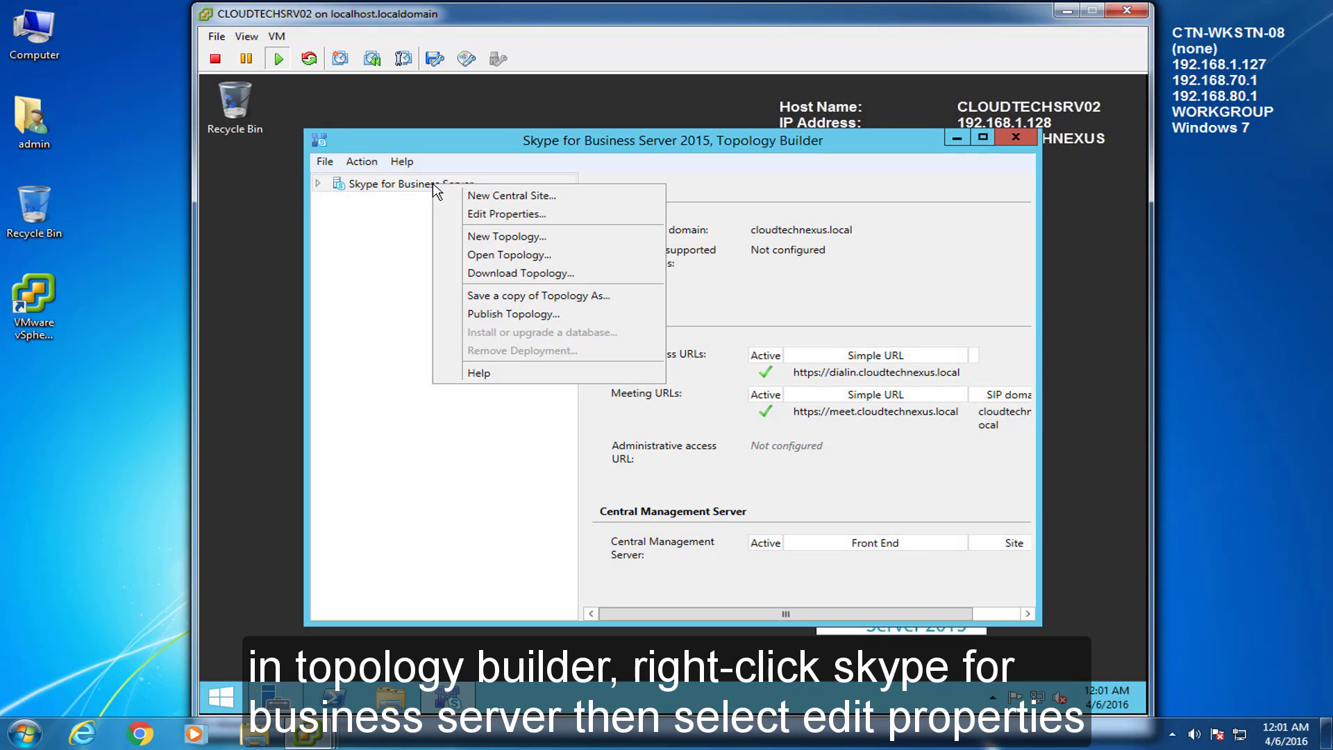
left_click(486, 215)
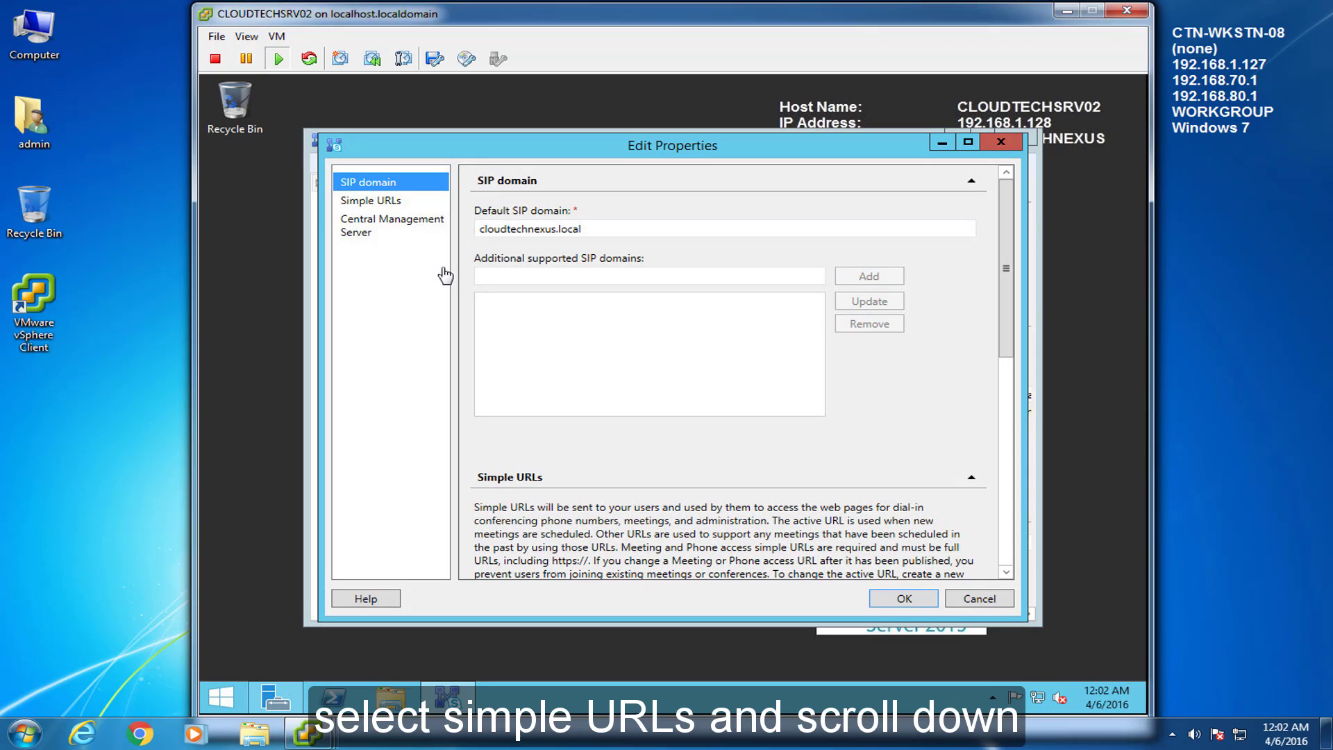
left_click(382, 202)
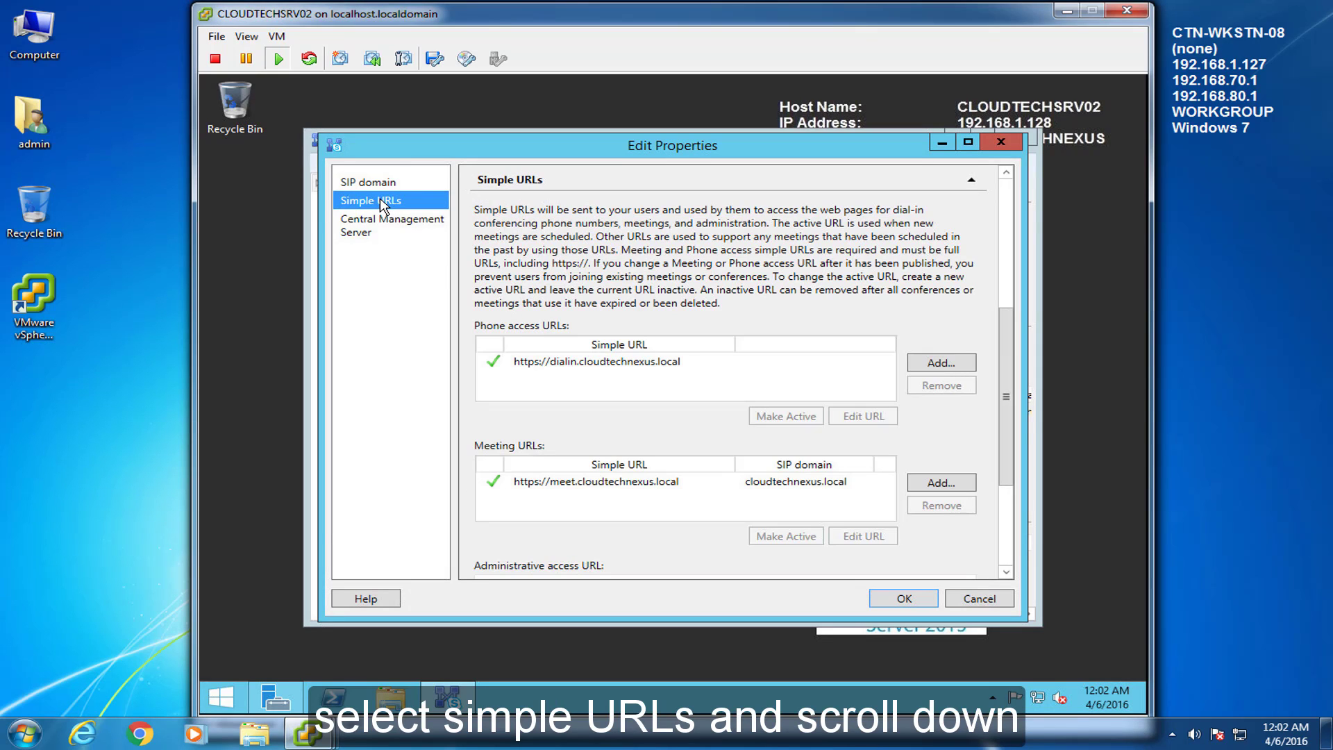
left_click_drag(1007, 414, 1009, 497)
left_click(750, 401)
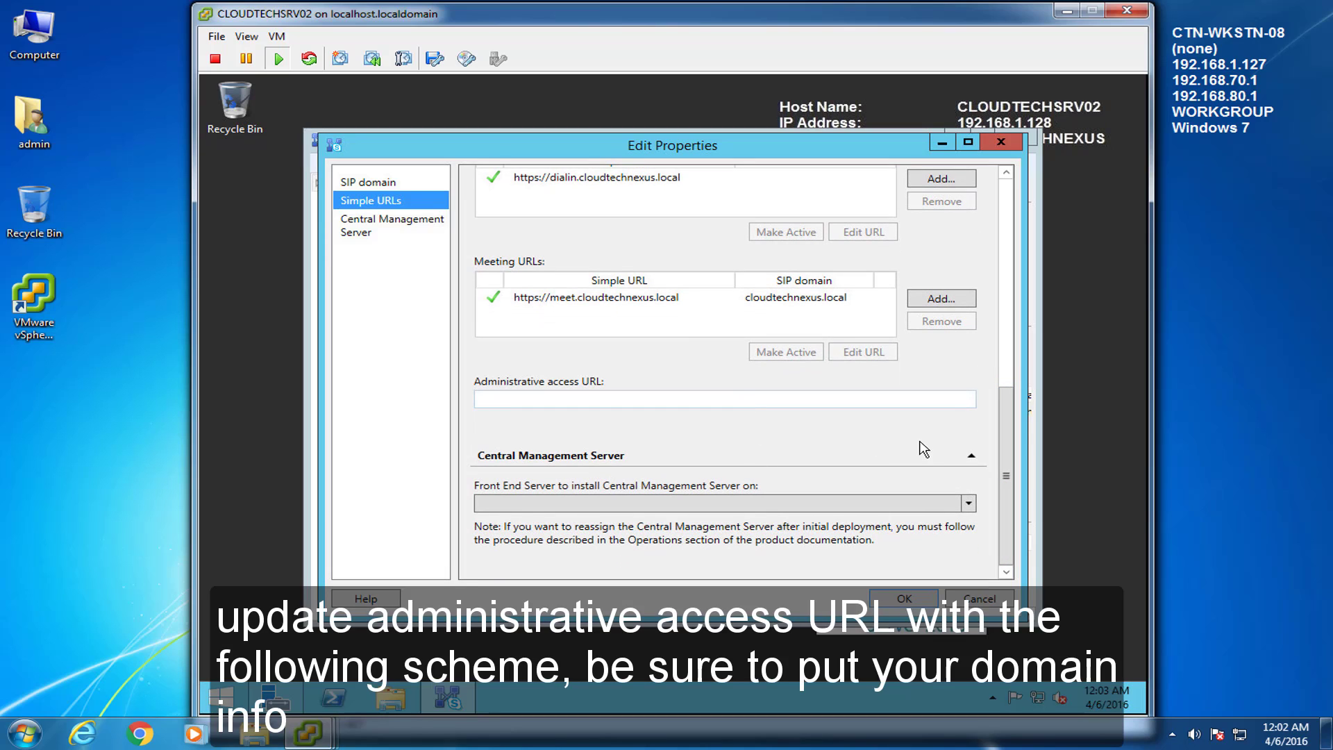
type("https")
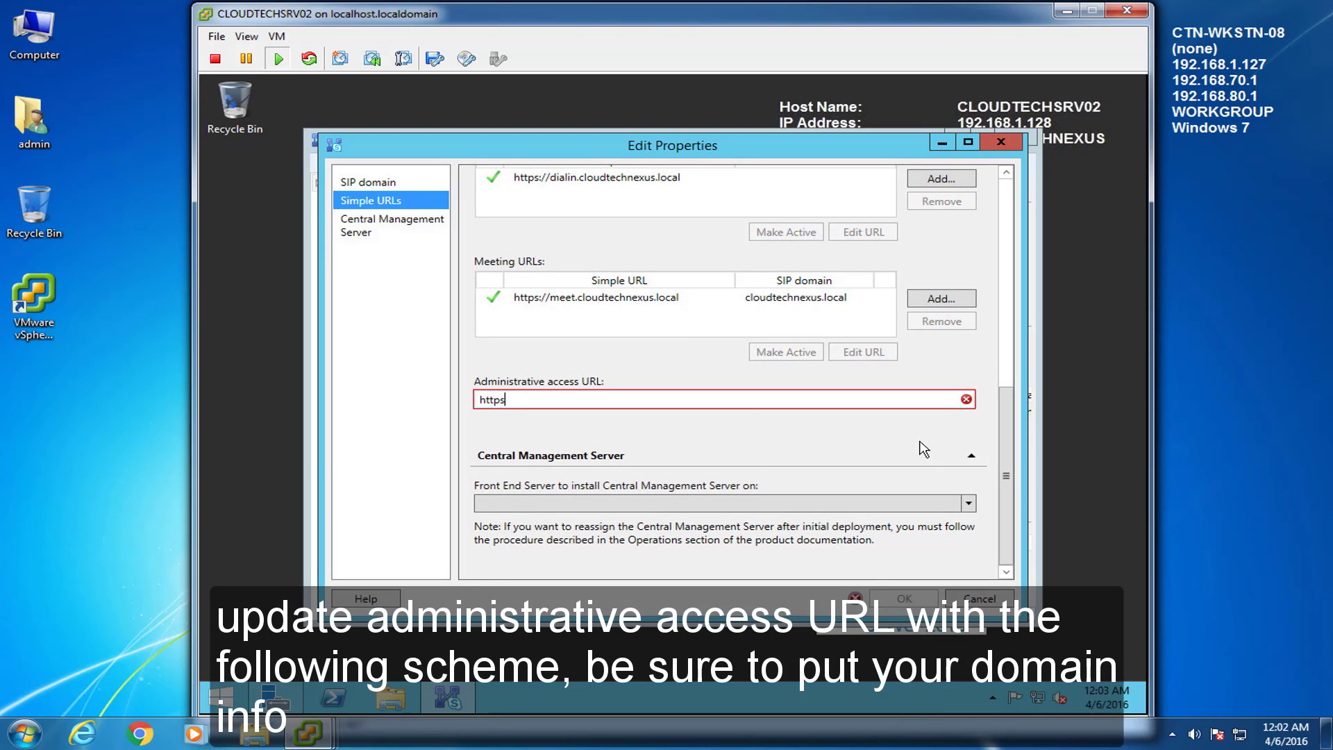
type("://admin.")
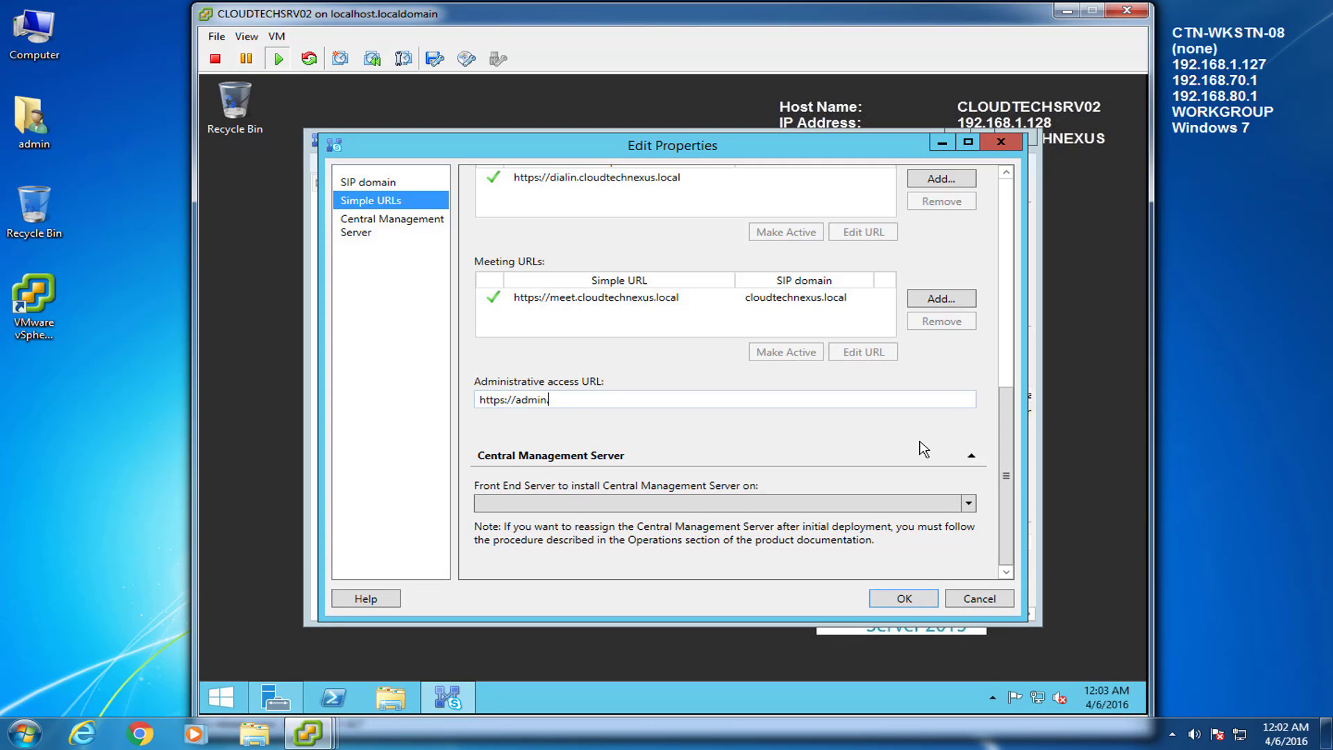
type("cloudtechnexus.local")
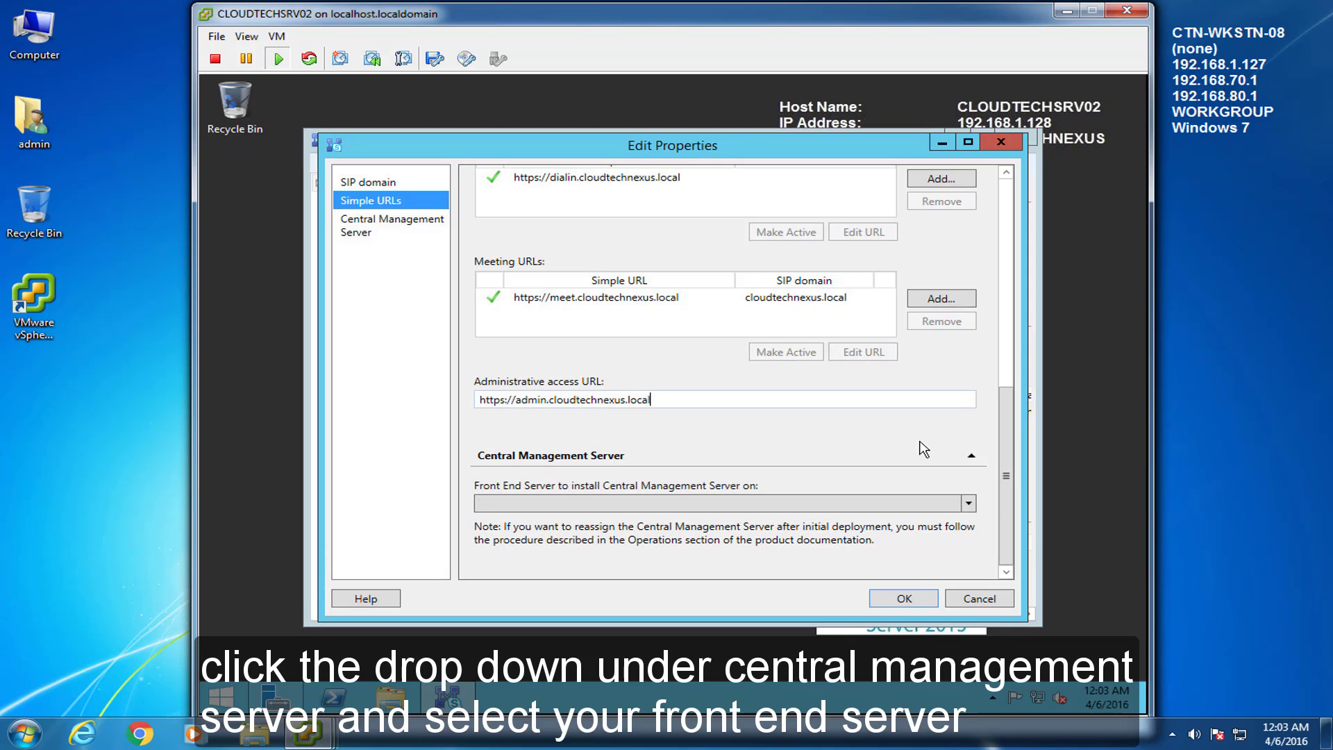
Step: Select CLOUDTECHSRV02 to host the Central Management Server and save the properties
left_click(968, 507)
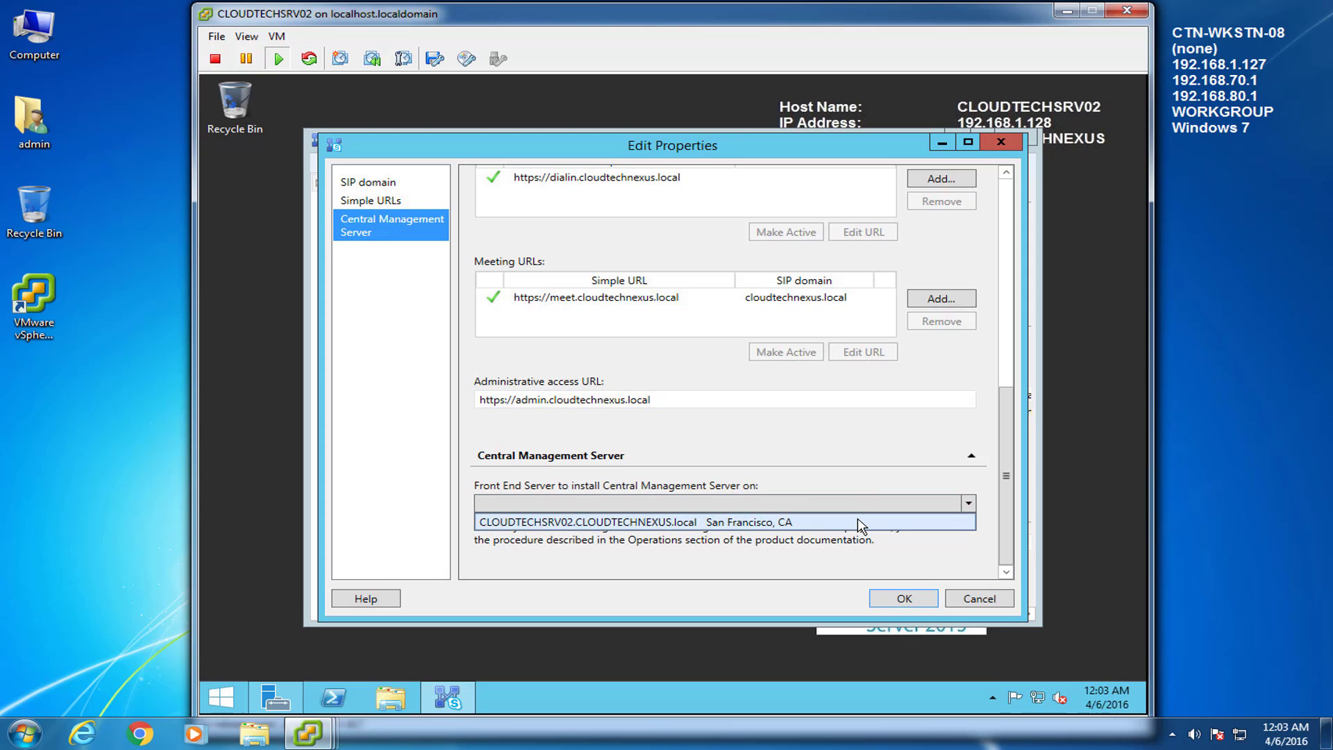
left_click(861, 523)
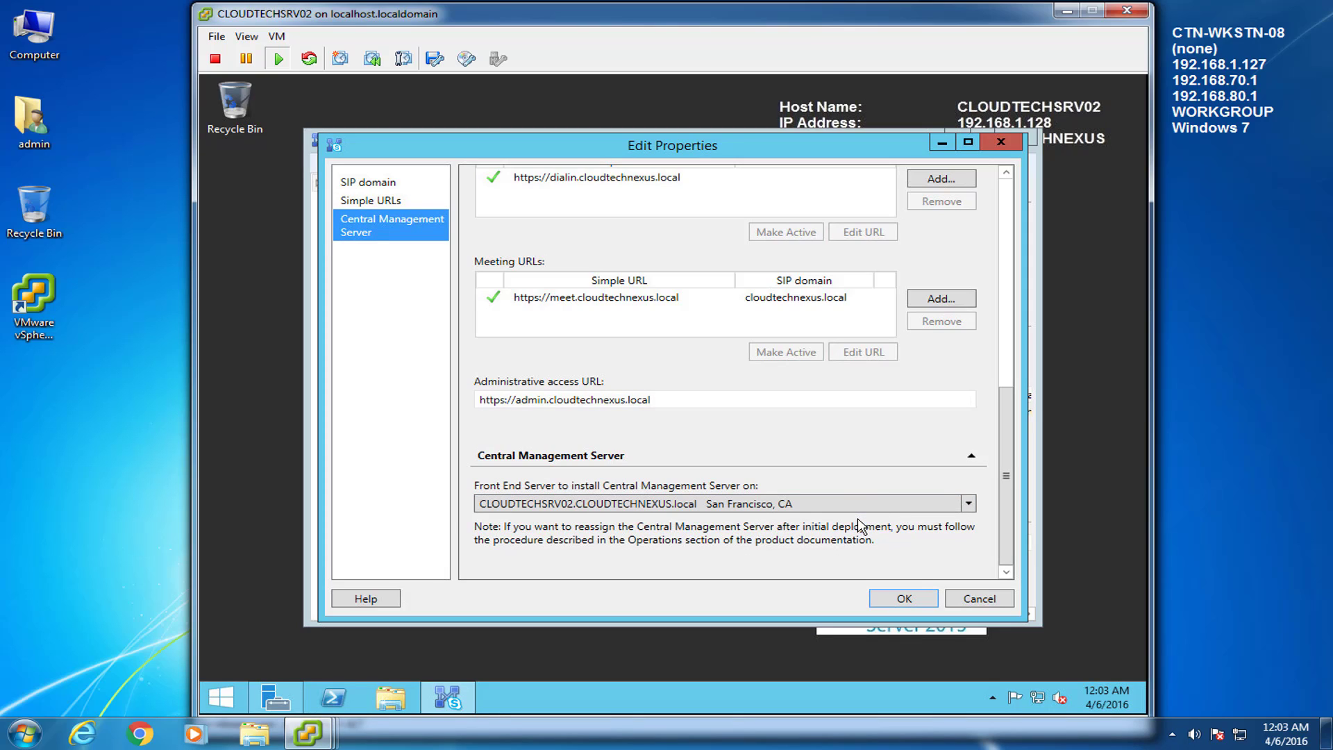
left_click(1240, 538)
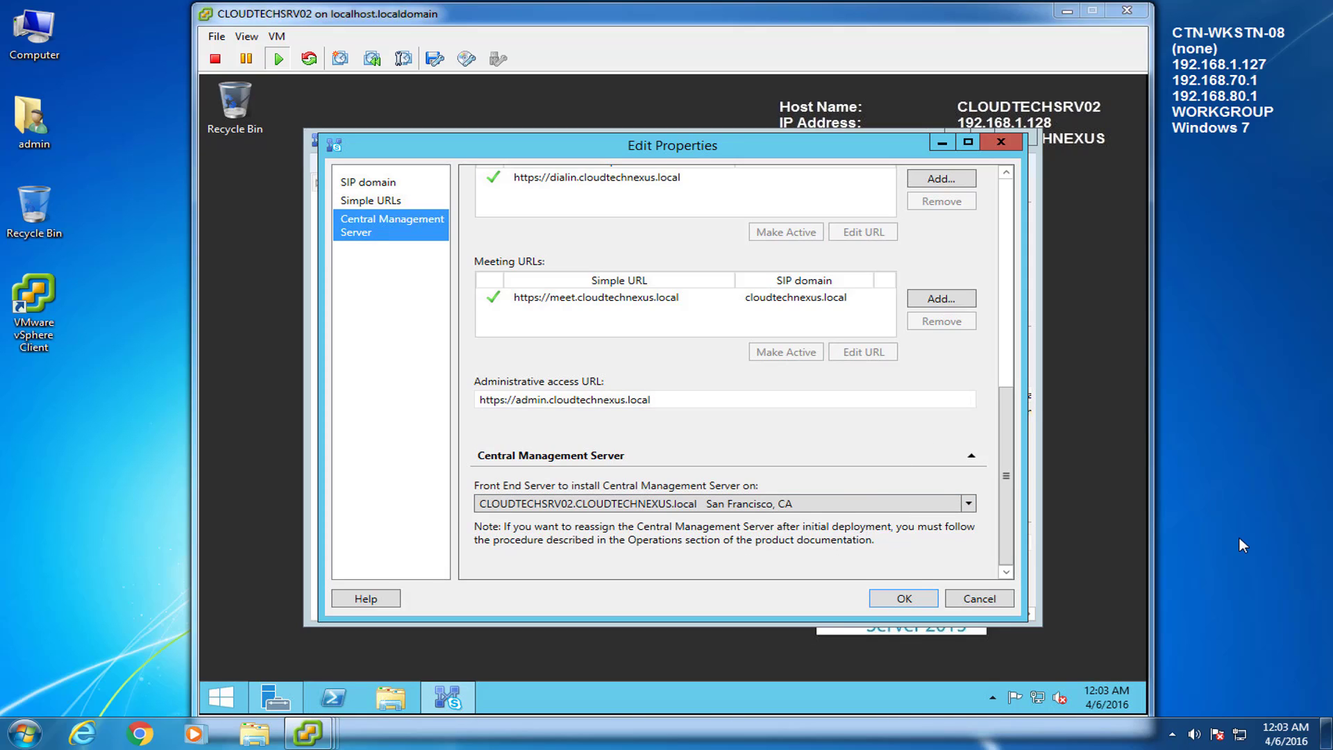
left_click(905, 601)
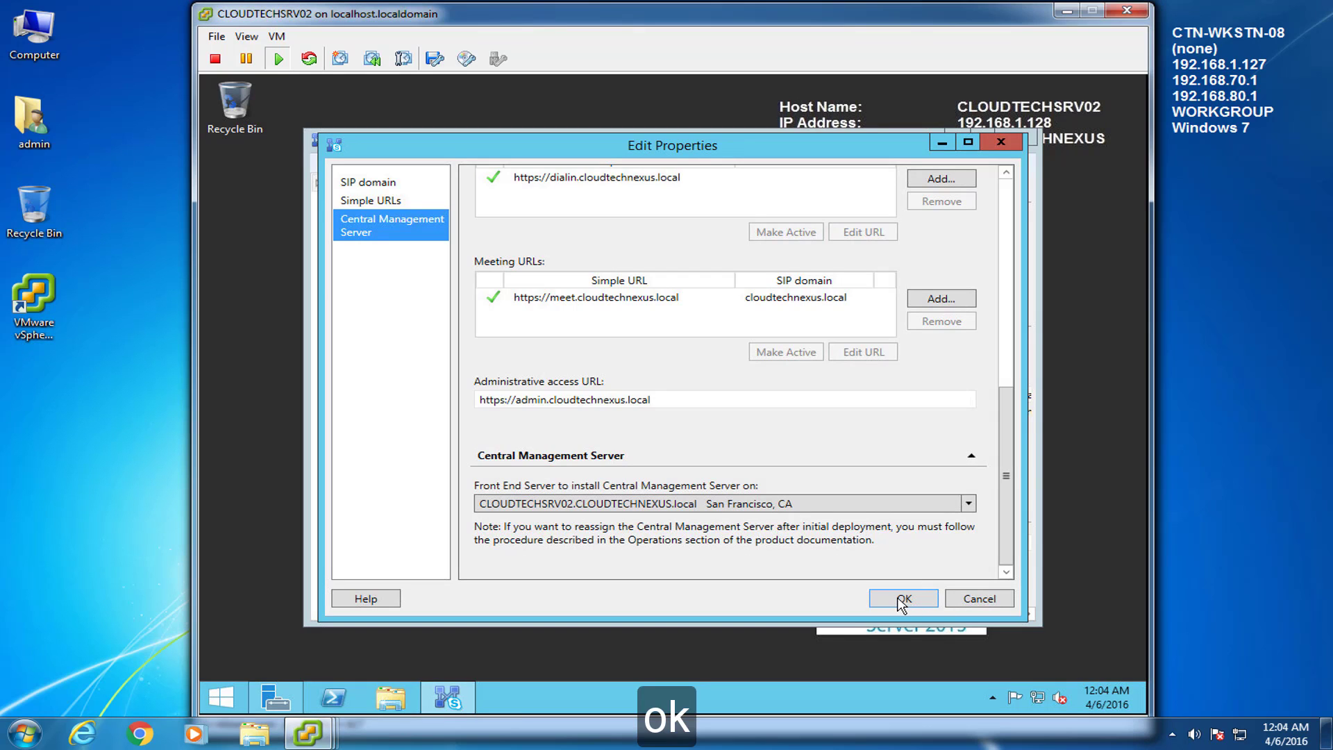
left_click(930, 601)
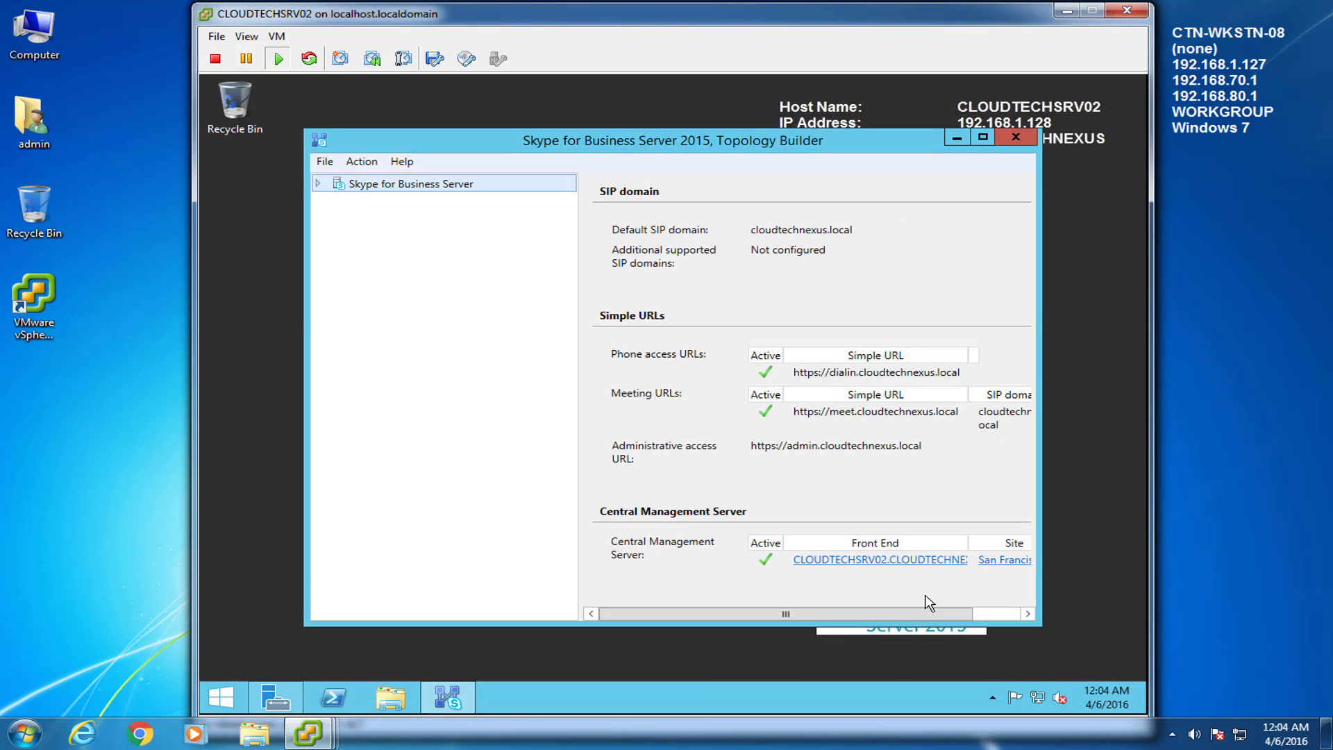
Step: Publish the topology through the wizard to completion, then close Topology Builder
right_click(384, 189)
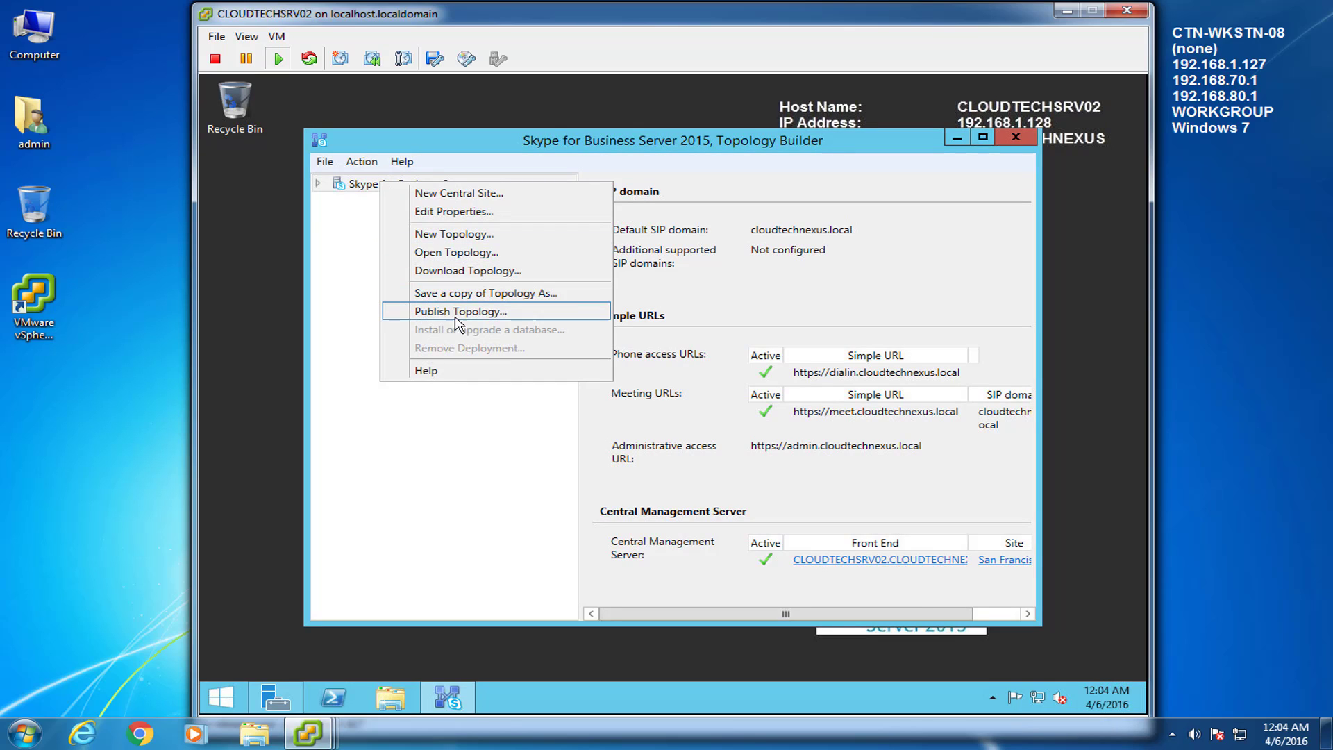
left_click(517, 323)
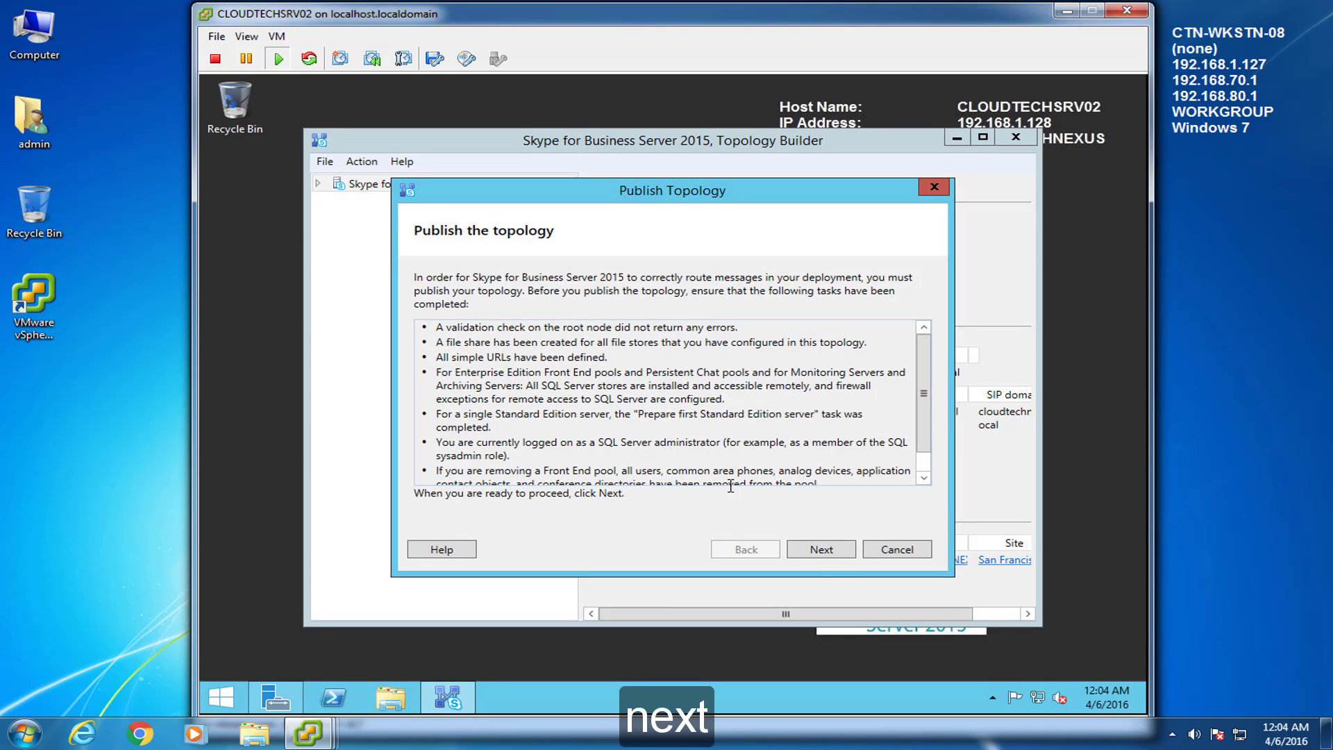
left_click(821, 549)
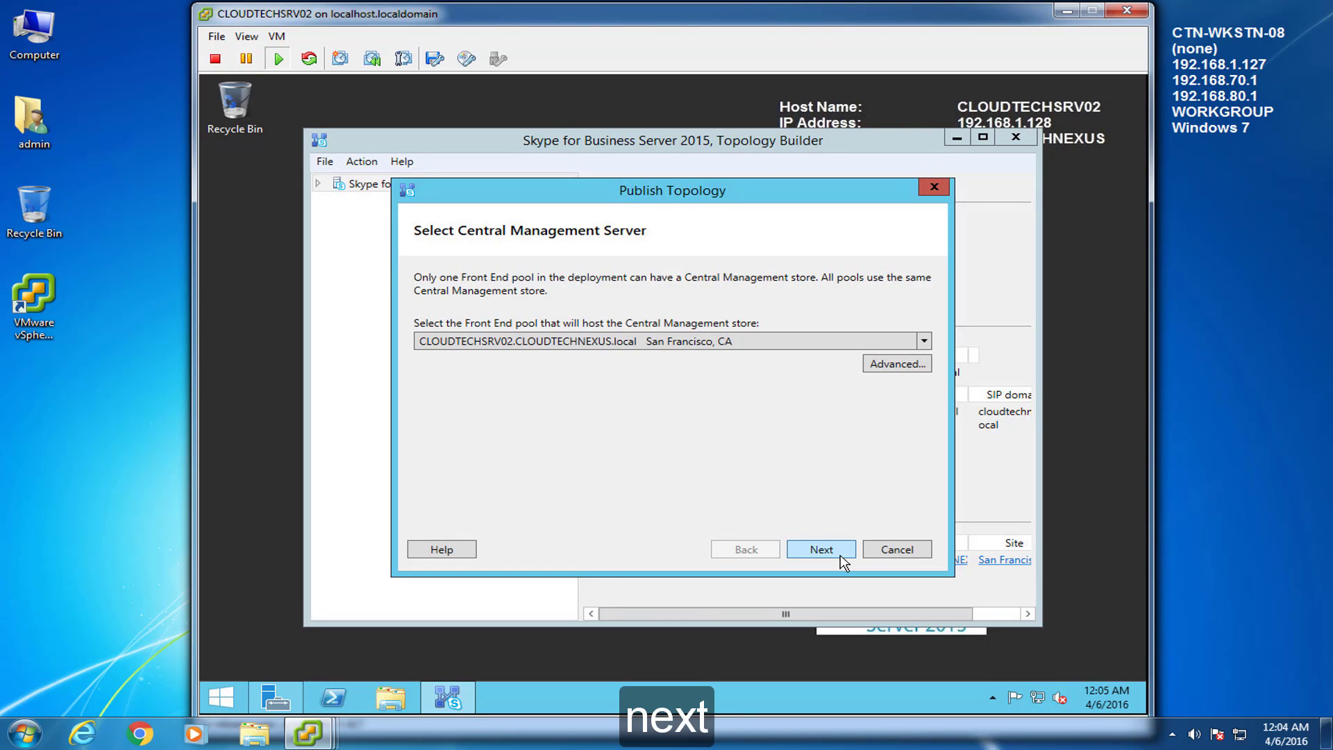
left_click(839, 555)
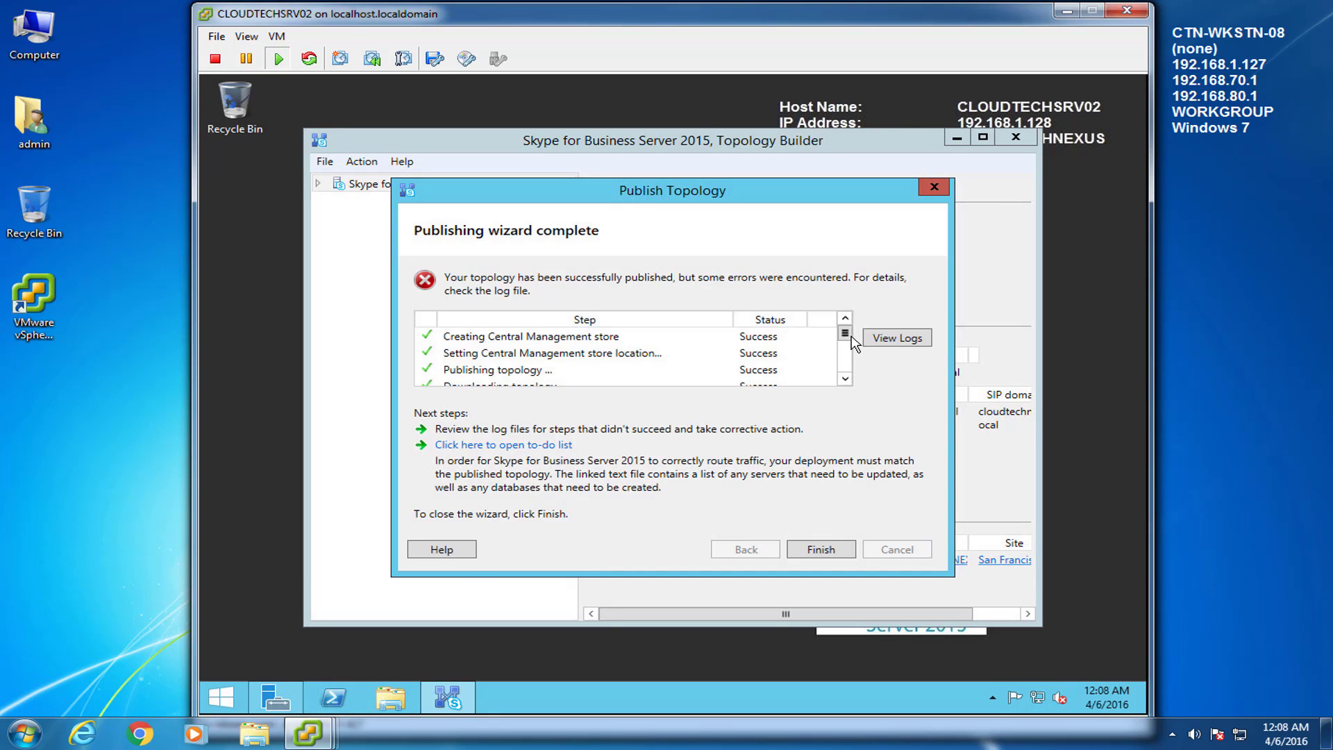
left_click(820, 549)
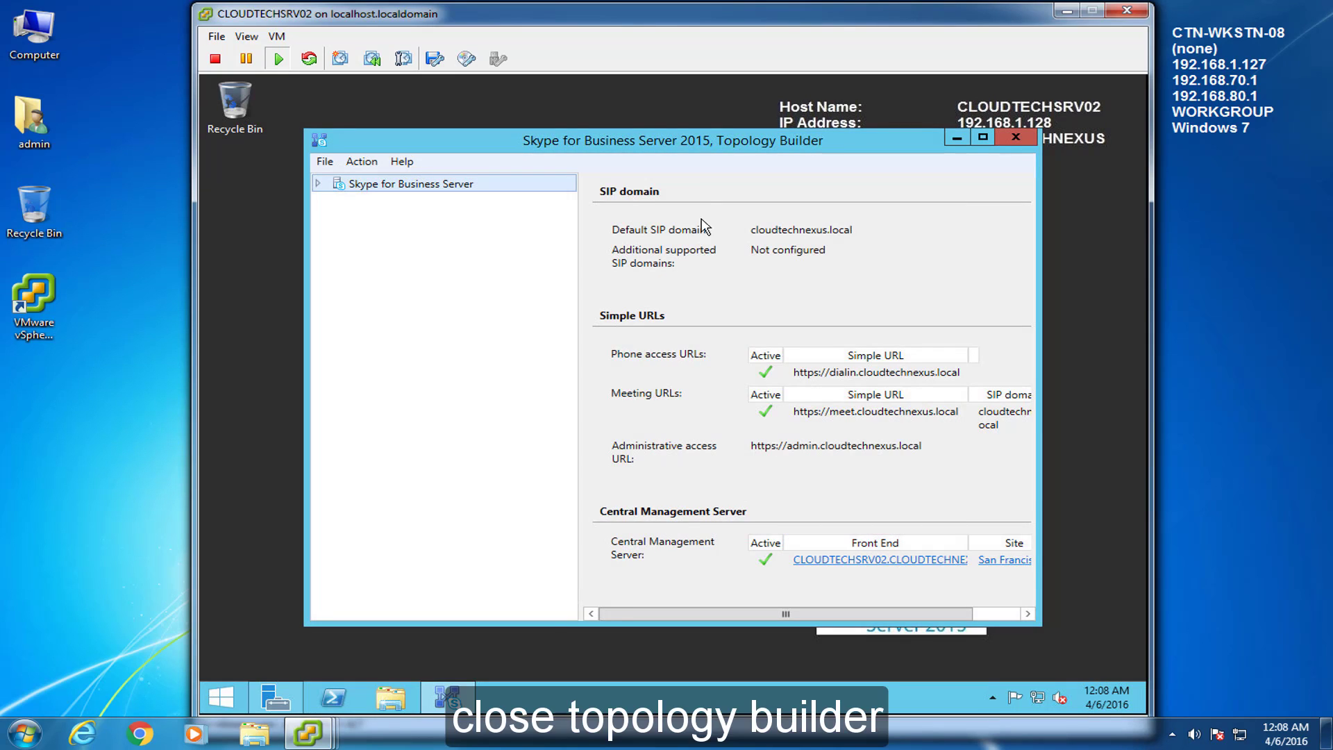
left_click(1014, 139)
mouse_move(300, 745)
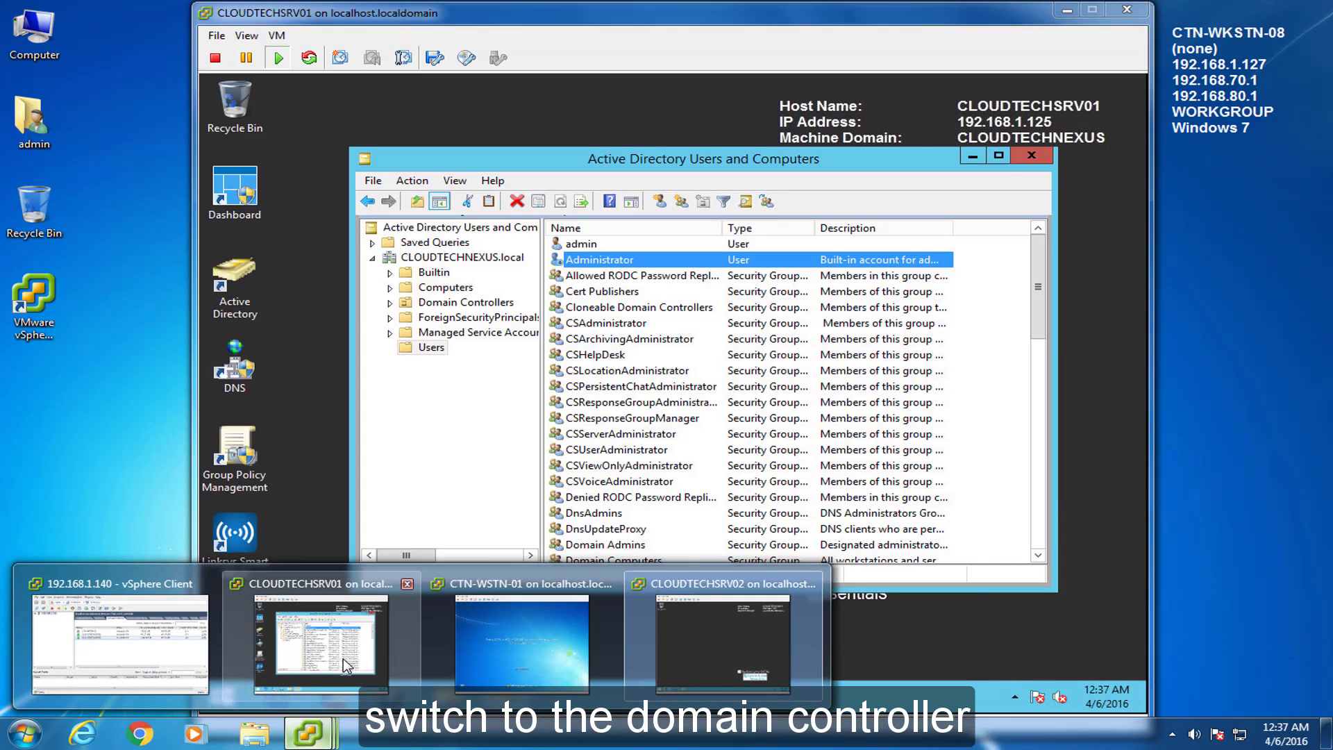
Step: Open the Certification Authority console (certsrv.msc) on the domain controller
left_click(343, 659)
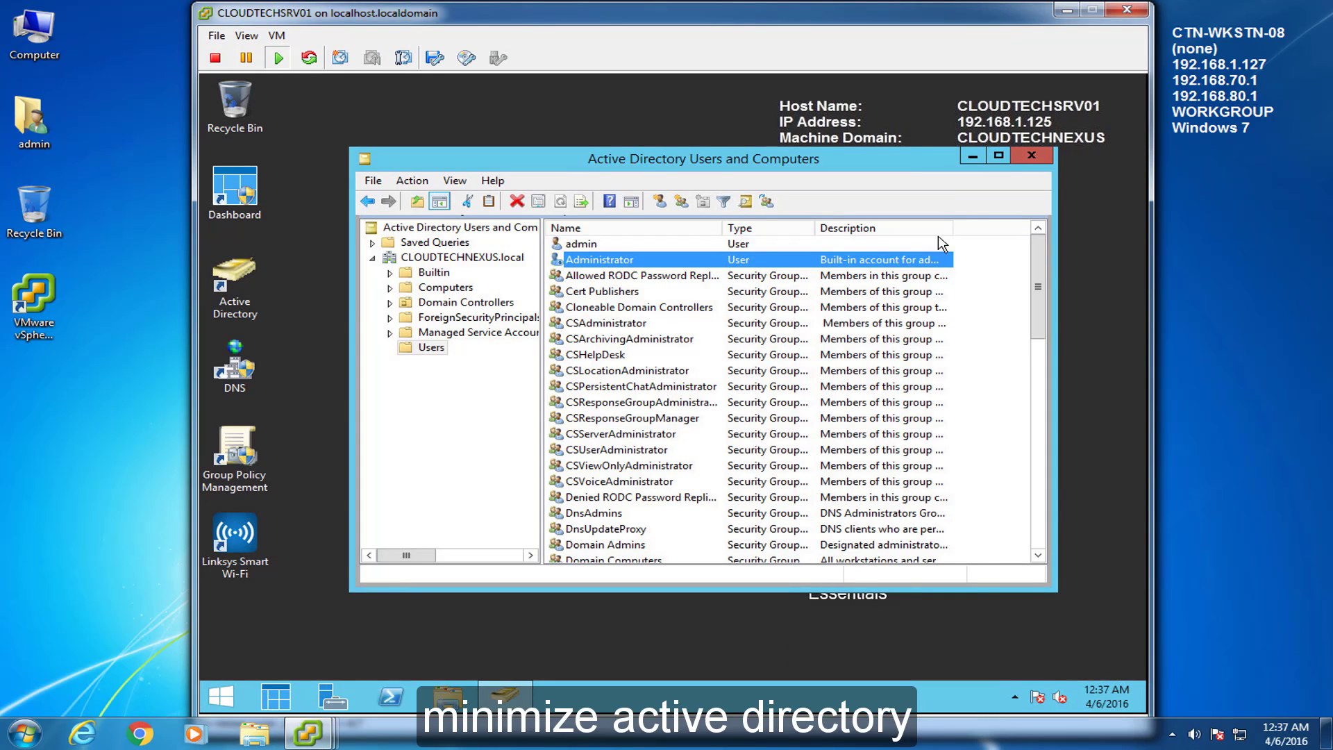
left_click(975, 156)
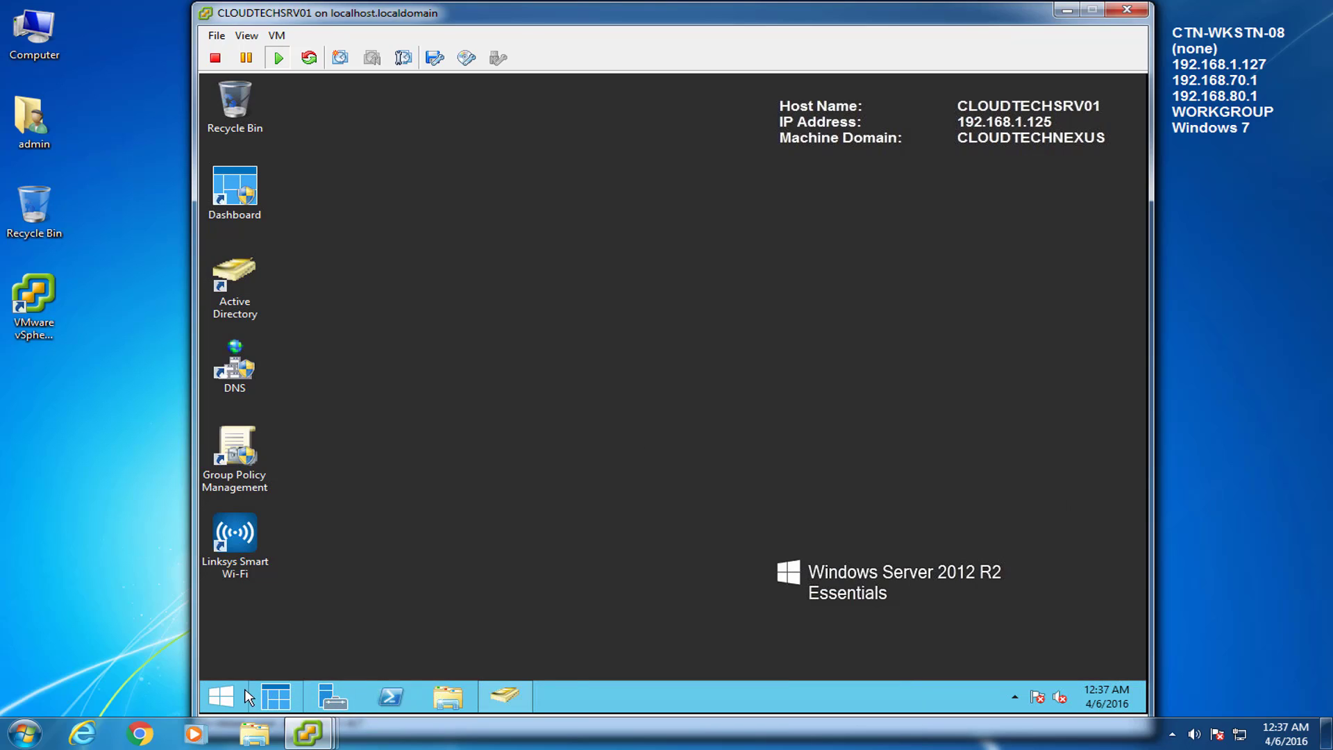
left_click(221, 696)
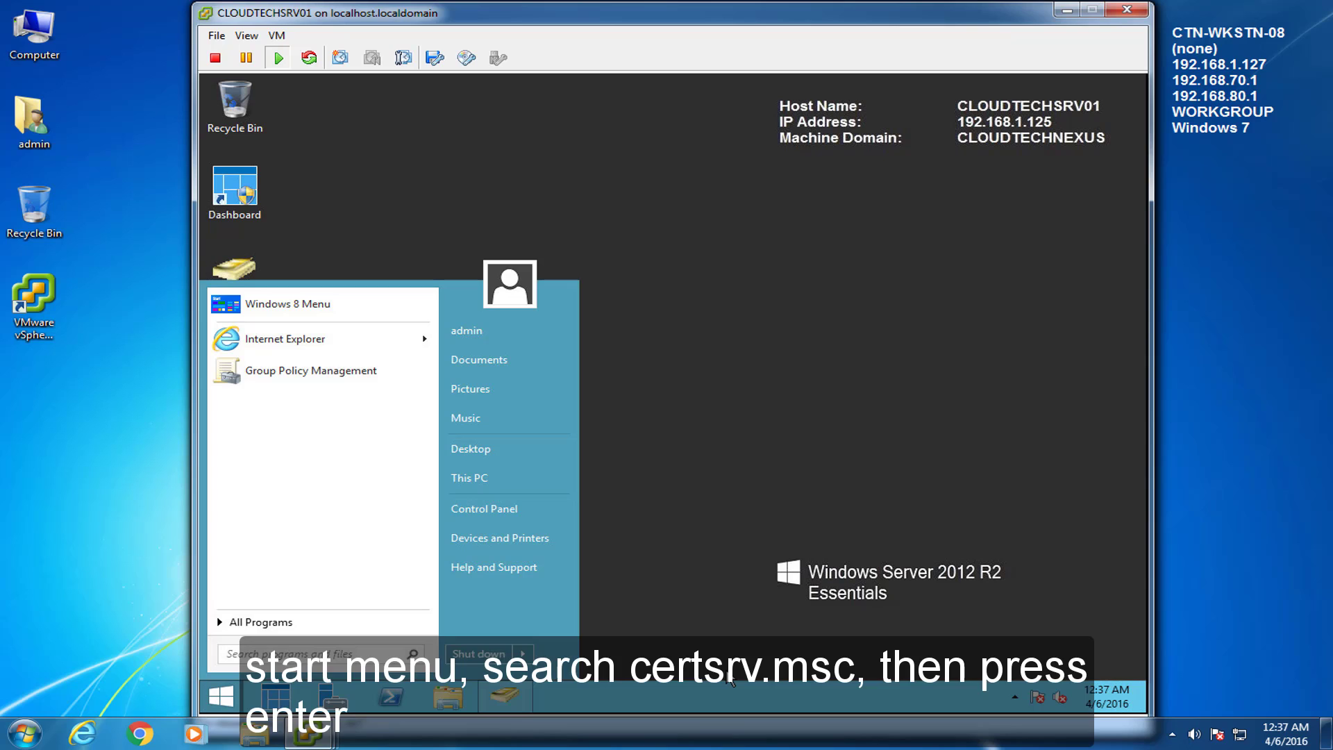
type("cert")
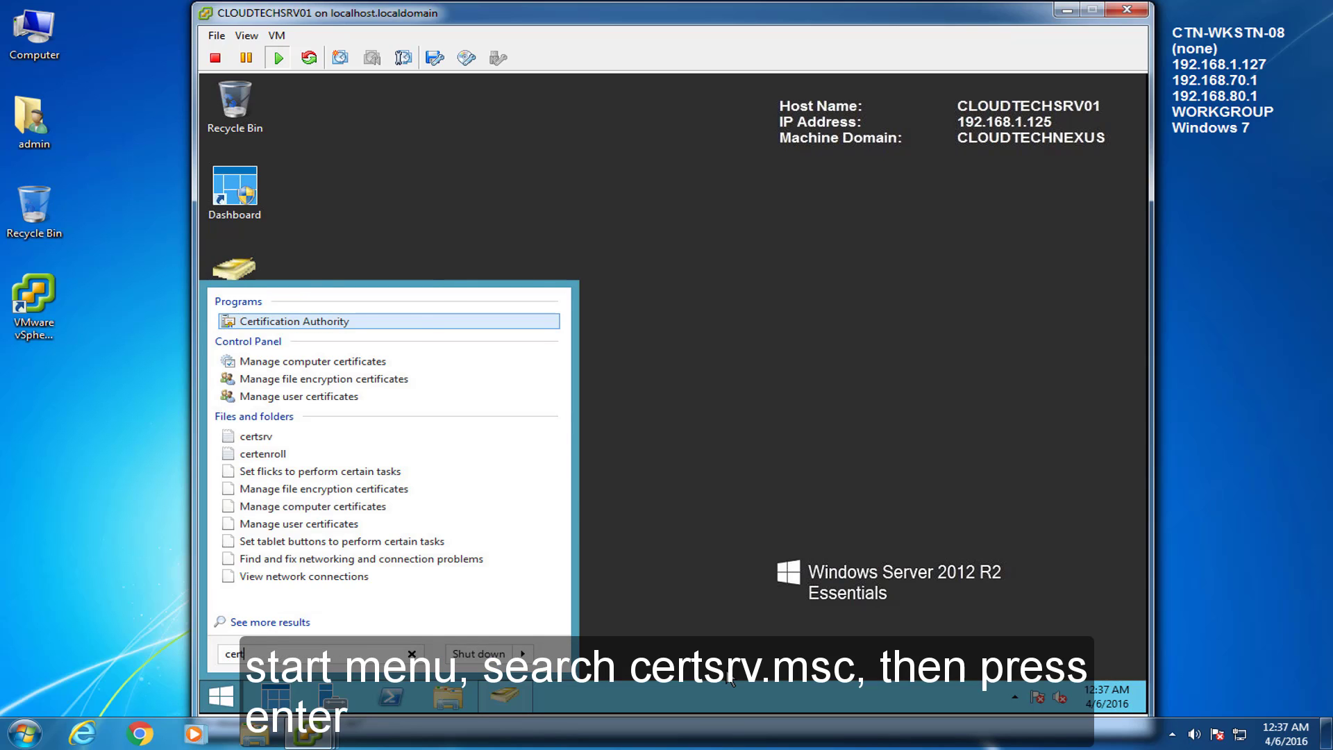
type("srv.msc")
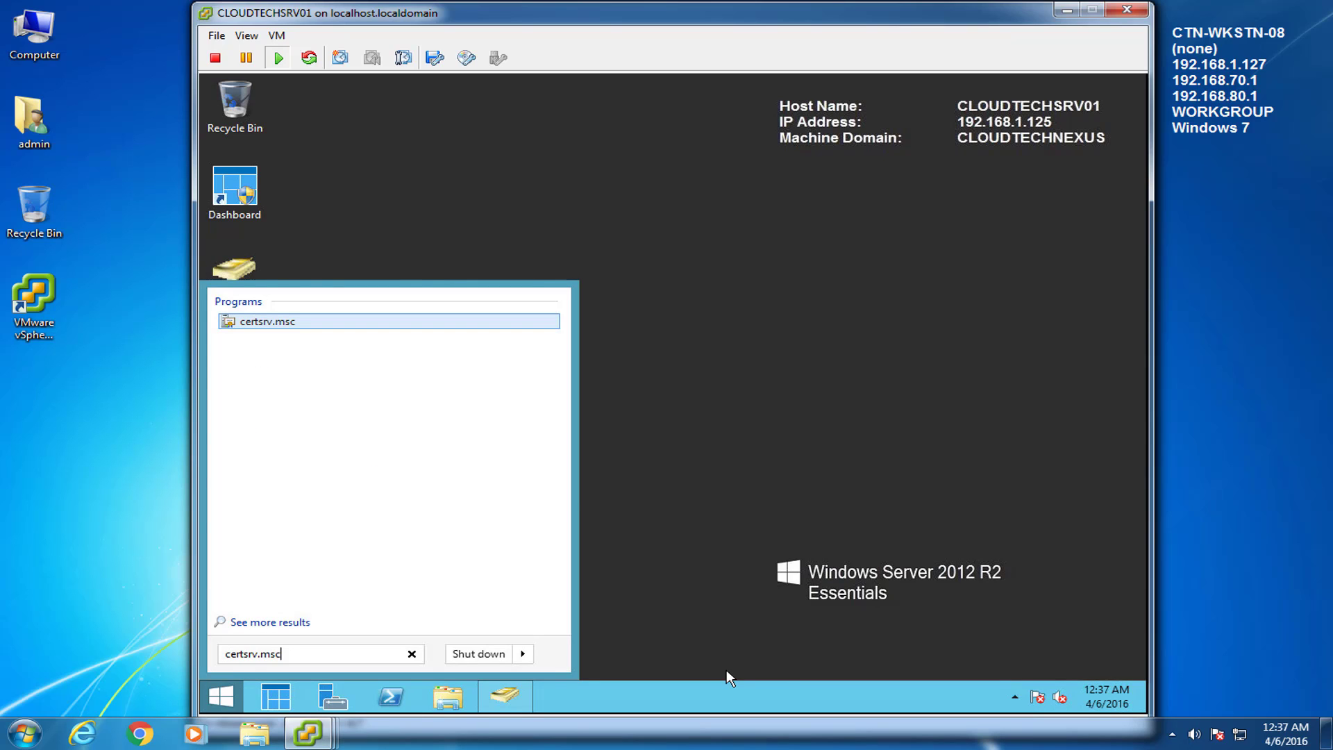
key("Return")
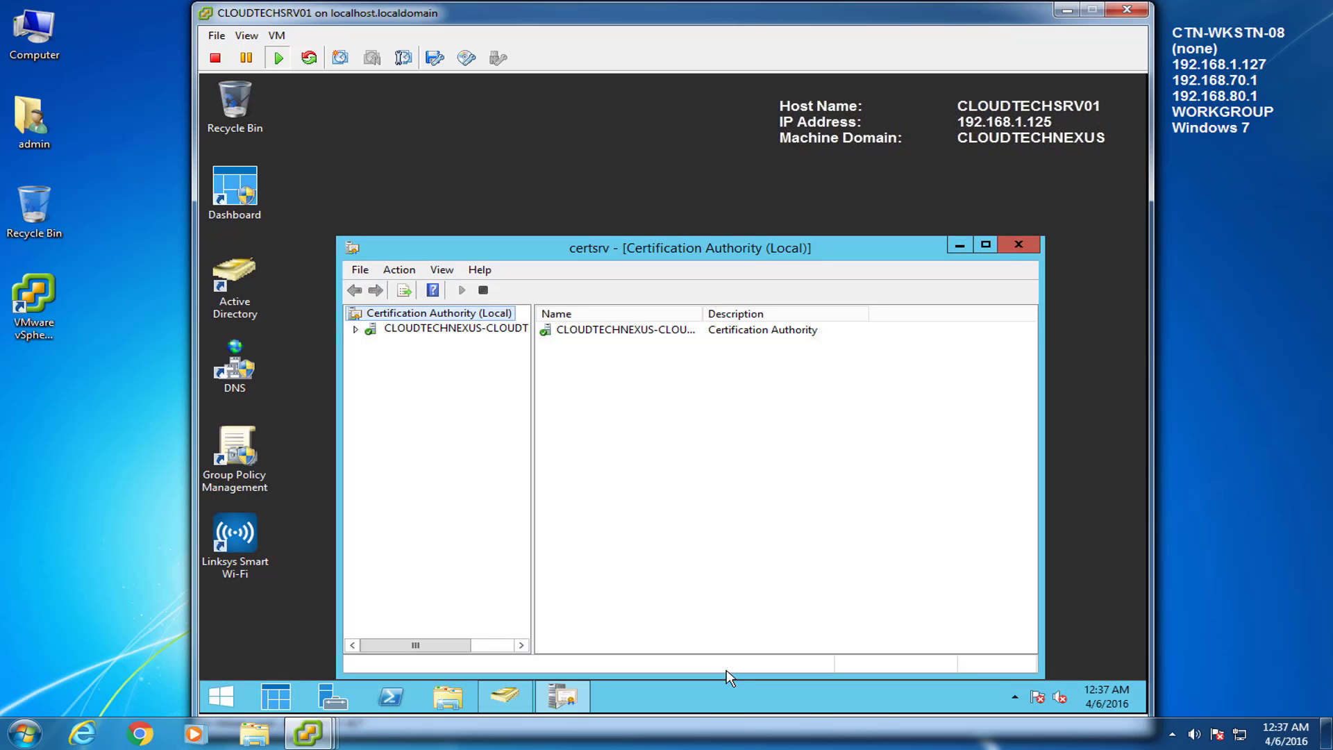
left_click_drag(729, 248, 722, 161)
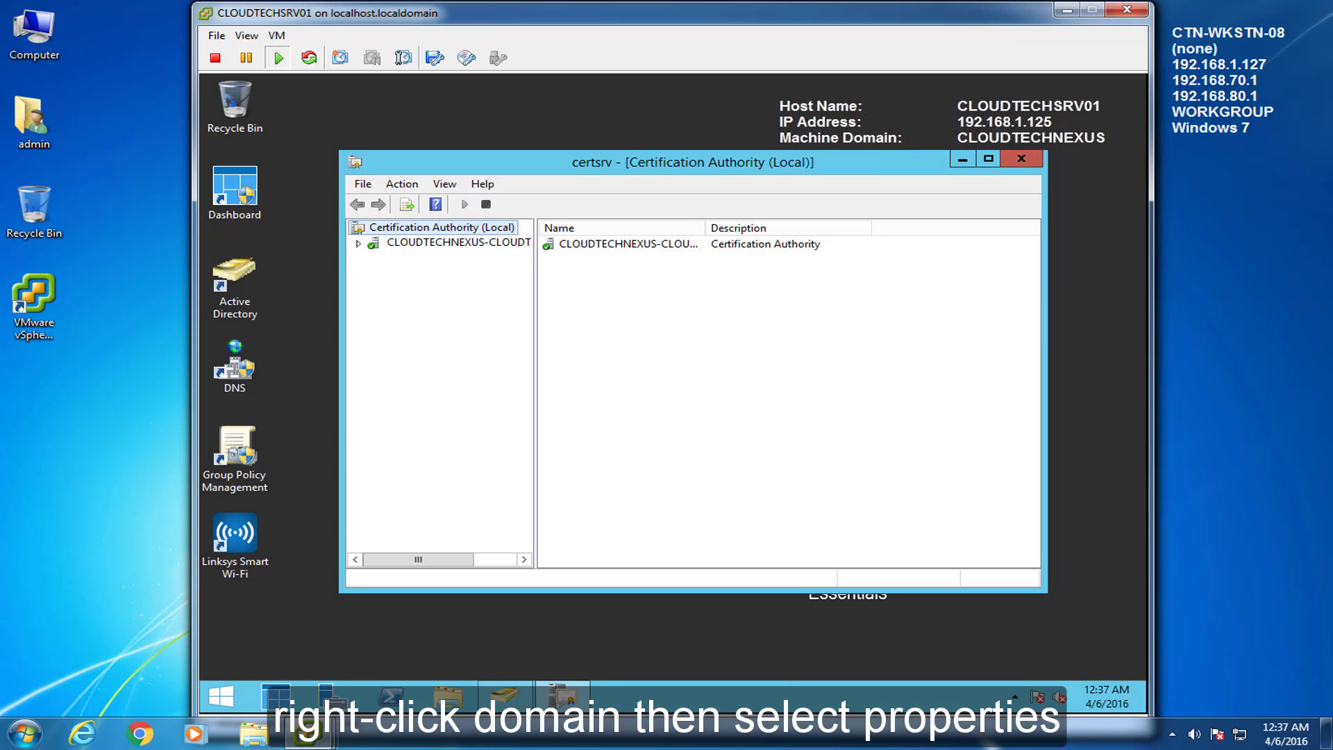
Step: Include the CLOUDTECHNEXUS CA's http AIA location in issued certificates, restarting Certificate Services
right_click(427, 243)
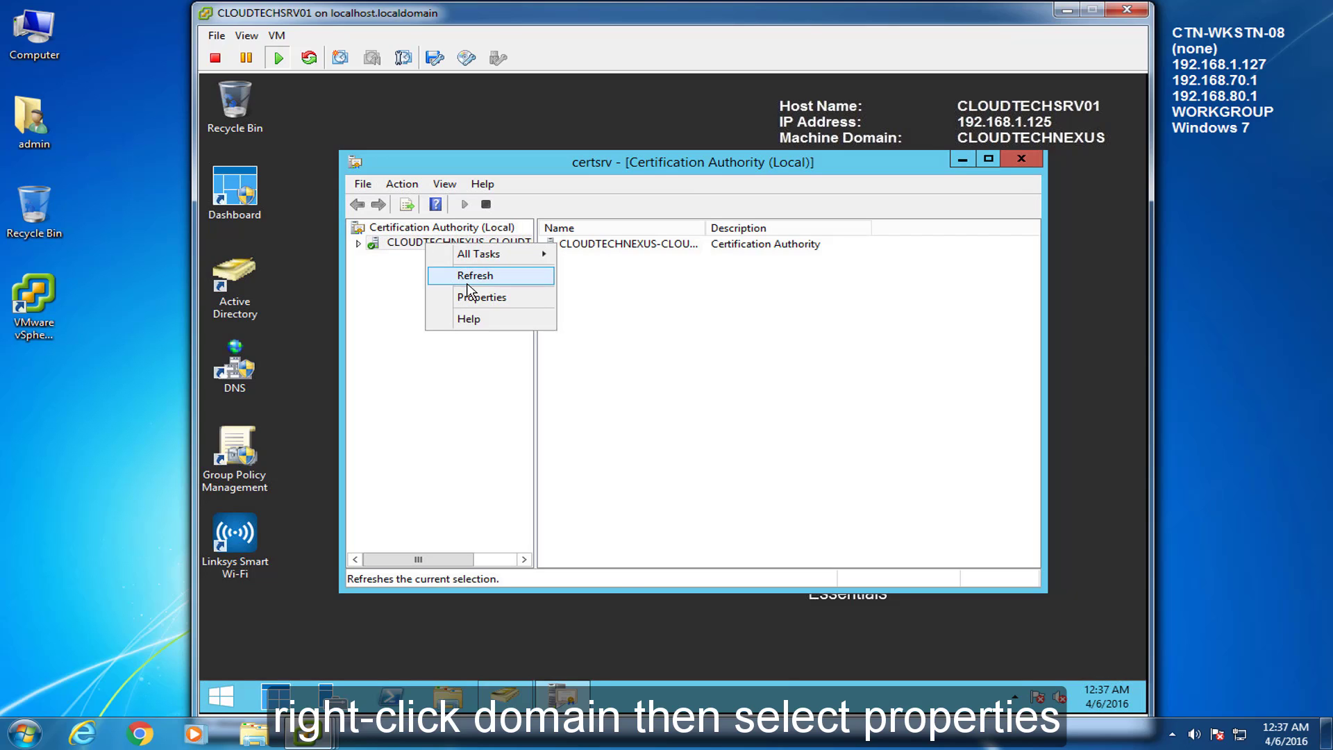
left_click(472, 298)
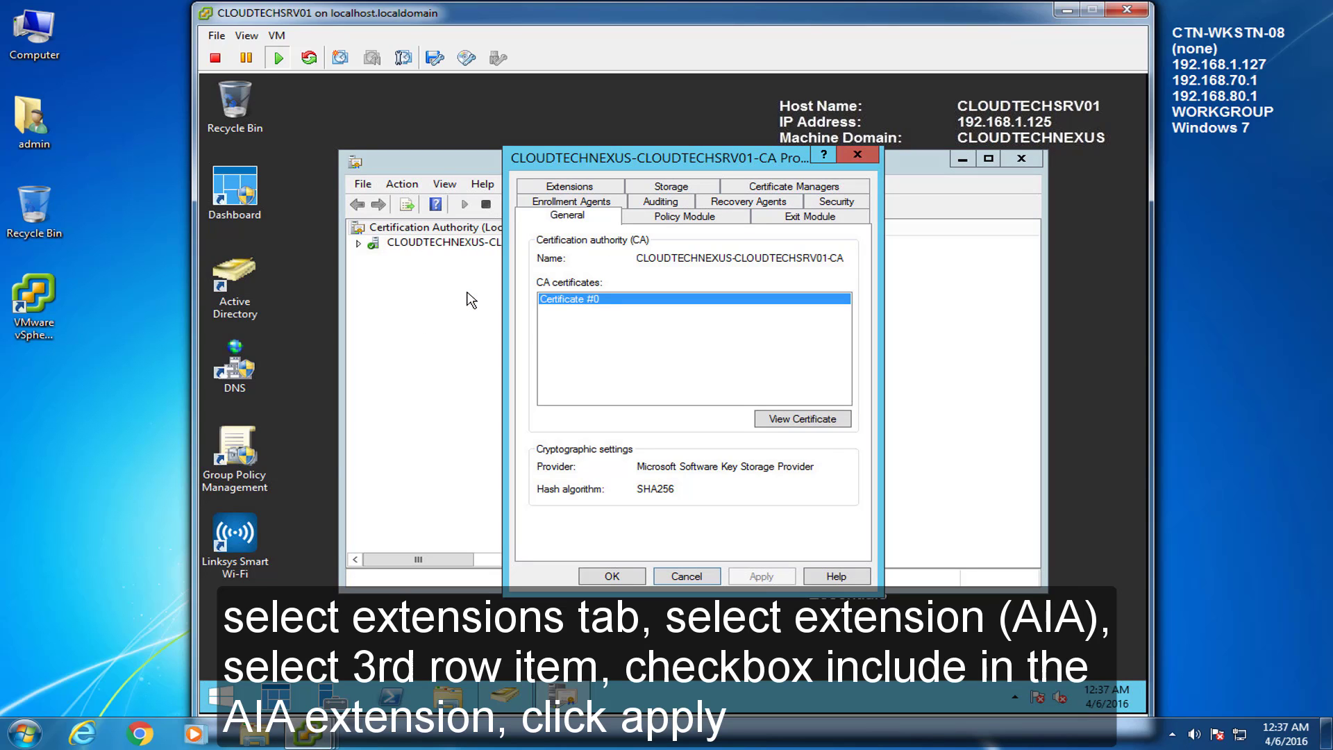
left_click(567, 188)
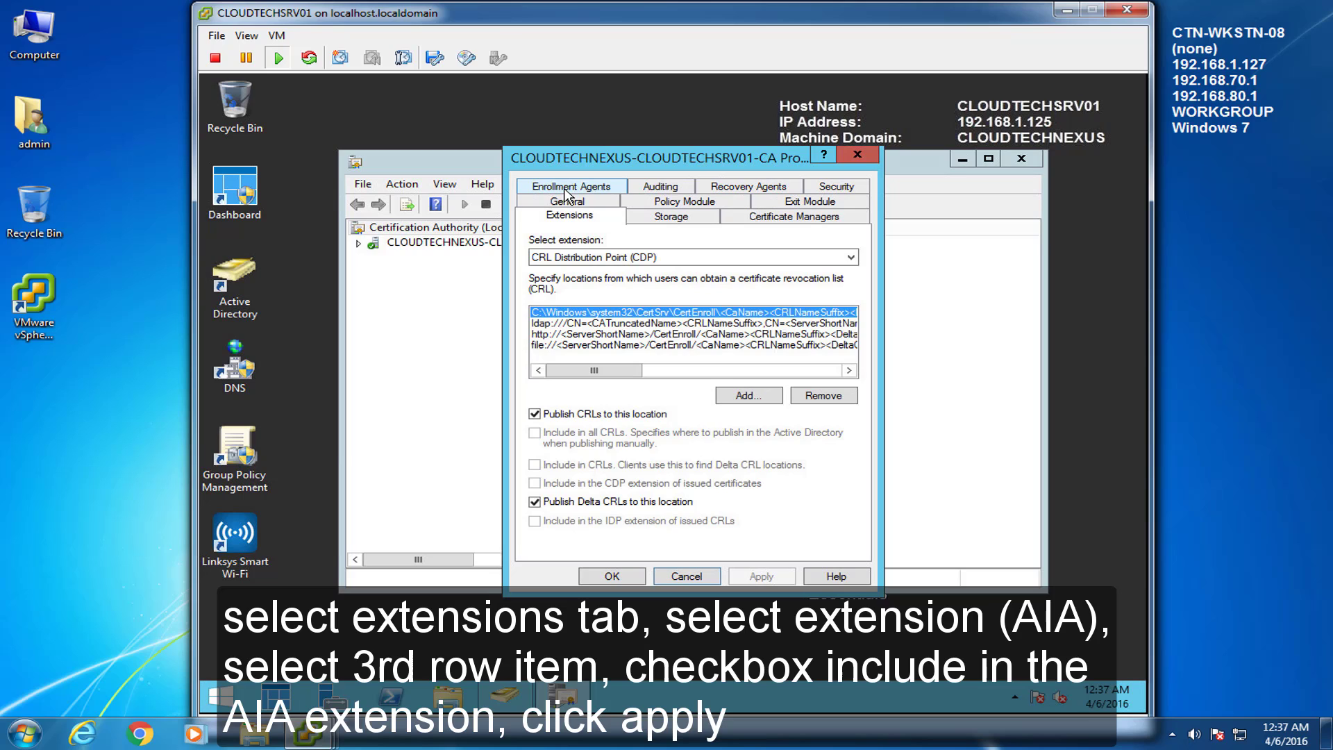
left_click(628, 257)
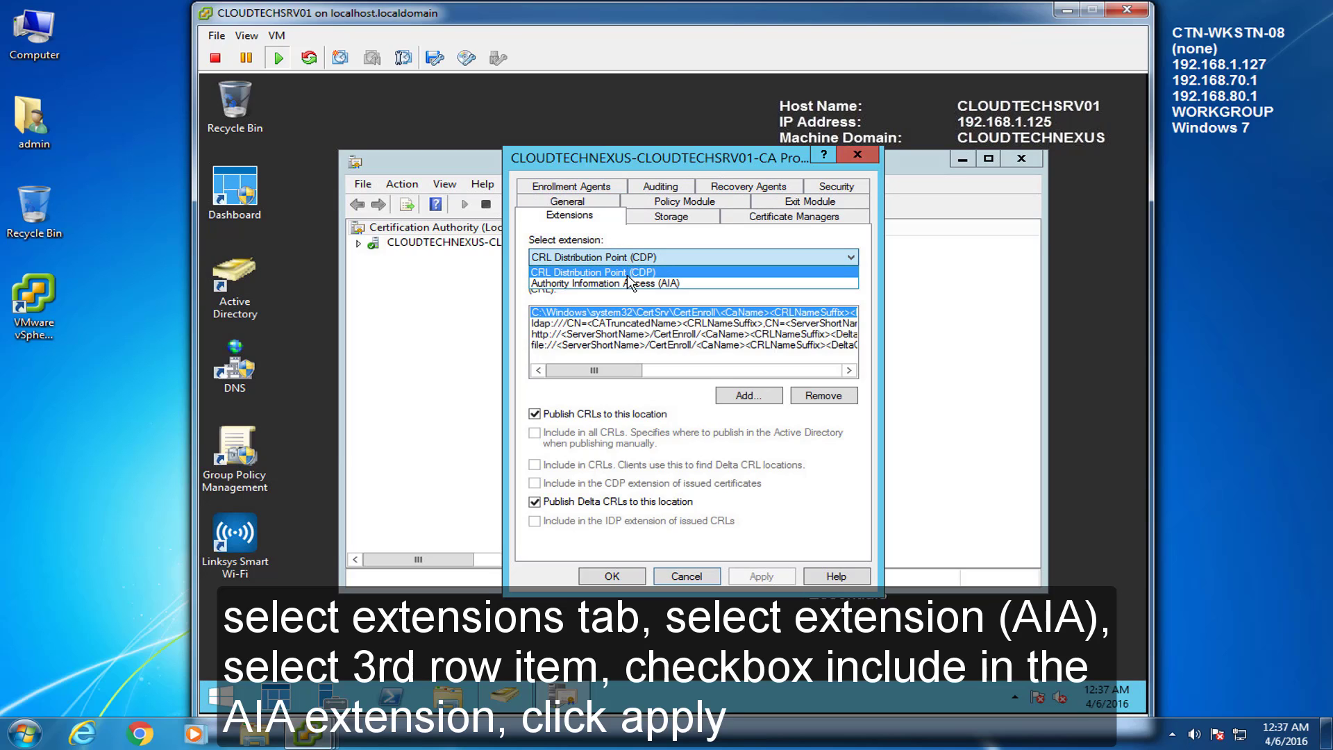
left_click(628, 283)
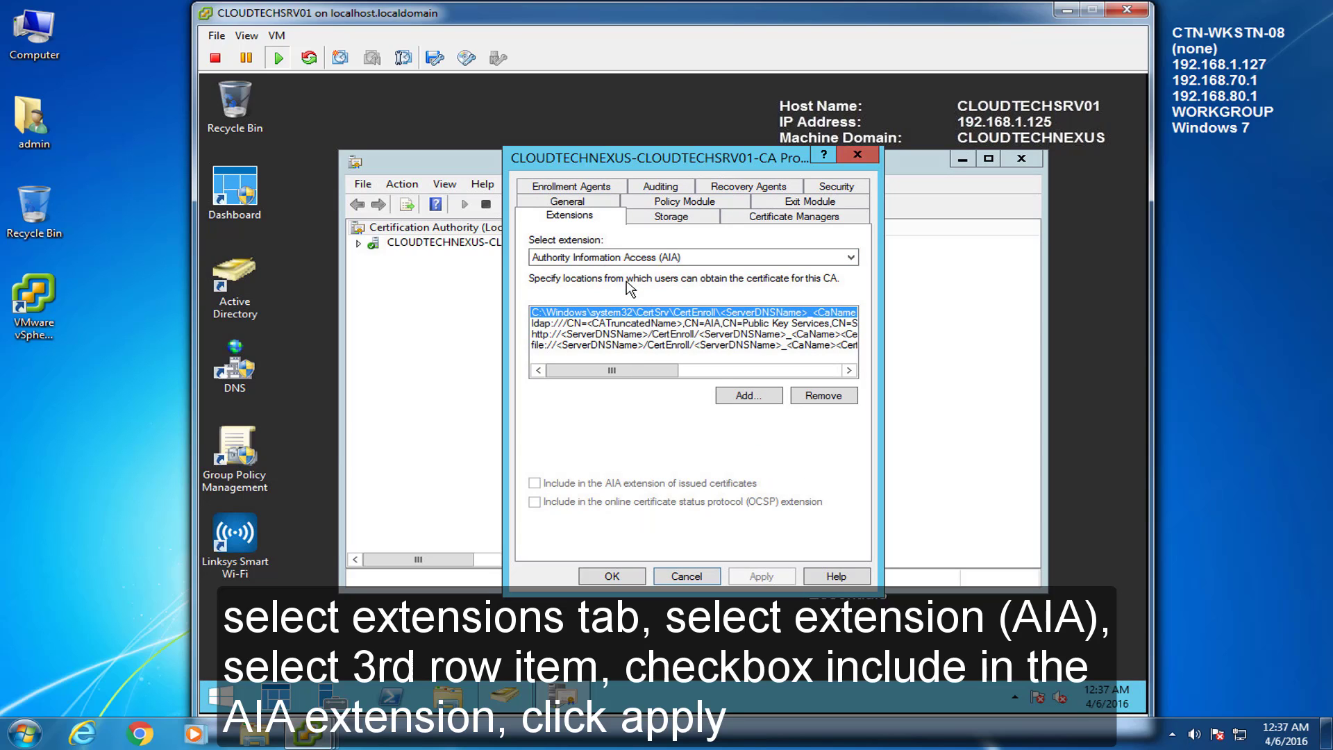
left_click(611, 335)
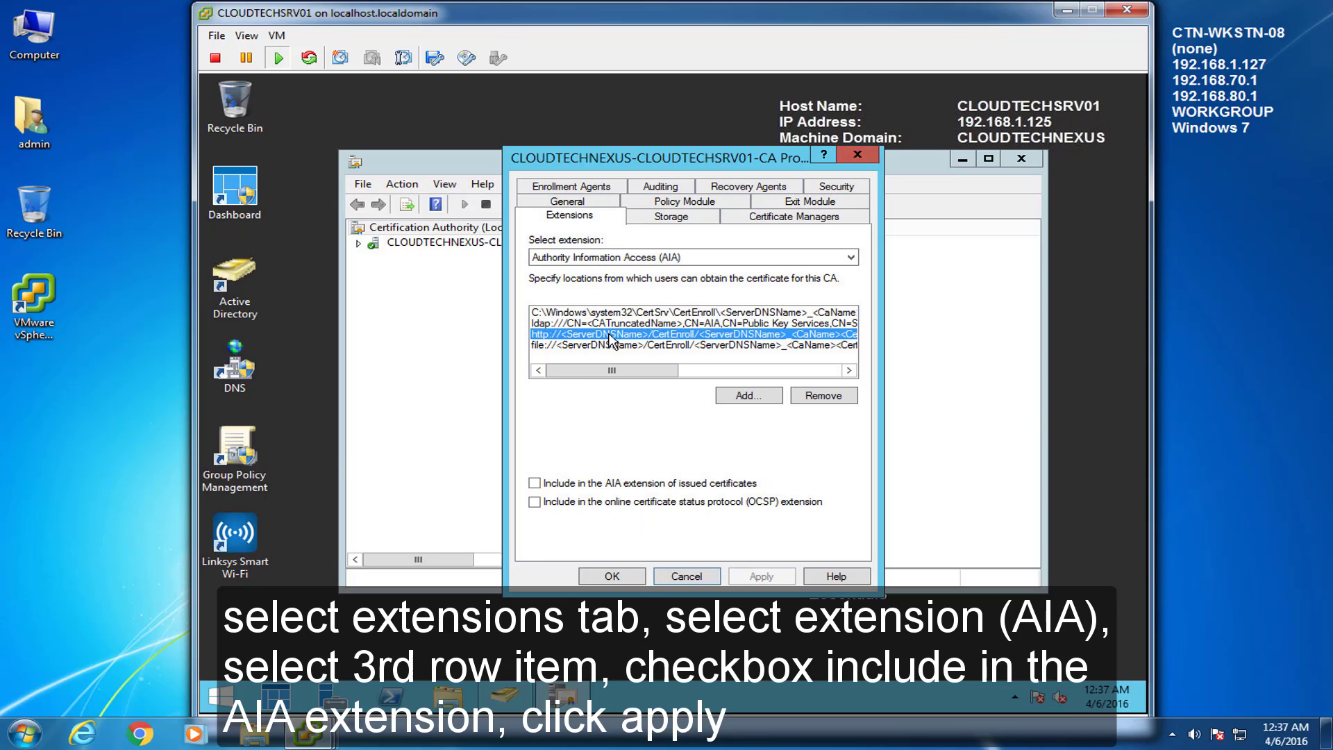
left_click(535, 484)
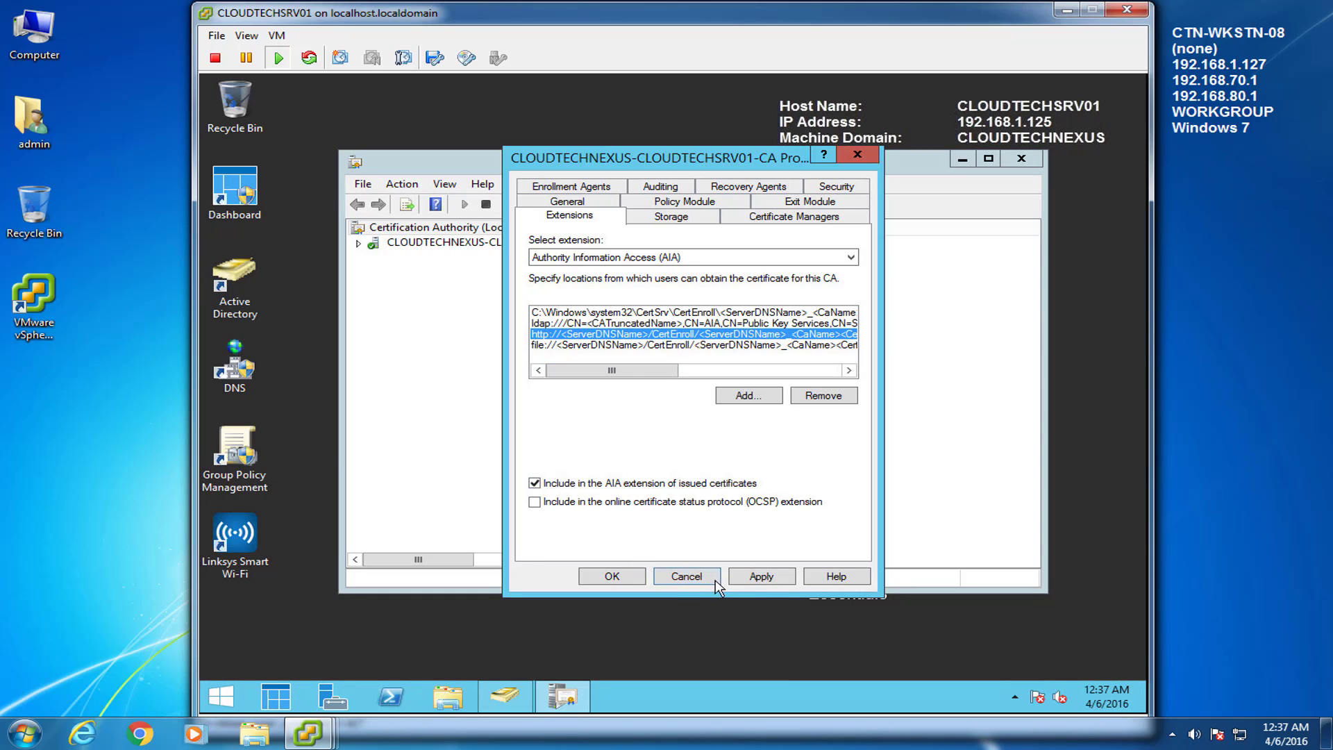
left_click(736, 578)
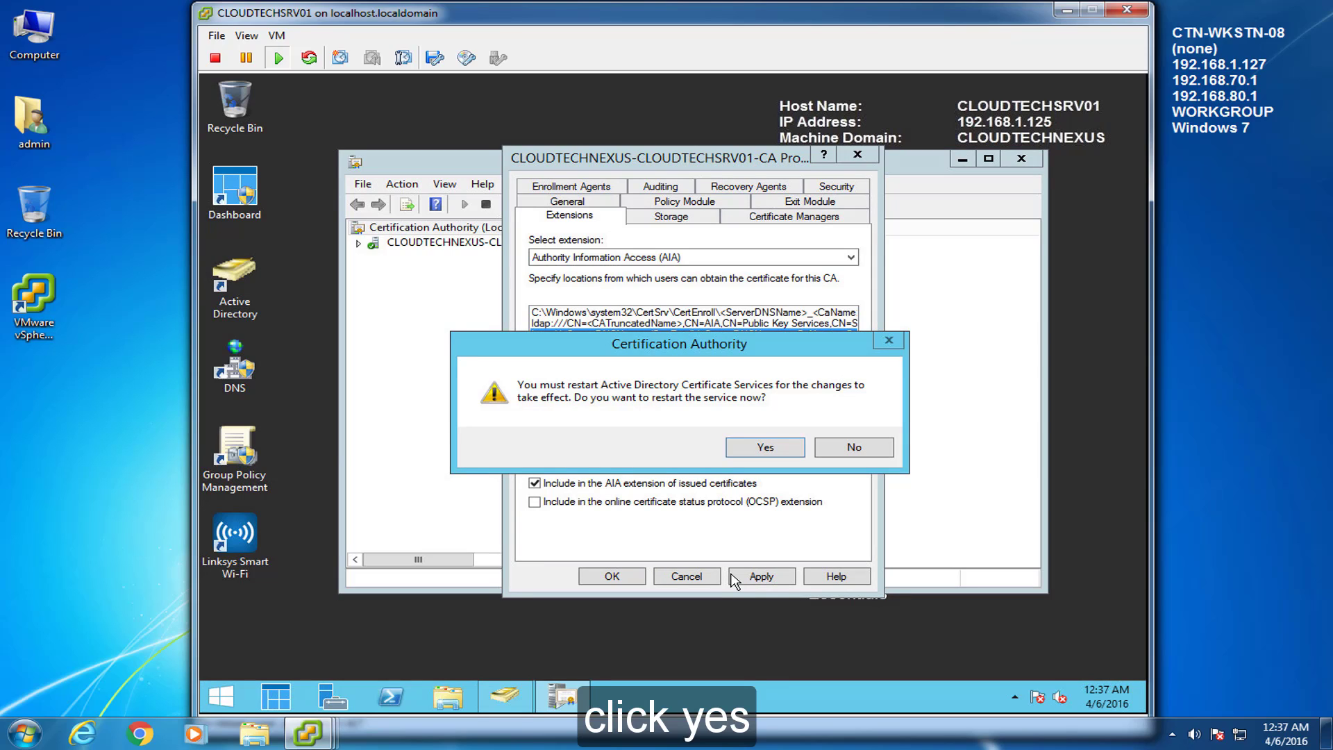
left_click(748, 449)
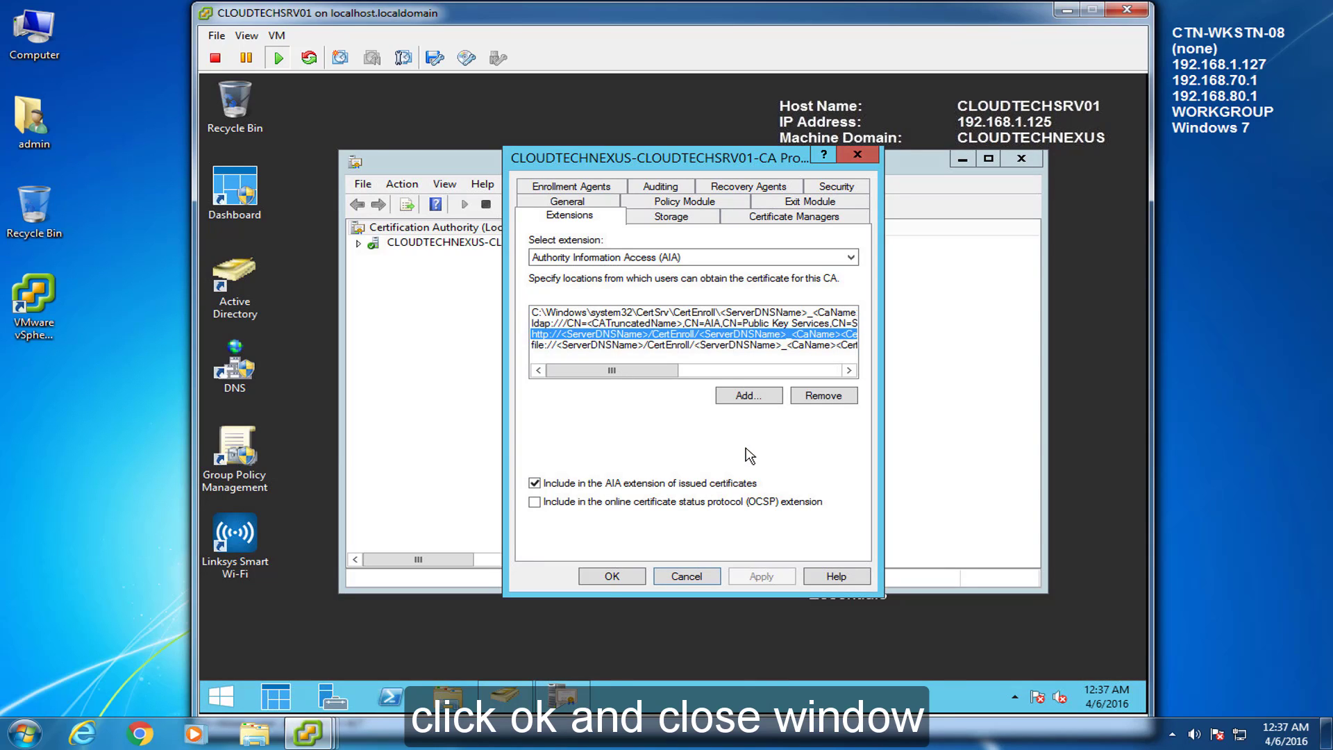
left_click(596, 582)
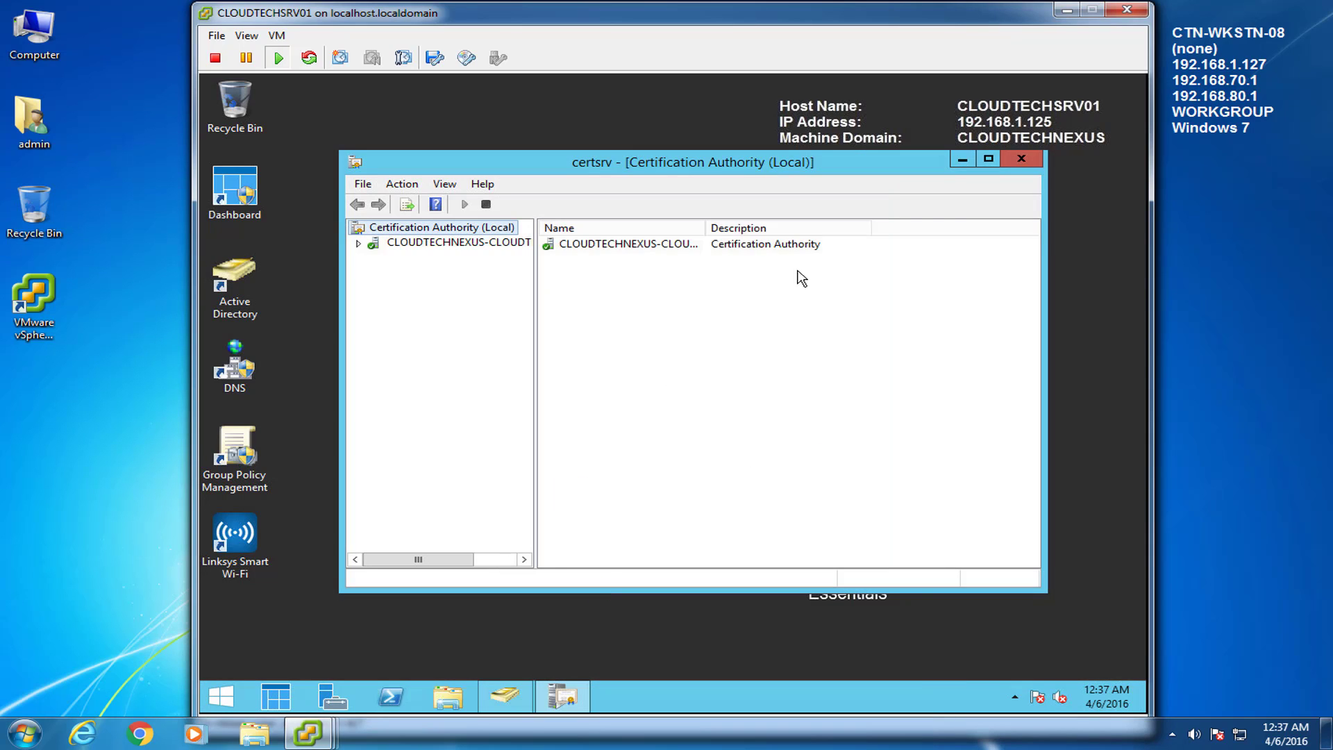
left_click(1020, 160)
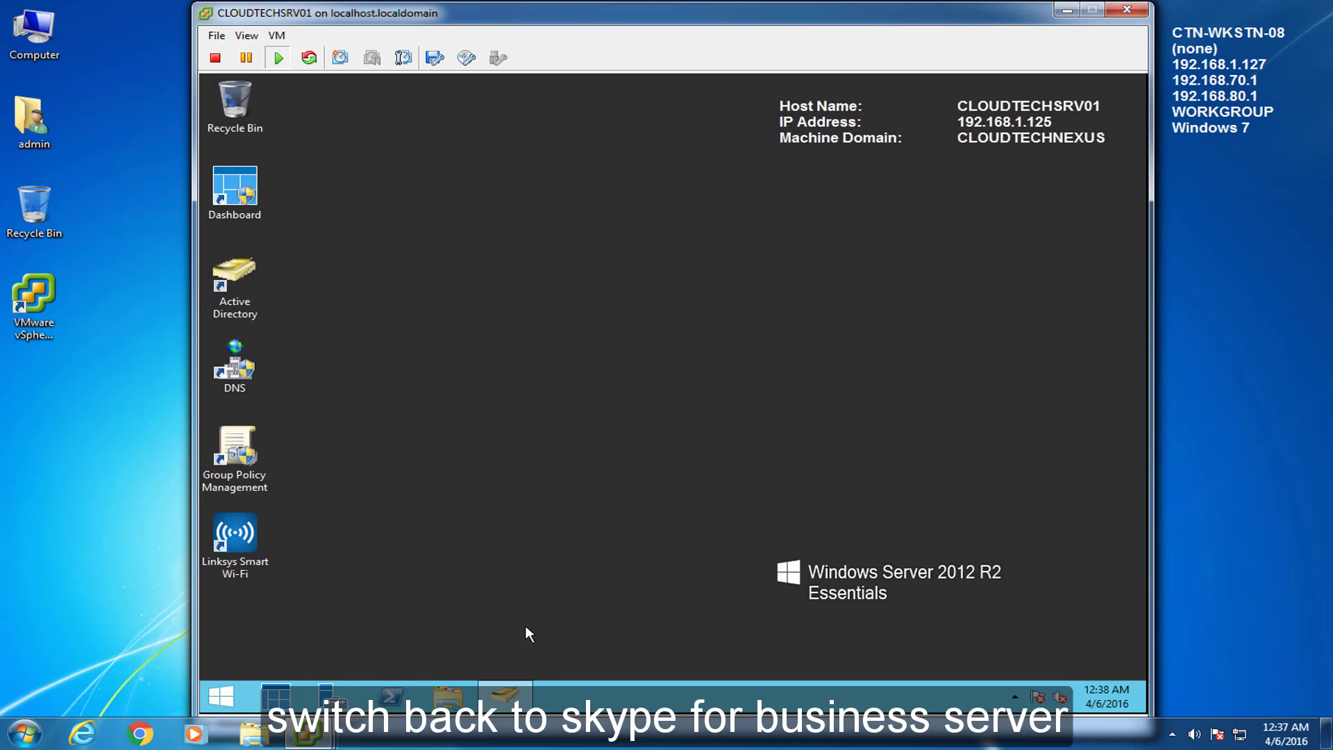
Step: Launch the Skype for Business Server Deployment Wizard on CLOUDTECHSRV02, allowing Deploy.exe
mouse_move(313, 742)
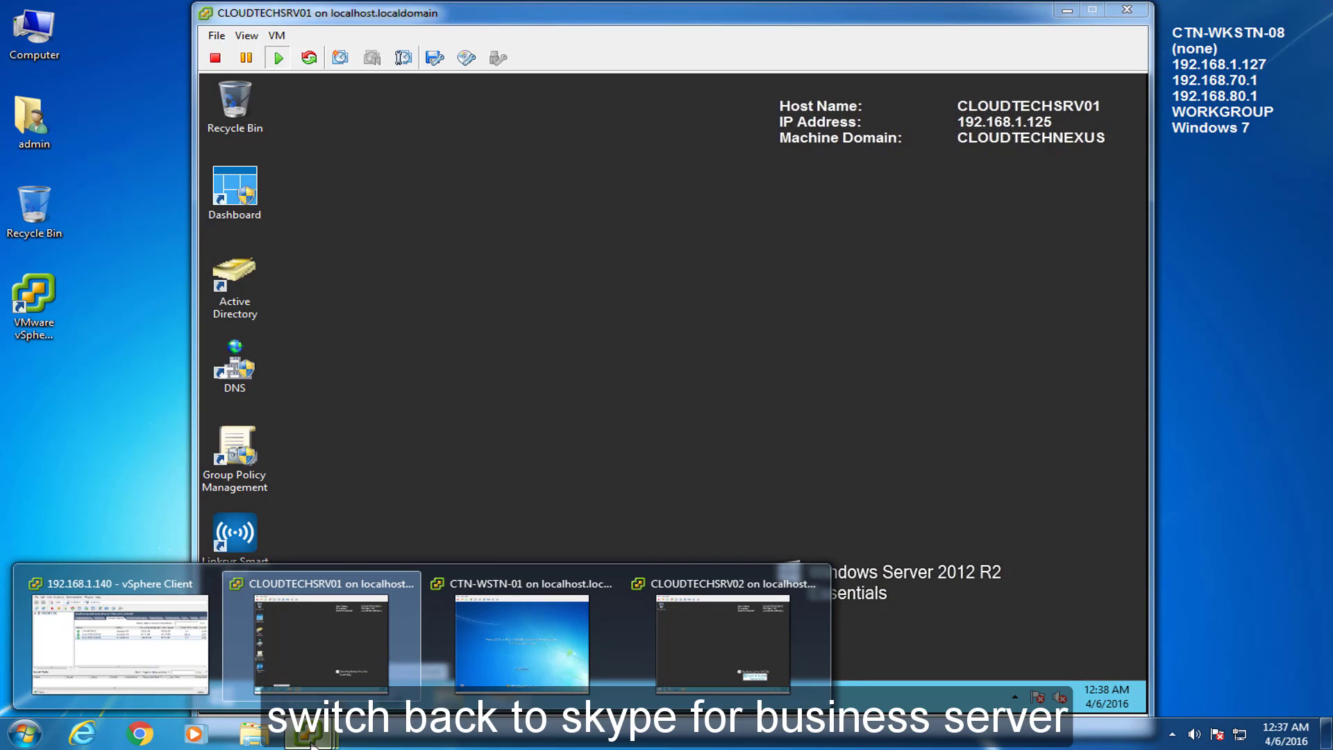
left_click(719, 648)
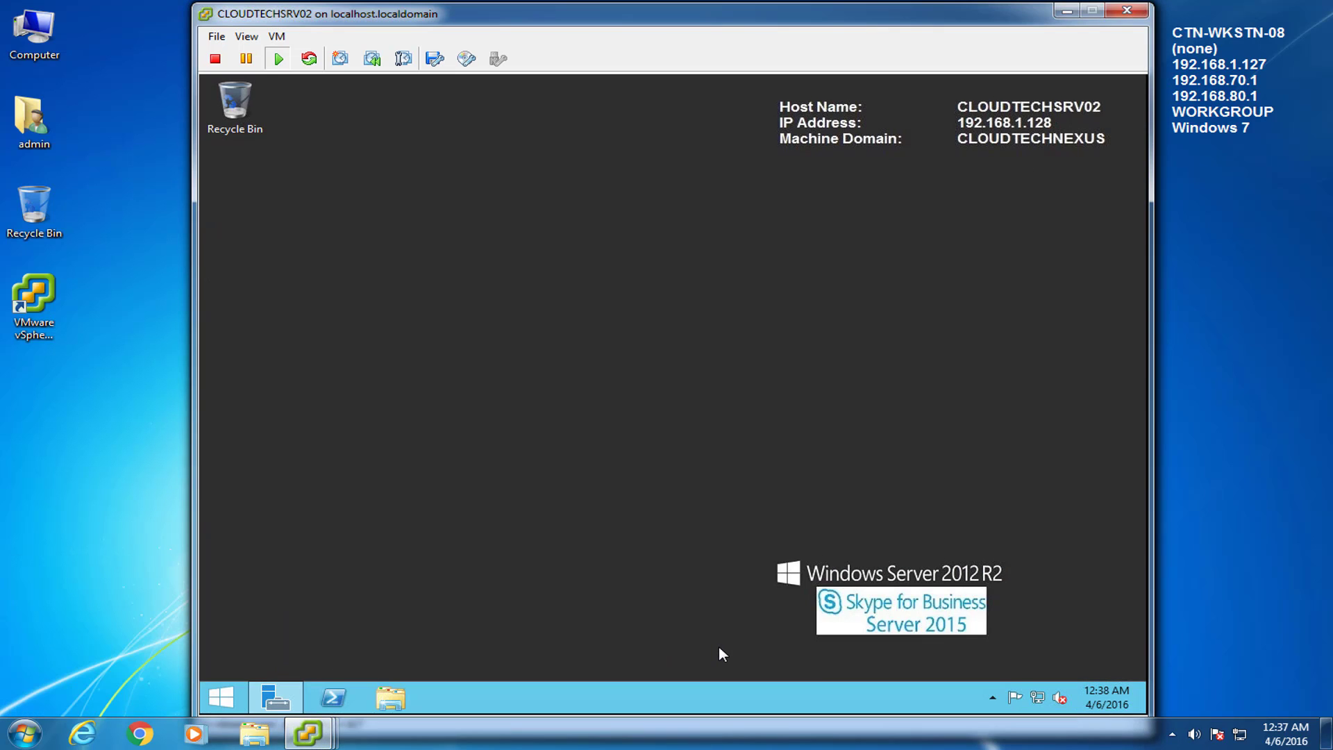
left_click(233, 696)
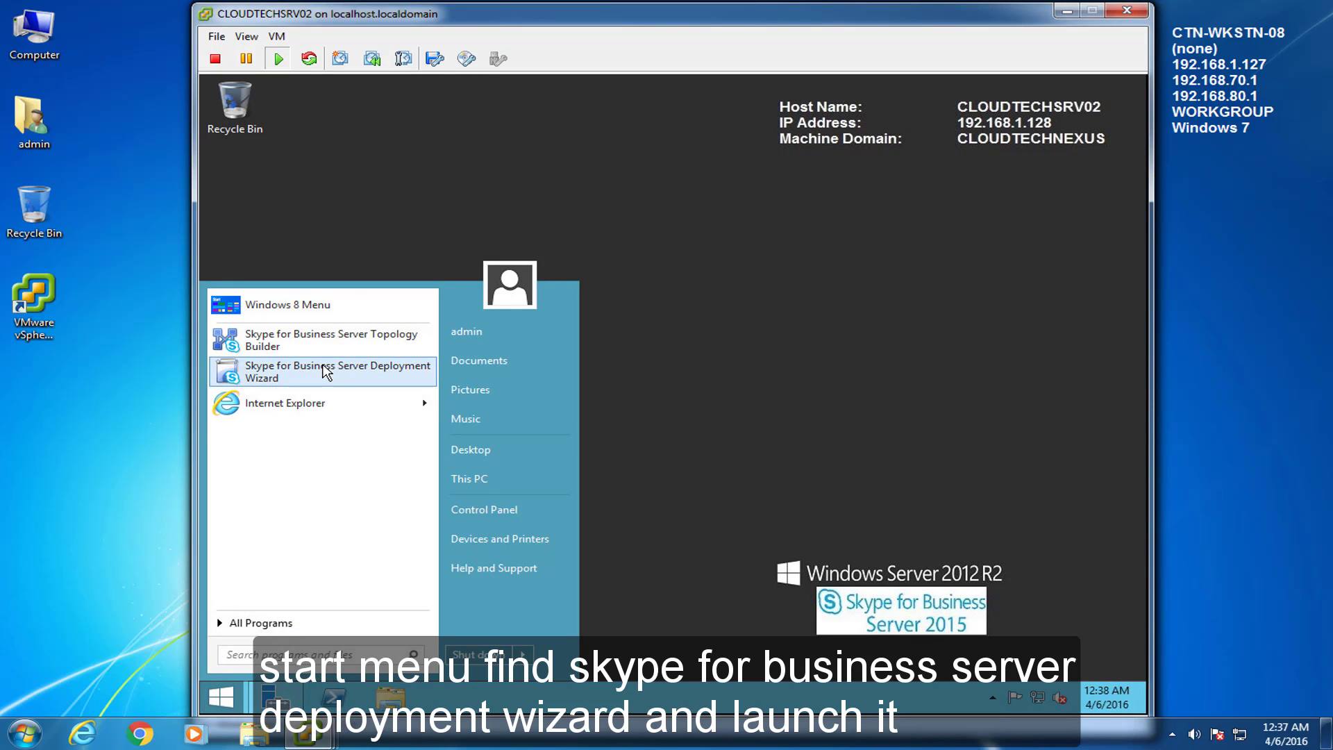
left_click(325, 373)
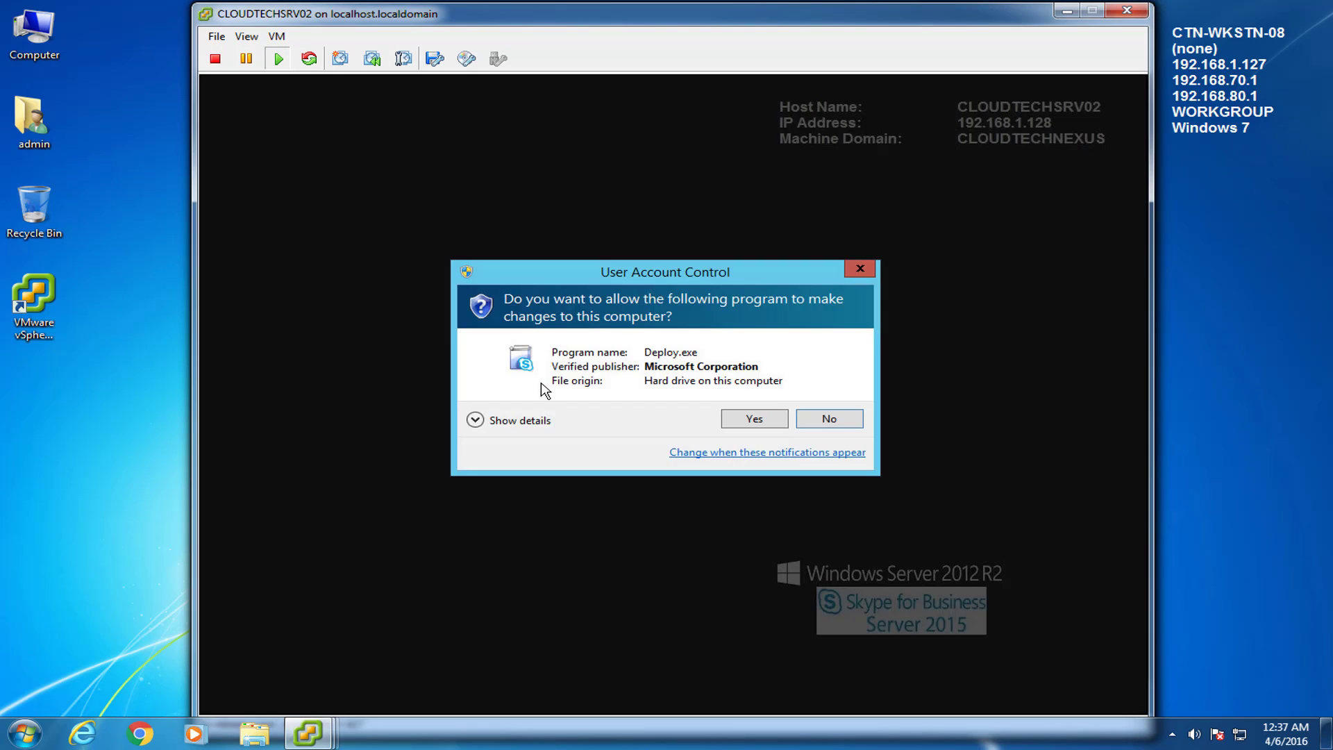
left_click(739, 422)
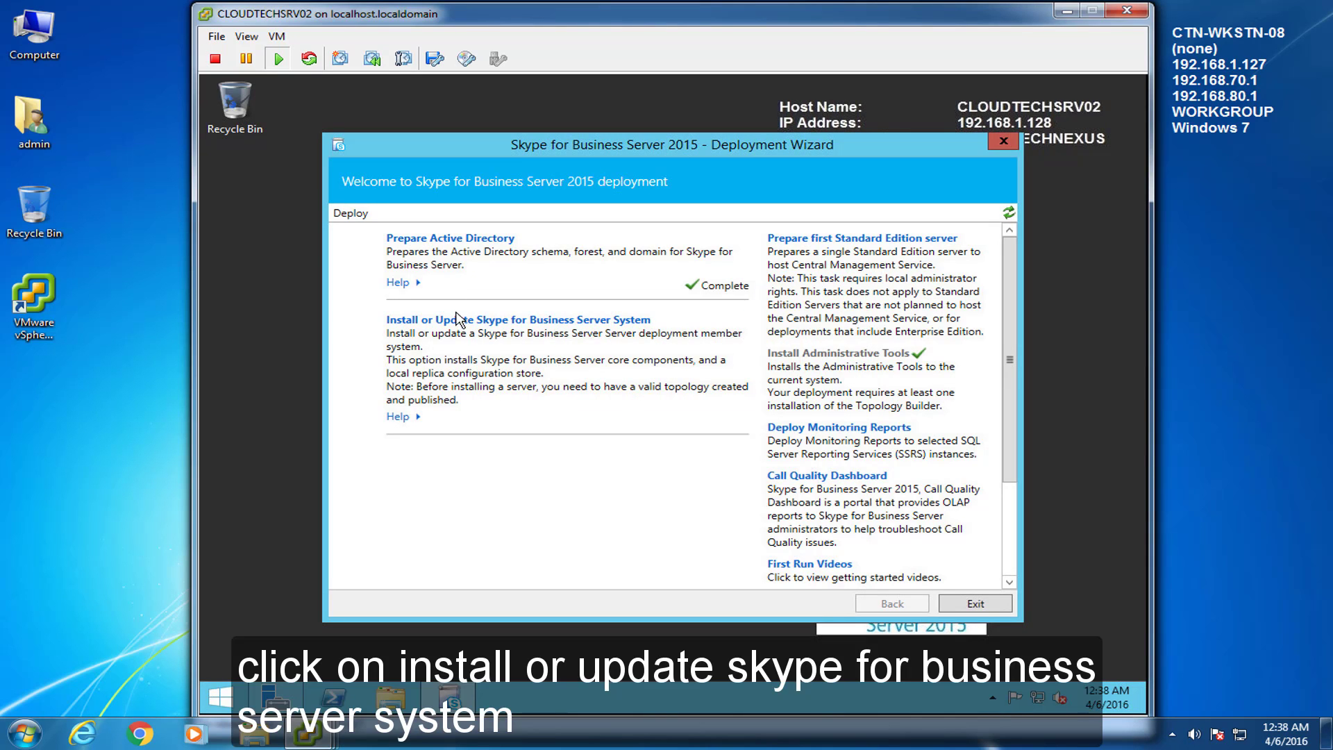
Step: Install the local configuration store, retrieving it from the Central Management store
left_click(523, 320)
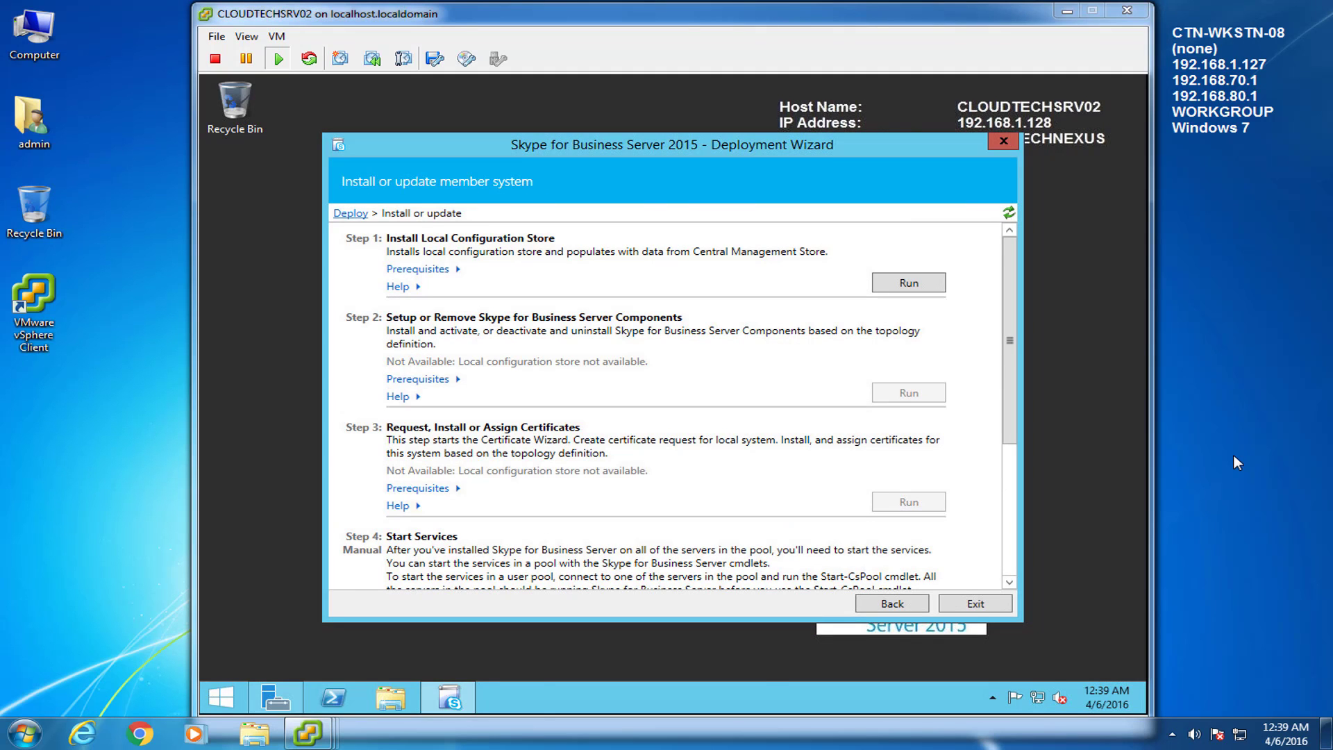
left_click(933, 303)
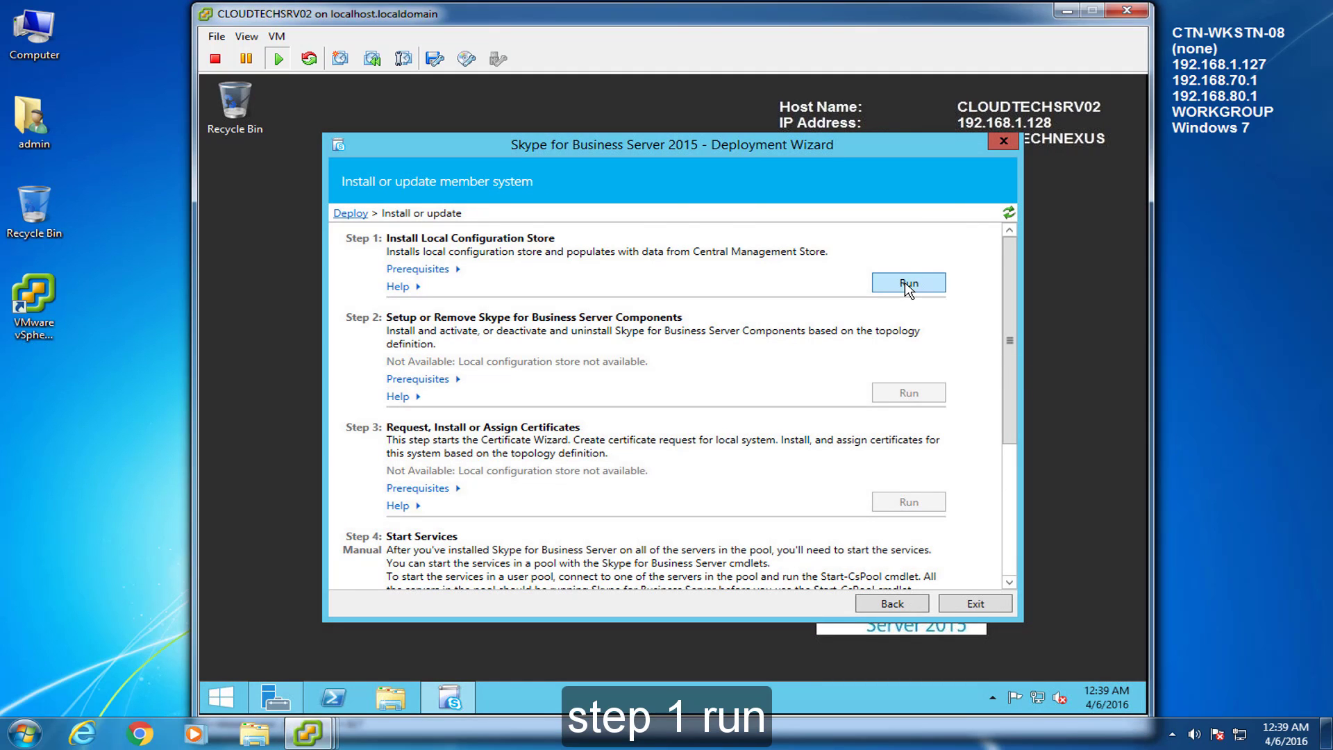
left_click(906, 284)
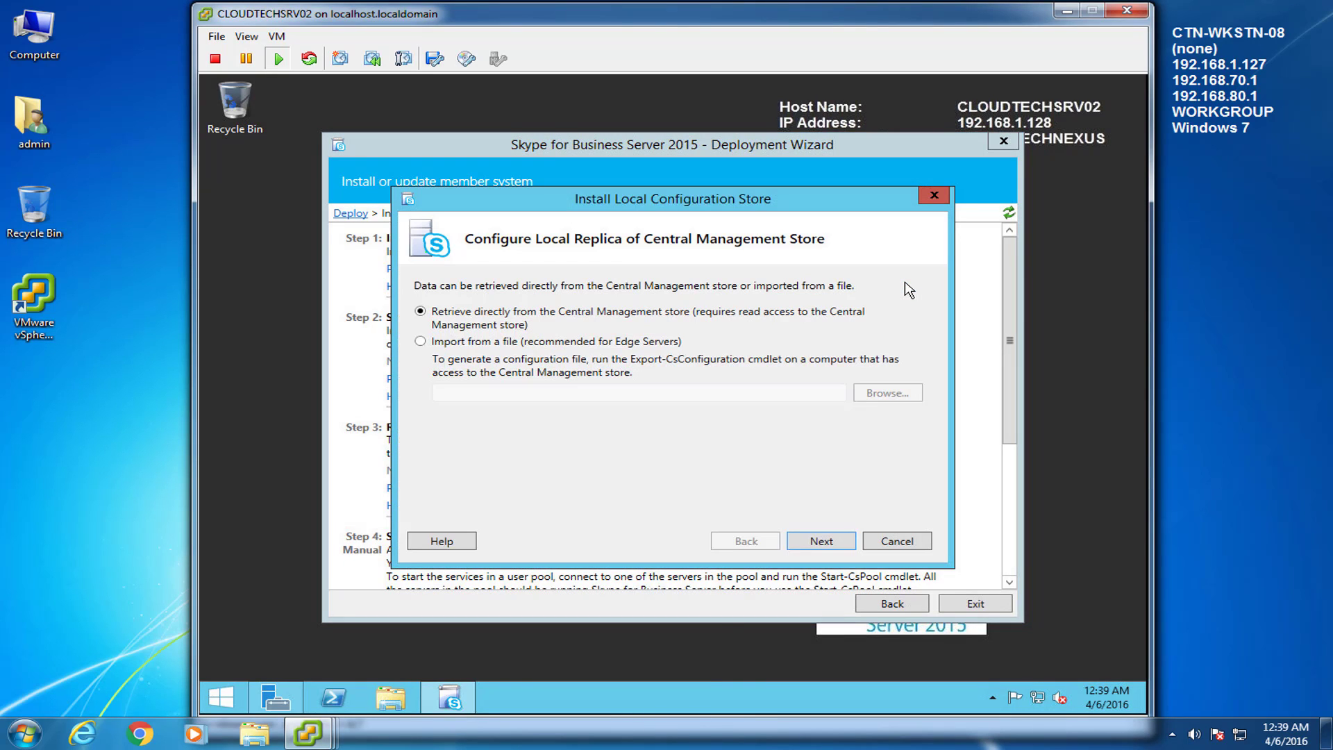
left_click(822, 541)
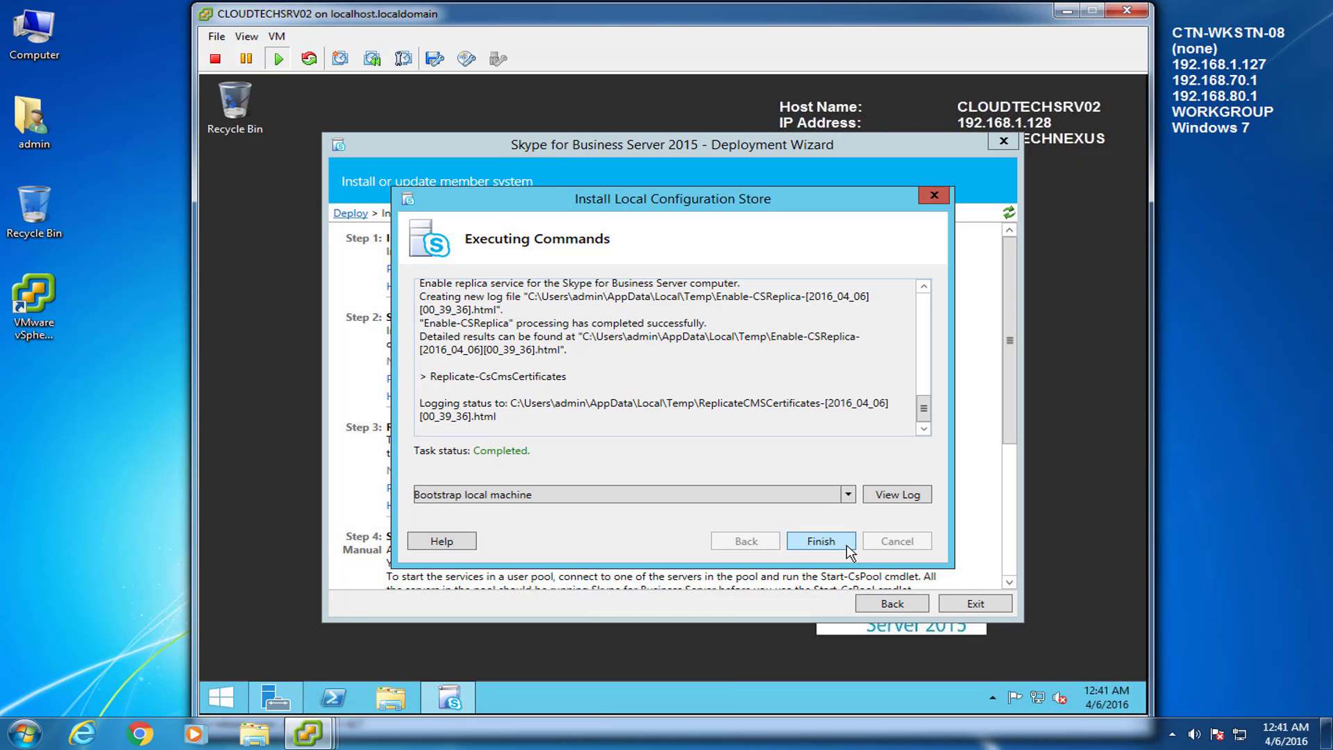
left_click(846, 543)
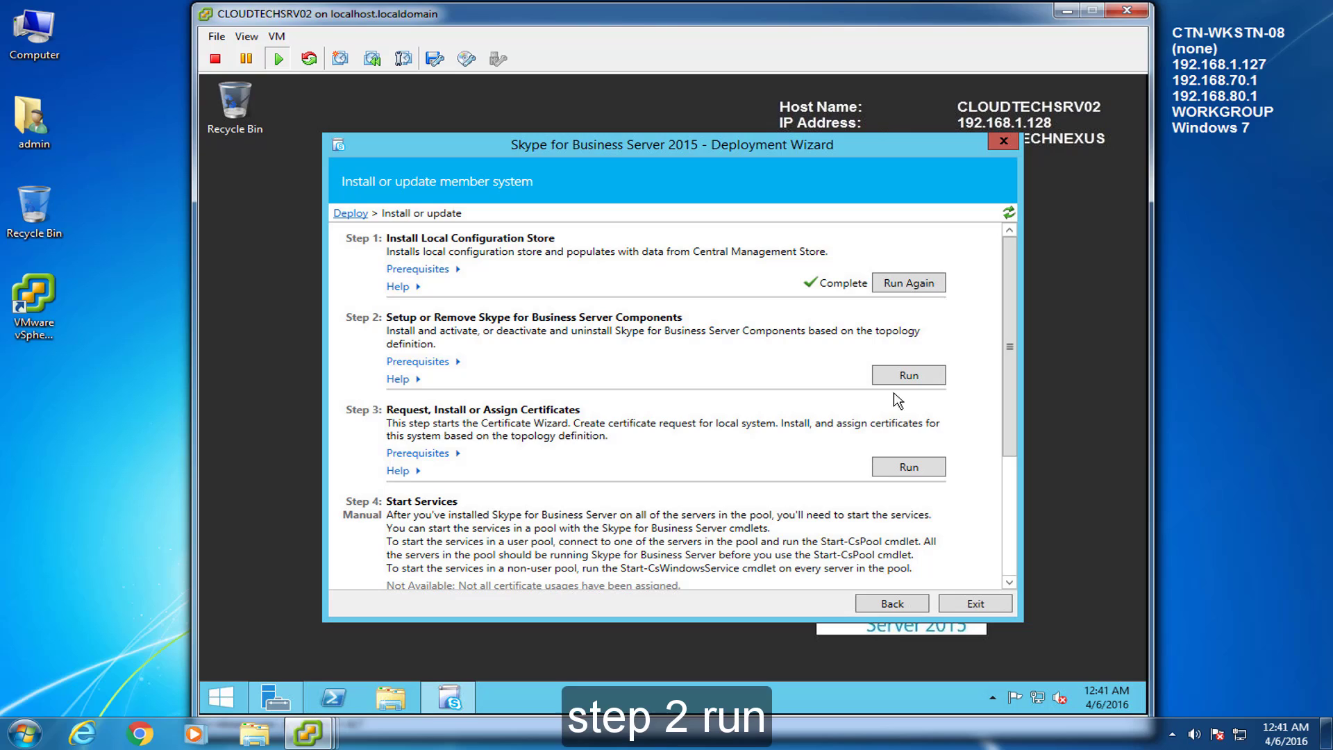
Step: Run Step 2 to install the Skype for Business Server components until the task shows Completed
left_click(909, 375)
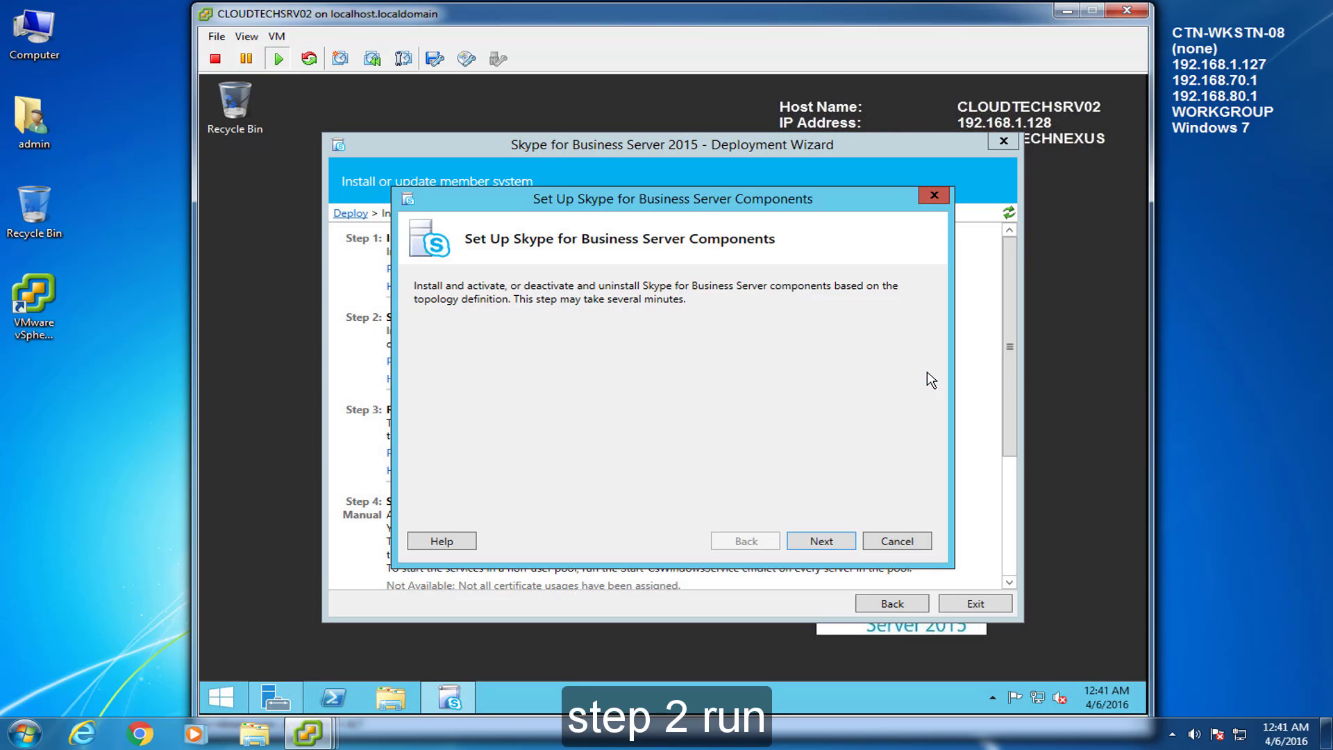
left_click(843, 543)
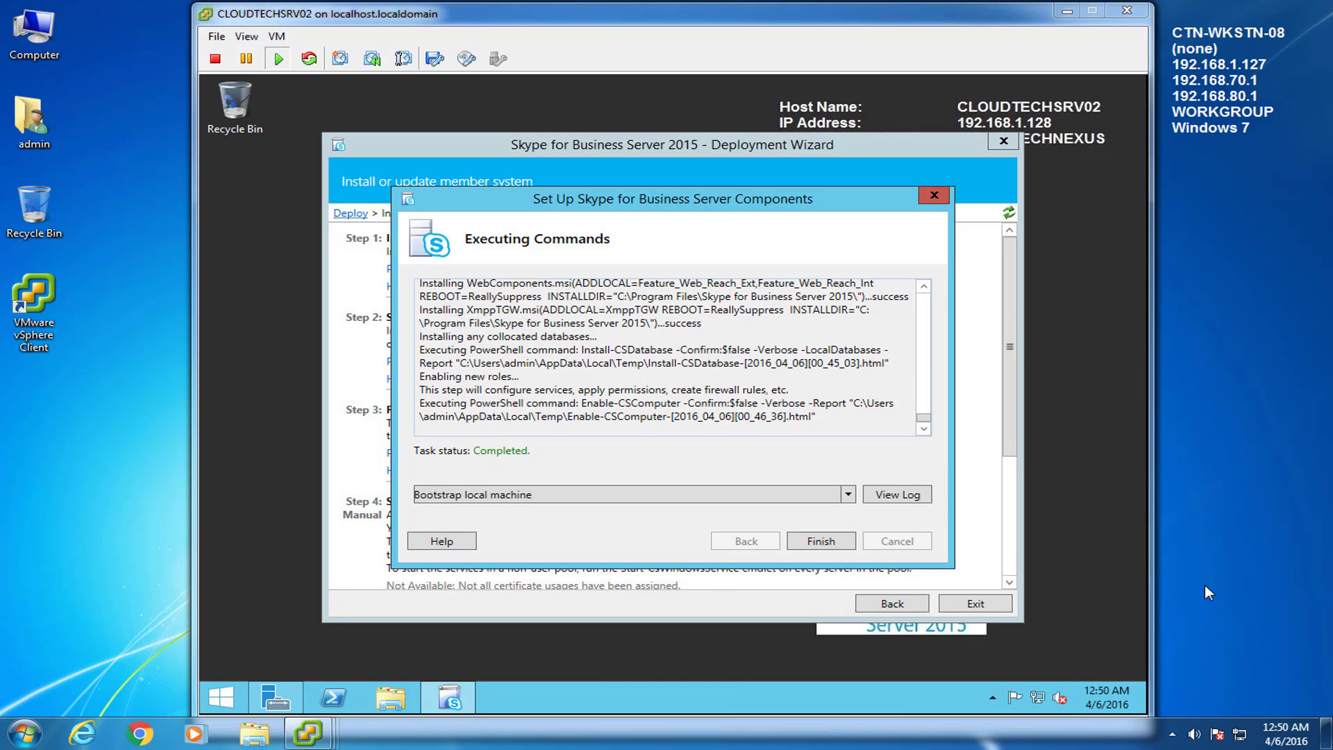
left_click(848, 546)
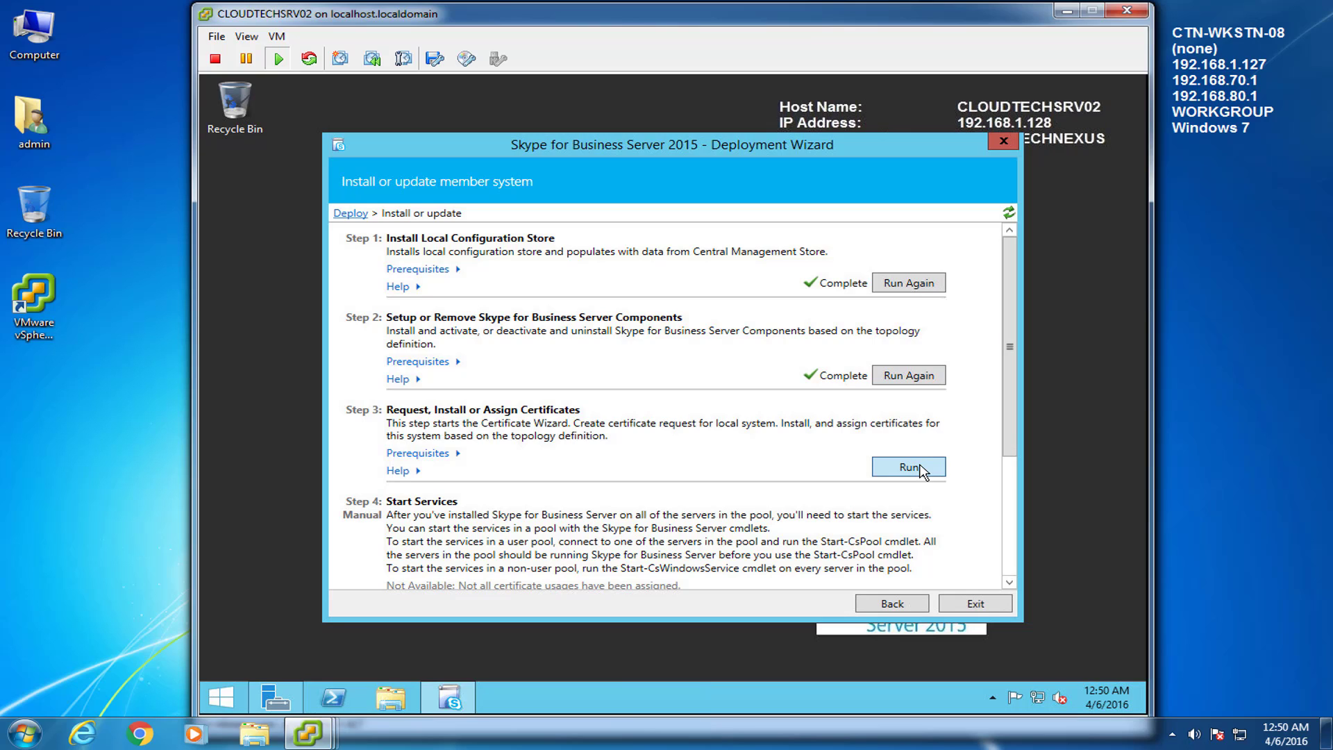
Step: Request a new default certificate from the CA in the certificate wizard
left_click(910, 468)
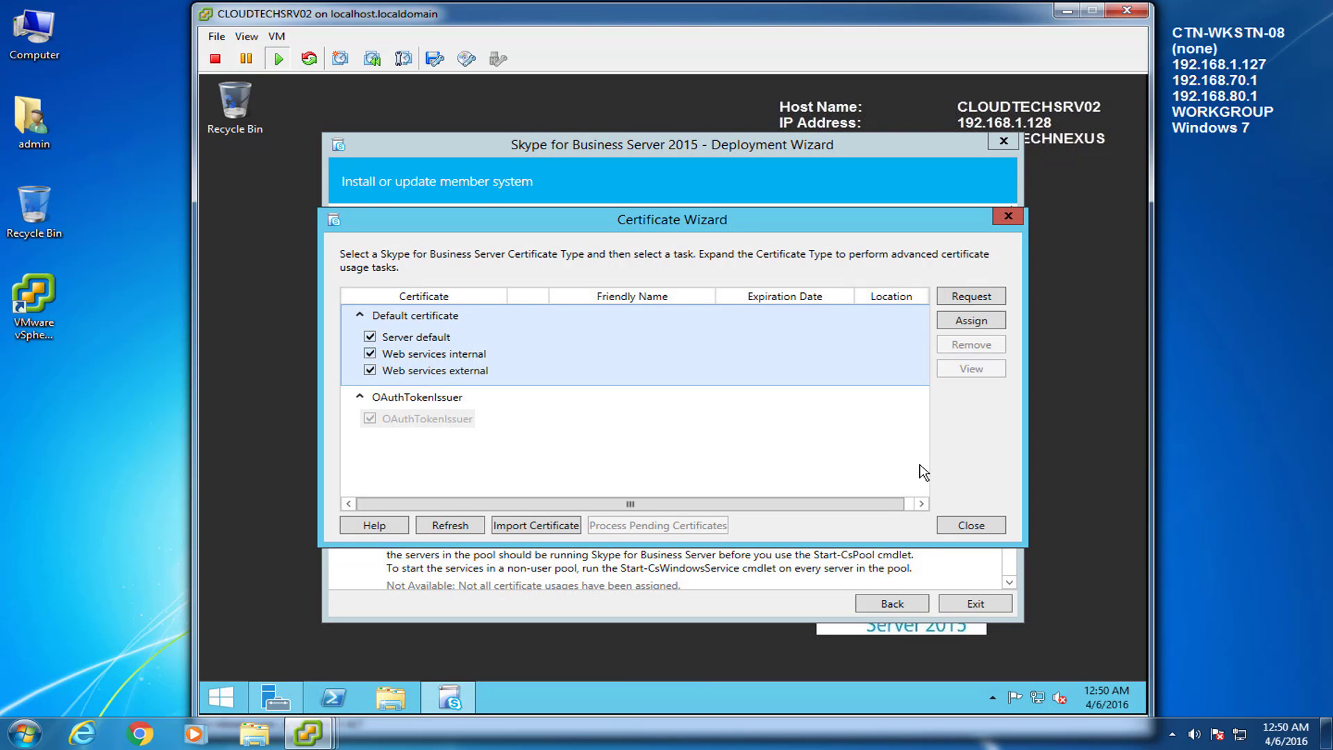
left_click(1220, 620)
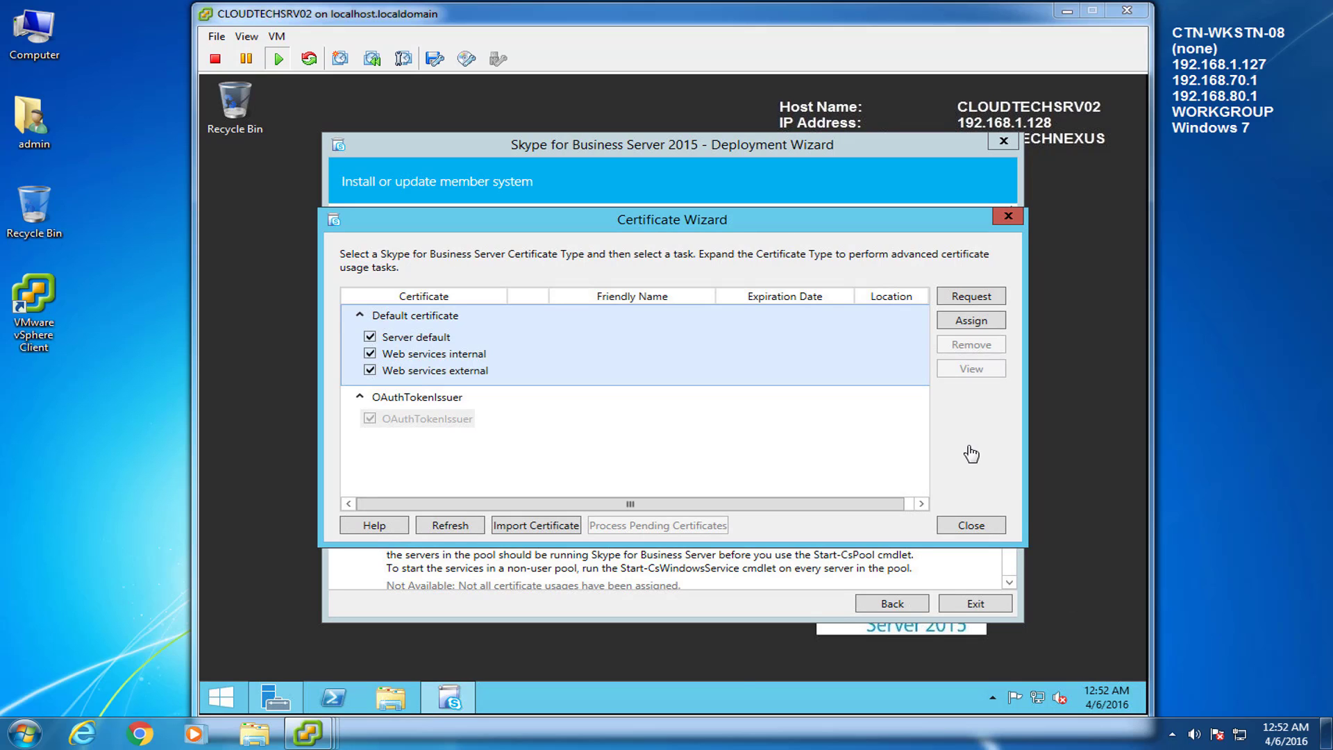
left_click(821, 420)
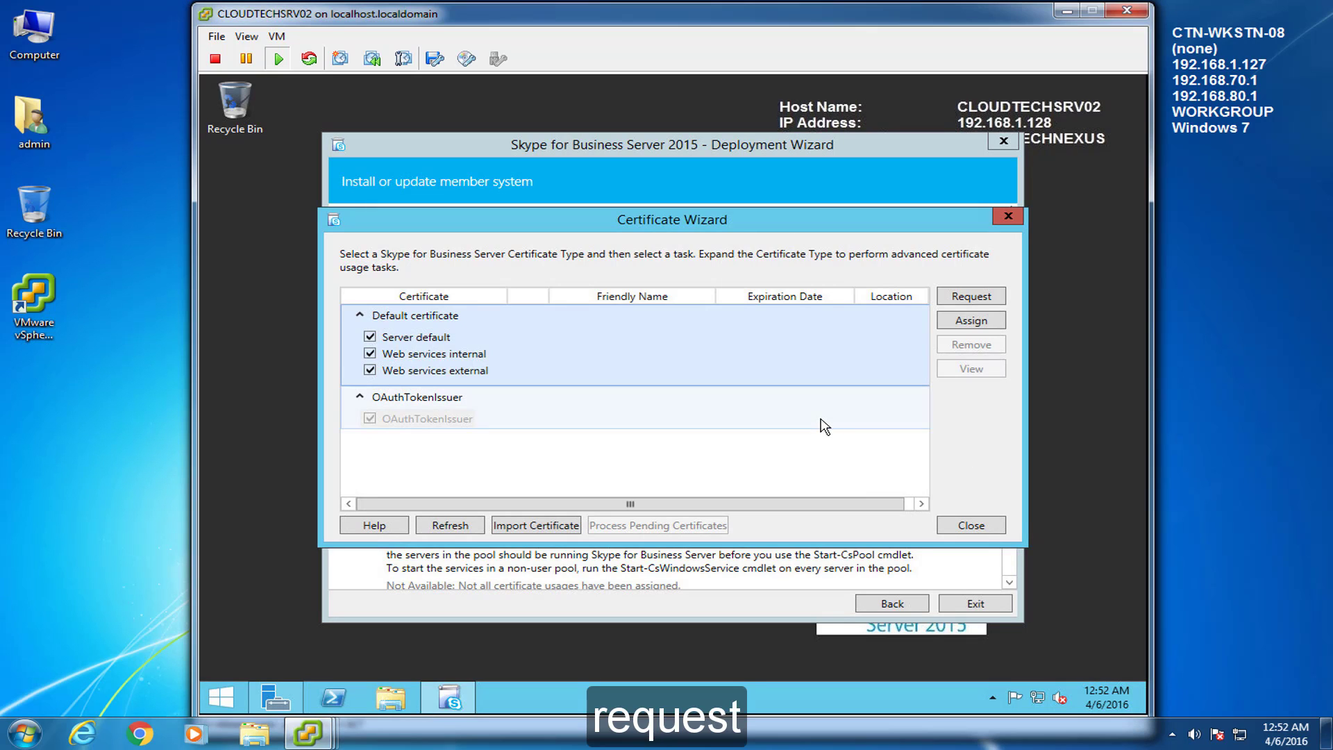
left_click(972, 297)
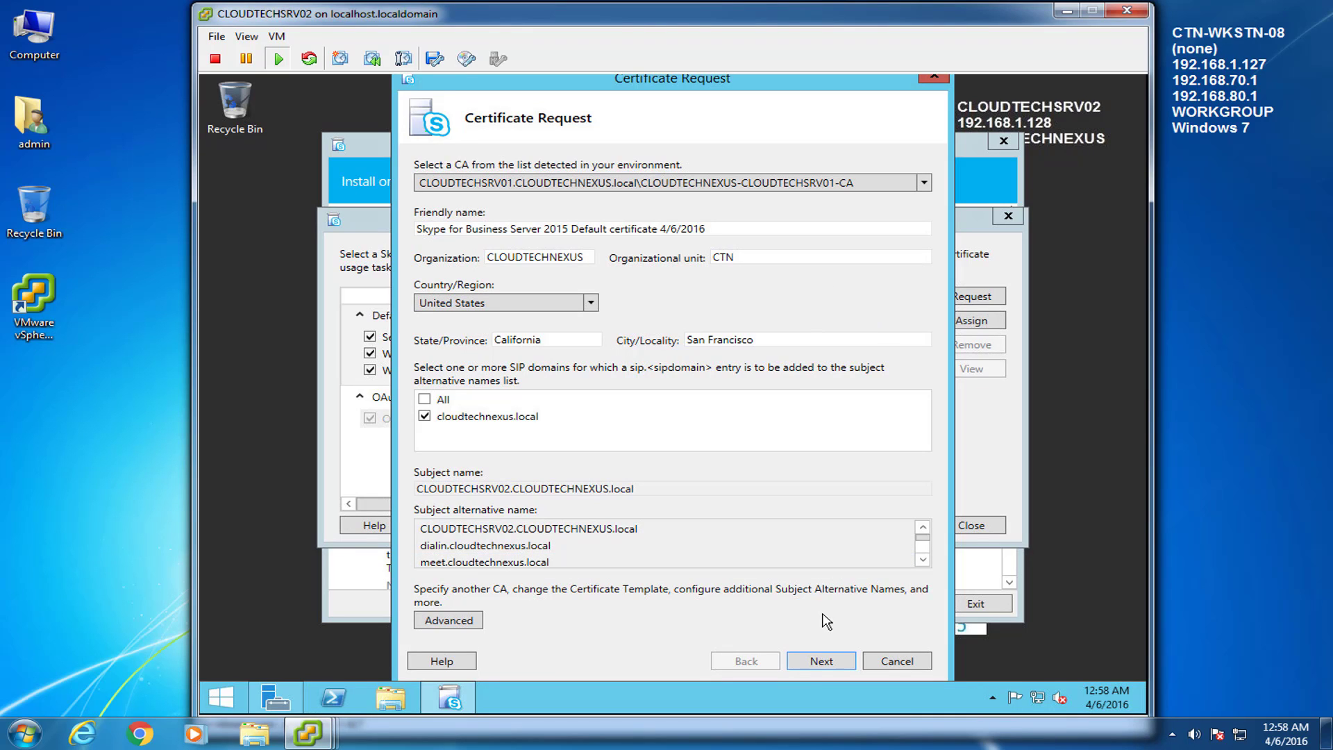
left_click(840, 665)
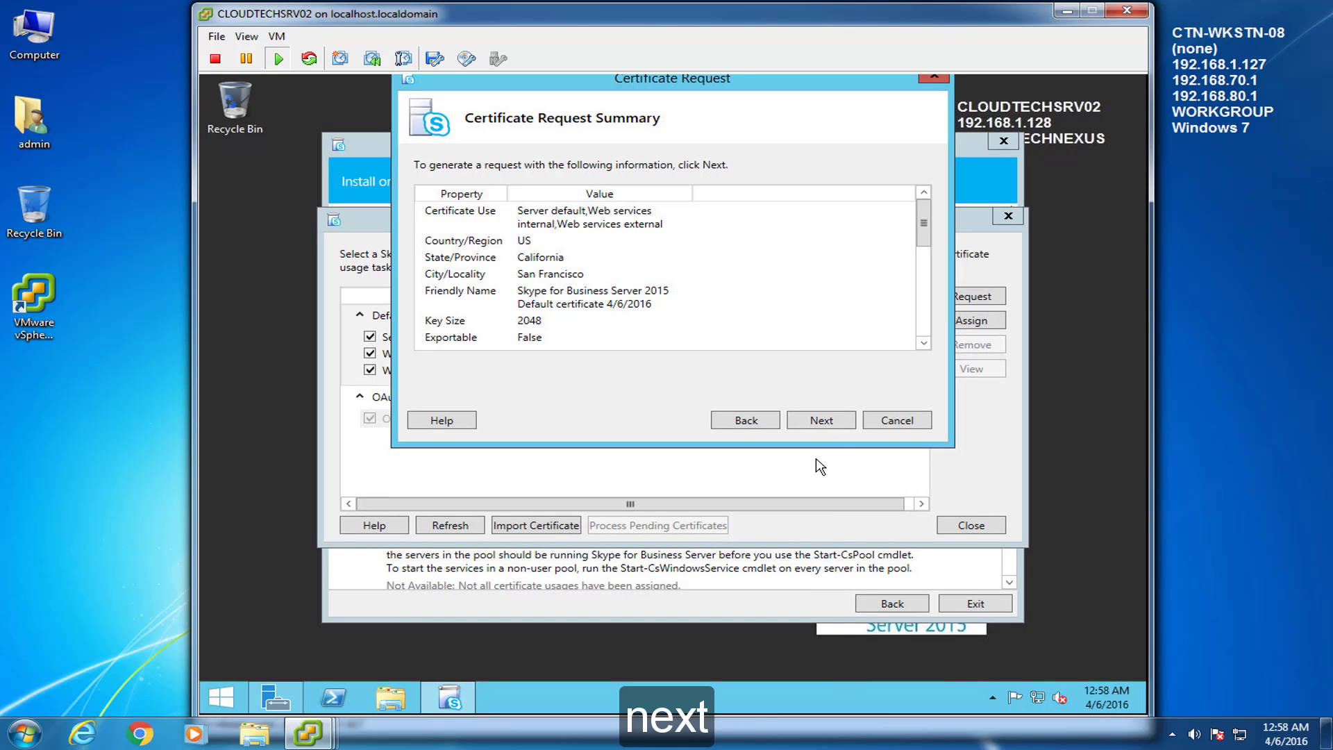
left_click(845, 422)
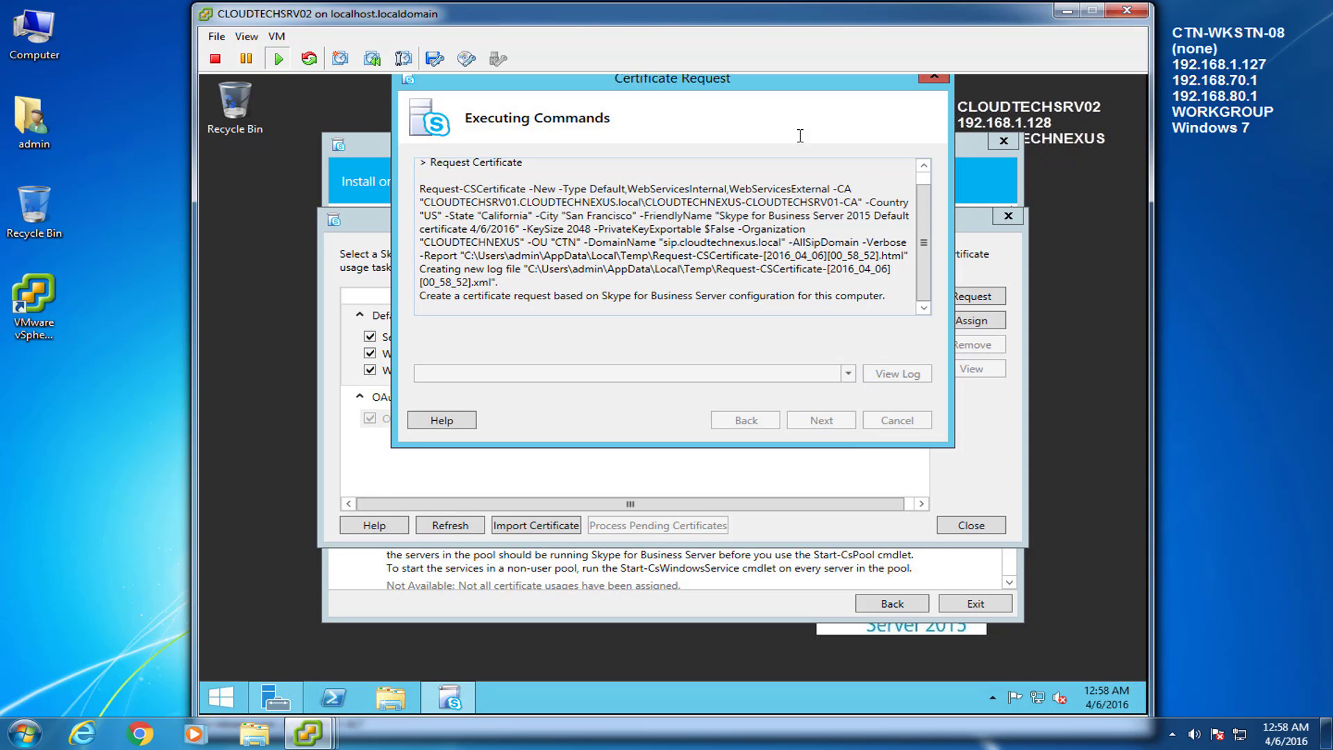
left_click_drag(728, 84, 716, 155)
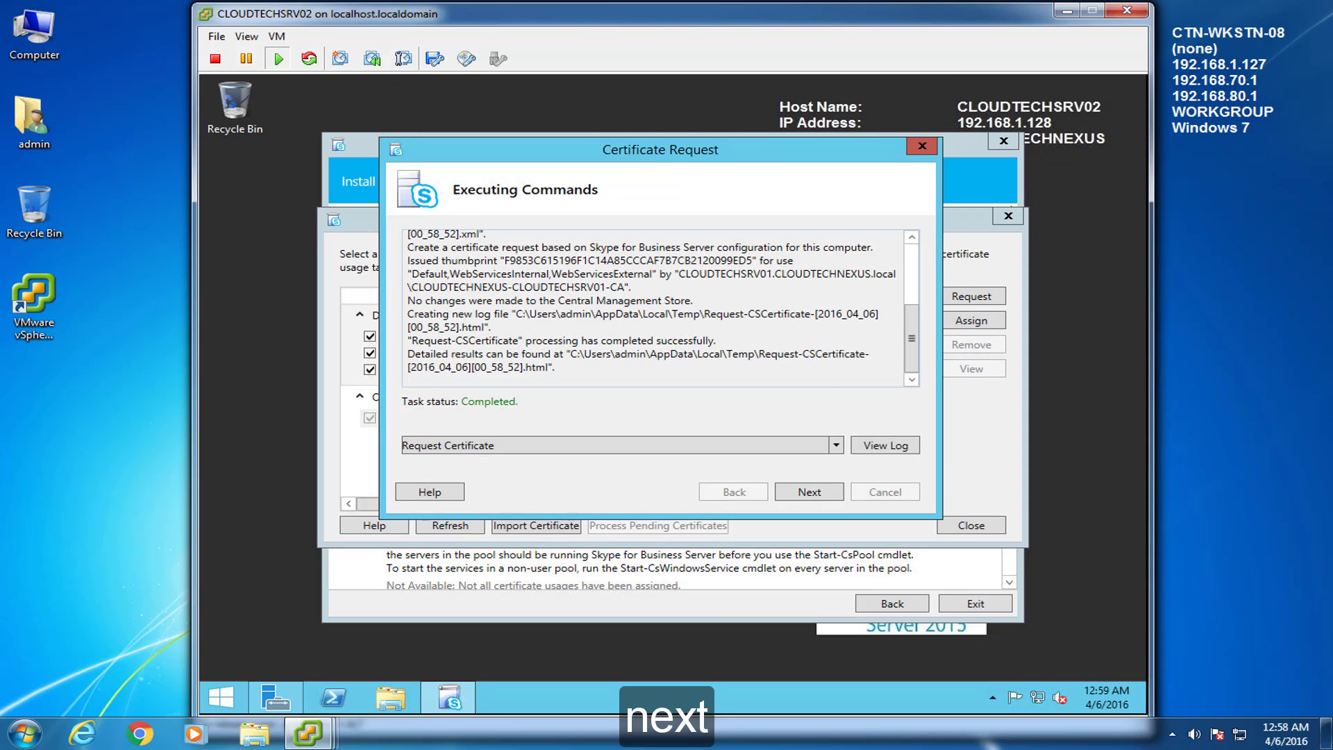
left_click(813, 492)
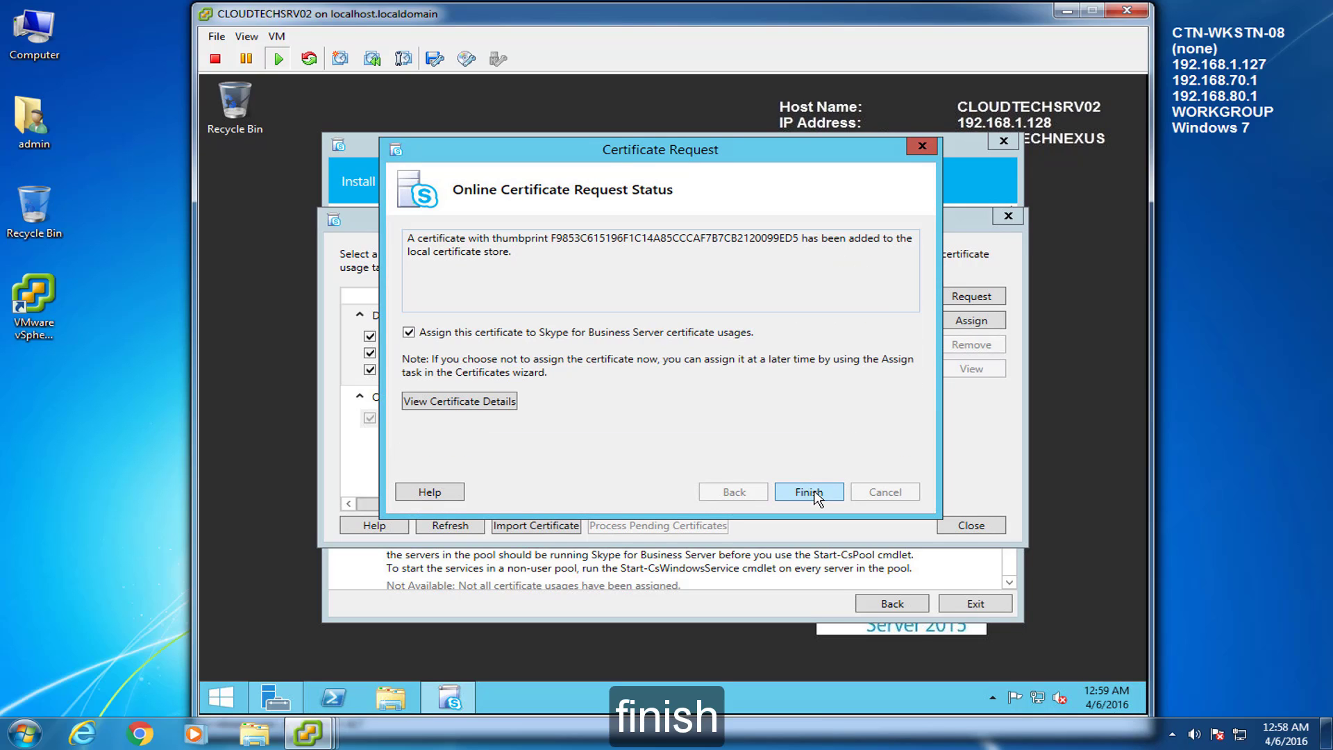
Step: Assign the issued default certificate to Server default and both Web services usages
left_click(811, 493)
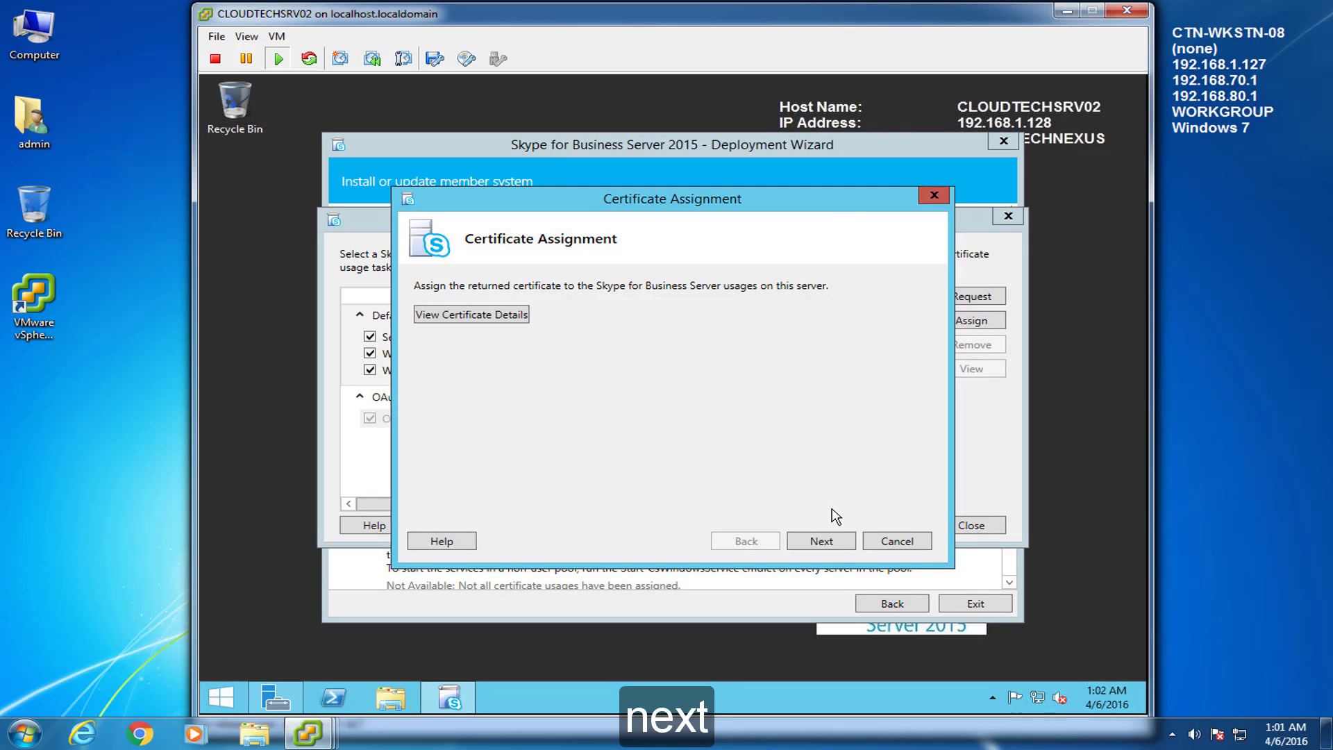
left_click(822, 541)
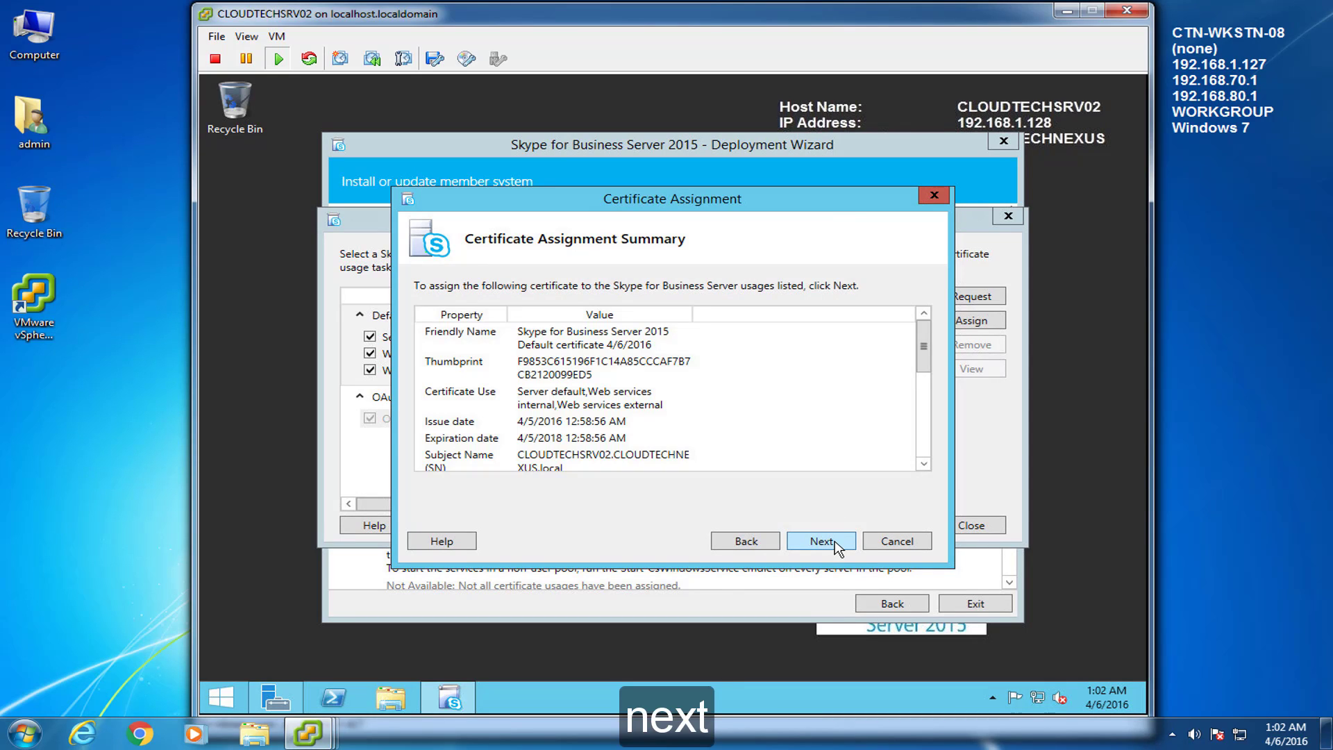
left_click(821, 541)
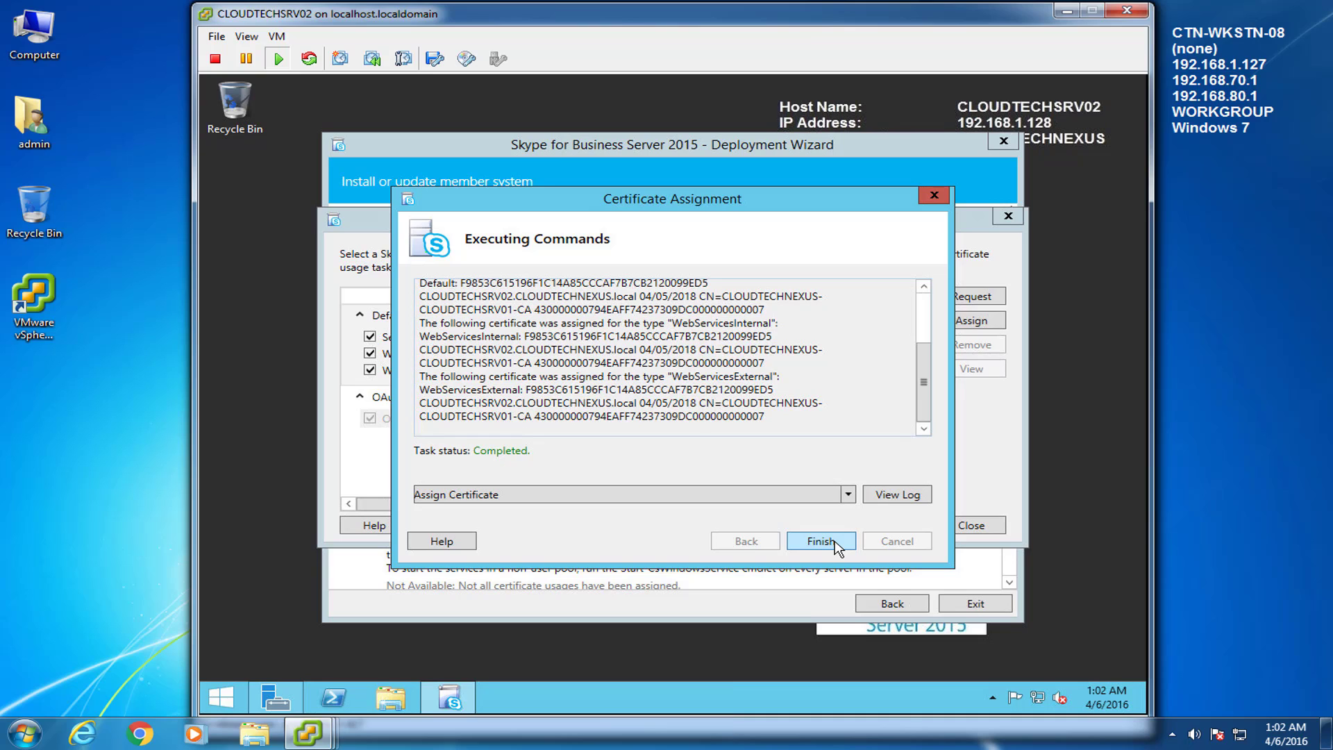
left_click(835, 543)
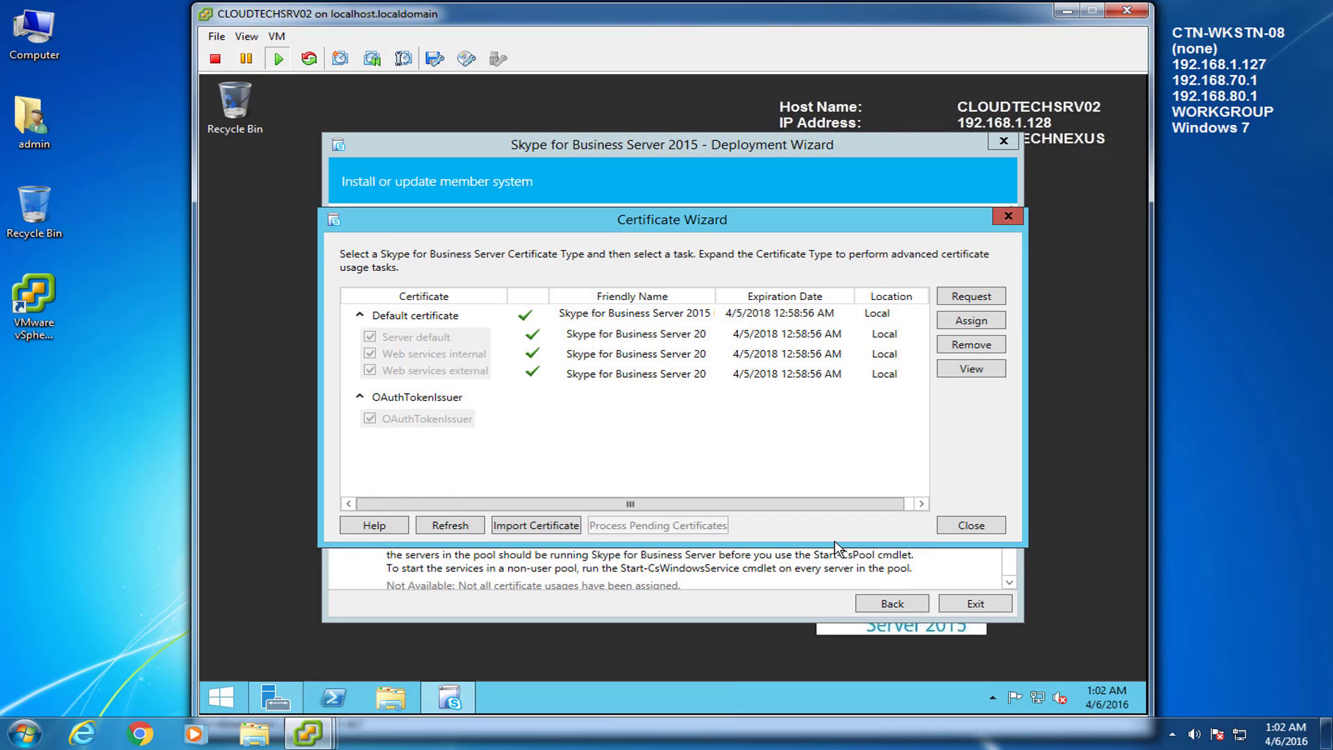
Step: Request a new OAuthTokenIssuer certificate from the CA
left_click(459, 419)
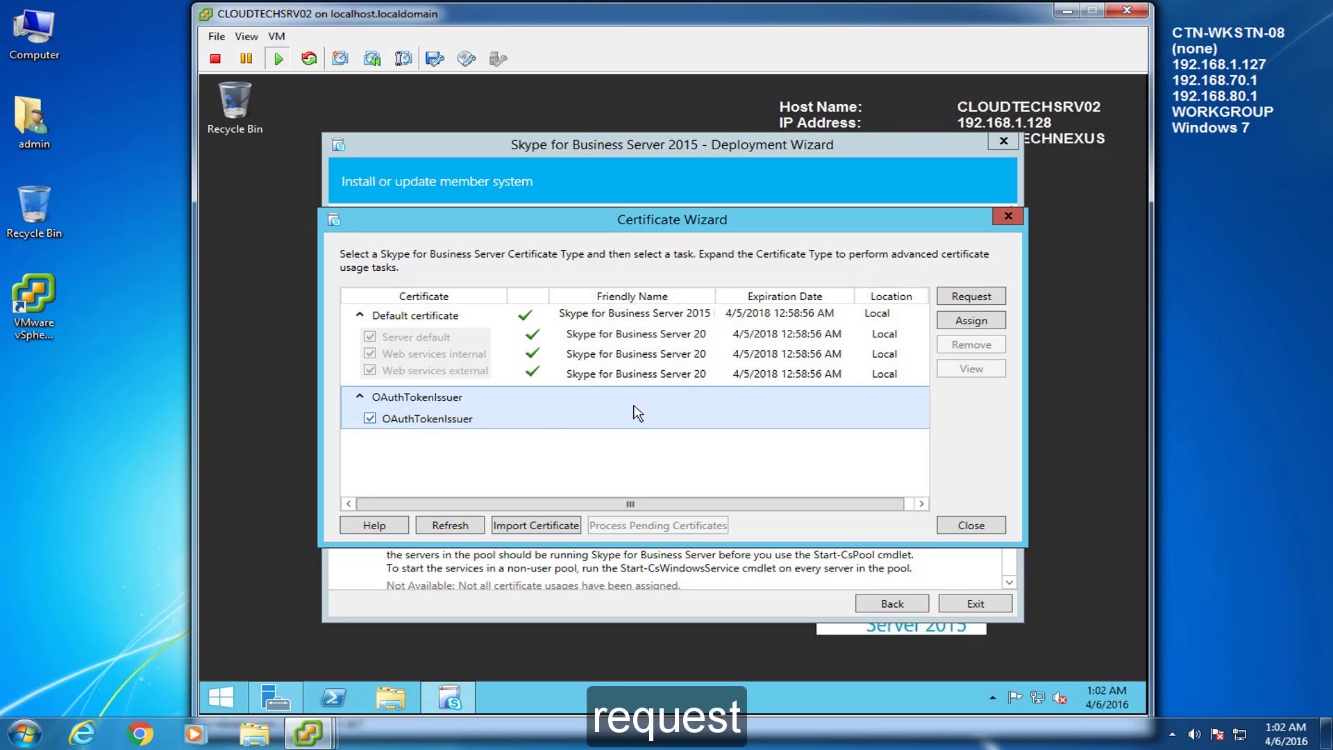
left_click(976, 298)
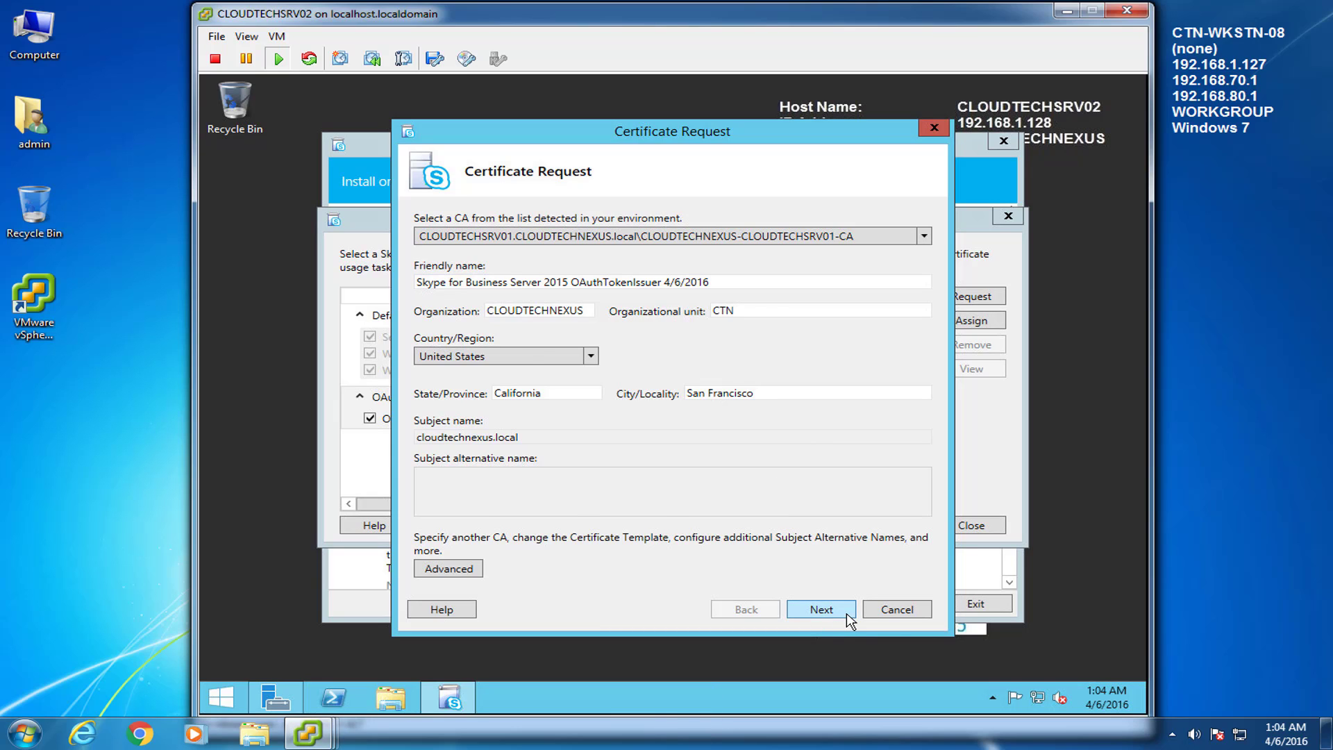
left_click(821, 609)
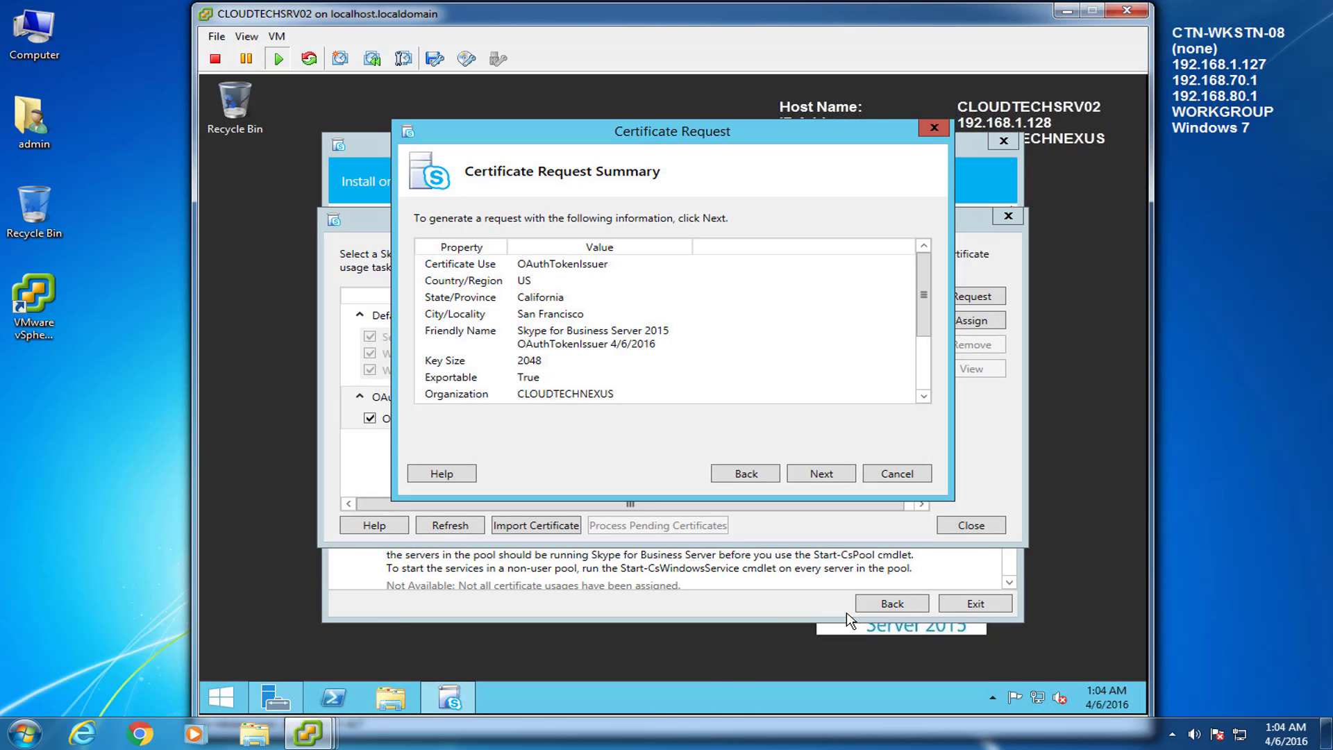
left_click(843, 476)
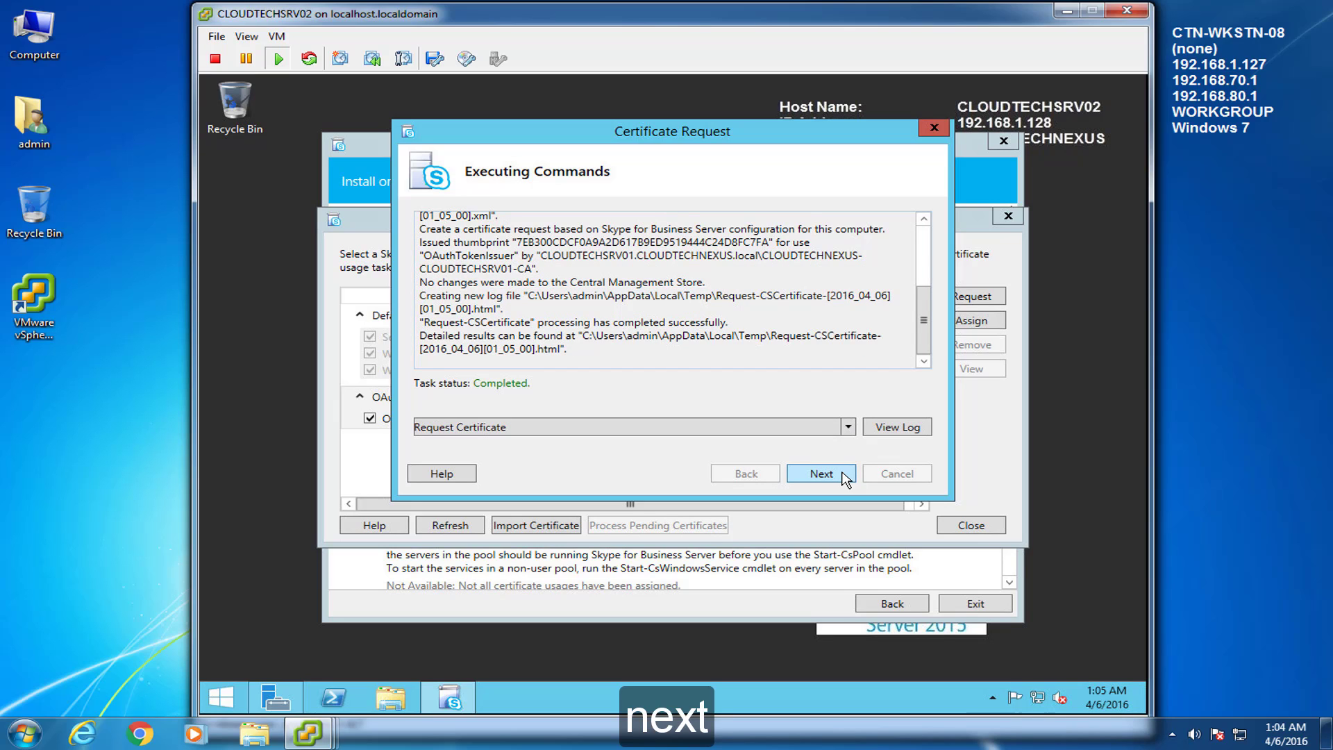
left_click(843, 476)
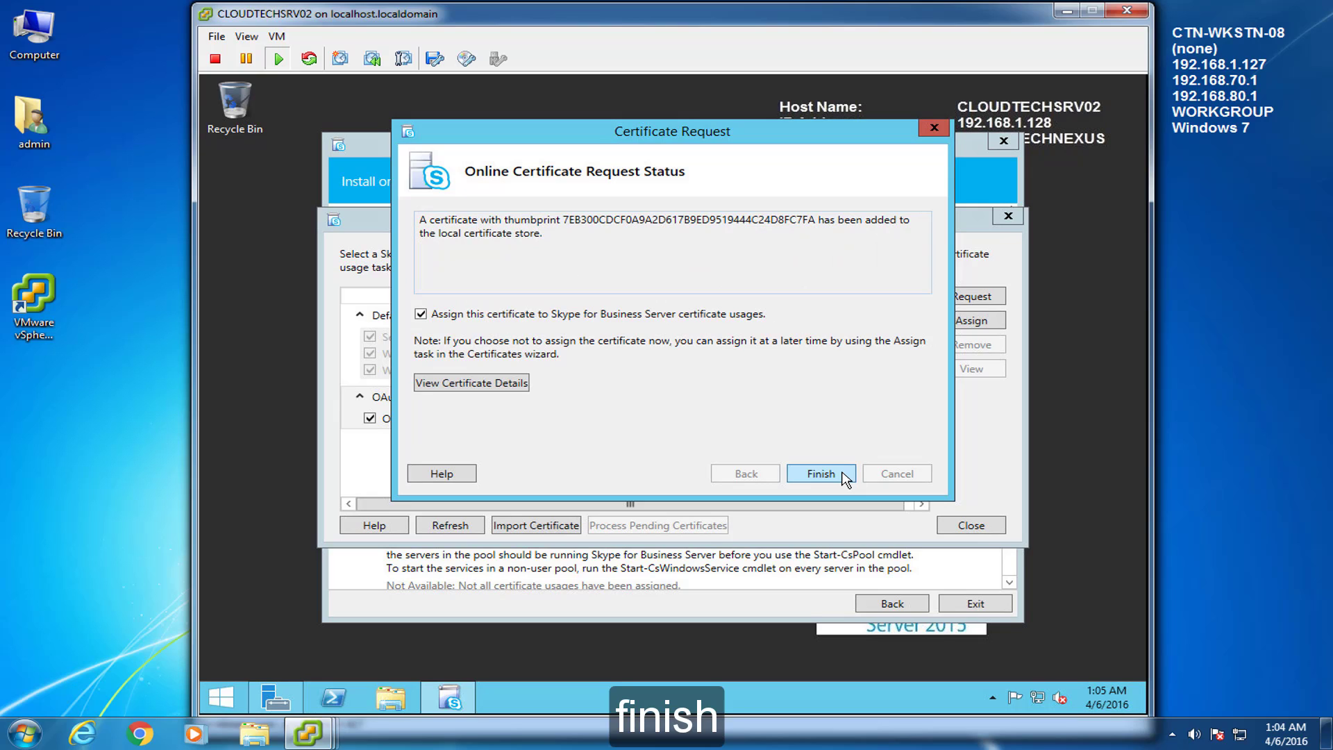
Step: Assign the OAuthTokenIssuer certificate globally, expiring 4/5/2018
left_click(842, 476)
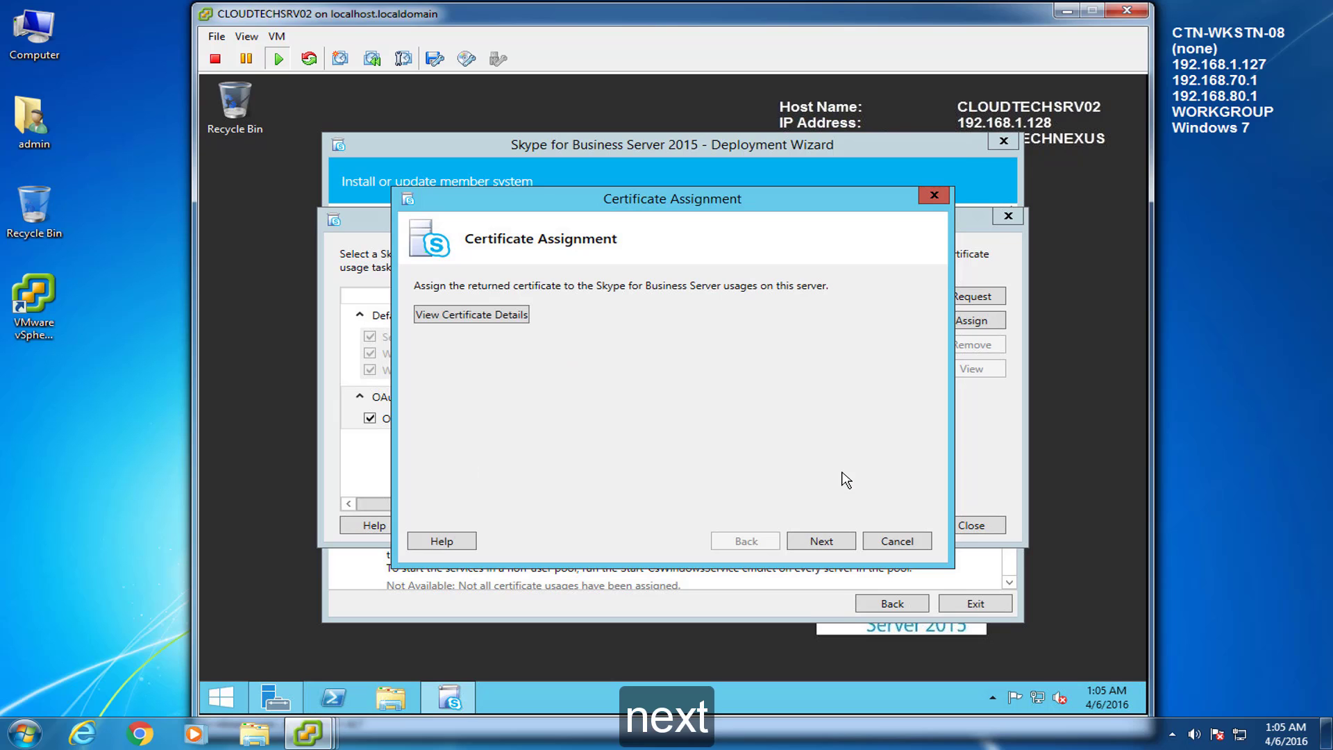
left_click(843, 543)
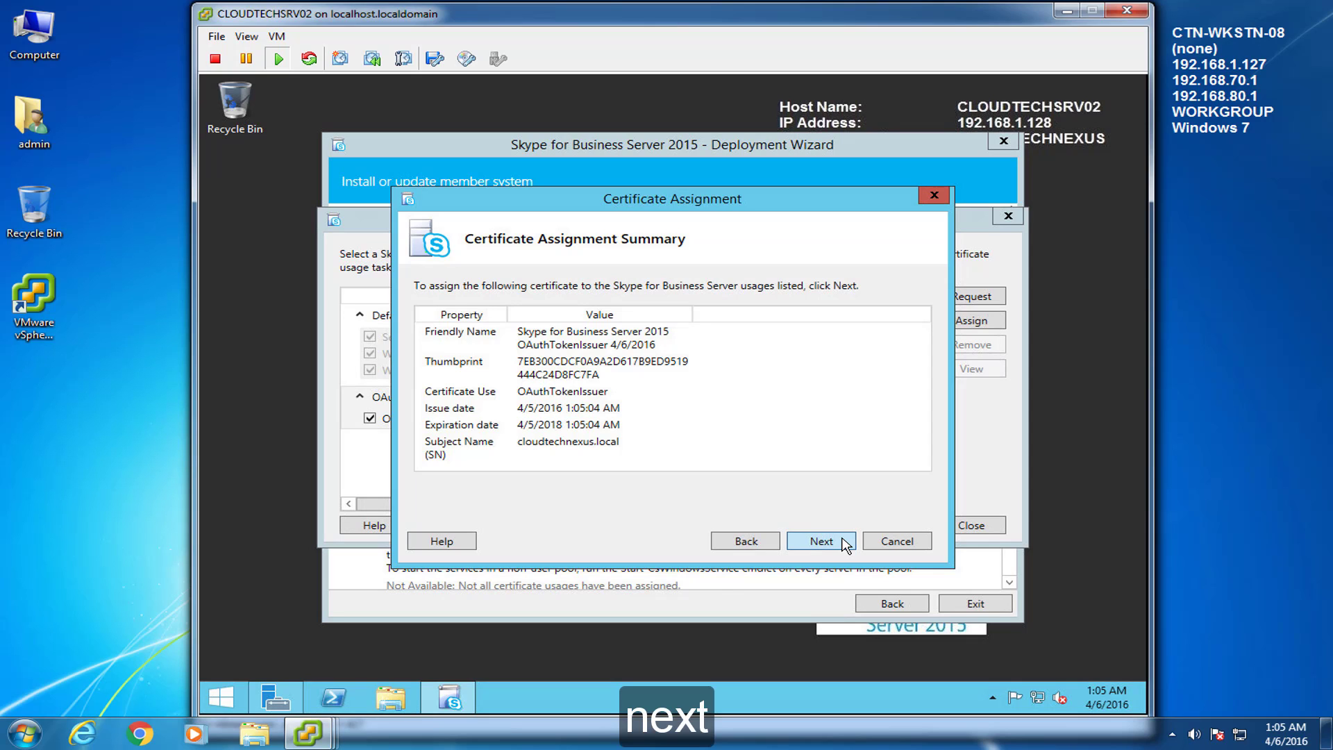
left_click(821, 541)
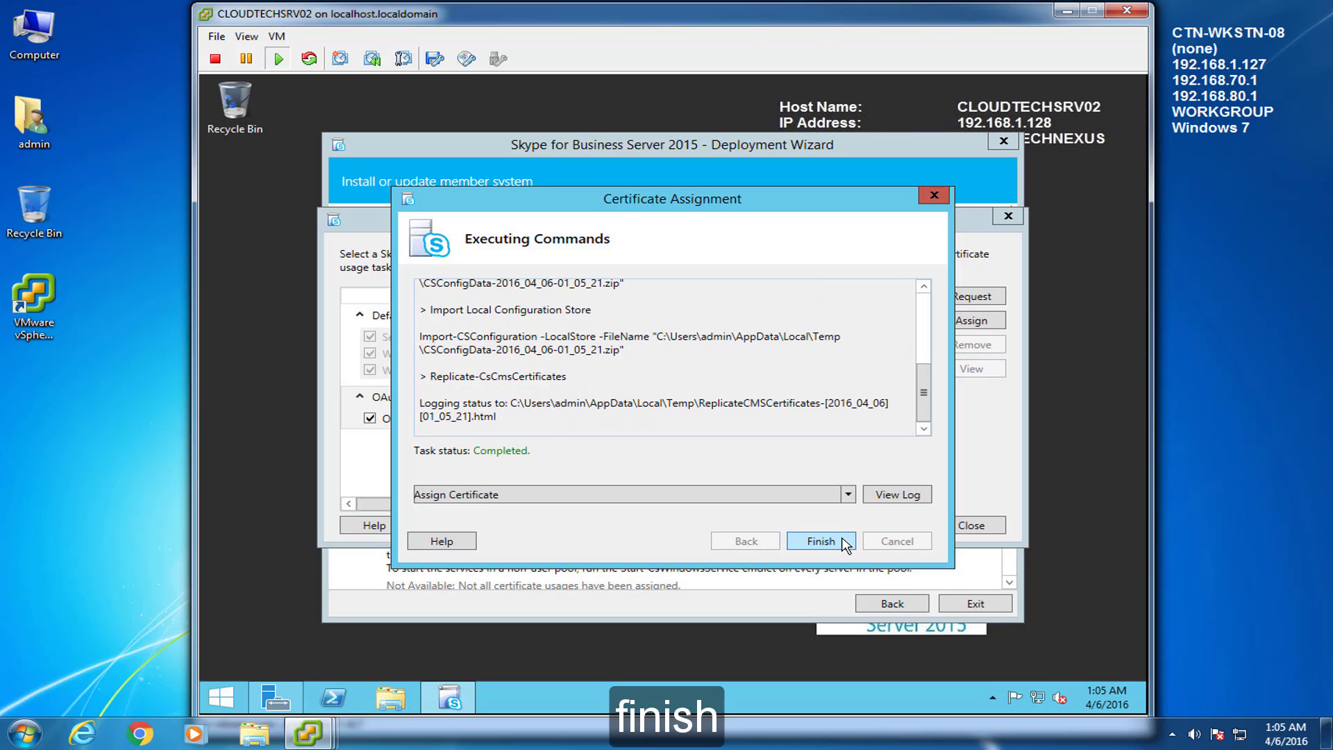
left_click(842, 541)
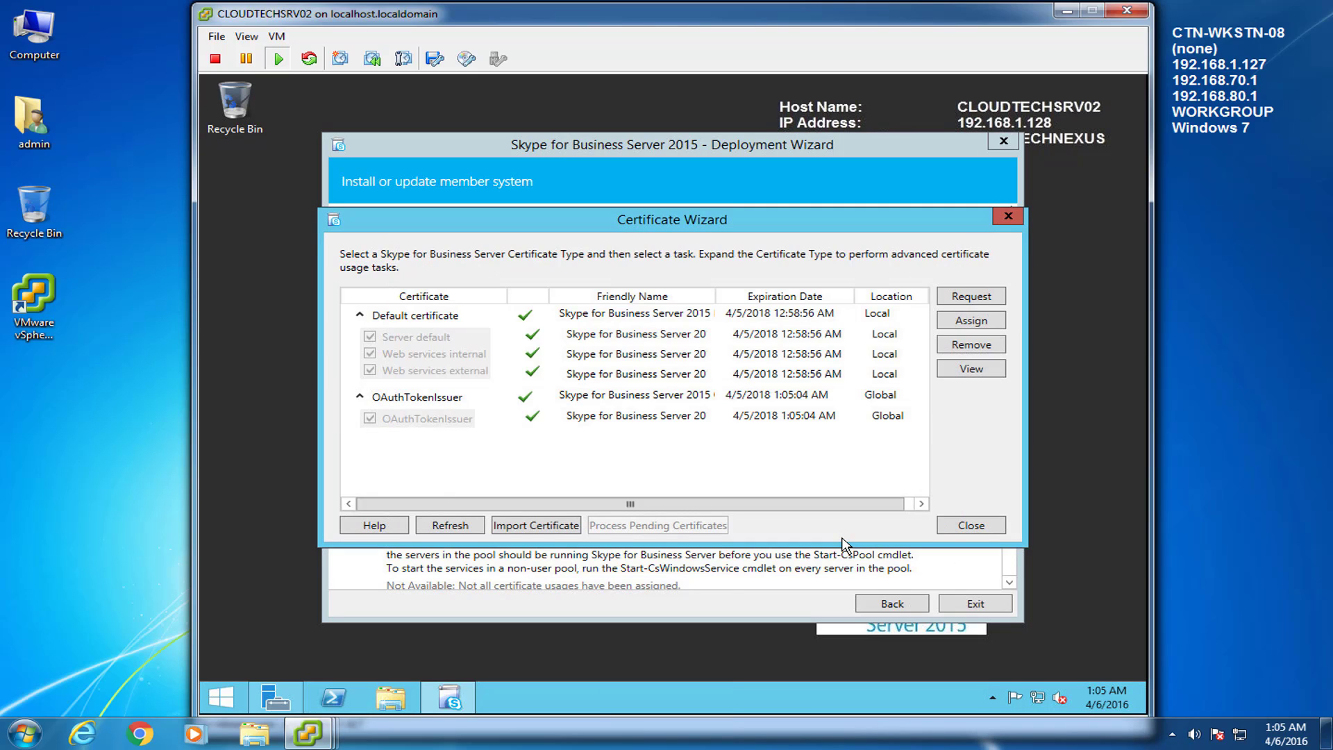
left_click(1211, 596)
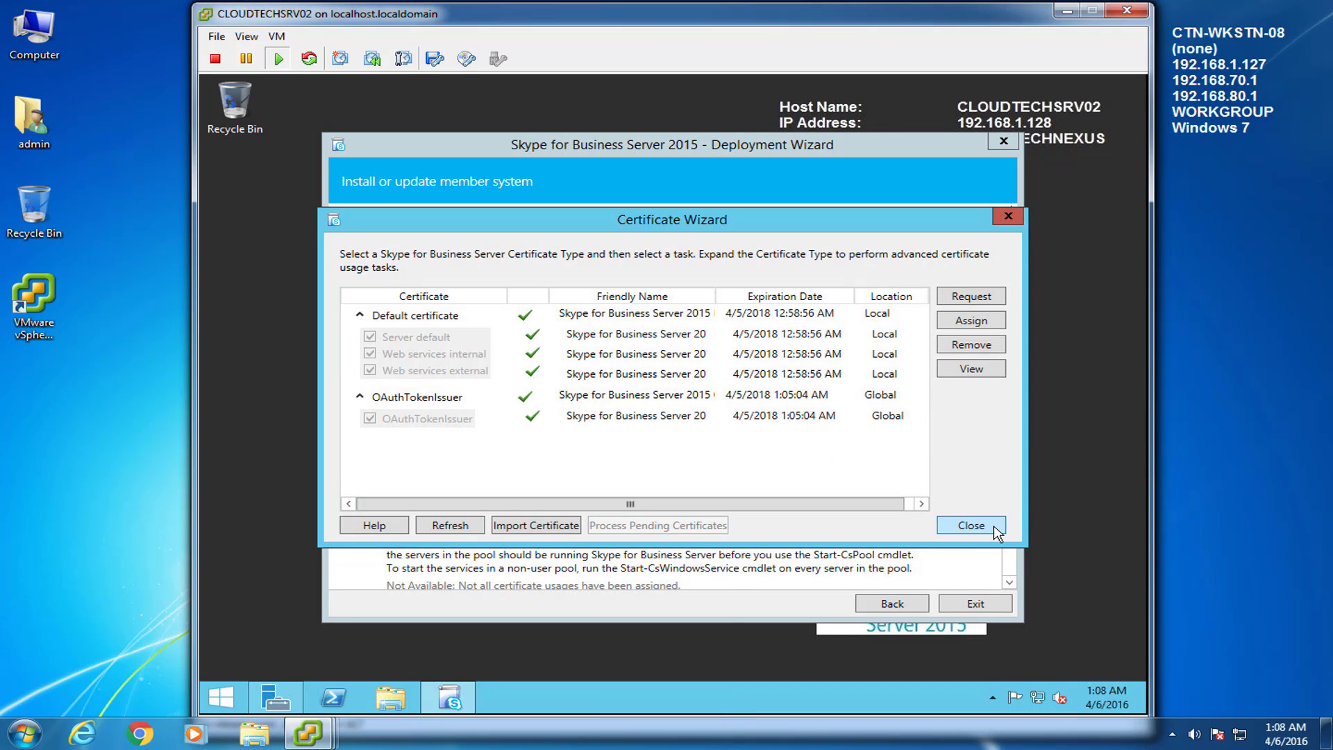
Step: Close the Certificate Wizard and return to the Deployment Wizard's install steps
left_click(971, 525)
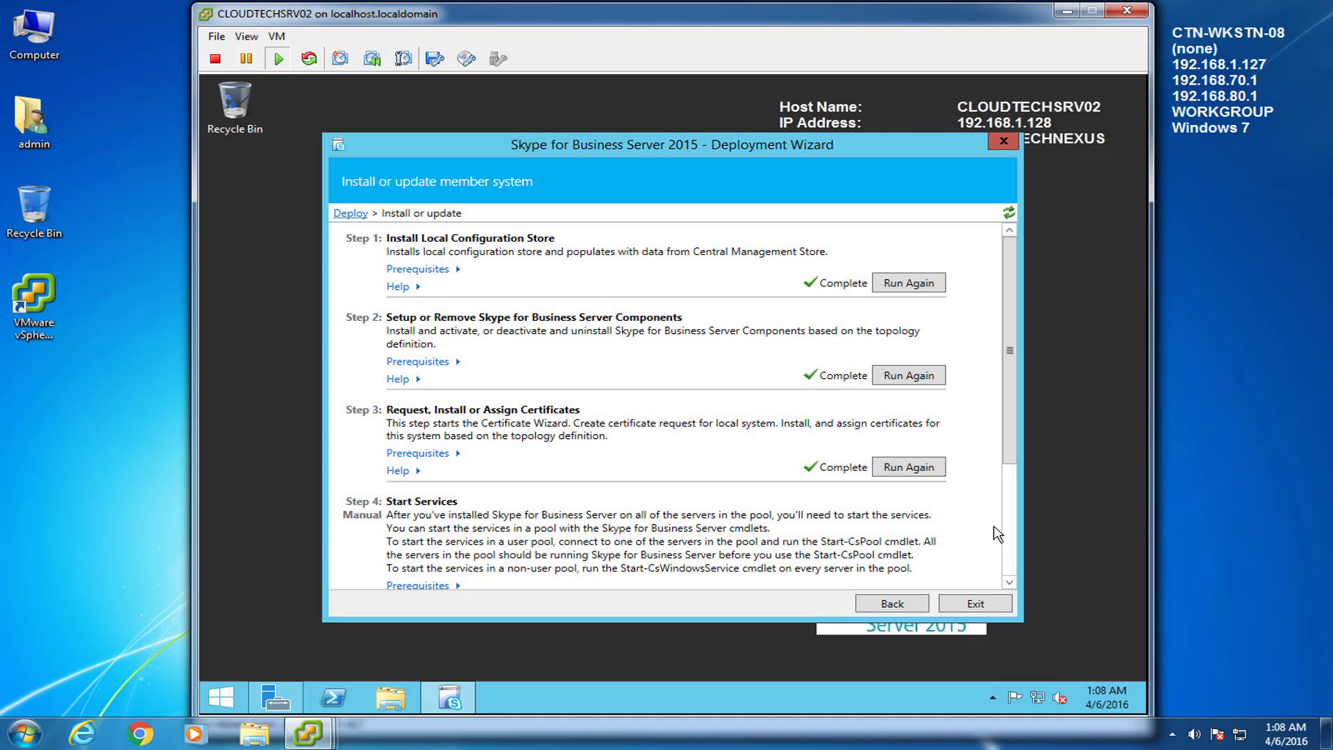
left_click(1014, 488)
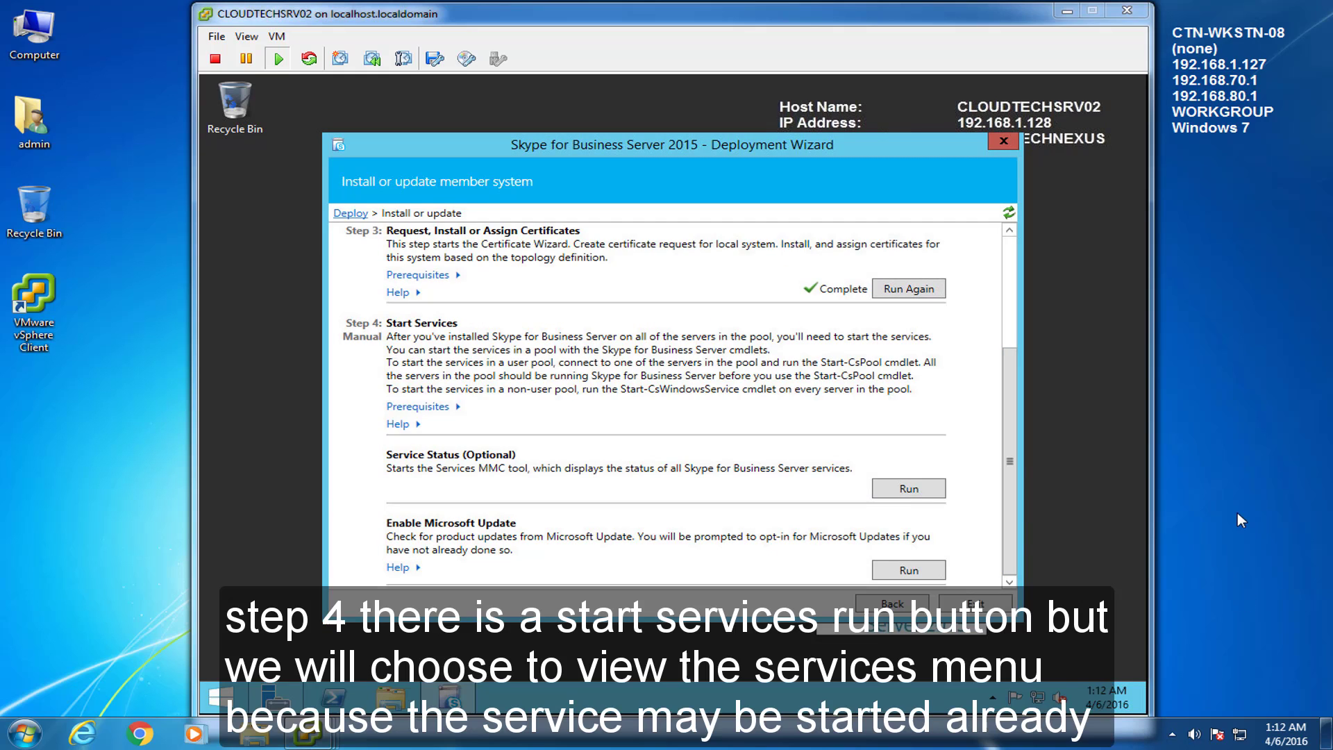
left_click(719, 432)
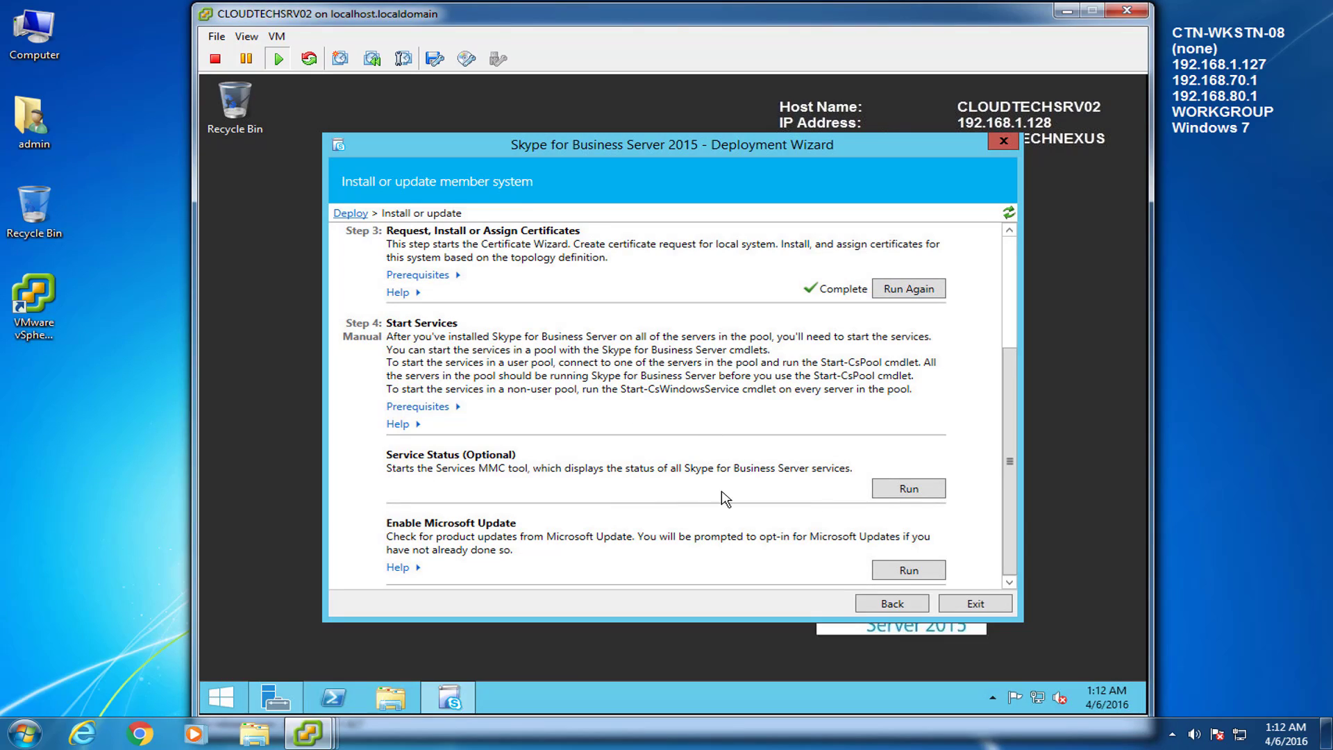
left_click(216, 701)
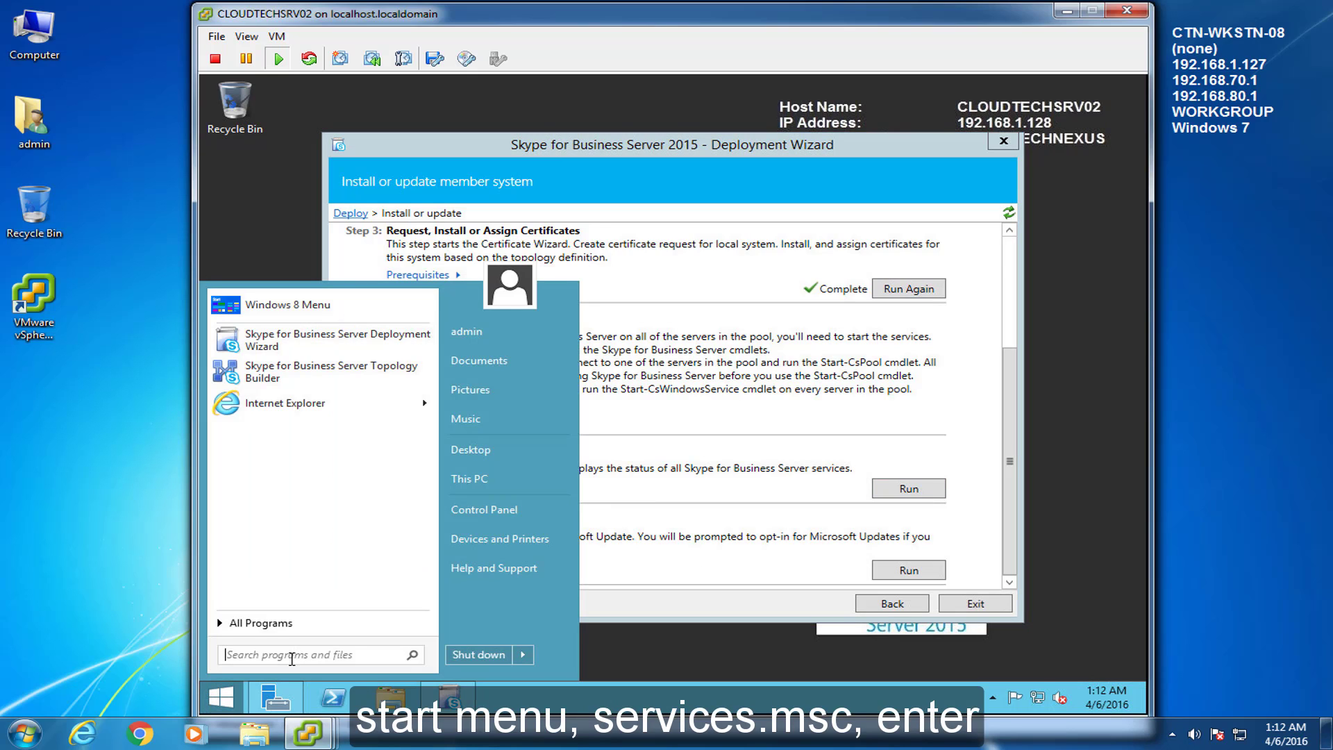
type("services.msc")
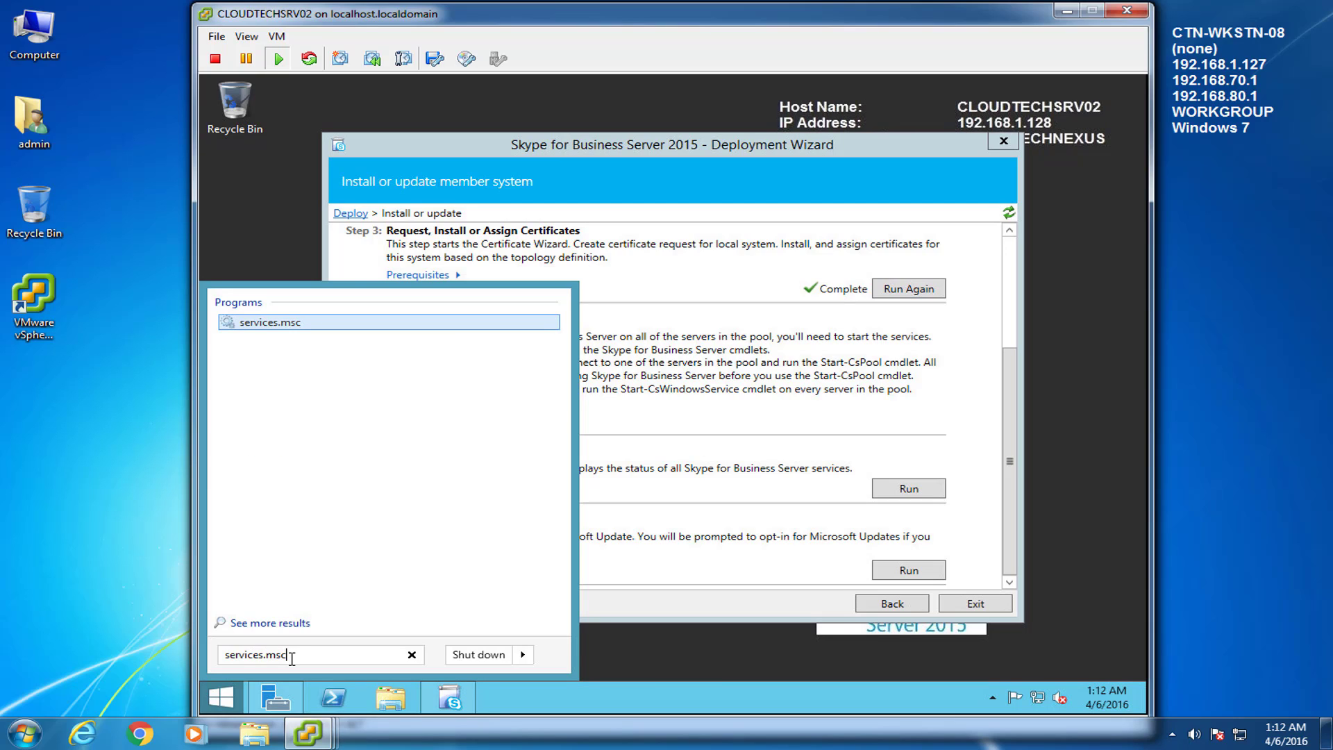
key("Return")
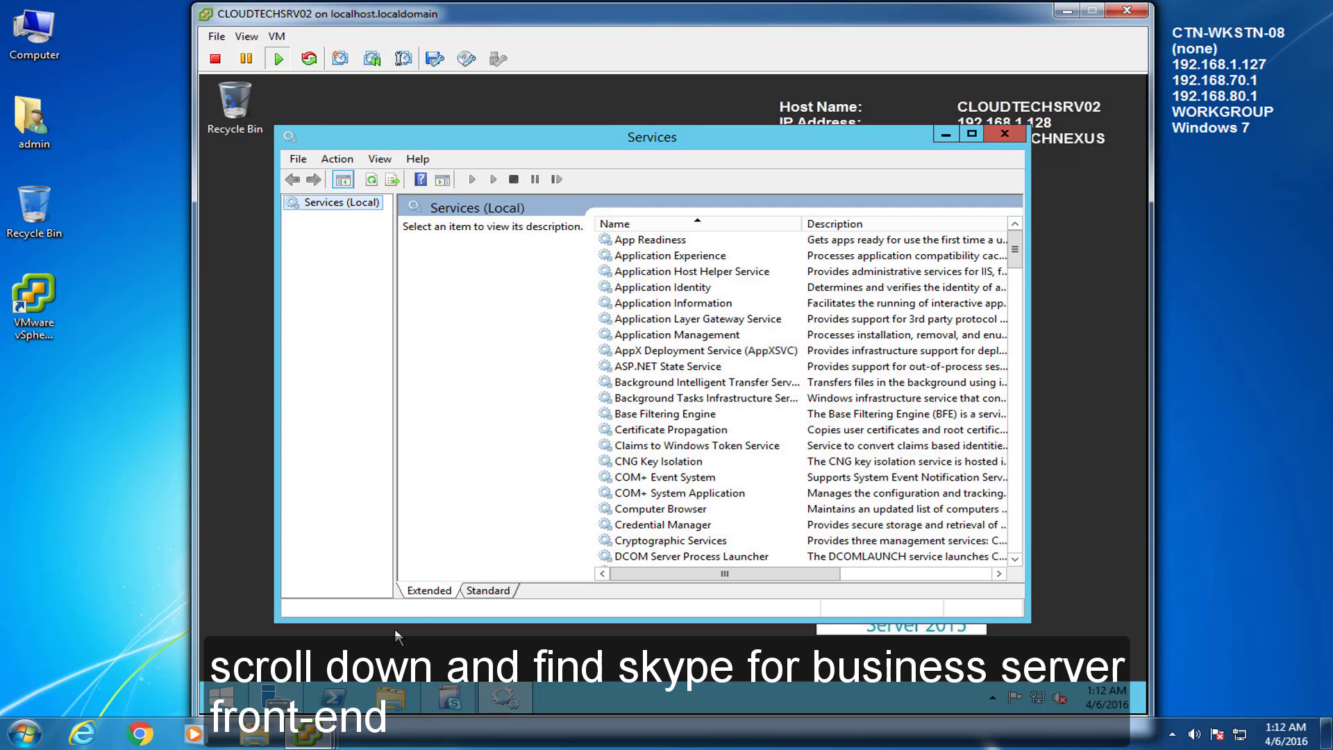
left_click(662, 463)
key("s")
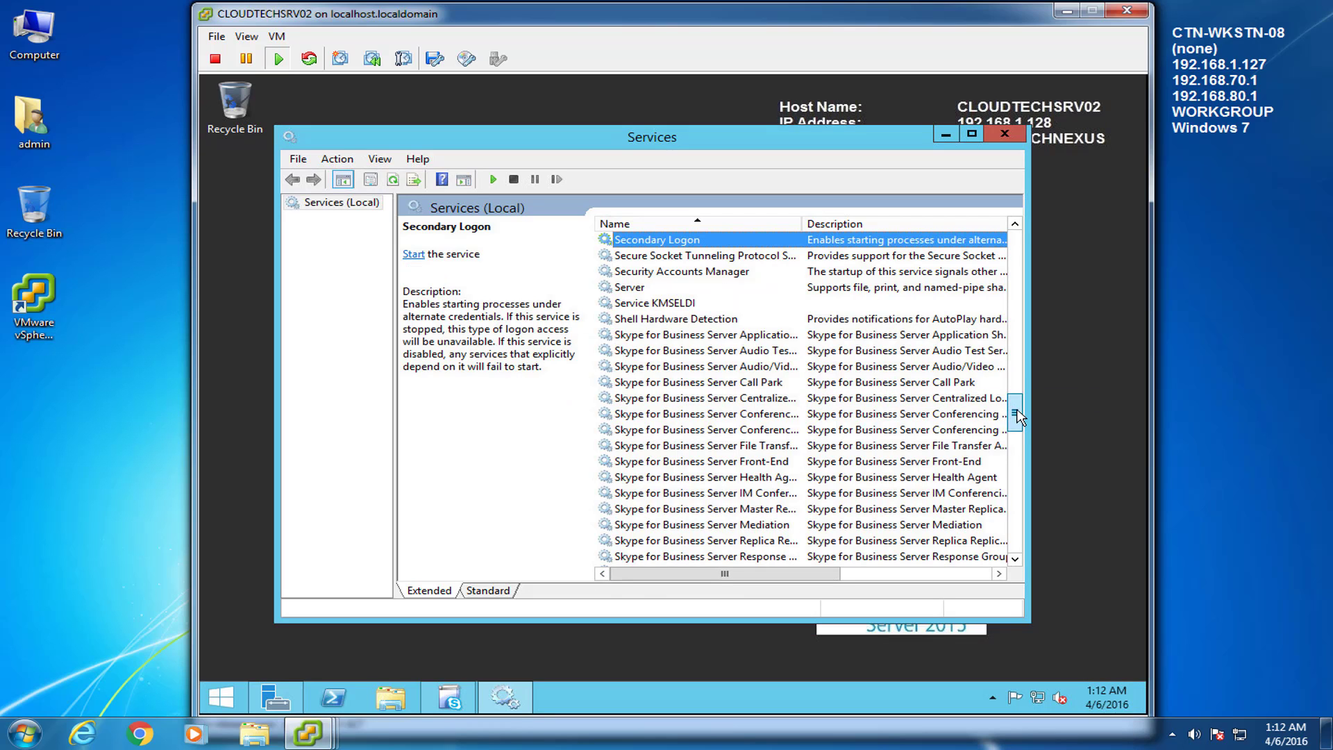
scroll(1015, 414, "down", 2)
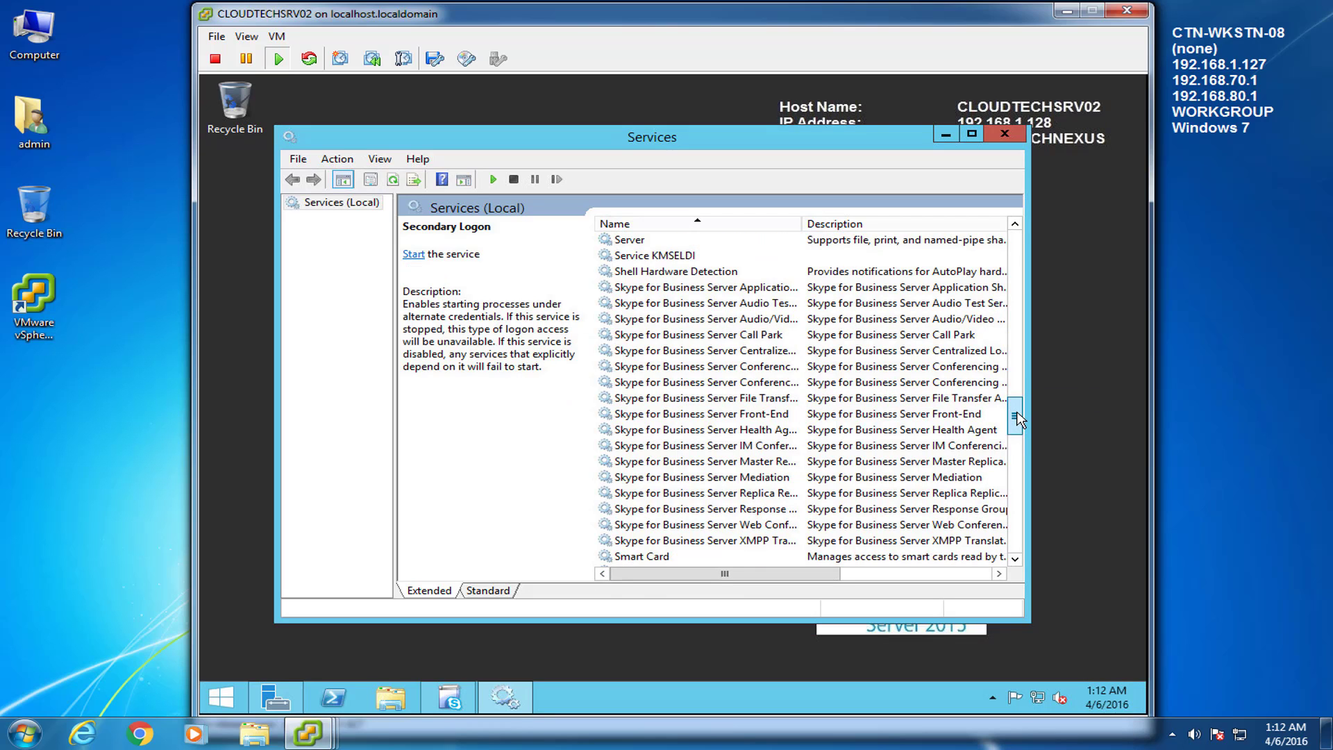
left_click(466, 592)
left_click_drag(607, 203, 708, 202)
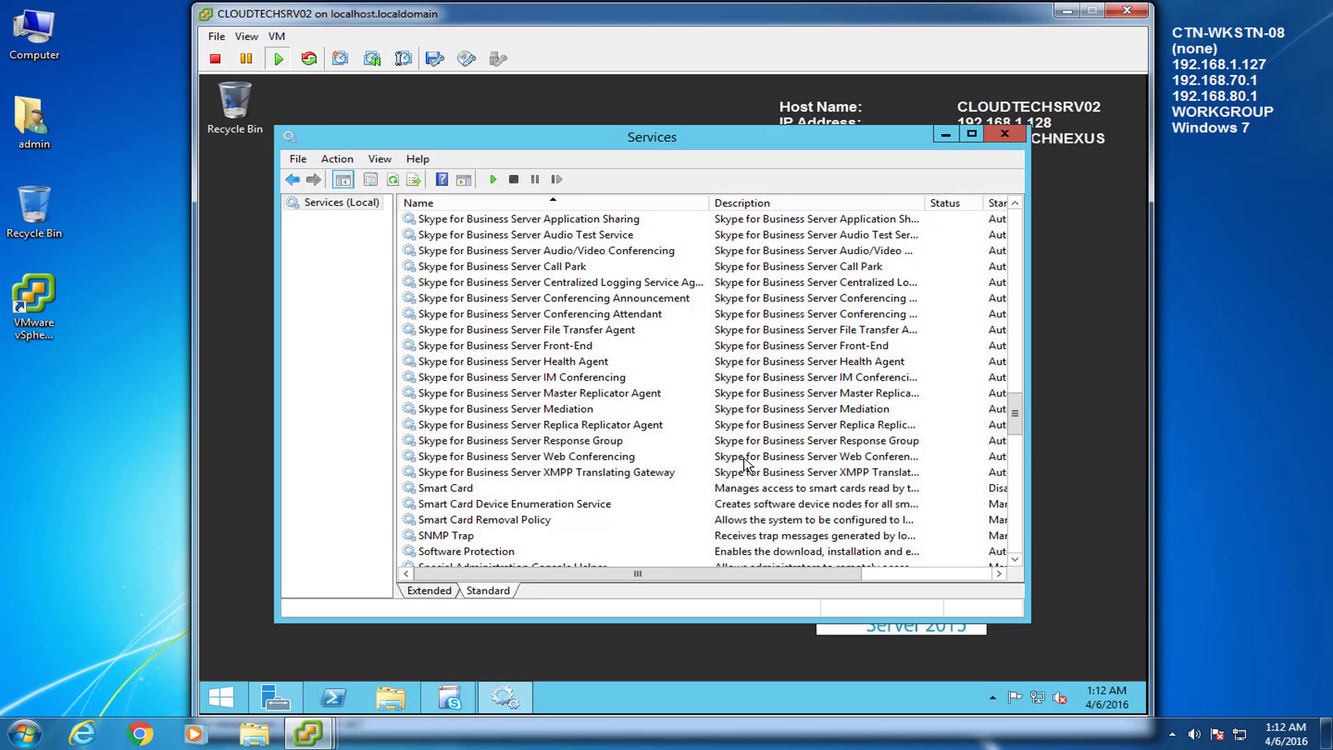
left_click_drag(830, 573, 934, 580)
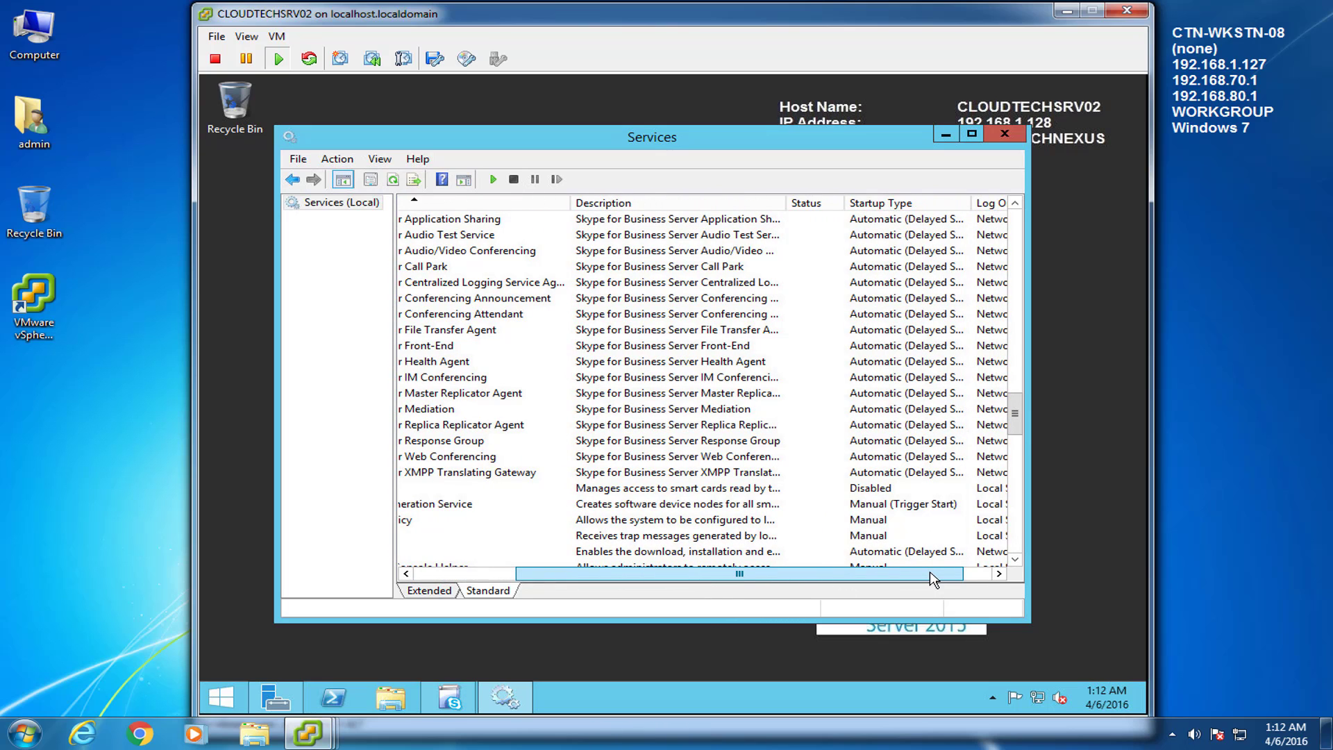
left_click_drag(973, 203, 998, 203)
left_click_drag(796, 573, 661, 582)
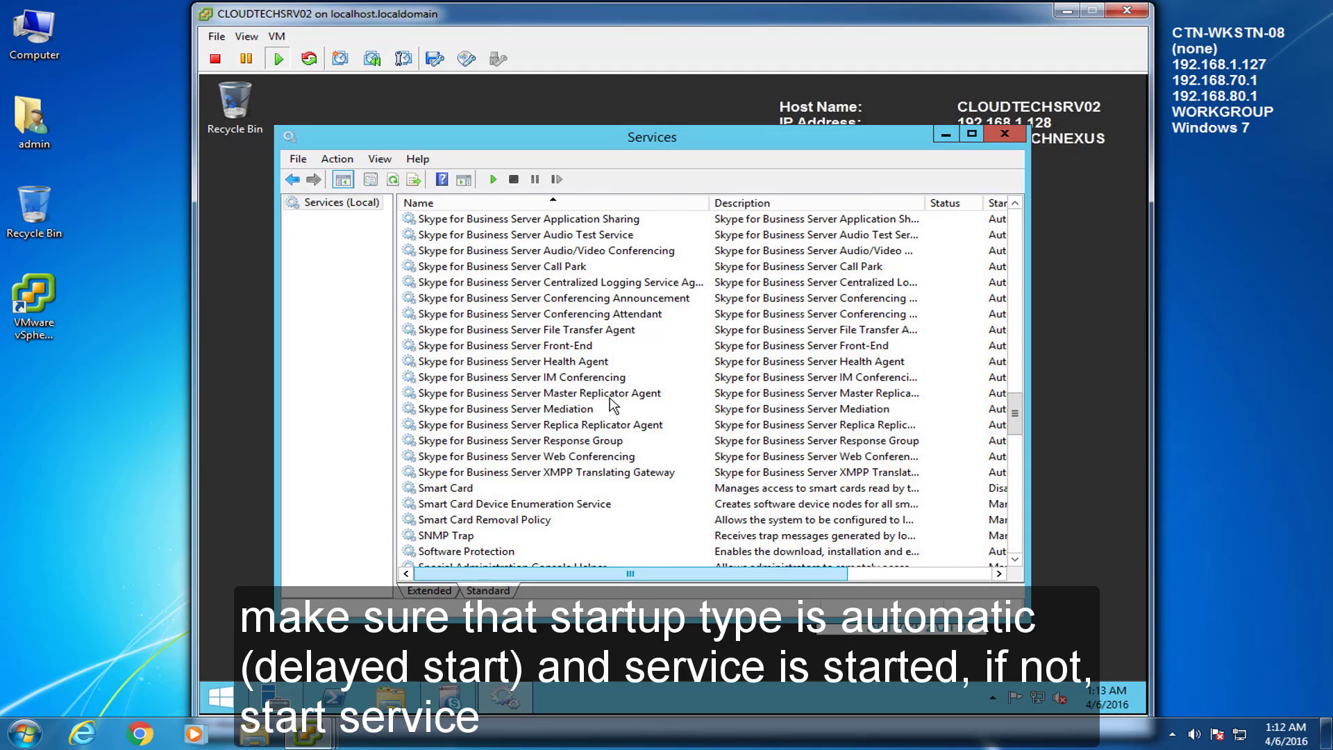
left_click(447, 350)
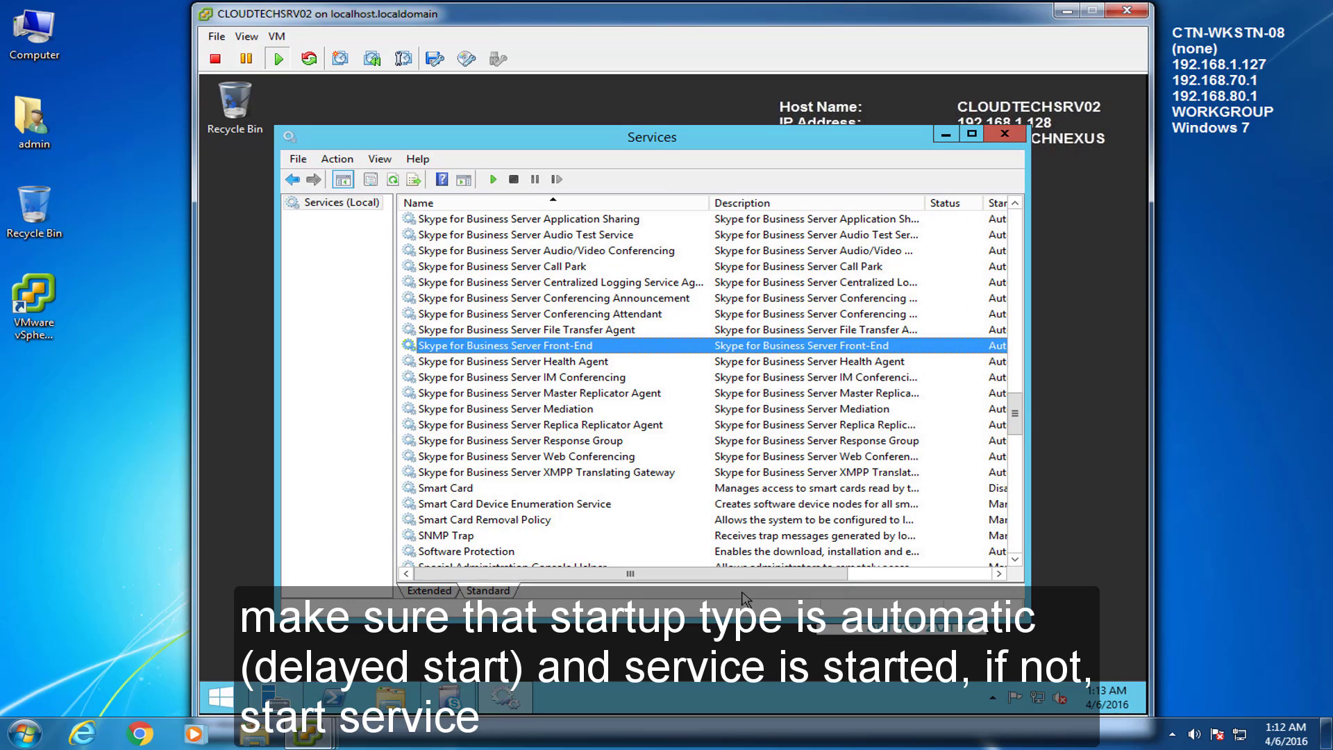
left_click_drag(764, 574, 684, 550)
left_click(1005, 134)
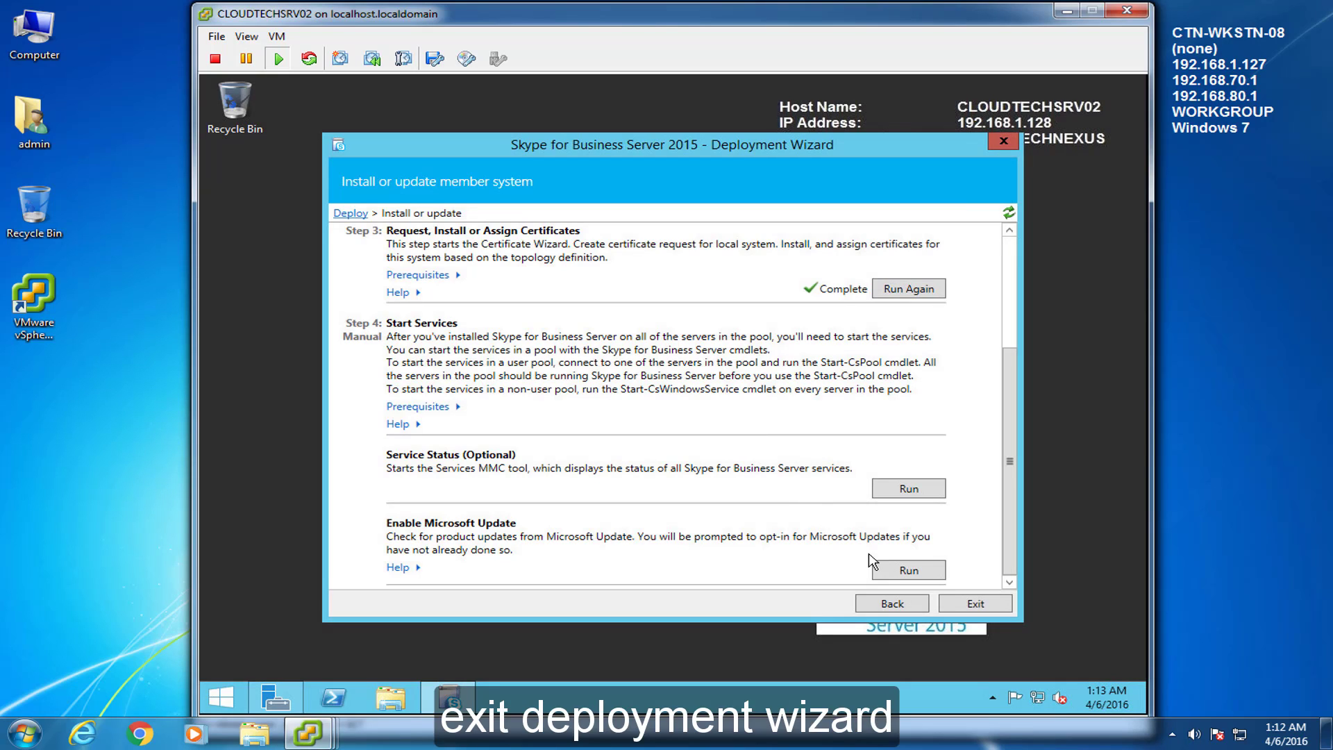
Step: Exit the Deployment Wizard and copy CLOUDTECHSRV02.CLOUDTECHNEXUS.local from the computer name settings
left_click(964, 605)
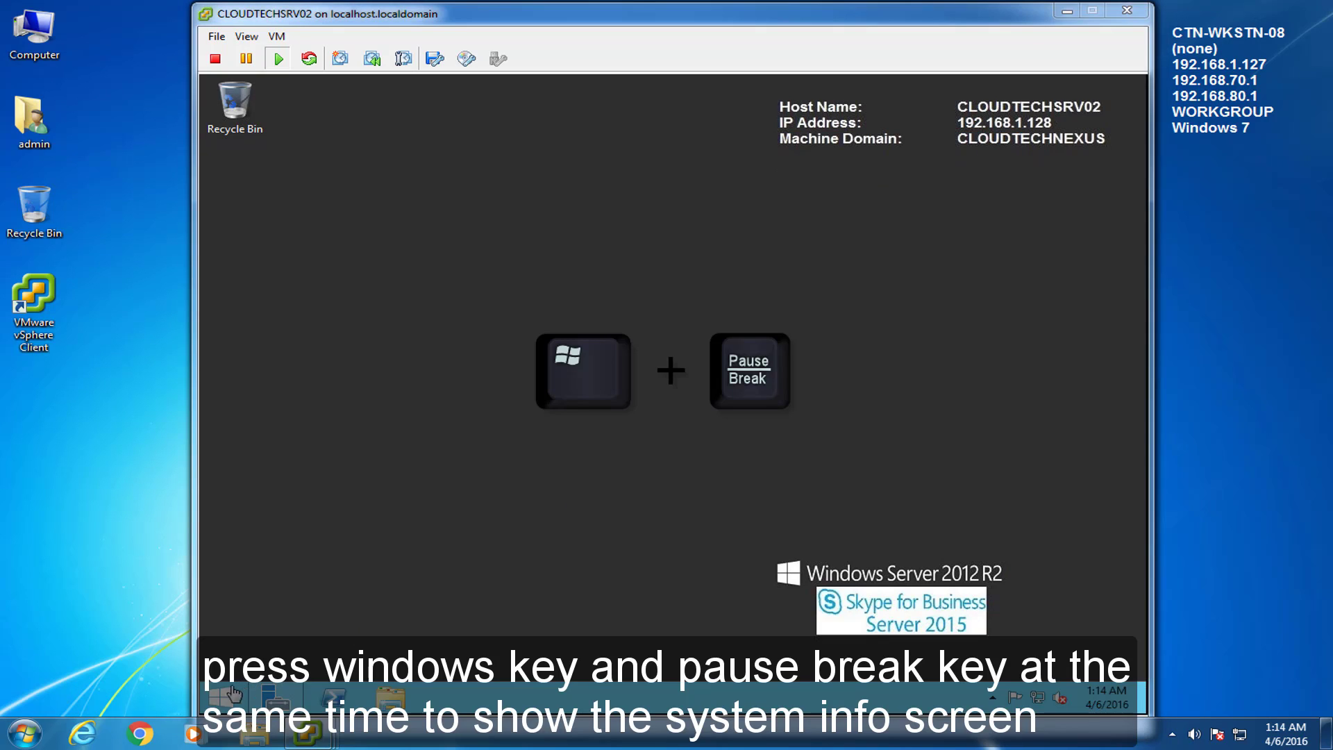
left_click(681, 529)
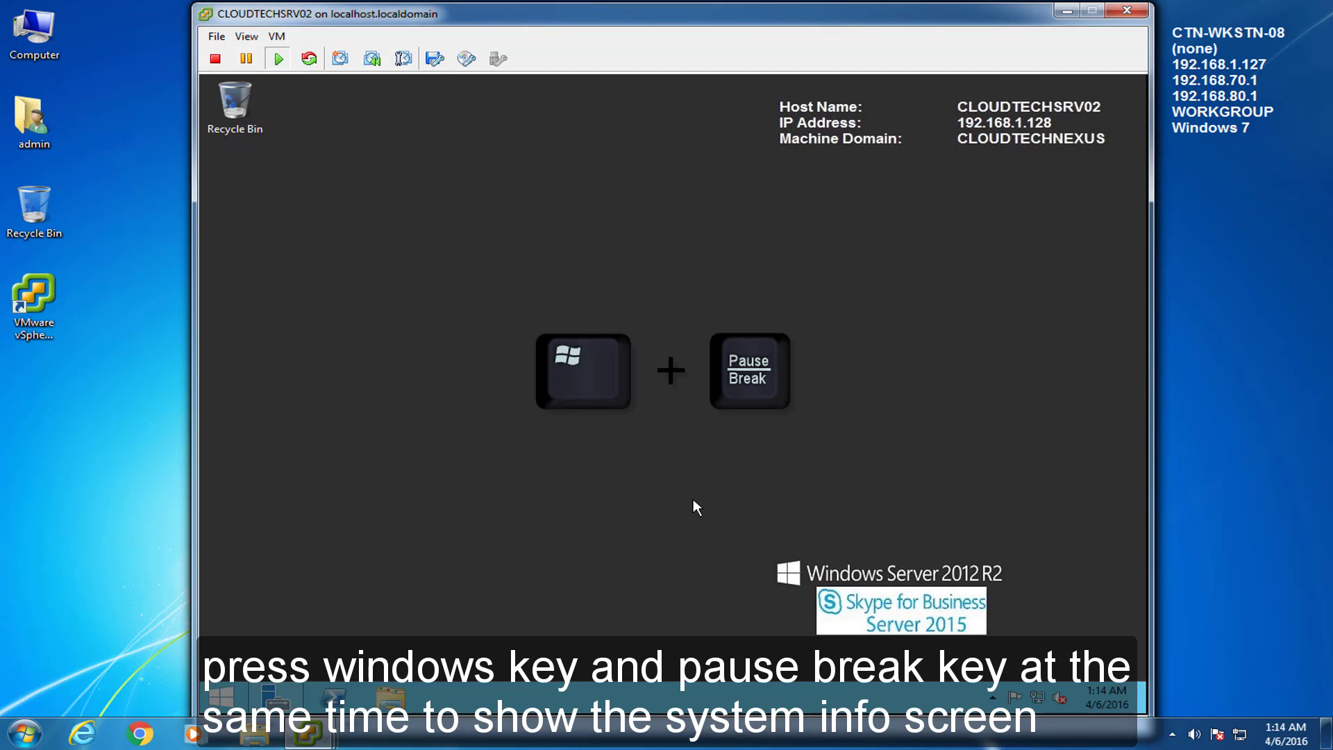
key("super+Pause")
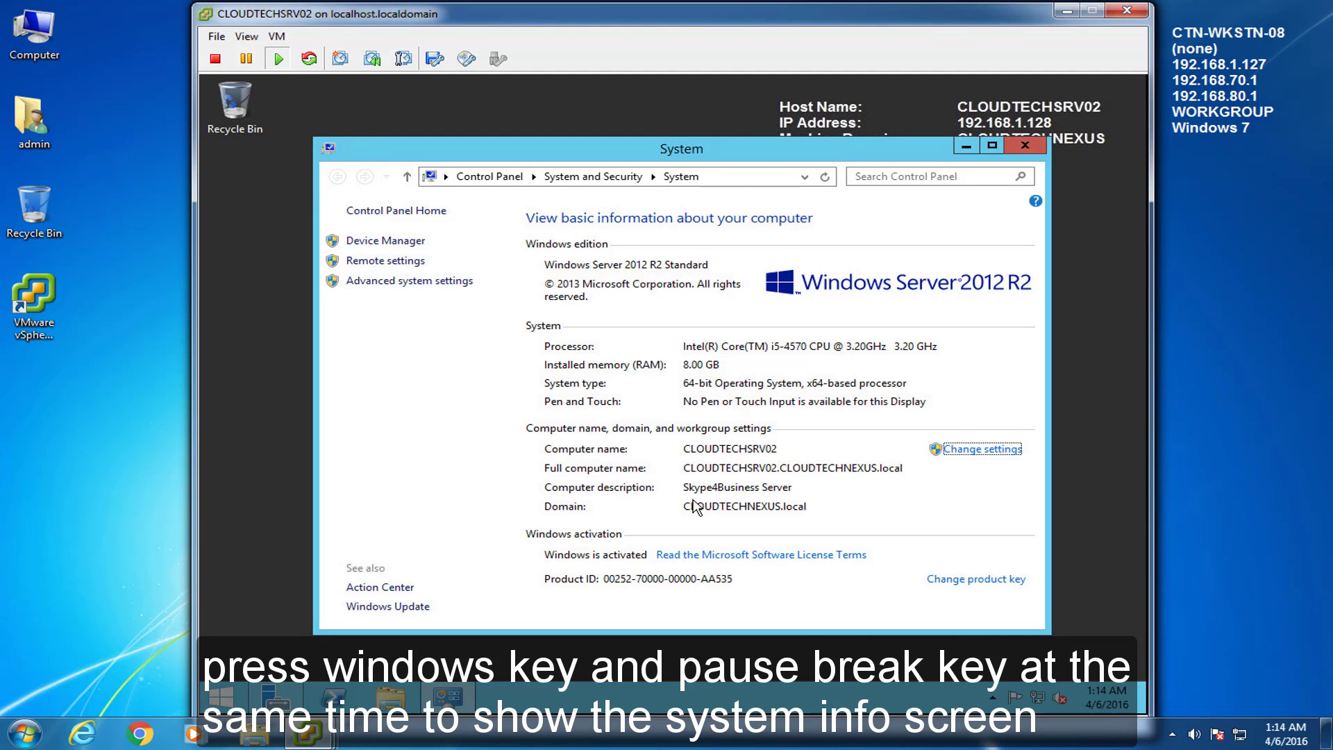
left_click(957, 448)
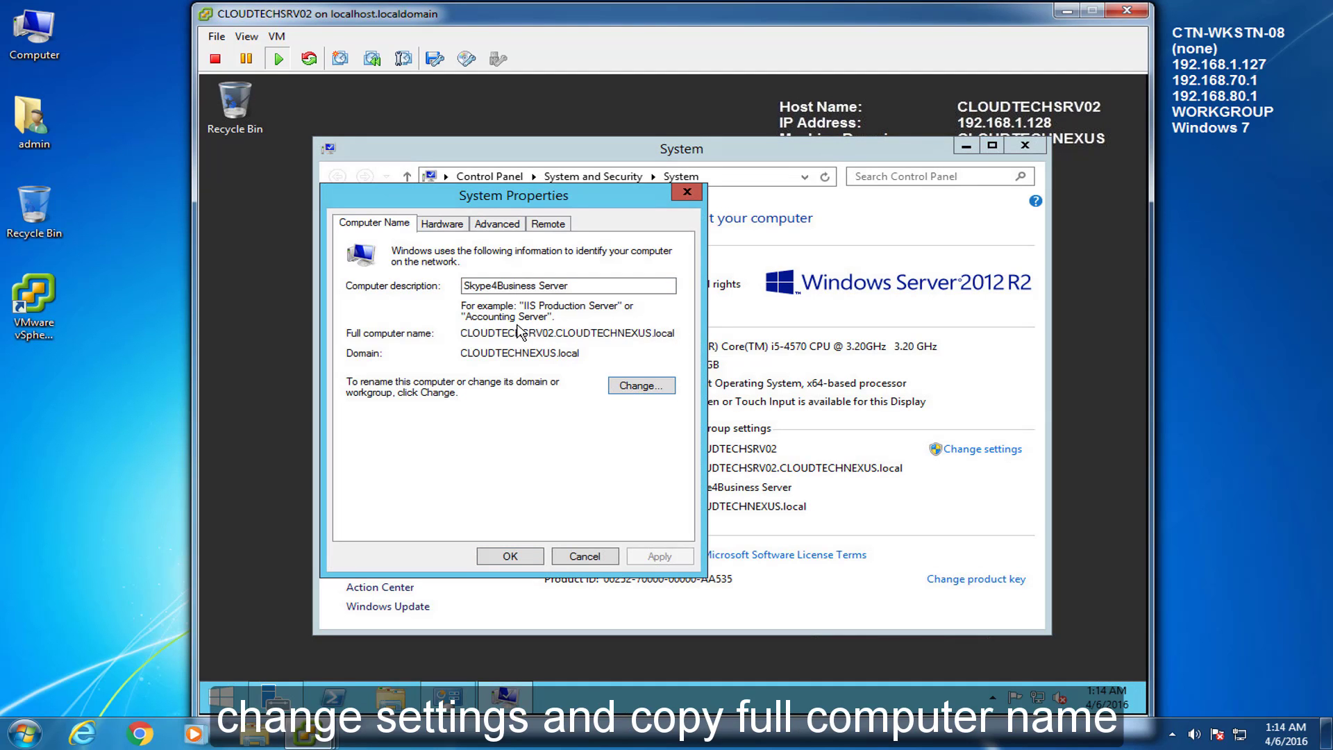
left_click_drag(492, 331, 675, 336)
right_click(674, 336)
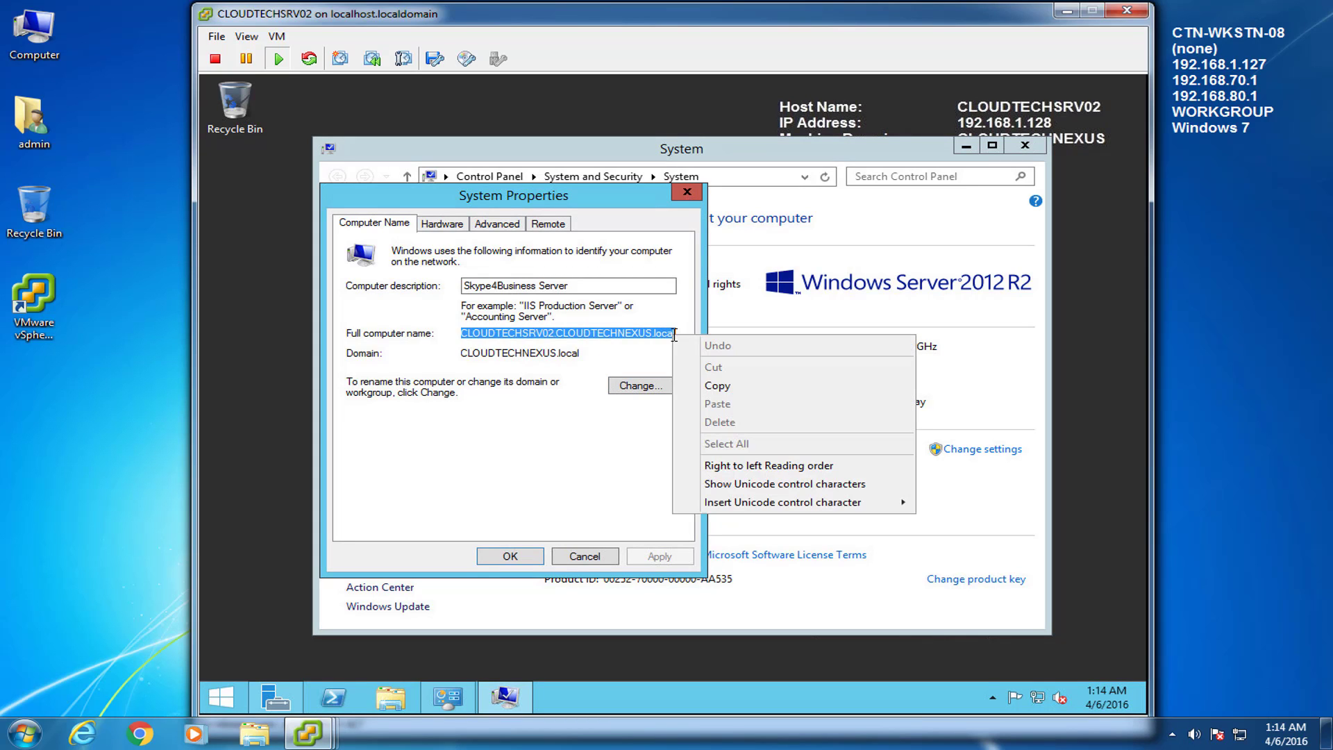
left_click(702, 384)
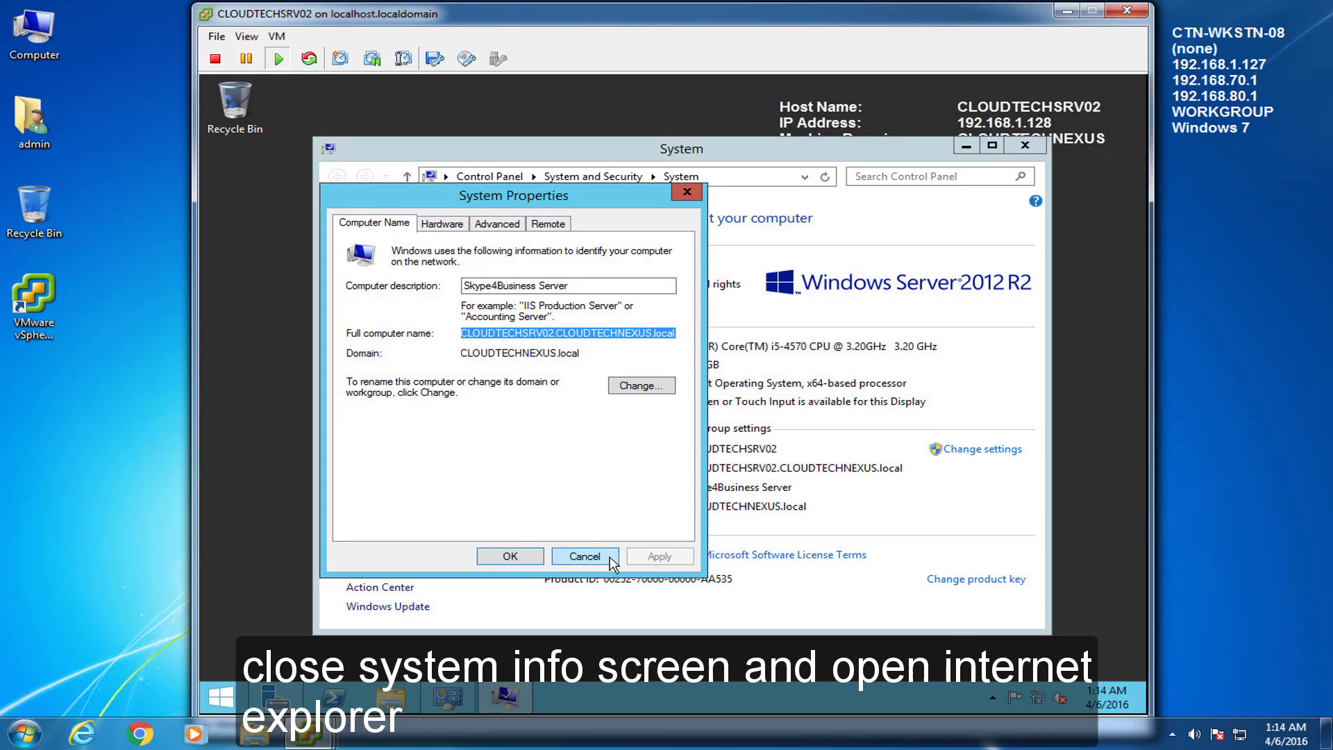
left_click(584, 557)
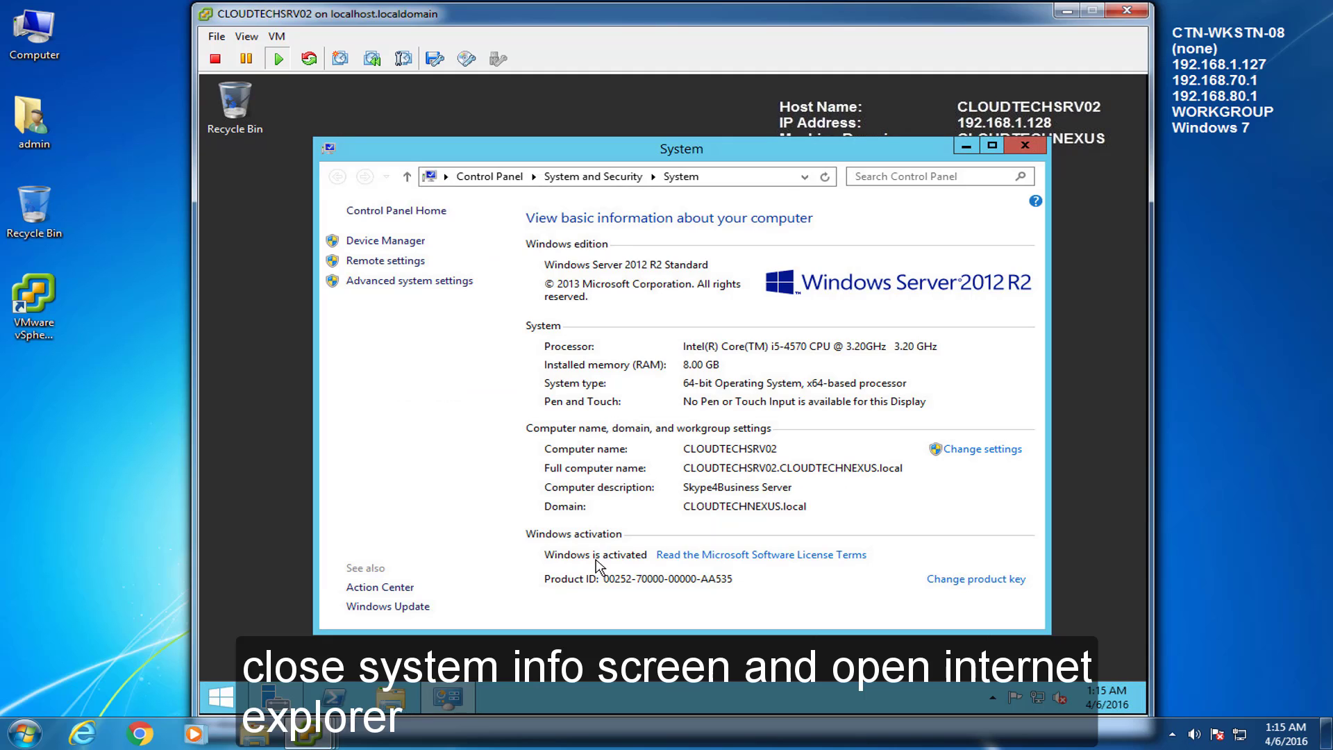
left_click(1025, 145)
Step: Launch Internet Explorer and open the Local intranet zone's websites list in Internet Options
left_click(229, 695)
left_click(263, 411)
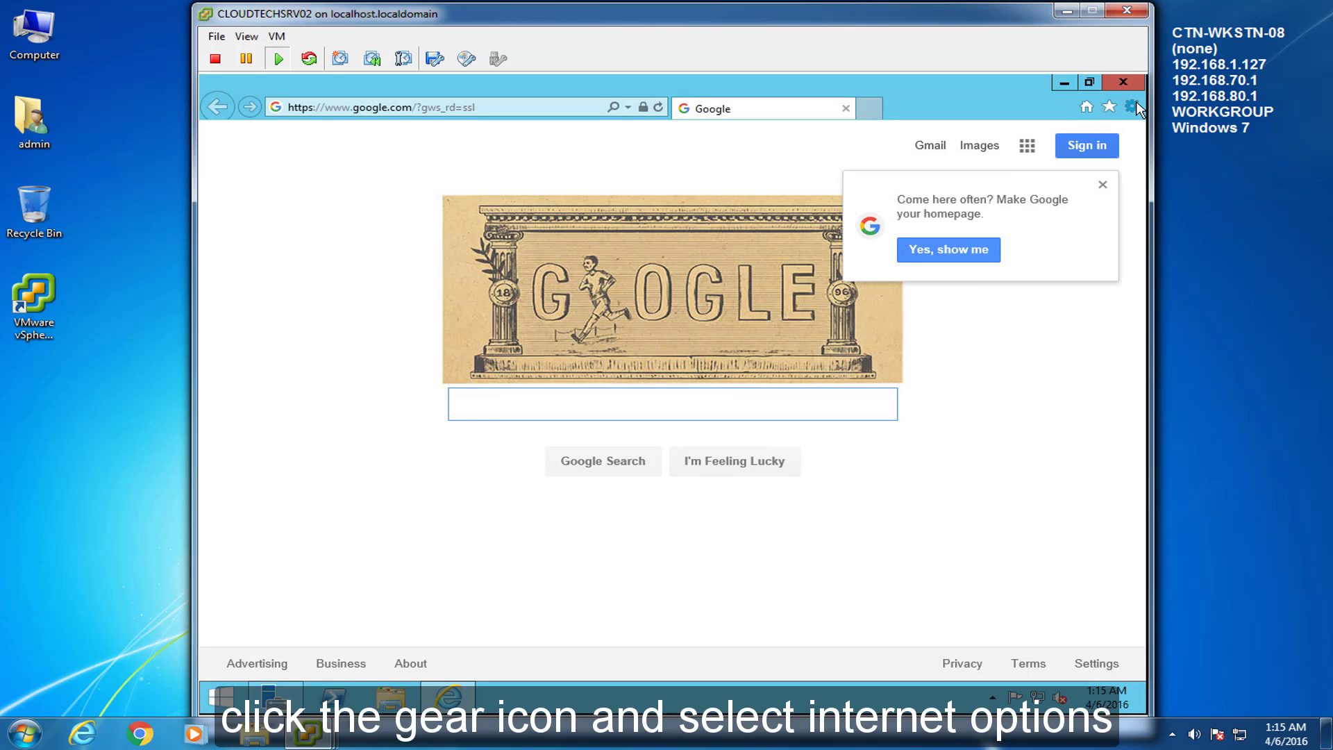
left_click(1102, 185)
left_click(1132, 106)
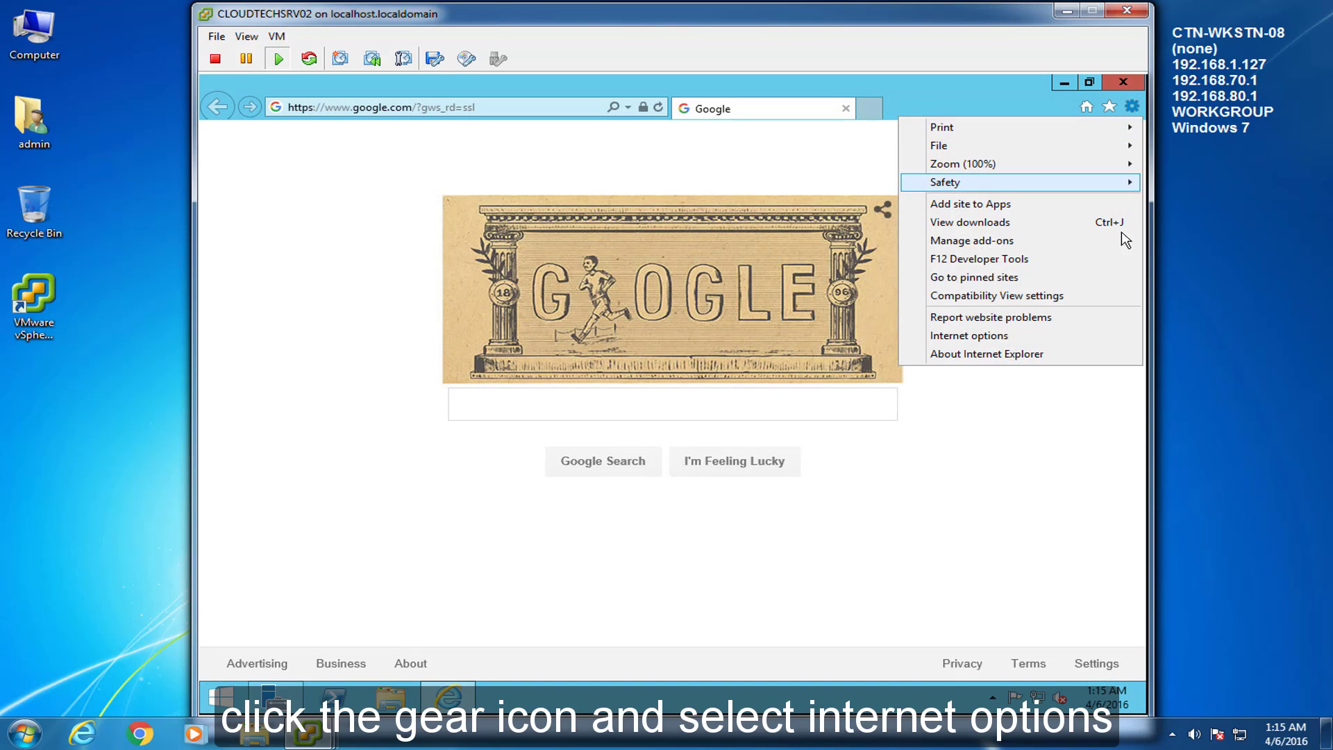
left_click(1059, 341)
left_click_drag(501, 106, 780, 101)
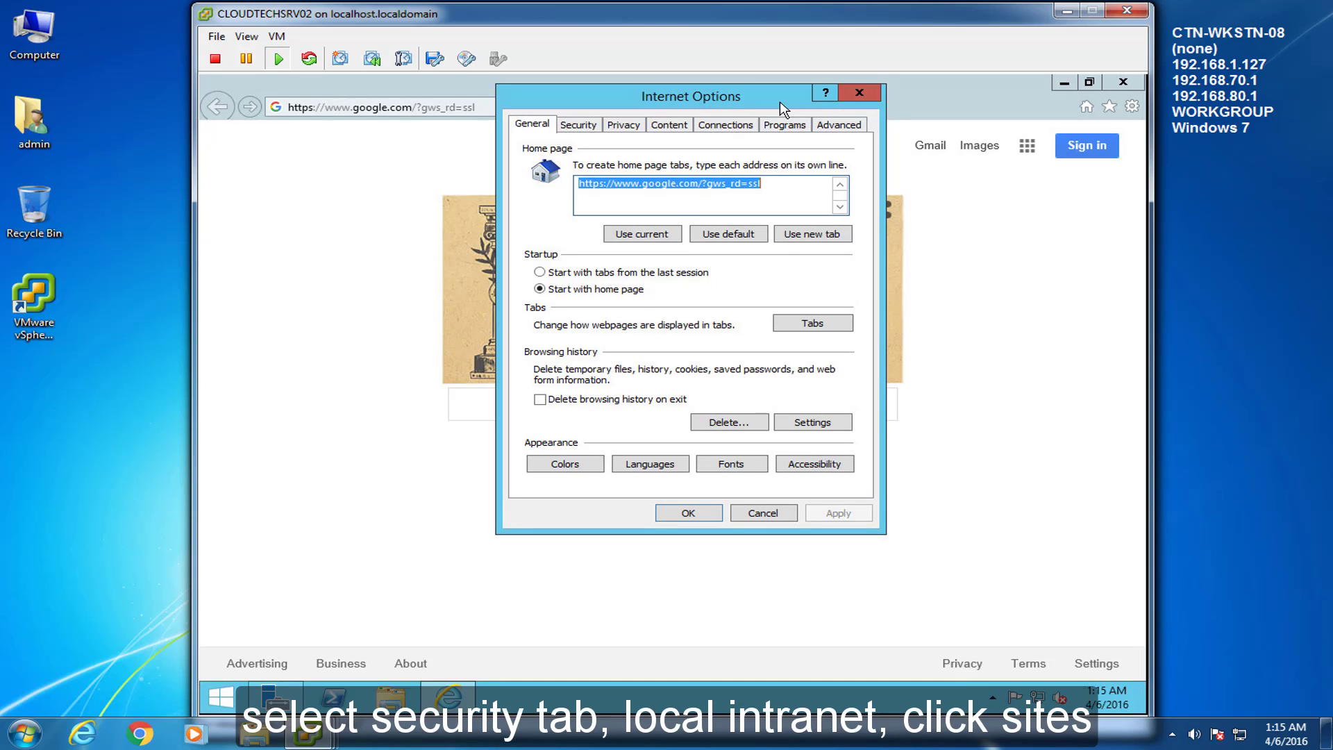
left_click(579, 125)
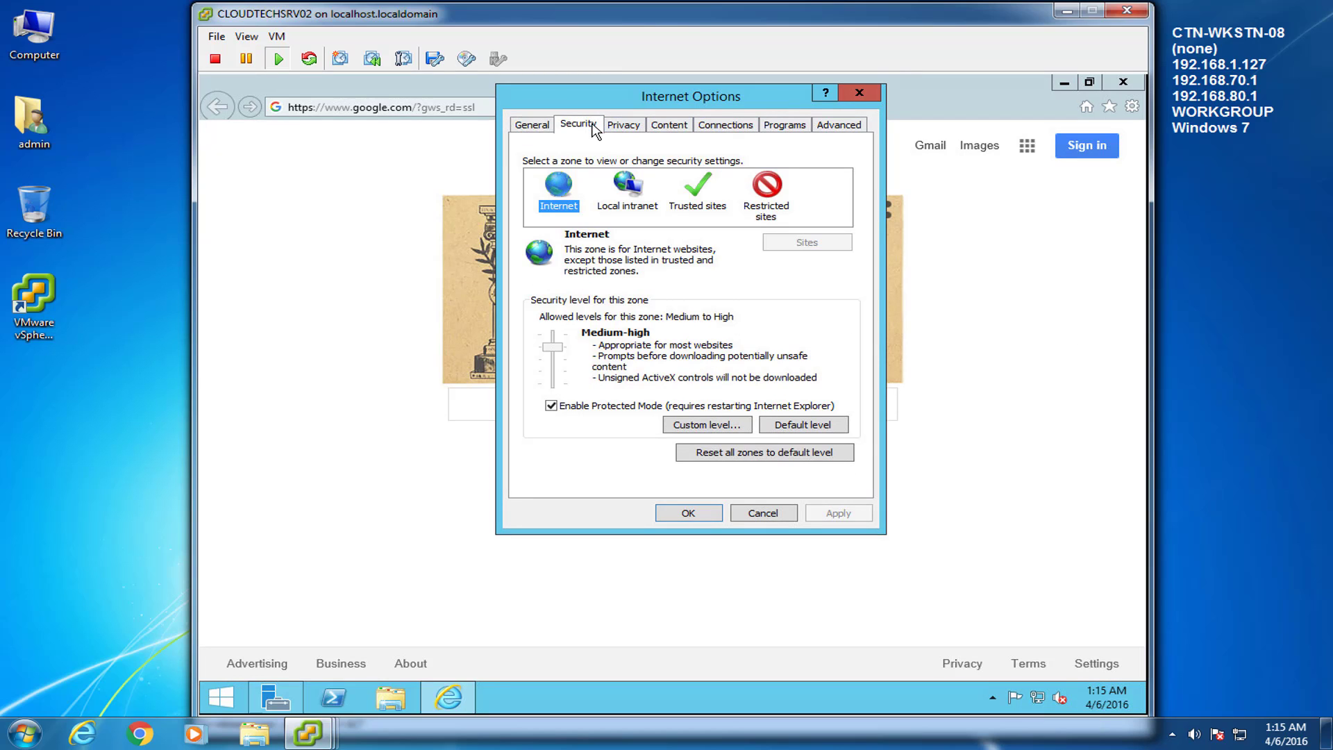
left_click(624, 186)
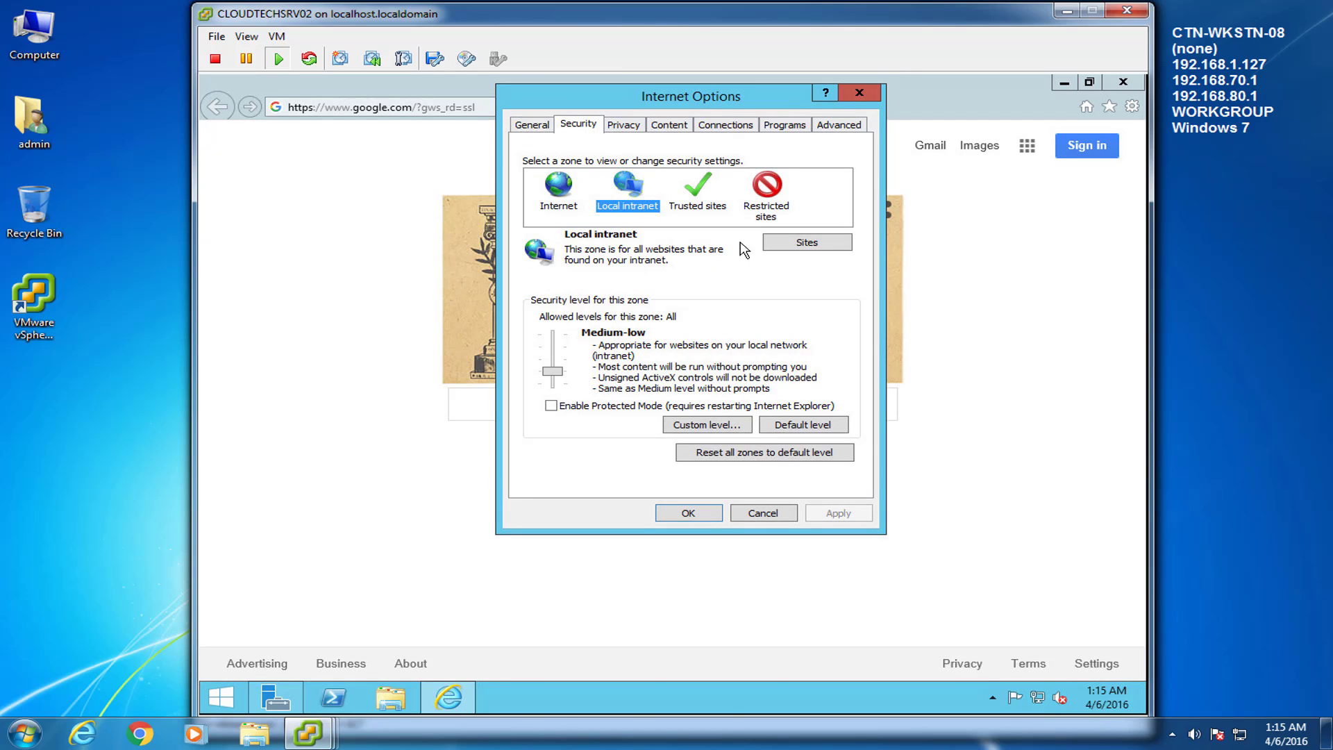
left_click(800, 243)
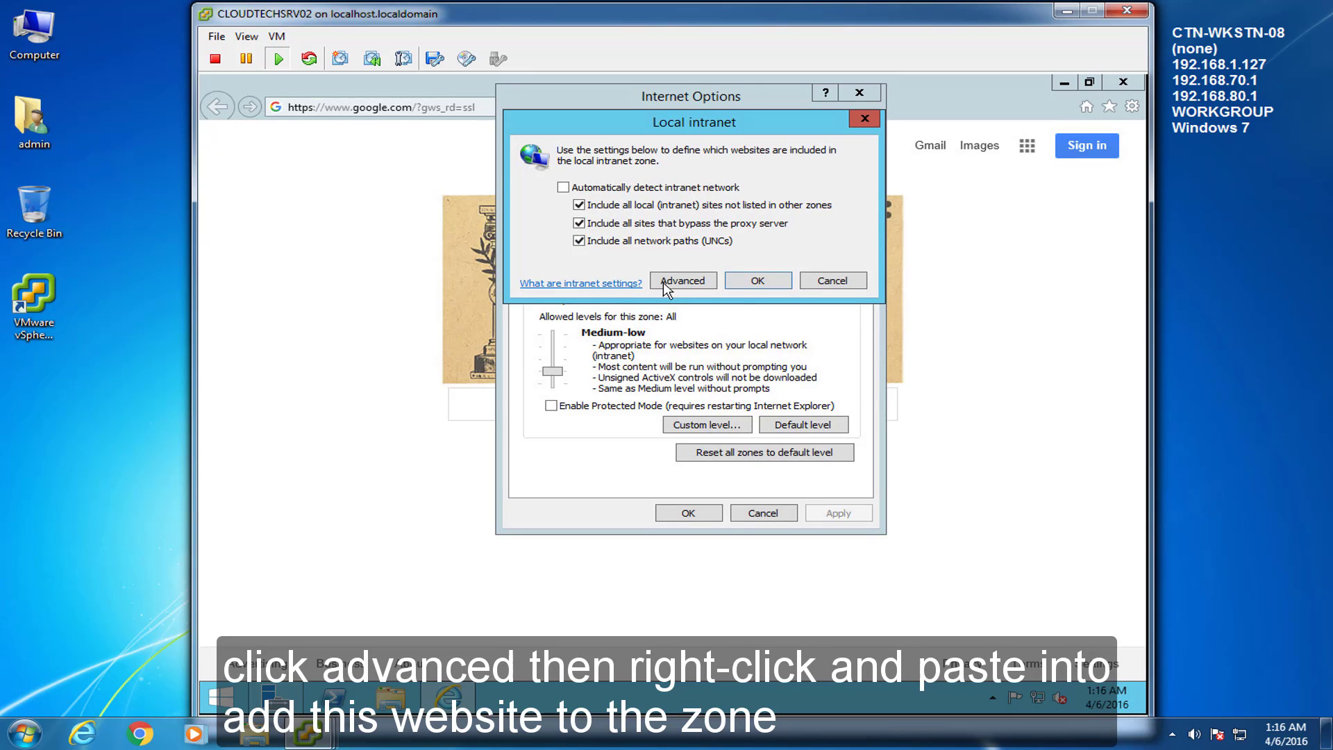
left_click(693, 274)
left_click_drag(673, 244, 572, 248)
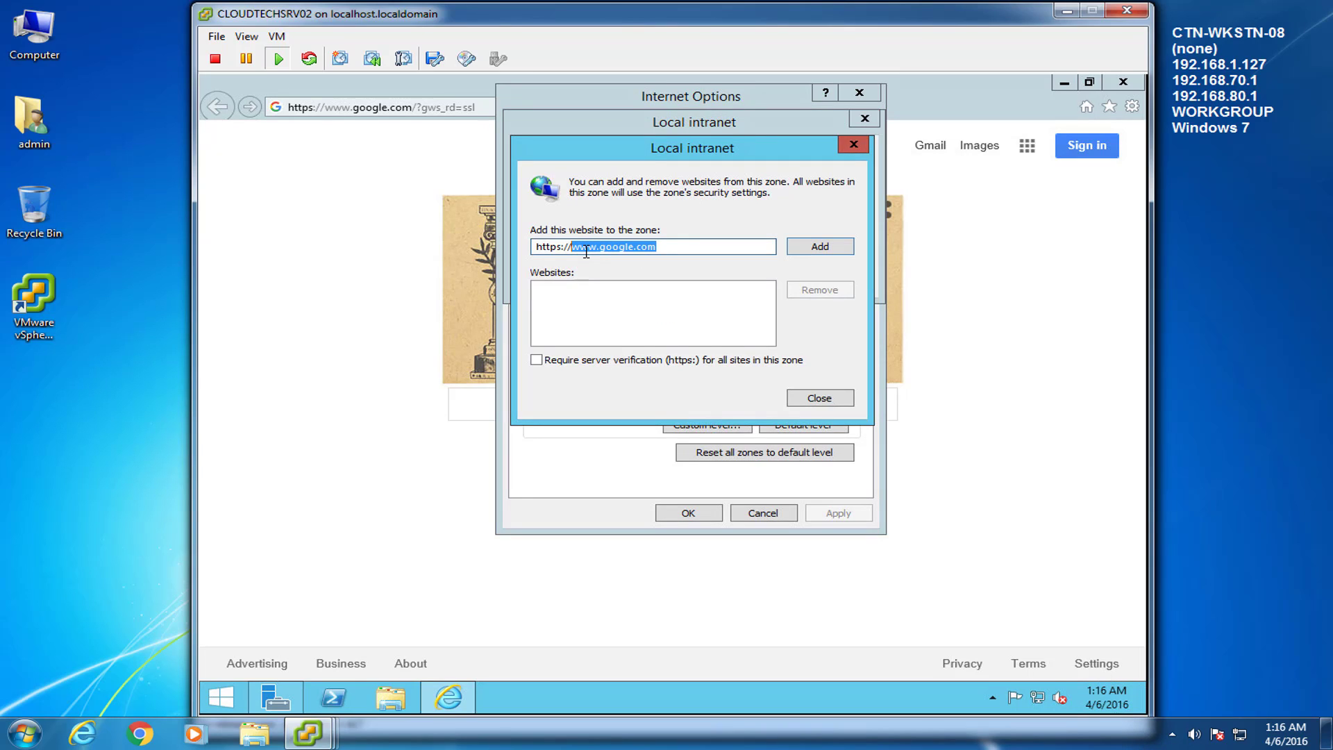
right_click(586, 251)
left_click(636, 319)
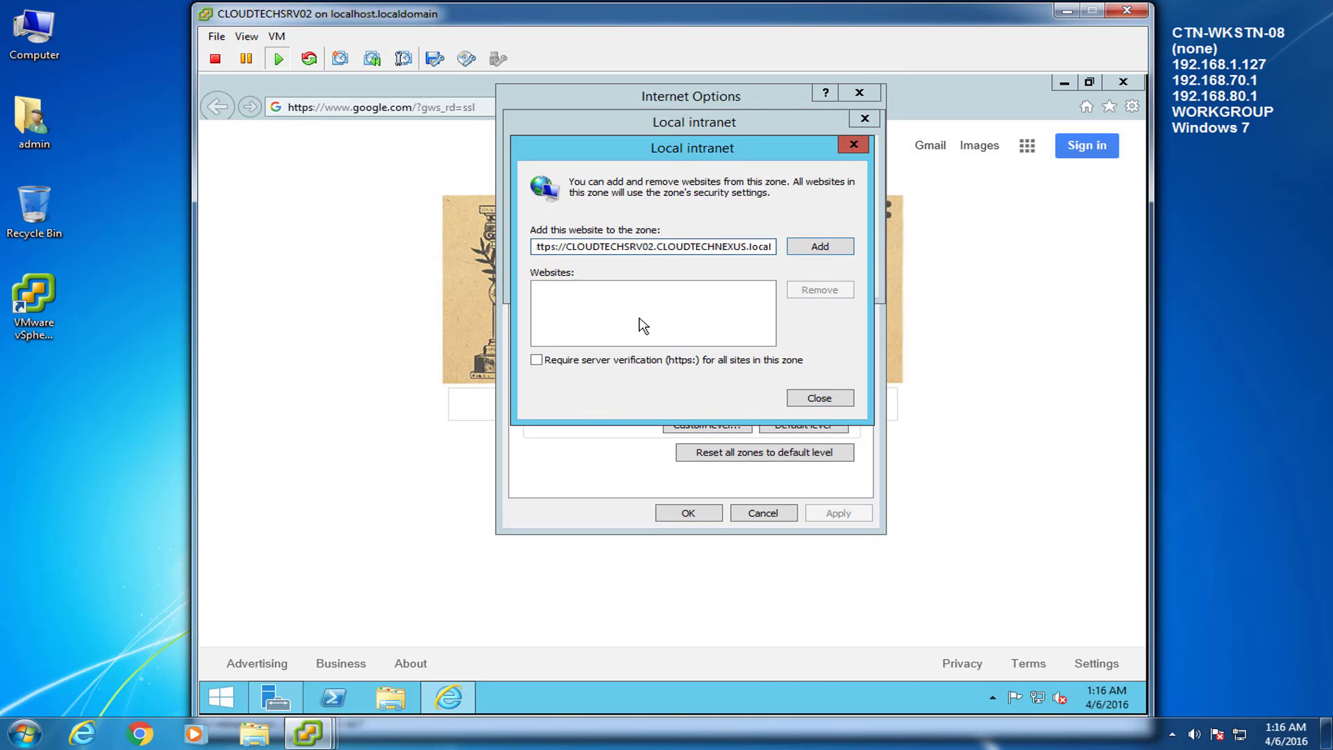
left_click(820, 246)
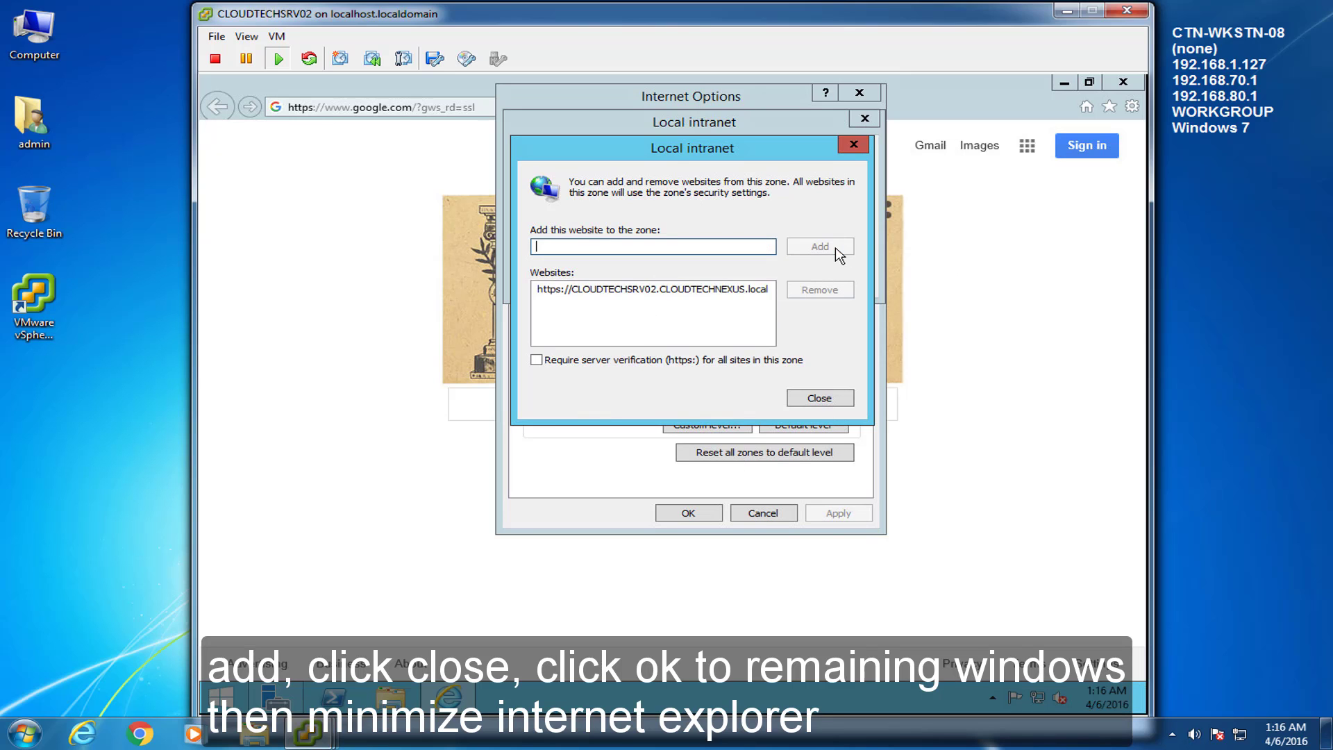
left_click(688, 292)
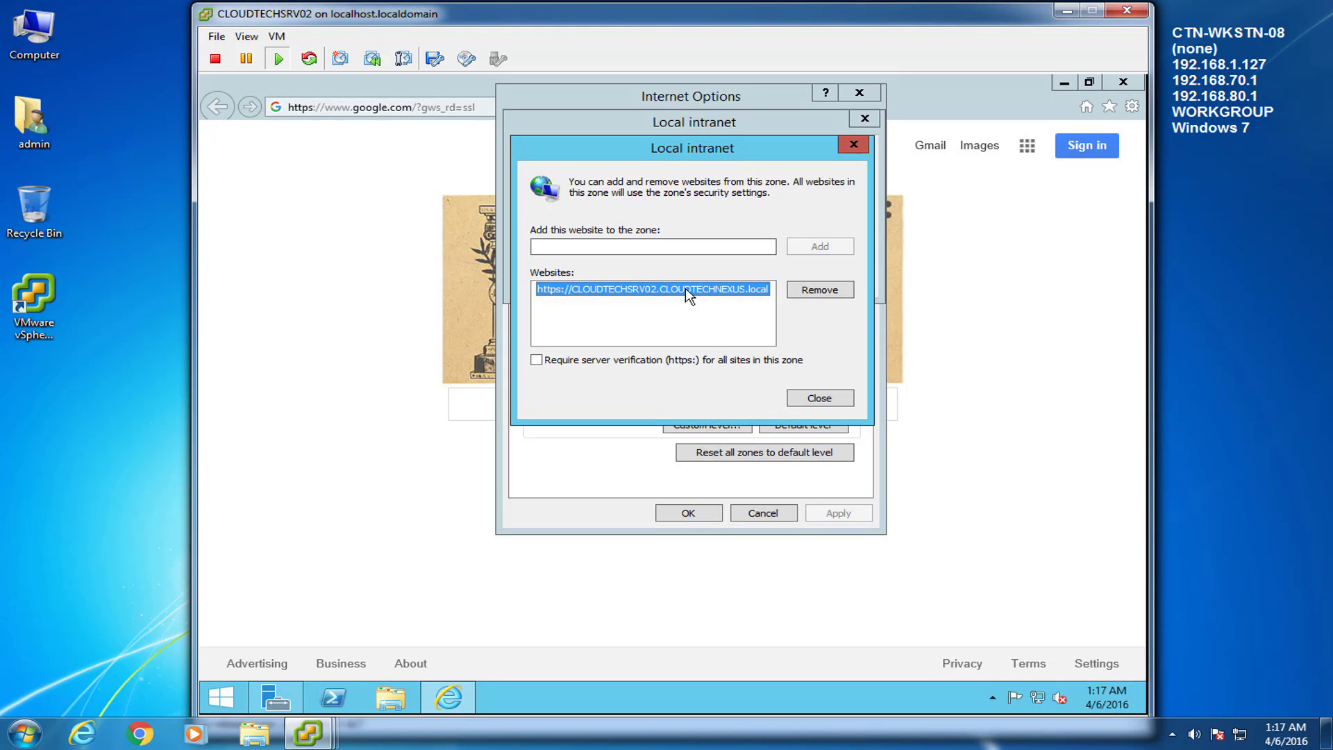
left_click(809, 397)
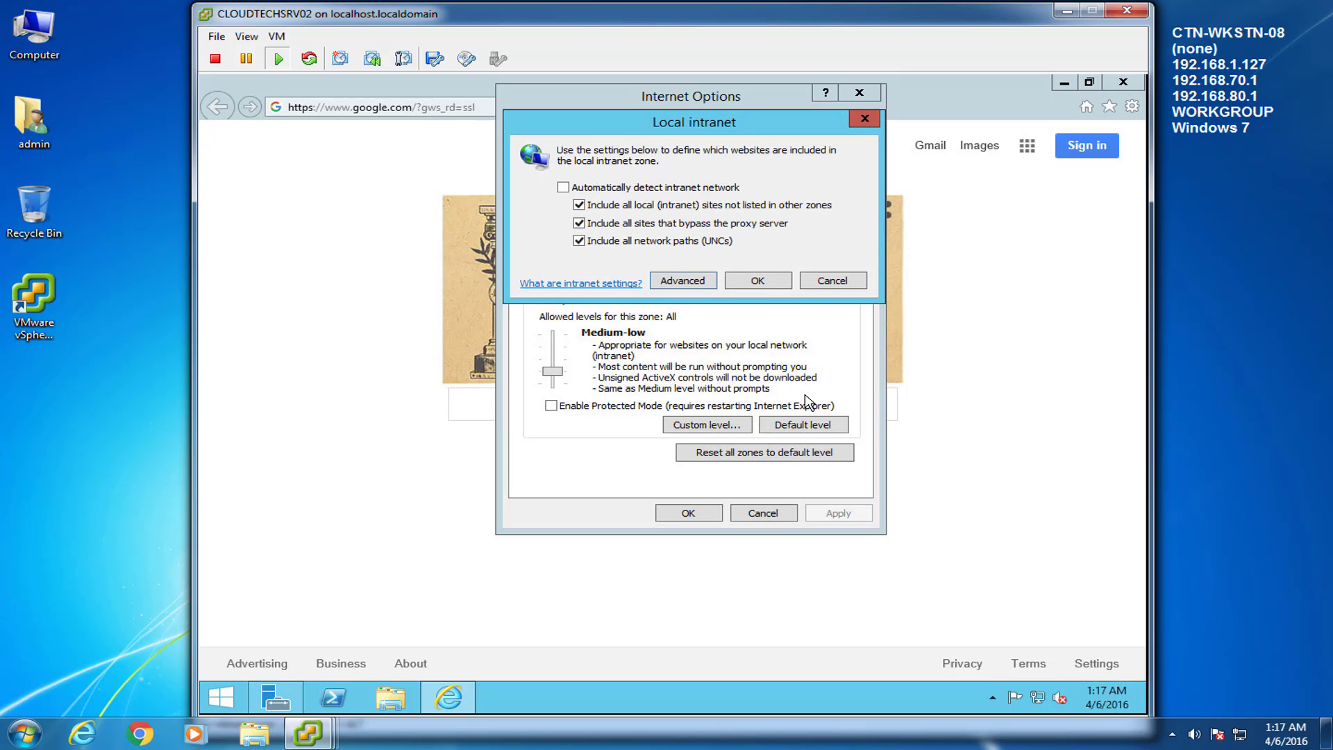
left_click(762, 282)
left_click(688, 513)
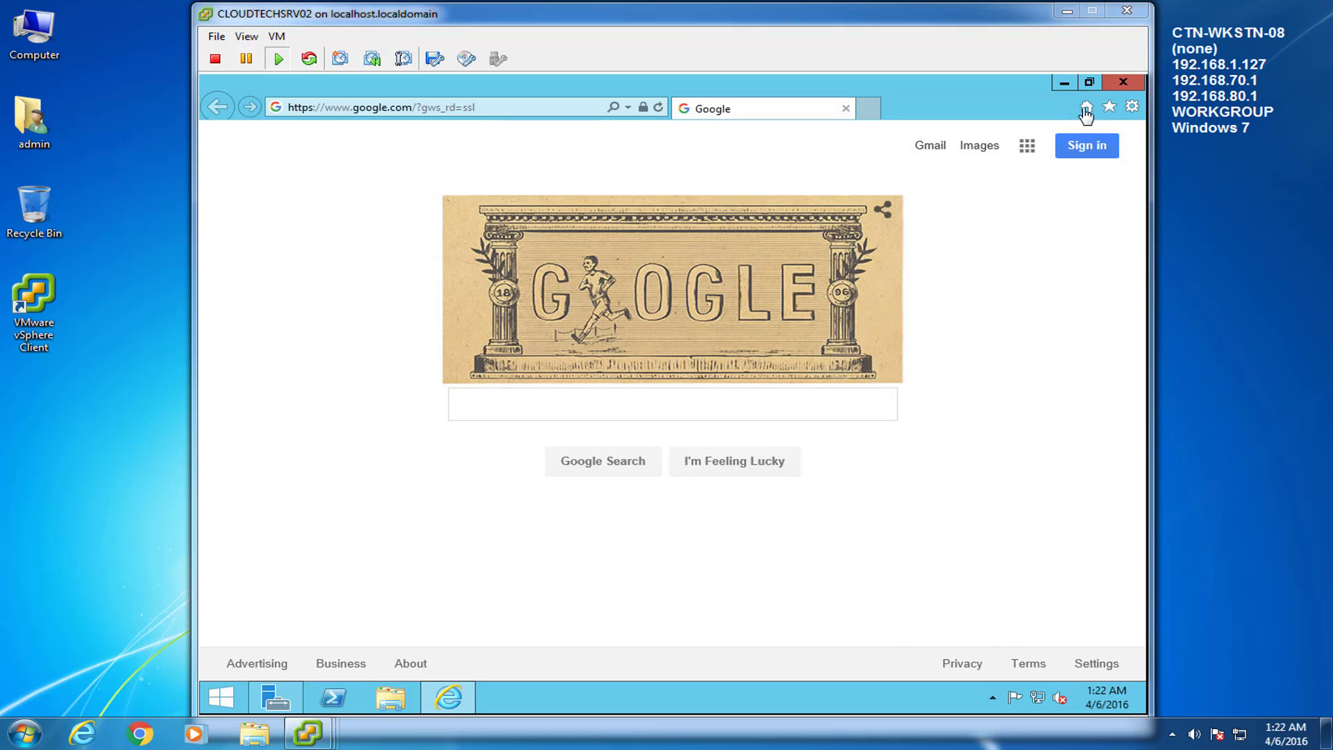
left_click(1065, 83)
Step: Enable Advanced Features in Active Directory Users and Computers and select the admin account under Users
mouse_move(316, 742)
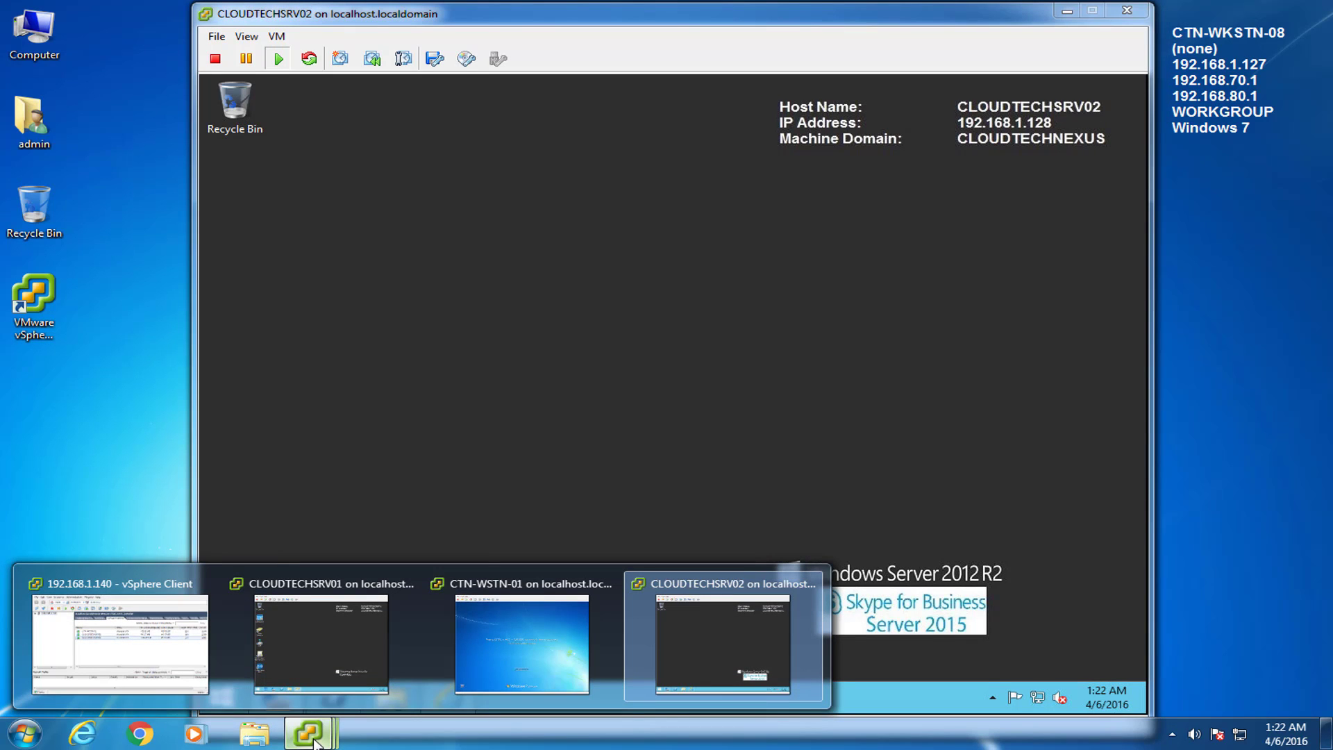
left_click(323, 642)
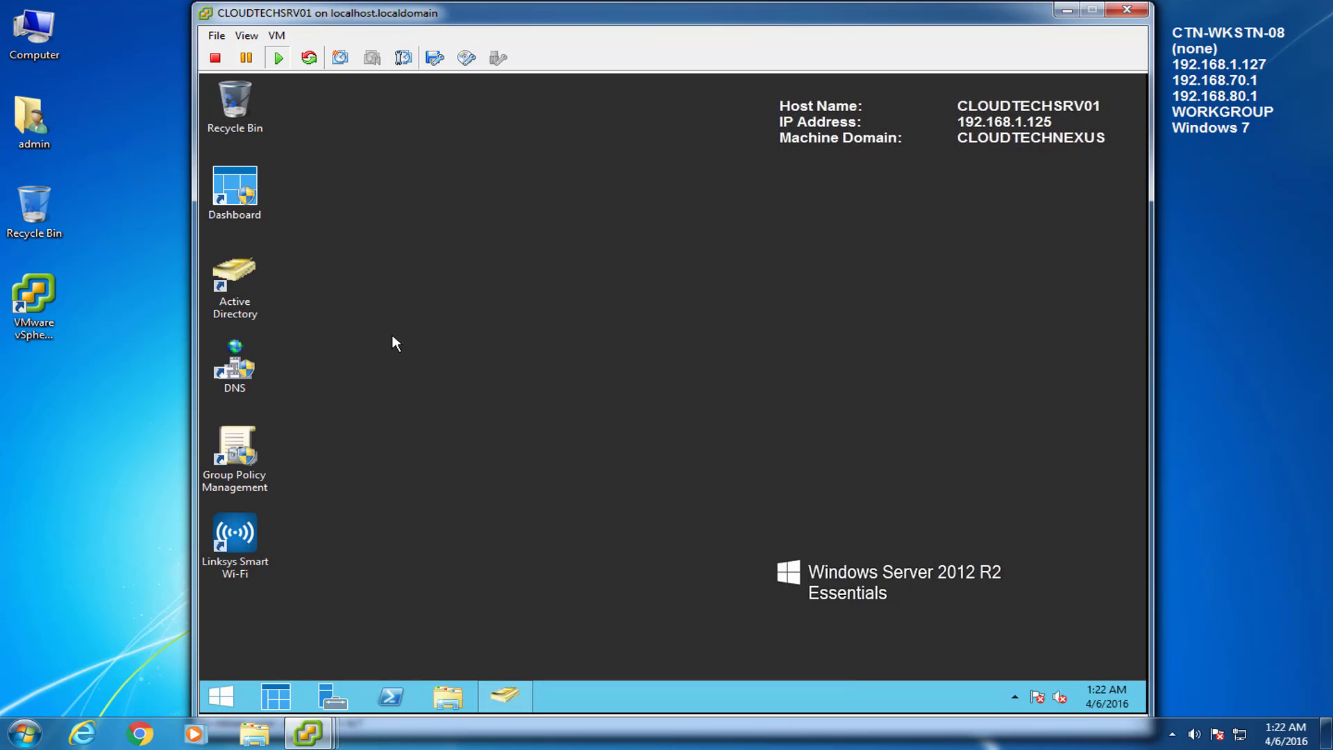
left_click(521, 694)
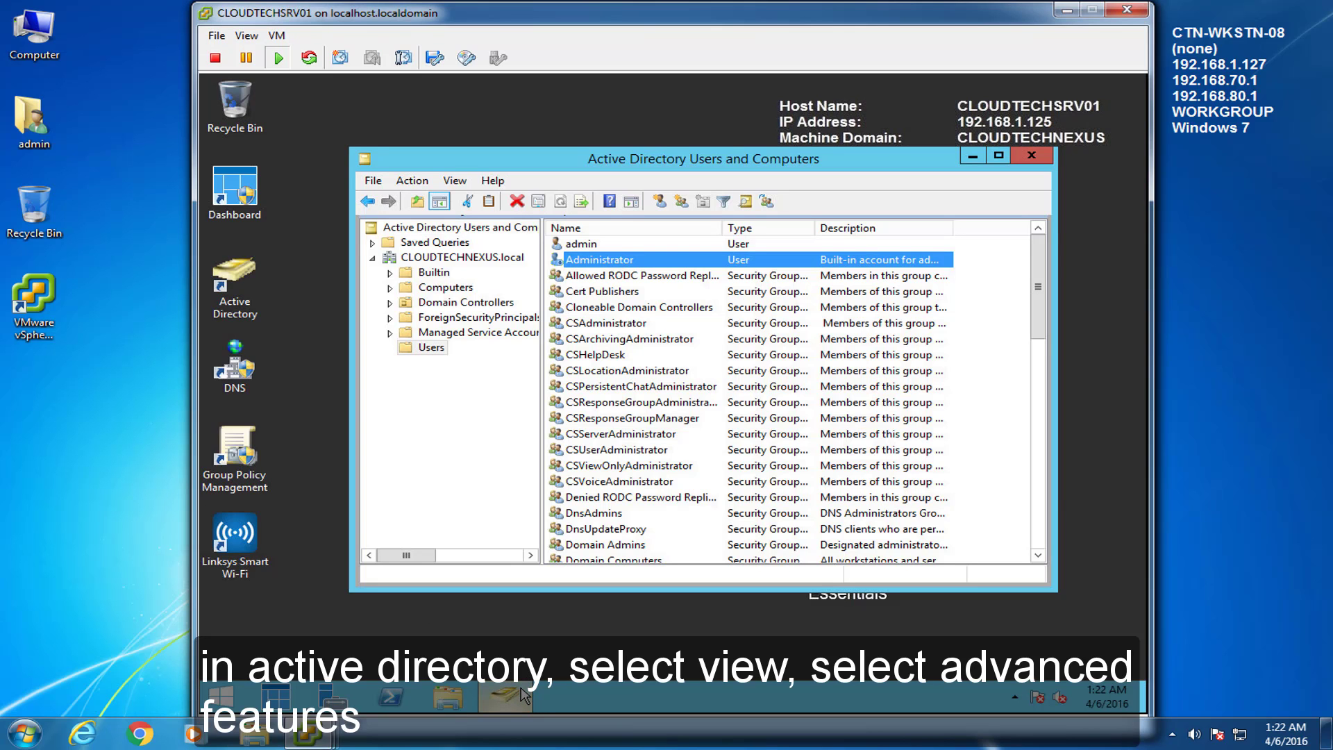
left_click(455, 181)
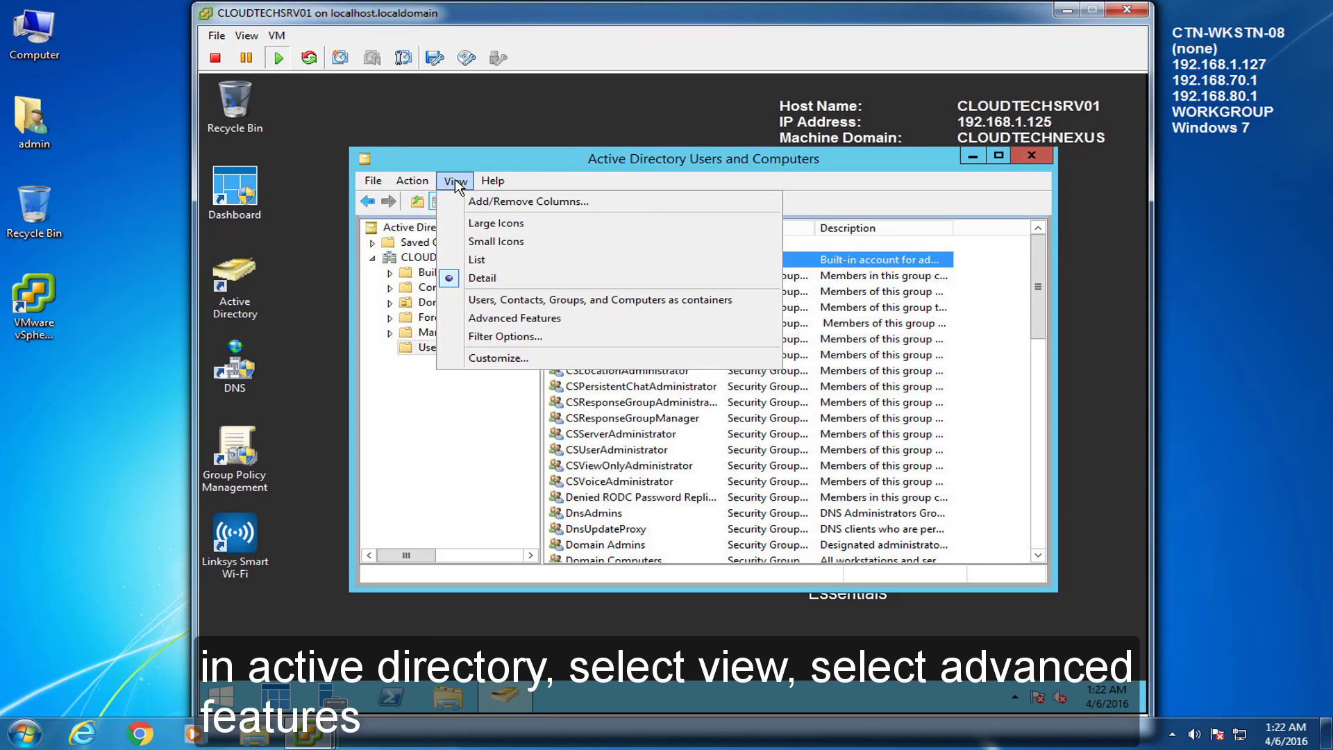
left_click(492, 323)
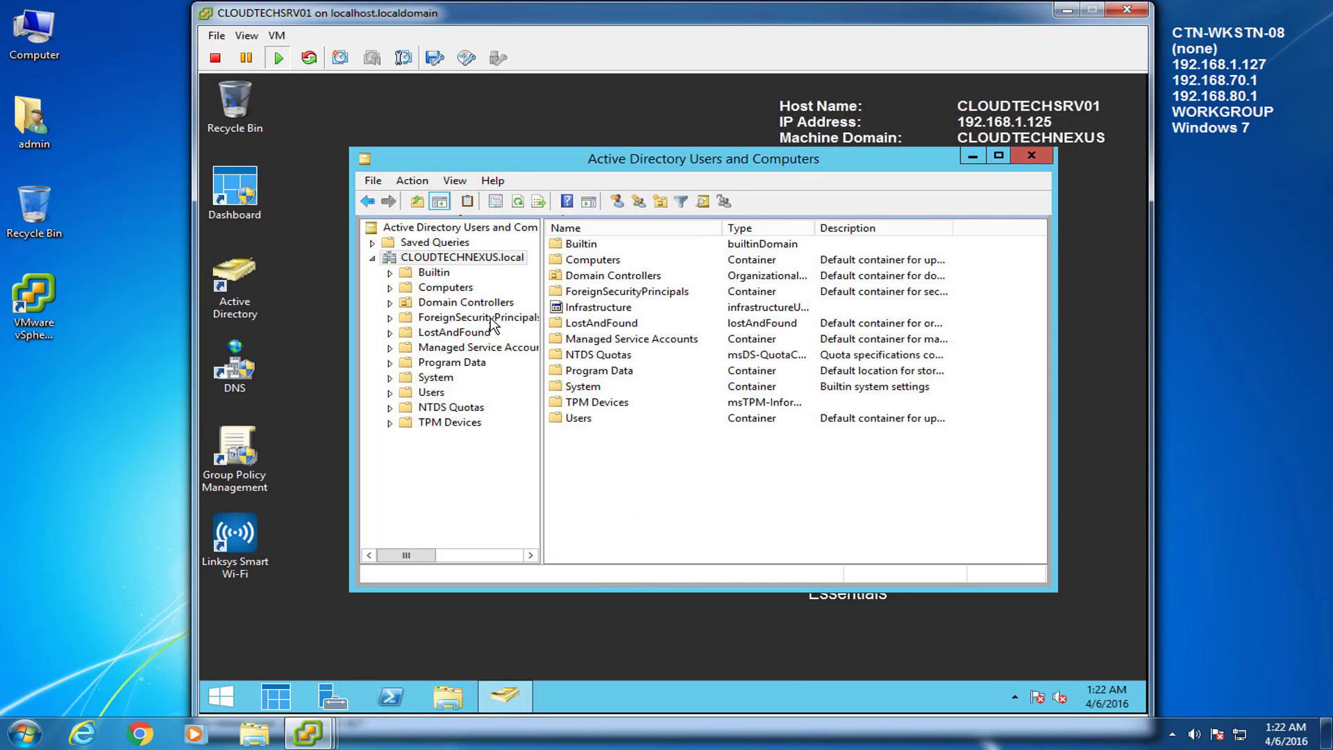
left_click(416, 397)
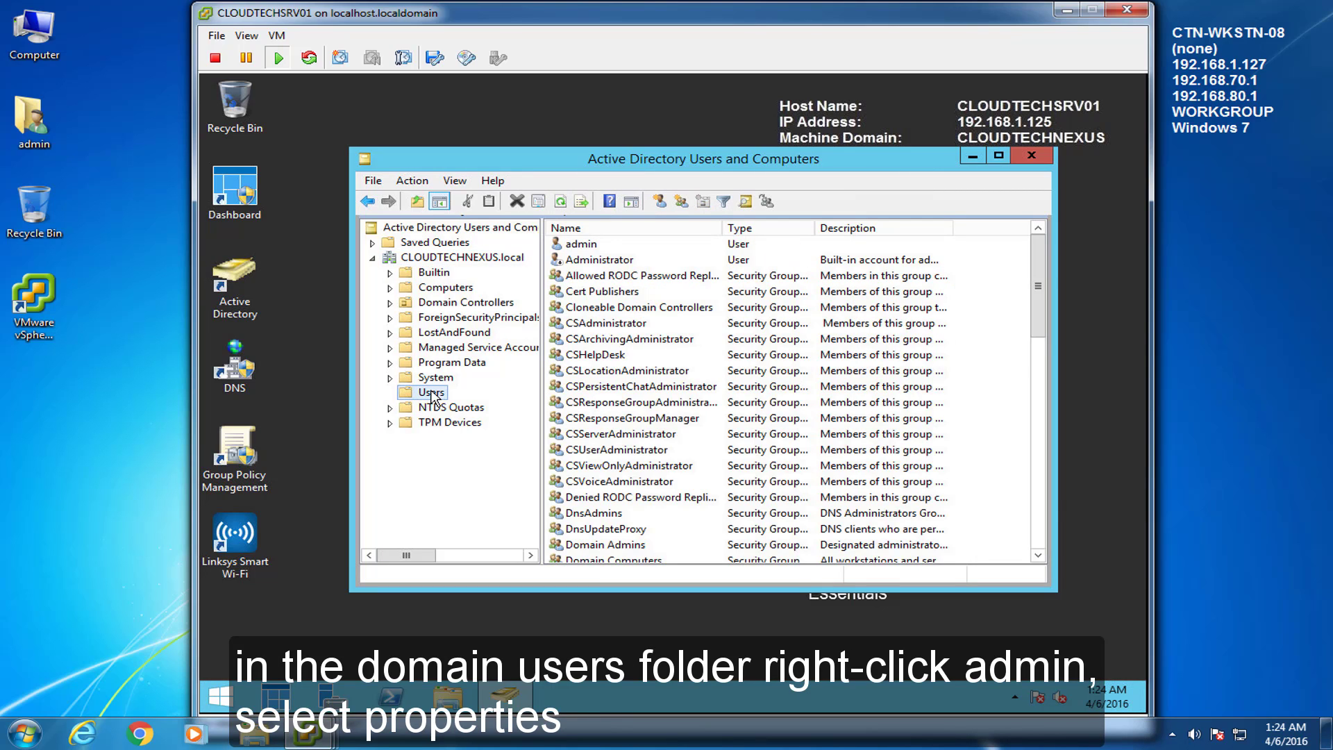
right_click(590, 247)
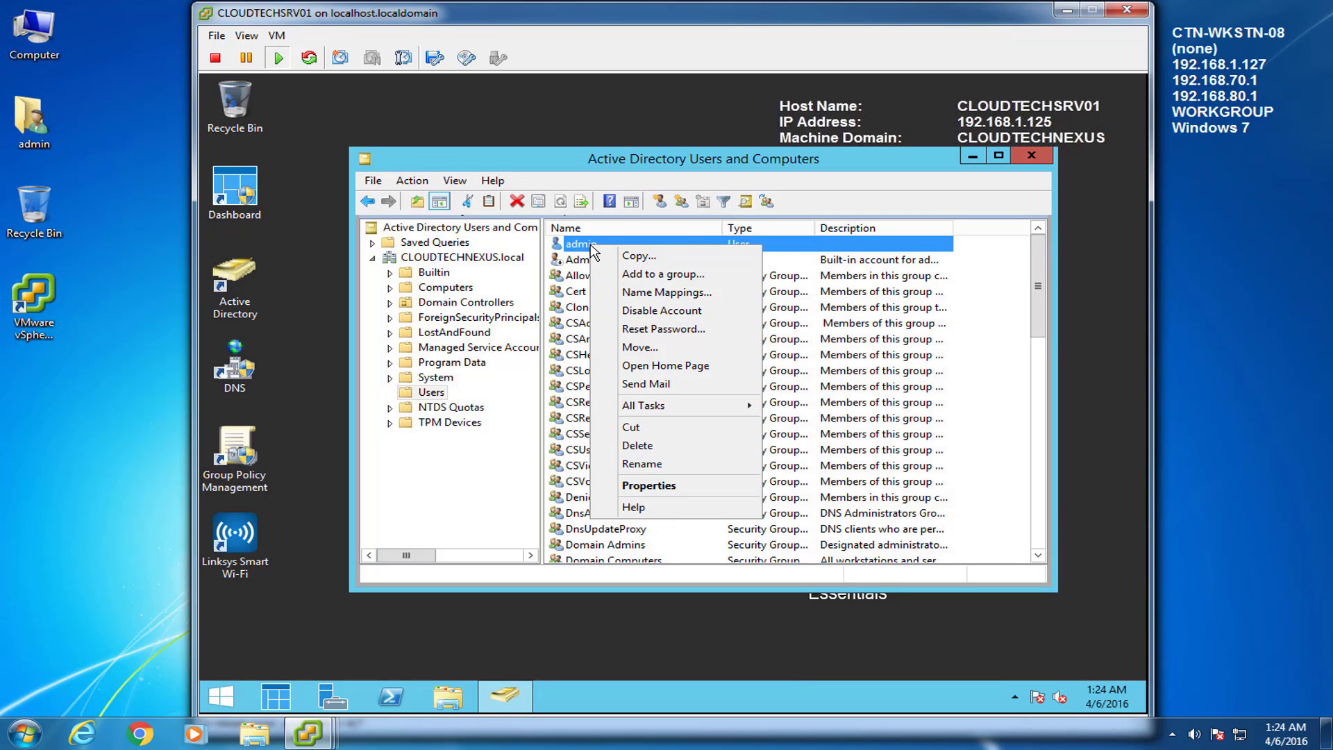
Step: Enable permission inheritance in the admin account's advanced security settings
left_click(632, 486)
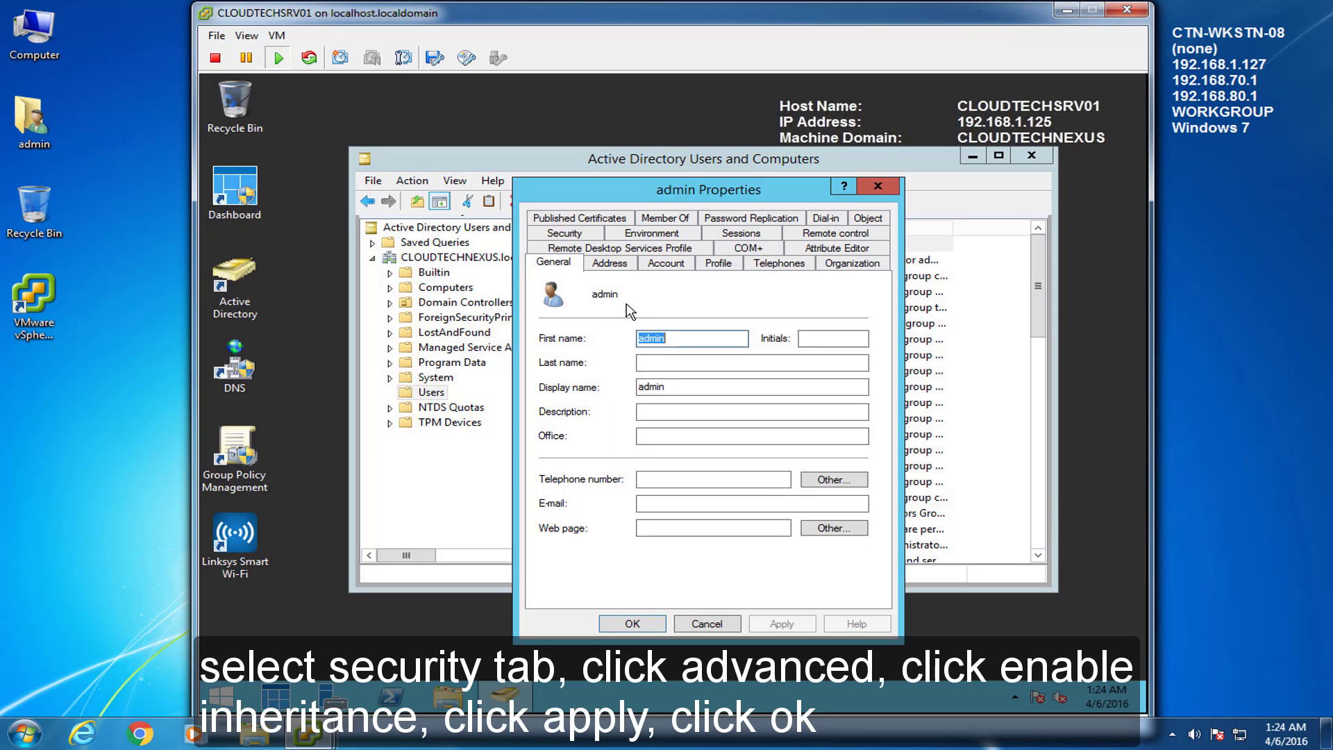
left_click(565, 233)
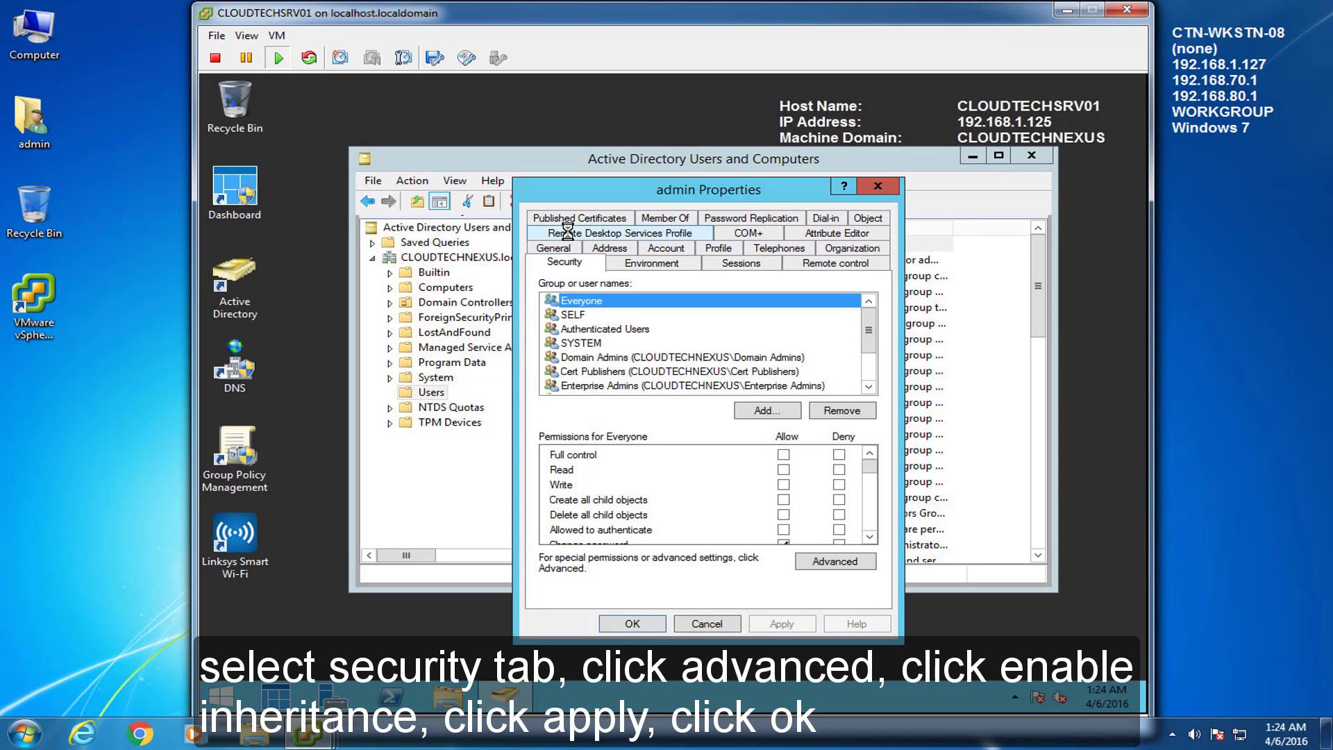
left_click(836, 566)
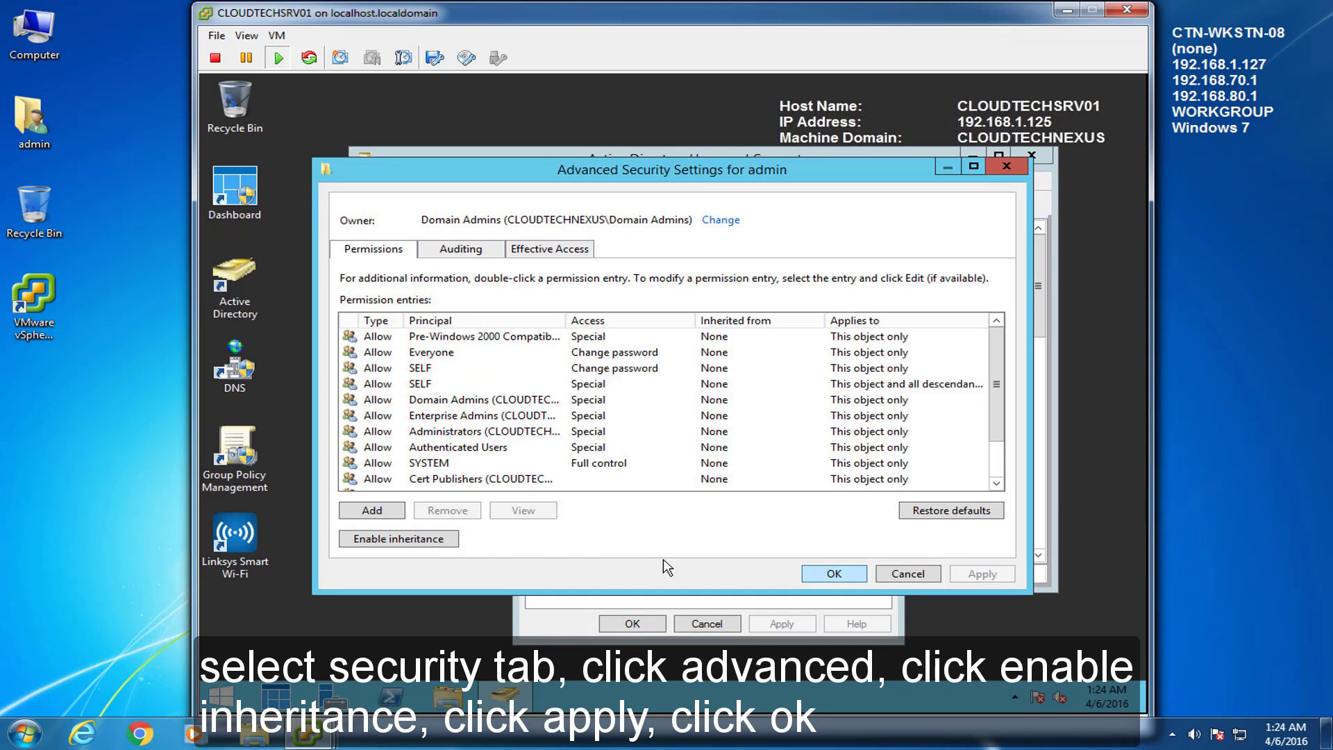
left_click(427, 545)
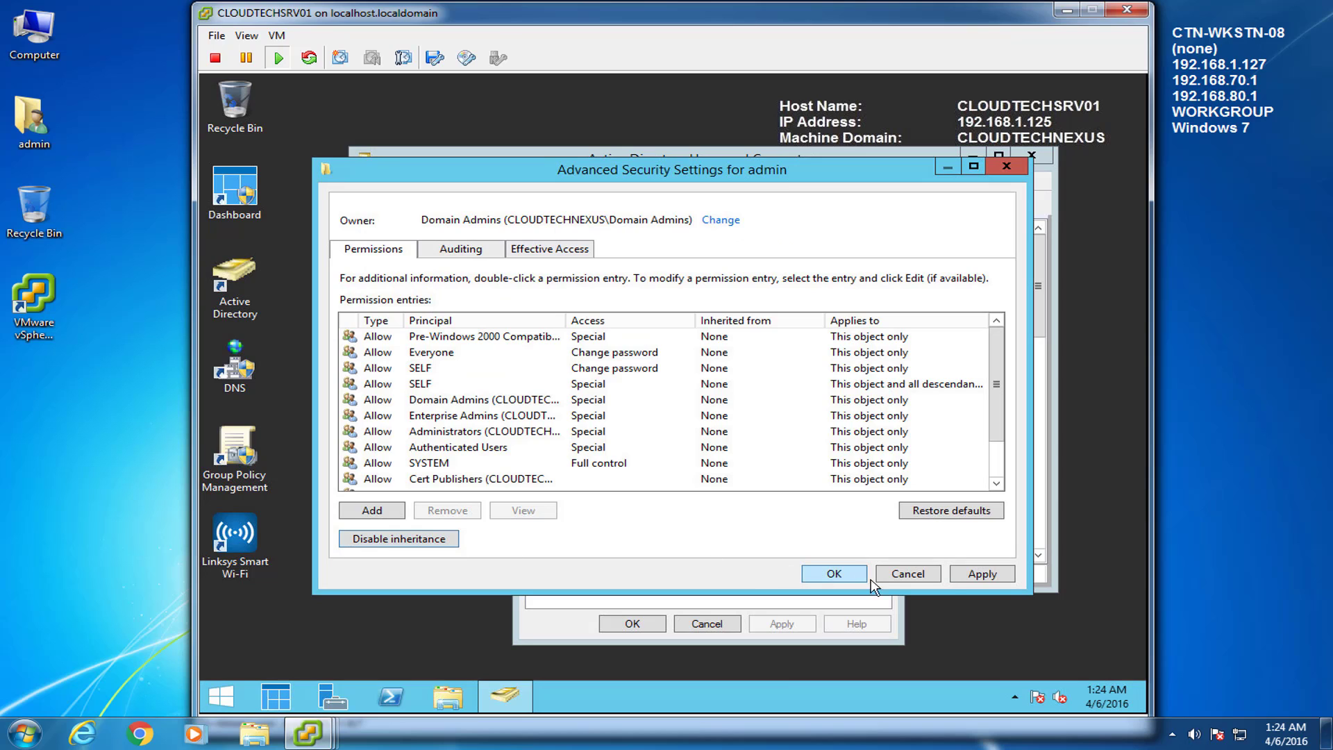
left_click(982, 574)
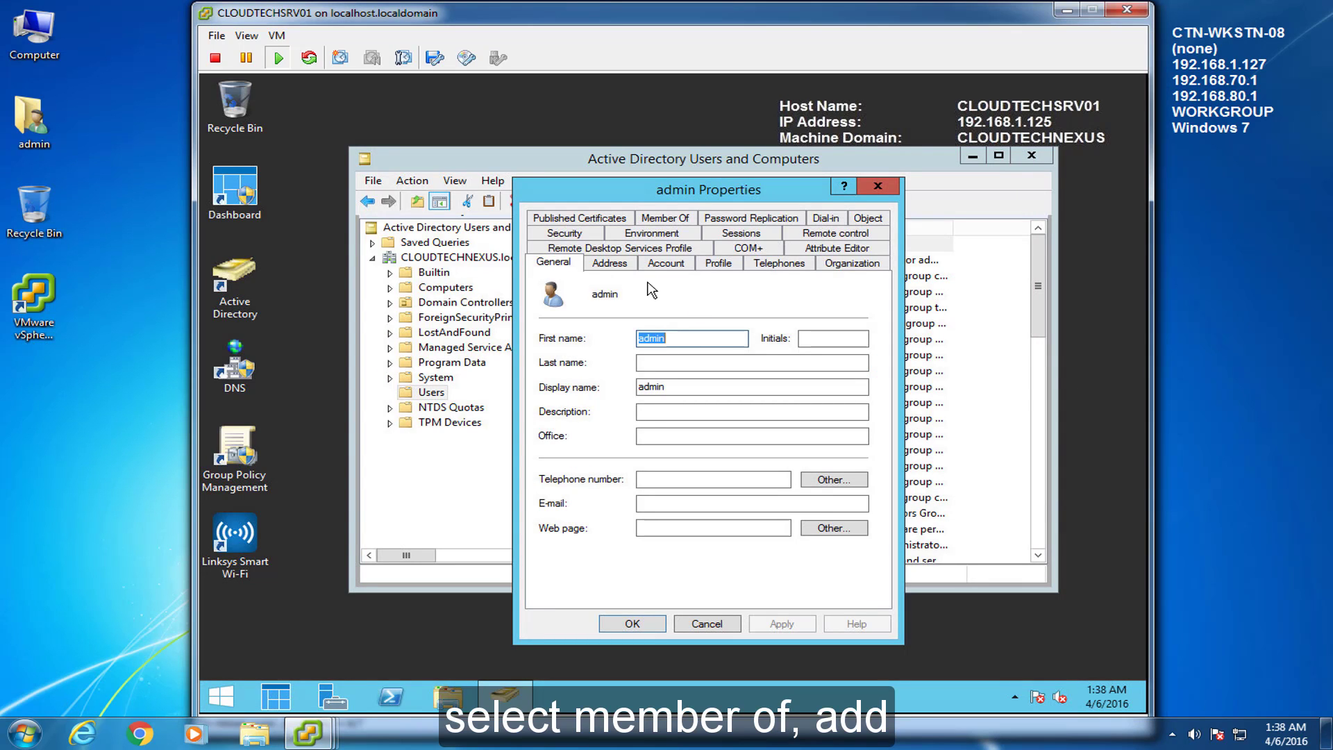
Step: Add admin to the CSAdministrator group via Member Of, then apply and close
left_click(665, 218)
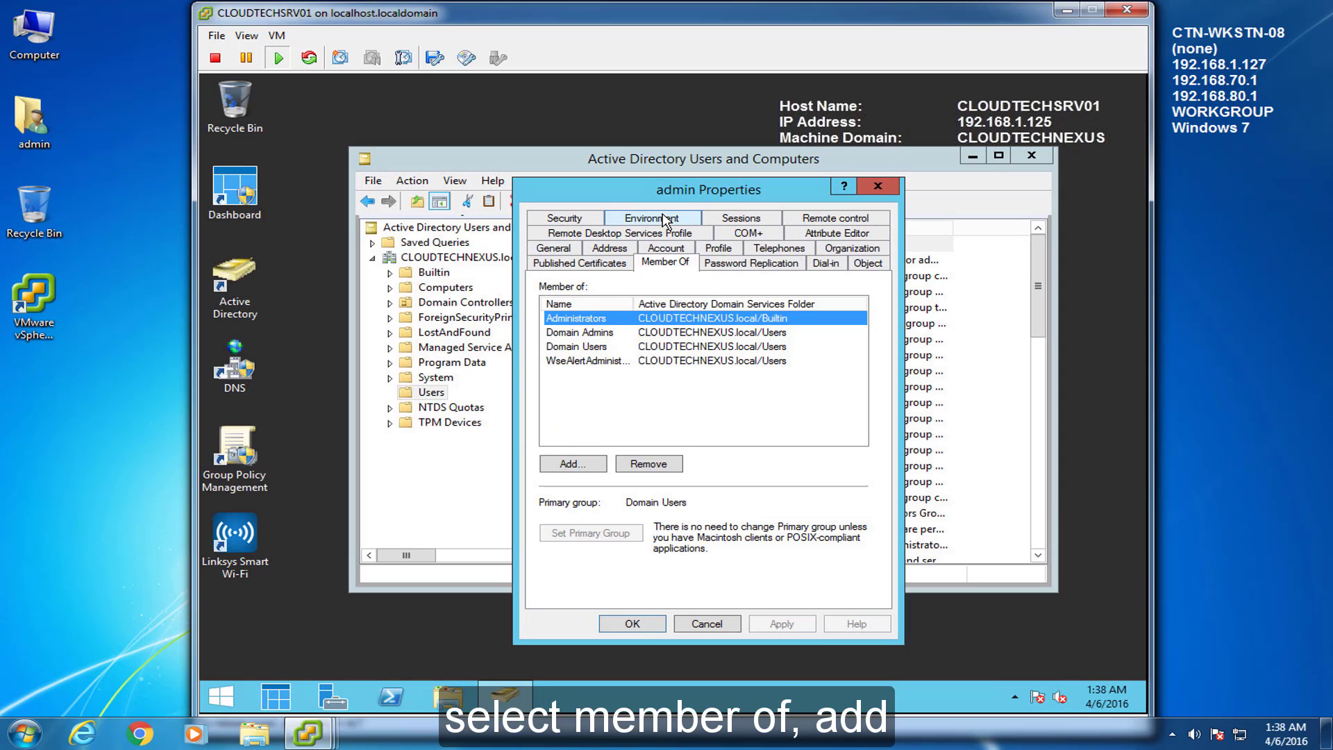
left_click(601, 402)
left_click(585, 464)
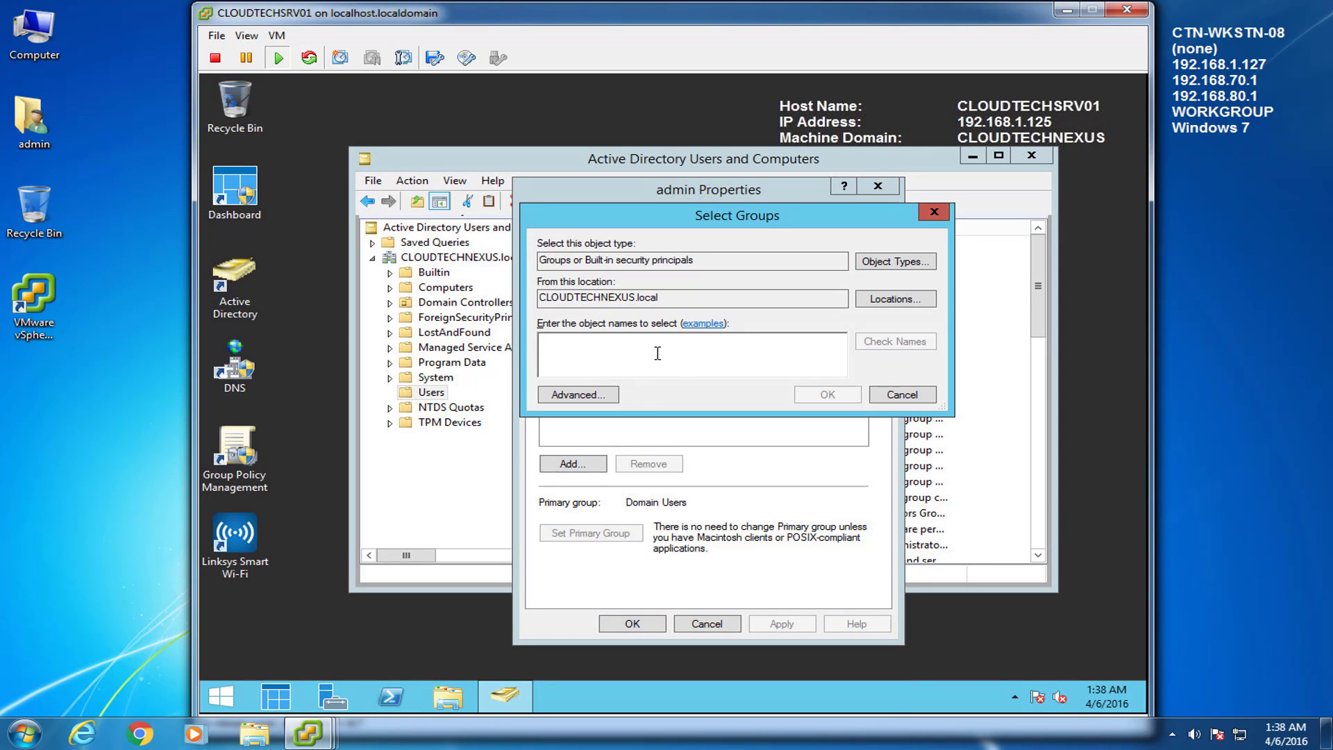
type("CSA")
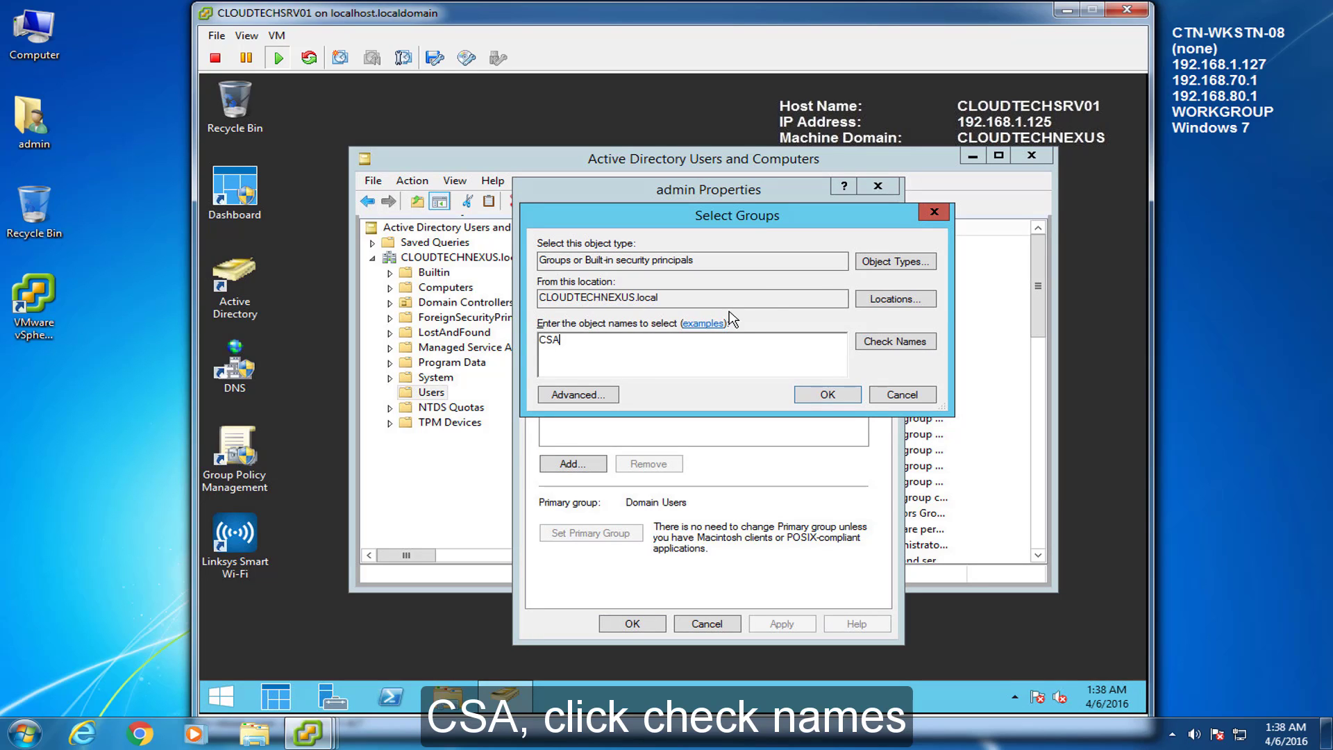
left_click(905, 342)
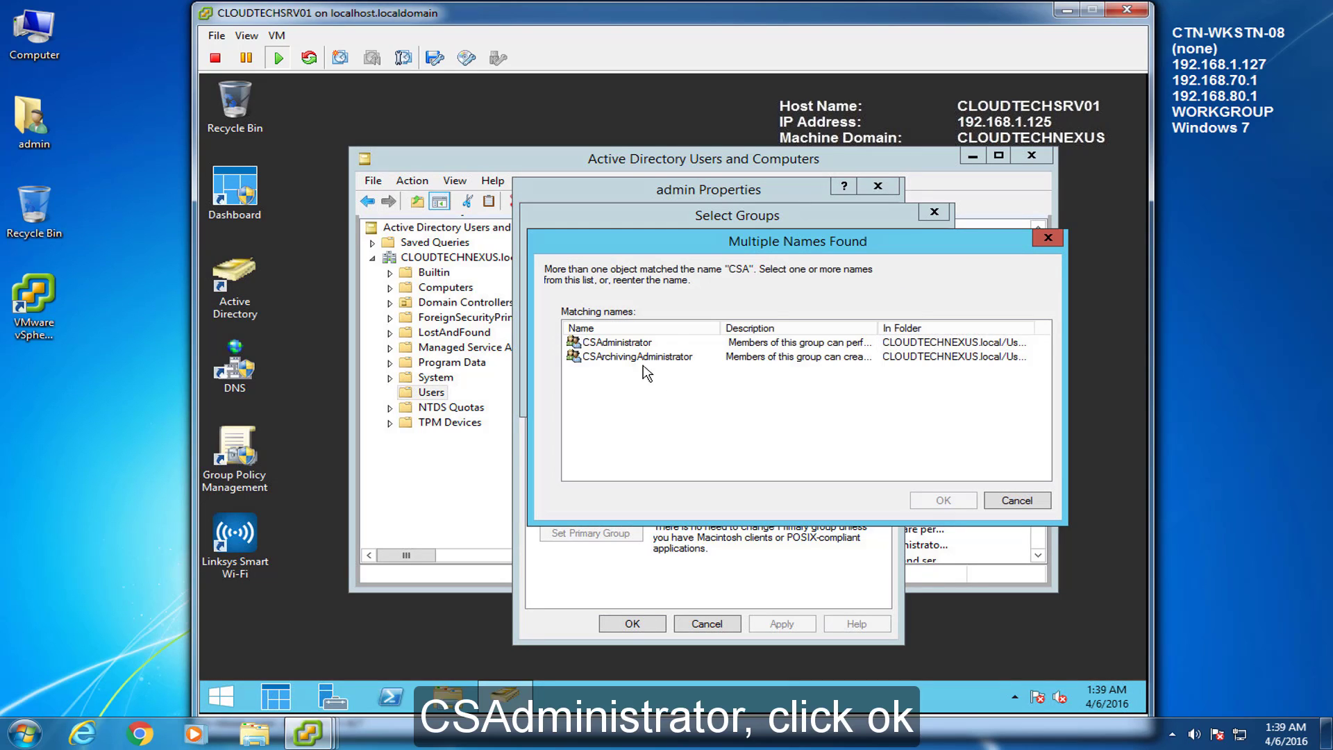
left_click(620, 343)
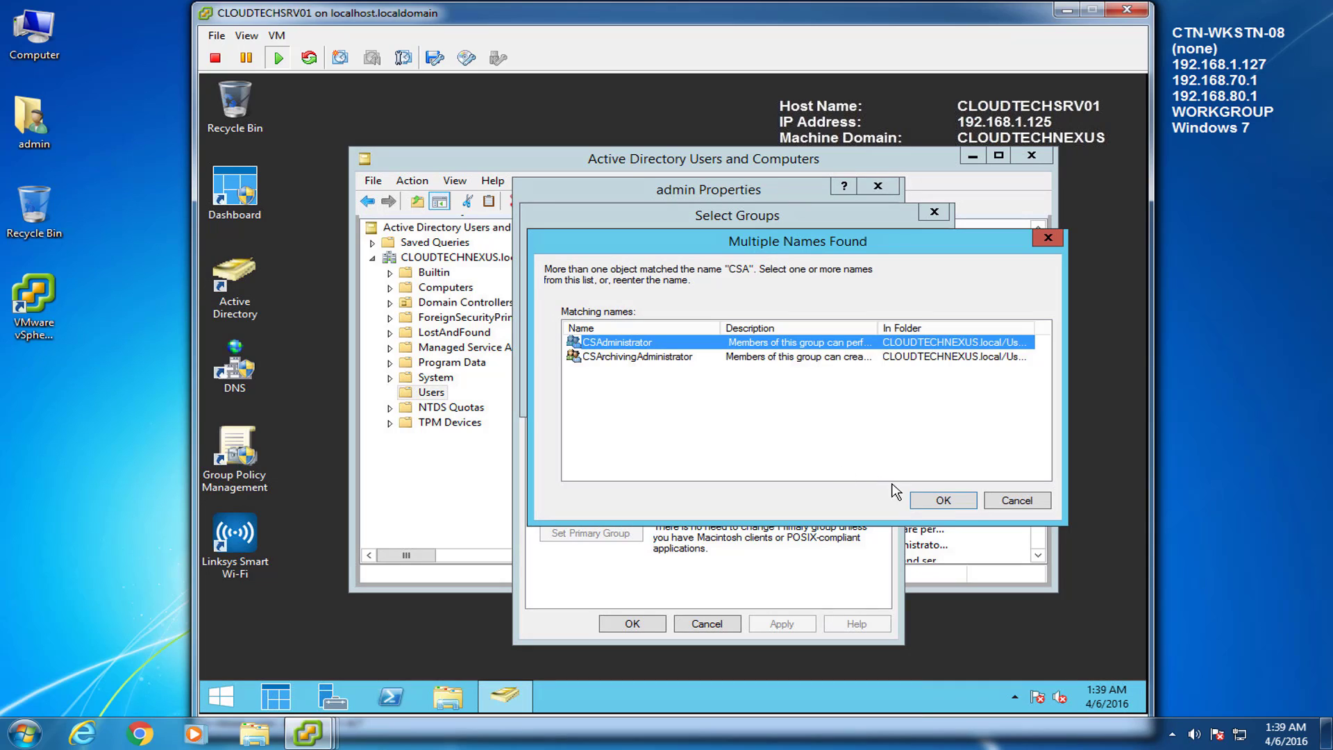
left_click(925, 501)
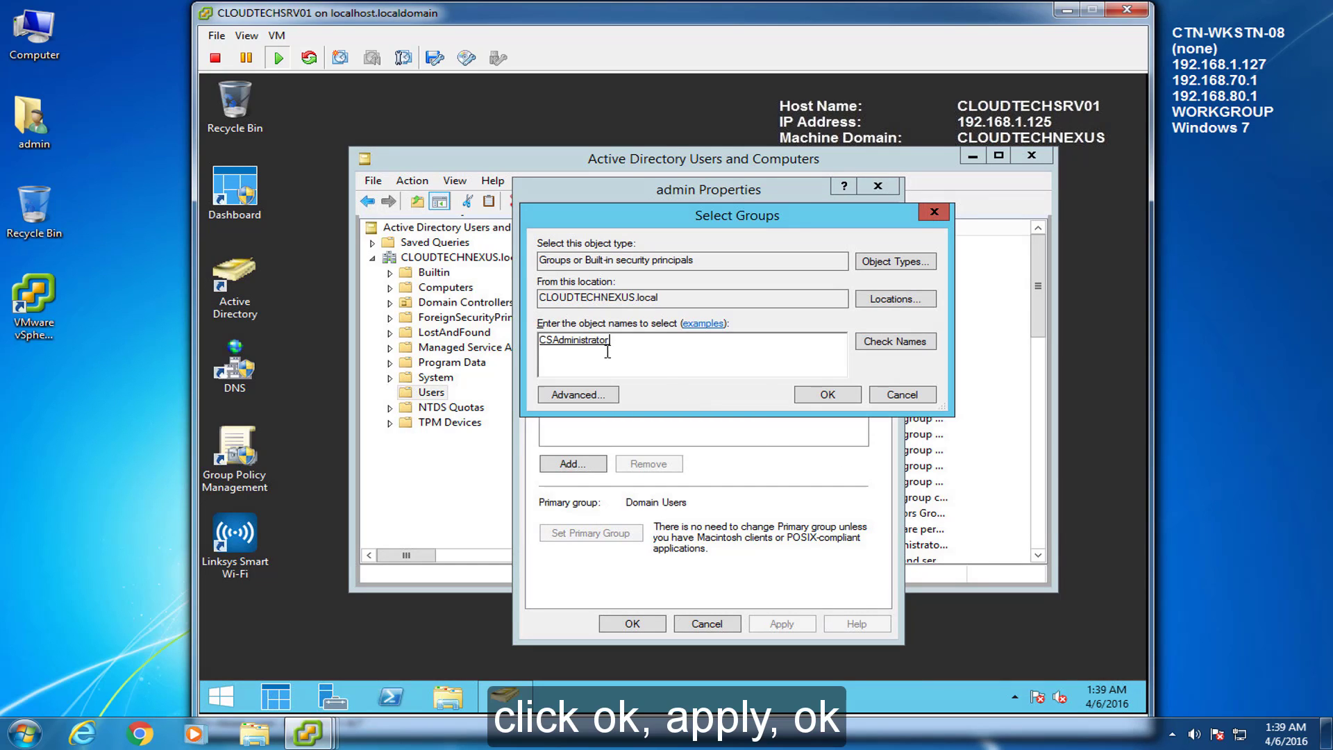
left_click(806, 401)
left_click(804, 627)
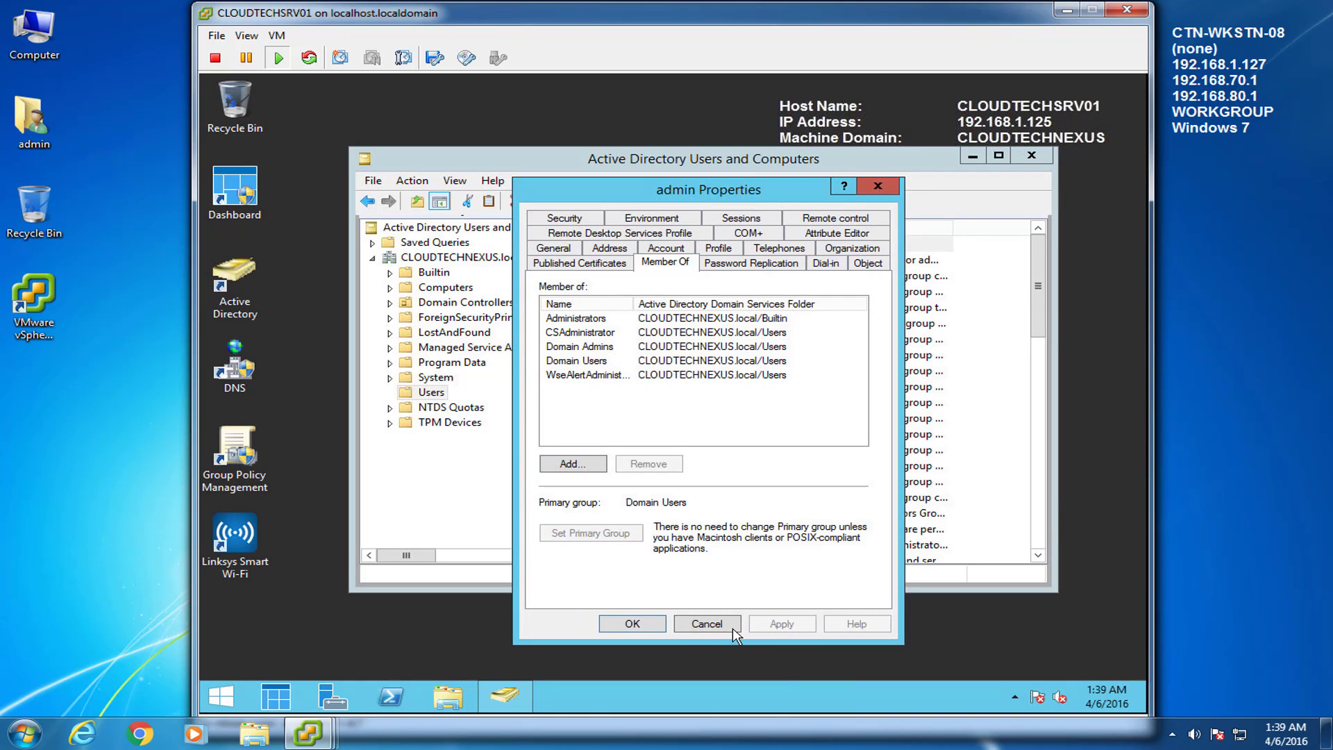
left_click(618, 623)
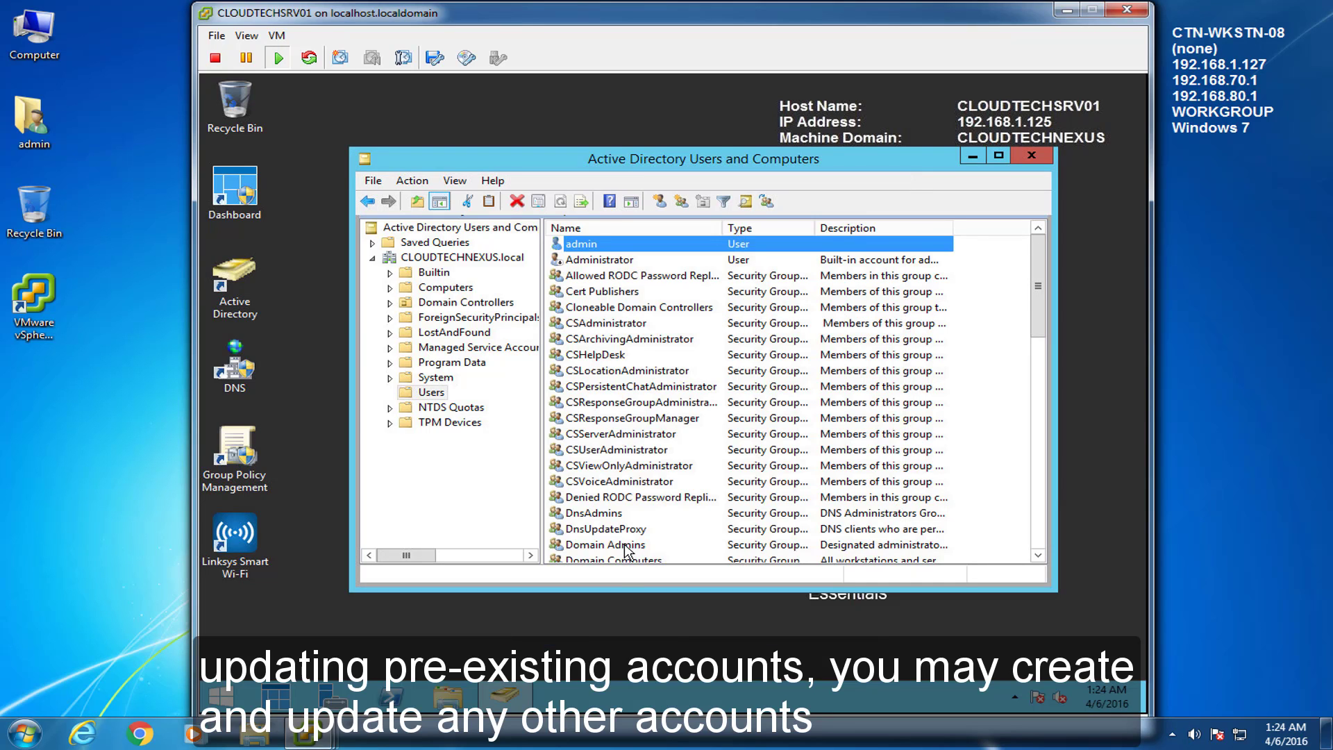
left_click(627, 546)
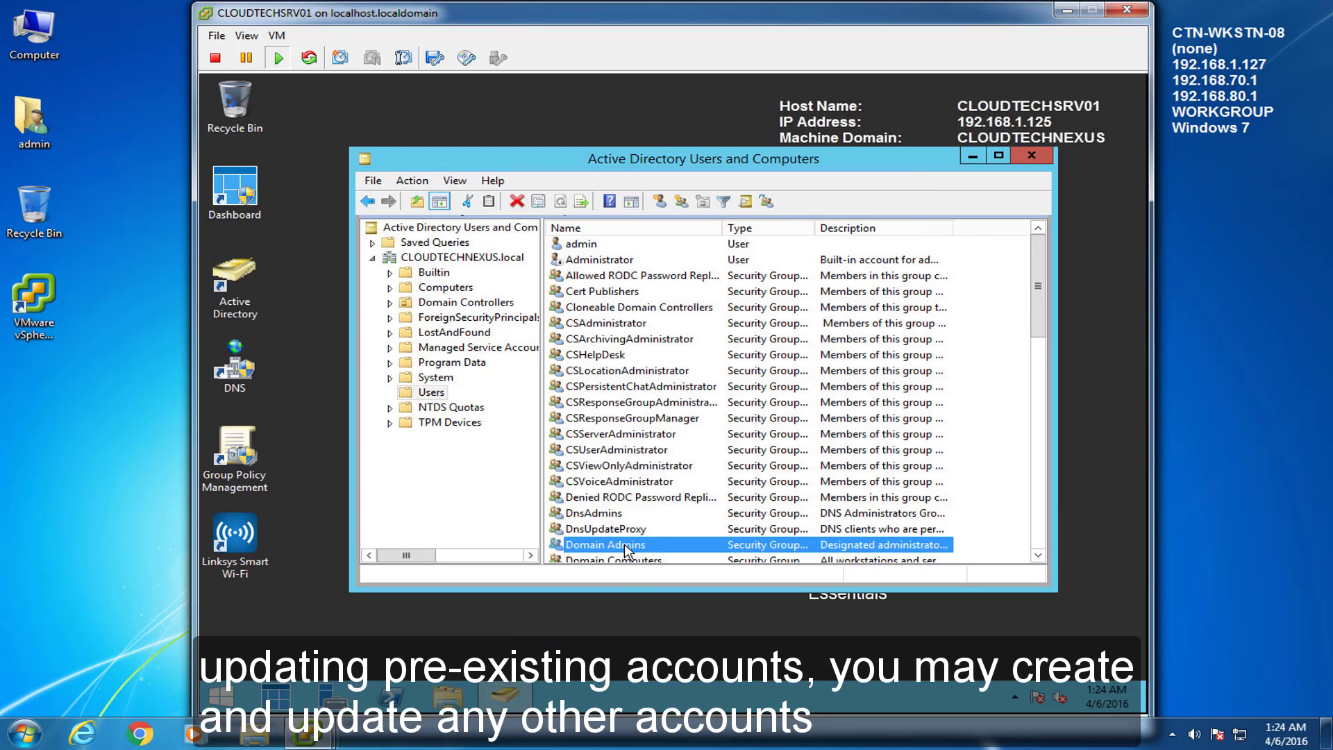
key("u")
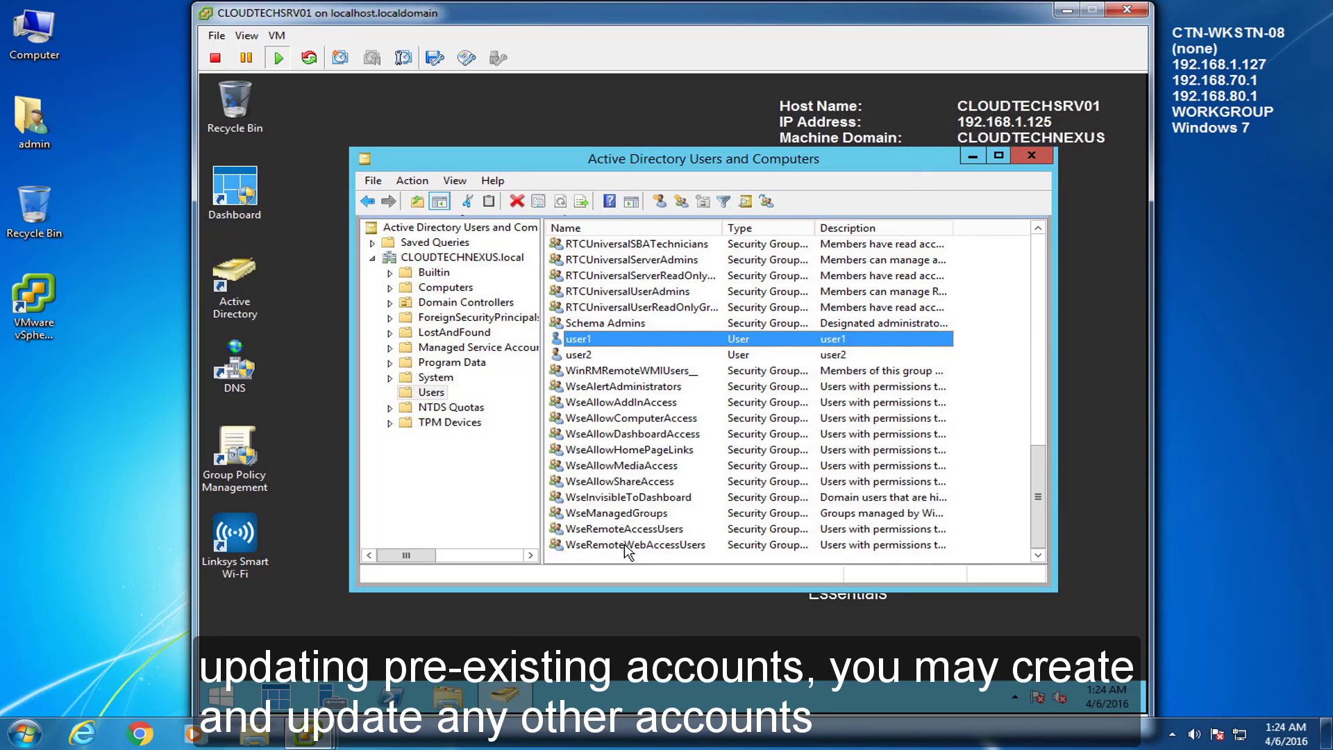
right_click(581, 343)
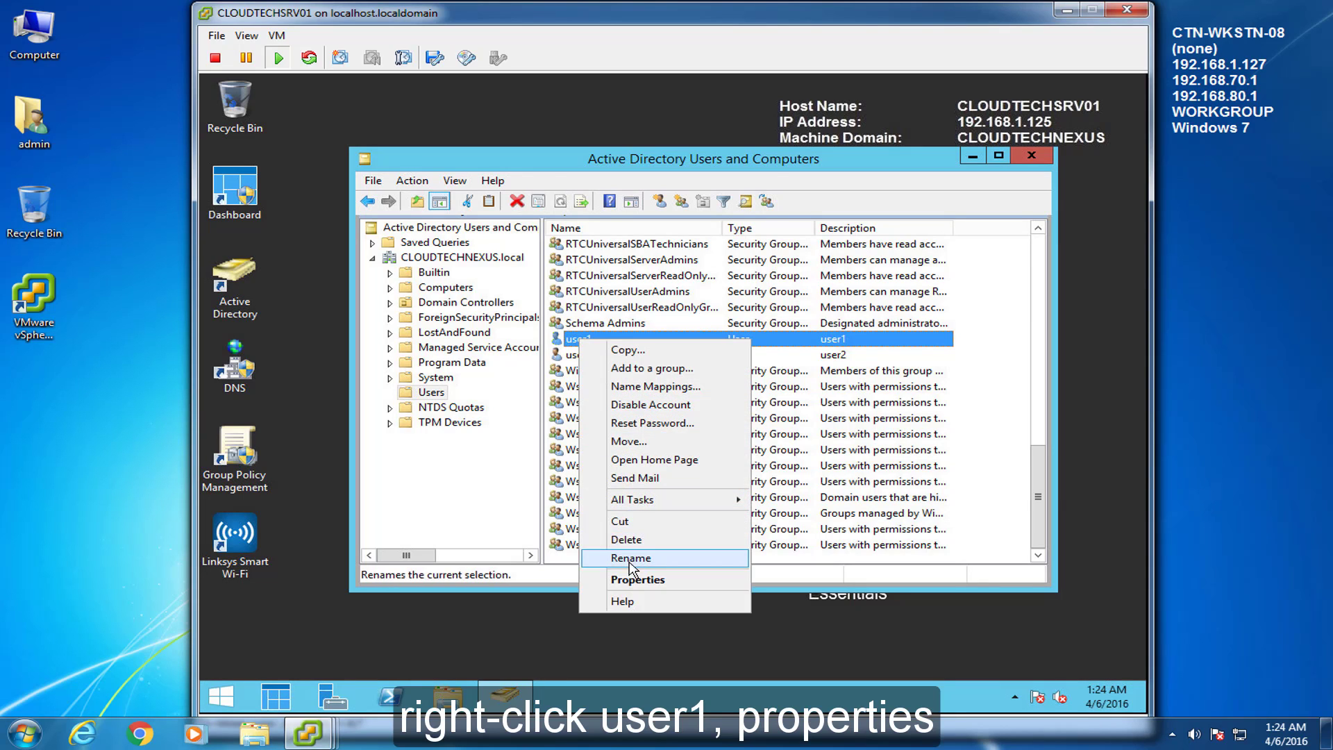
left_click(632, 581)
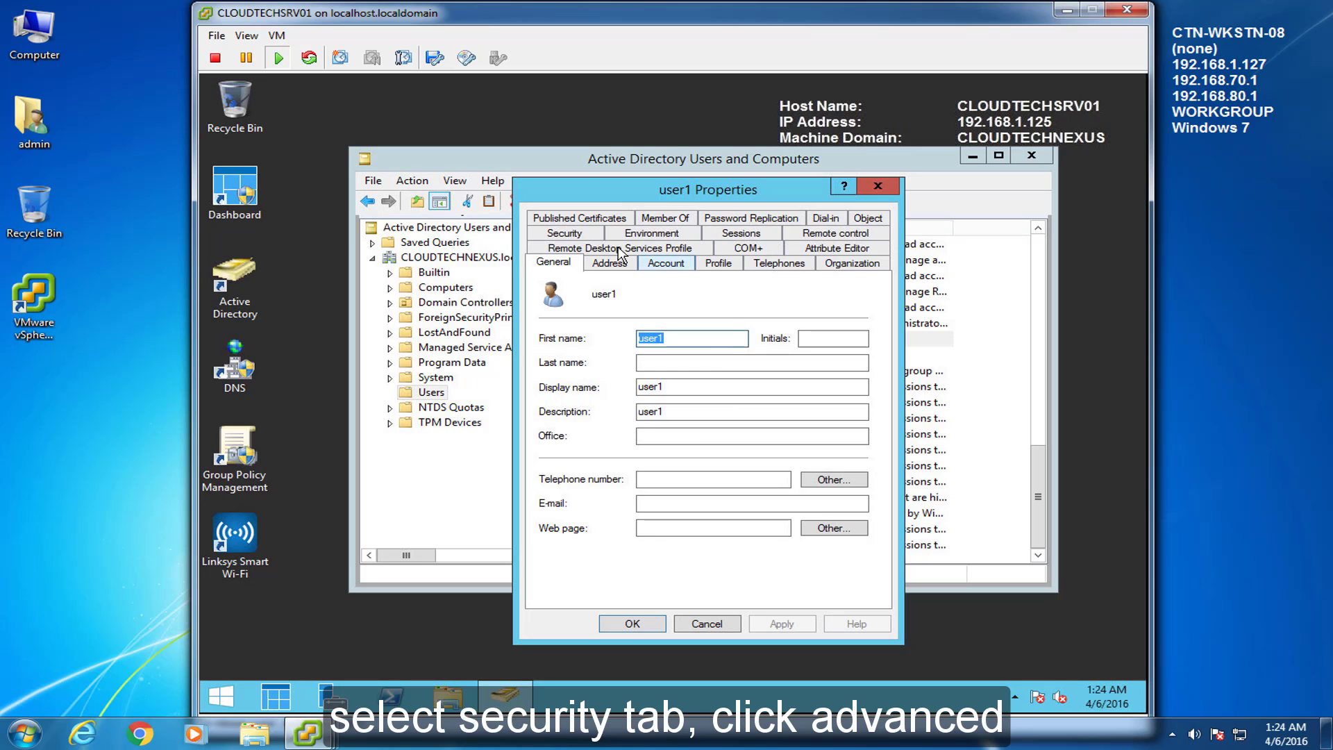
left_click(592, 236)
left_click(833, 564)
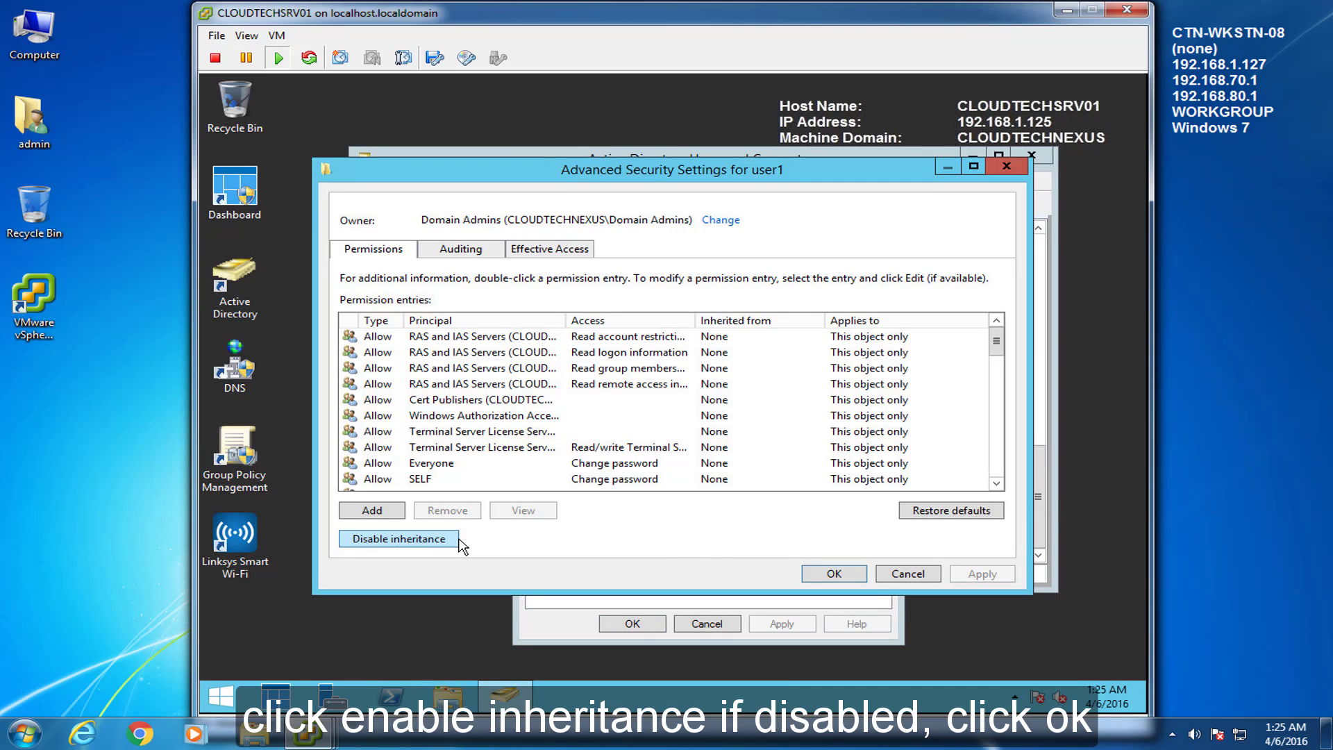
left_click(811, 577)
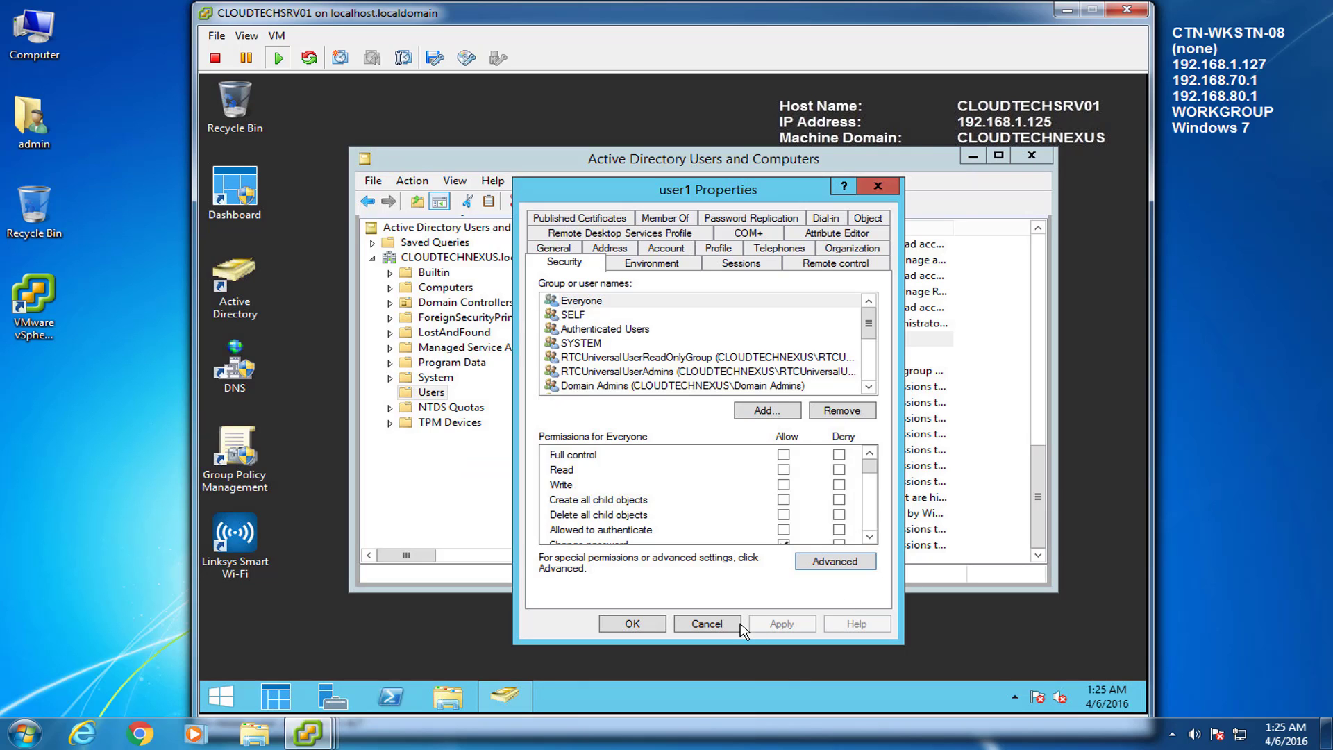
left_click(706, 622)
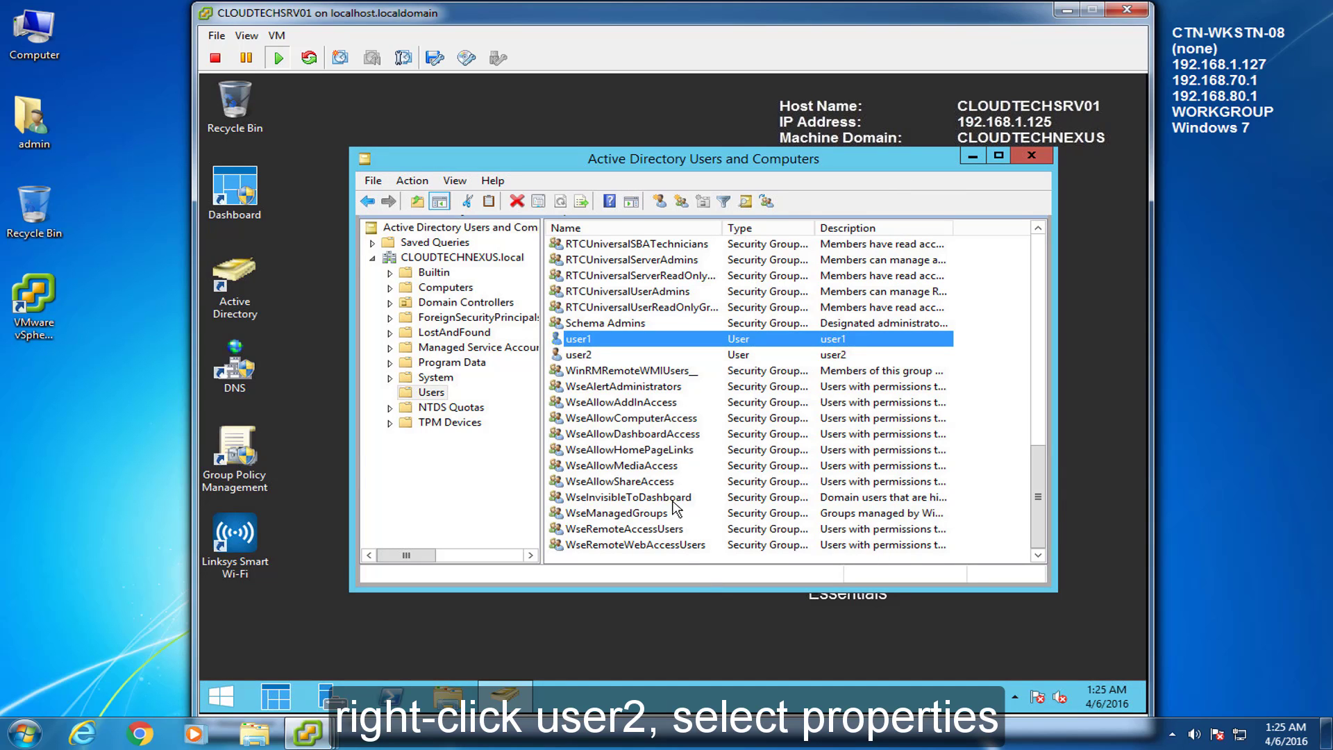
left_click(581, 357)
right_click(581, 357)
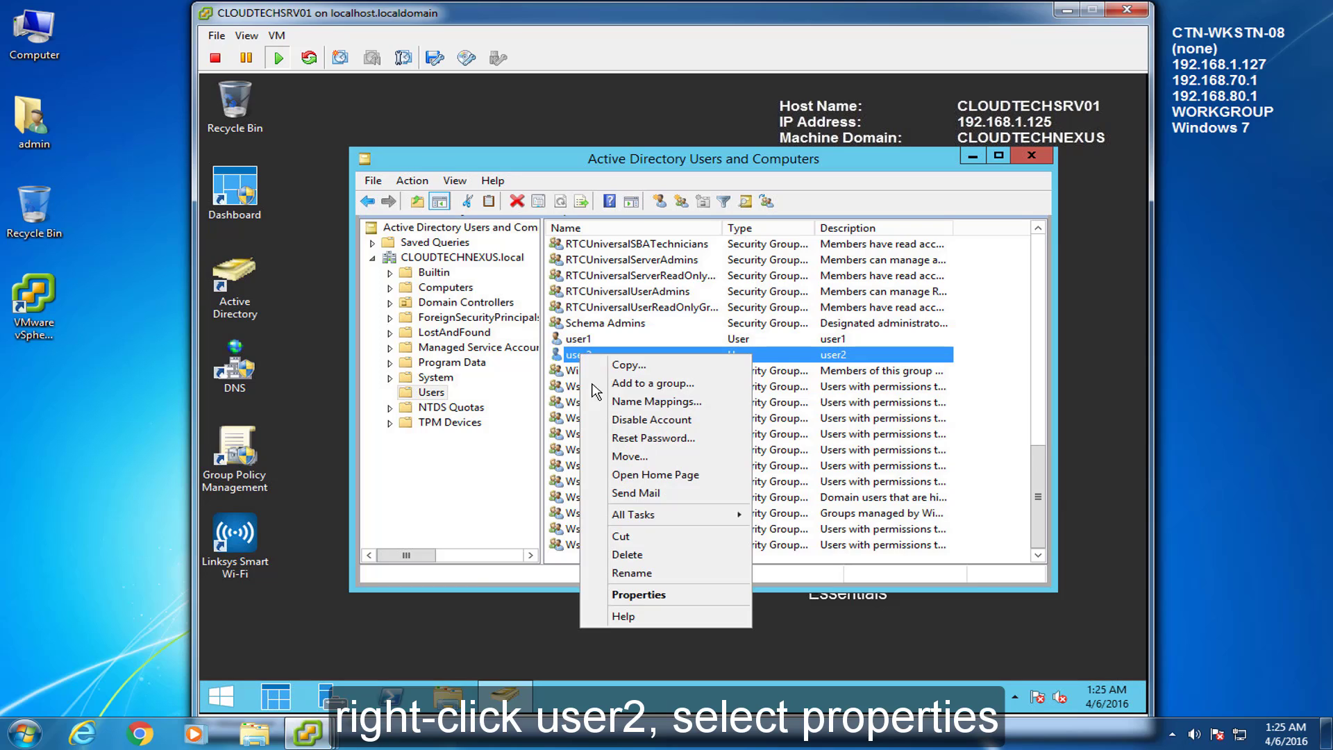
left_click(639, 595)
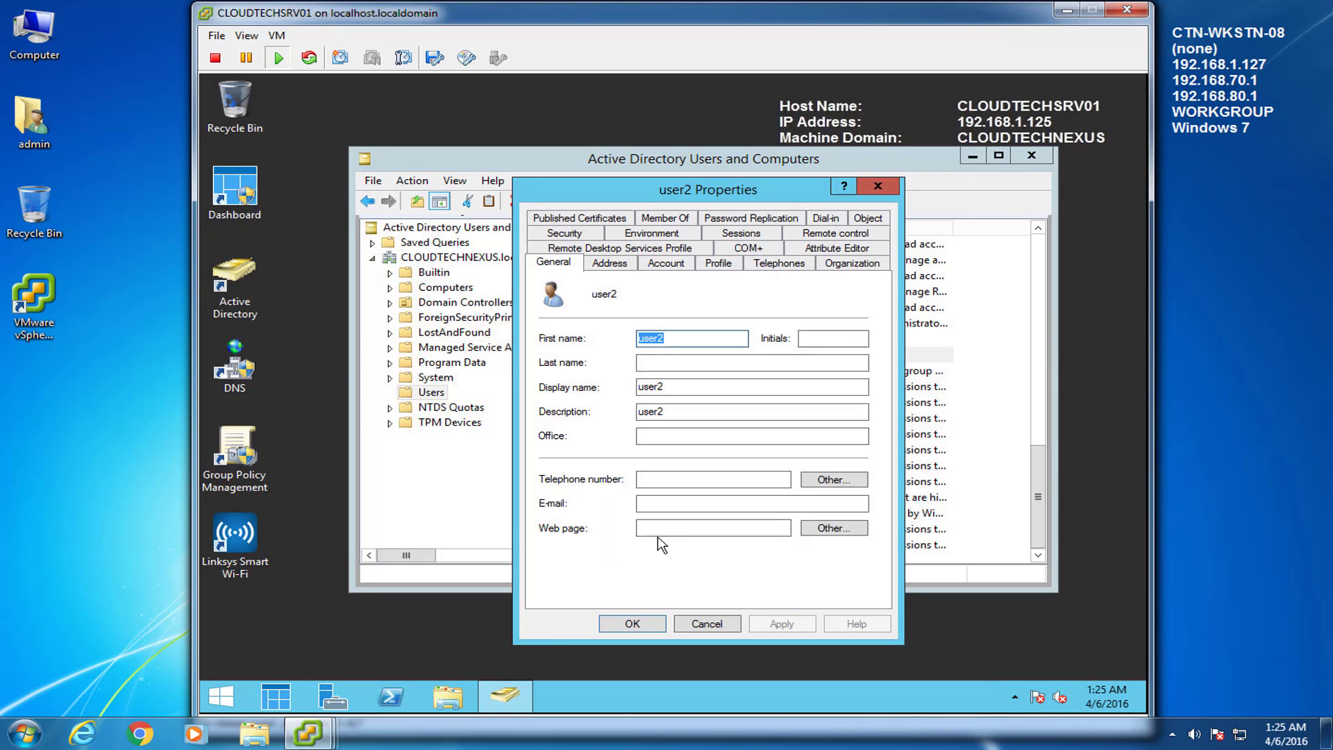
left_click(568, 235)
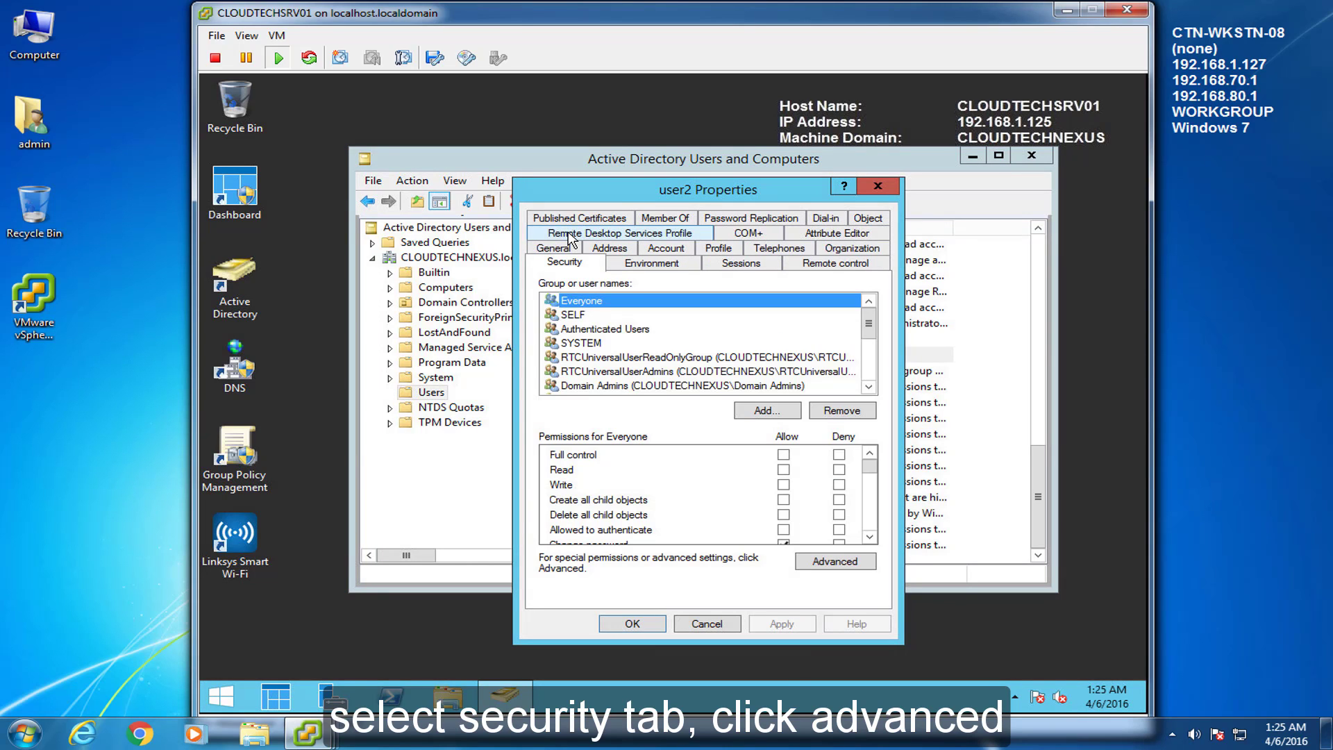
left_click(830, 564)
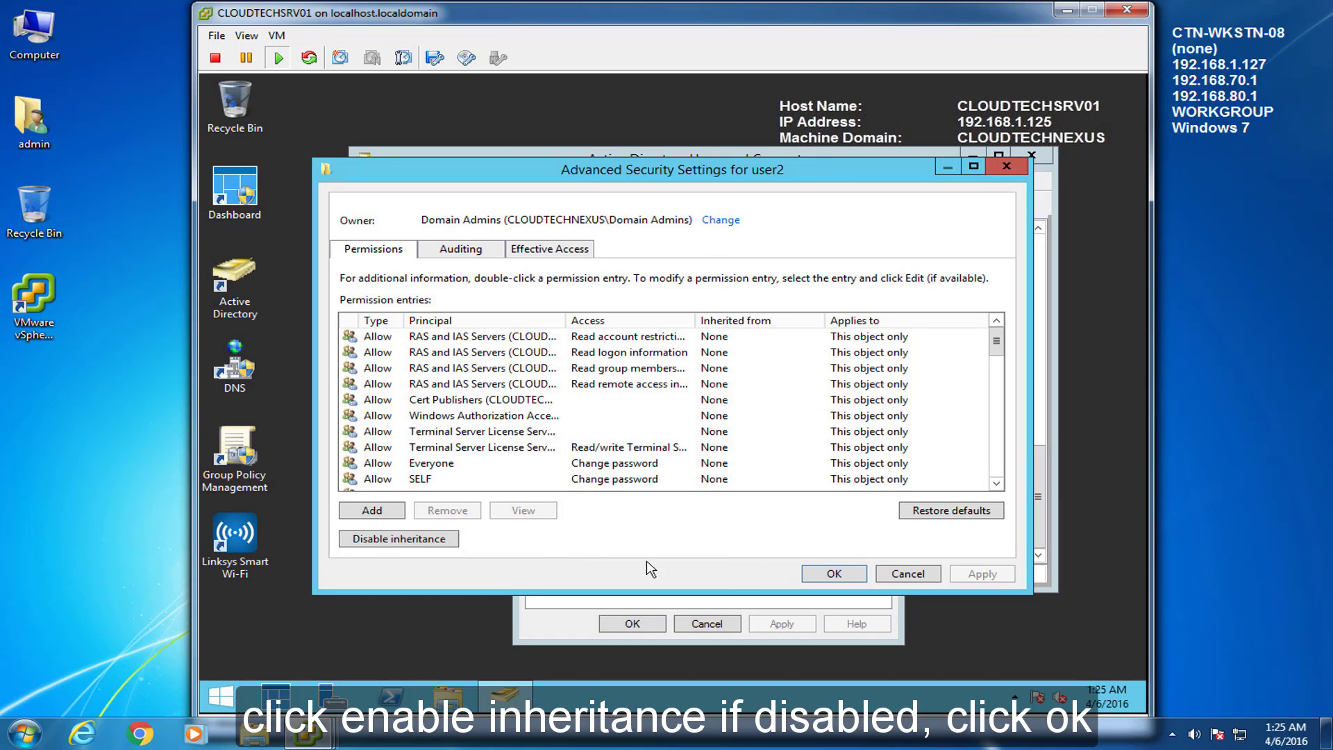
left_click(895, 579)
left_click(632, 623)
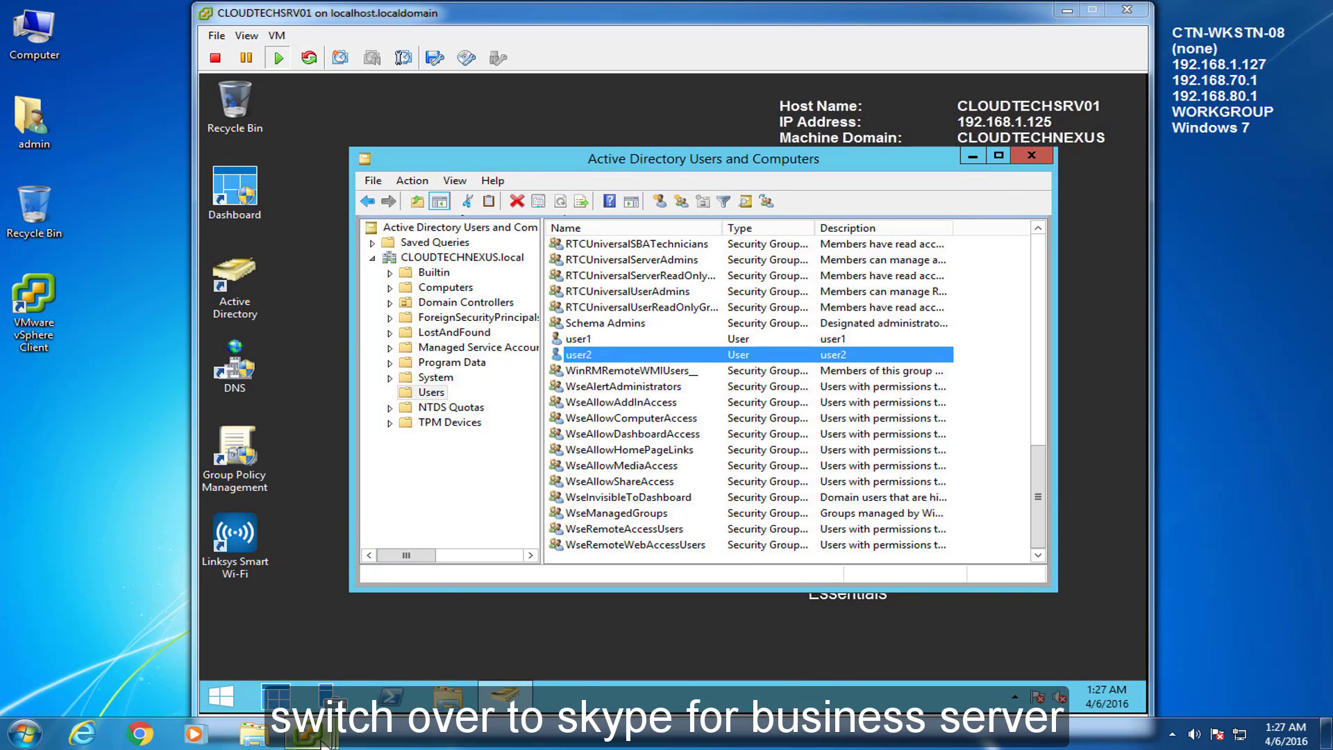
Step: On the CLOUDTECHSRV02 console, expand the Skype for Business Server 2015 program group in All Programs
mouse_move(308, 733)
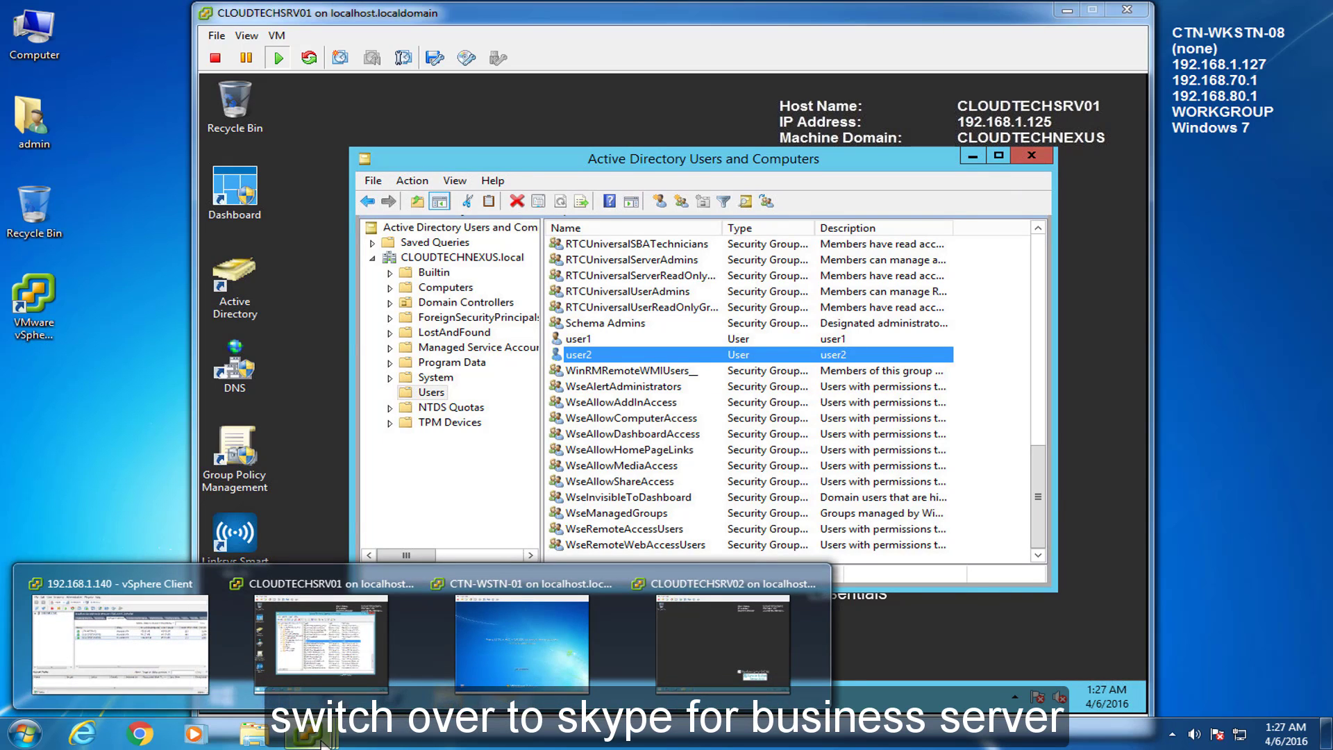
left_click(674, 638)
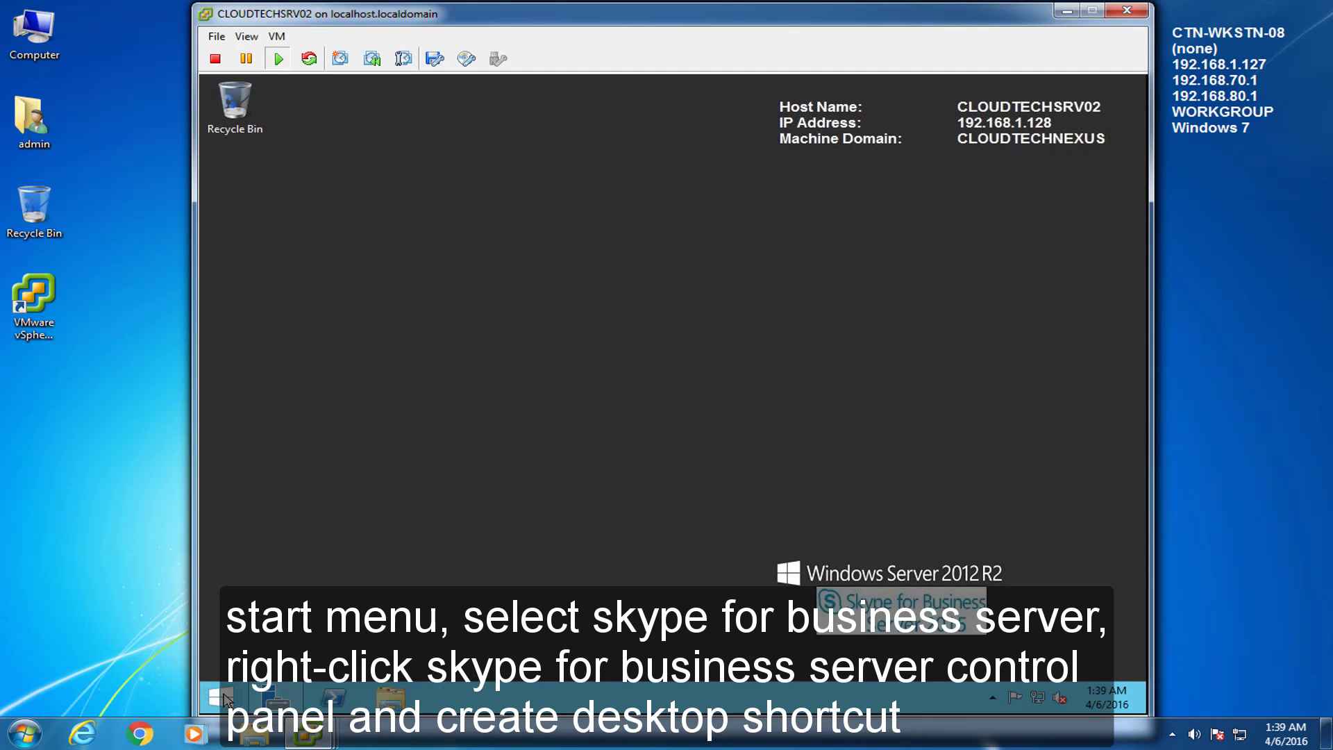
left_click(224, 698)
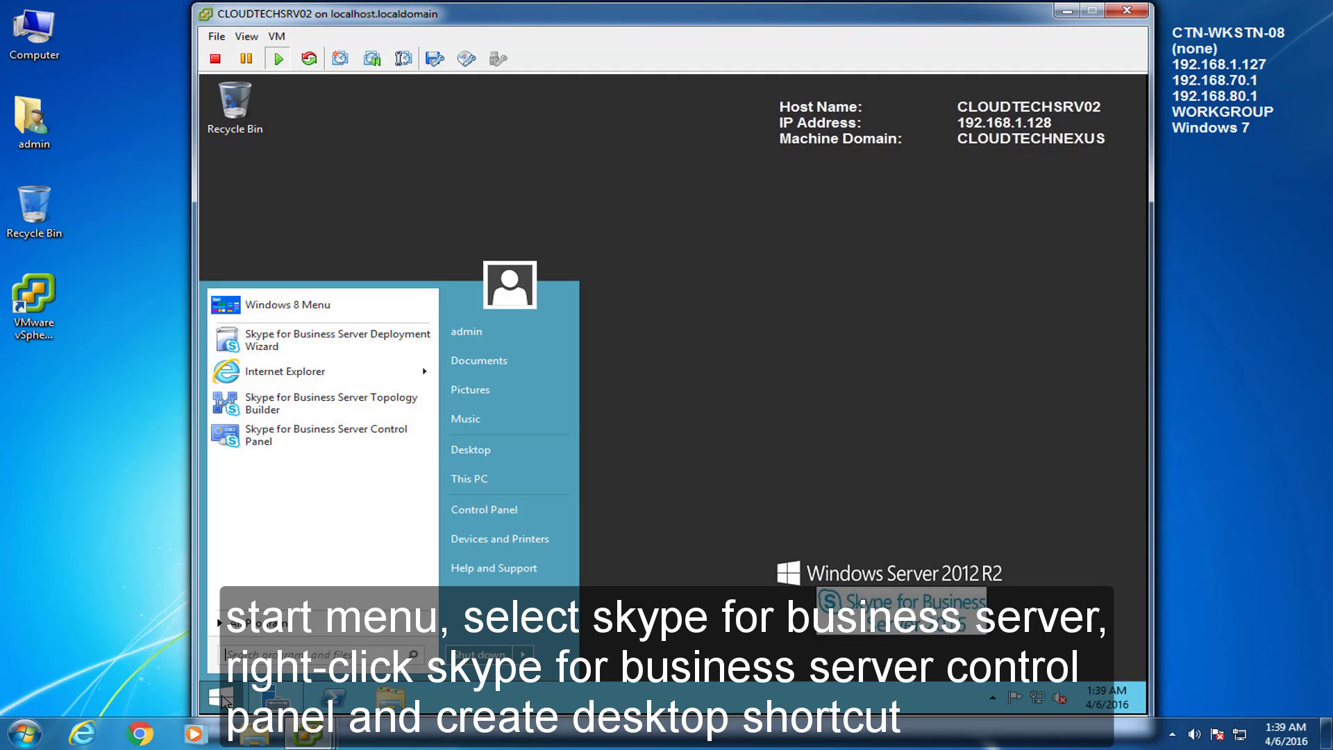
left_click(271, 623)
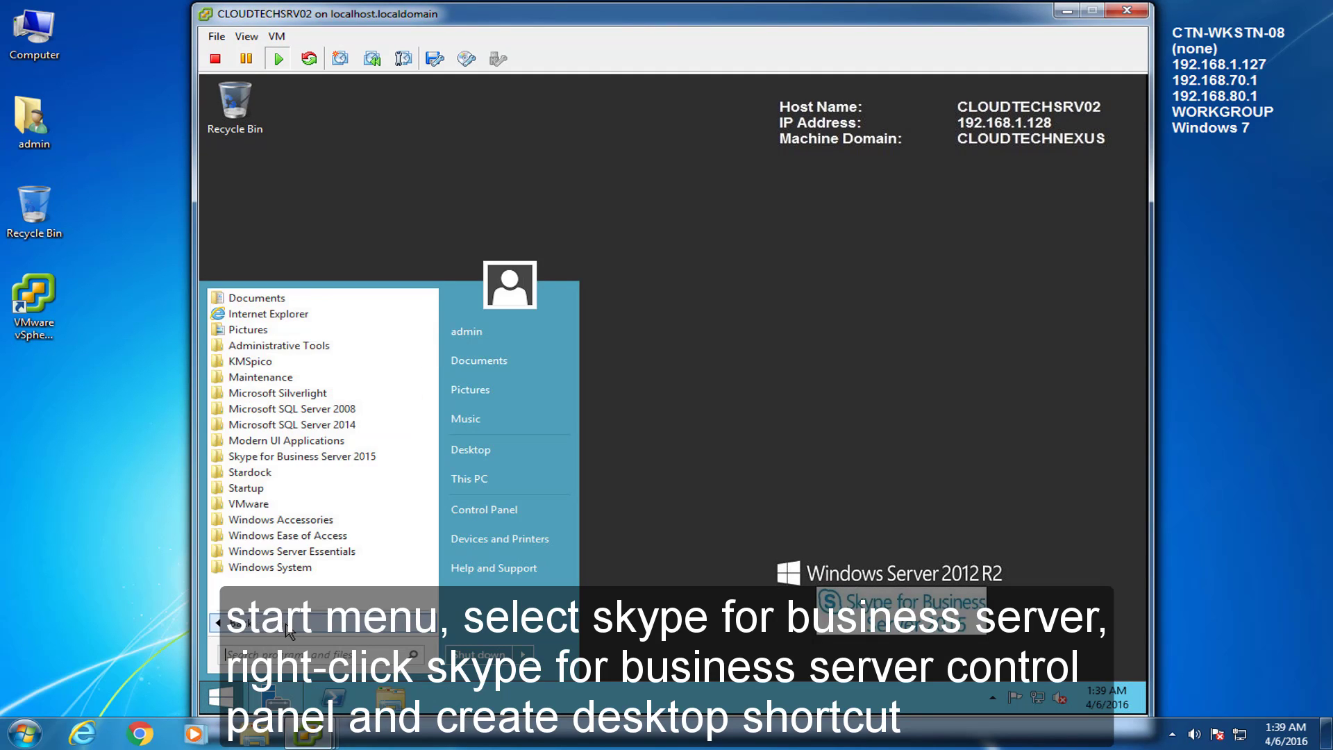
left_click(295, 457)
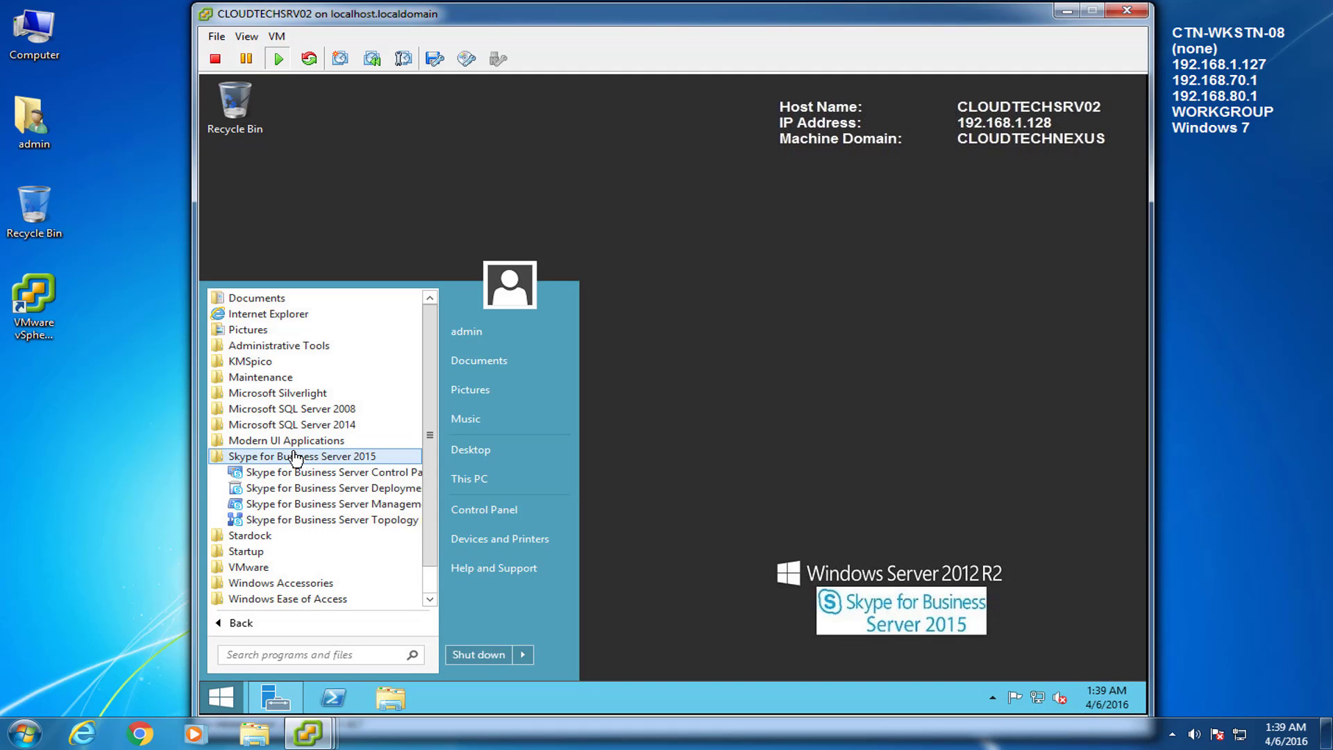
Step: Send the Skype for Business Server Control Panel to the desktop and launch it from the new shortcut
right_click(299, 474)
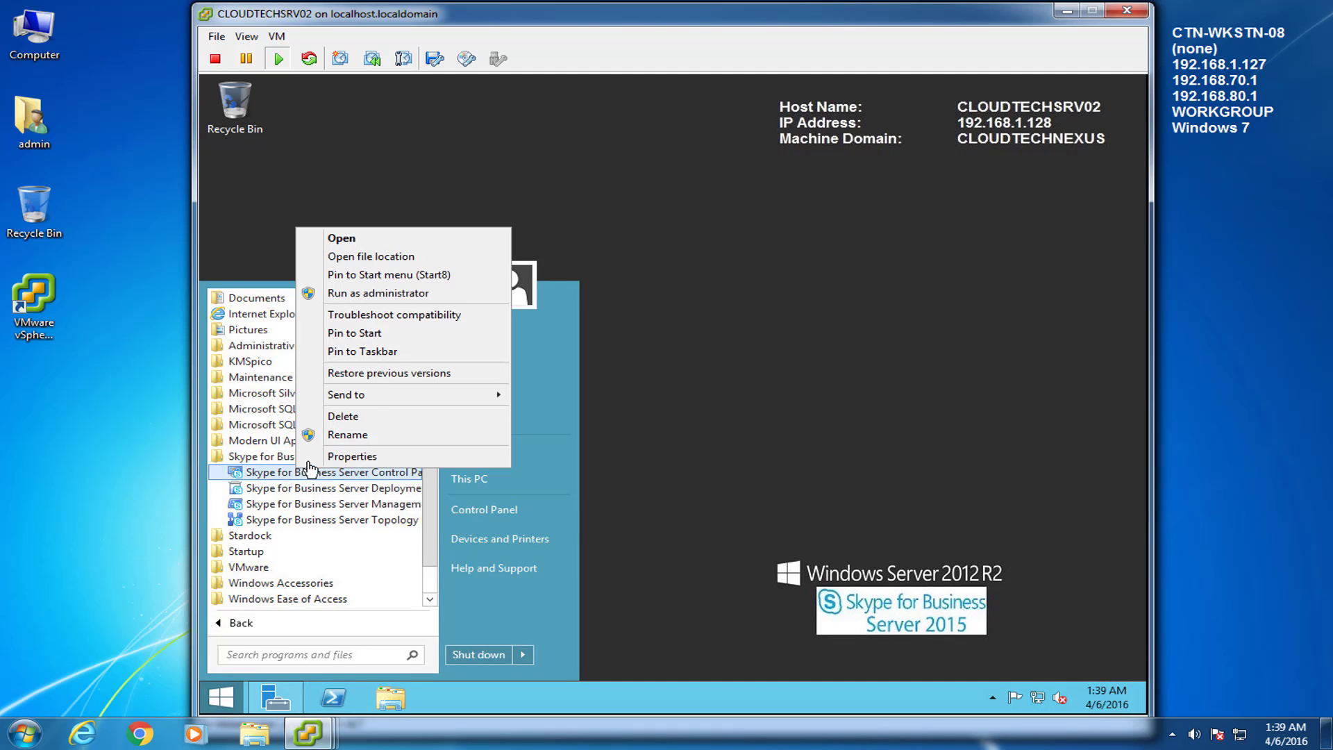
mouse_move(386, 402)
left_click(598, 414)
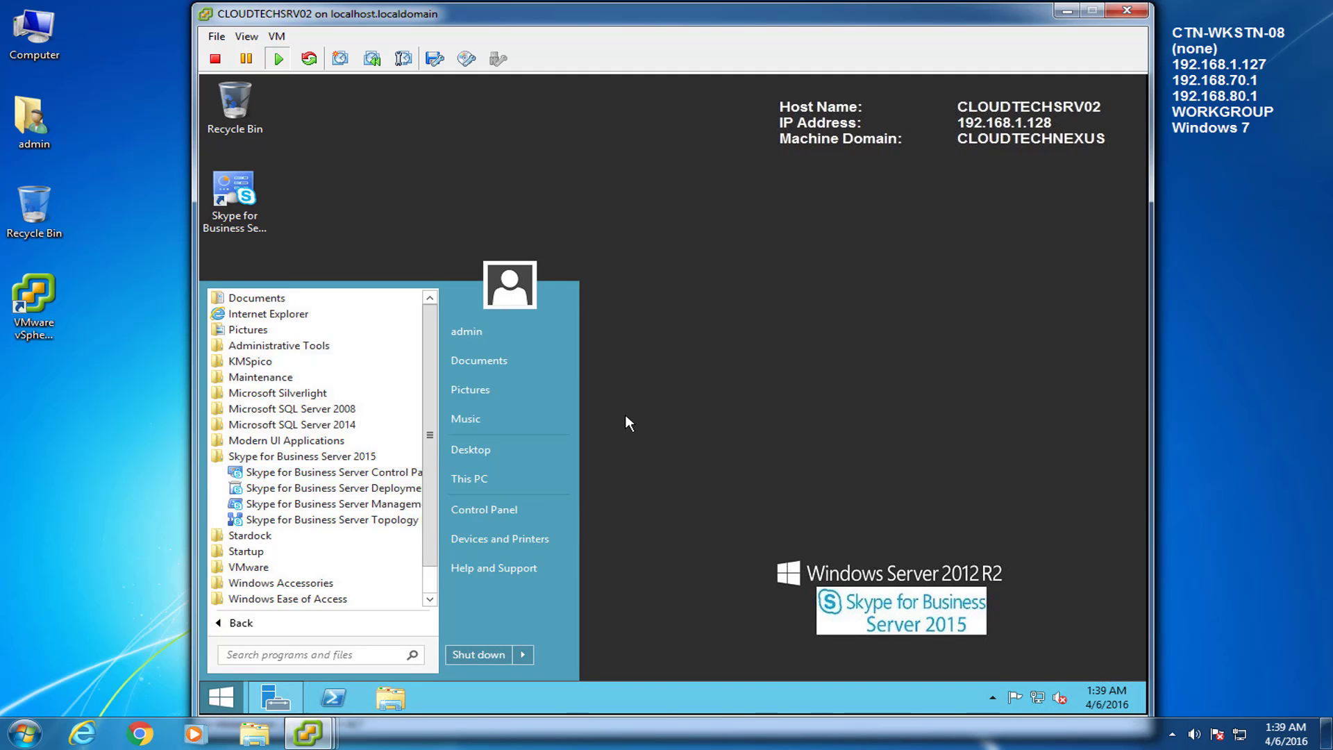
left_click(626, 417)
double_click(241, 195)
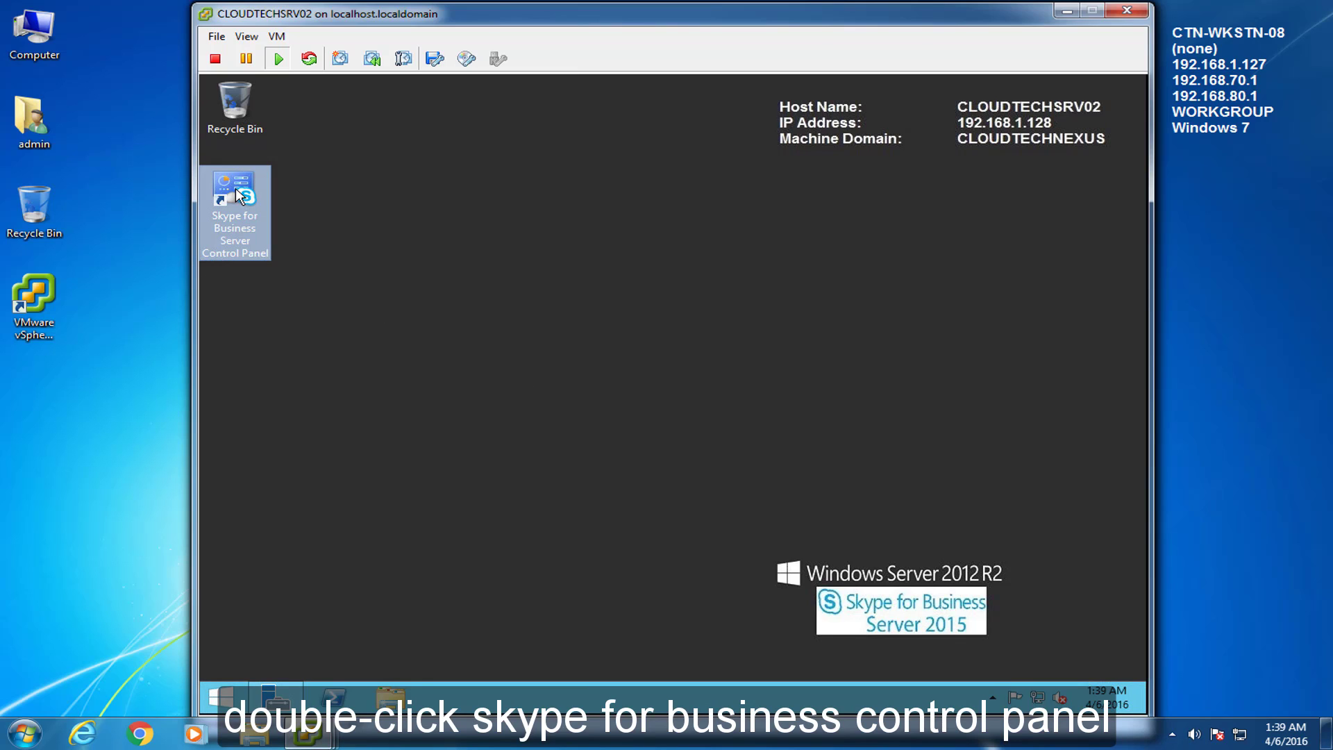
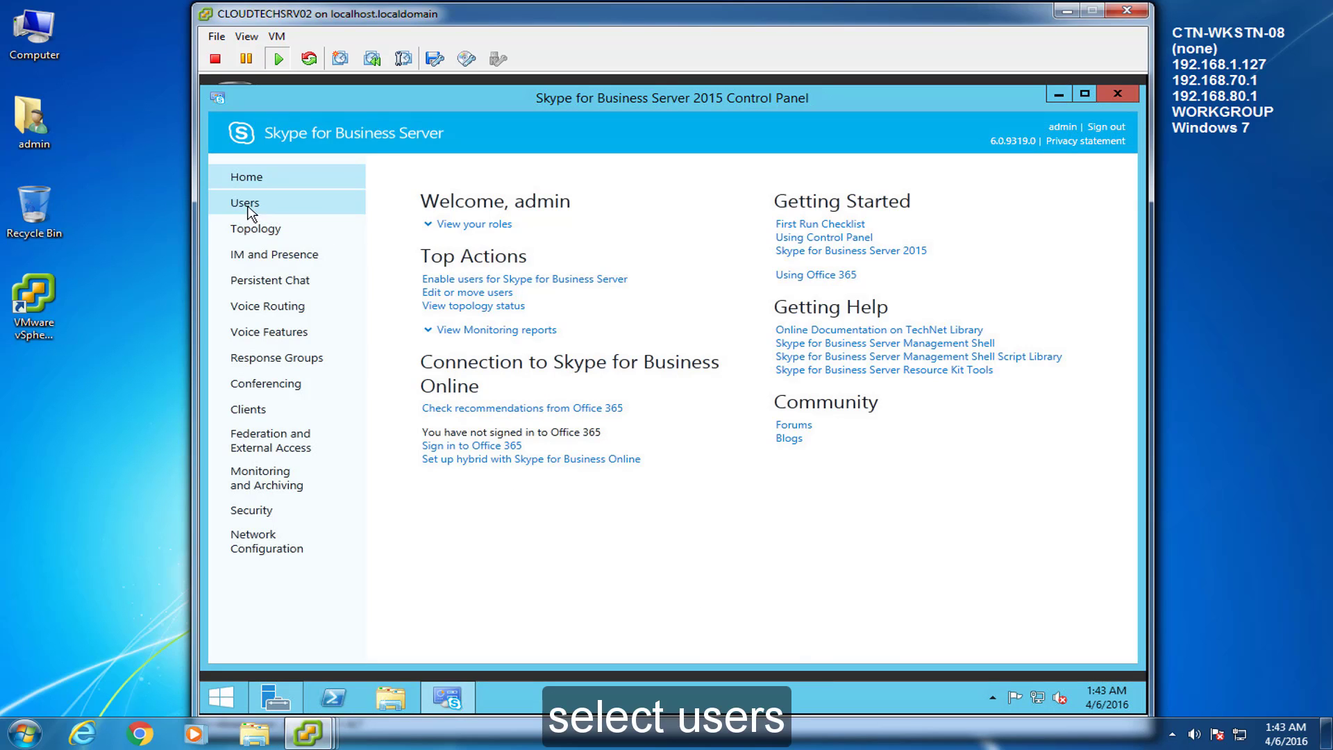
Step: Search Active Directory for 'admin' and add the account to the new-user list
left_click(245, 205)
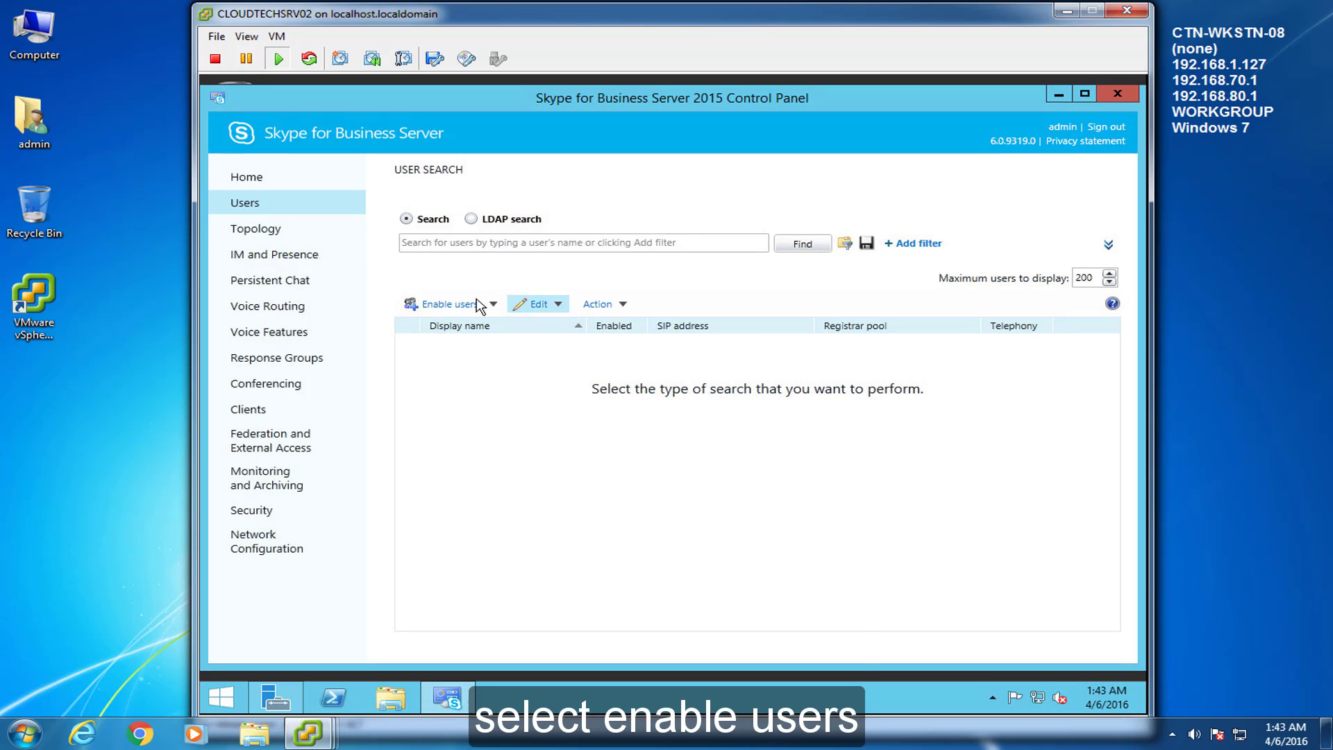
left_click(452, 304)
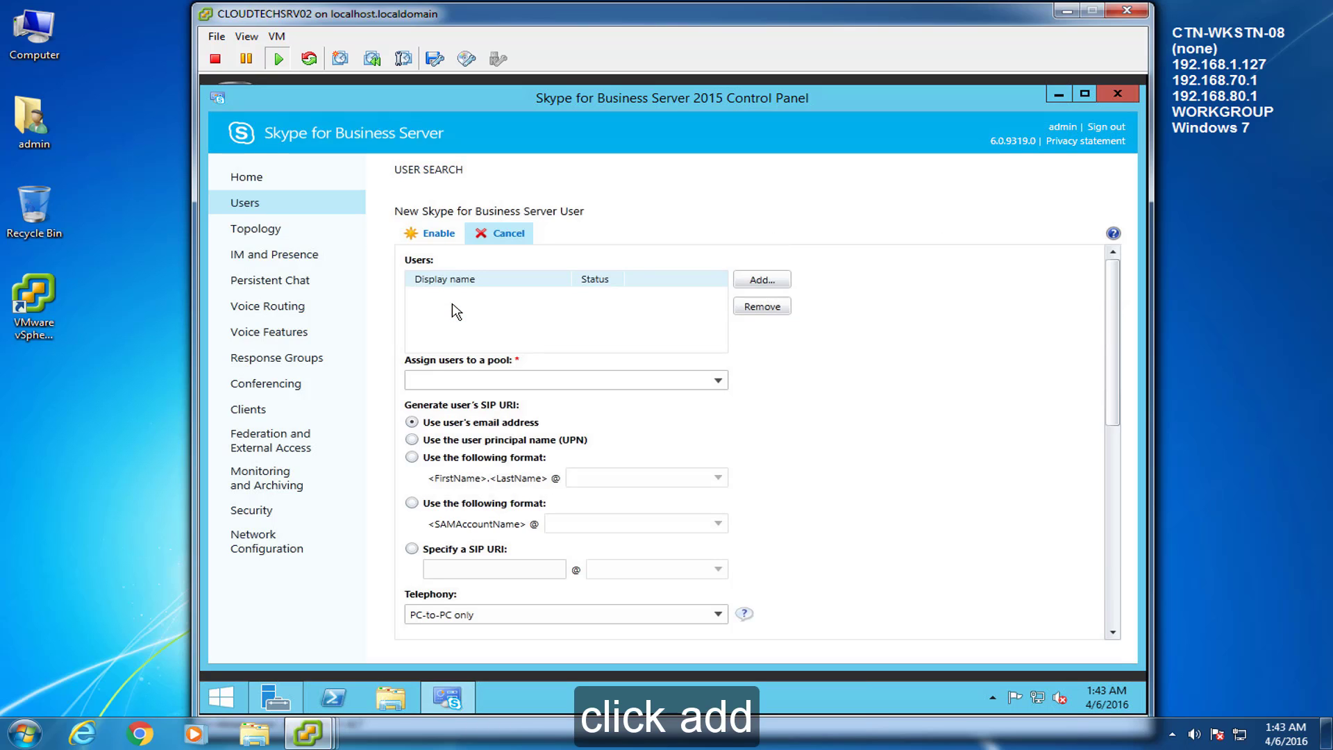
left_click(764, 281)
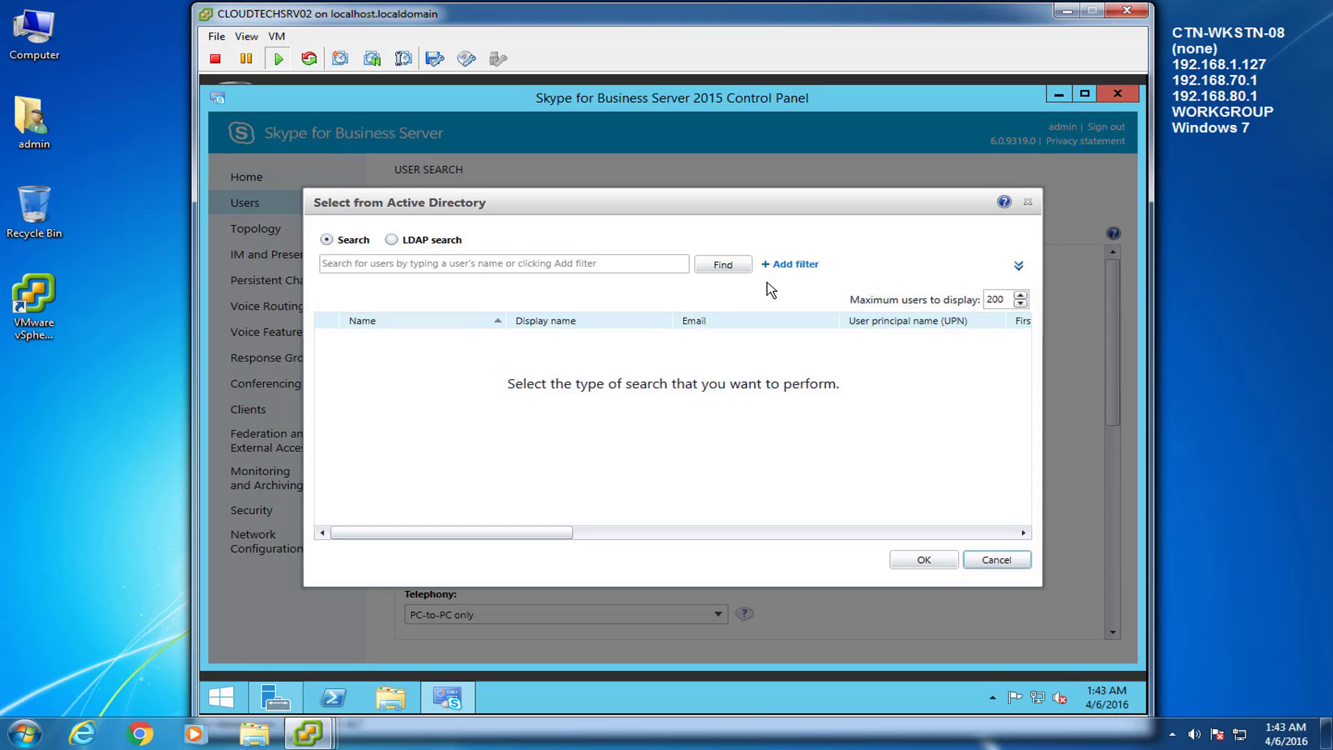
left_click(656, 268)
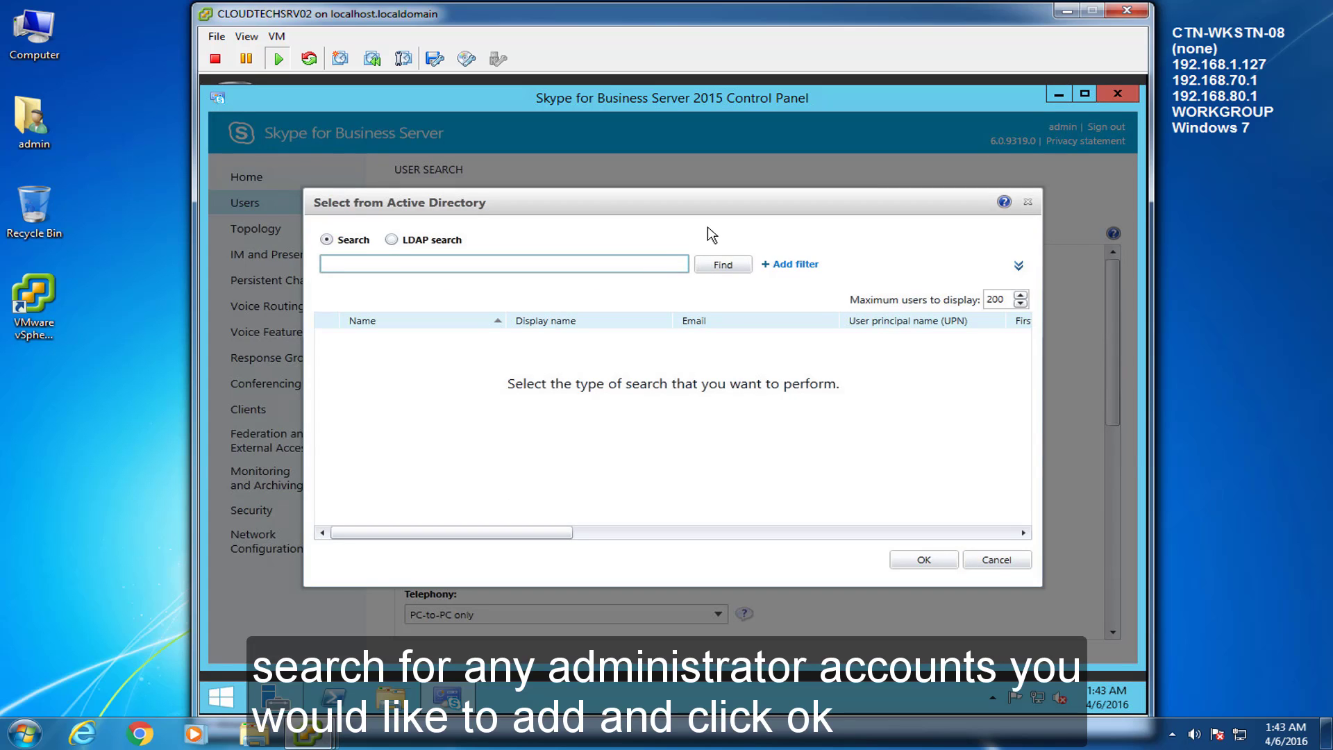
type("admin")
left_click(722, 265)
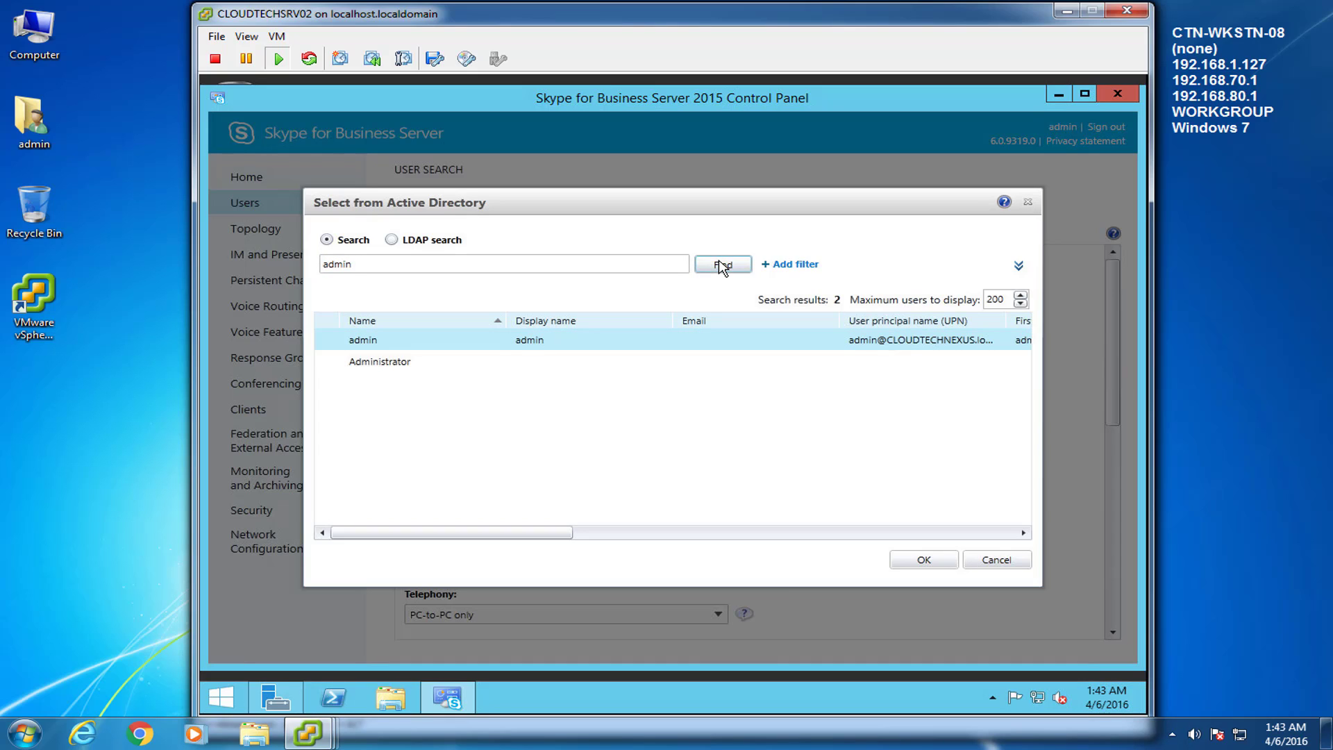
left_click(922, 563)
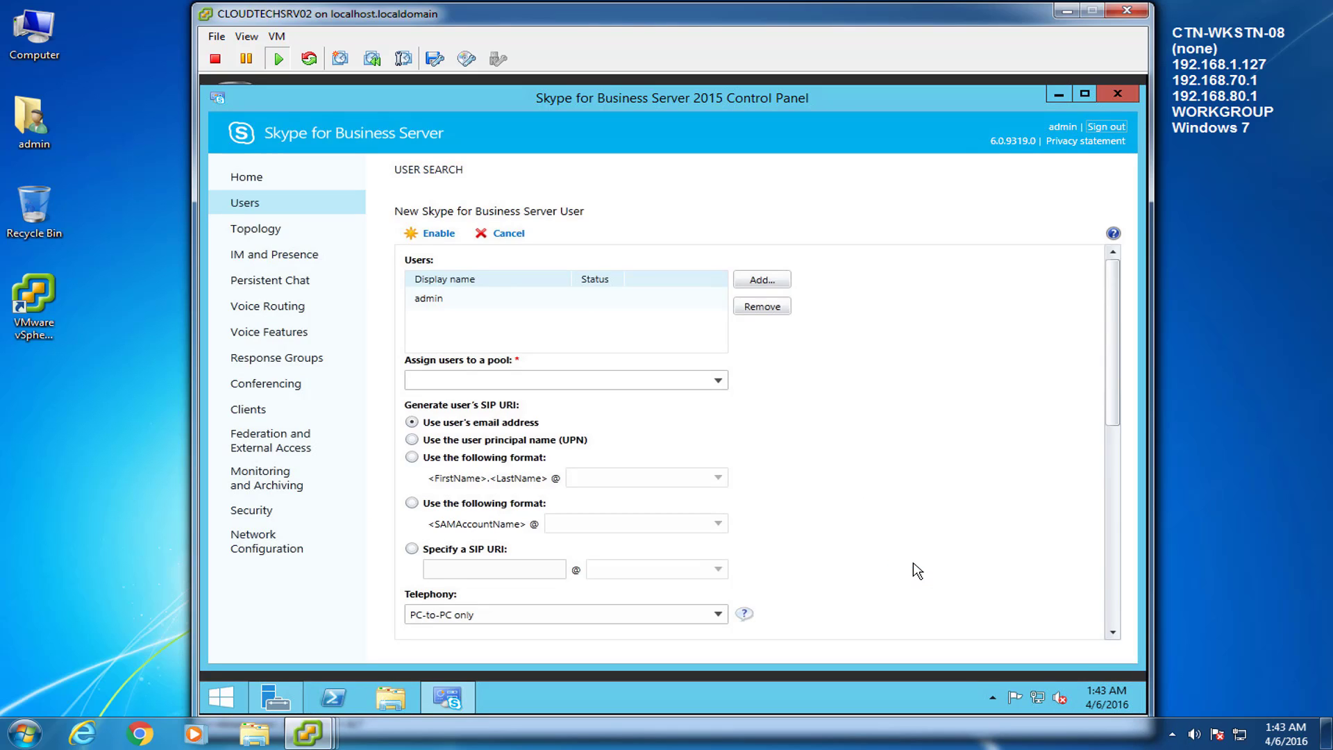
Step: Assign admin to the CLOUDTECHSRV02.CLOUDTECHNEXUS.local pool with a UPN-based SIP address and enable it
left_click(442, 300)
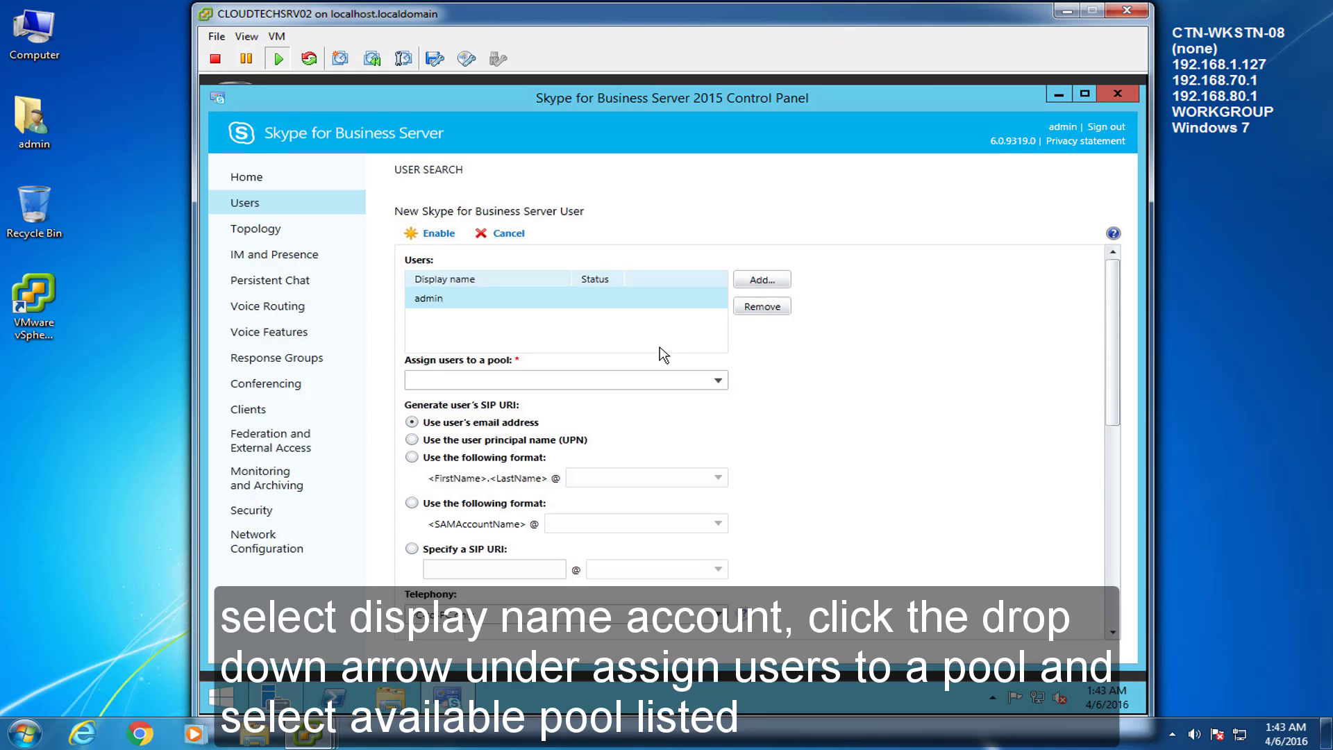
left_click(717, 382)
left_click(686, 401)
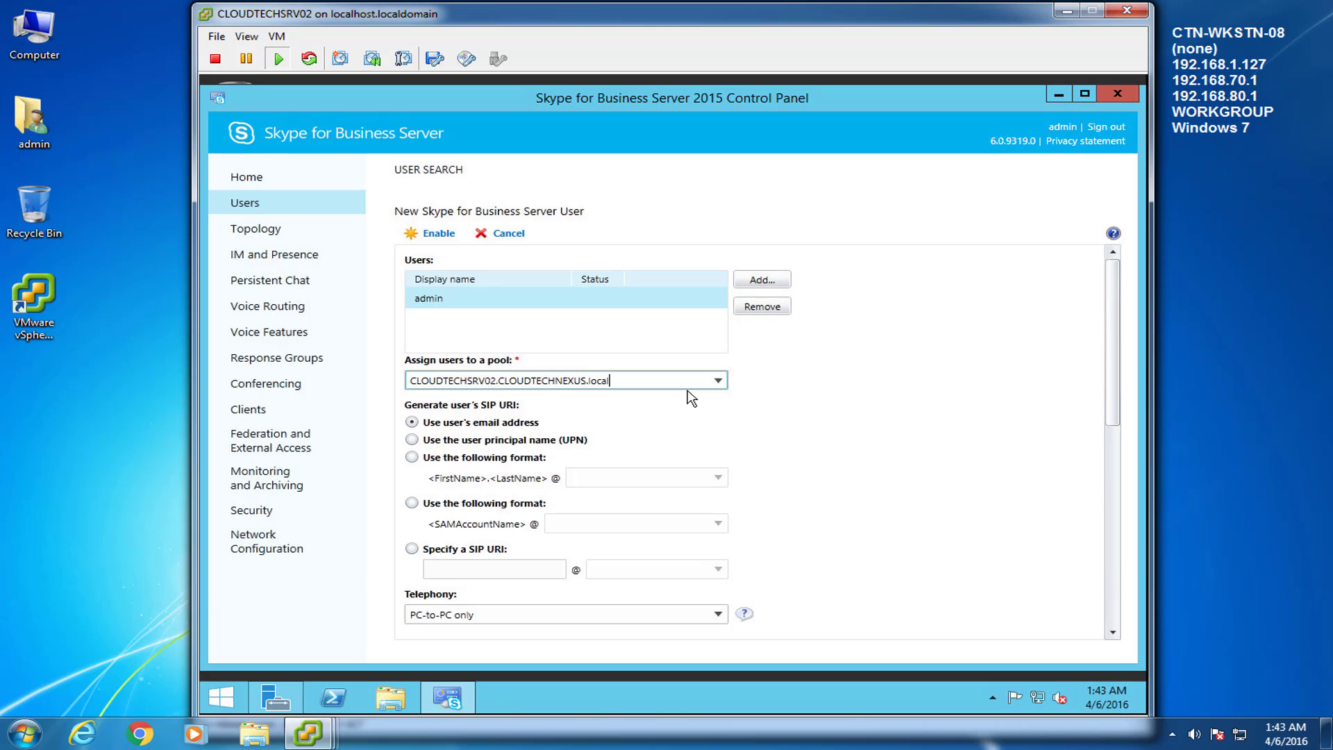
left_click(412, 440)
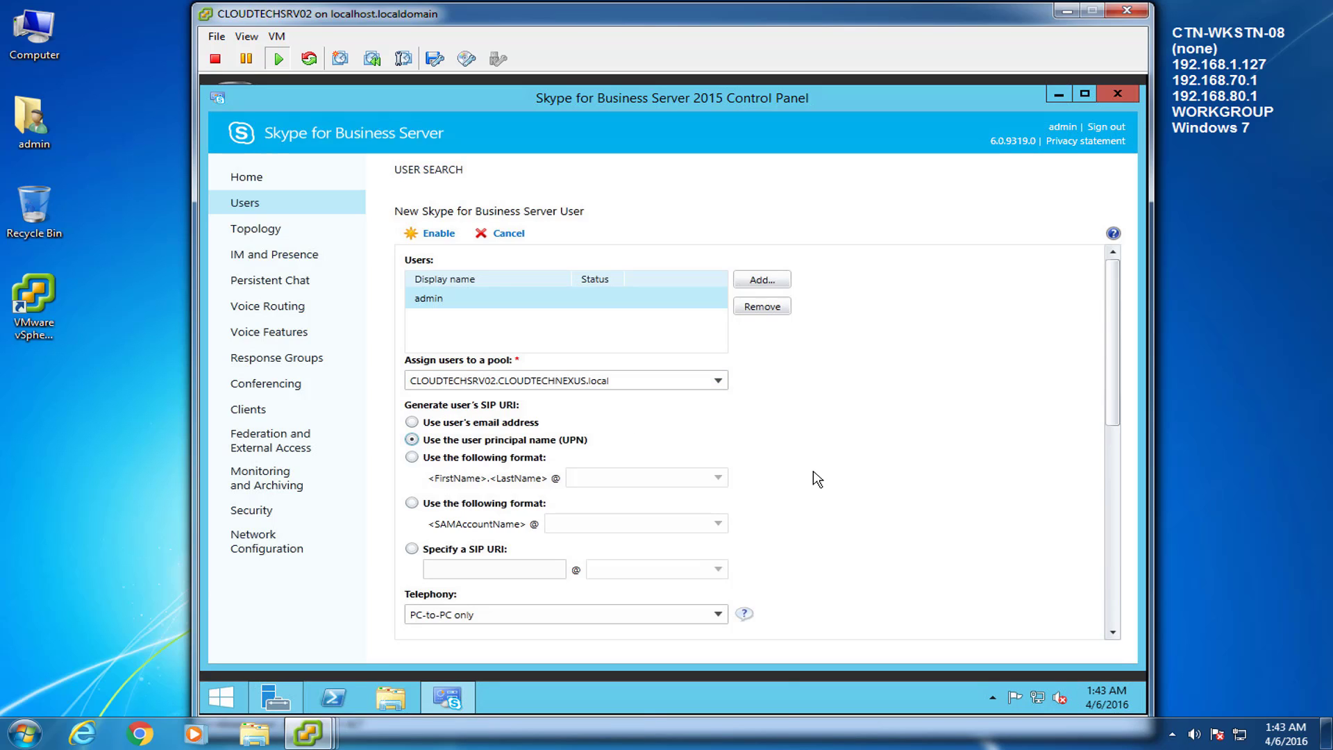
left_click(437, 234)
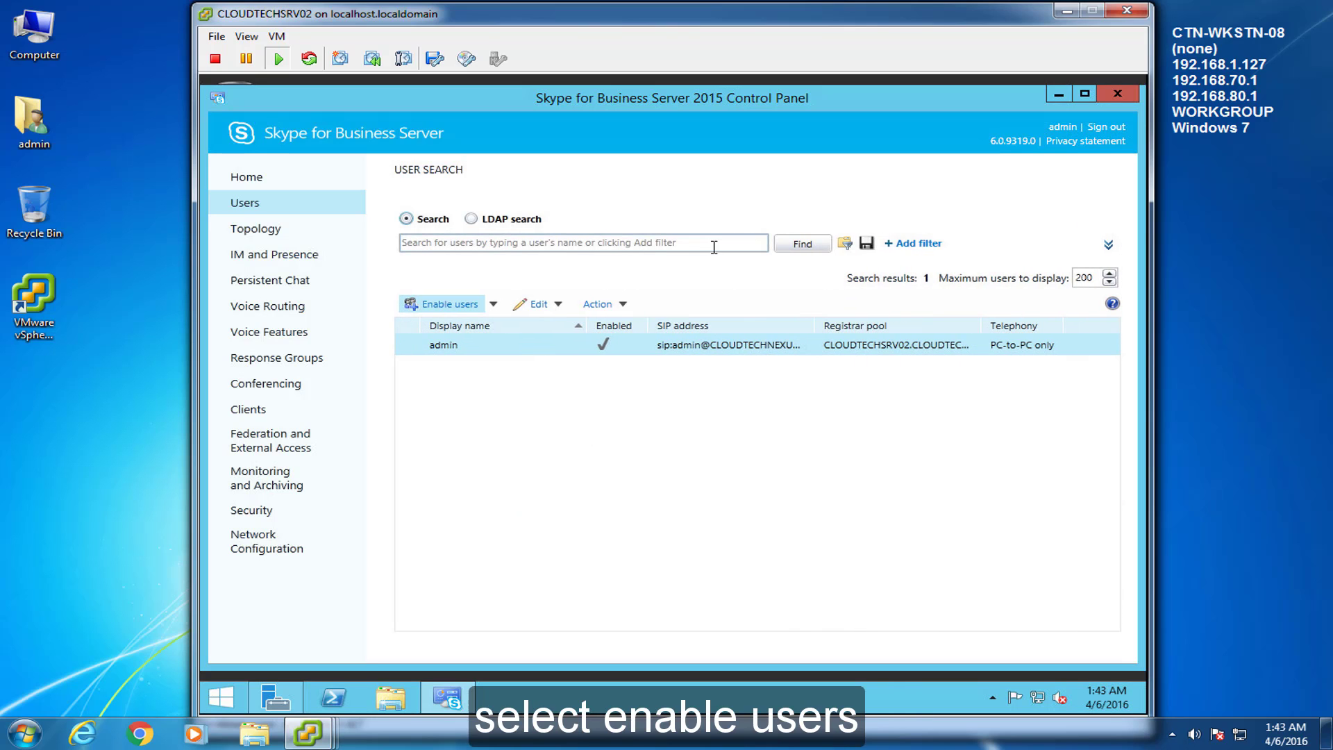
Step: Add user1 from Active Directory, assign the CLOUDTECHSRV02 pool with UPN-based SIP address, and enable it
left_click(447, 305)
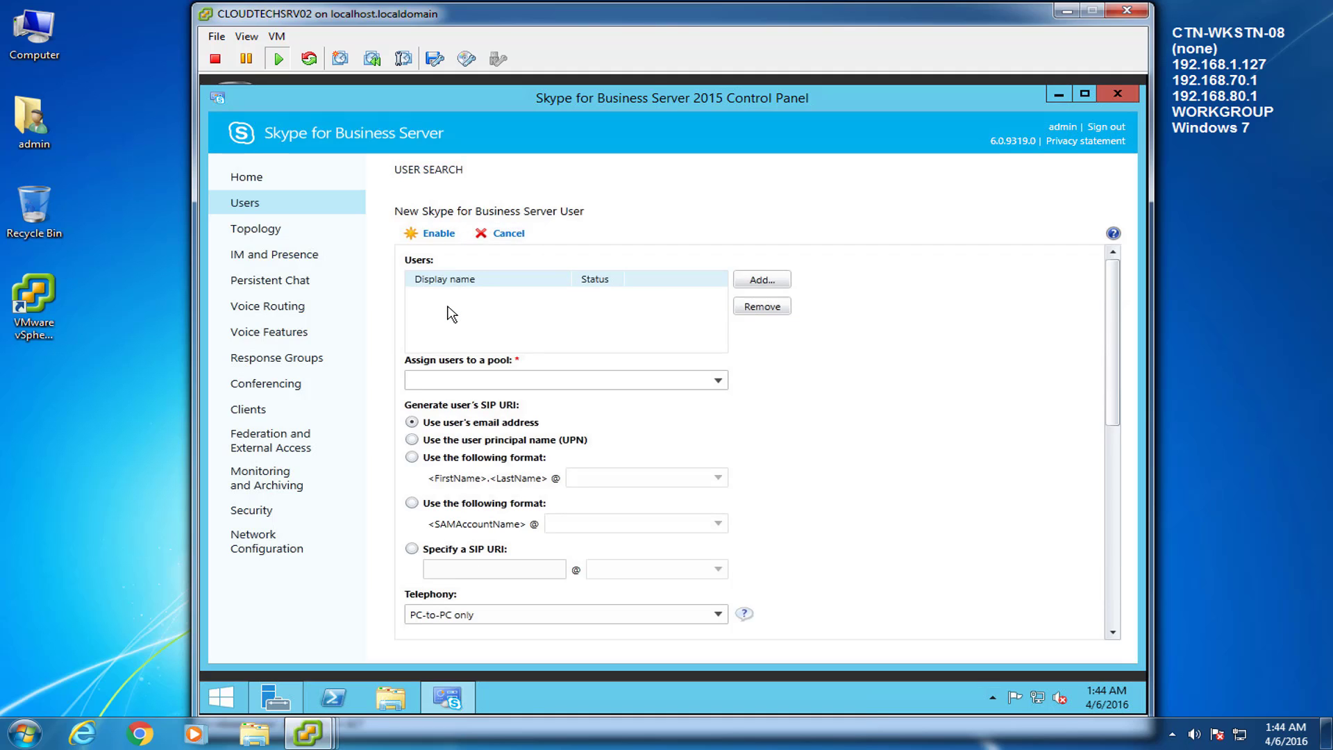
left_click(762, 280)
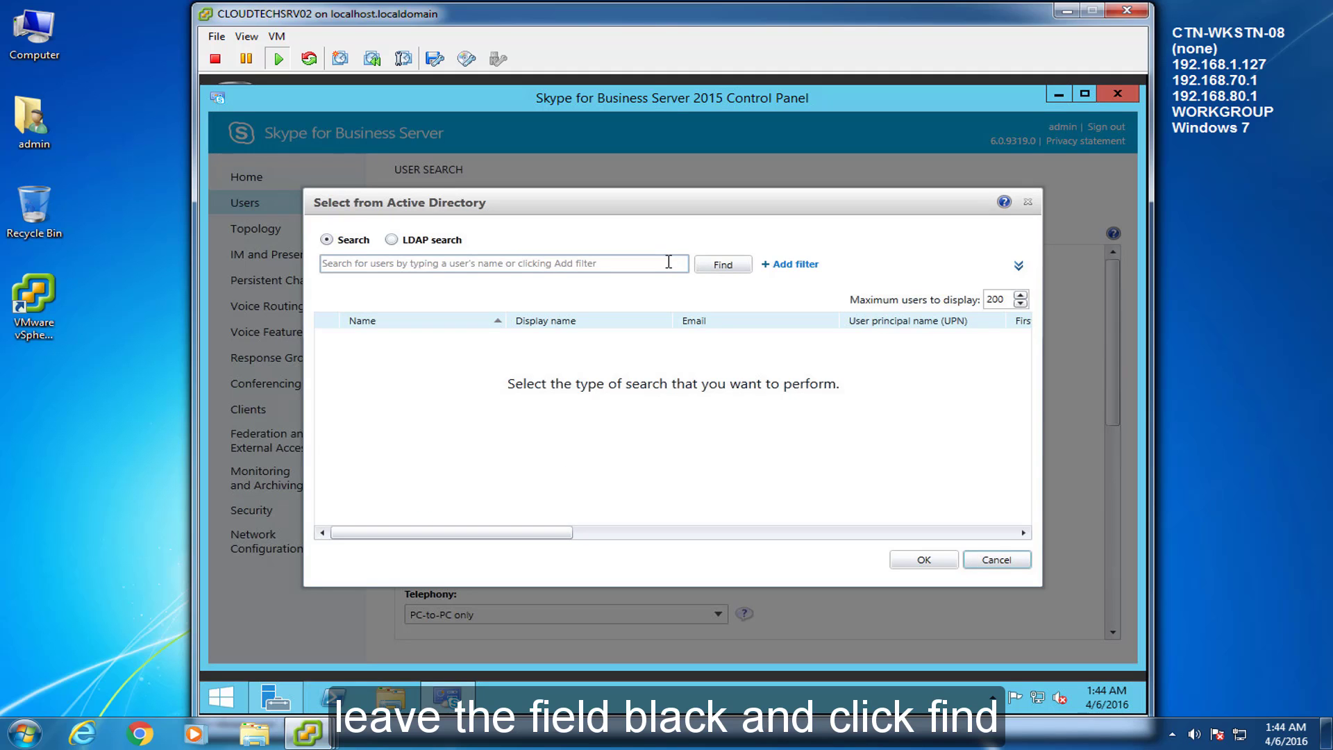
left_click(669, 261)
left_click(723, 266)
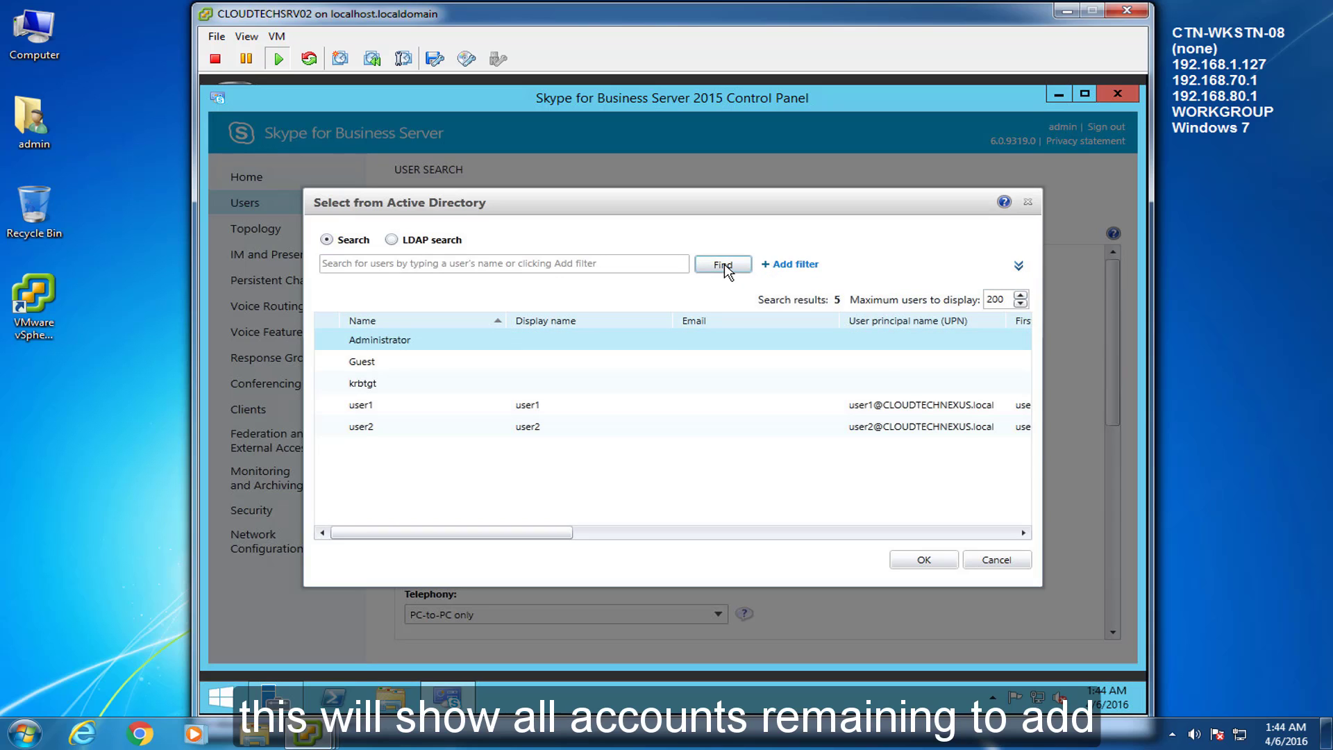
left_click(414, 413)
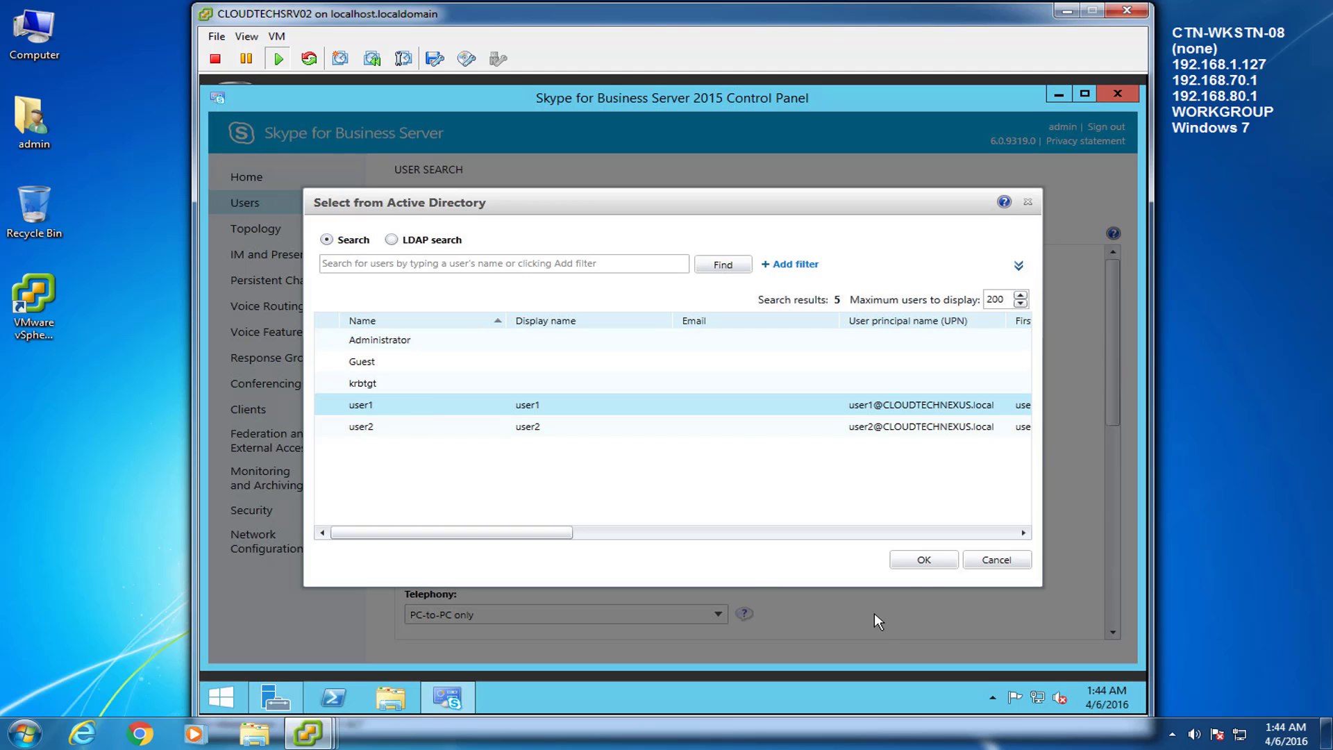
left_click(923, 559)
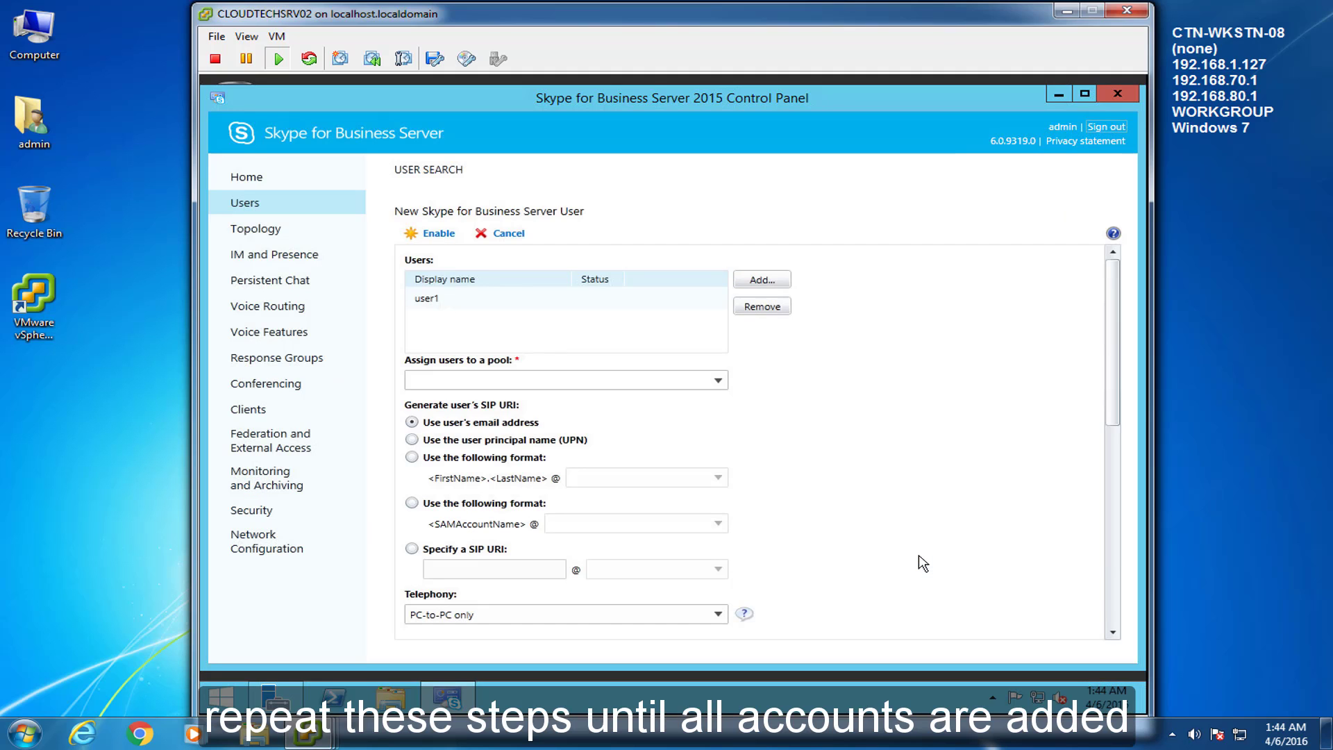
left_click(715, 381)
left_click(713, 397)
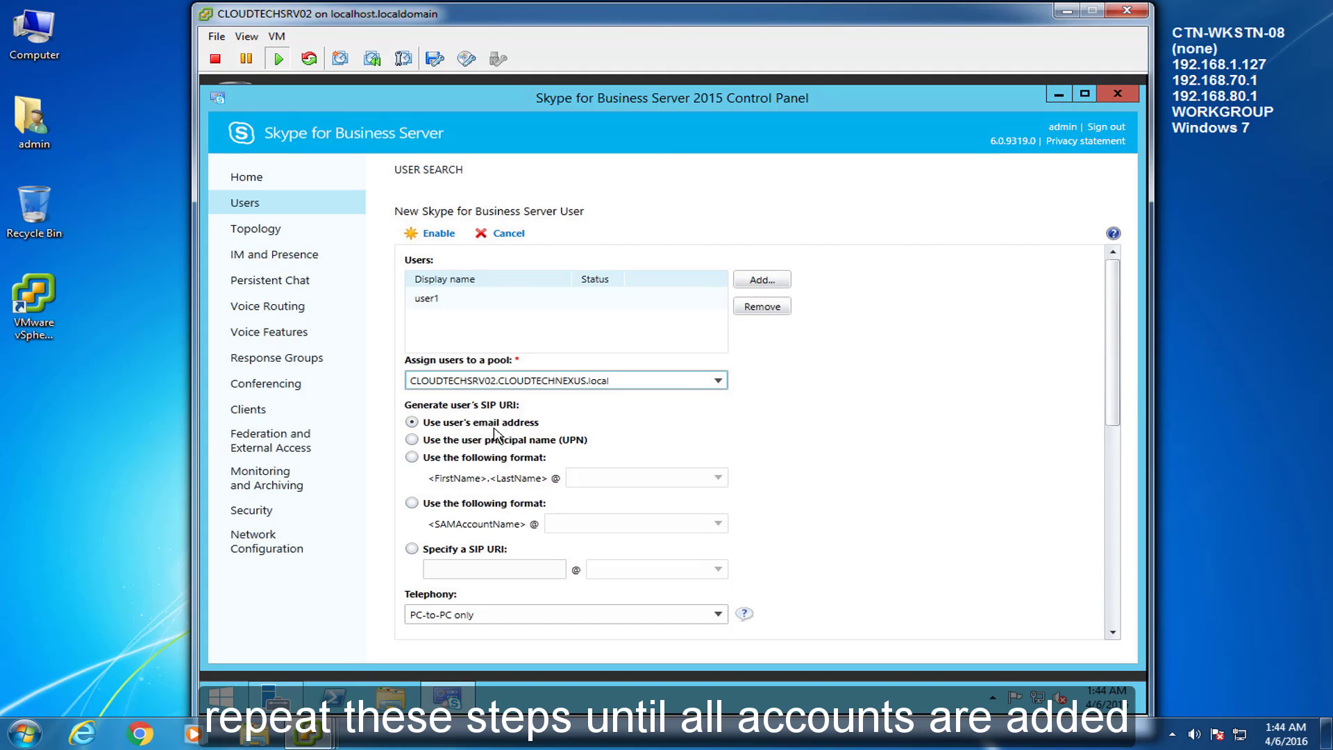
left_click(412, 440)
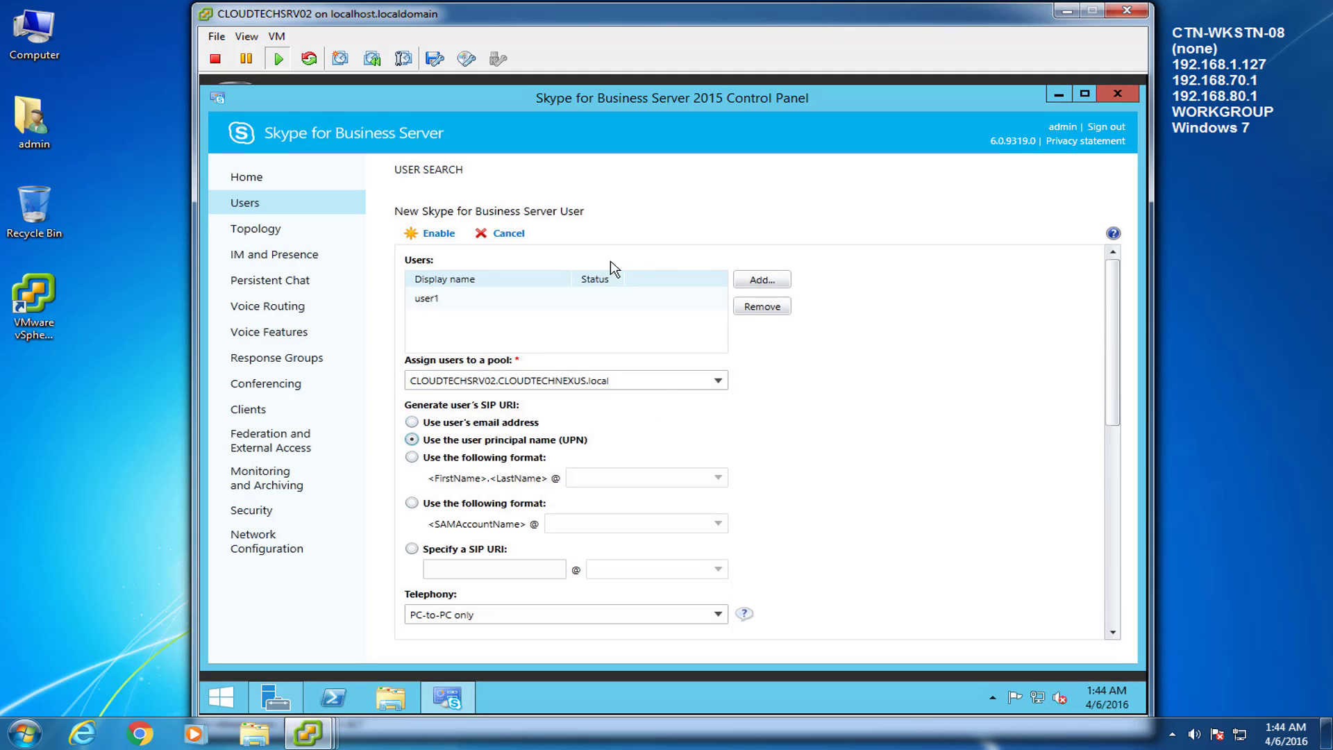
left_click(428, 234)
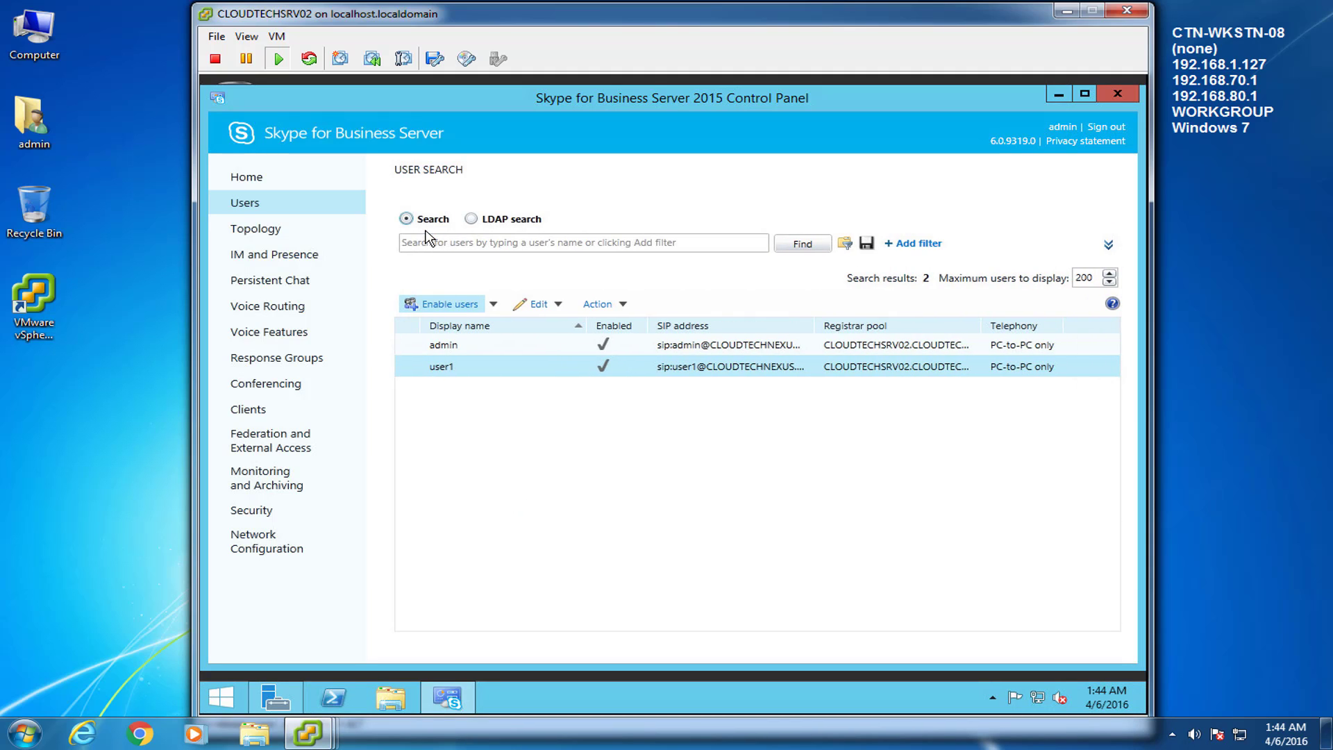
Step: Find user2 in Active Directory and add it to the new-user list
left_click(678, 244)
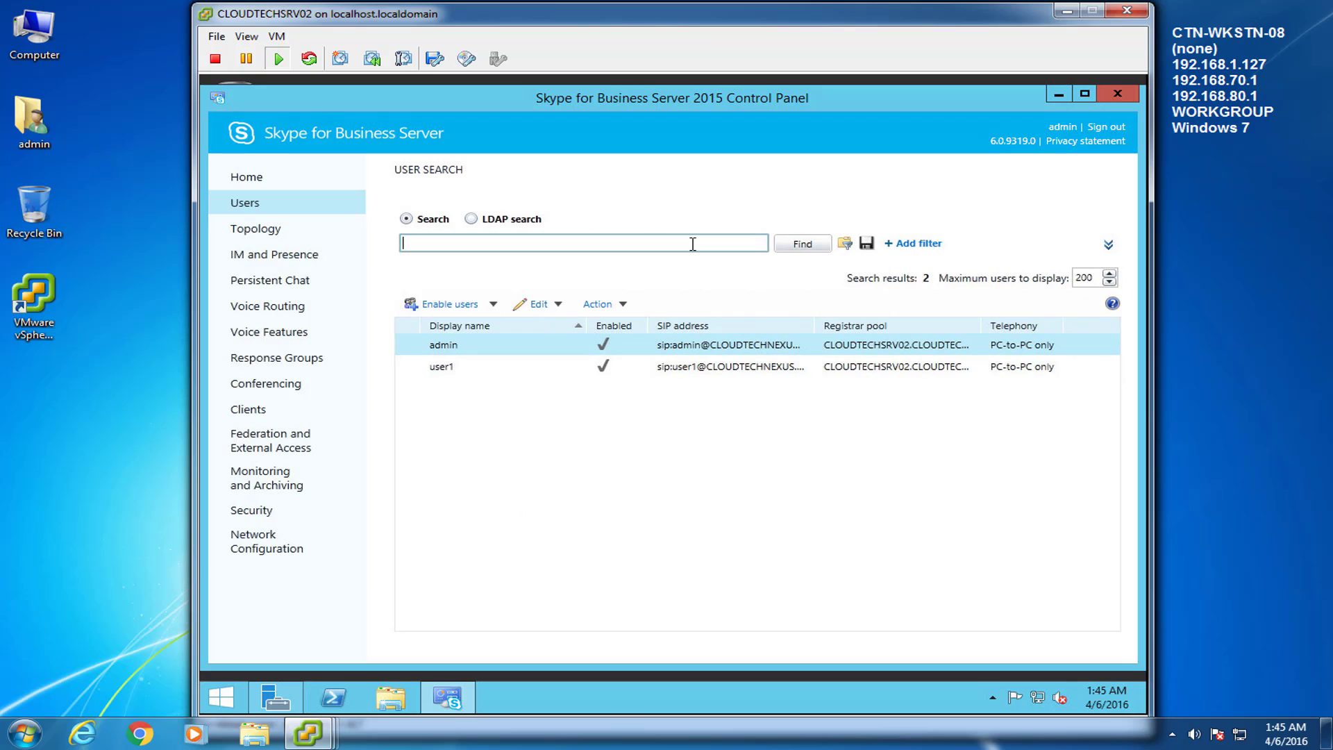
left_click(796, 245)
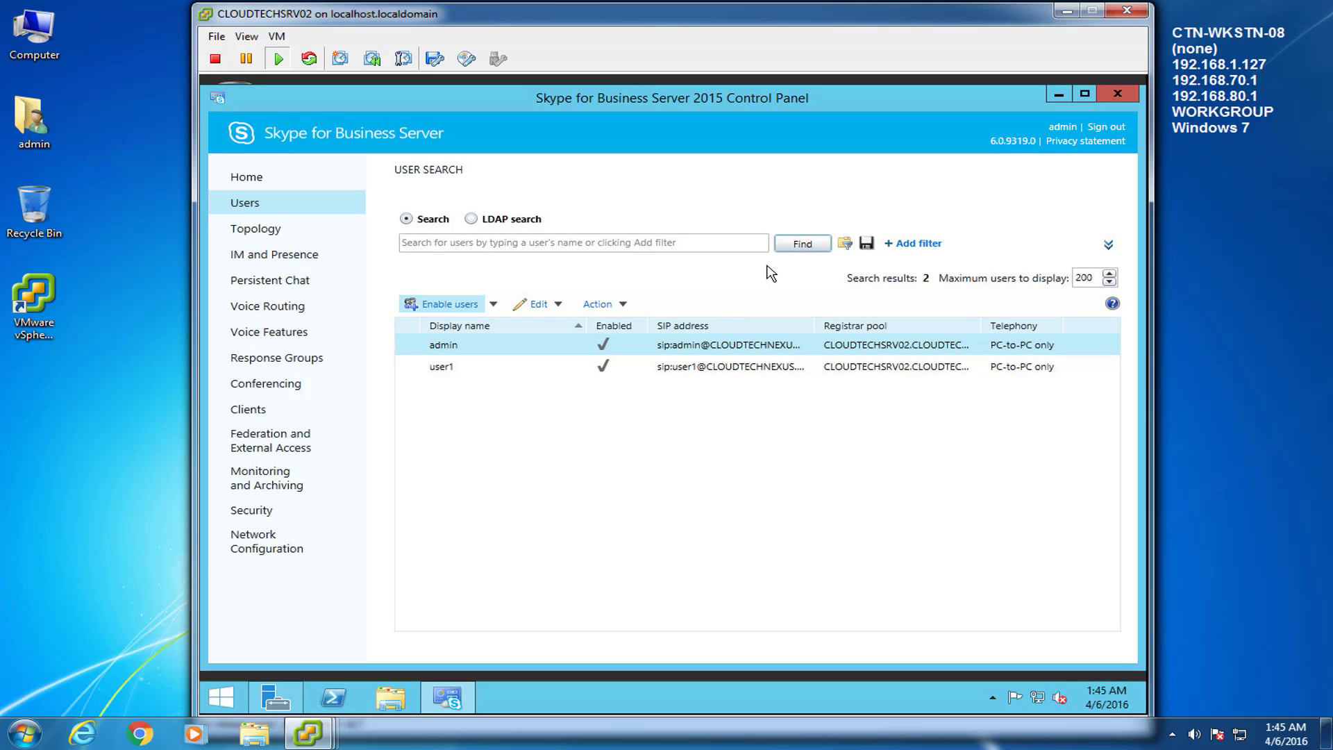
left_click(471, 303)
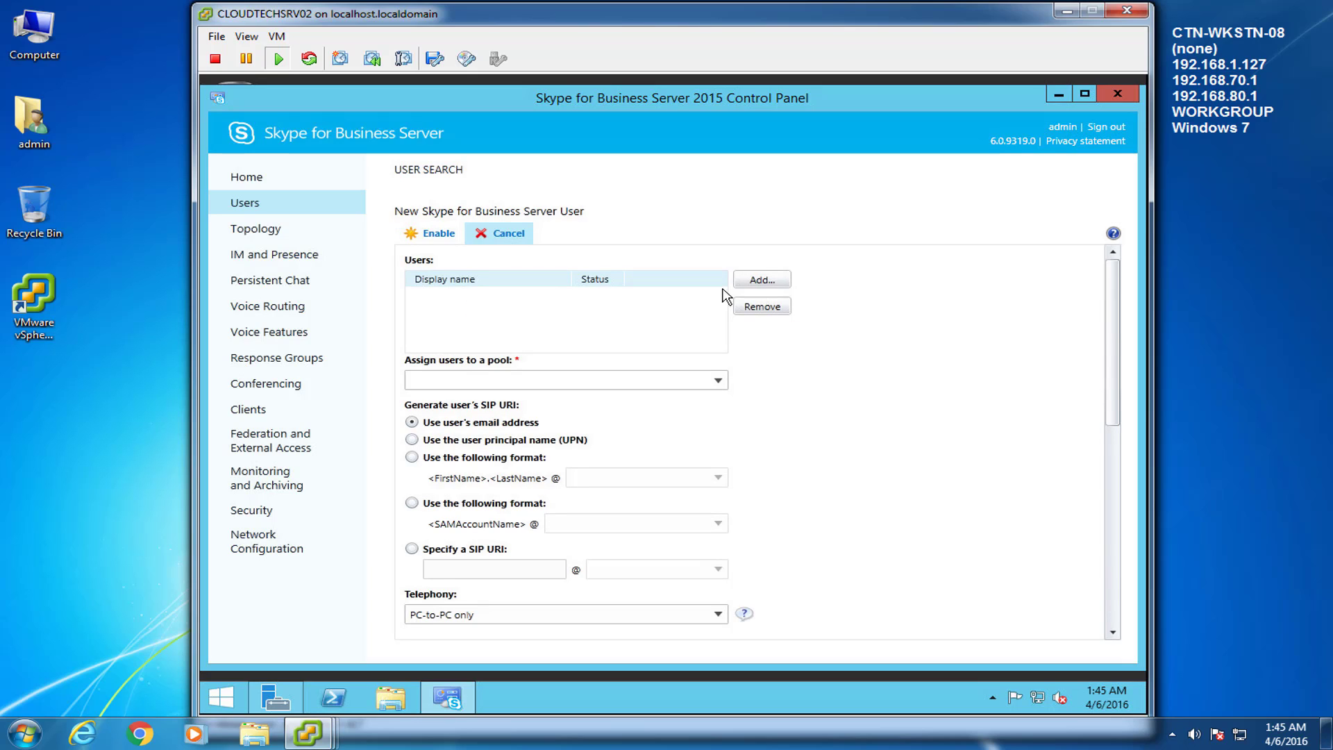
left_click(761, 280)
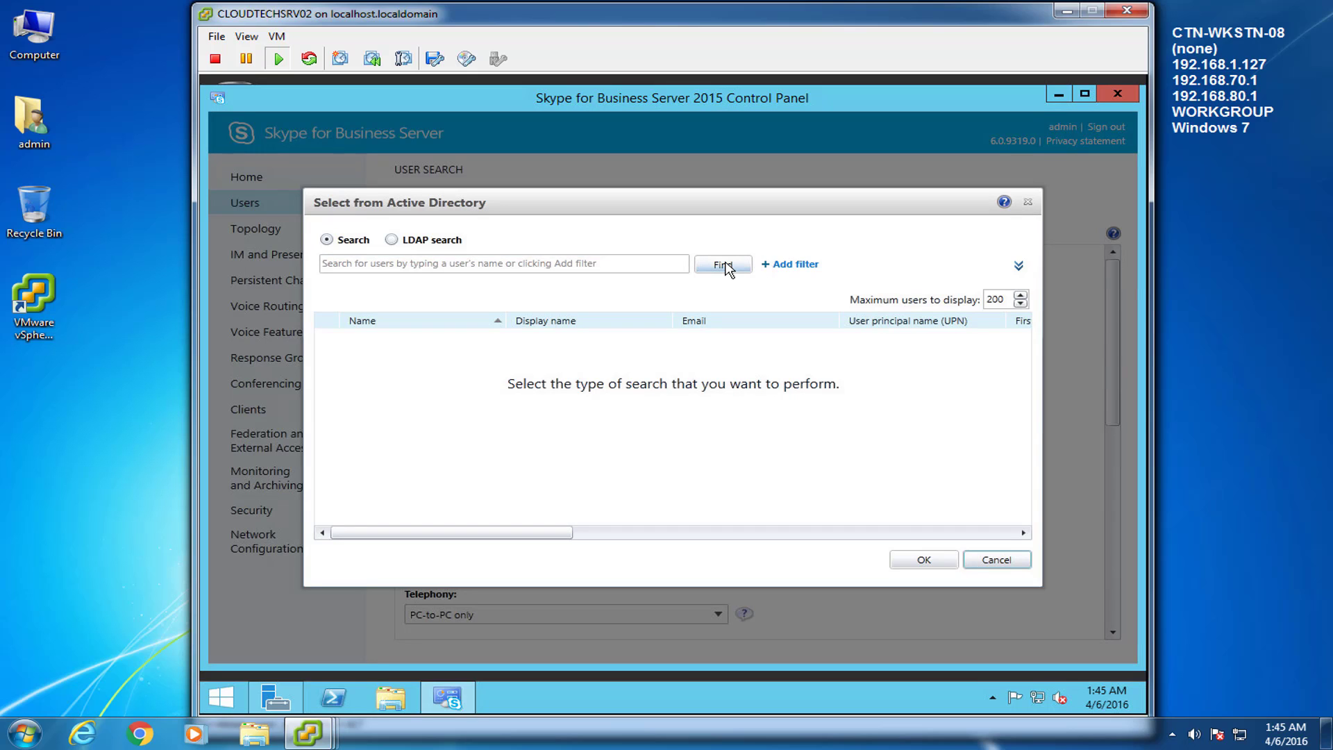
left_click(723, 264)
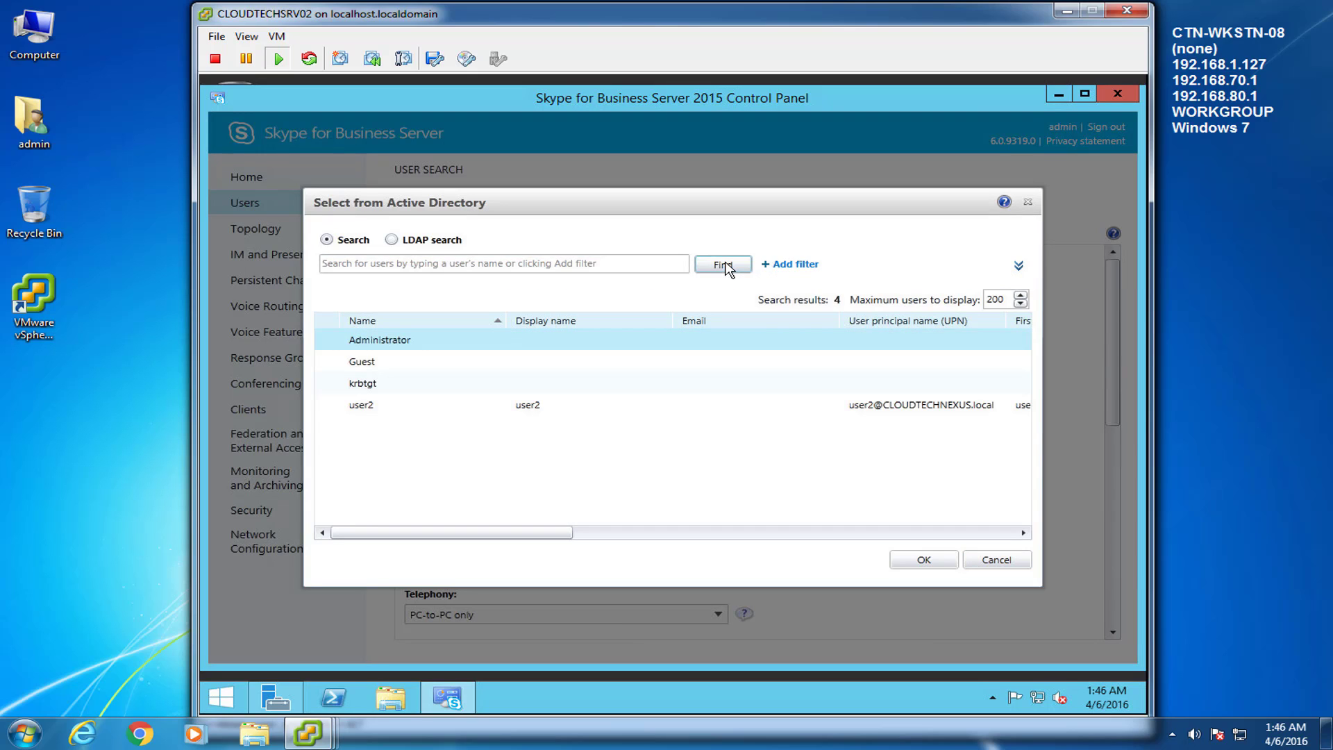
left_click(382, 406)
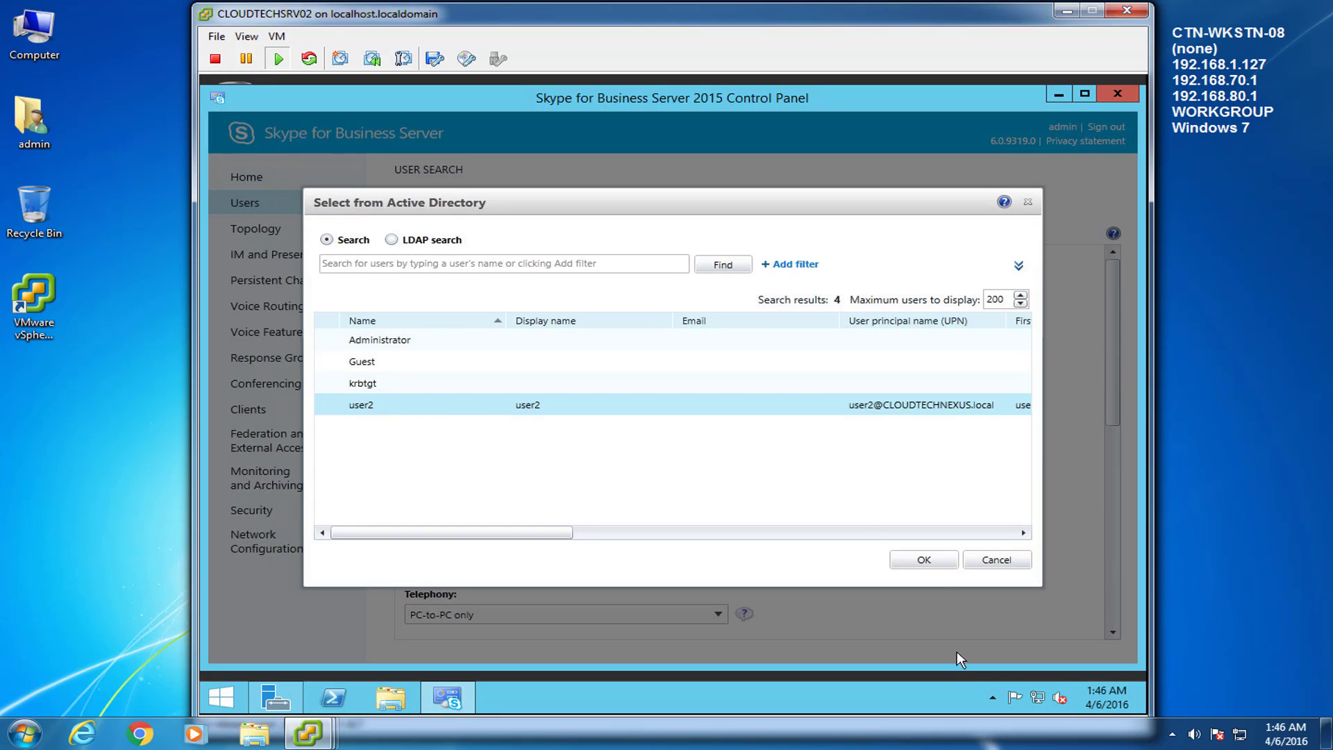
left_click(931, 561)
Step: Assign user2 to the CLOUDTECHSRV02.CLOUDTECHNEXUS.local pool with UPN-based SIP, enable it, and minimize the panel
left_click(718, 380)
left_click(720, 401)
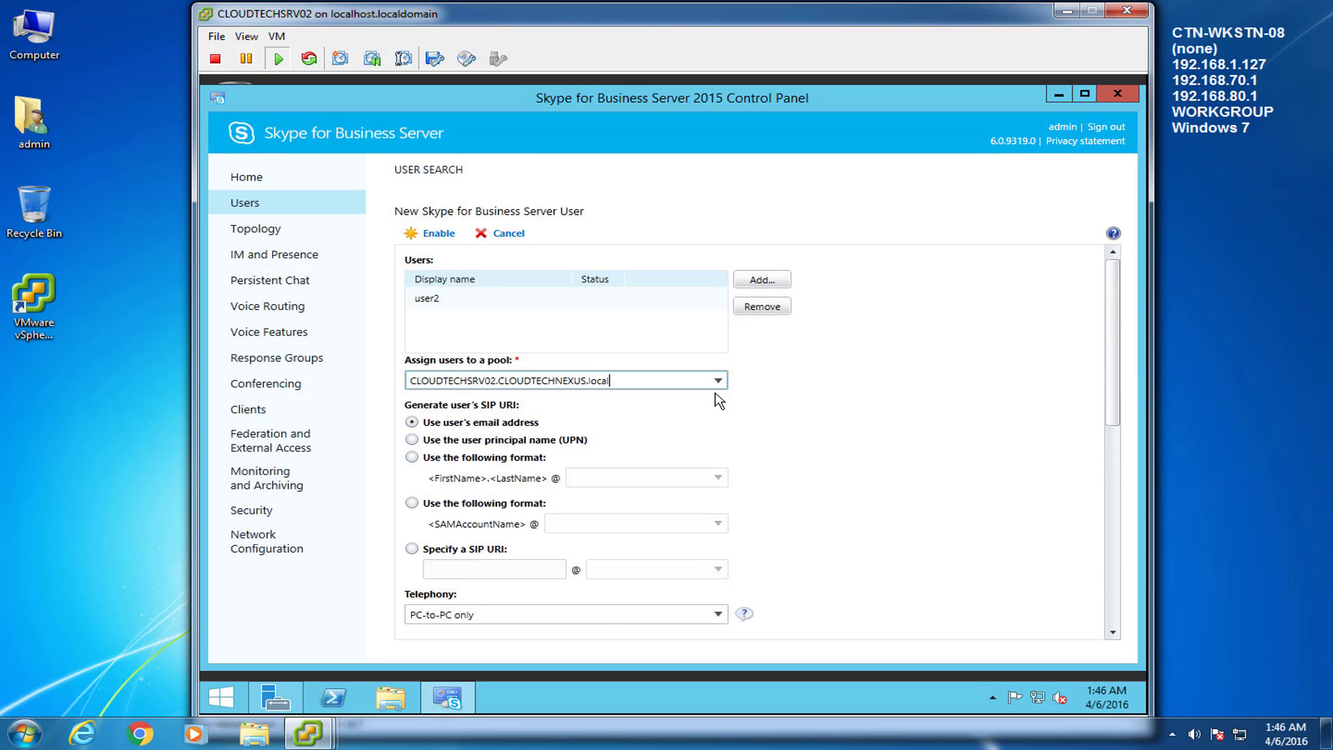
left_click(413, 440)
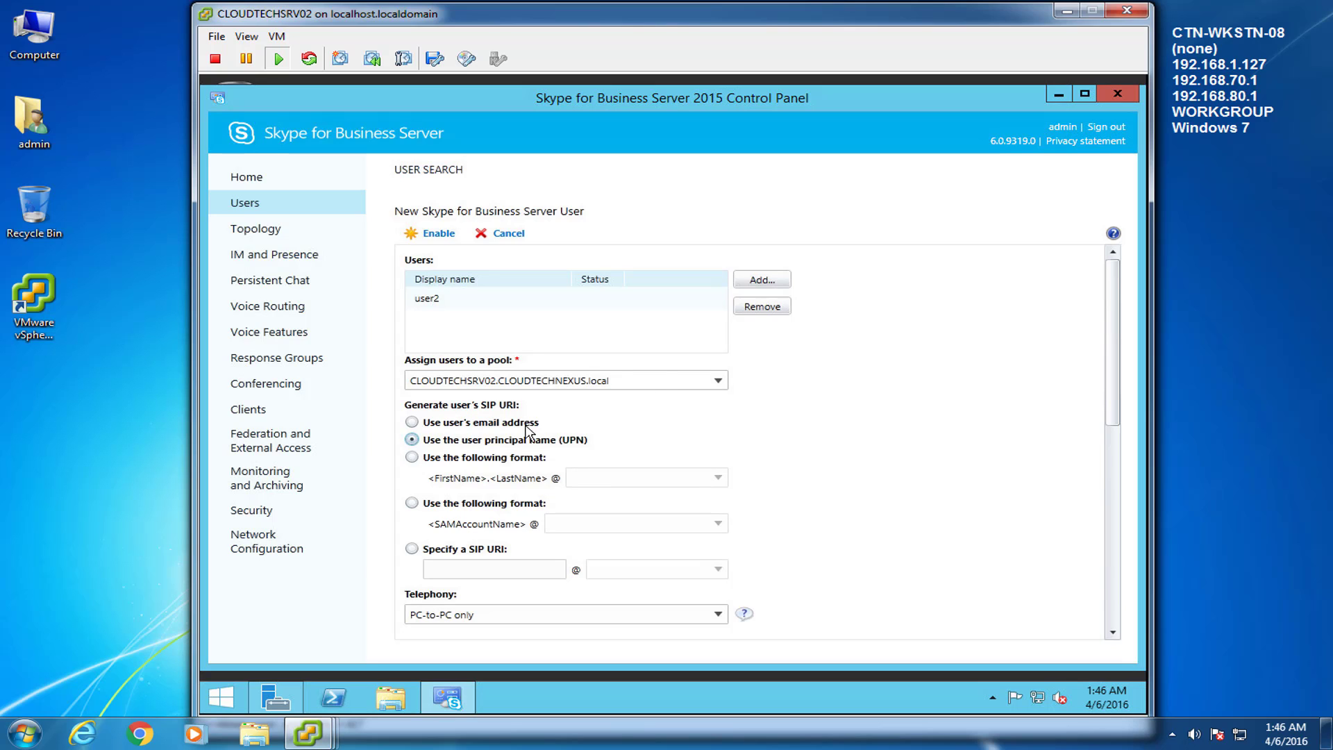
left_click(432, 234)
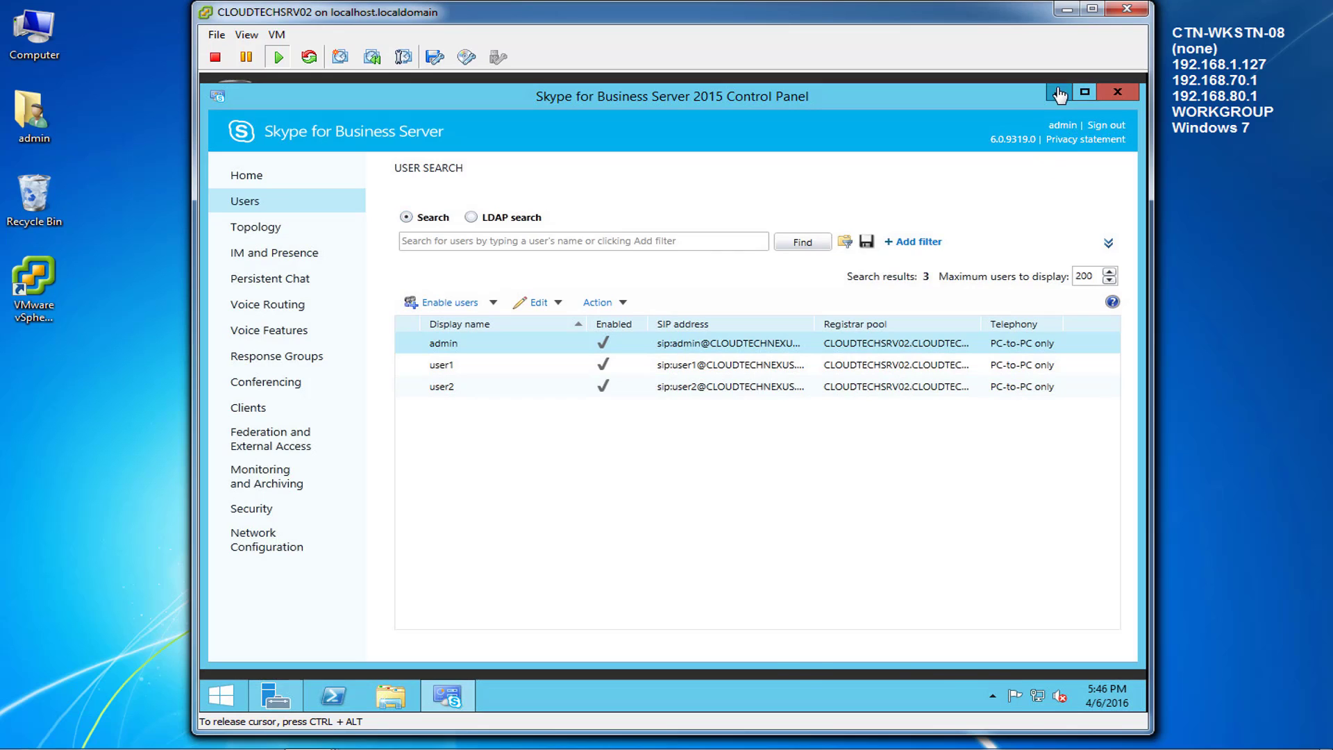
left_click(1059, 93)
Step: Create a desktop shortcut for services.msc and open the Services console from it
left_click(221, 695)
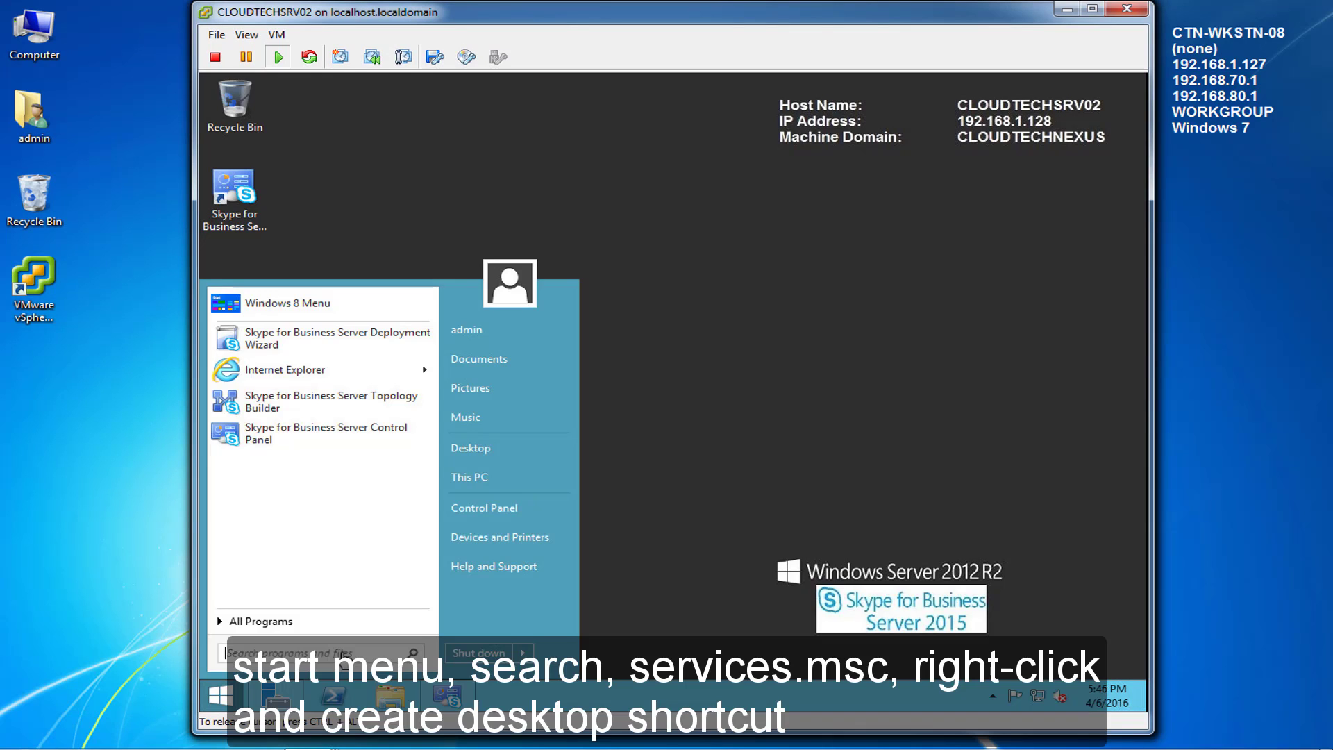
type("service")
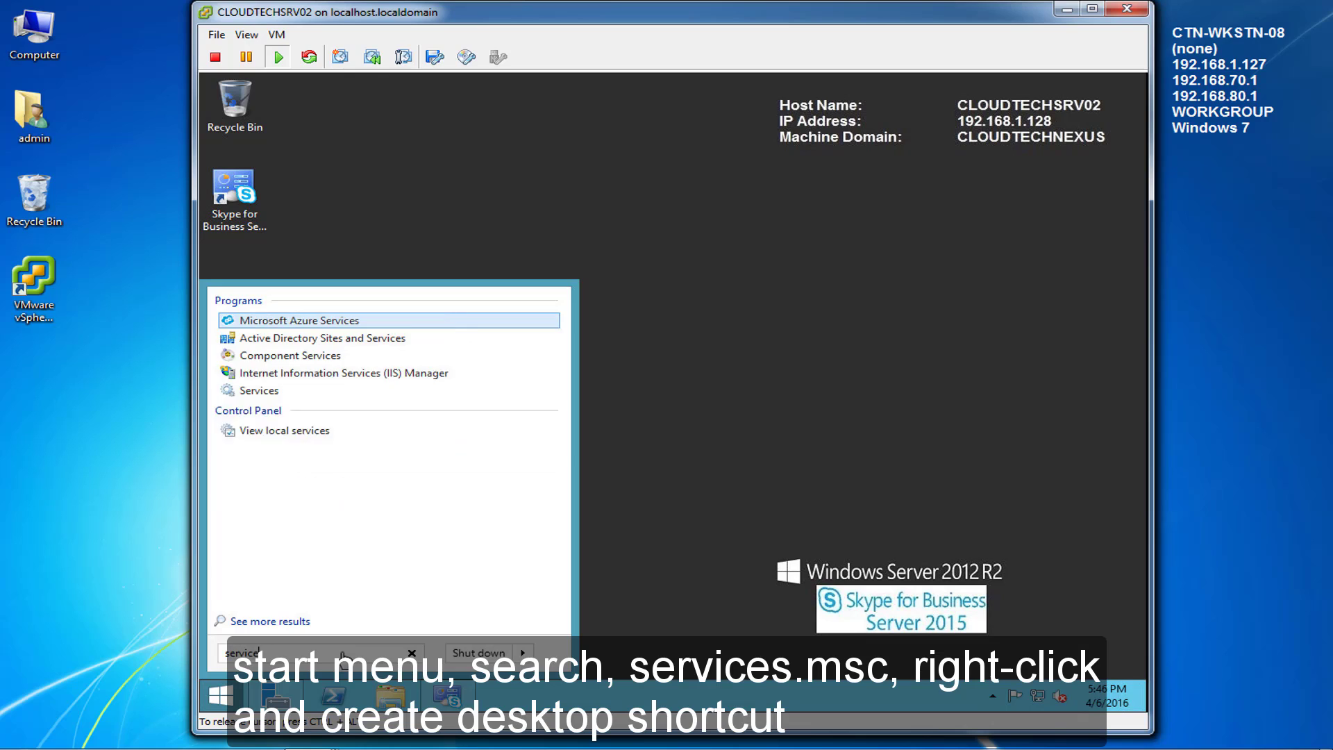
type("s.mscc")
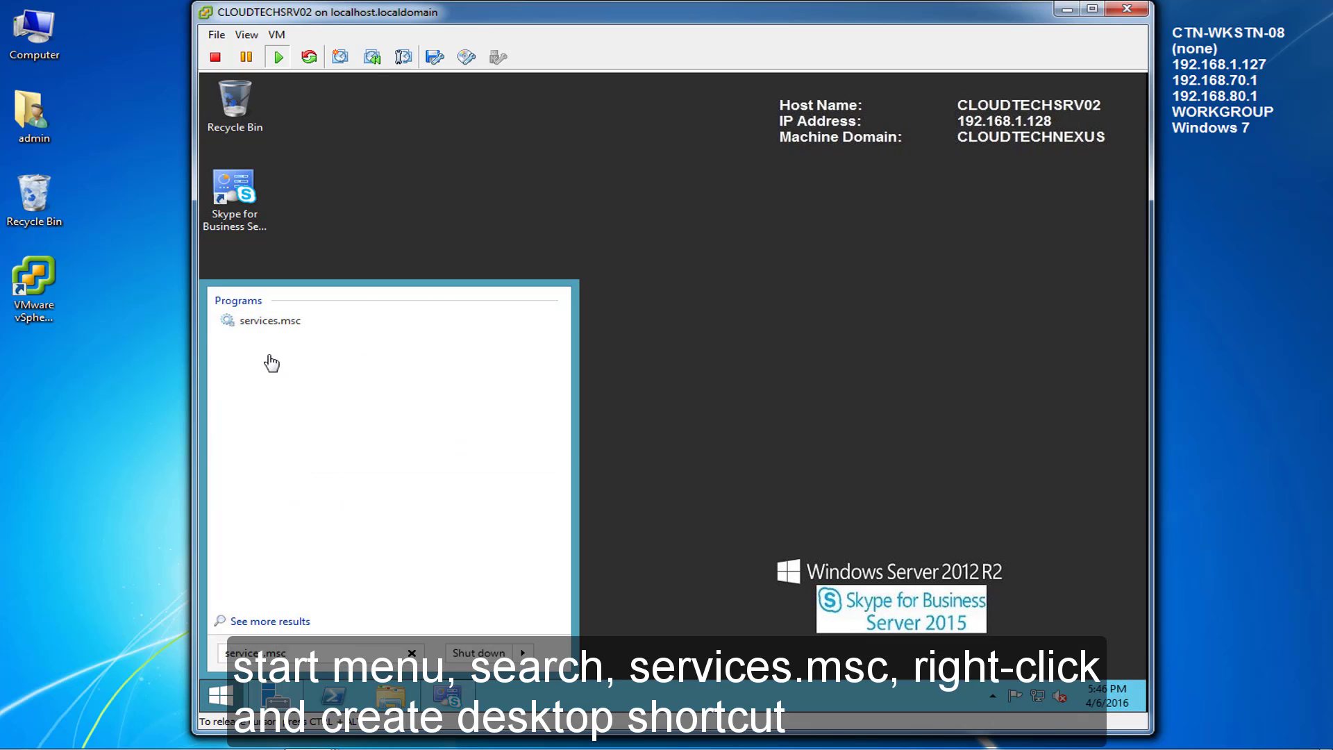
right_click(259, 323)
mouse_move(367, 505)
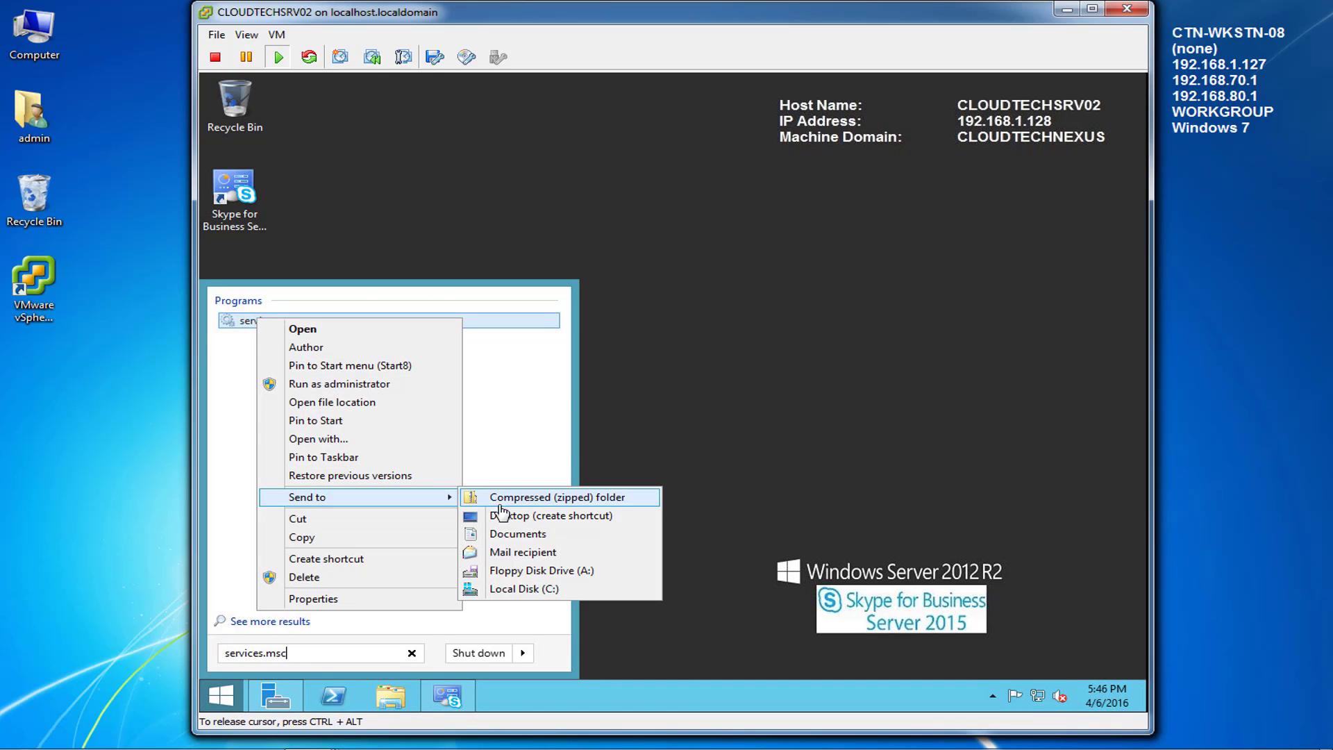
left_click(528, 511)
left_click(260, 286)
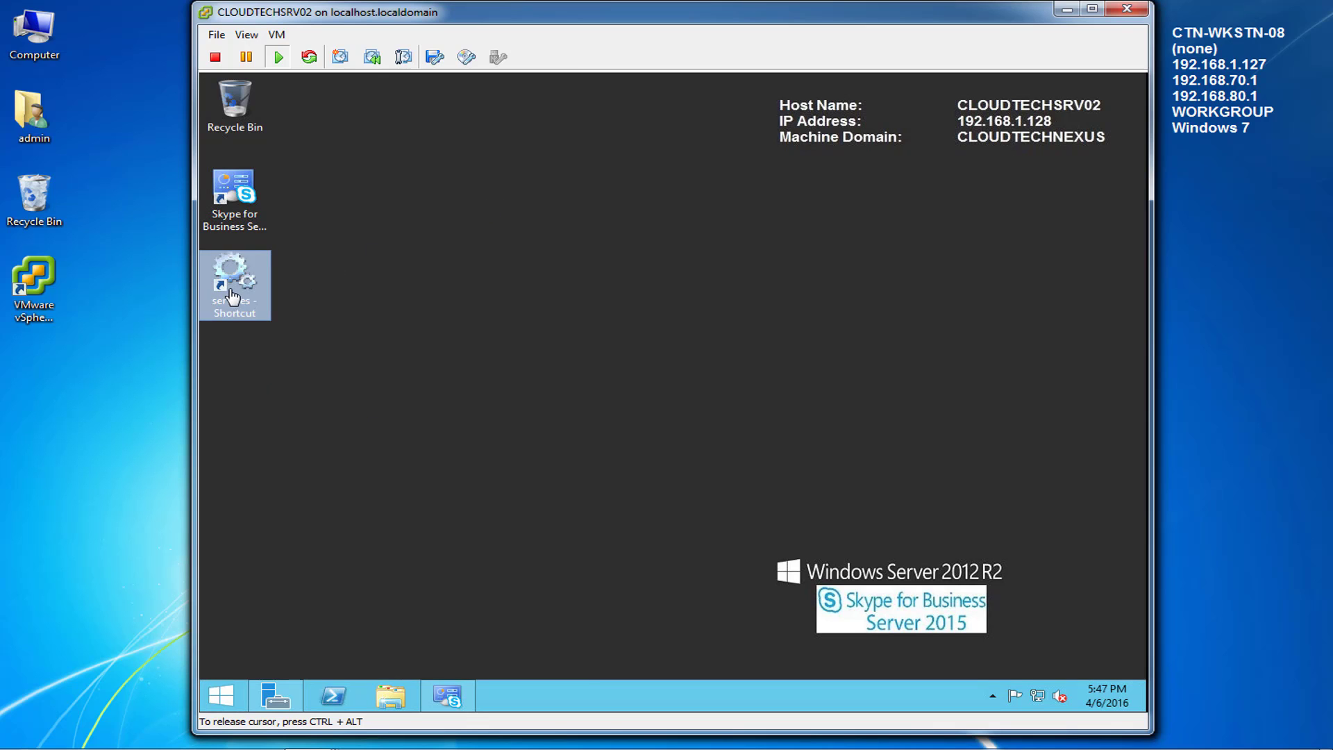
double_click(234, 297)
Step: Locate and select the Skype for Business Server Front-End service in the list
left_click(469, 398)
key("s")
left_click(1015, 559)
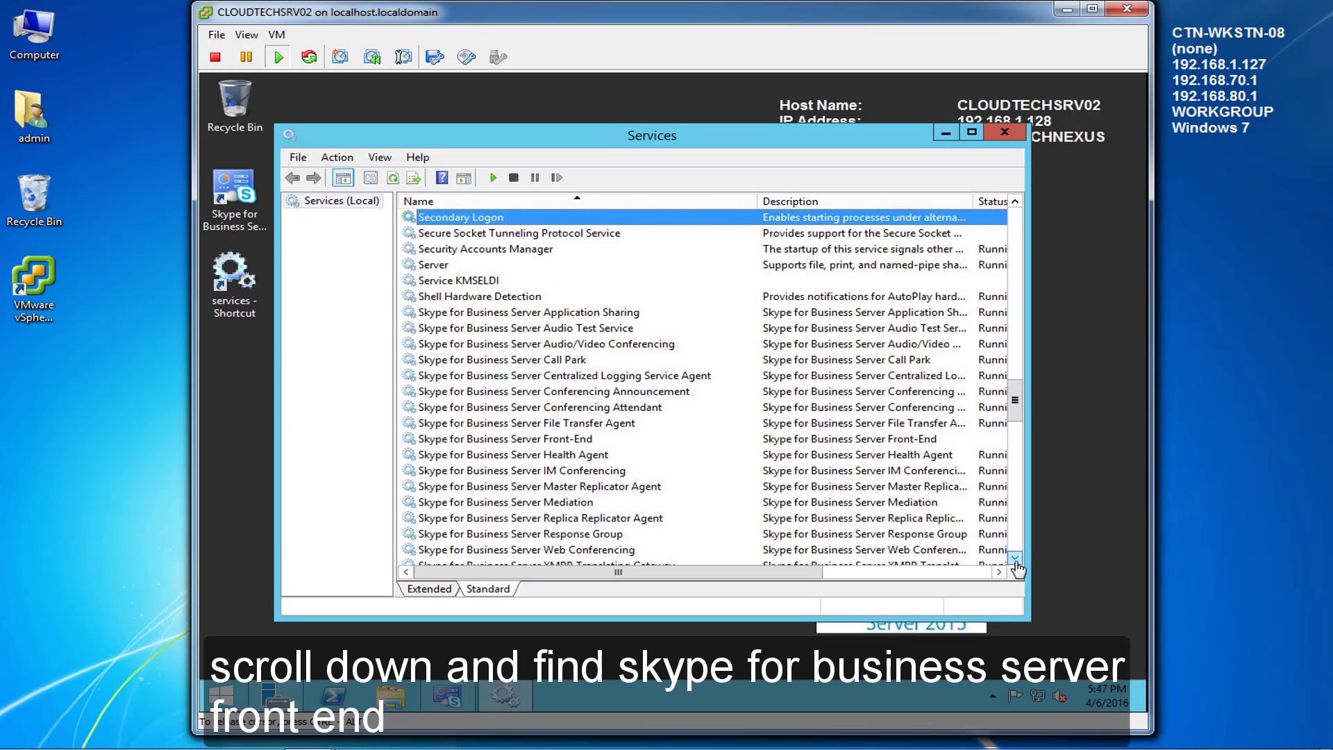
left_click(1015, 559)
left_click(1015, 559)
left_click(1015, 559)
left_click(1015, 559)
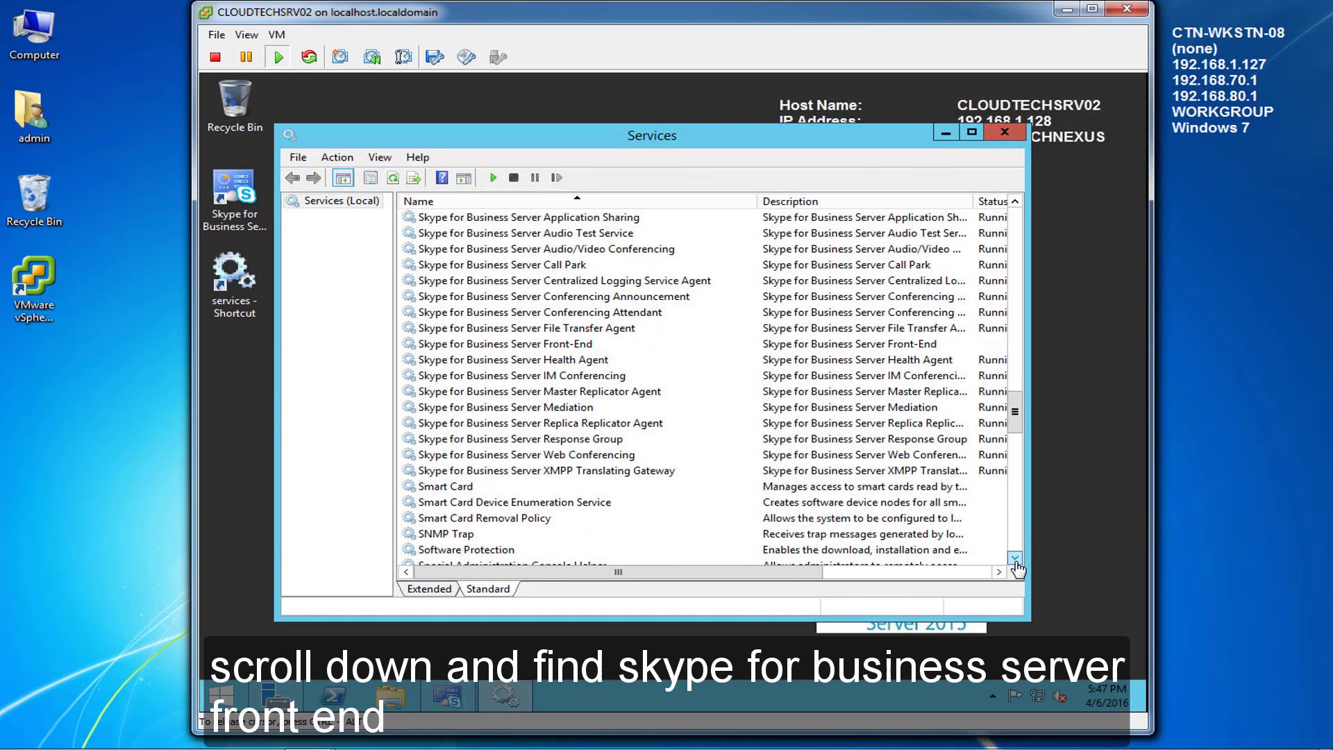
left_click(461, 345)
left_click_drag(503, 575, 673, 576)
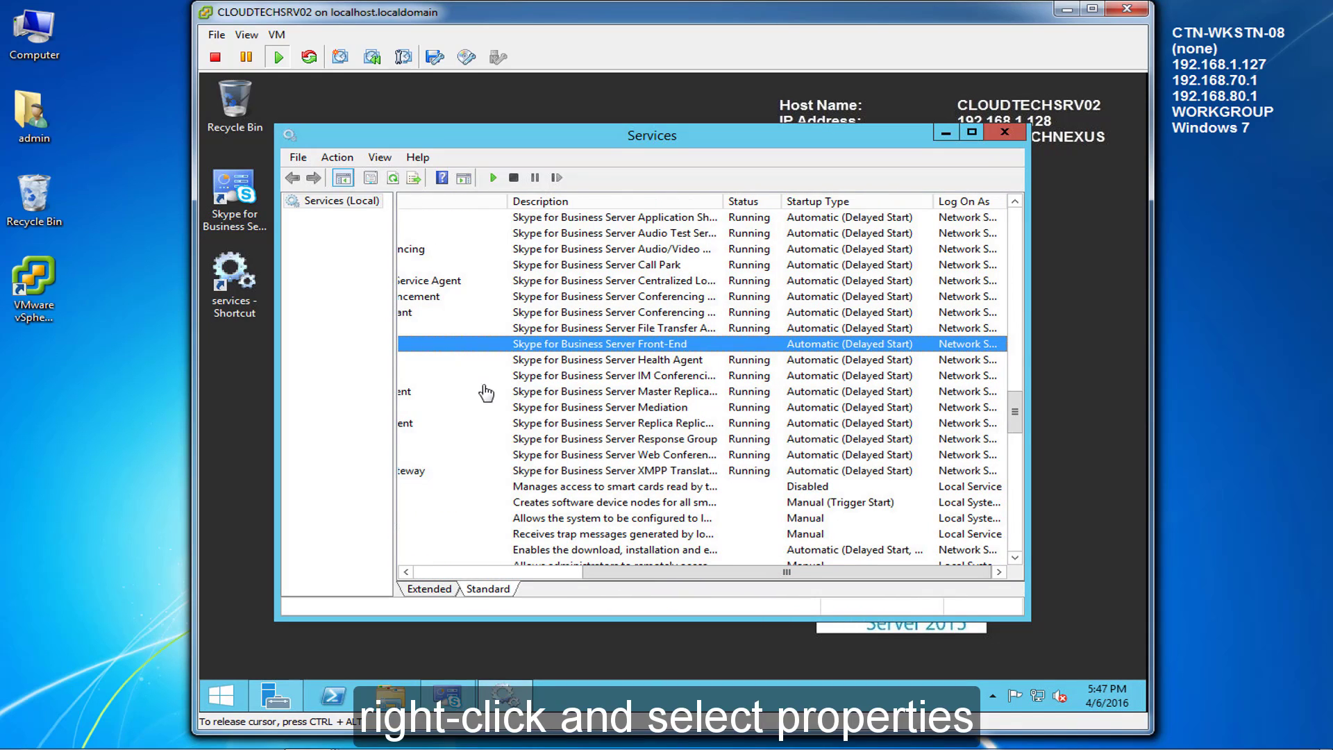
Step: Set the Front-End service startup type to Automatic and start it
right_click(482, 343)
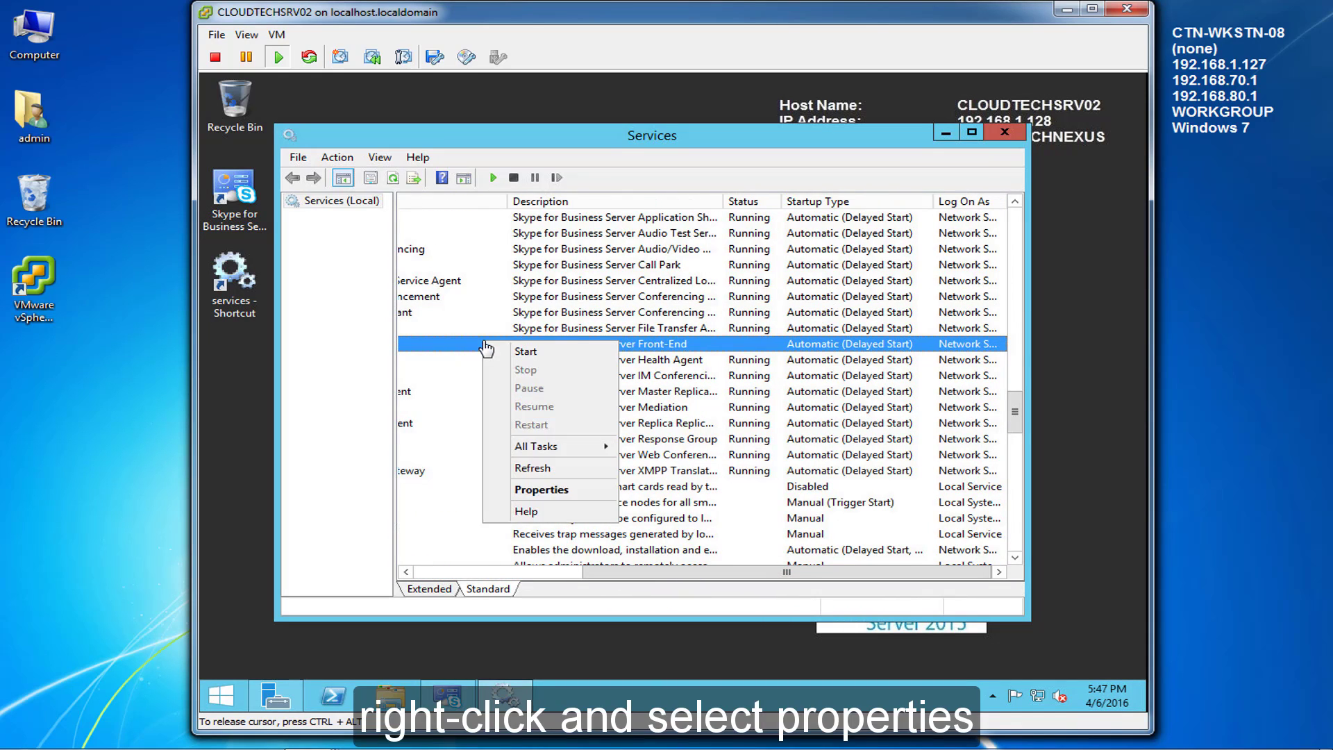
left_click(541, 489)
left_click(682, 362)
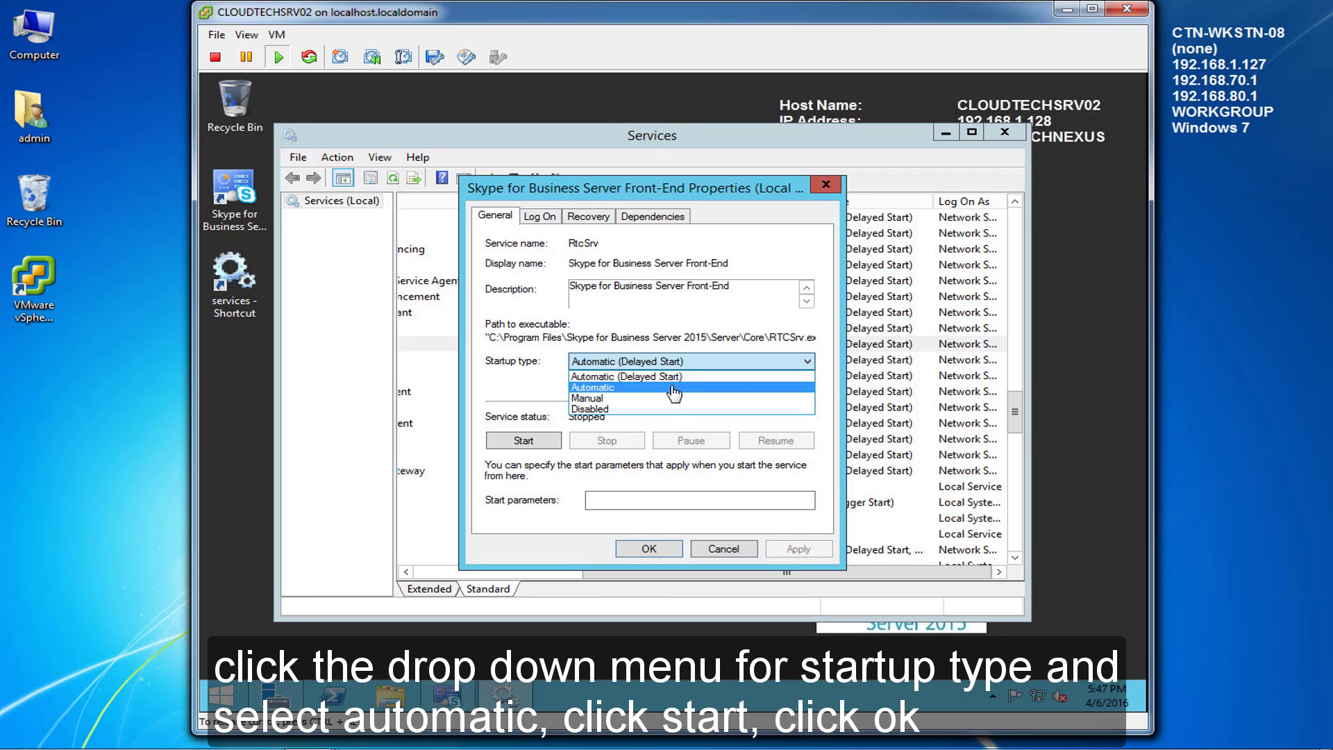
left_click(674, 393)
left_click(532, 448)
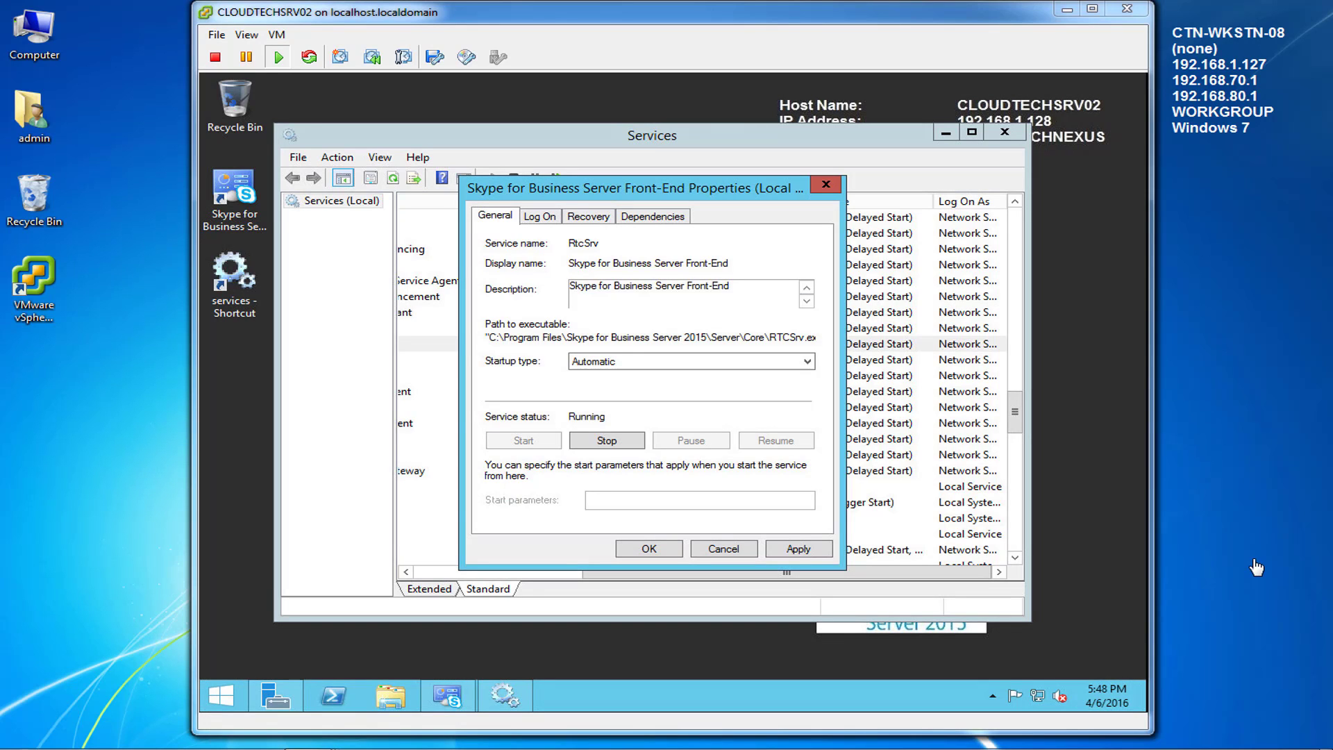
left_click(649, 549)
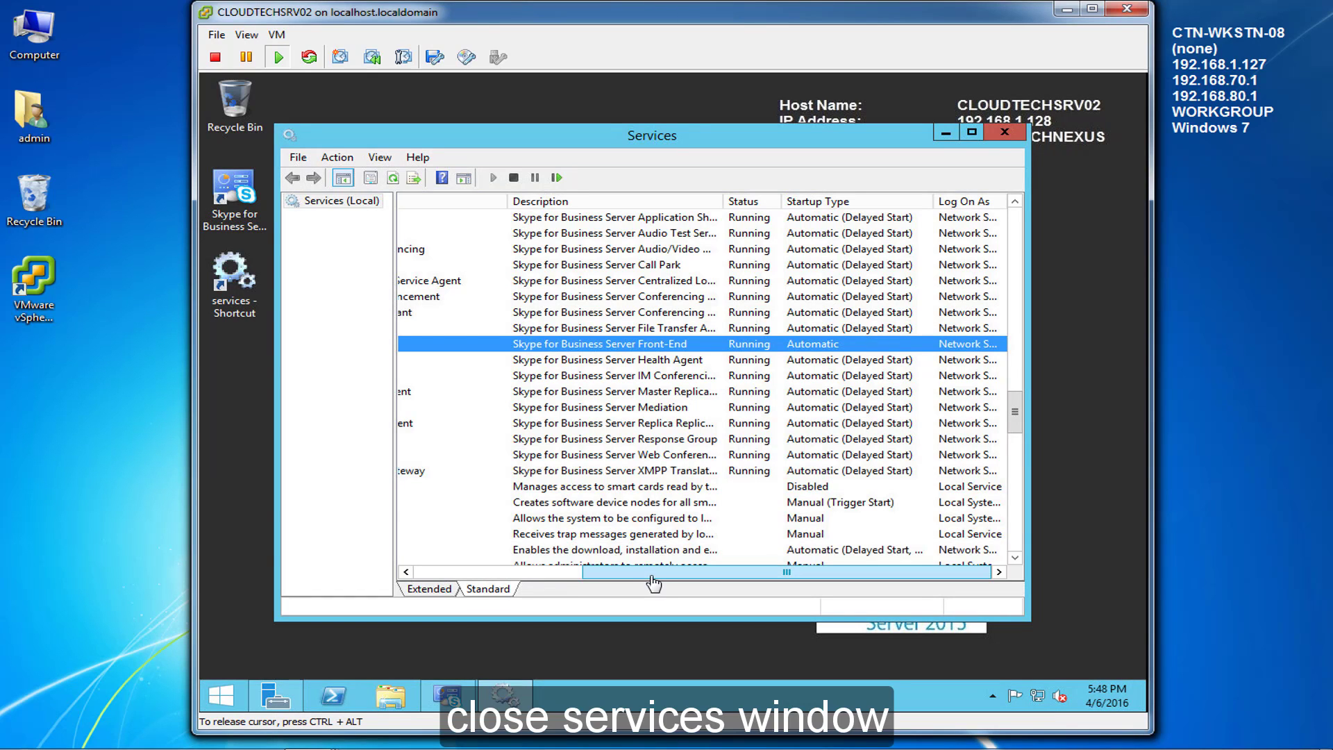
Step: Close the Services console
left_click_drag(646, 572, 478, 571)
left_click(1005, 132)
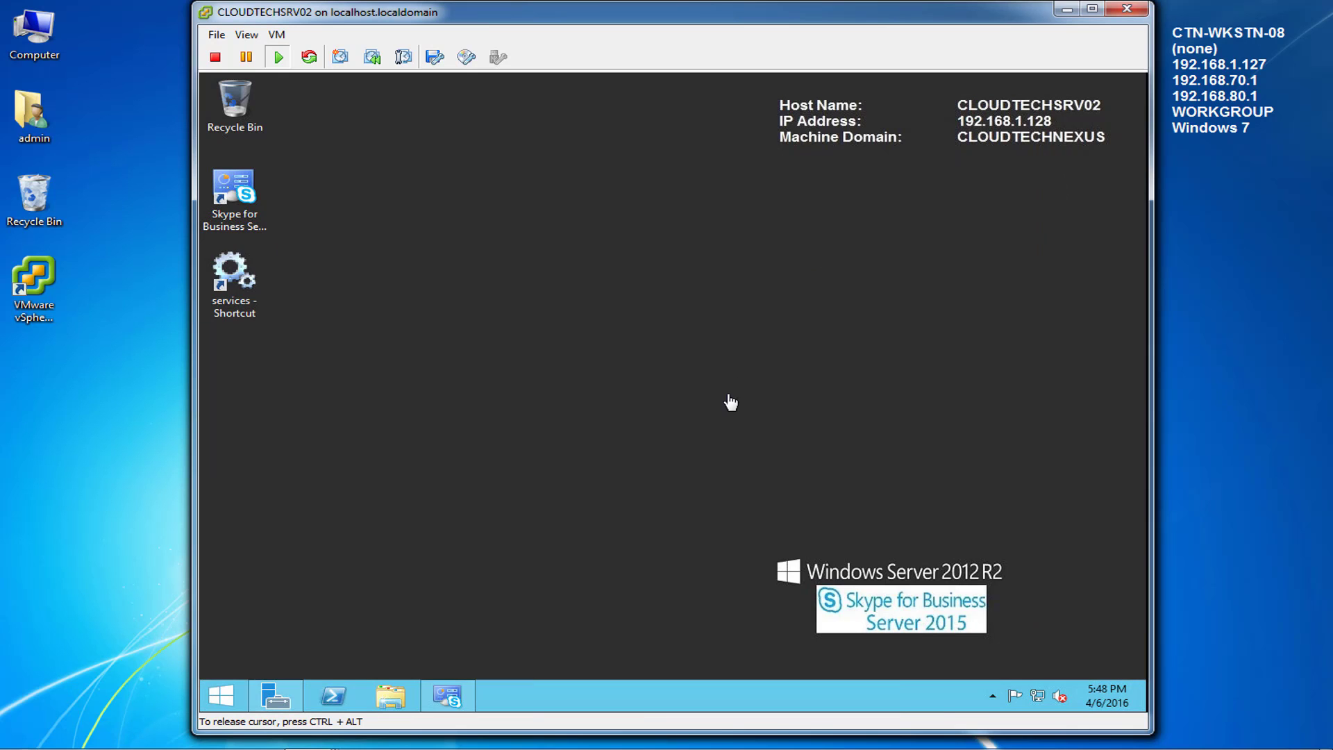
mouse_move(270, 743)
left_click(323, 739)
Step: On CLOUDTECHSRV01, open the Essentials Dashboard and the first standard user's properties
left_click(327, 668)
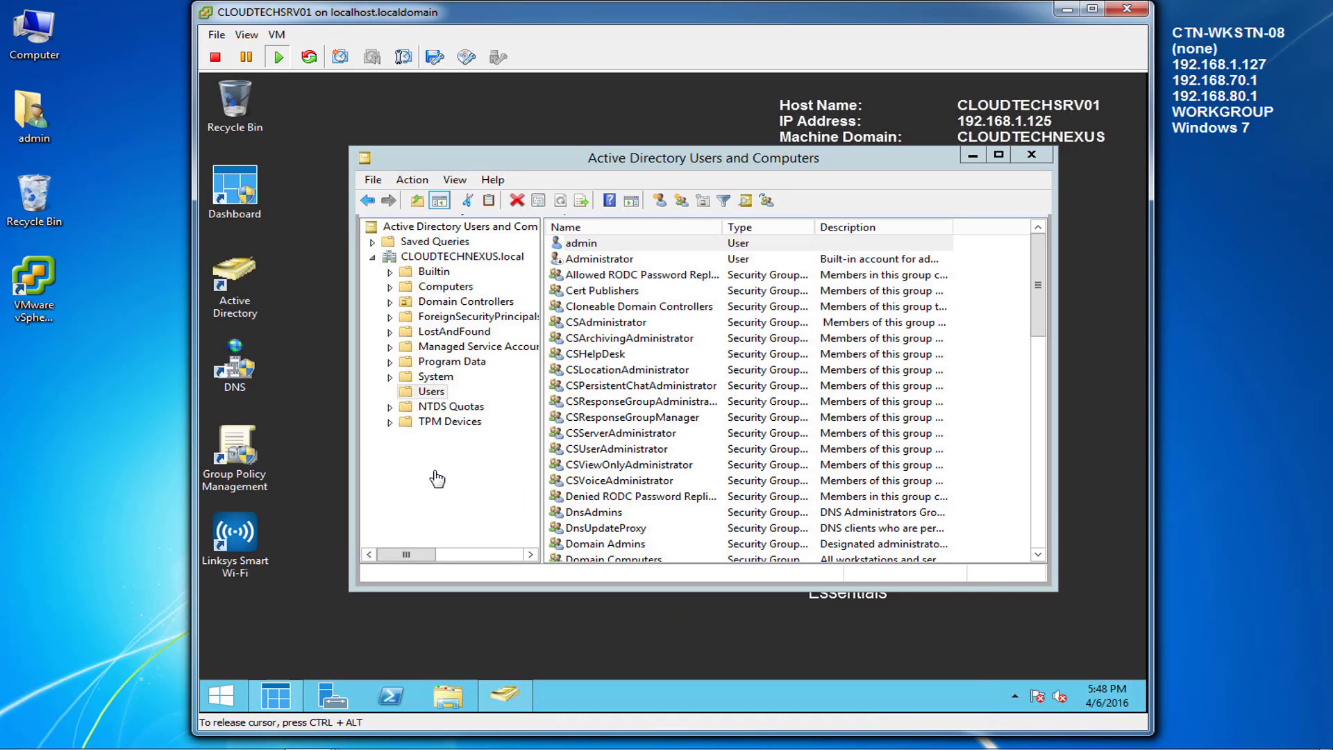
left_click(276, 697)
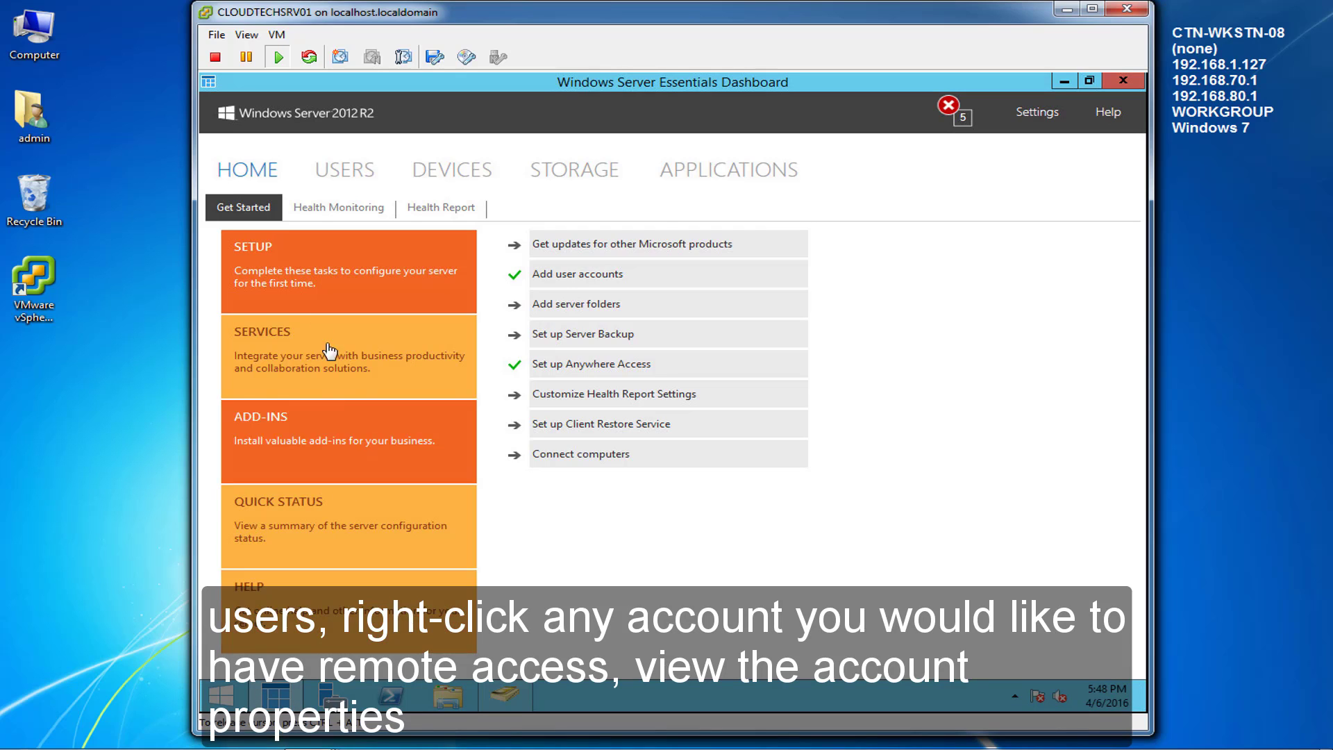
left_click(331, 179)
right_click(249, 316)
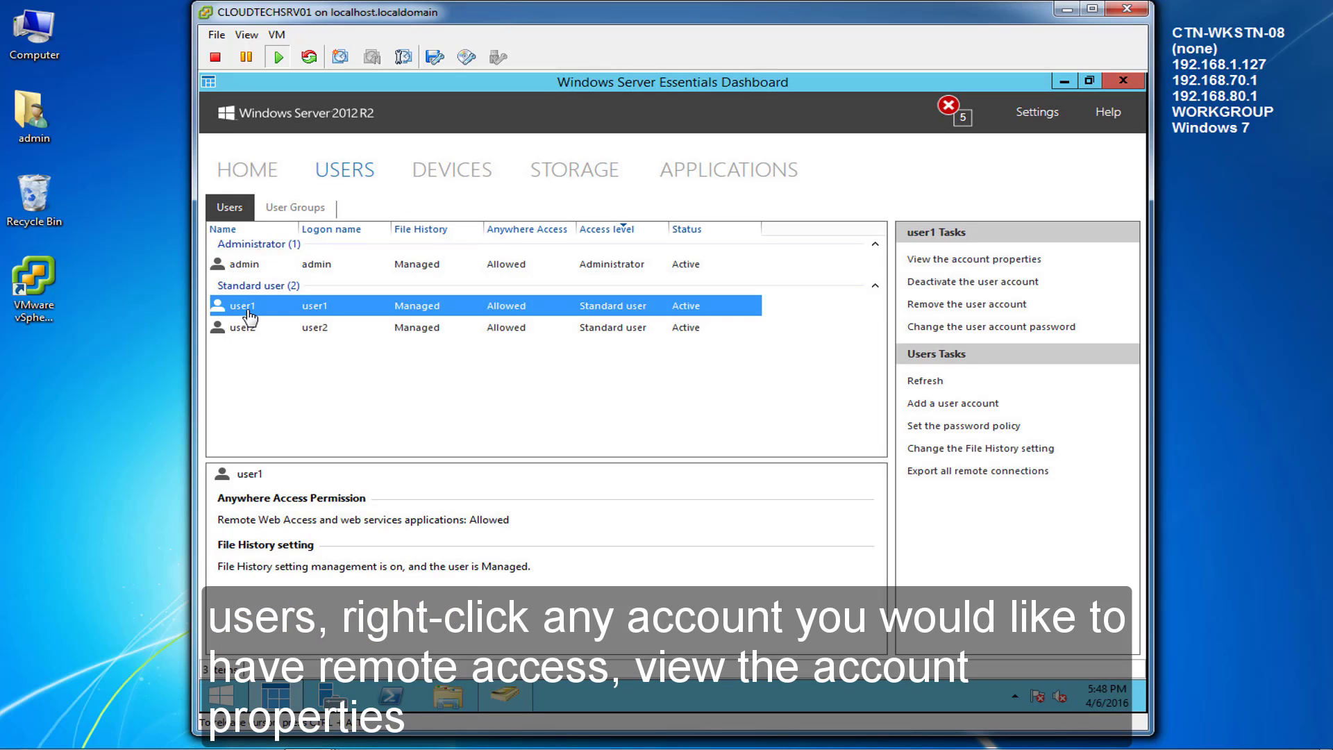
left_click(309, 317)
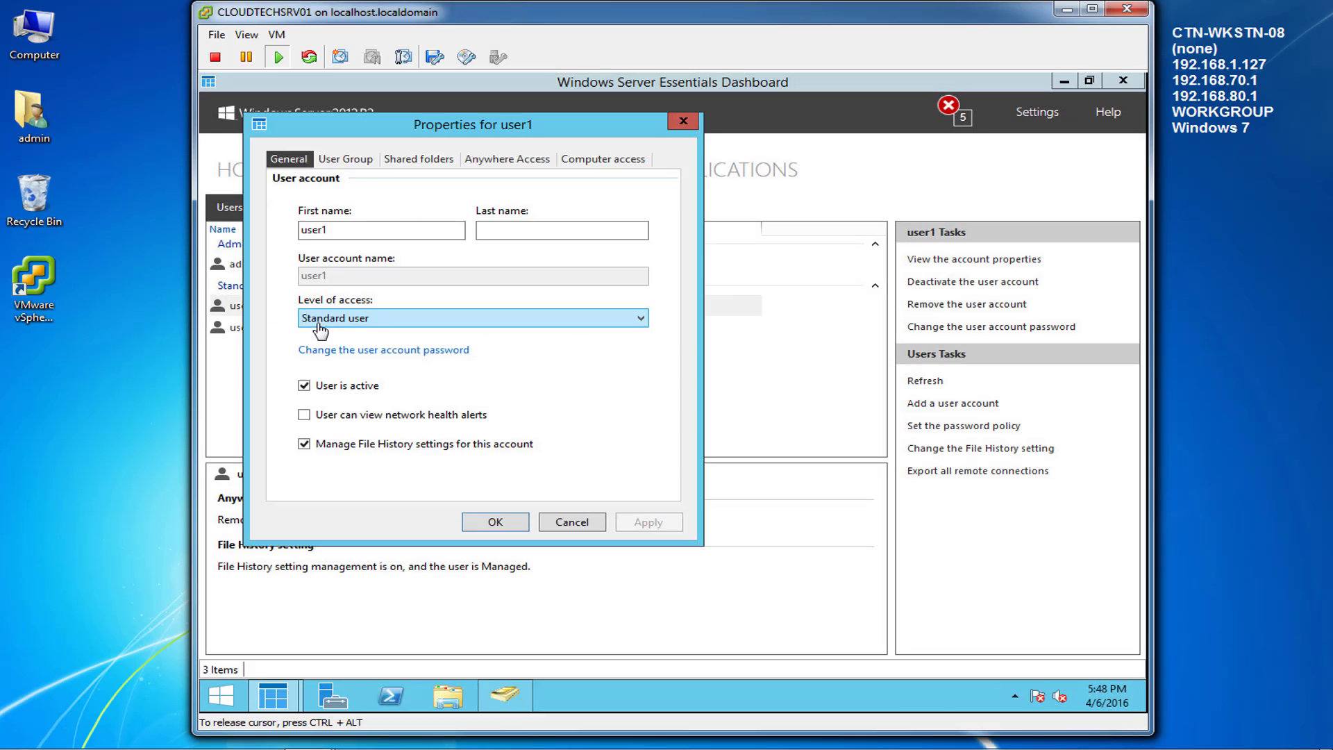
left_click_drag(672, 132, 827, 158)
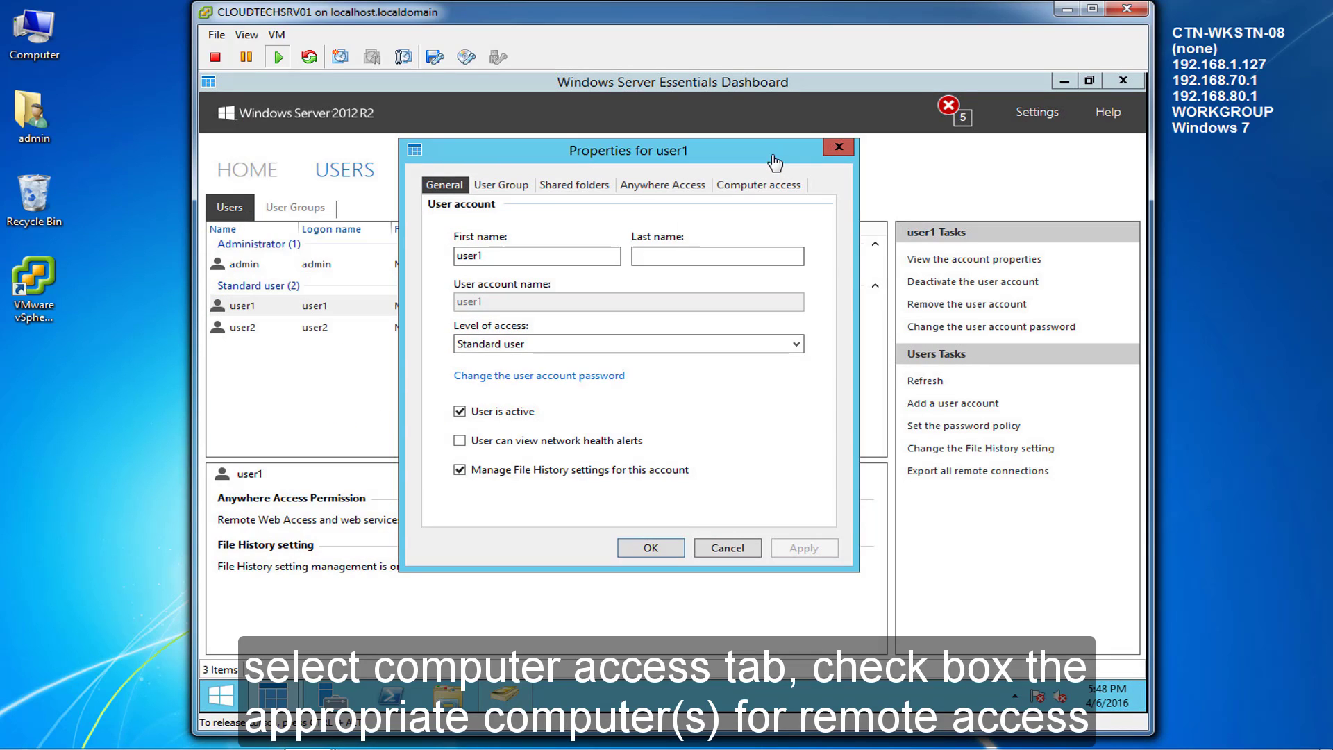
Step: Grant the user remote access to CTN-WKSTN-02, save, and minimize the Dashboard
left_click(759, 184)
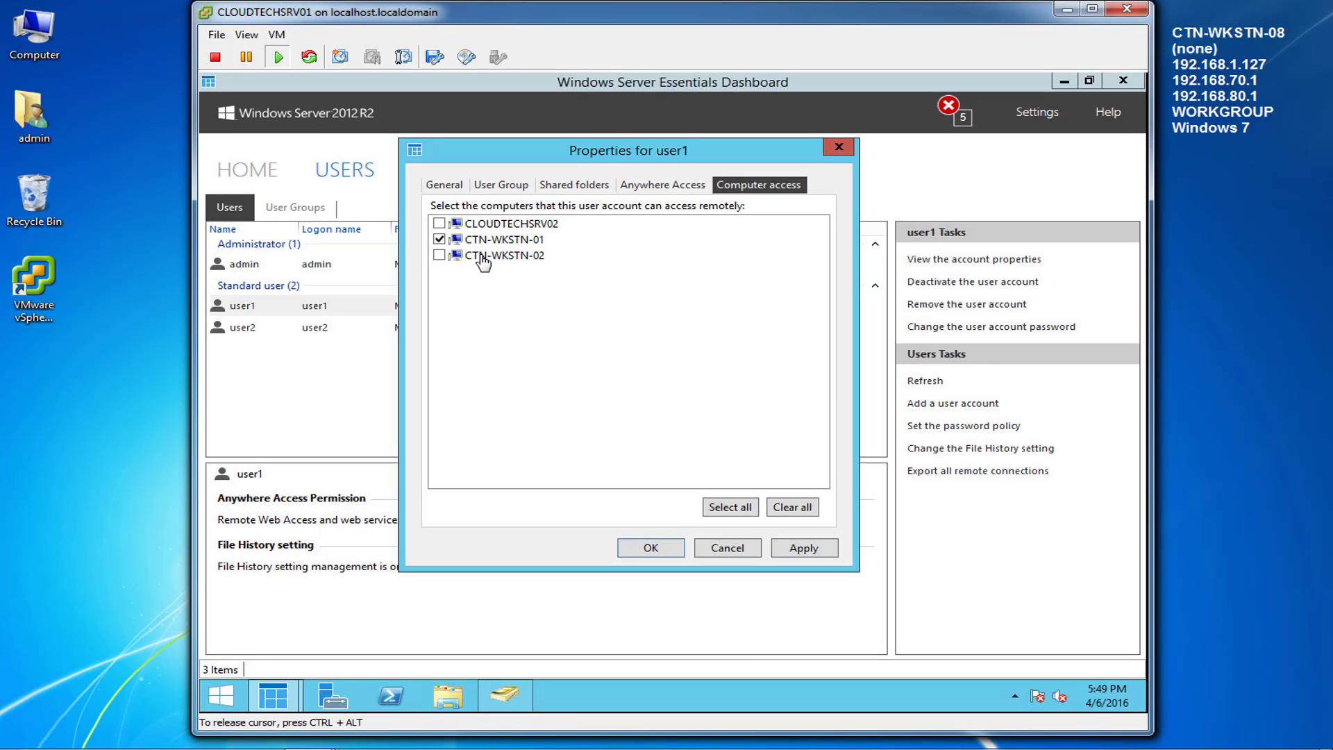
left_click(456, 262)
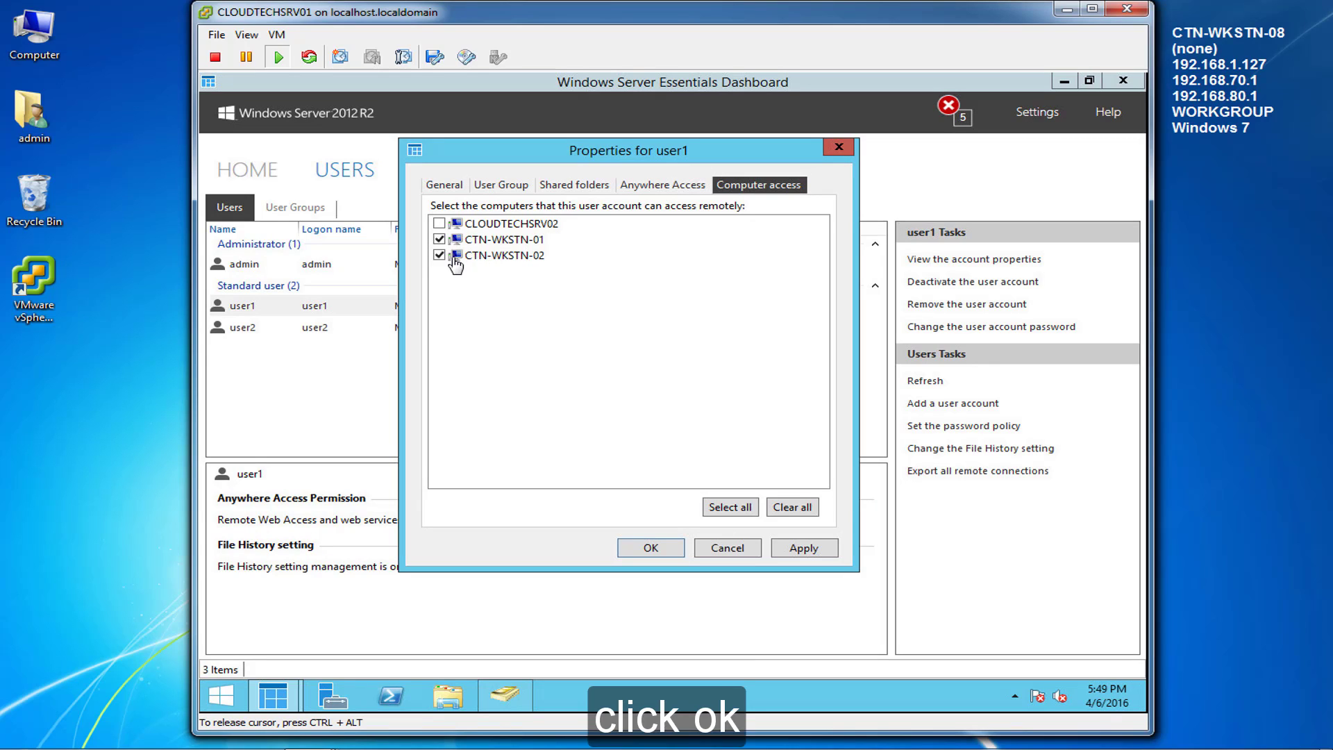
left_click(677, 550)
left_click(233, 333)
left_click(419, 400)
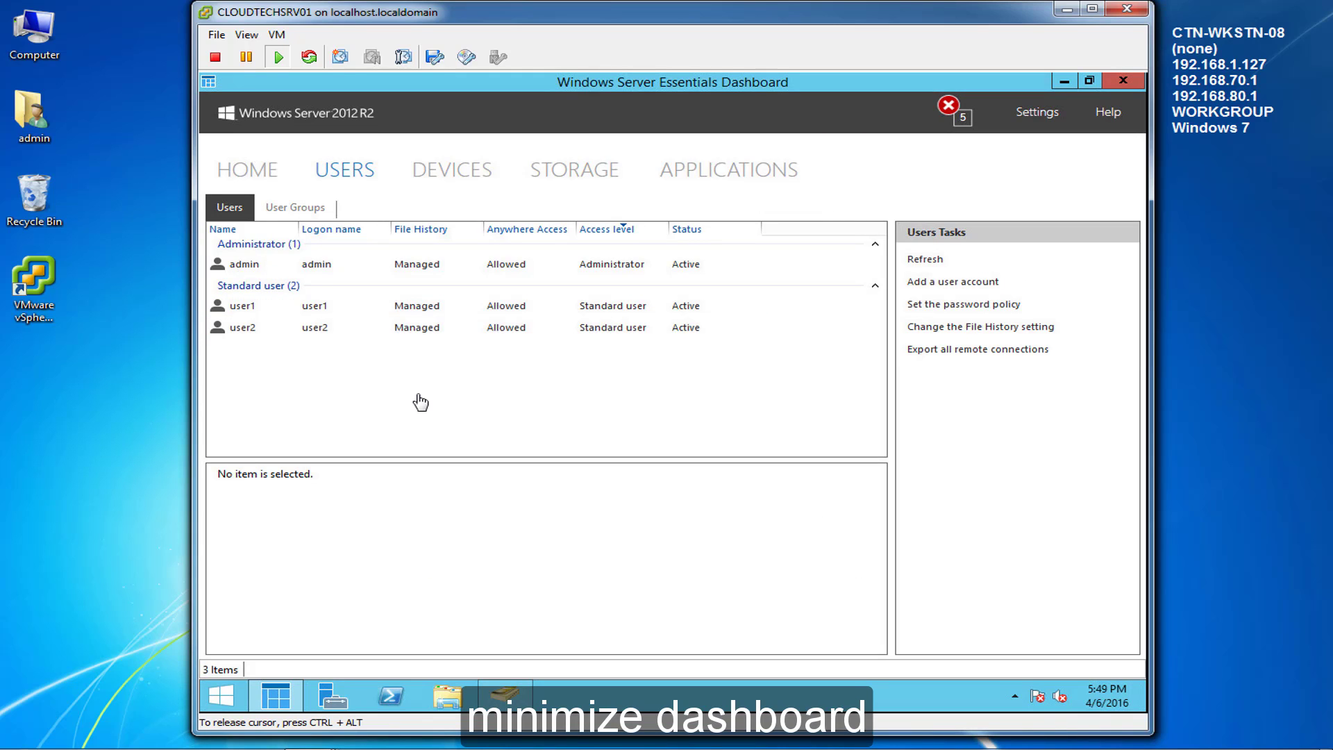
left_click(1065, 81)
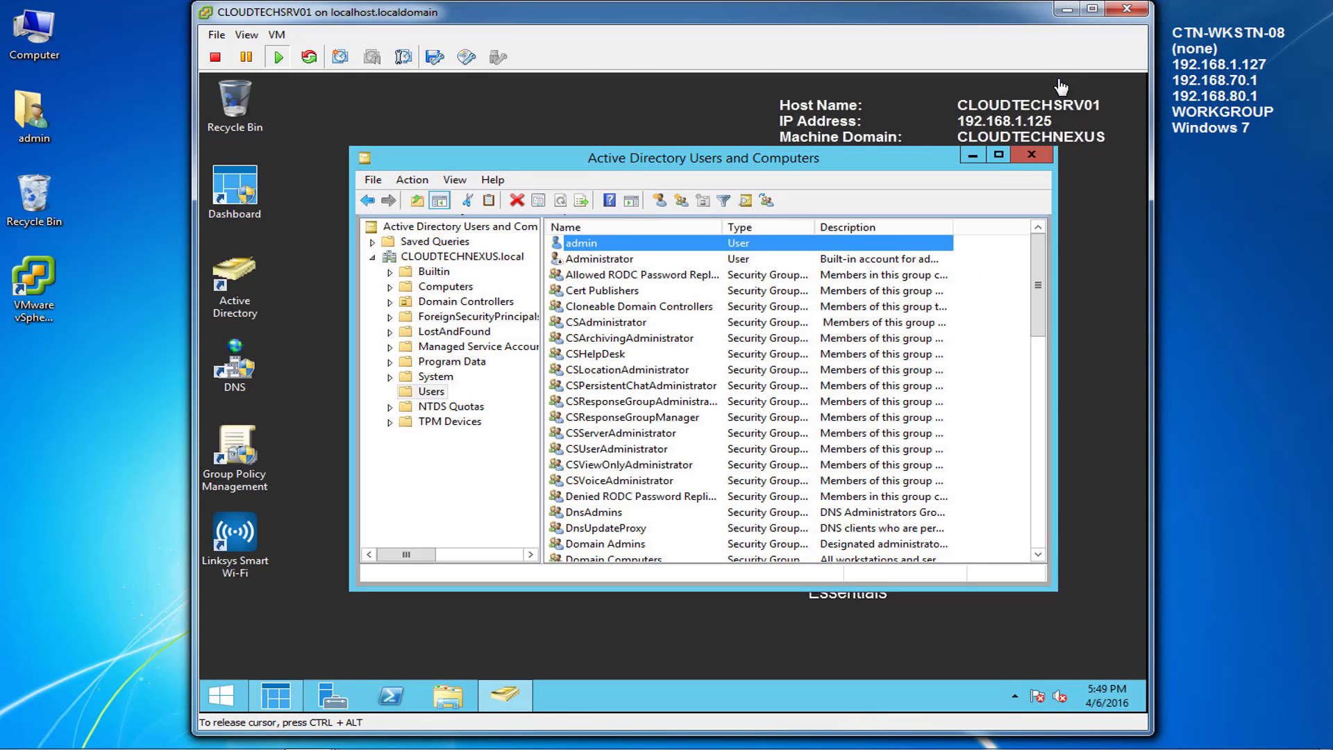
Step: On the CTN-WSTN-01 console, send Ctrl+Alt+Del and log on with user1's password
left_click(307, 732)
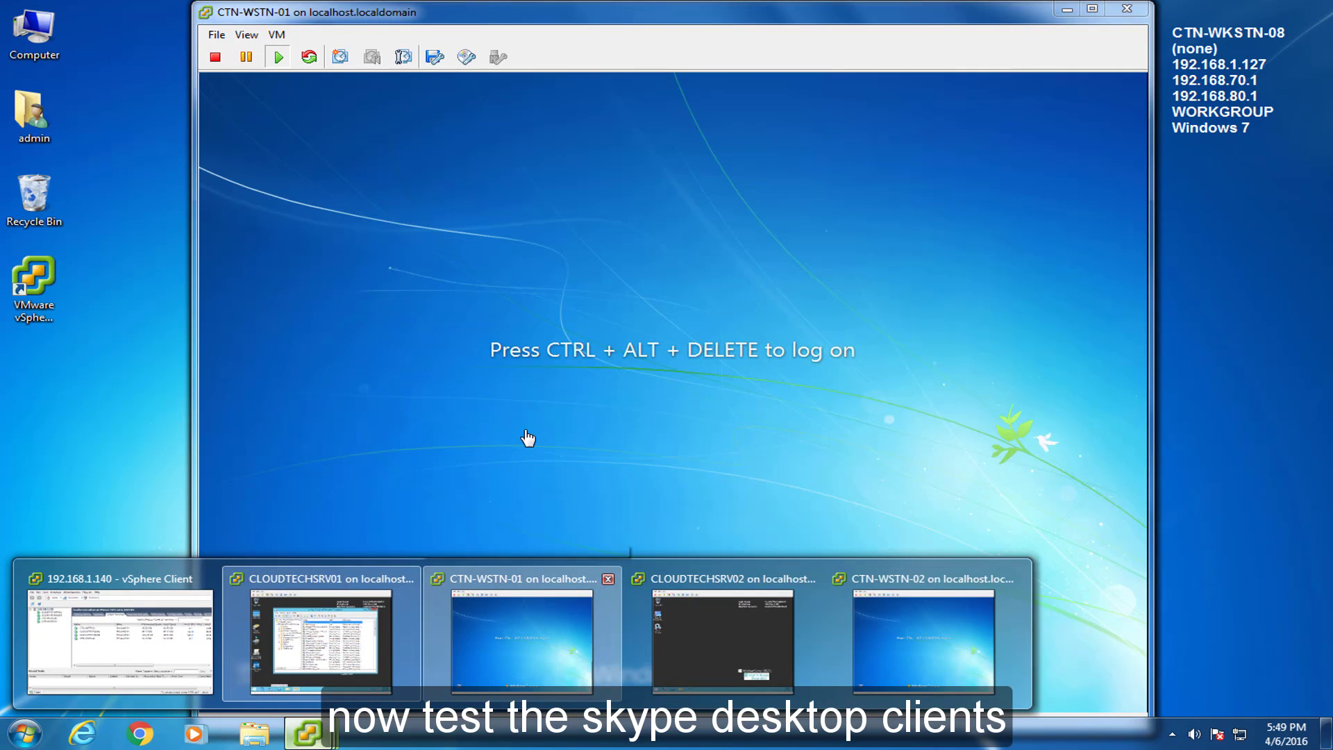
left_click(519, 669)
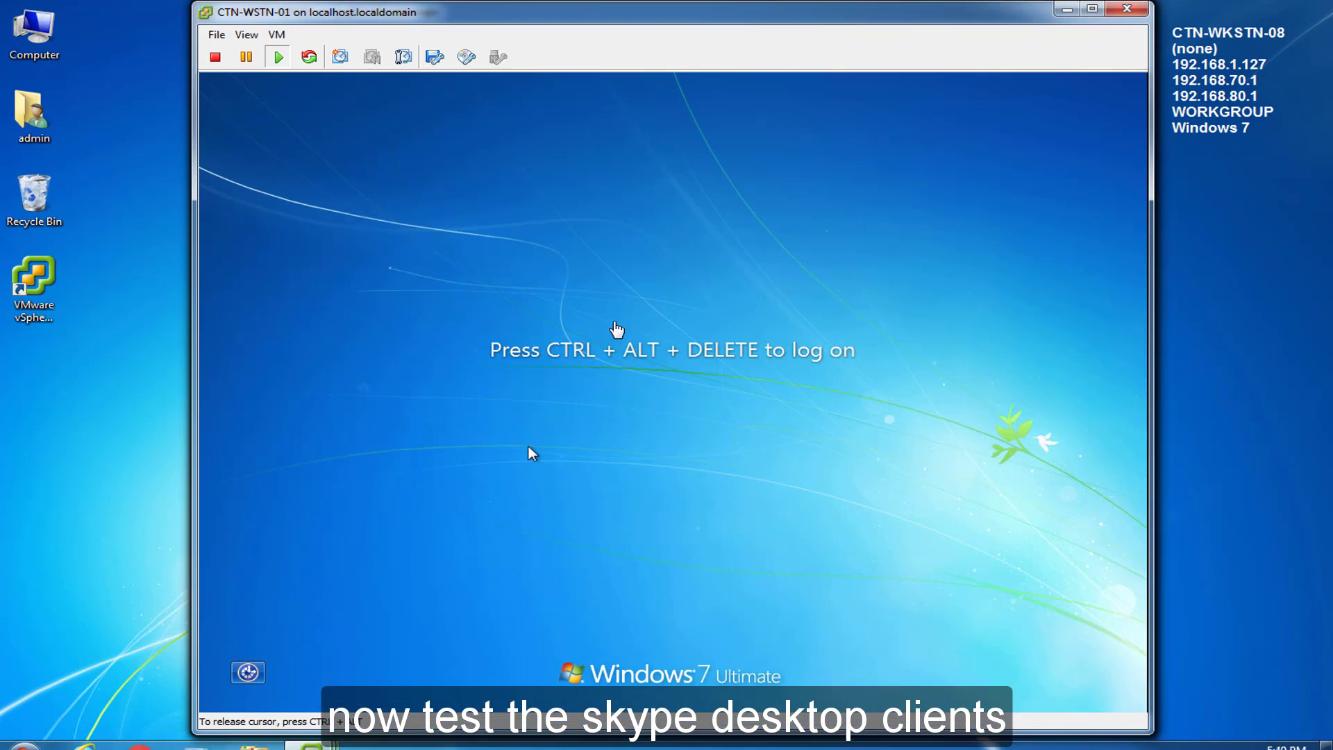
left_click(277, 34)
mouse_move(313, 67)
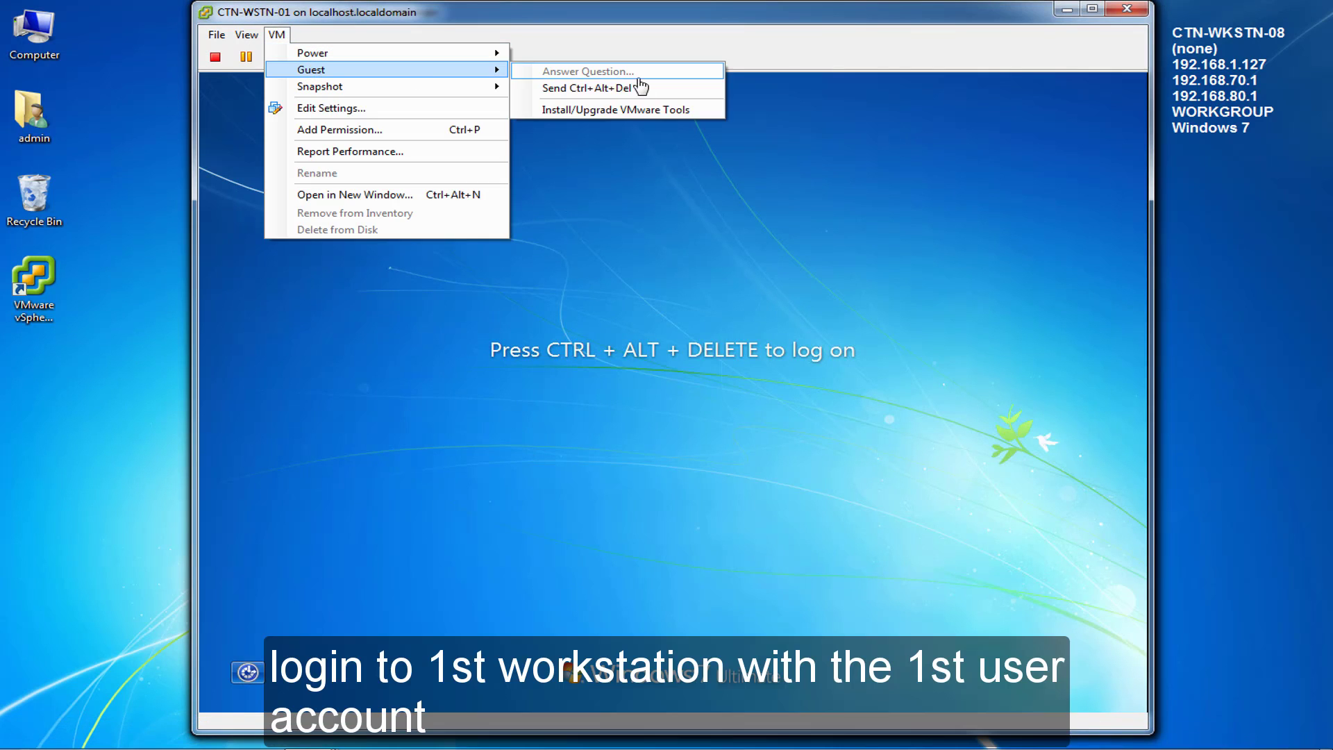
left_click(639, 95)
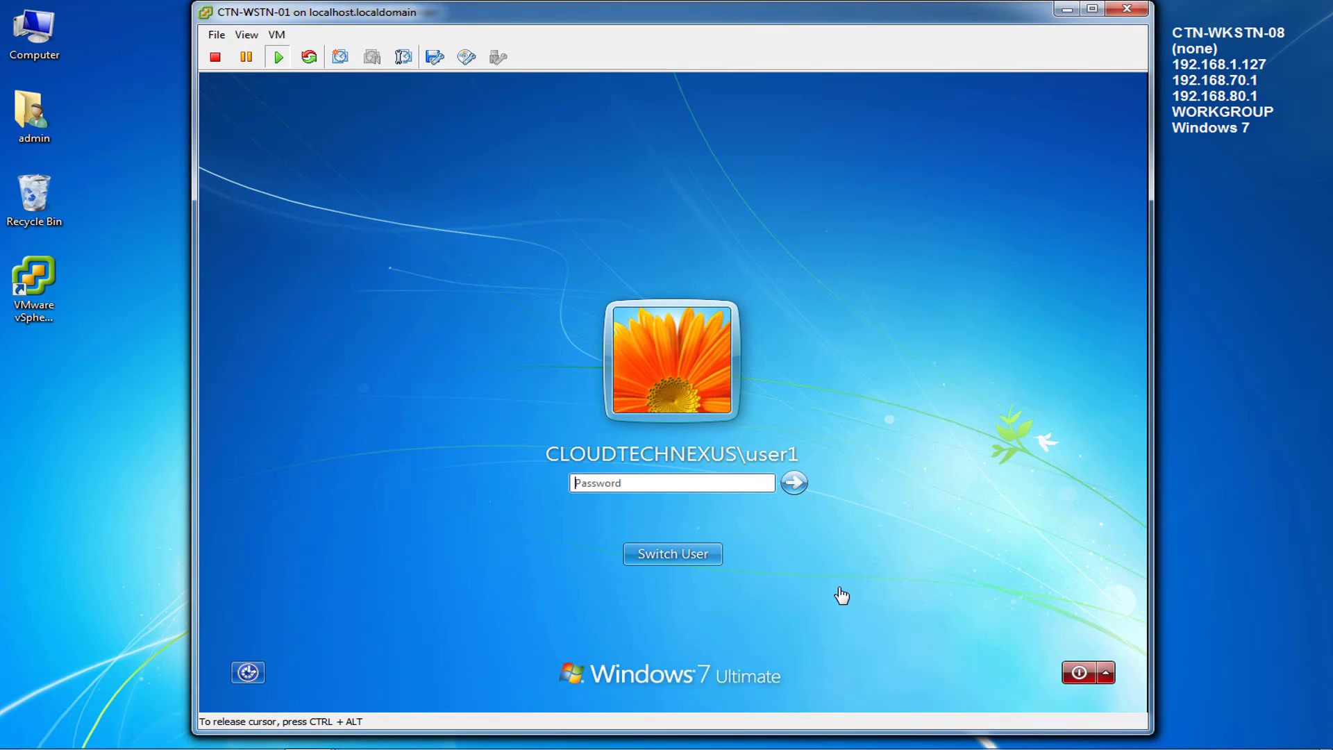
type("•••••••••")
key("Return")
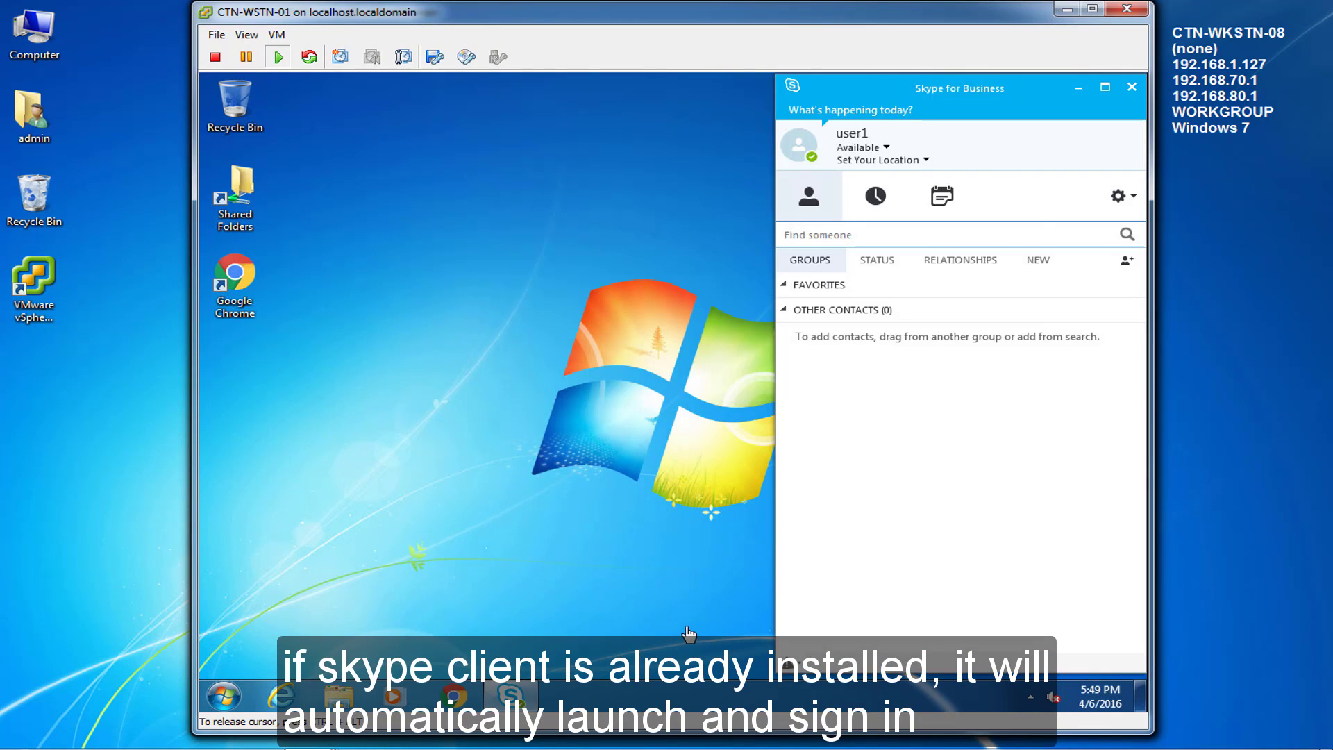
left_click(1262, 577)
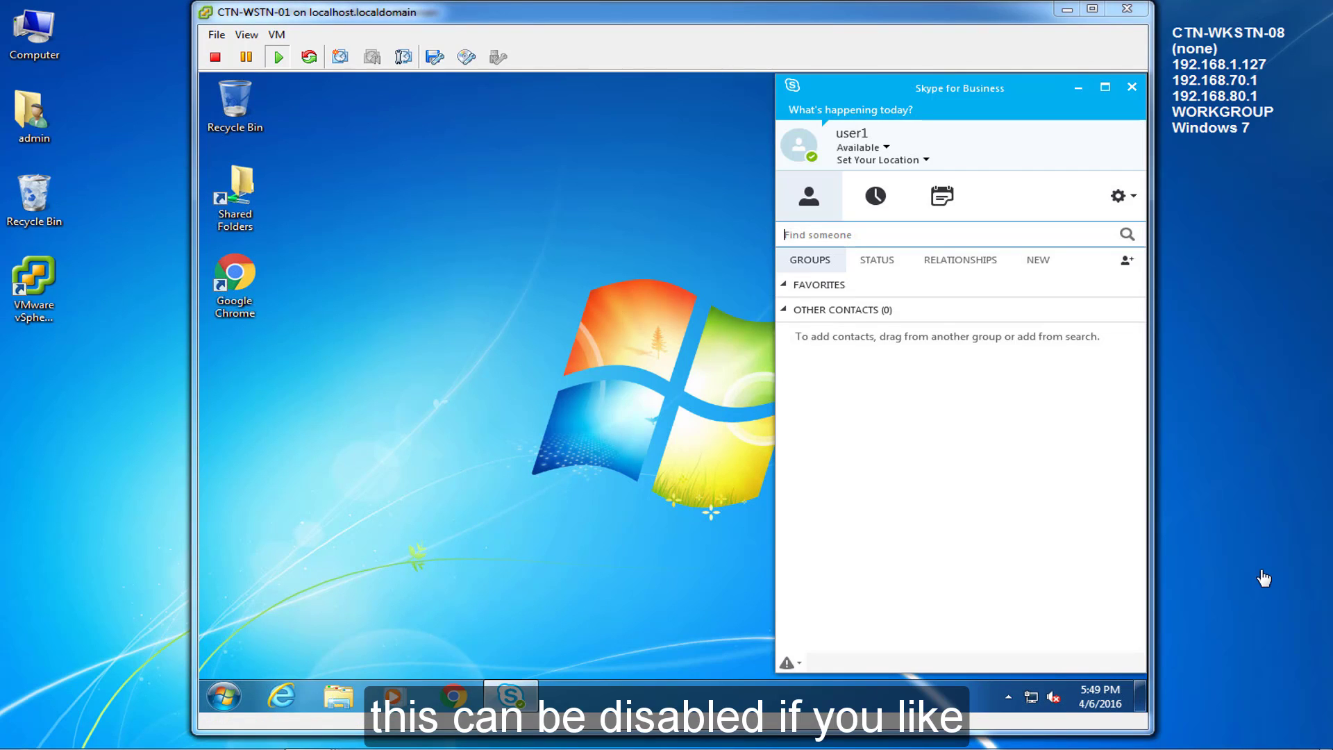
left_click(229, 700)
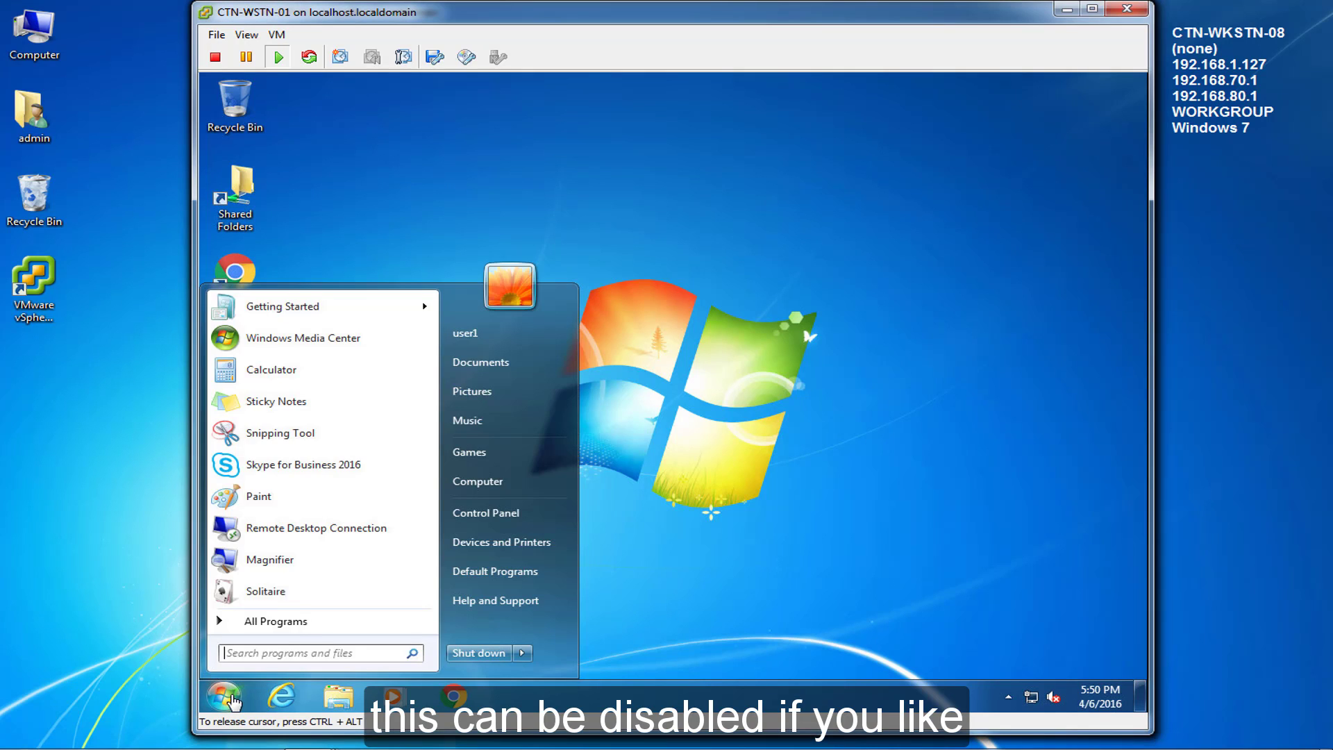
left_click(295, 626)
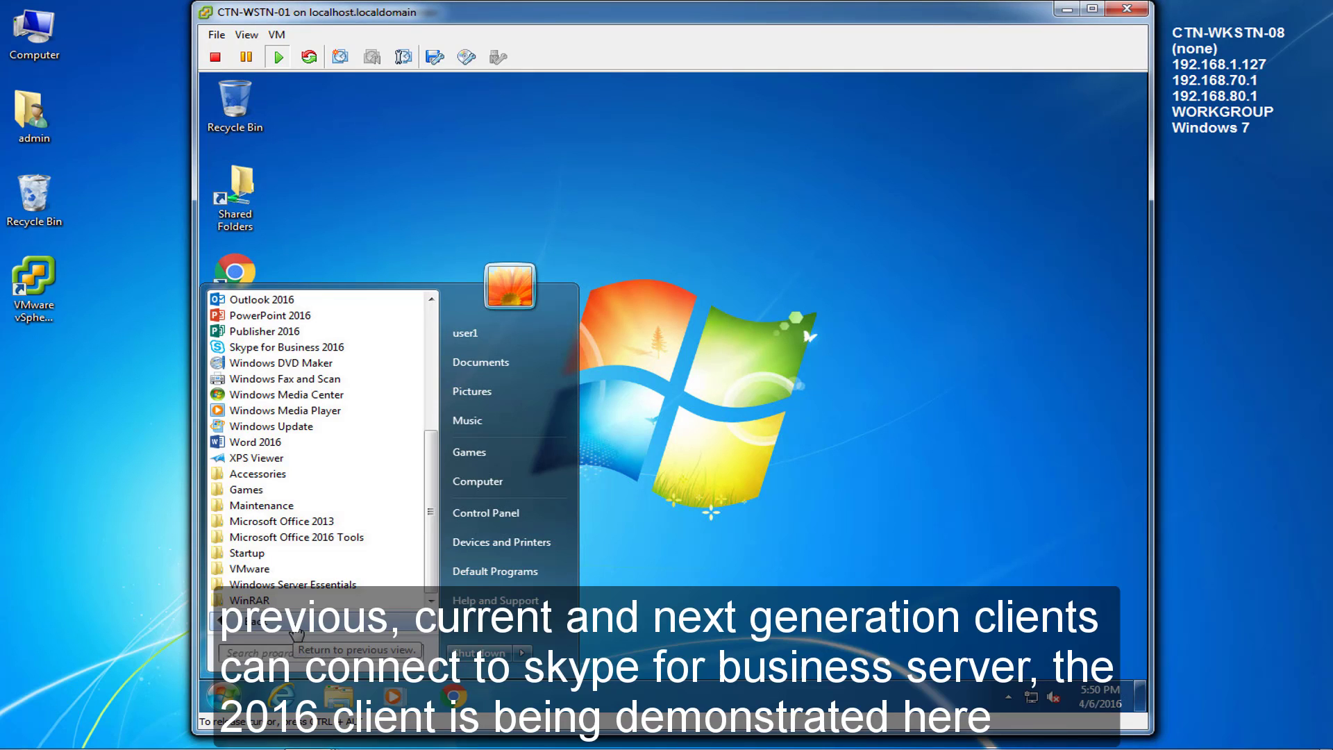
left_click(287, 347)
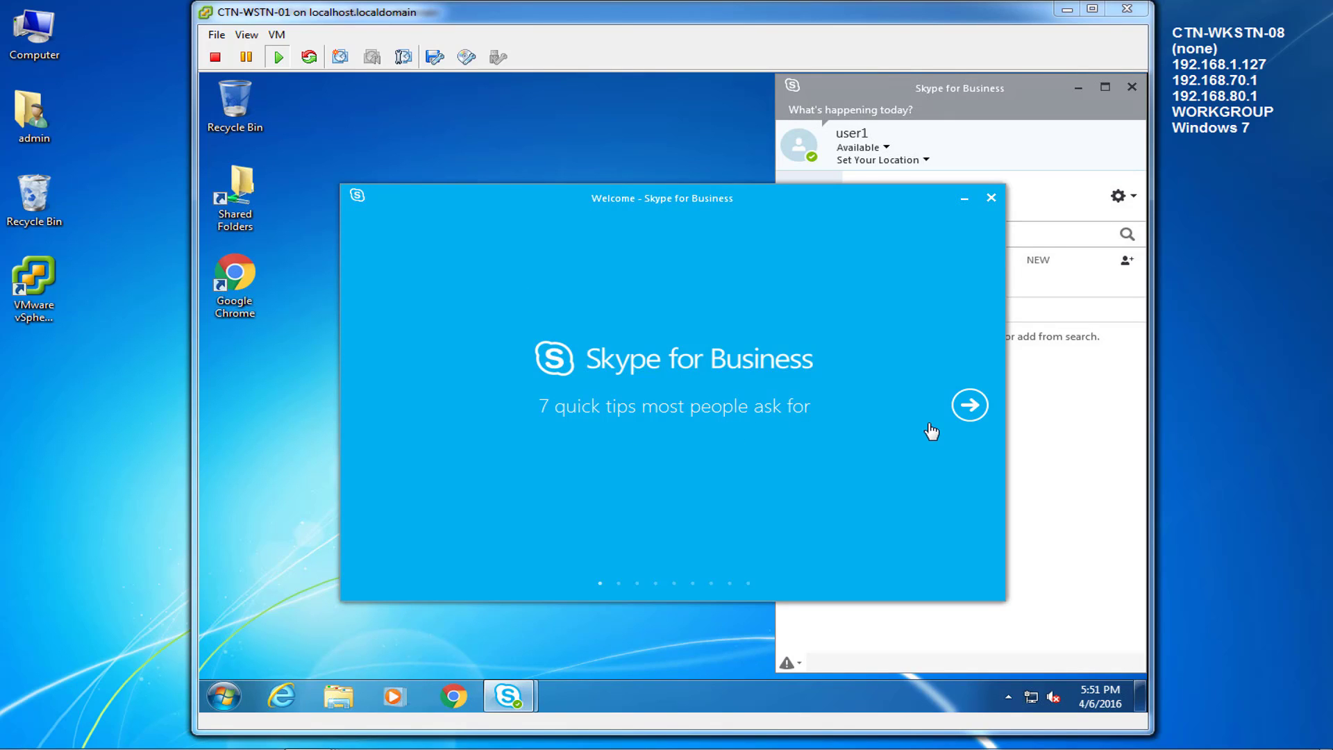
left_click(991, 198)
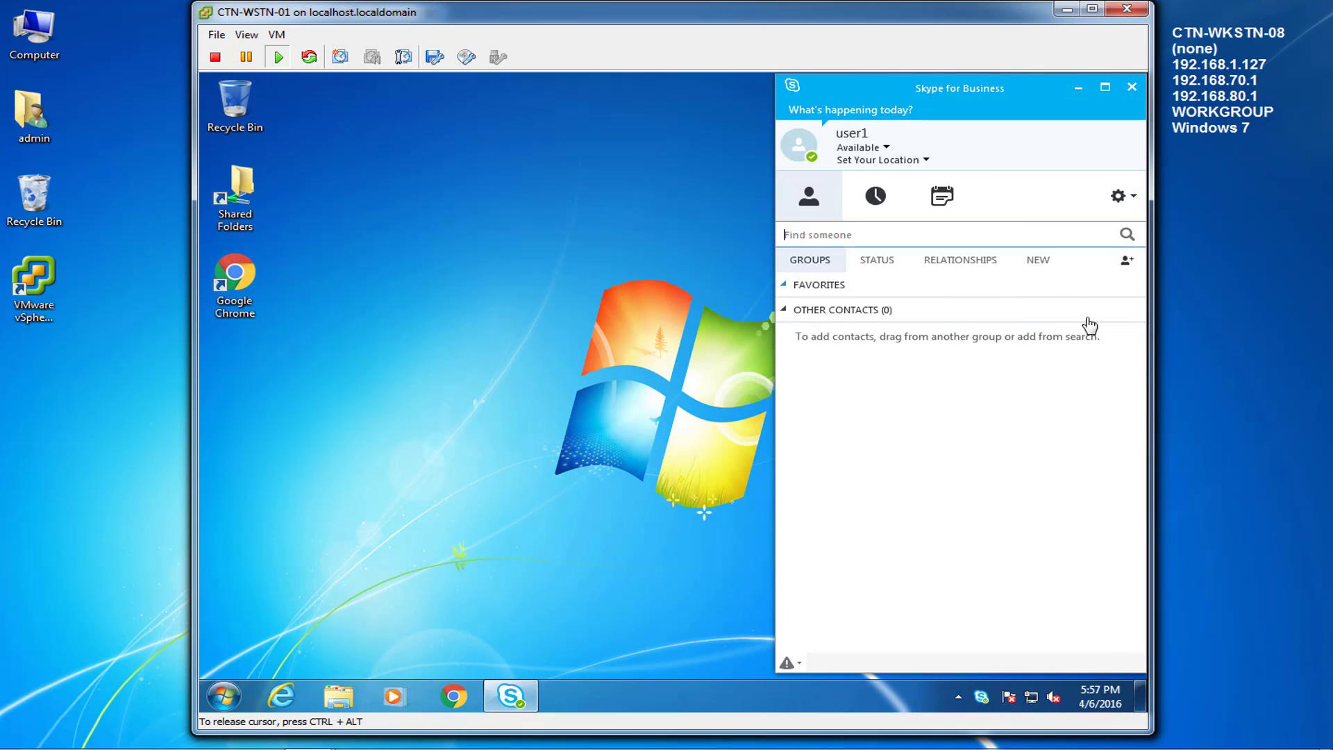
left_click(1133, 199)
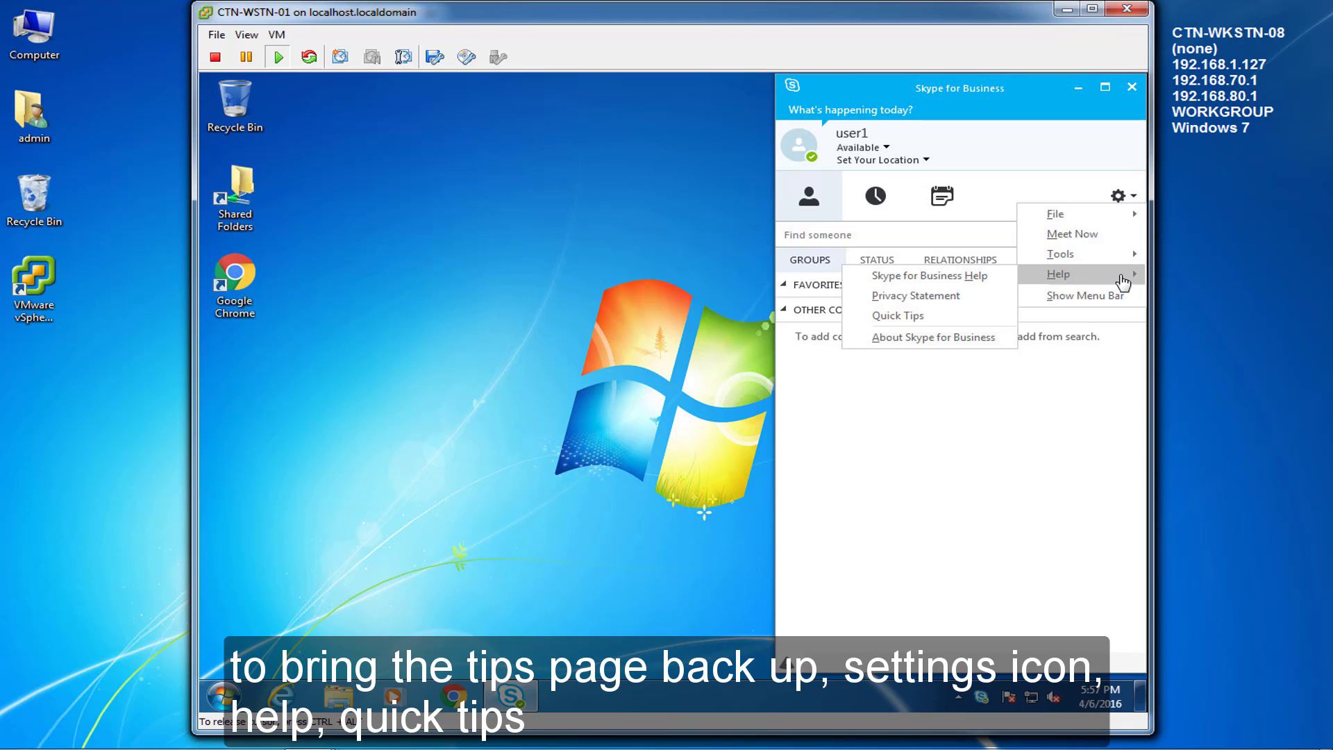
left_click(931, 316)
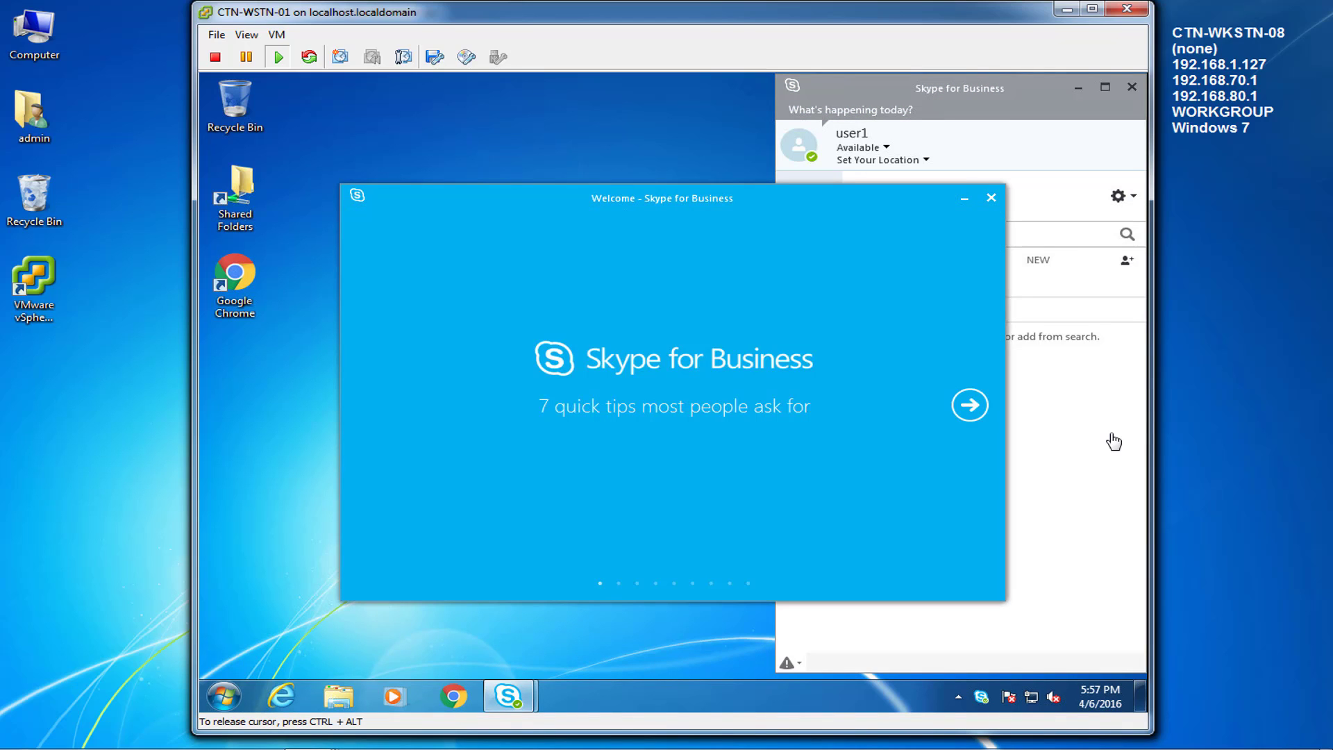
left_click(991, 201)
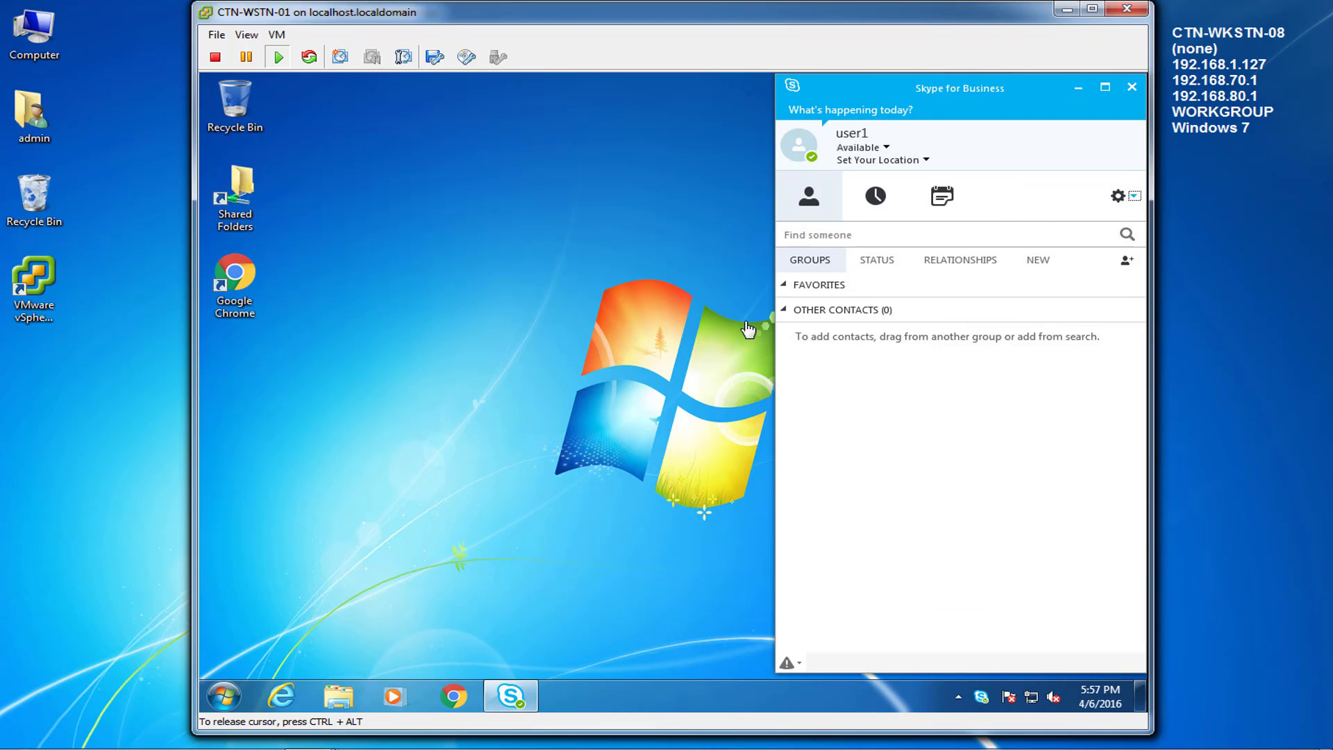
Step: On the CTN-WSTN-02 console, send Ctrl+Alt+Del and log on with user2's password
mouse_move(310, 735)
left_click(923, 638)
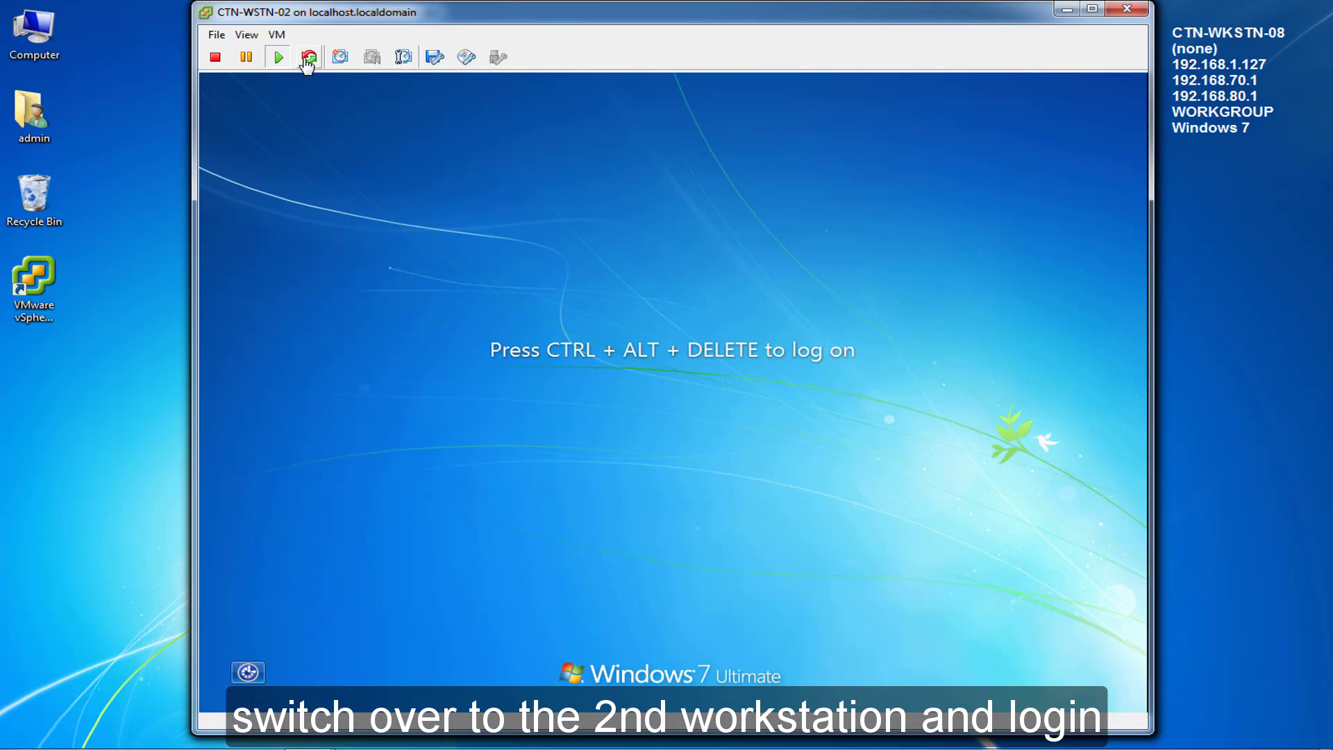
mouse_move(364, 69)
left_click(611, 90)
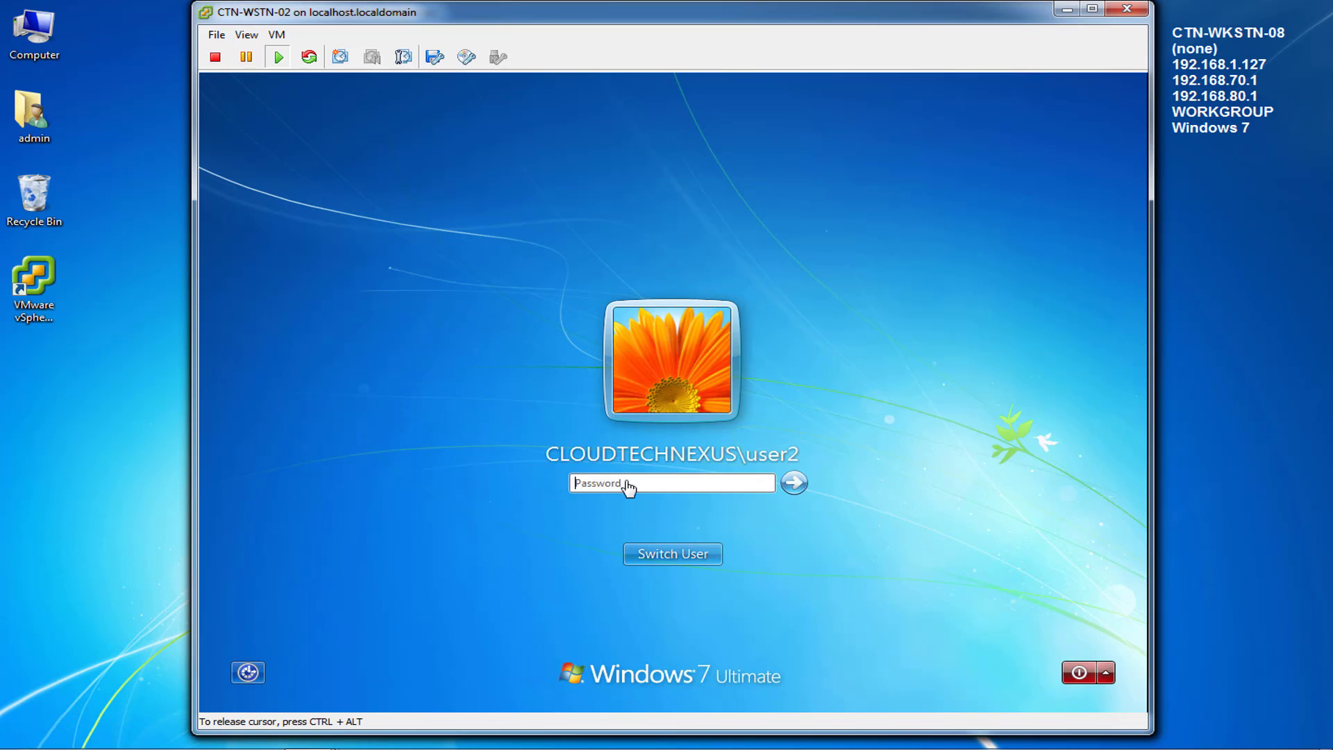
type("P@ssw0rd")
key("Return")
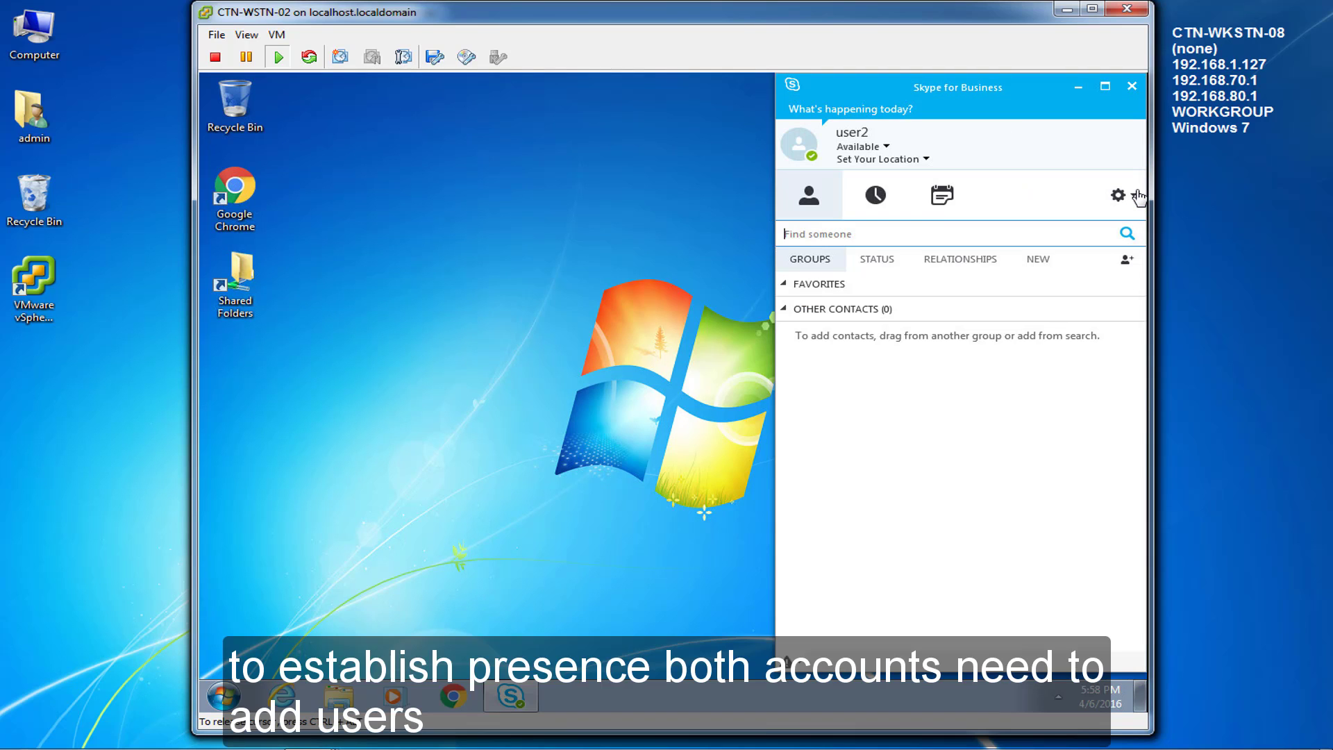
left_click(649, 398)
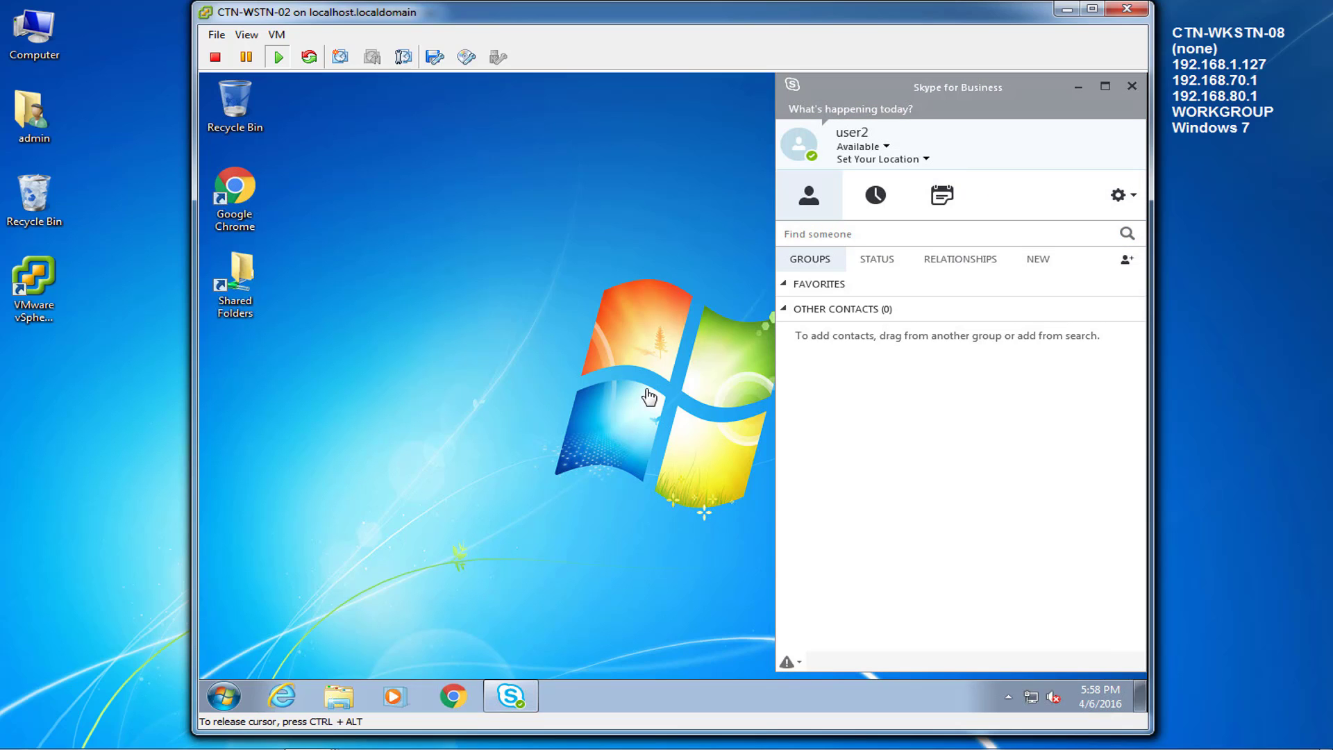
left_click(1212, 616)
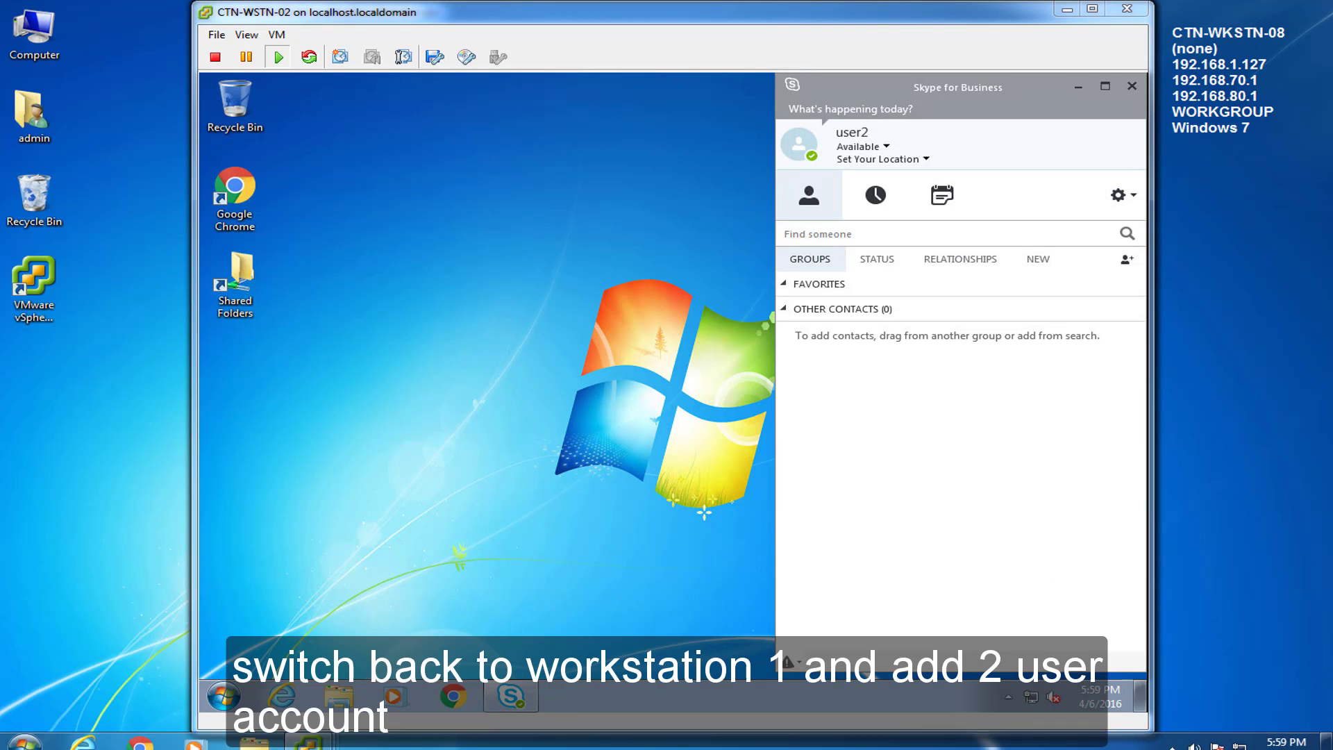
Step: Switch to CTN-WSTN-01 and open the Skype for Business contact search
left_click(321, 743)
left_click(569, 612)
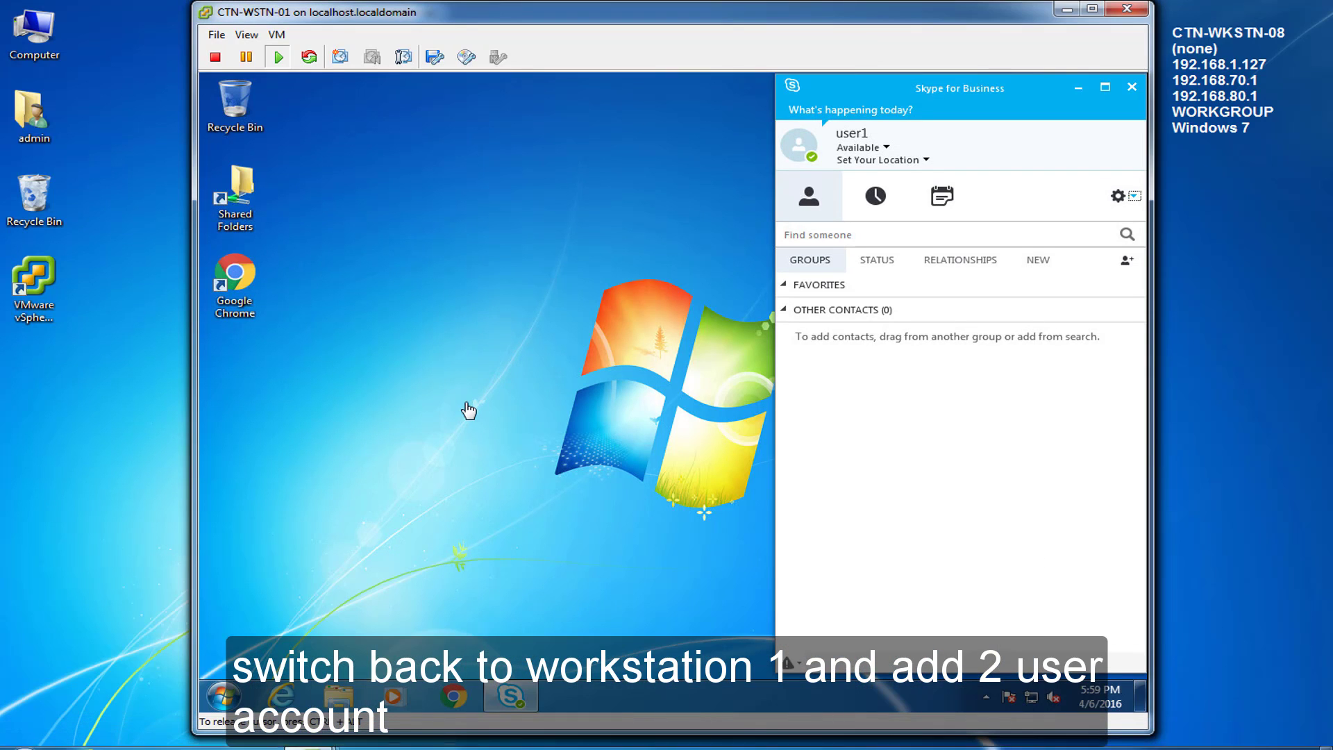
left_click(855, 239)
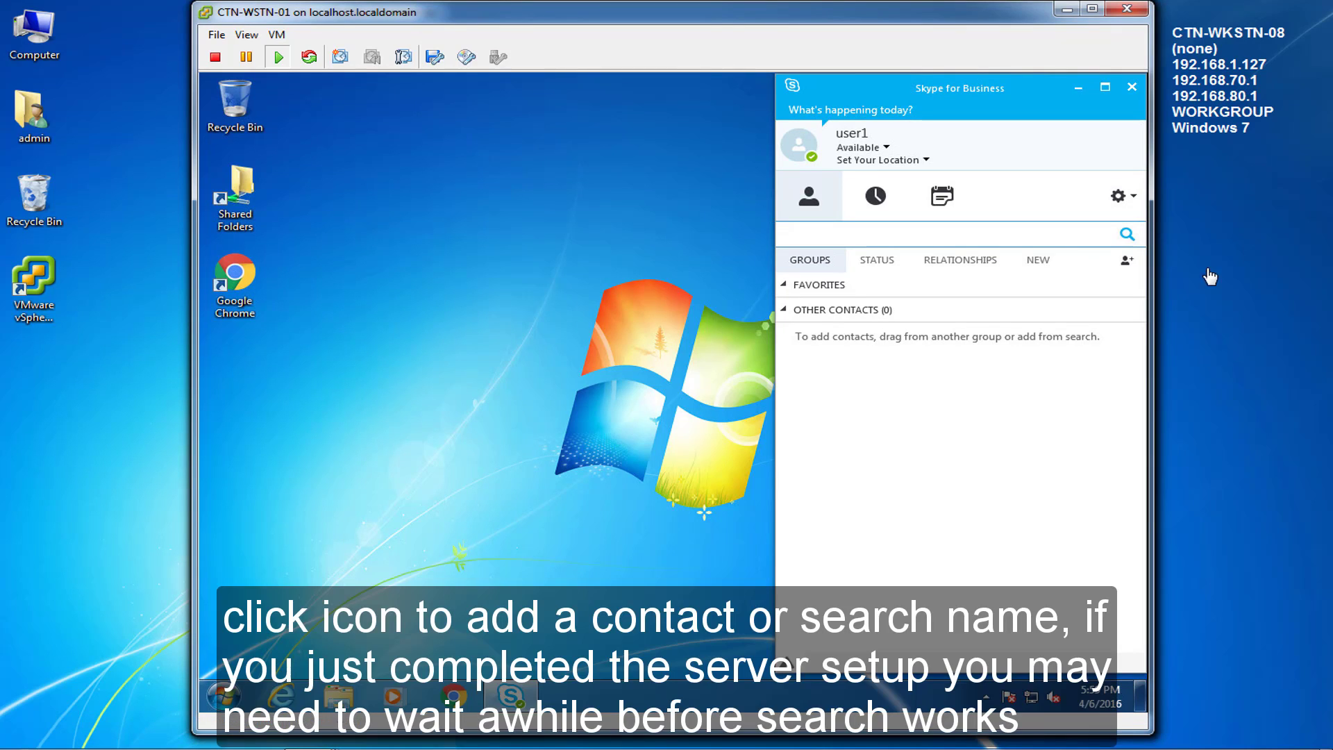
left_click(1127, 262)
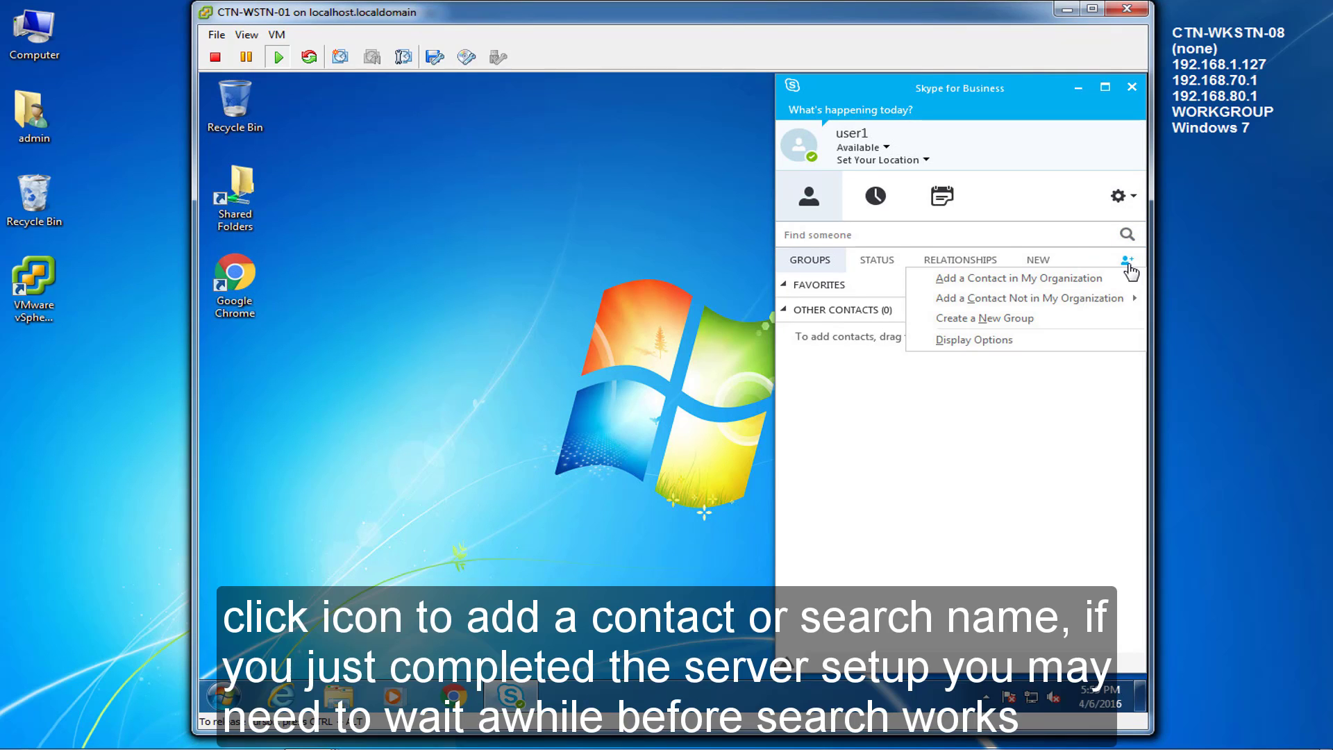
left_click(1081, 279)
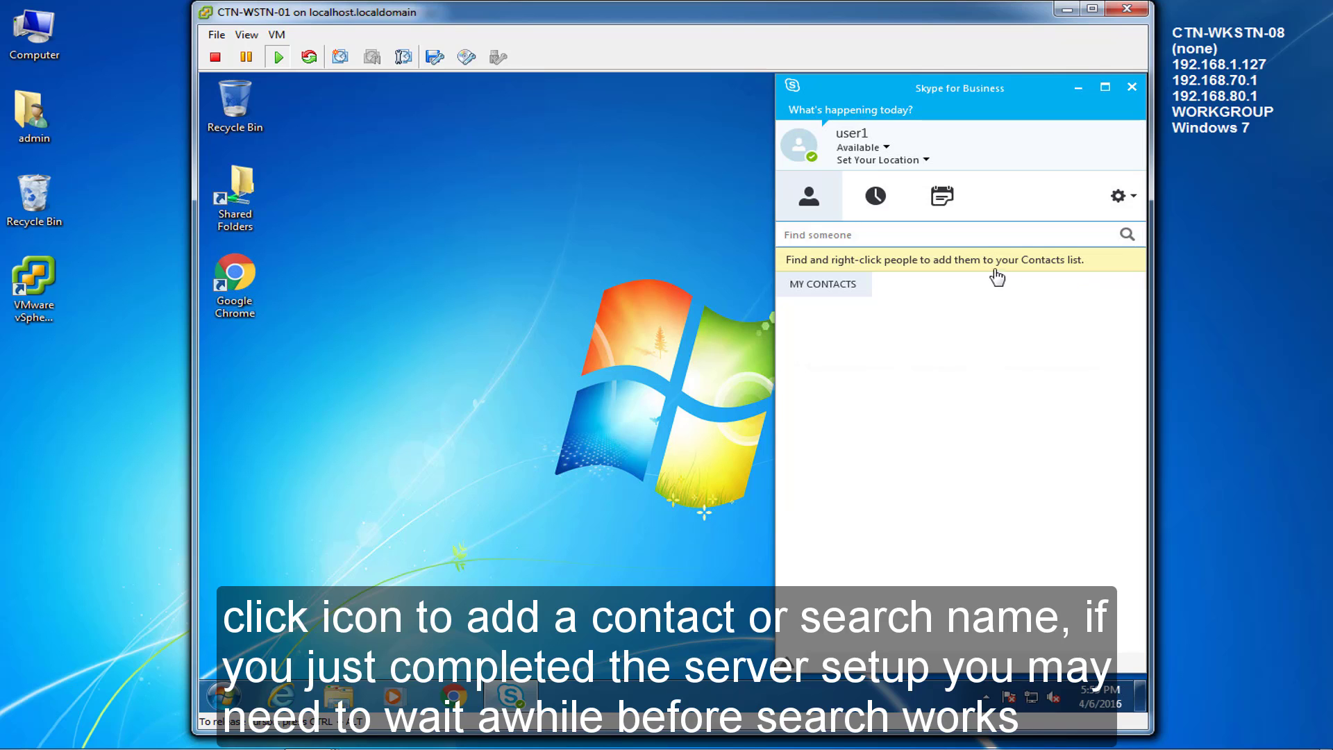
left_click(687, 275)
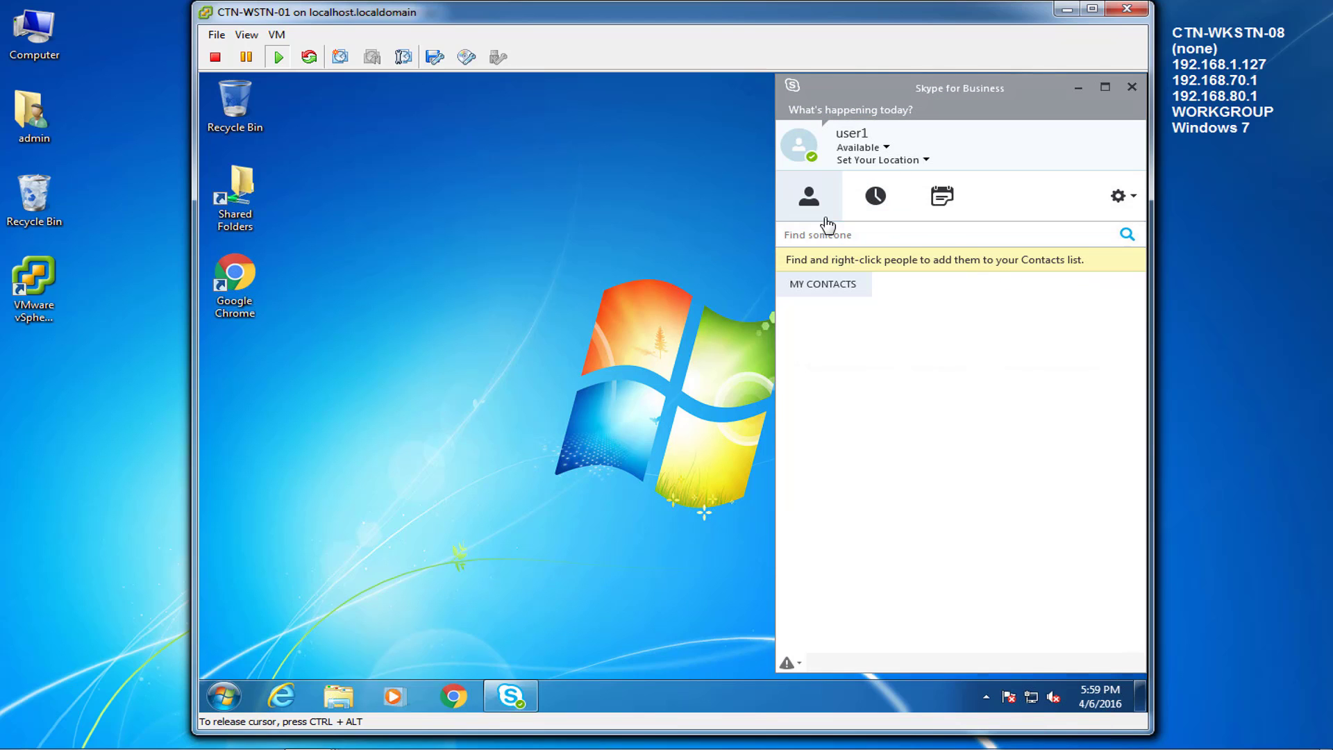
left_click(822, 217)
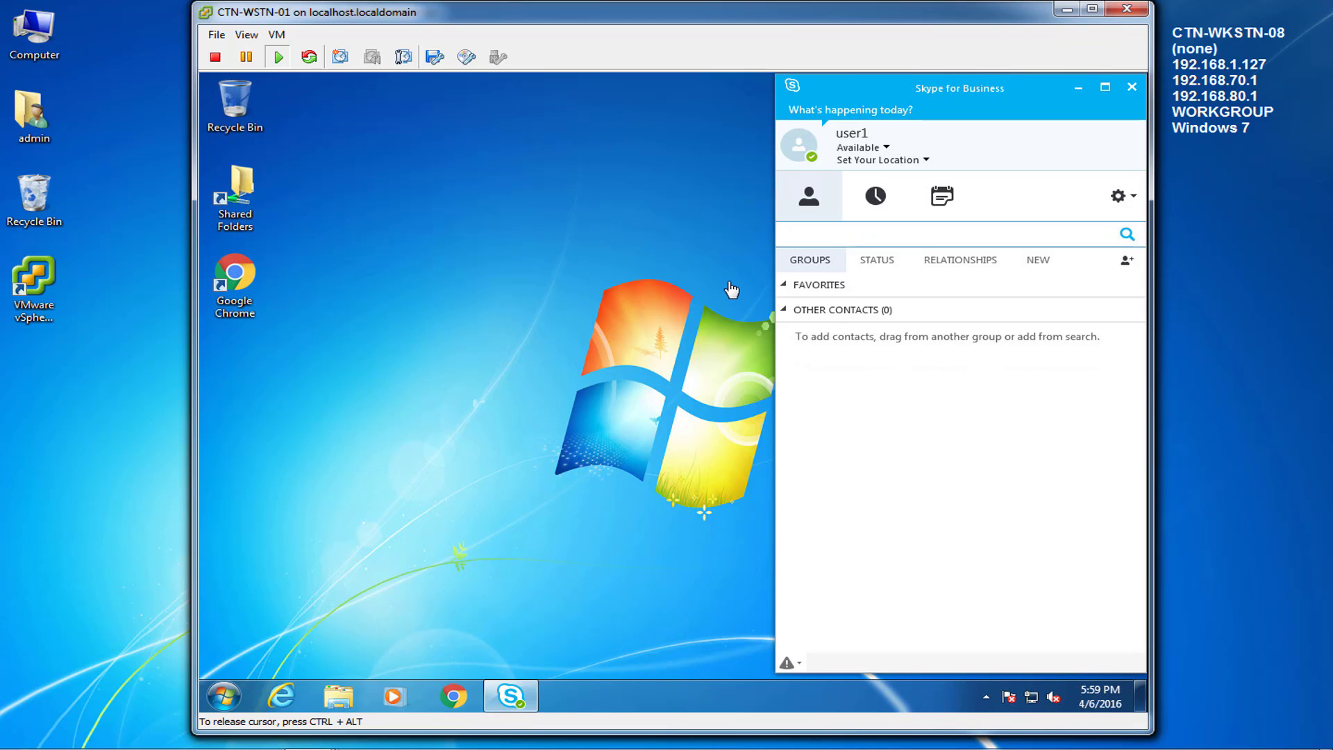
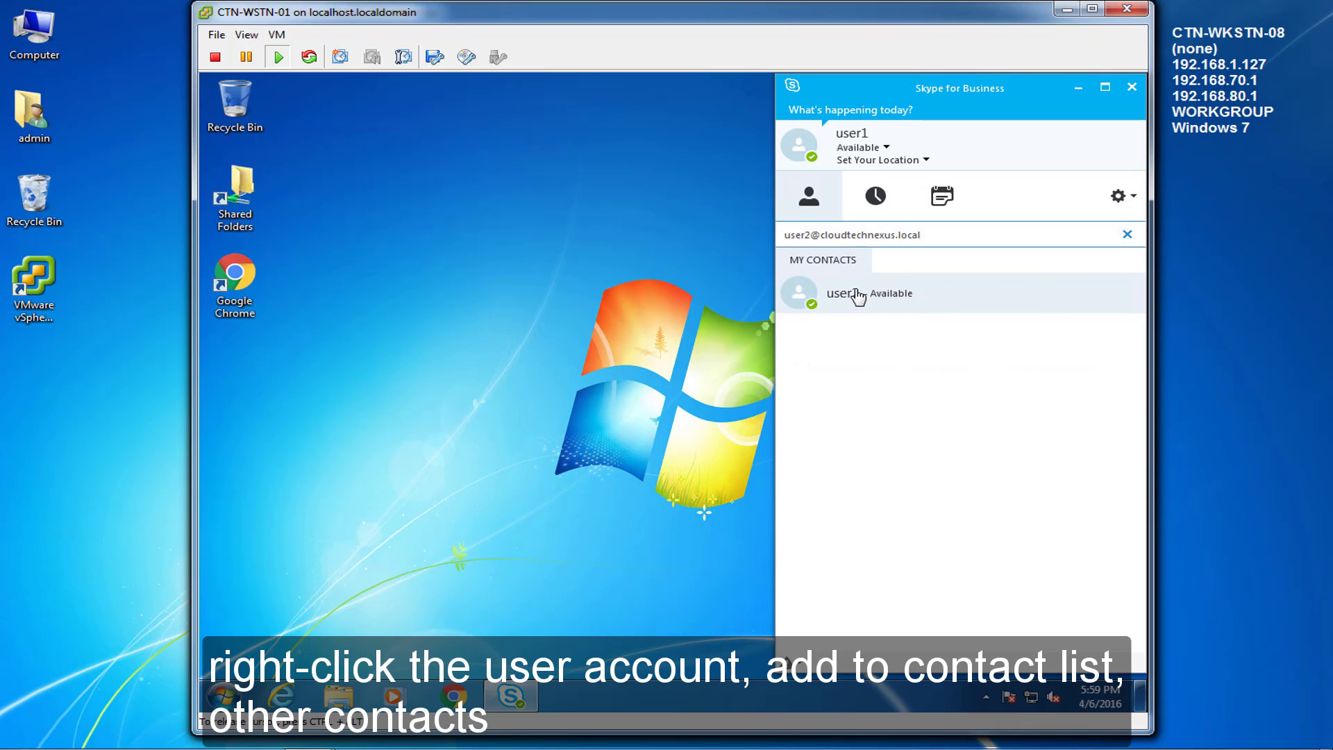
Step: Search for user2 by full address and add them to Other Contacts
right_click(859, 298)
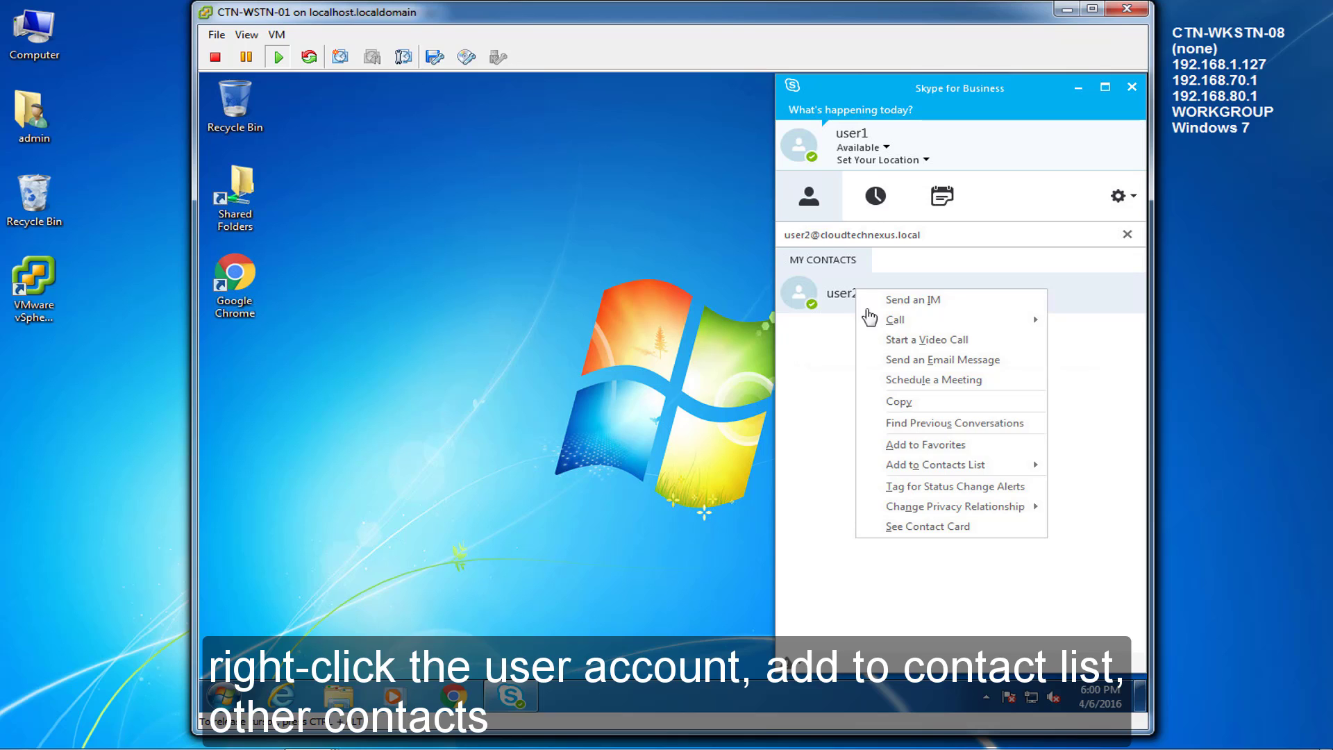
mouse_move(966, 472)
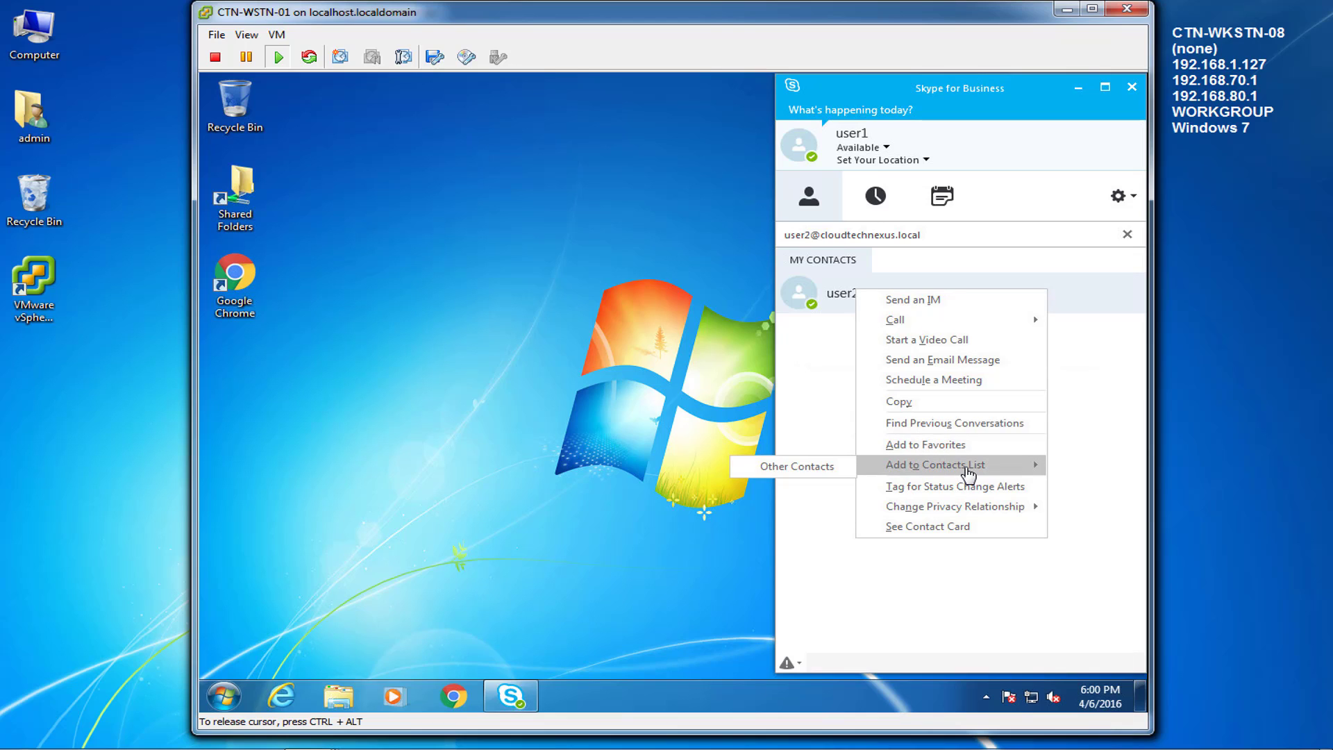
left_click(834, 479)
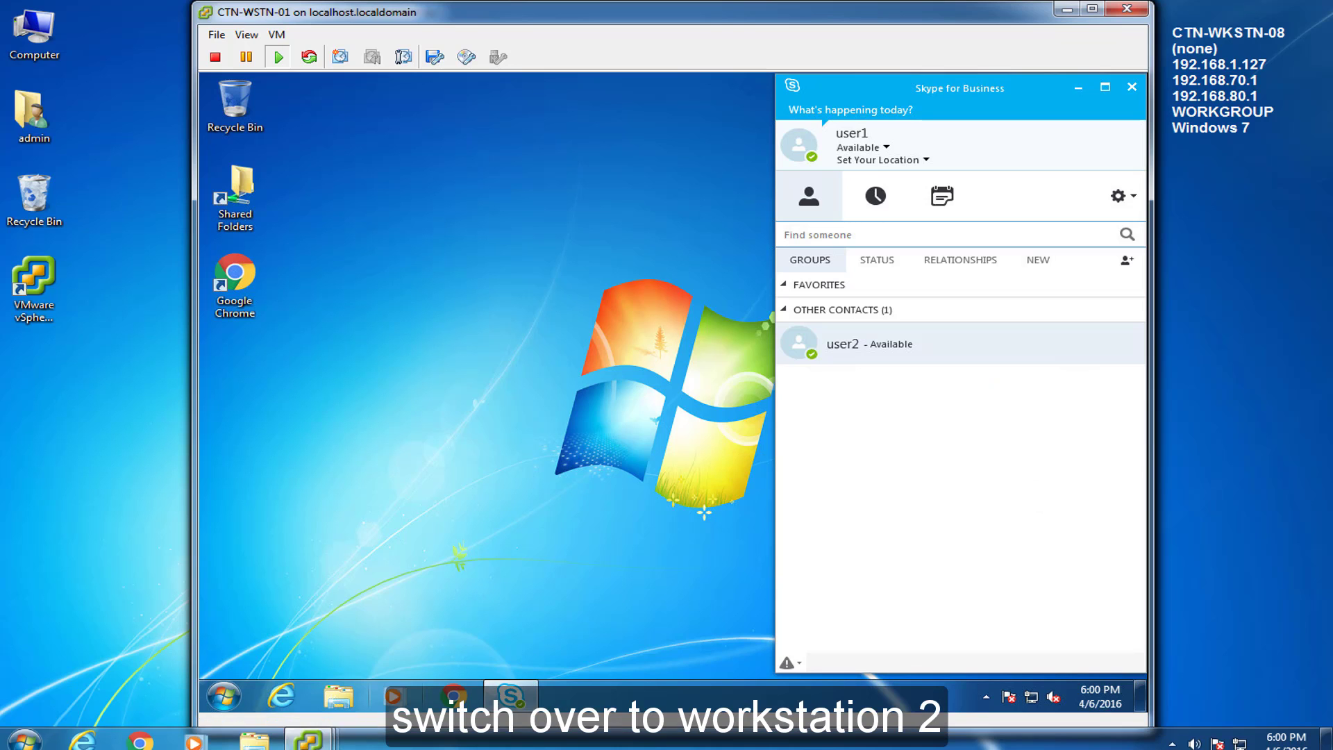
Step: On CTN-WSTN-02, add user1 from the NEW contact requests to Other Contacts
left_click(308, 733)
left_click(868, 621)
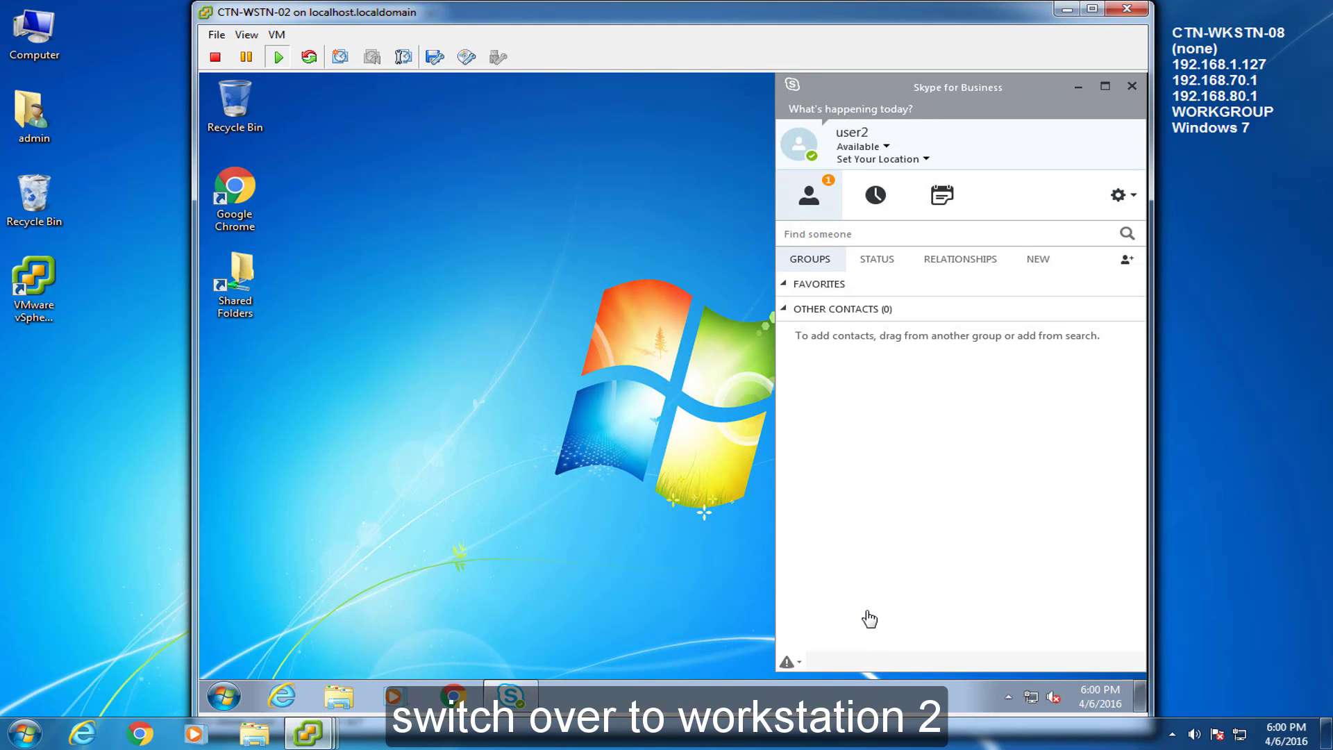
left_click(831, 221)
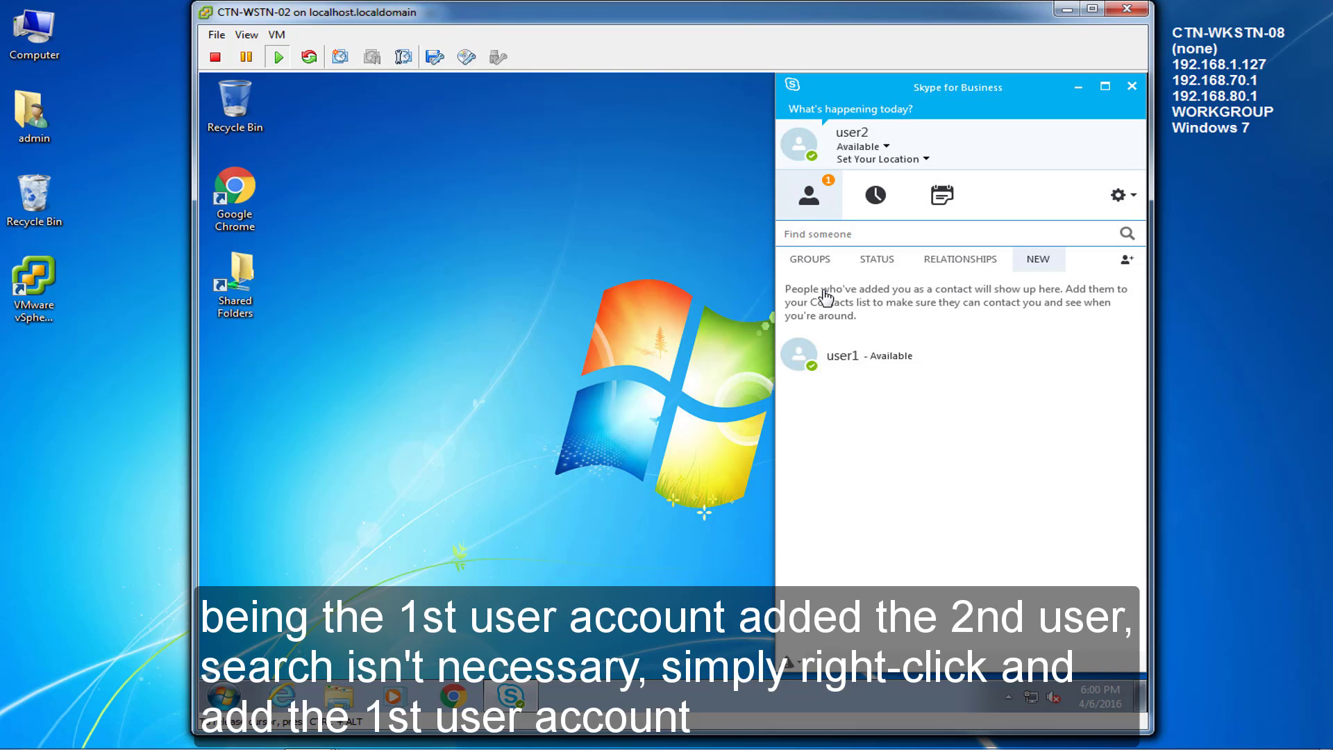
right_click(824, 357)
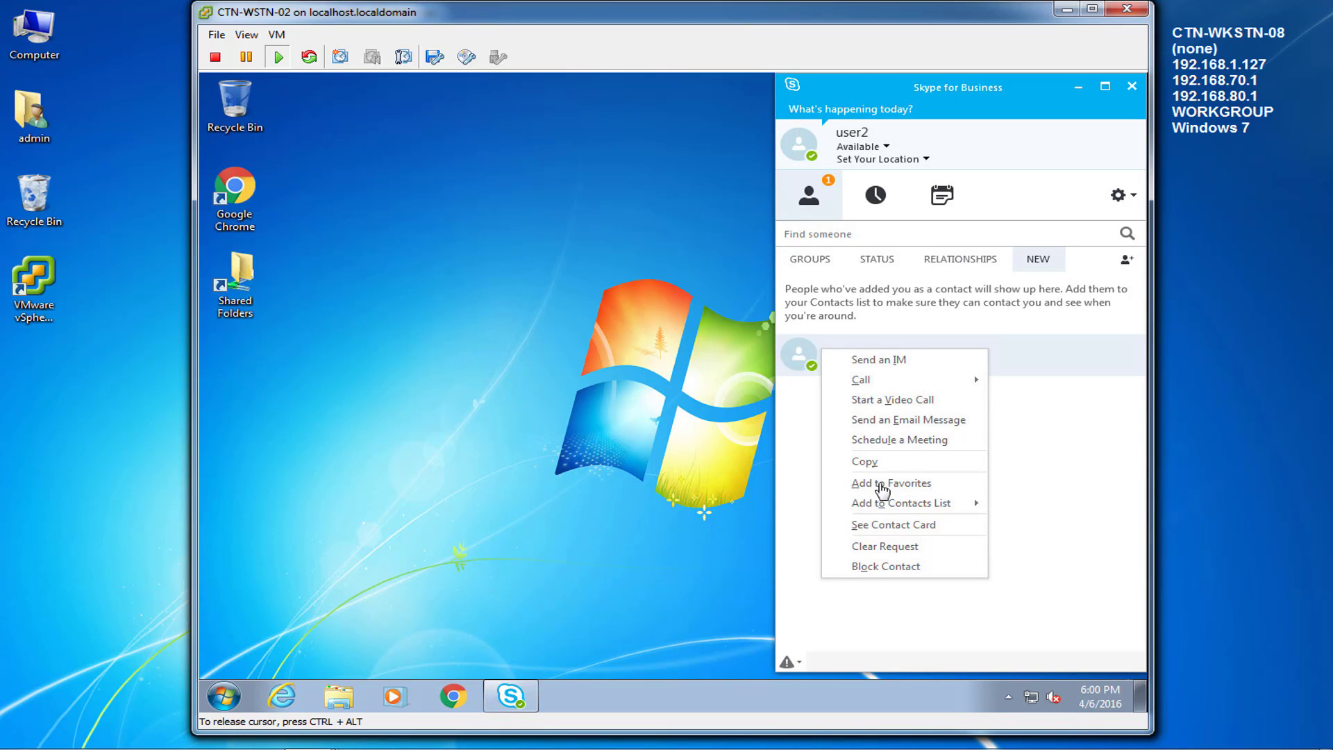
mouse_move(878, 506)
left_click(1000, 511)
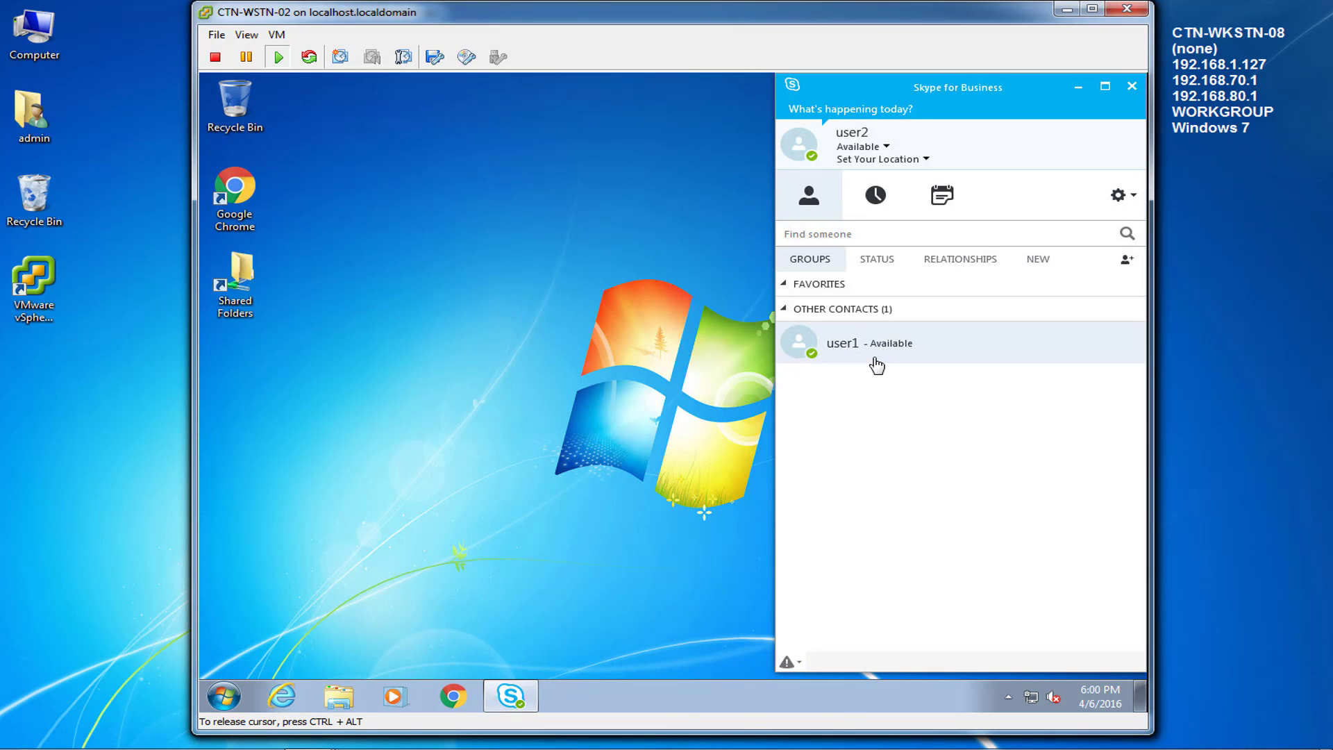
mouse_move(308, 732)
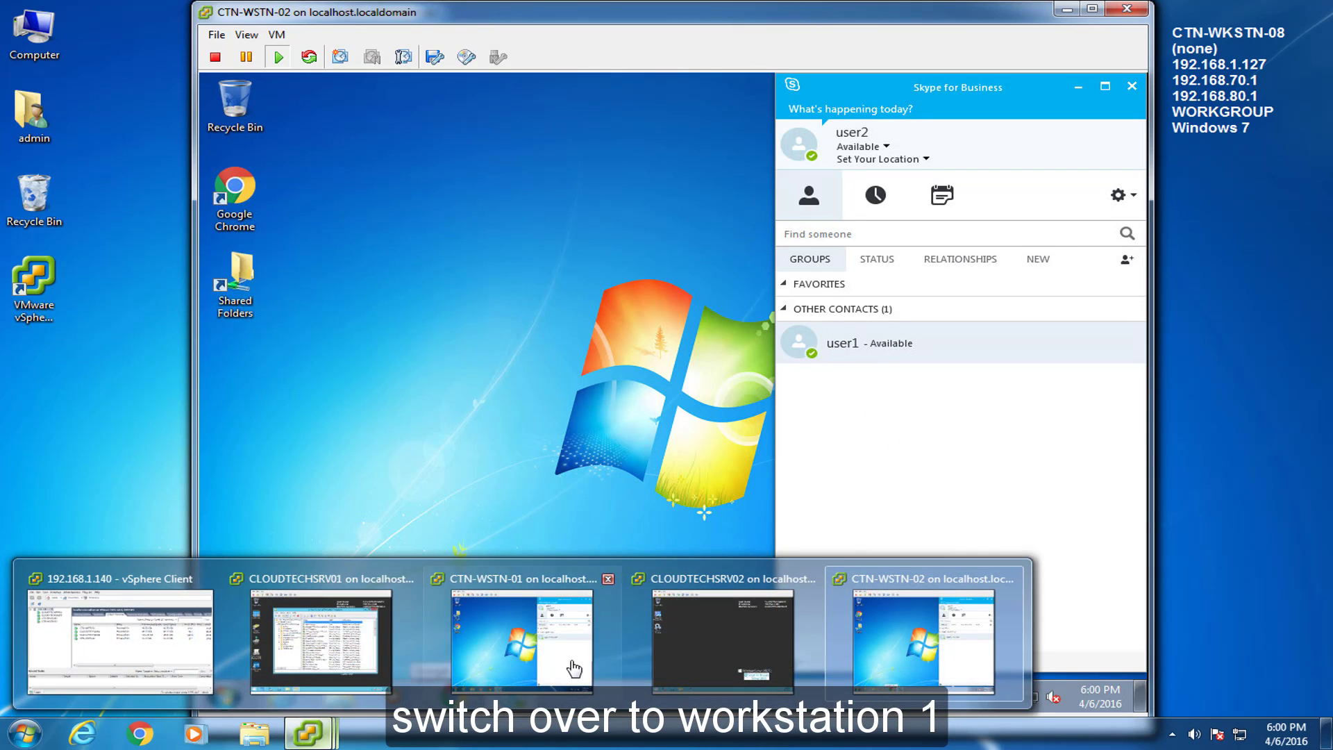
left_click(582, 669)
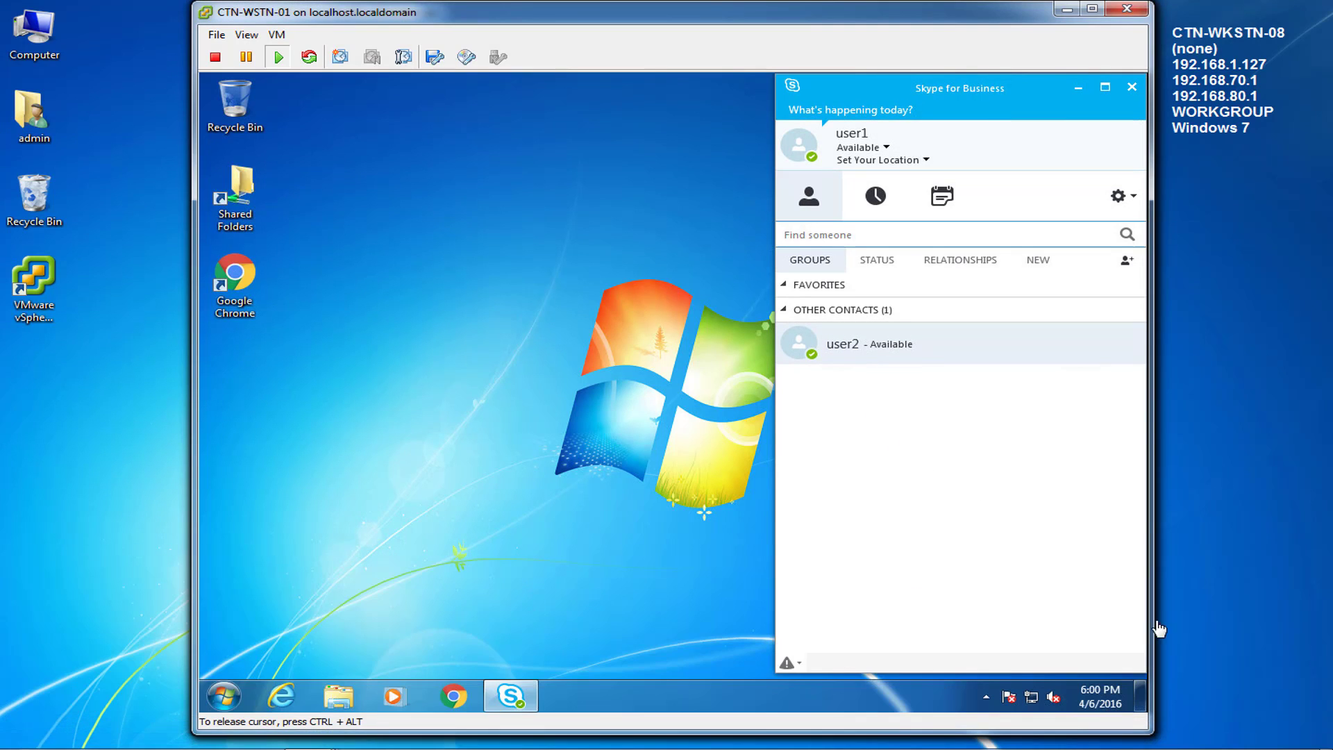
Step: Sort contacts by Relationships and drag user2 from Colleagues into Workgroup
left_click(1211, 598)
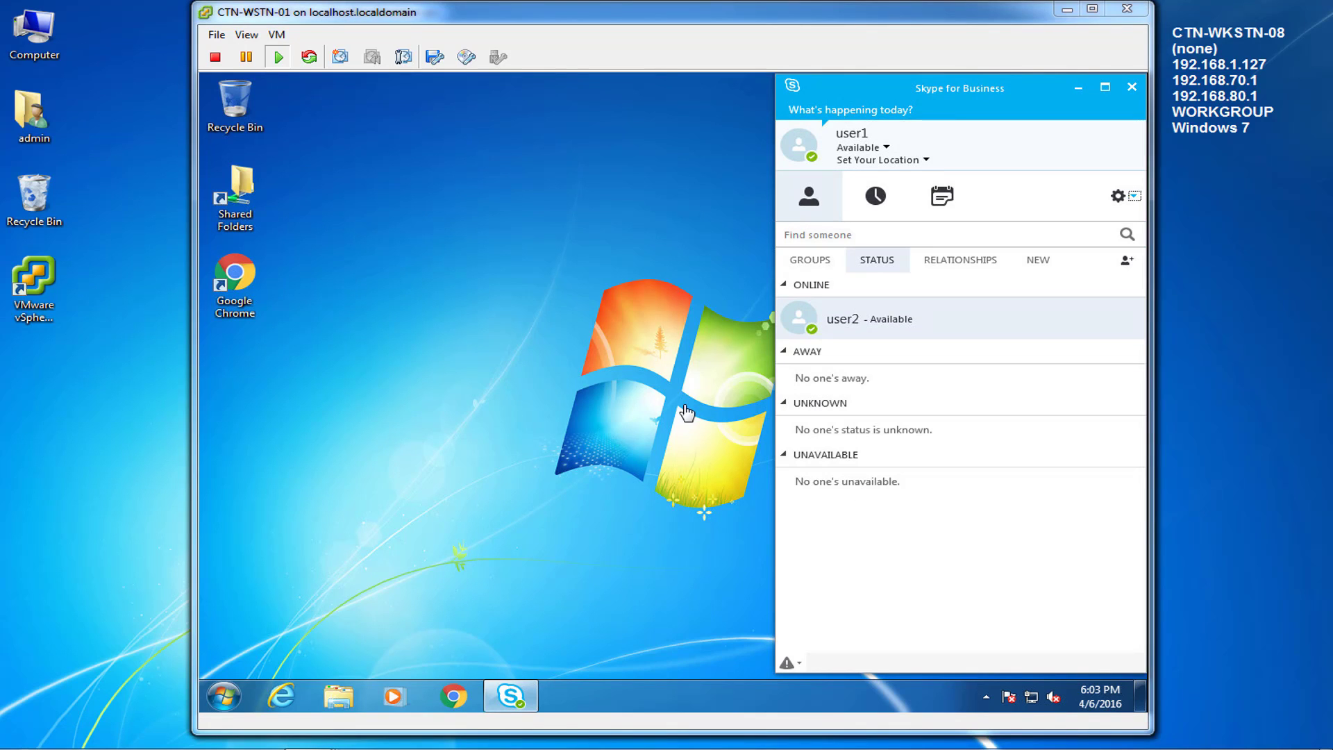
left_click(695, 414)
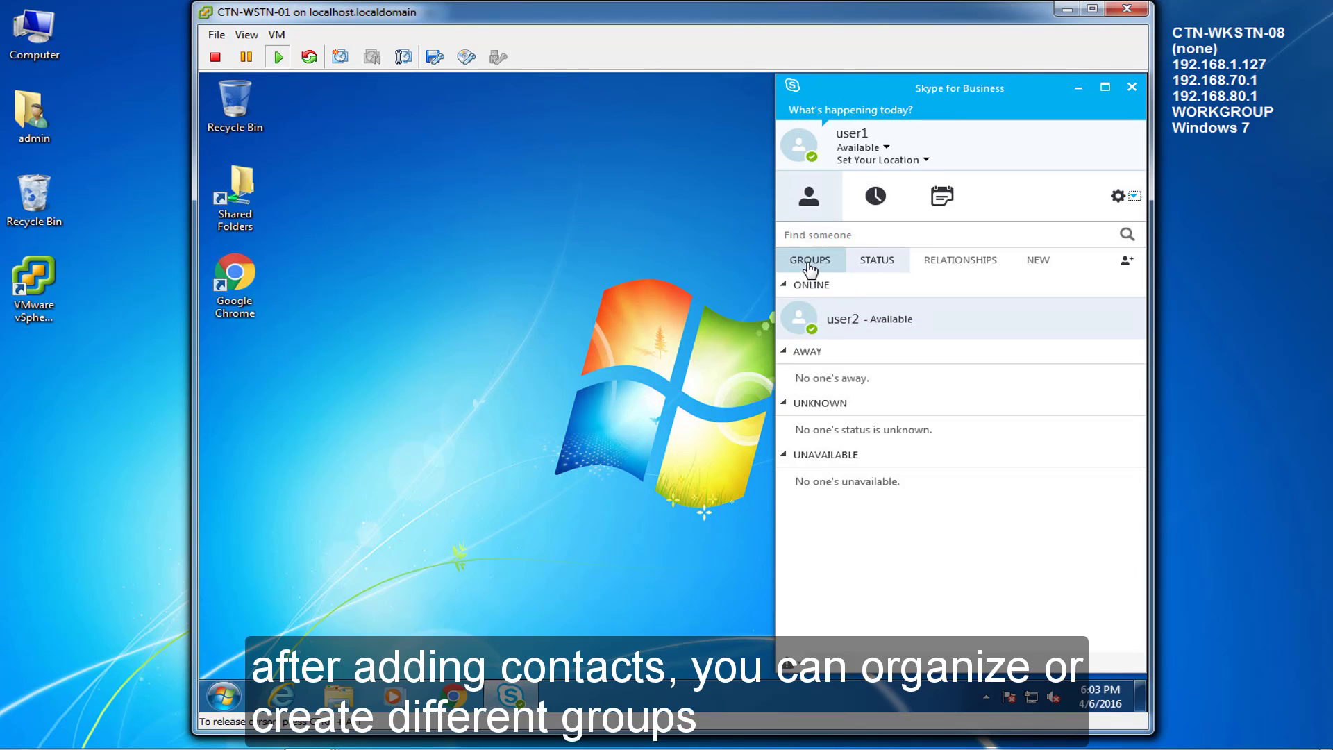
left_click(810, 264)
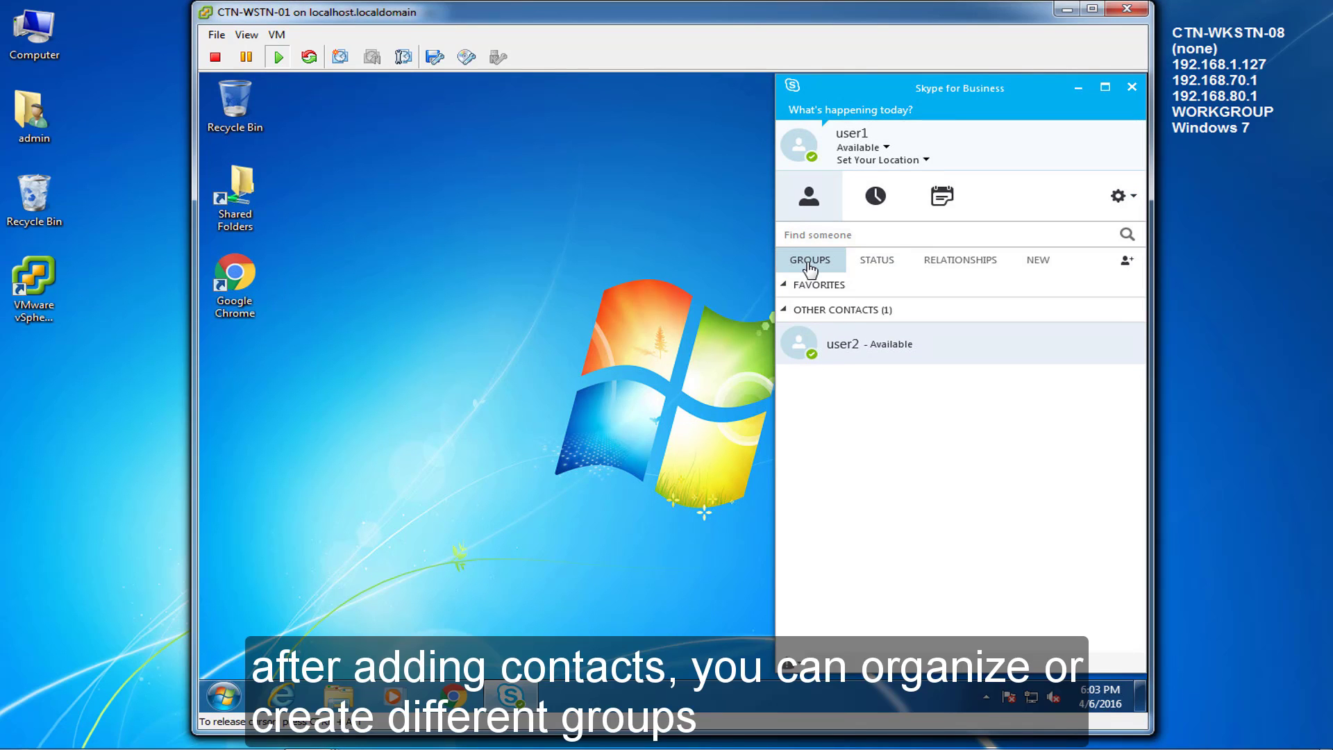
left_click(877, 264)
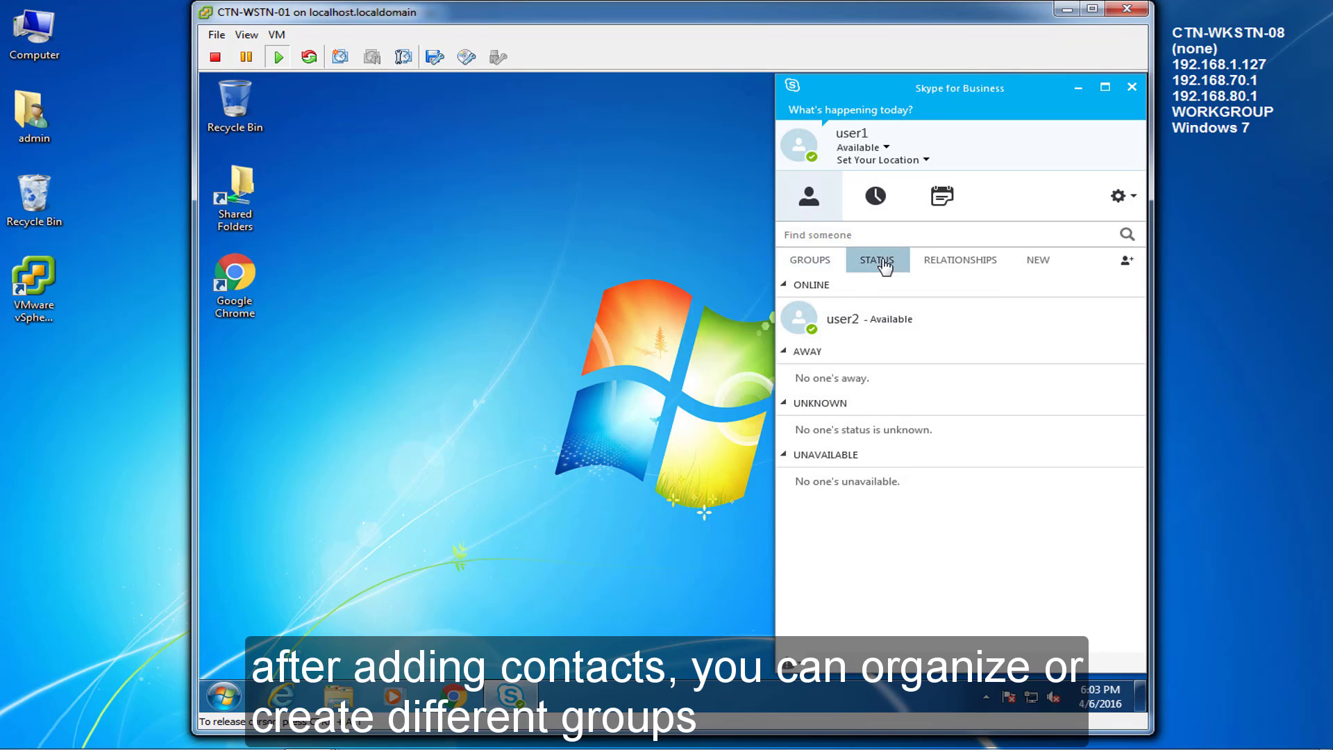
left_click(810, 260)
left_click(970, 261)
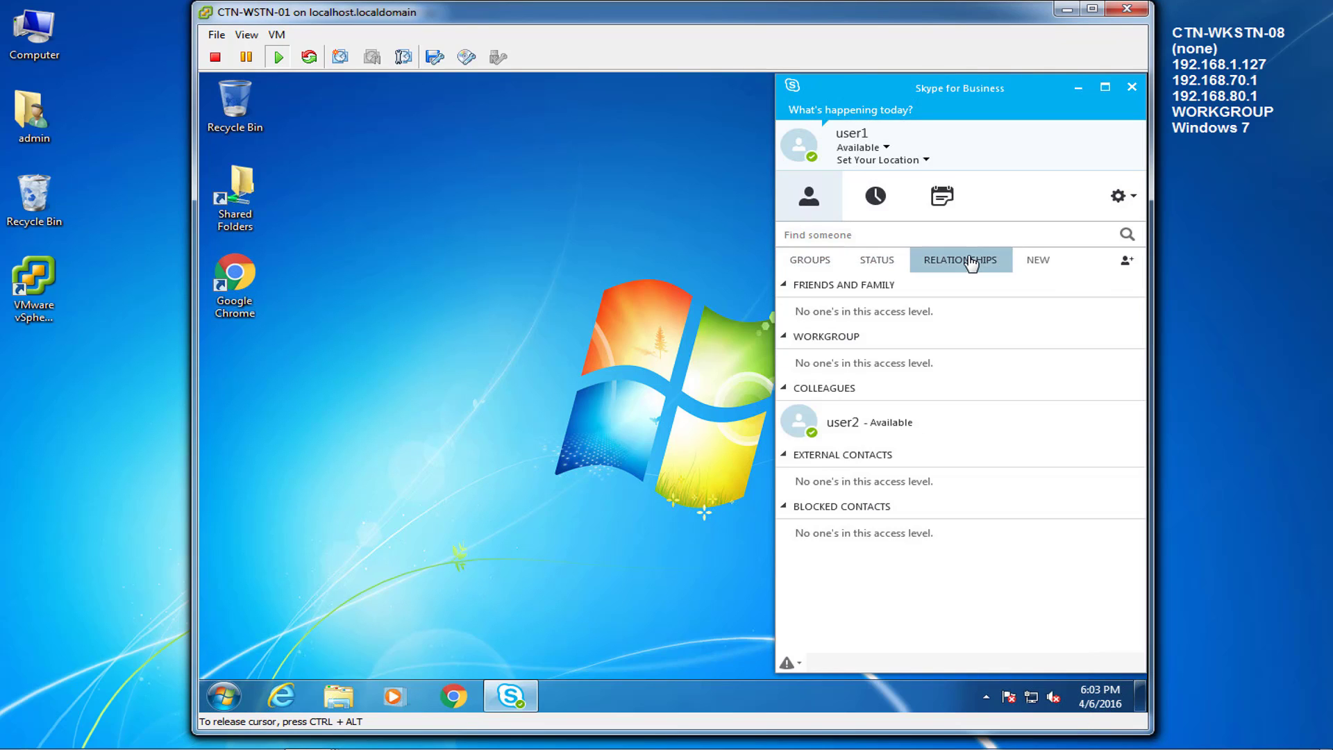
left_click(832, 425)
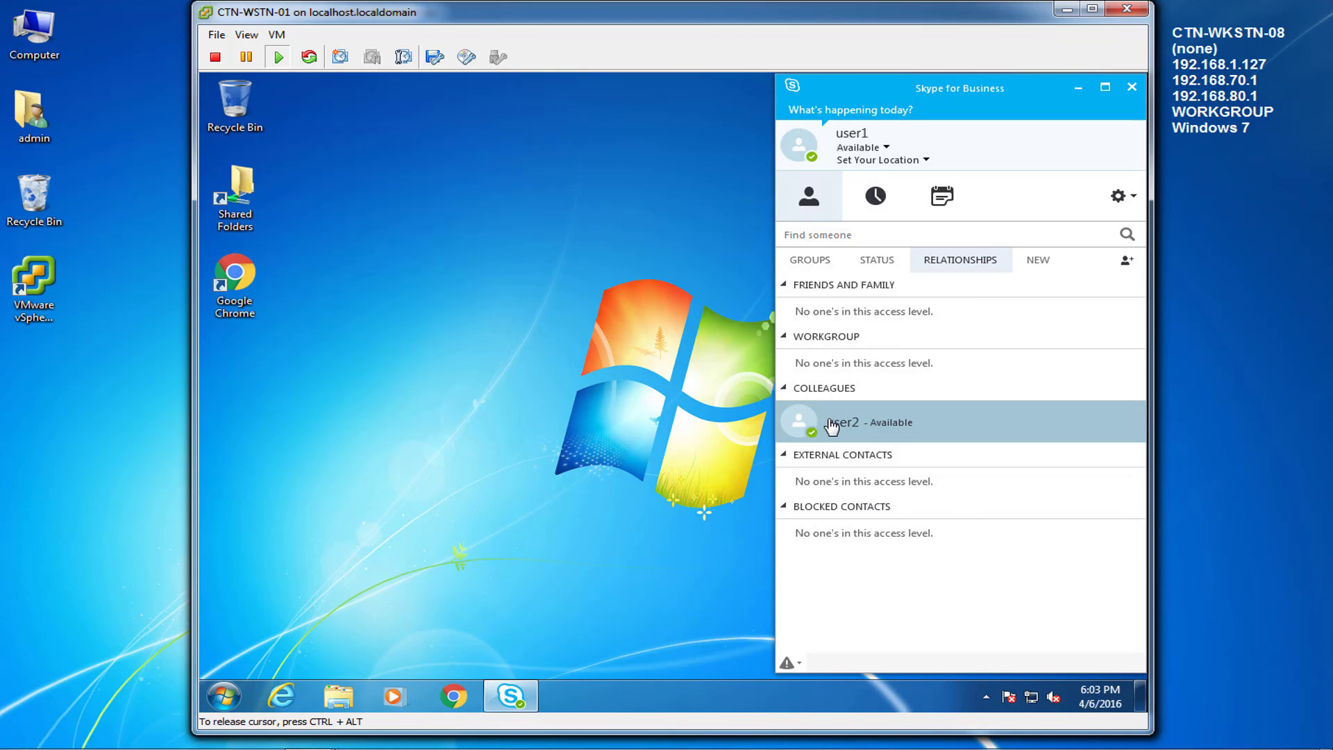
left_click_drag(832, 425, 809, 354)
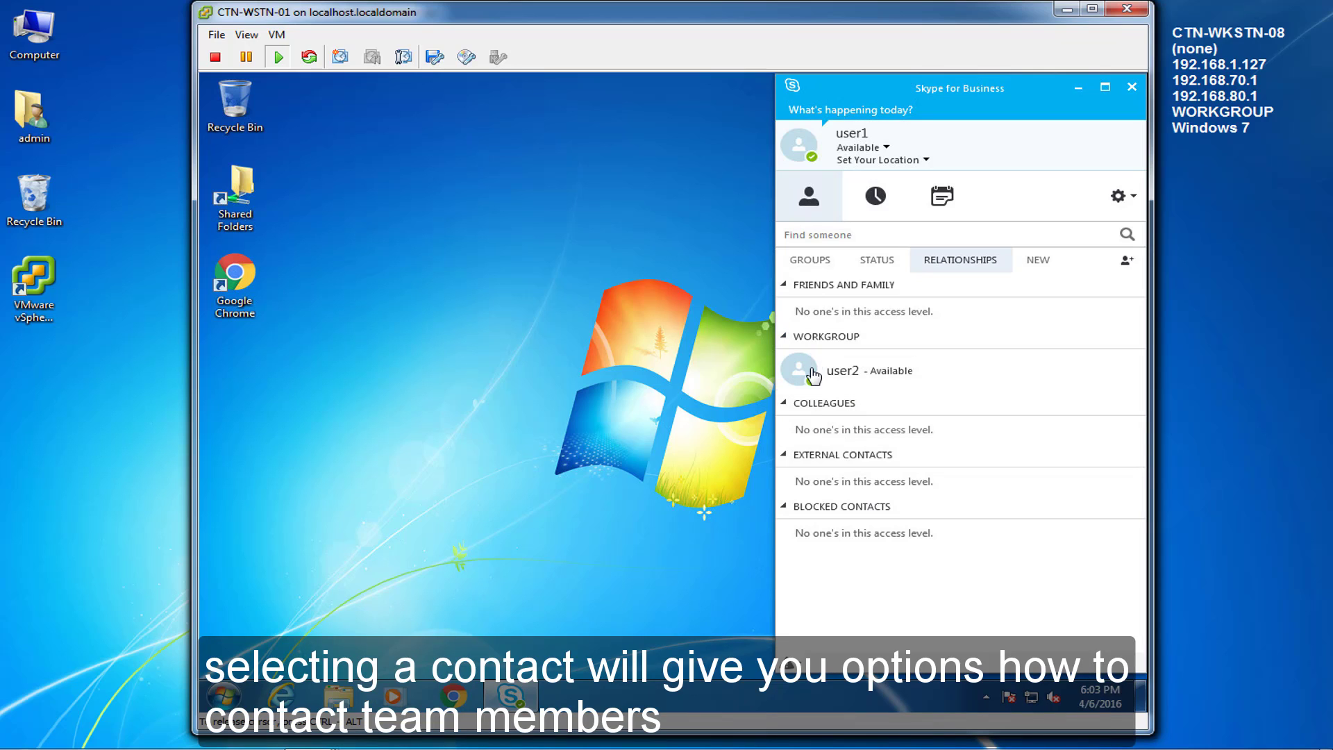
left_click(813, 375)
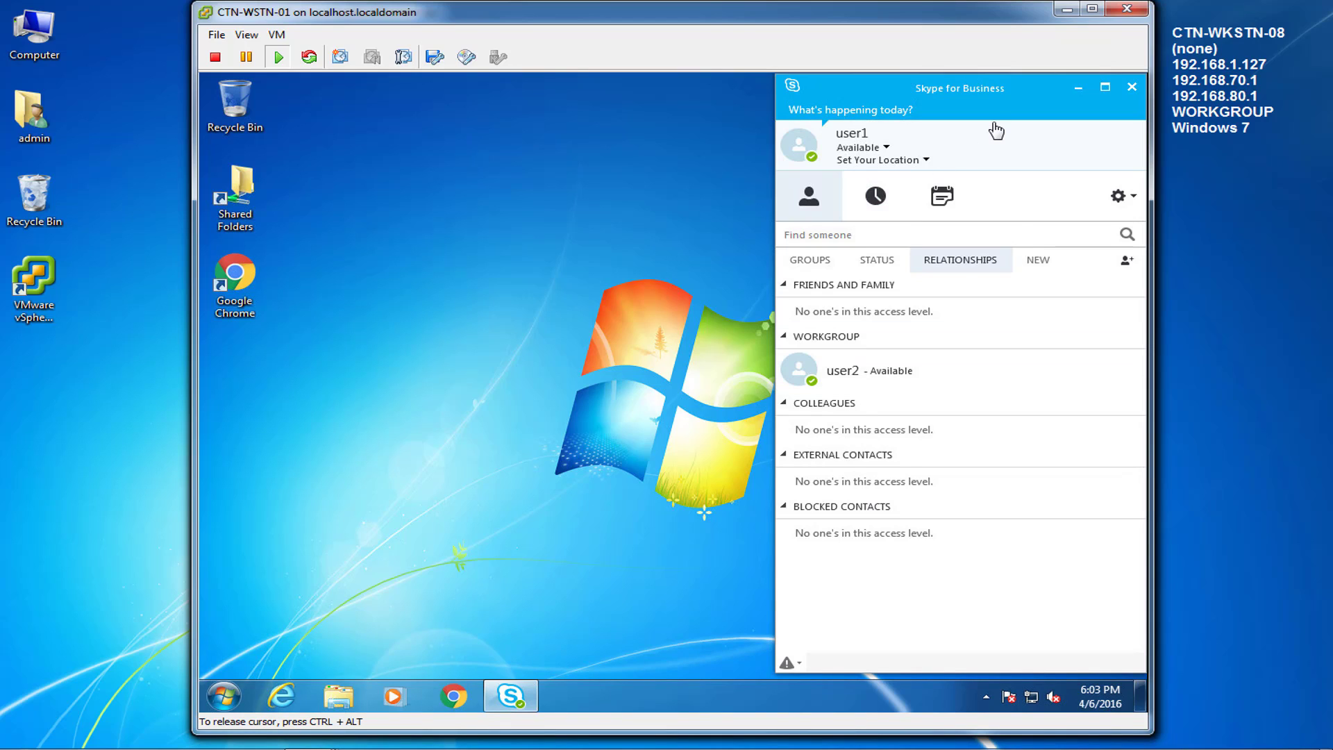
Step: Turn on Show Menu Bar, then browse File, Meet Now (meeting cancelled), Tools and Help
left_click(1131, 201)
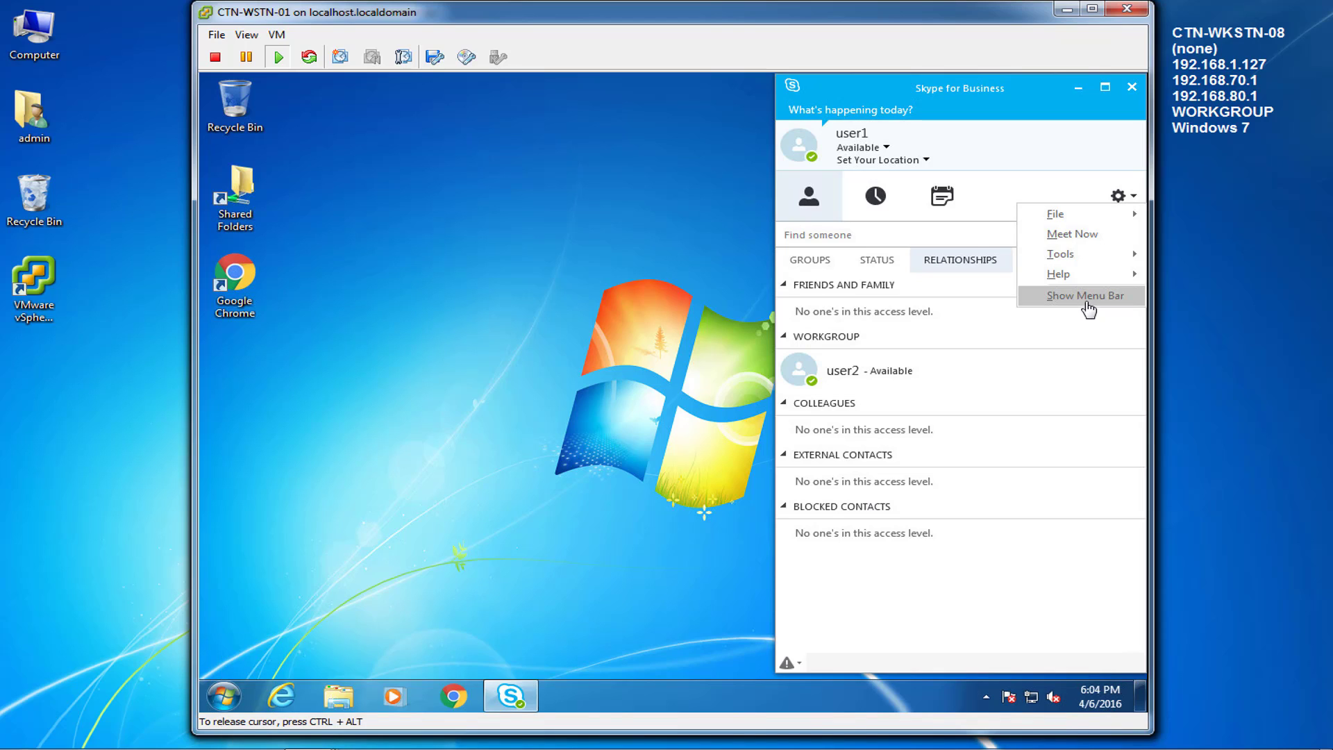
left_click(1086, 303)
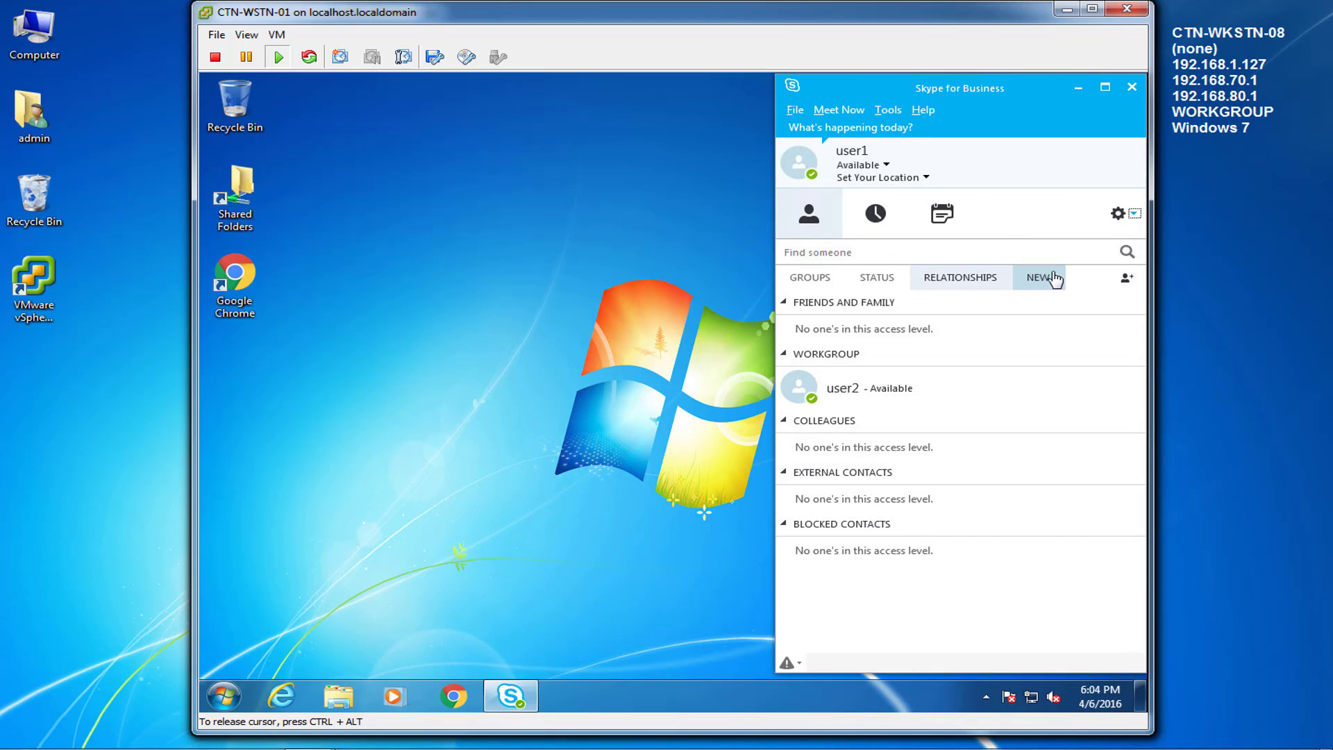
left_click(797, 111)
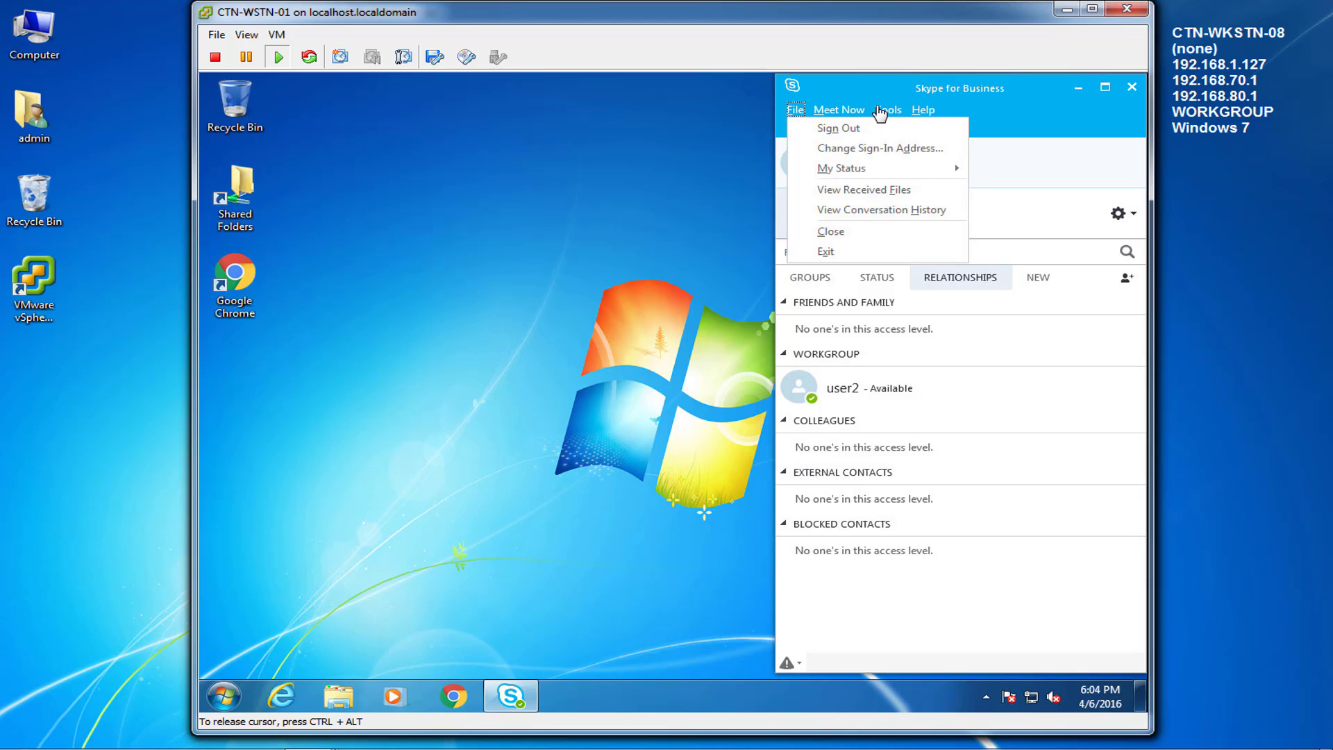
left_click(849, 111)
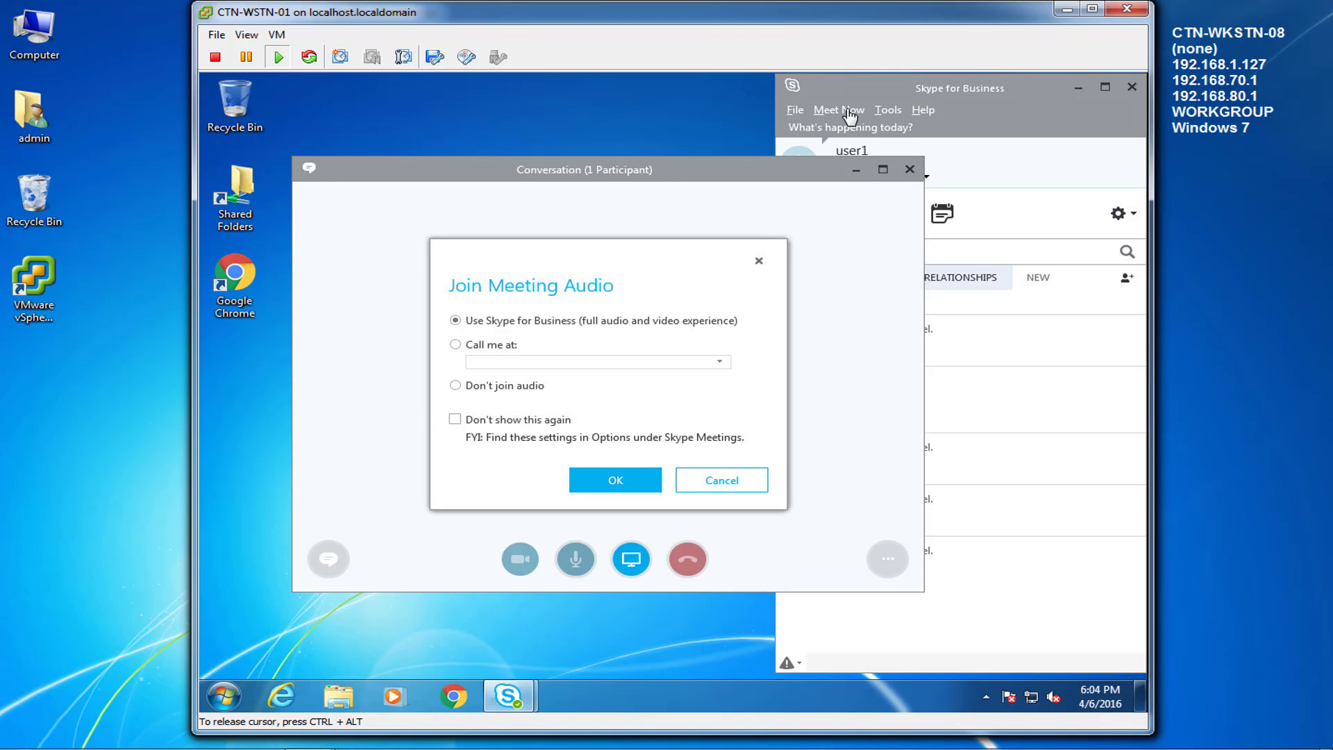
left_click(707, 494)
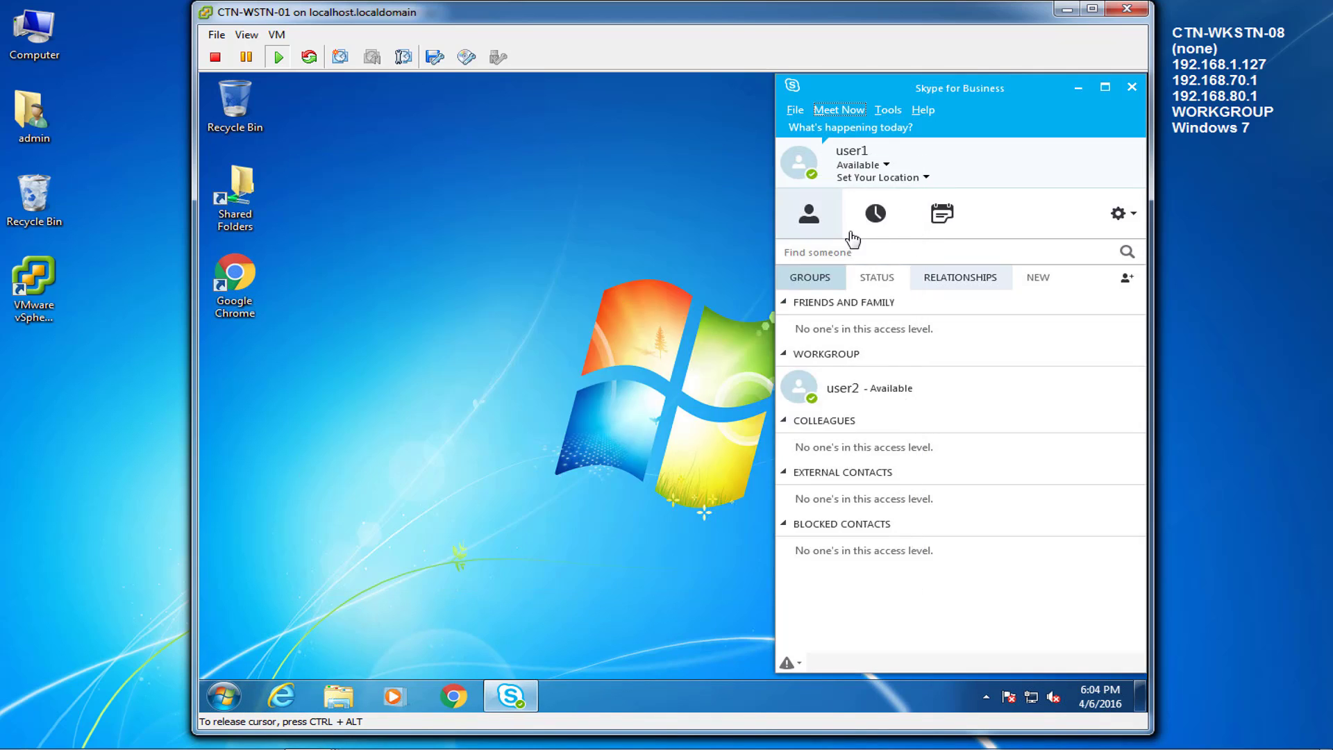
left_click(888, 109)
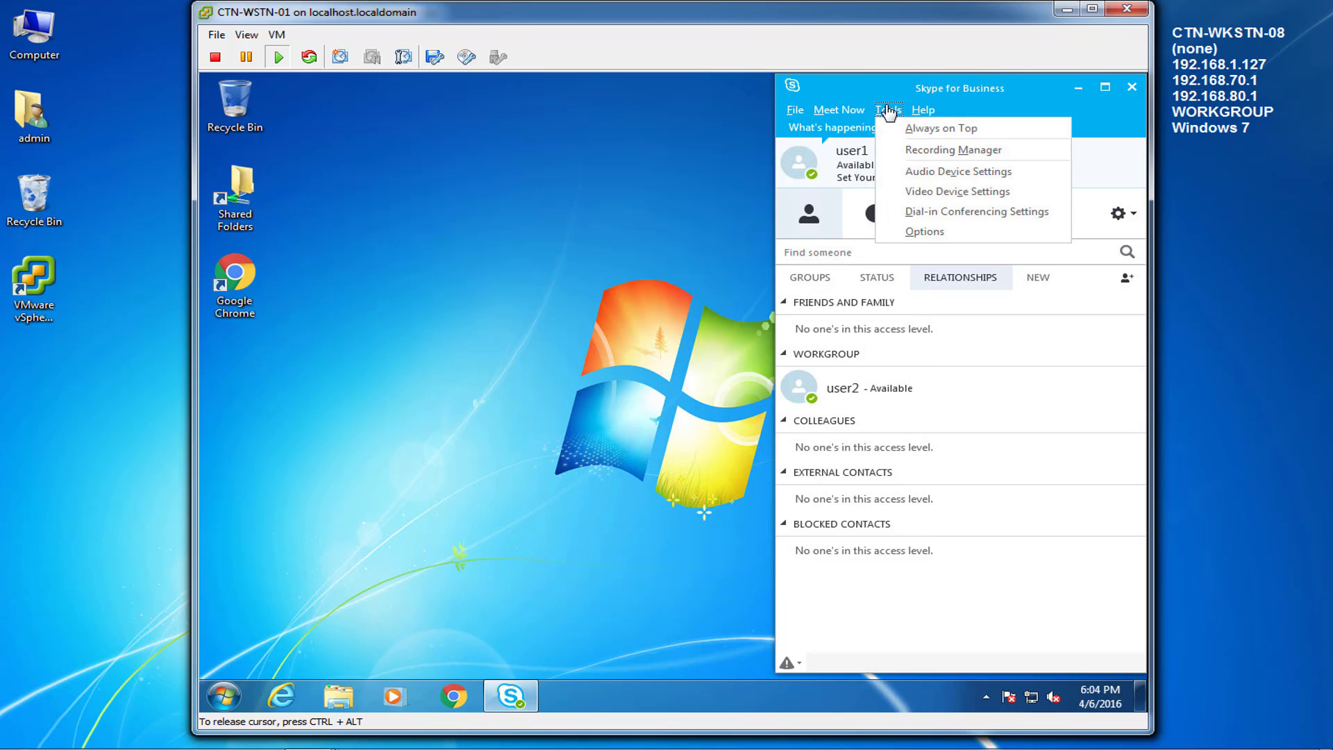
mouse_move(919, 115)
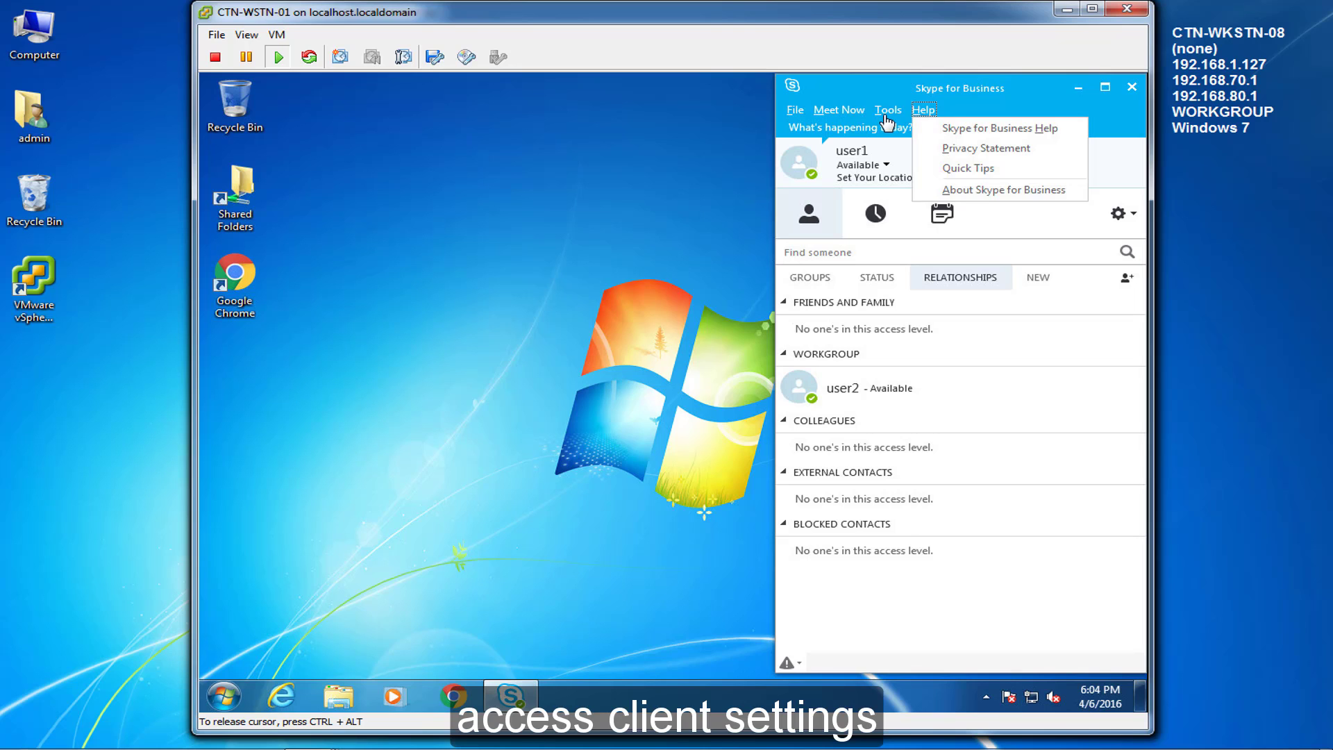
left_click(924, 236)
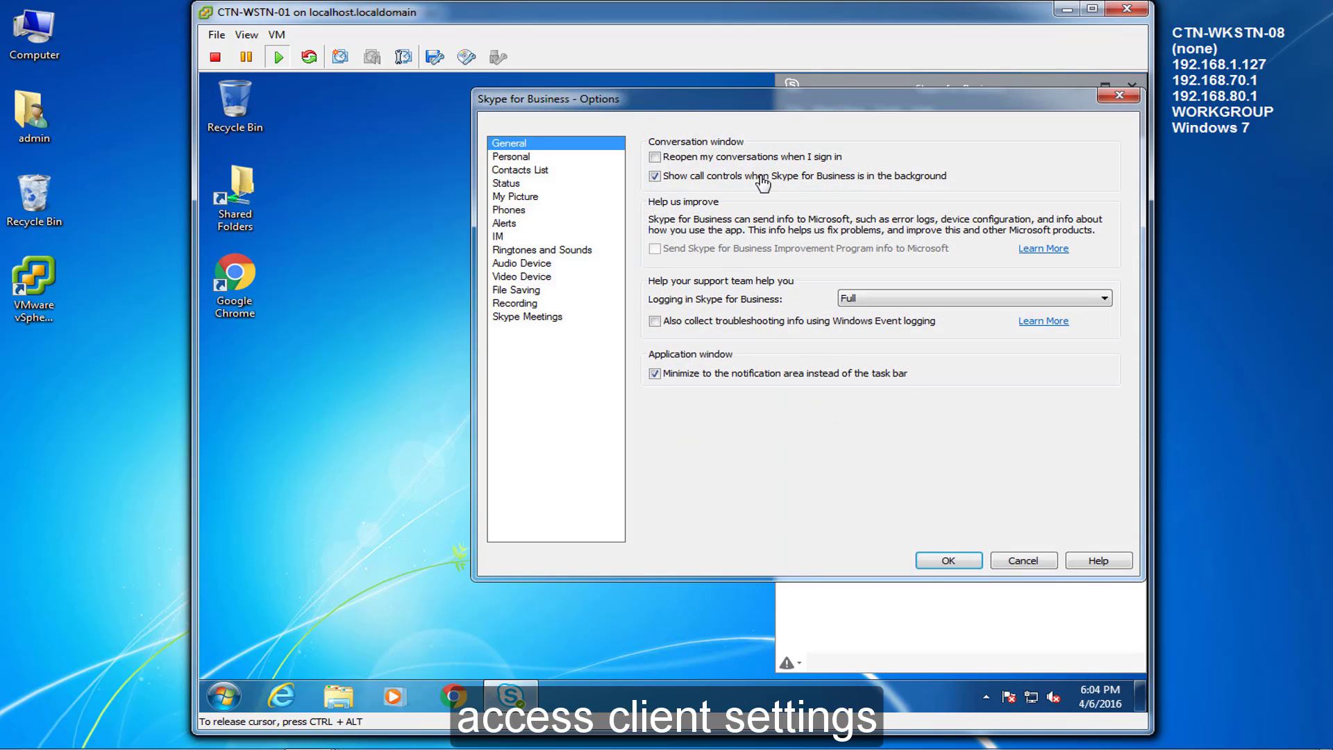
key("Down")
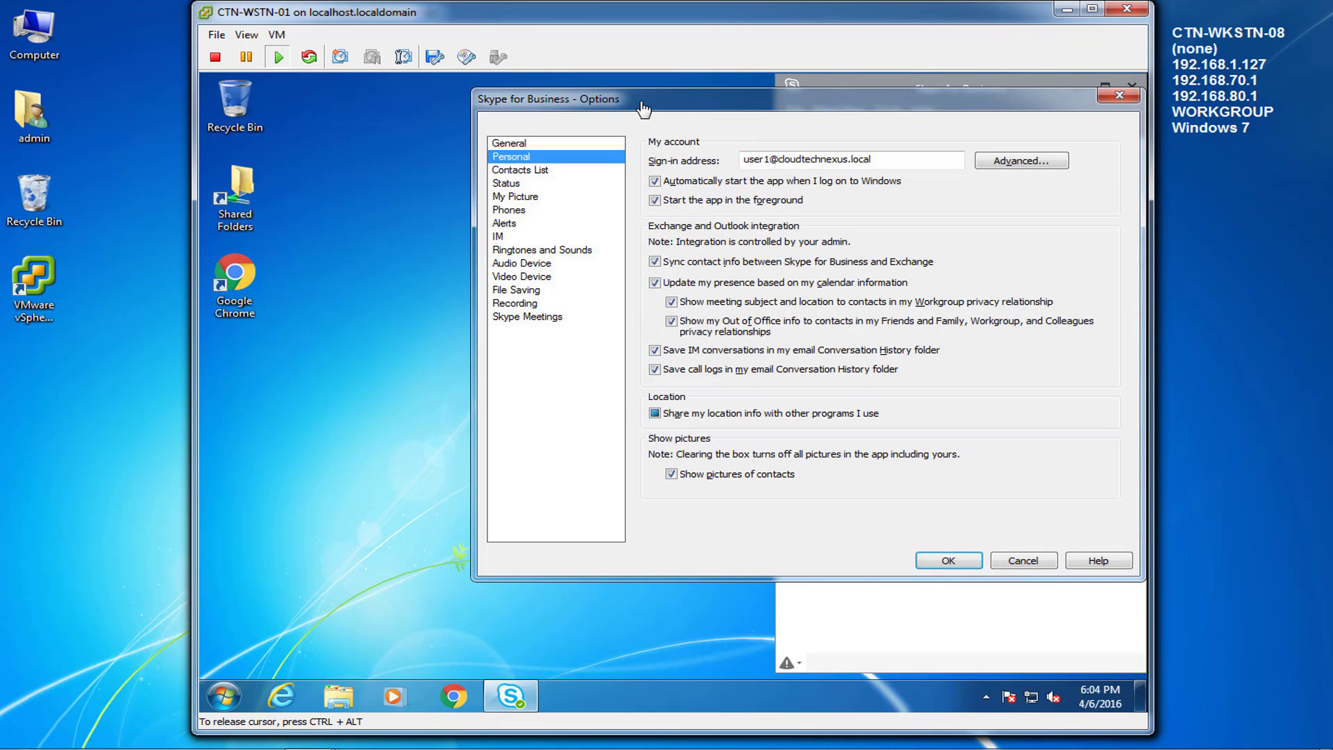
key("Down")
key("Down")
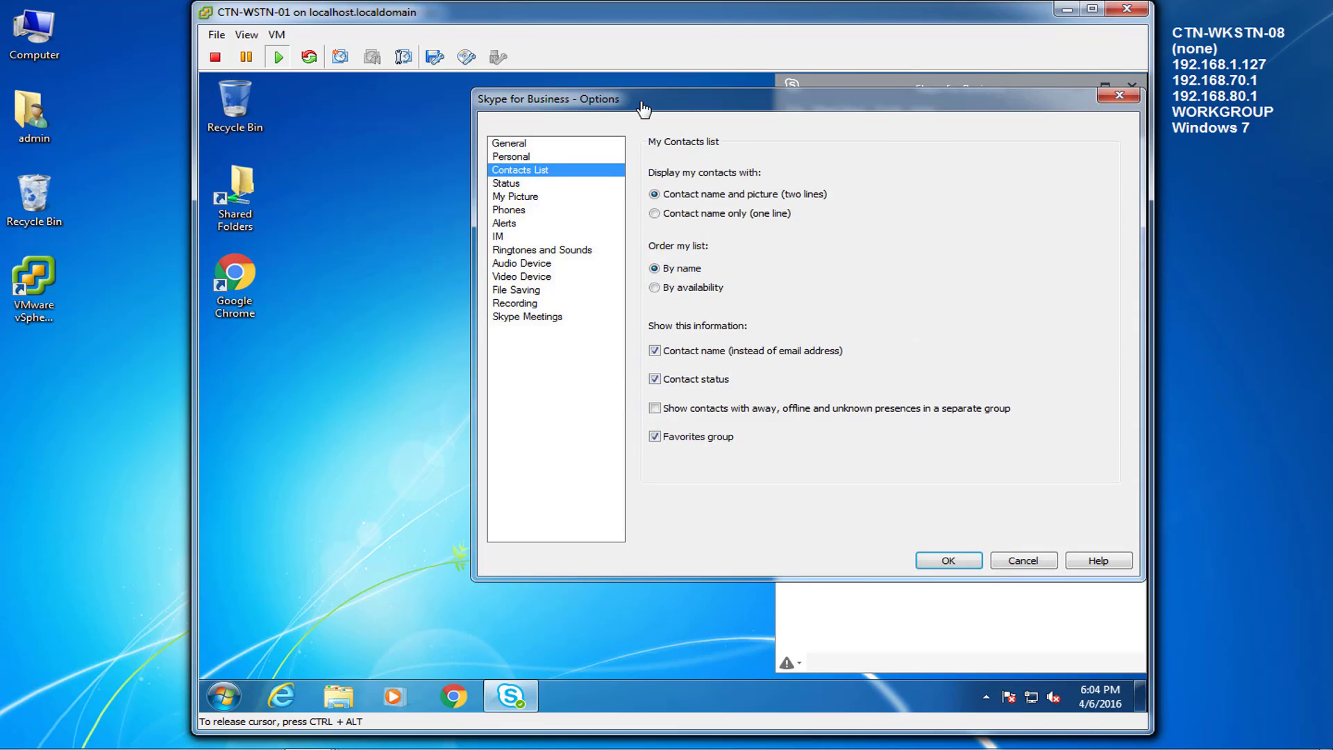
key("Down")
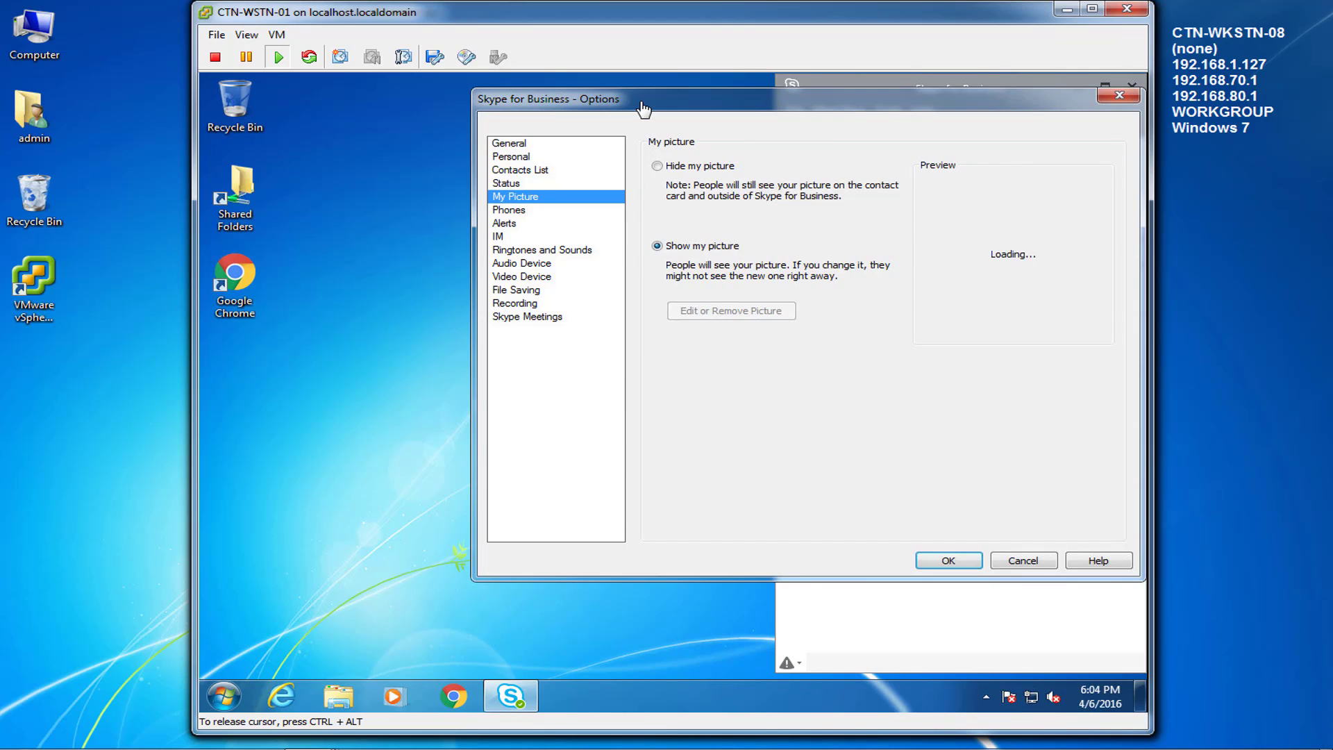
key("Down")
key("Down")
key("Down")
key("Down")
key("Down")
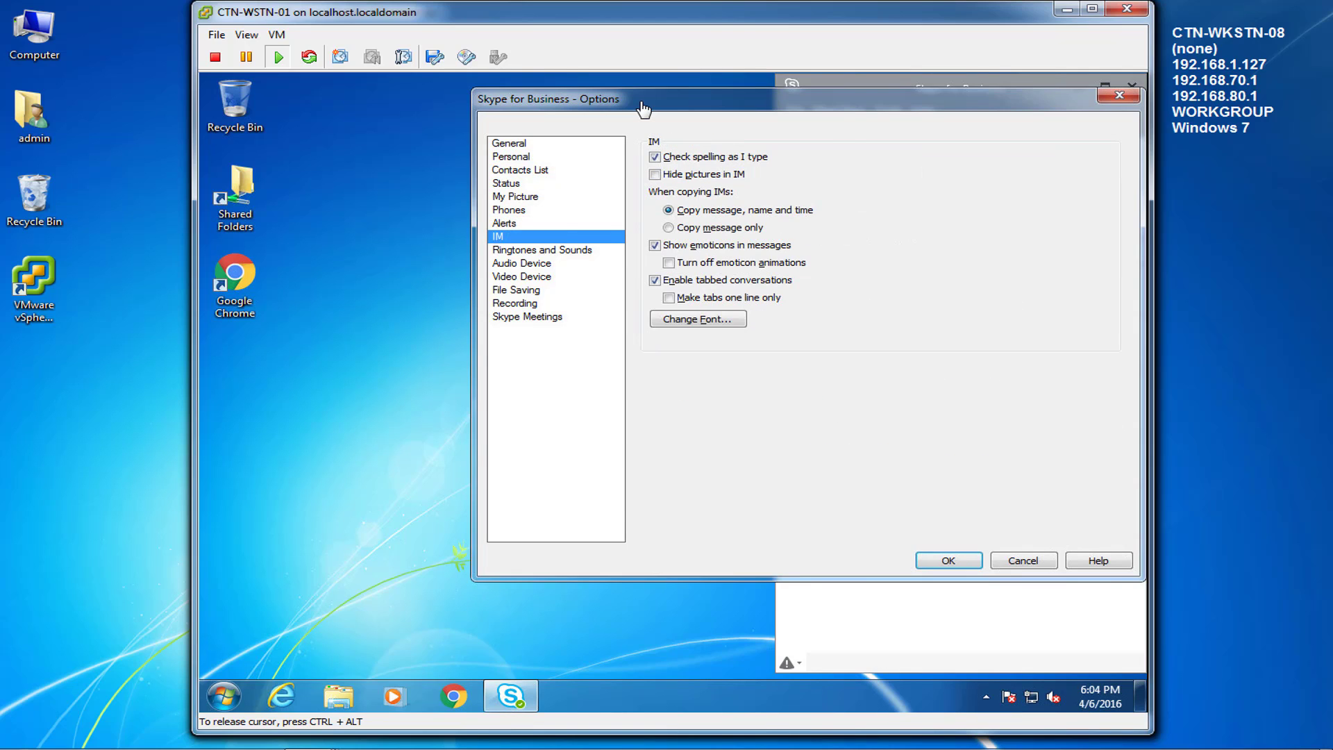
key("Down")
key("Down")
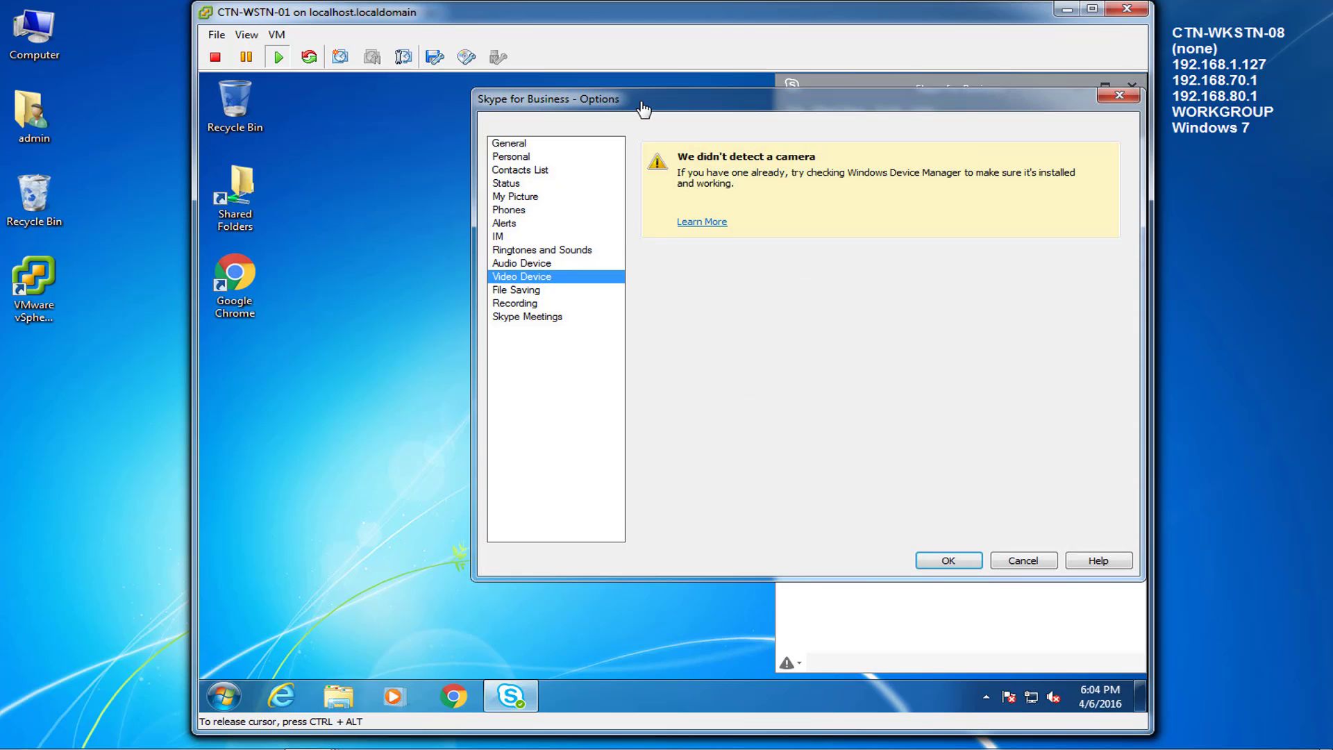
key("Down")
key("Down")
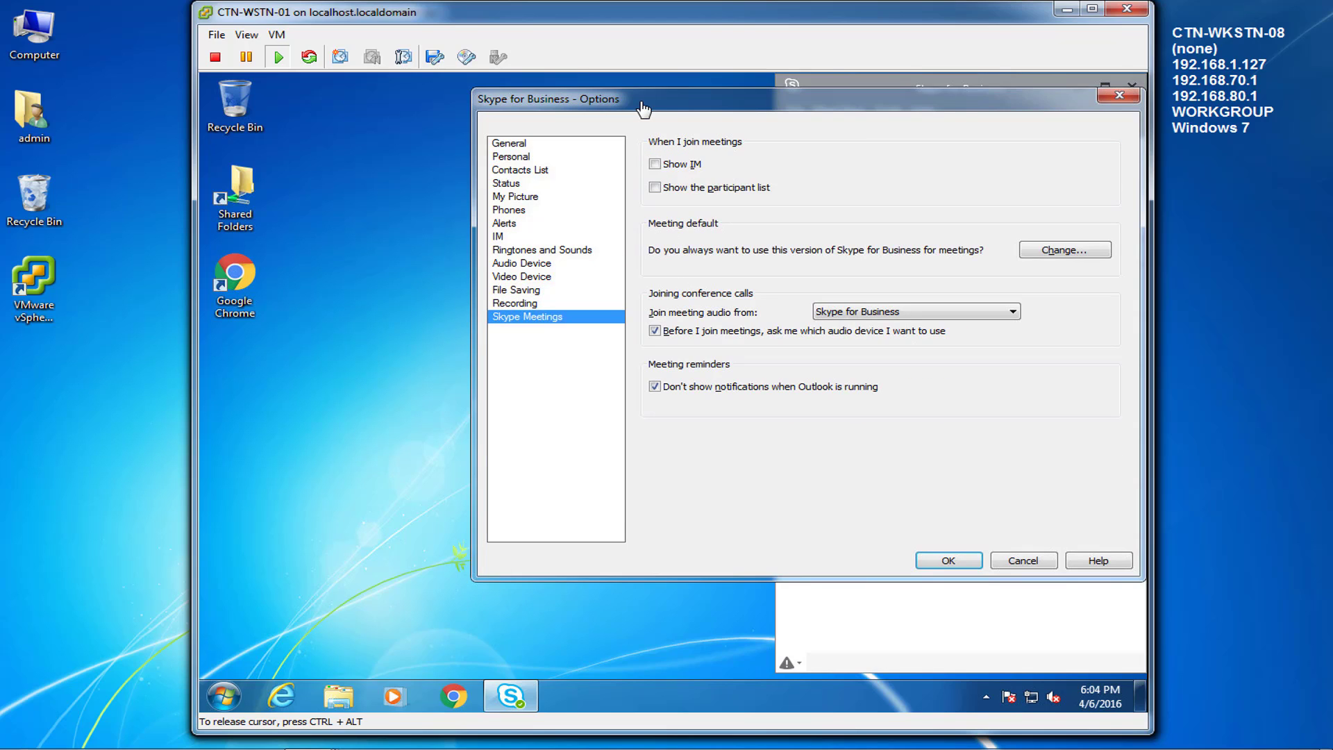
left_click(1028, 564)
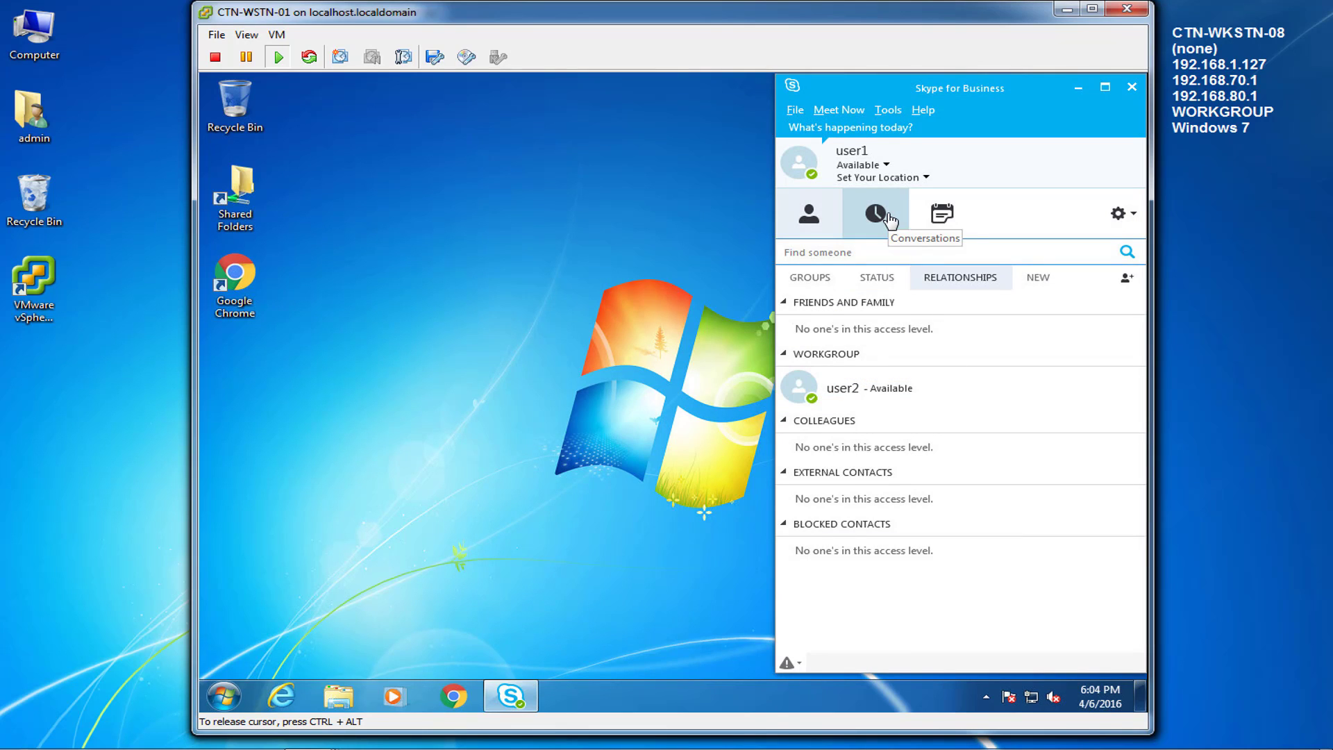
Step: Open an IM conversation with user2 from the contact list and center the chat window
left_click(1132, 215)
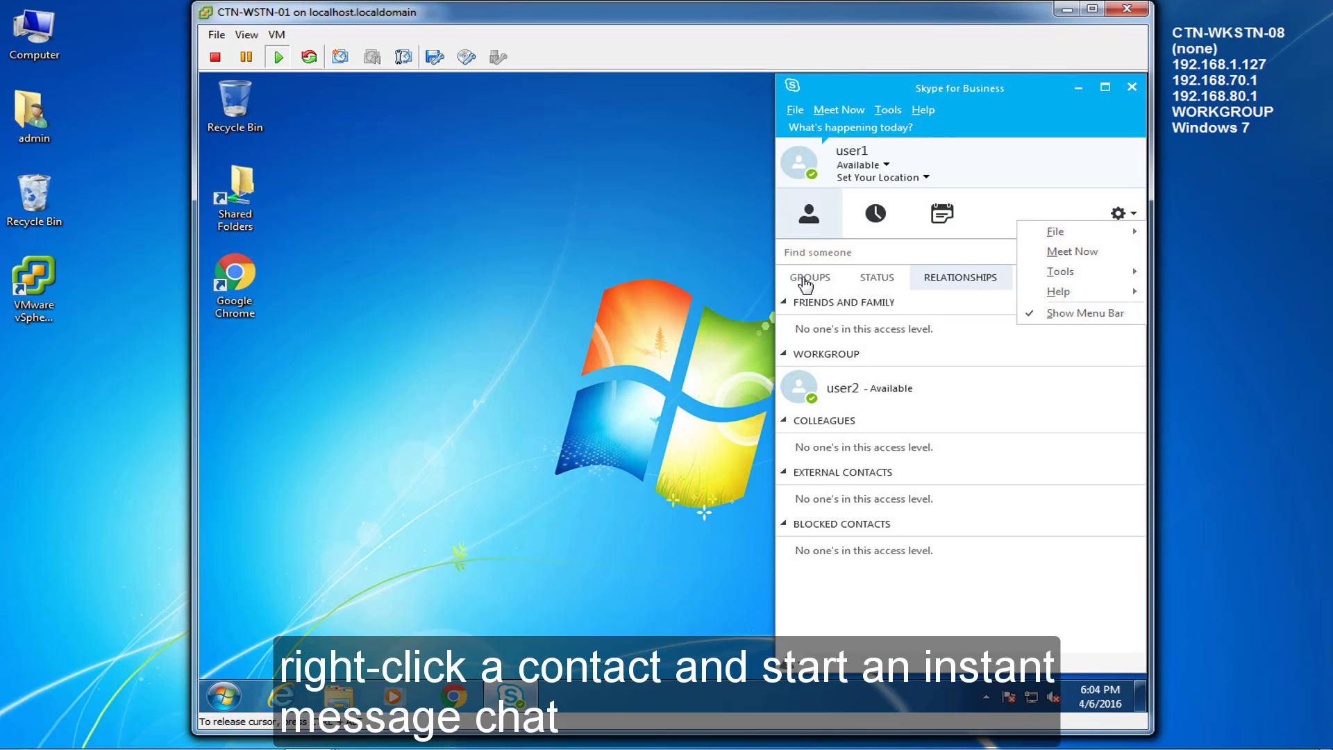
left_click(816, 392)
right_click(819, 390)
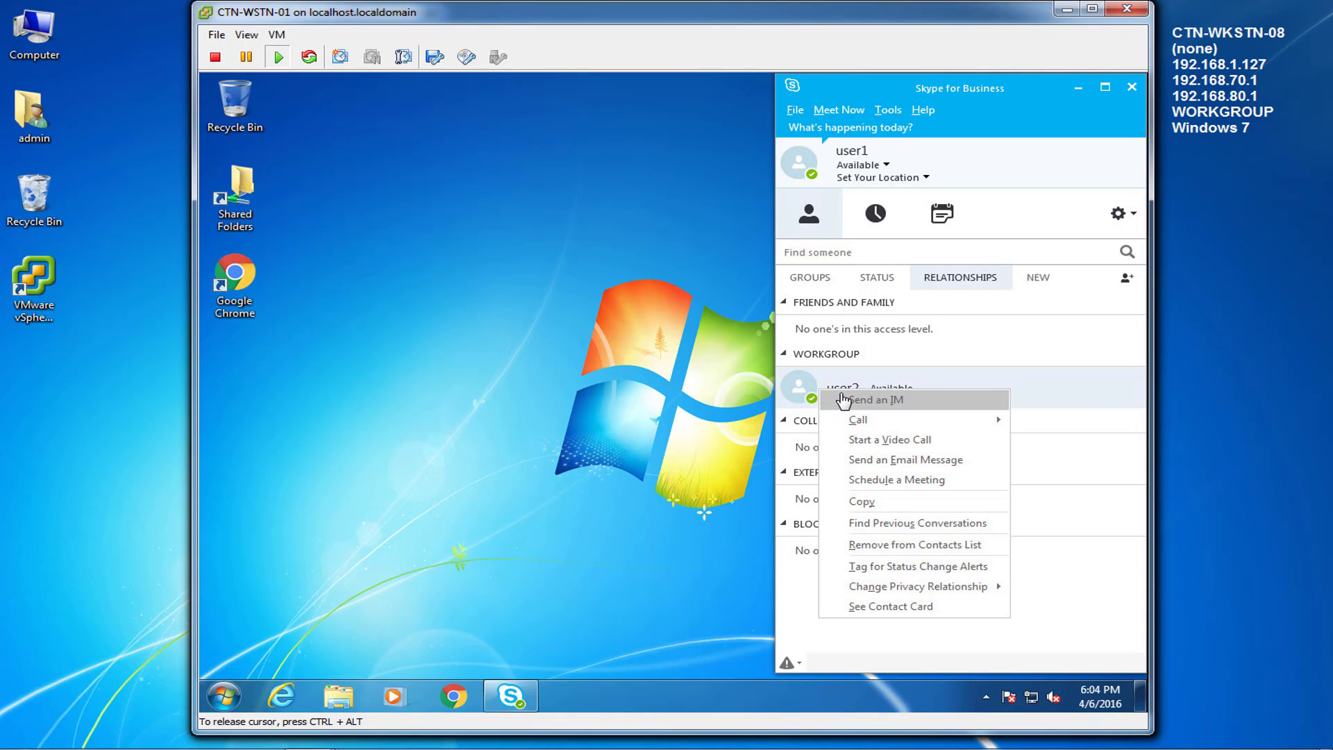
left_click(843, 401)
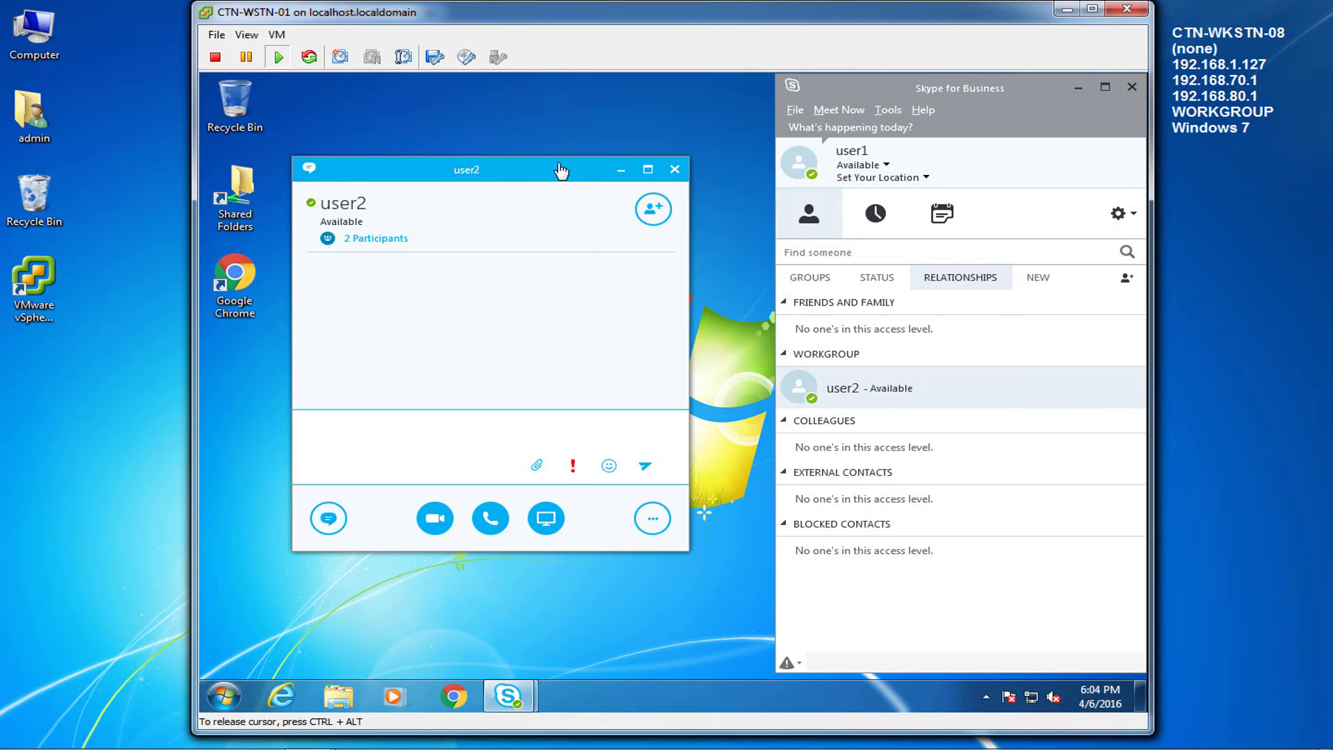
left_click_drag(541, 168, 688, 168)
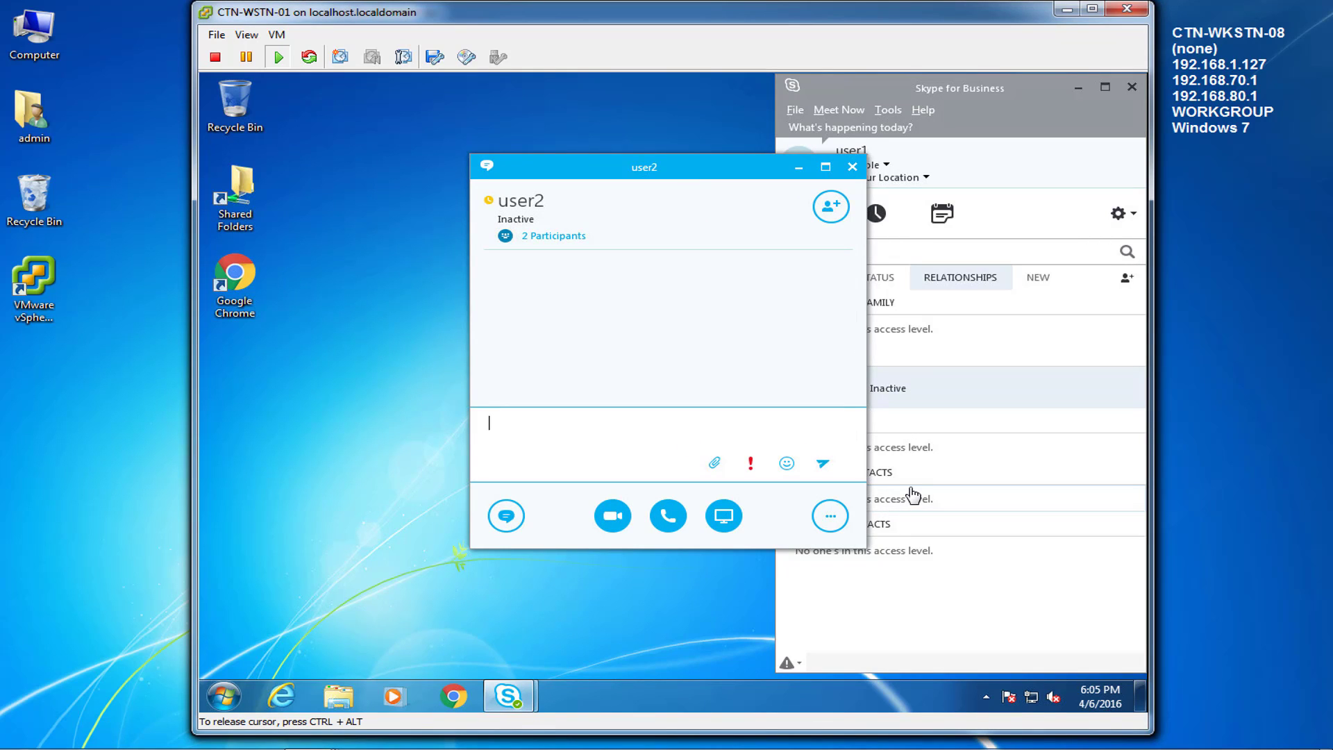
Step: Send 'hi user 2' to user2, then switch to the CTN-WSTN-02 console
type("hi user 2")
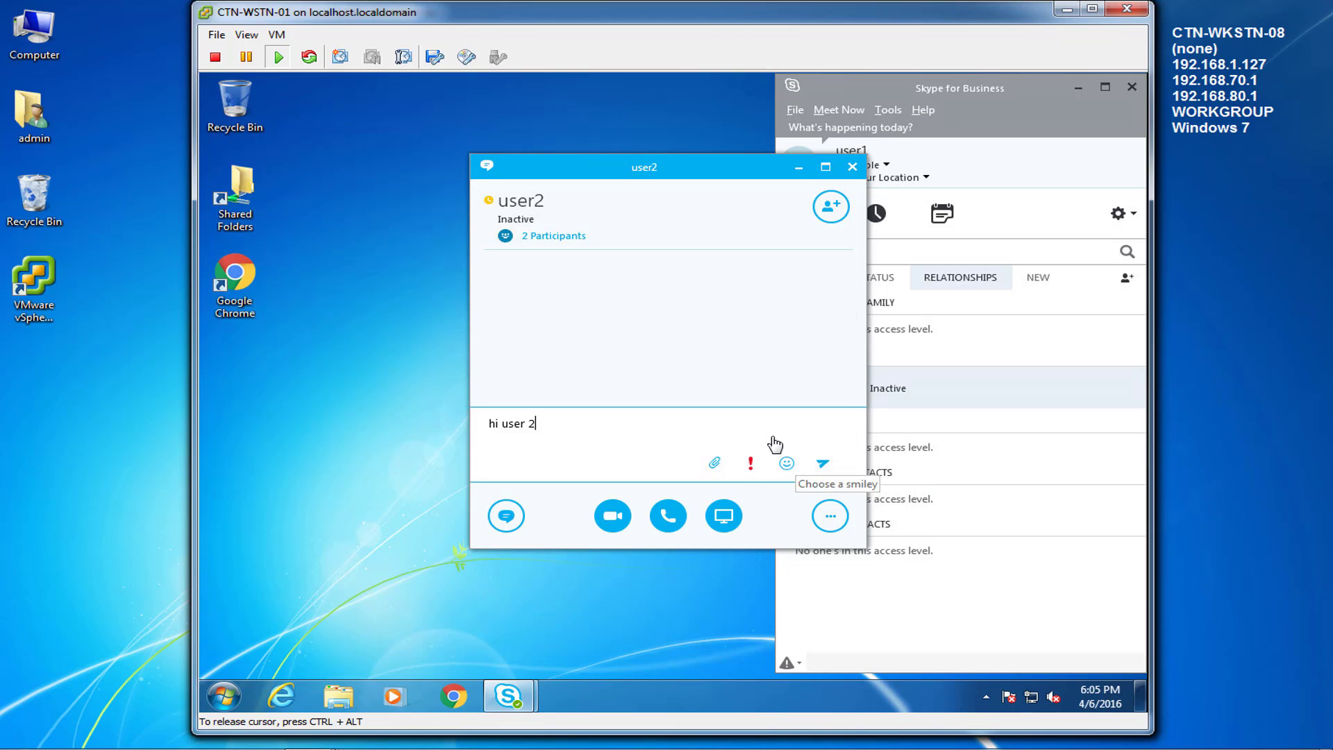
key("Return")
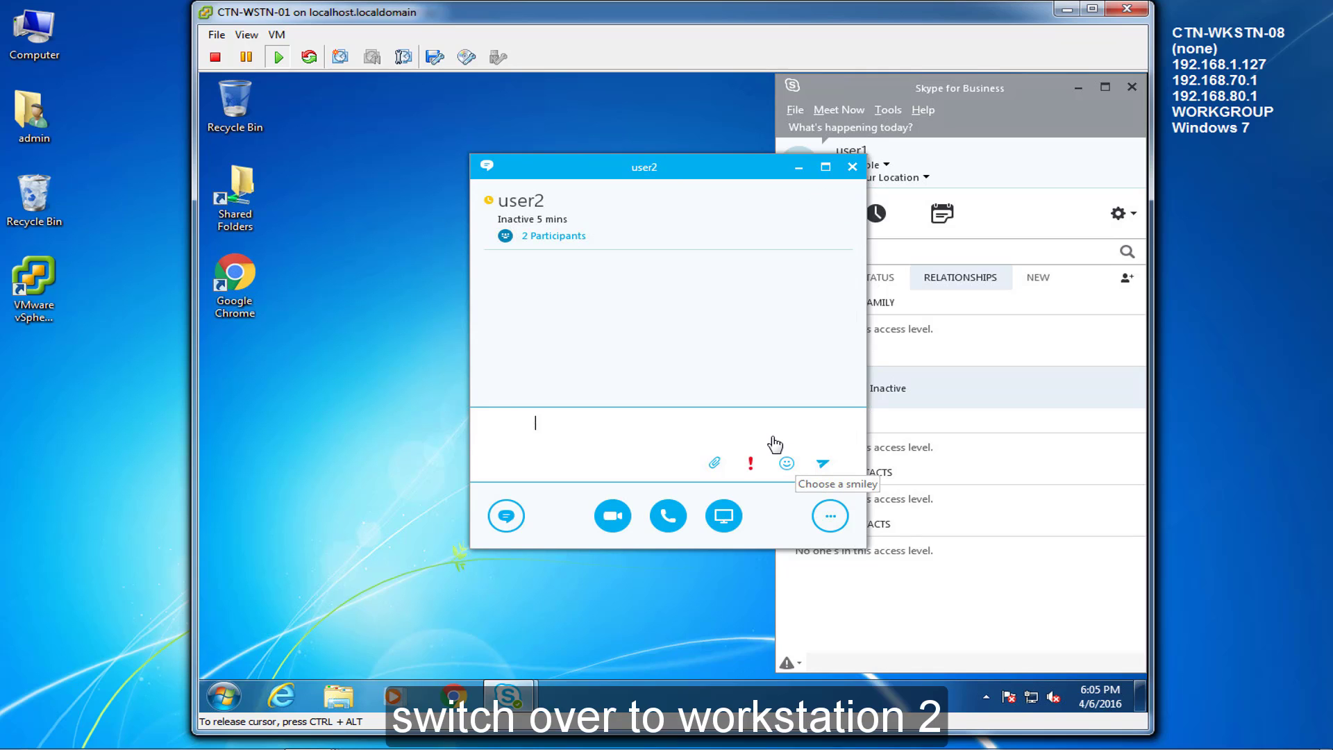
key("alt+Tab")
key("Tab")
key("Tab")
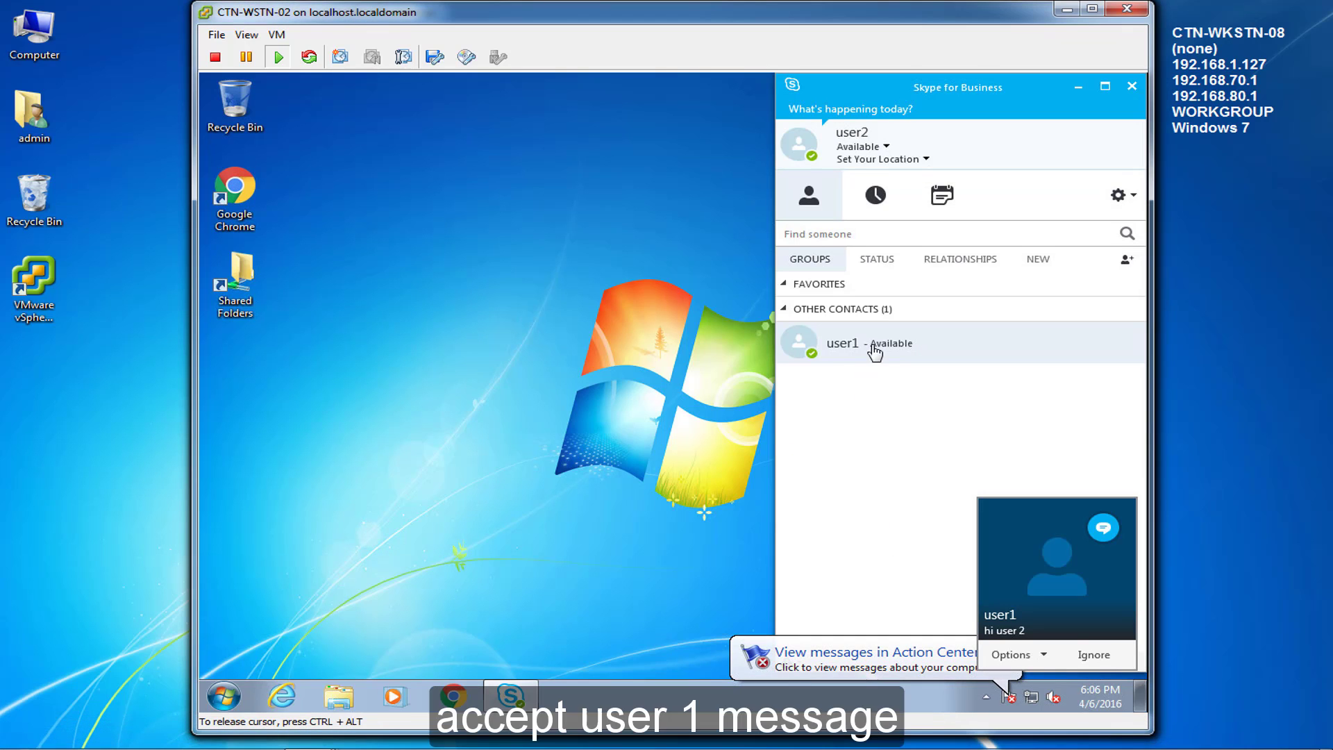
Step: Accept user1's 'hi user 2' alert on CTN-WSTN-02, move the chat aside and focus its reply box
mouse_move(1016, 608)
left_click(1082, 555)
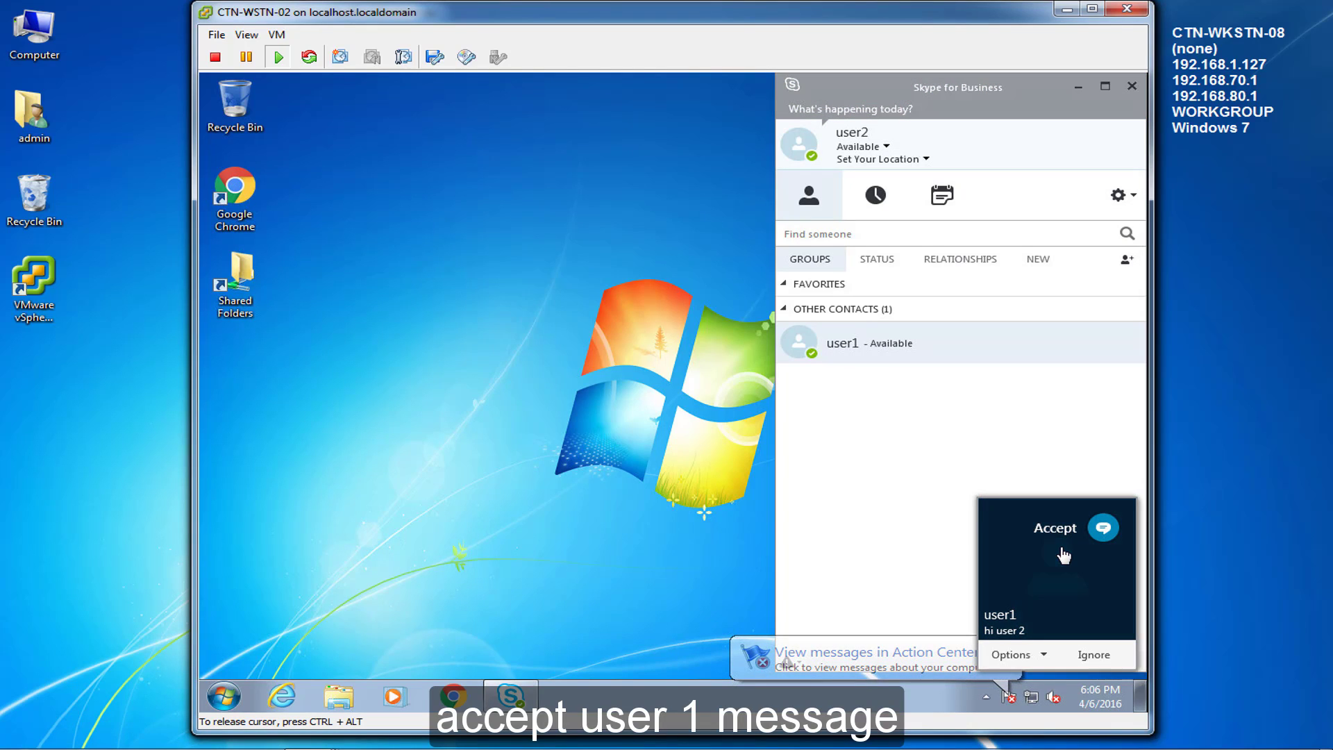
left_click_drag(602, 178, 667, 175)
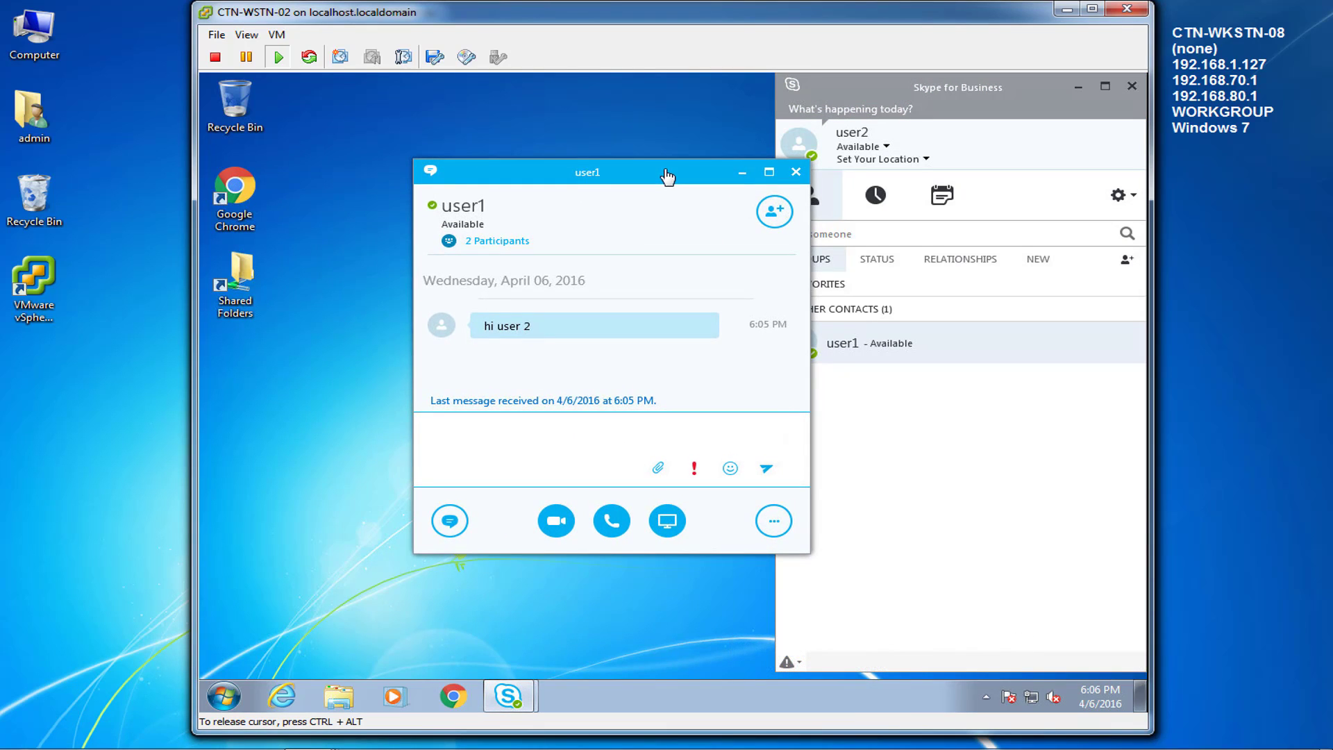
left_click(506, 697)
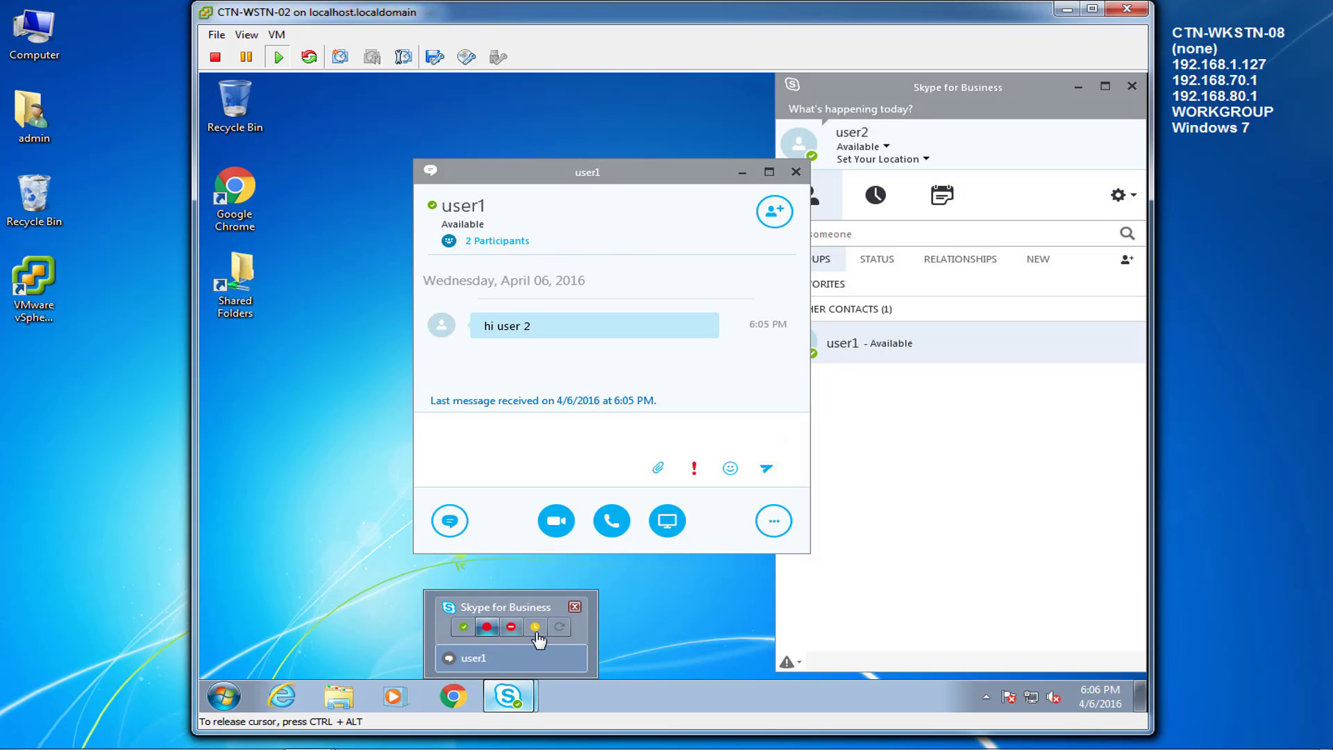
left_click(650, 383)
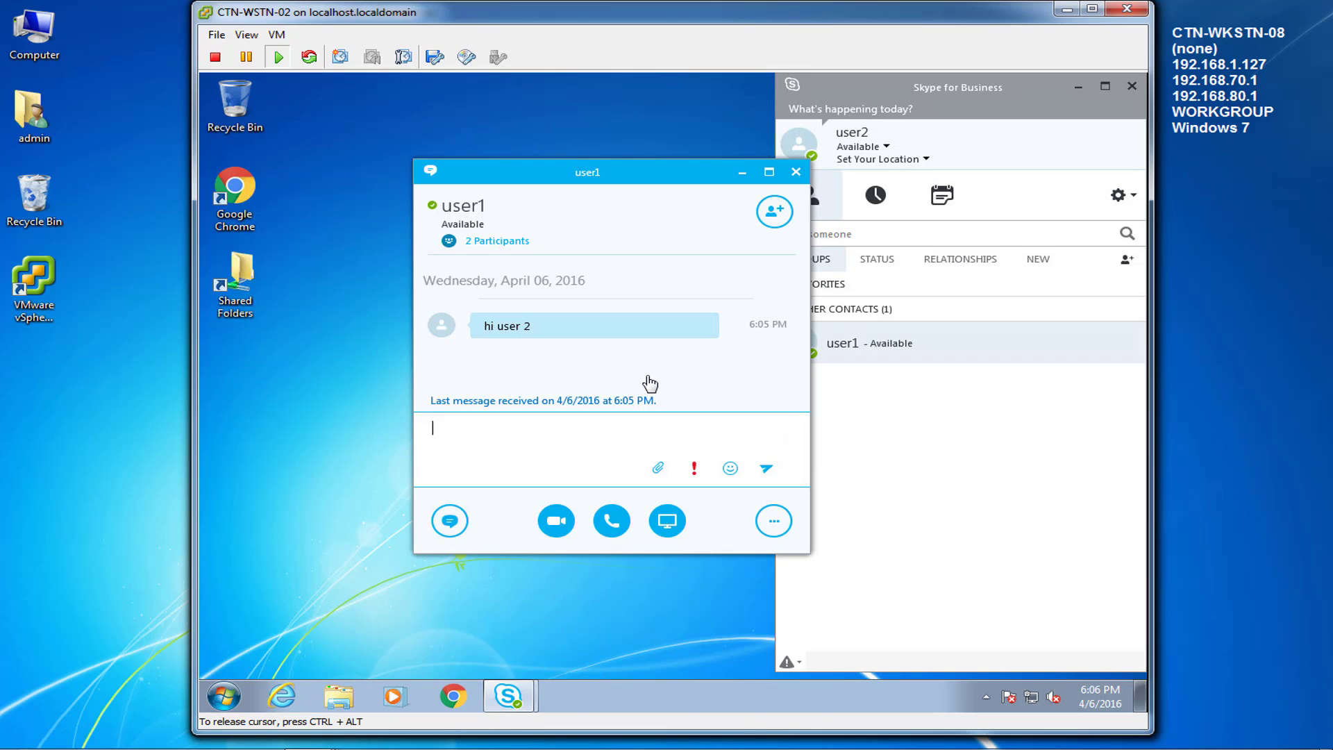
mouse_move(304, 747)
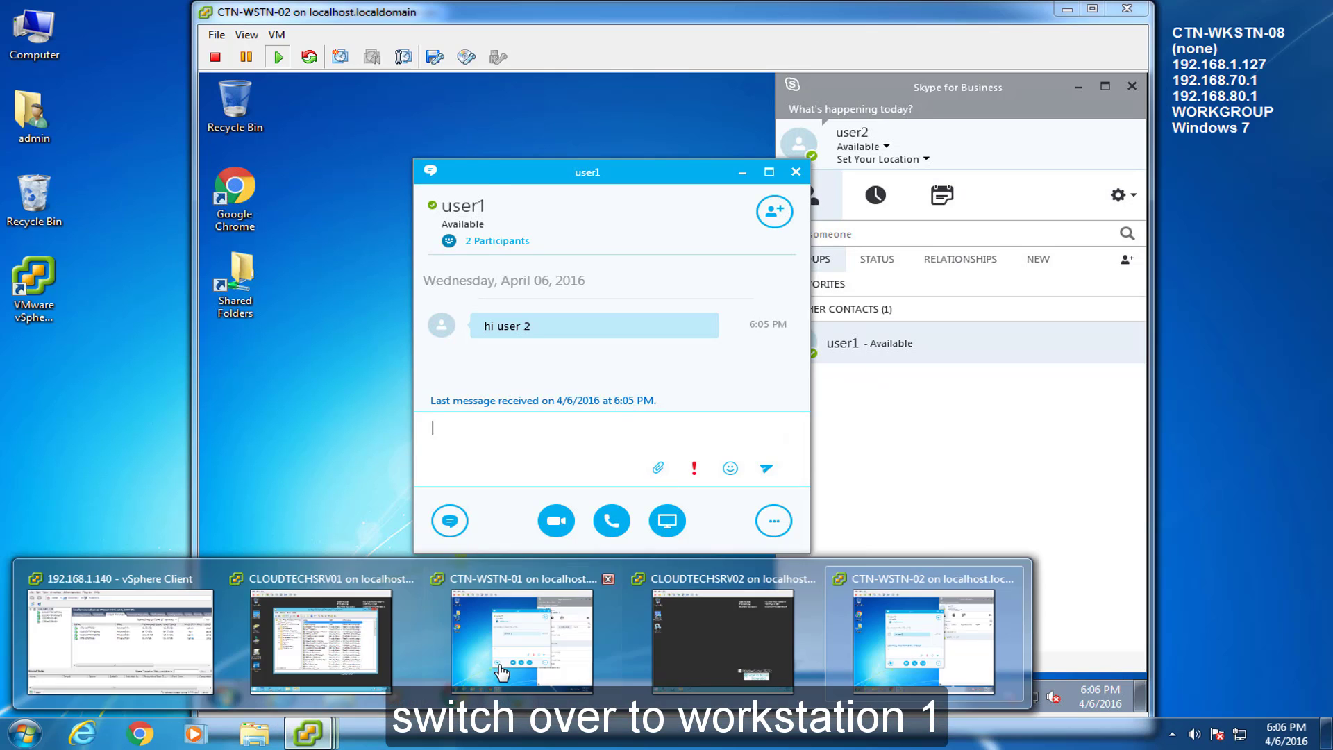
left_click(530, 659)
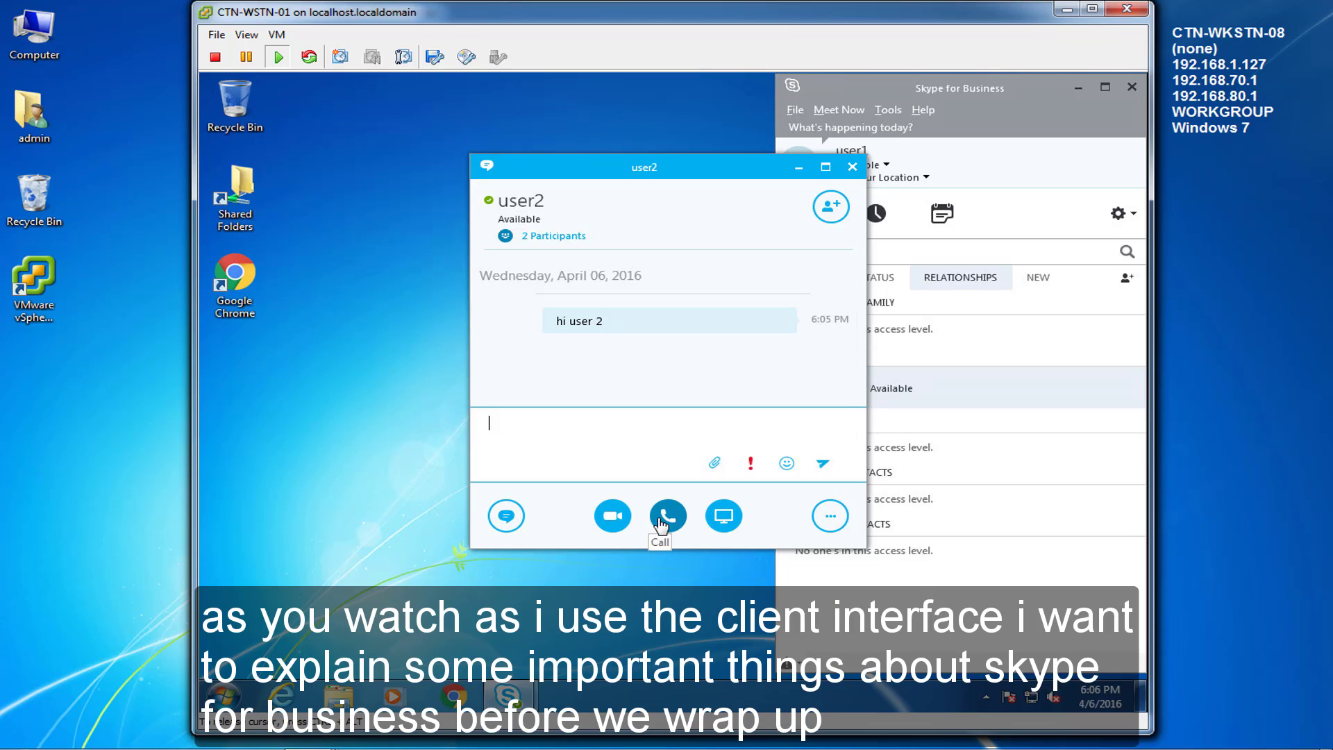
left_click(830, 518)
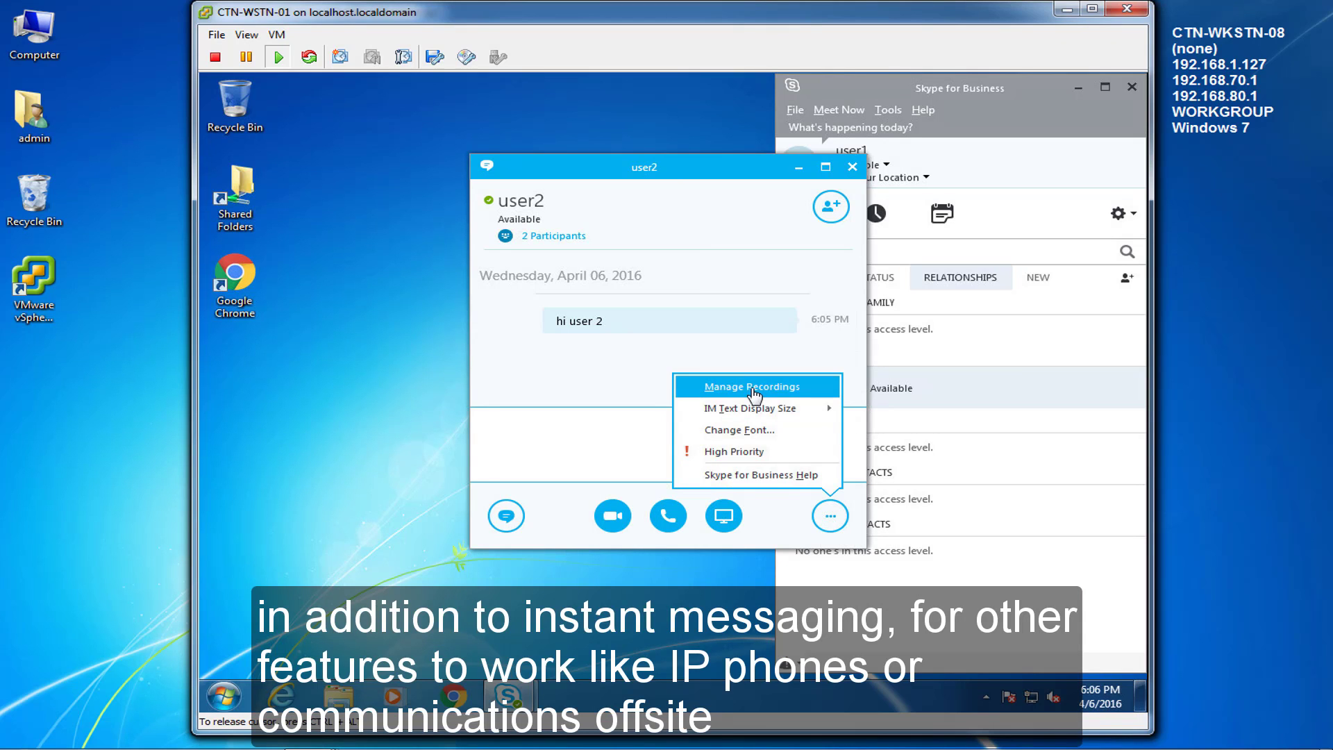
mouse_move(746, 414)
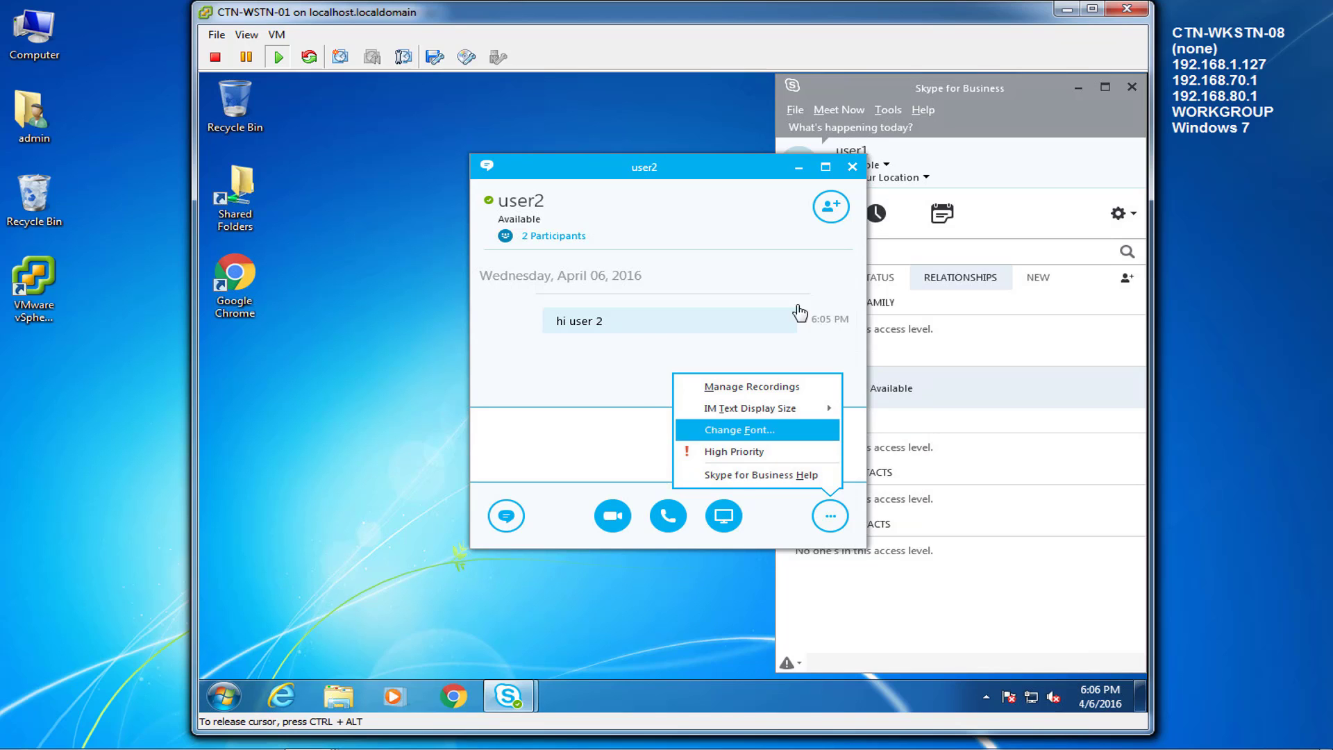
left_click(697, 197)
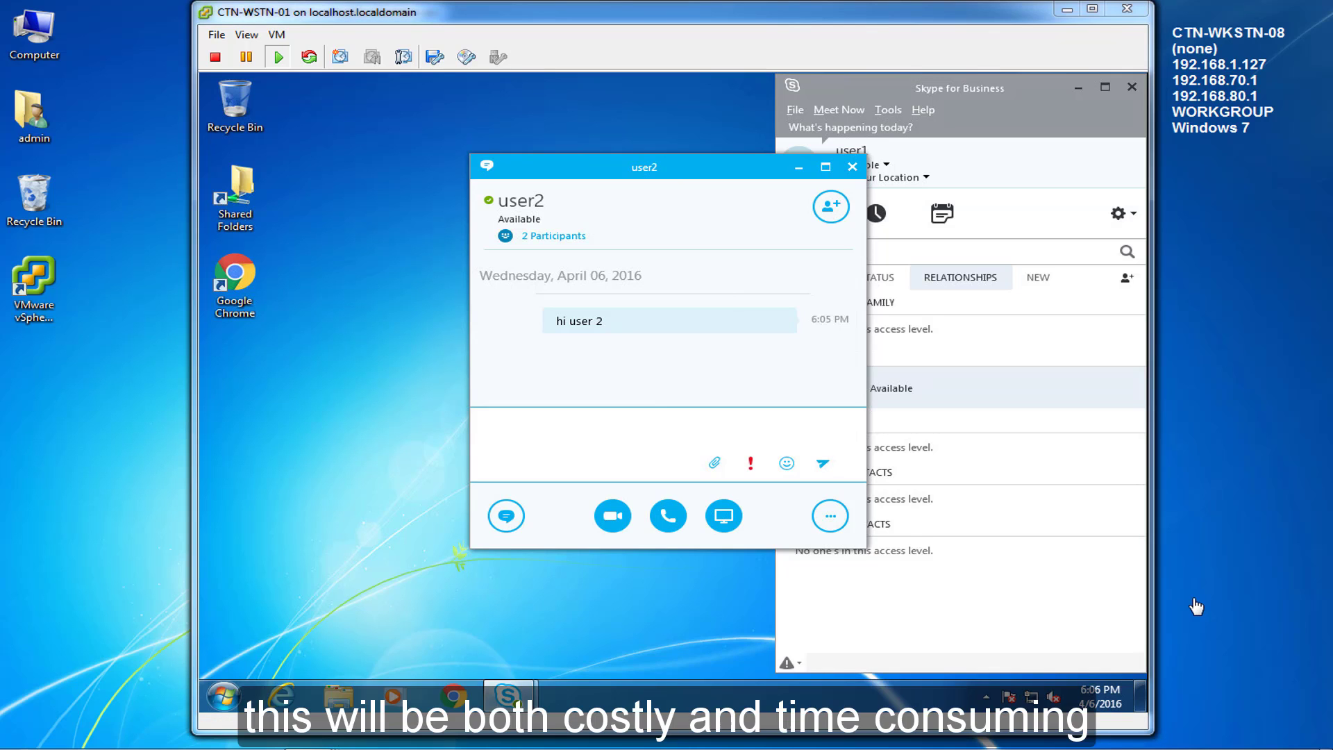
Step: On CTN-WSTN-02, send user1 the reply 'thx for the demo invite'
mouse_move(461, 747)
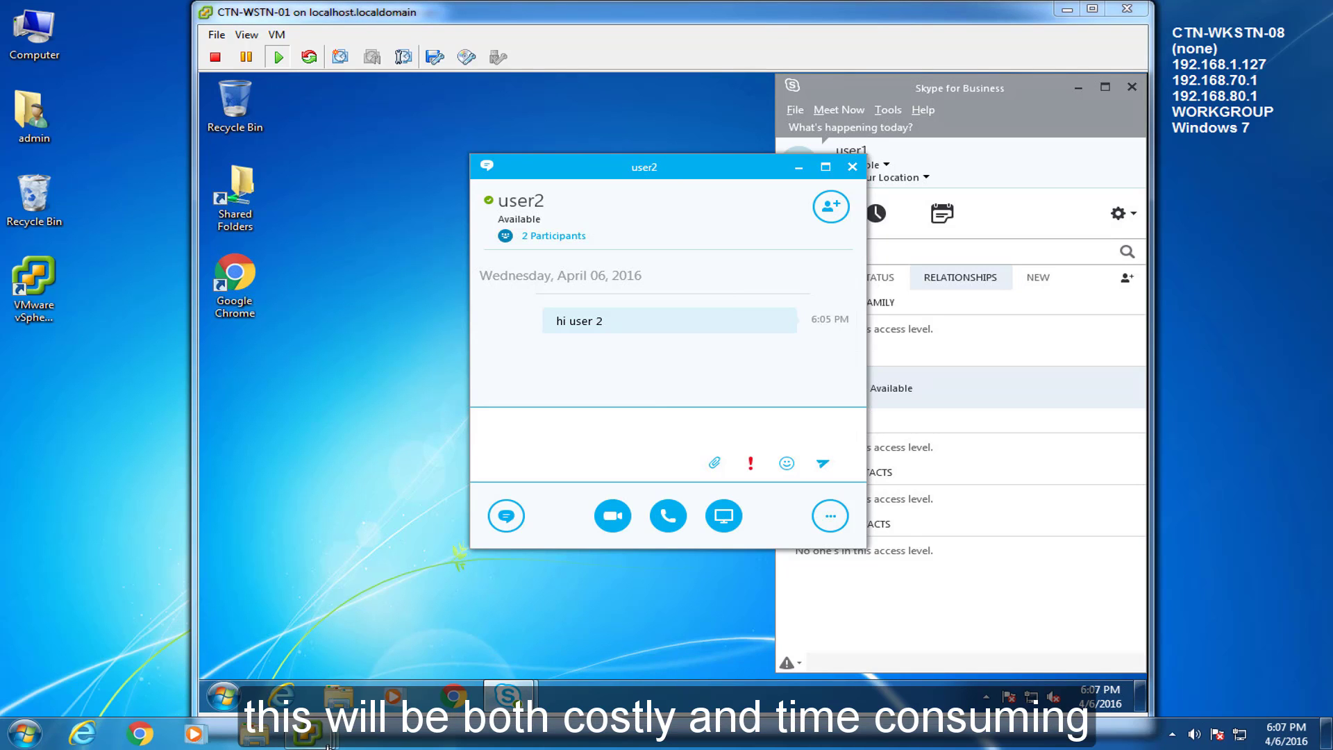
mouse_move(309, 735)
left_click(923, 632)
left_click(603, 450)
type("thx for the demo in")
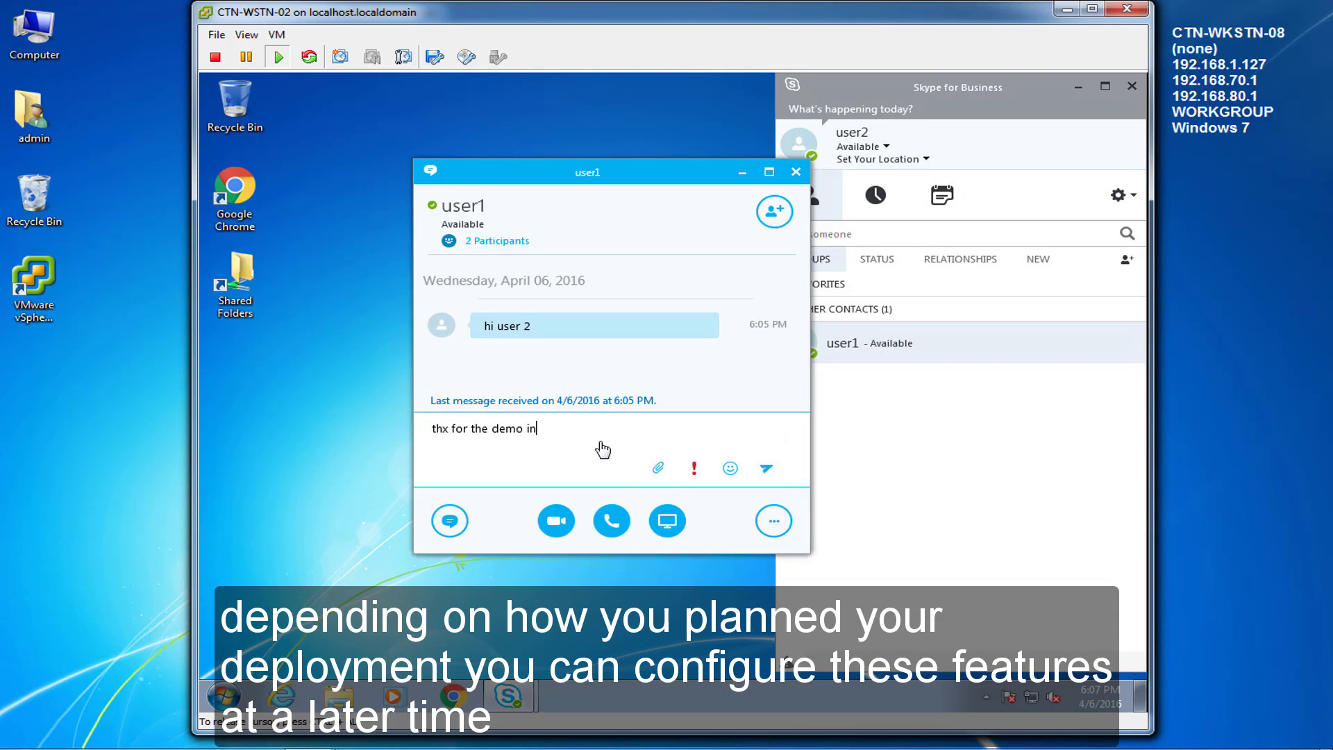
type("vite")
key("Return")
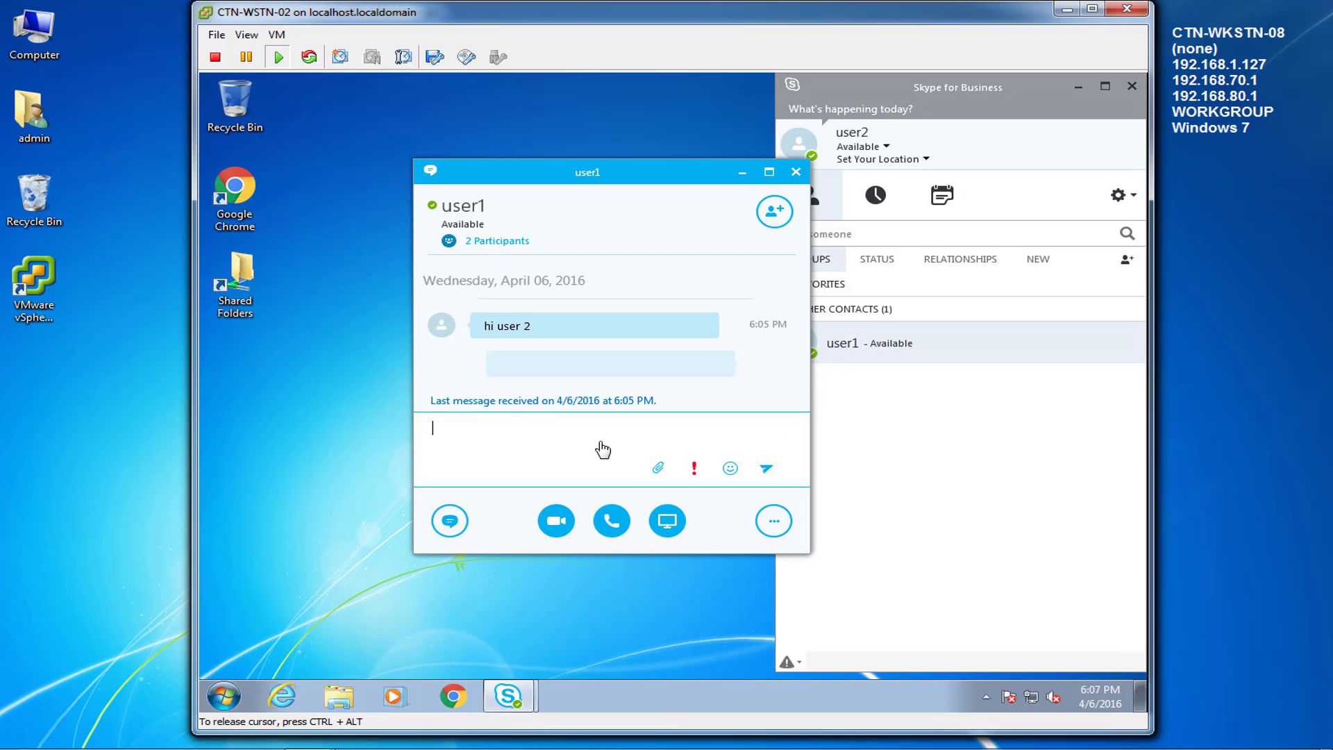
Step: On CTN-WSTN-01, reply 'no prob.' to user2 and close the conversation window
mouse_move(509, 696)
left_click(312, 743)
left_click(583, 636)
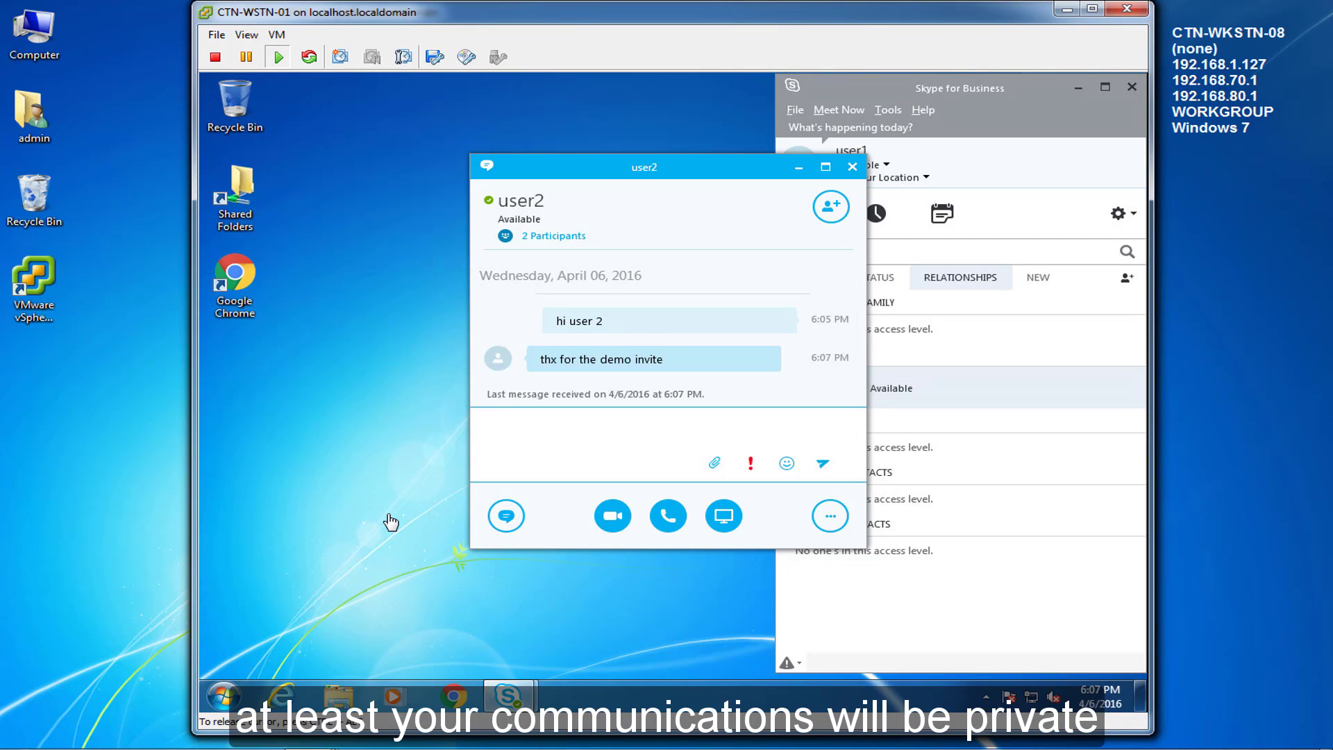
type("prob.")
key("Return")
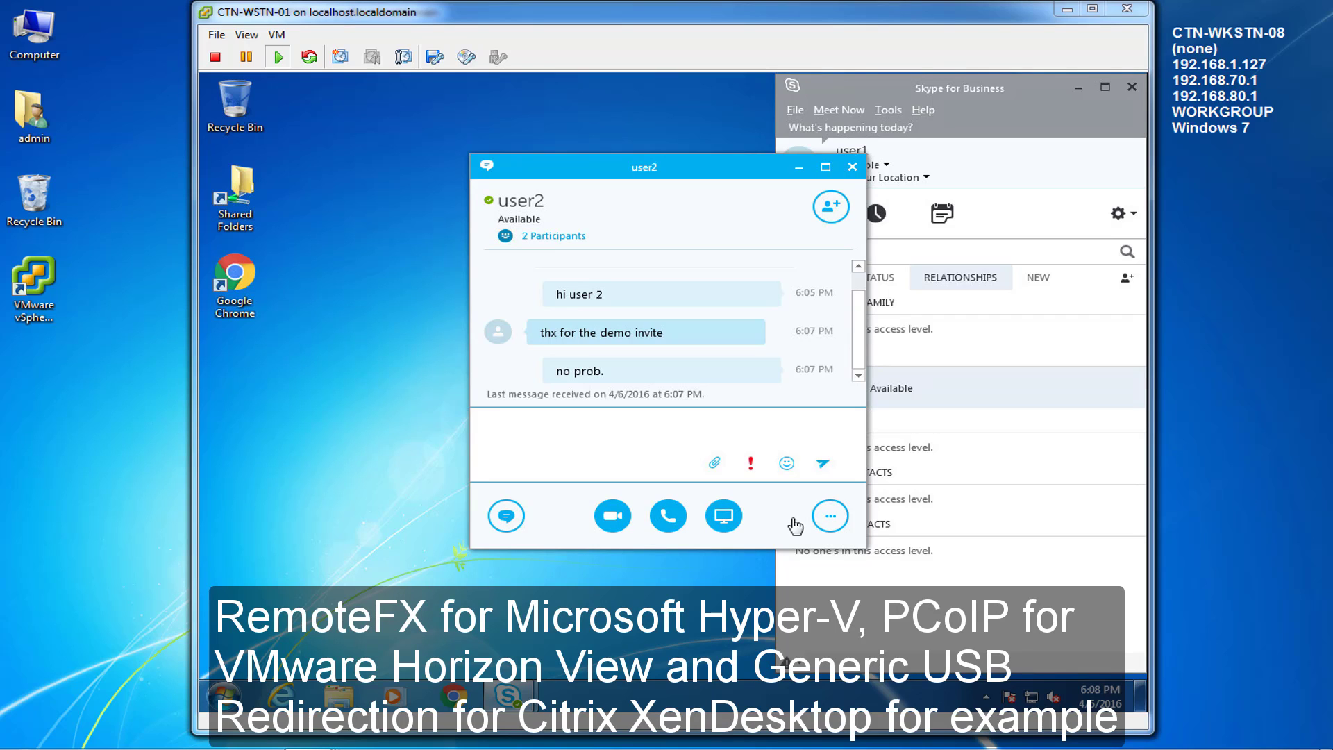
mouse_move(530, 221)
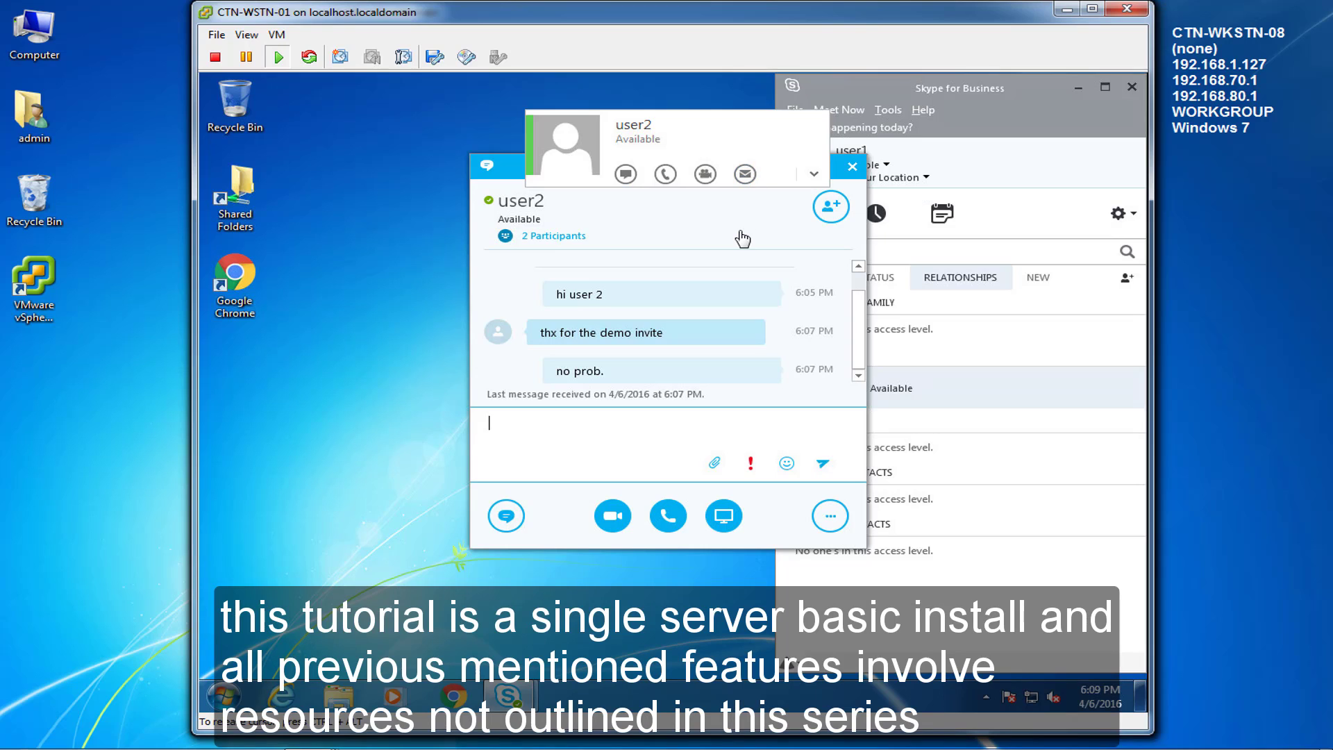
left_click(853, 167)
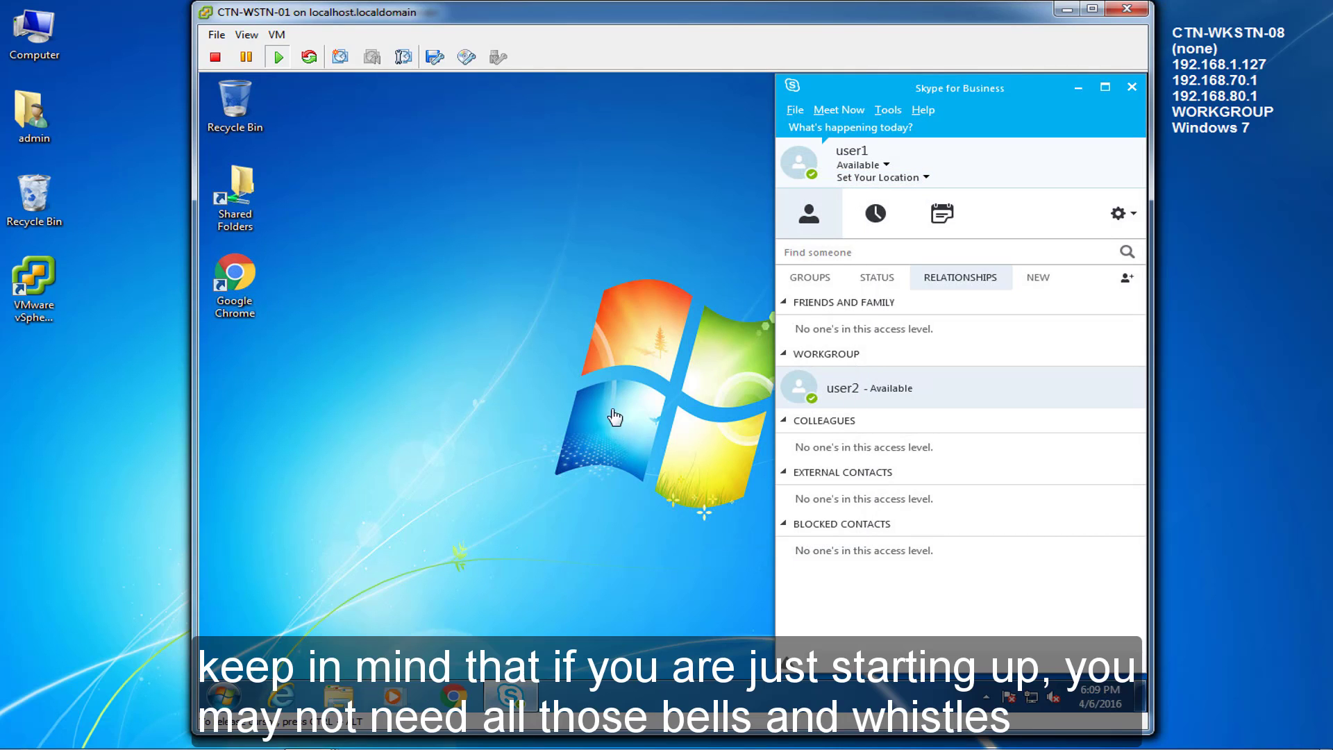
Step: On CTN-WSTN-02, close user2's chat and sign out from the presence status menu
mouse_move(305, 732)
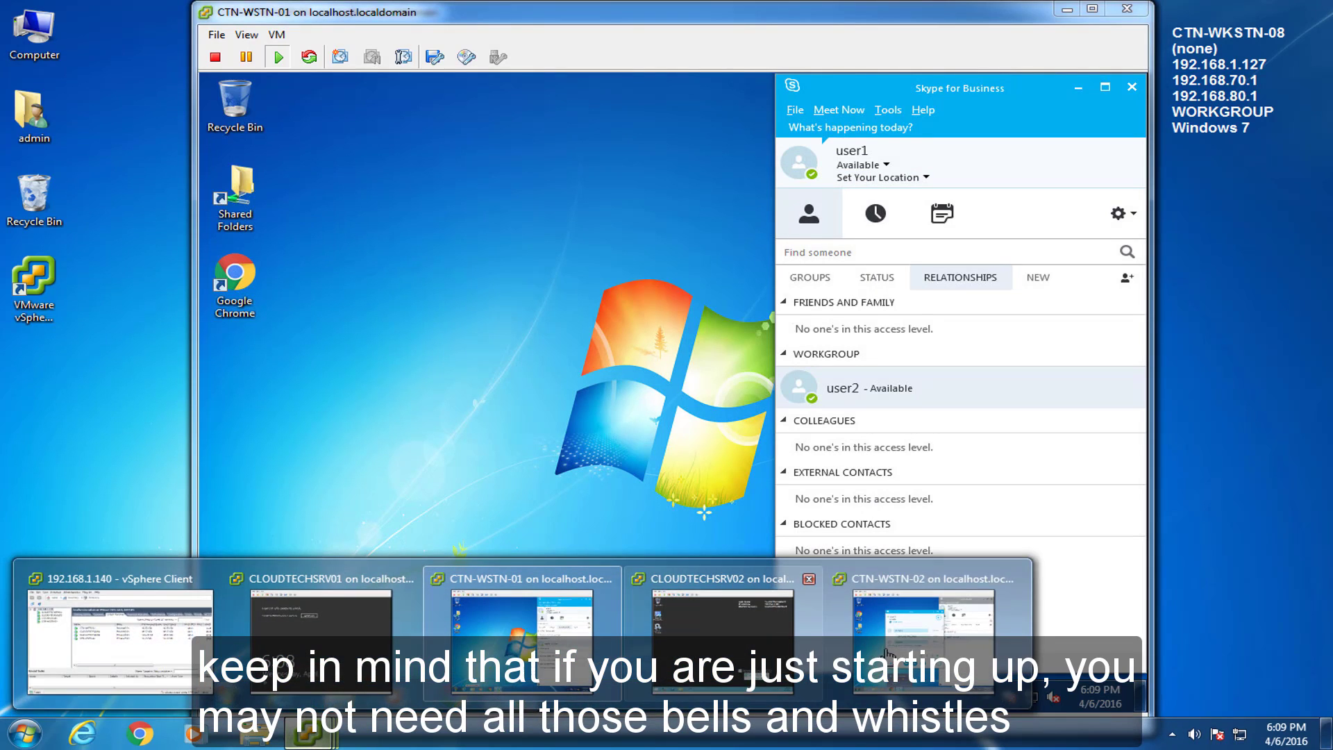
left_click(910, 650)
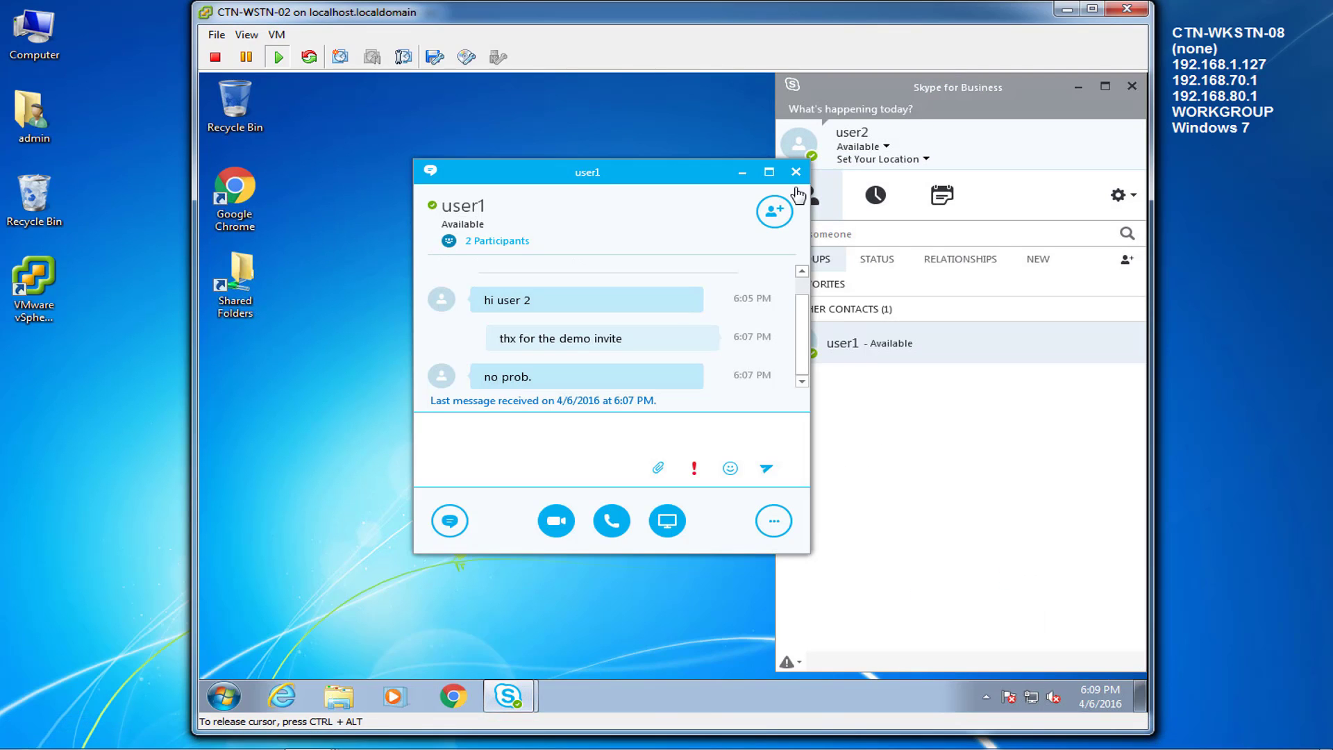
left_click(796, 171)
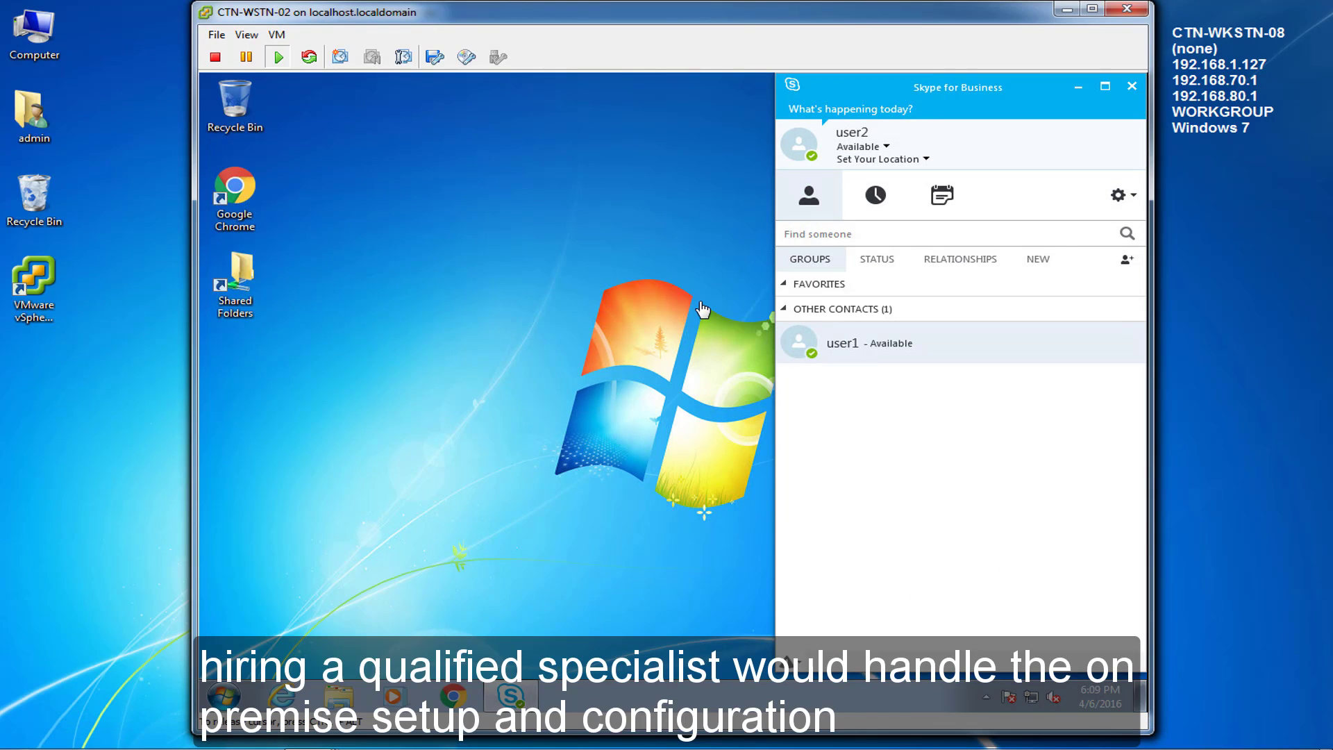
left_click(868, 147)
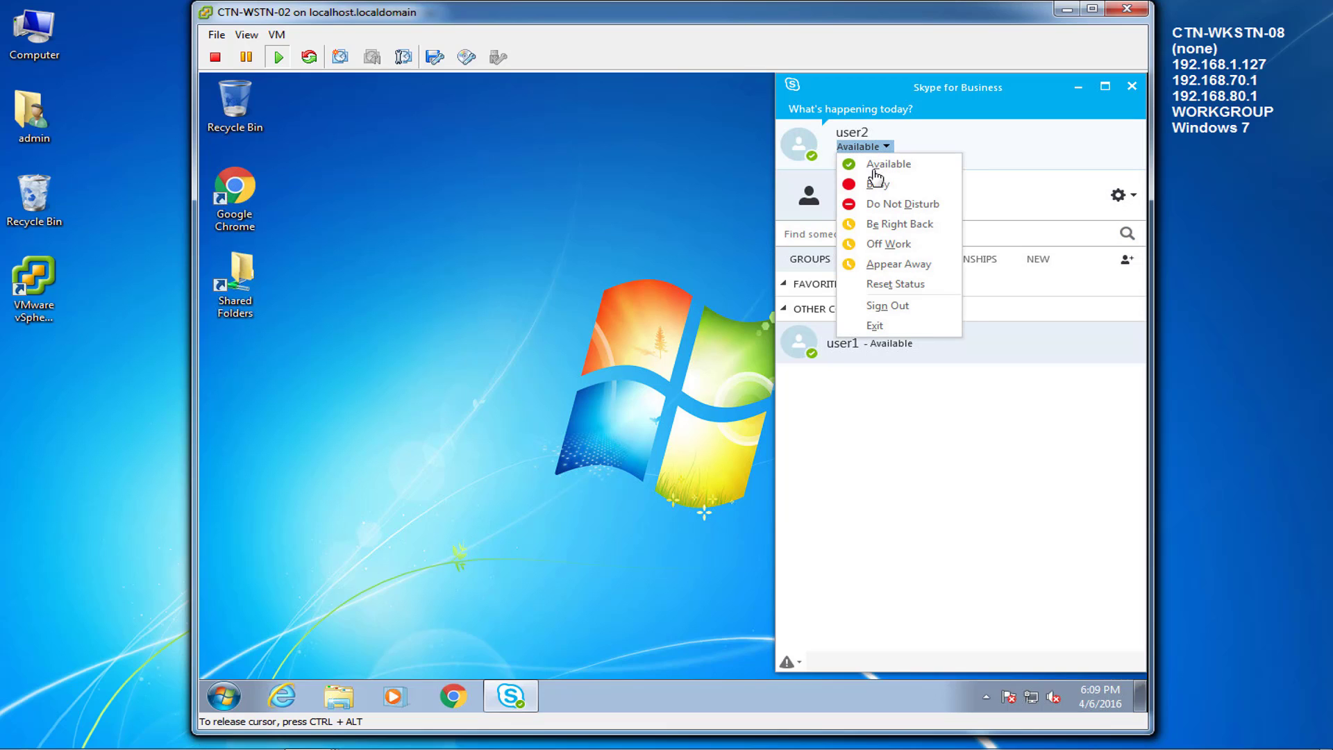
left_click(896, 307)
Step: Close the signed-out Skype window and exit Skype for Business from the tray icon
left_click(1108, 194)
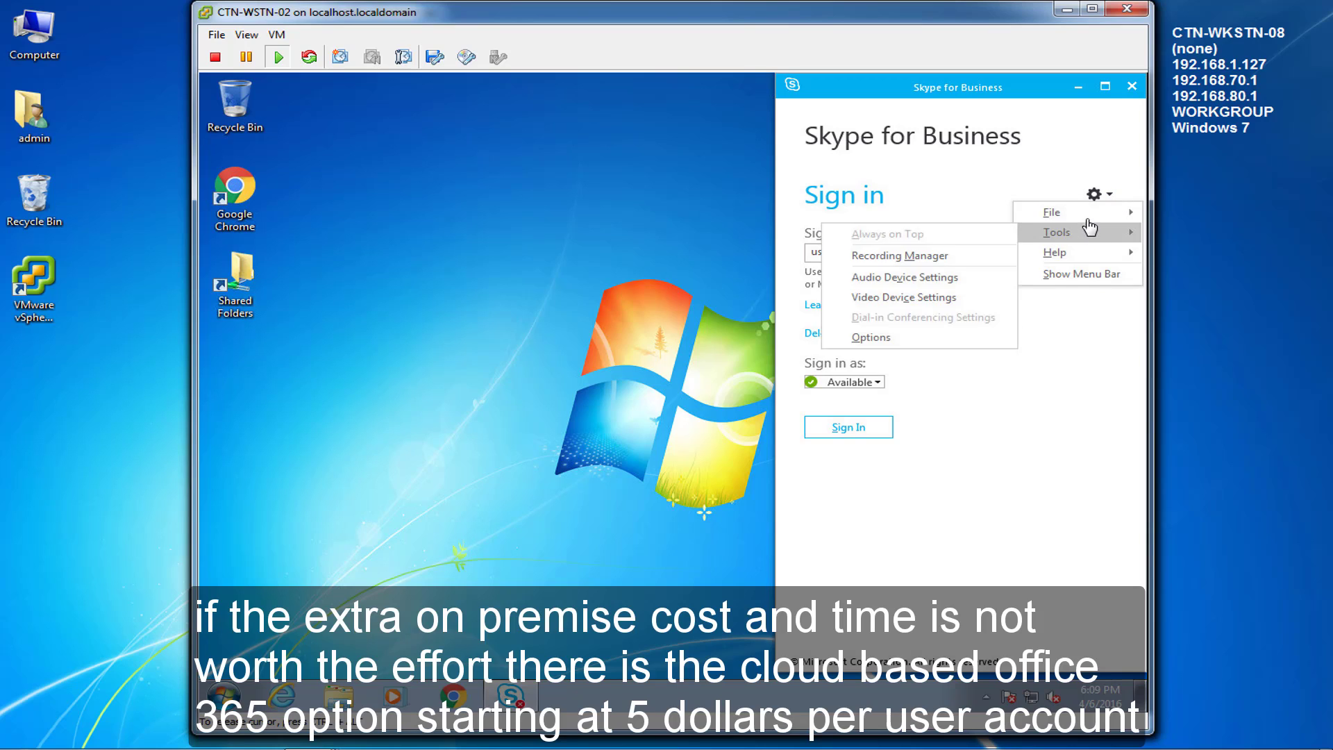
mouse_move(1070, 212)
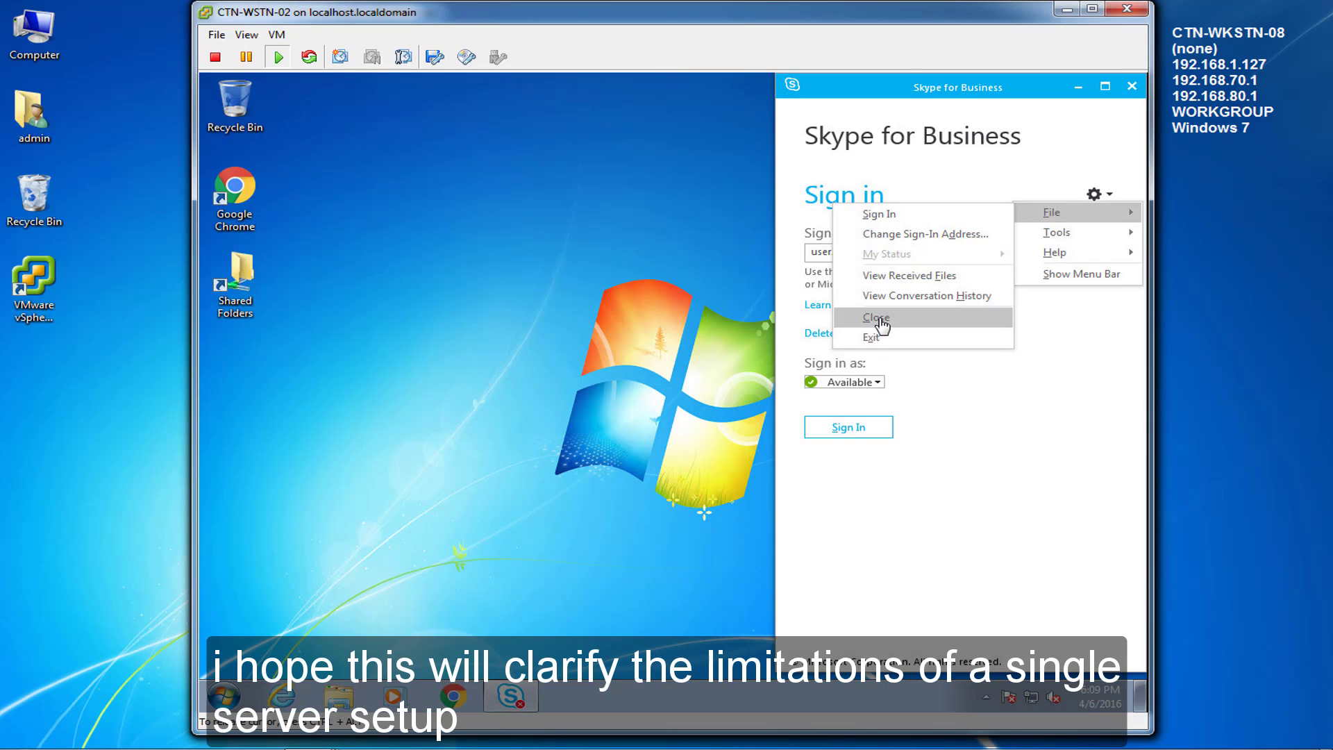
left_click(878, 319)
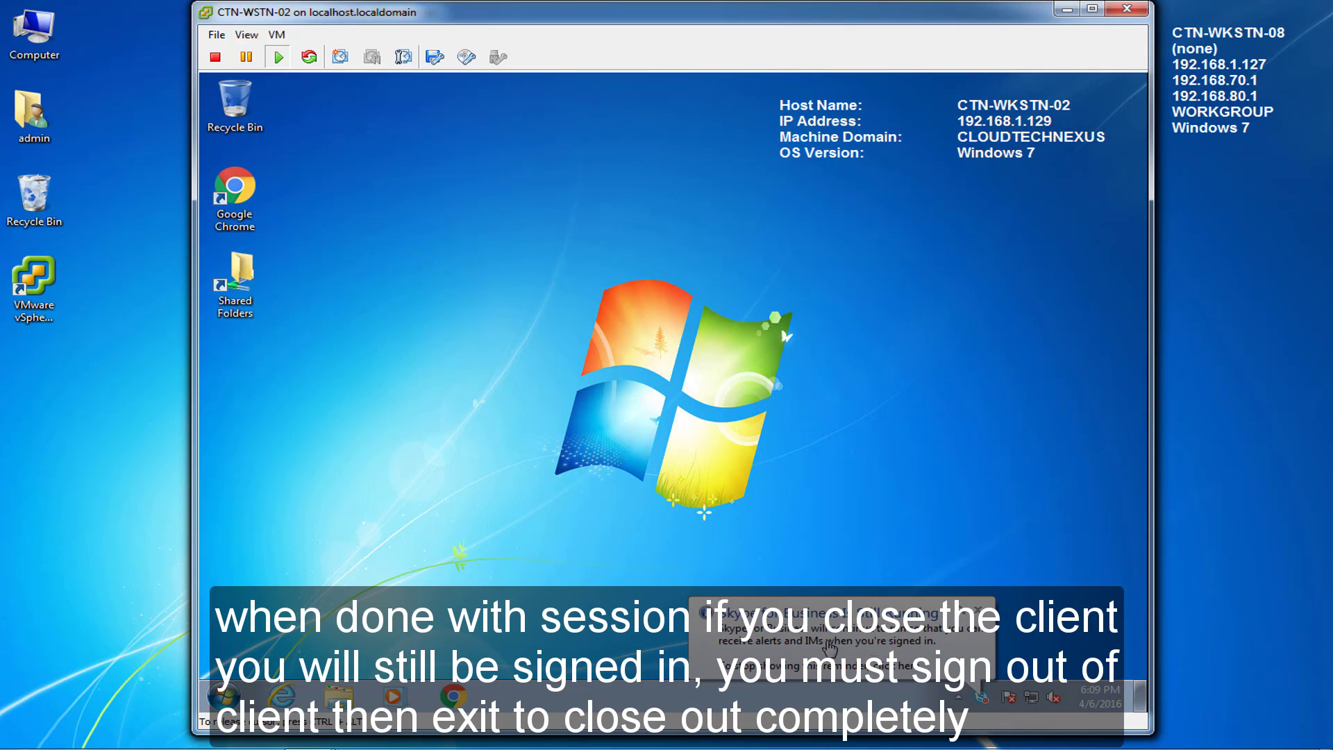
right_click(983, 697)
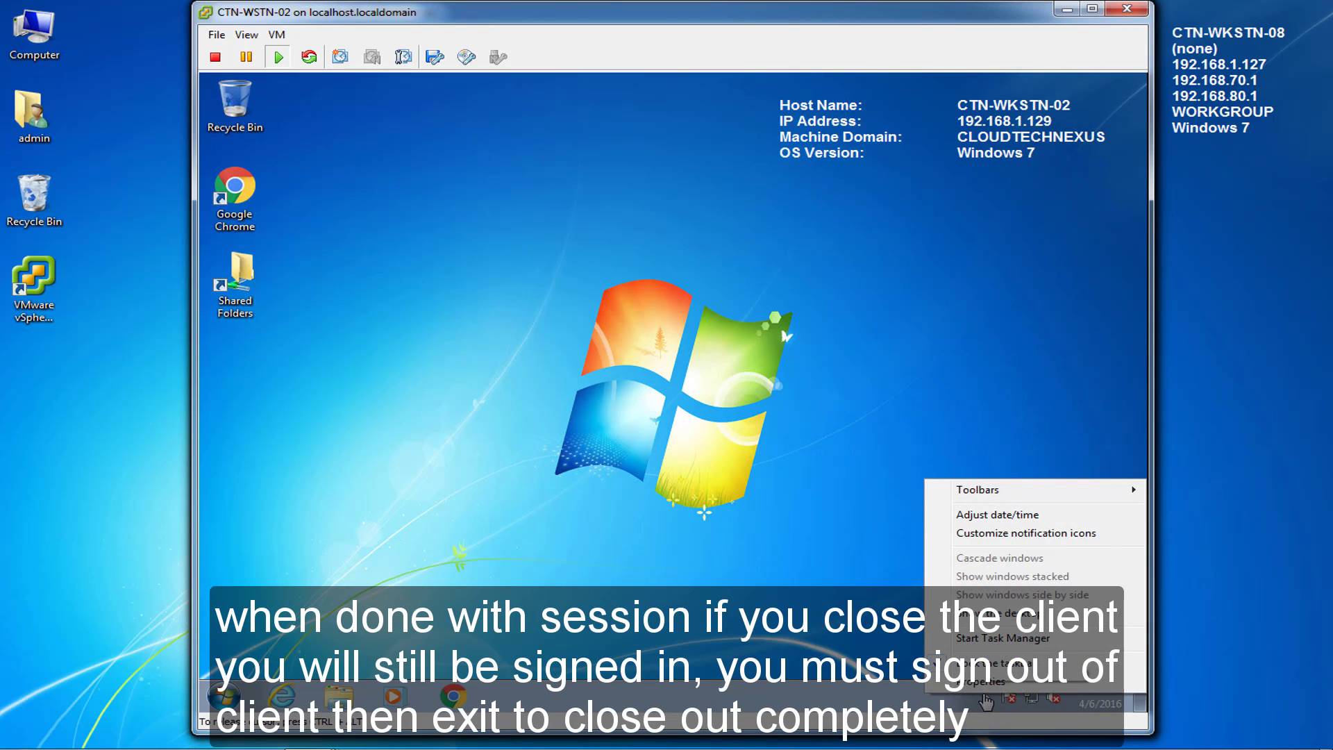
left_click(928, 700)
left_click(985, 697)
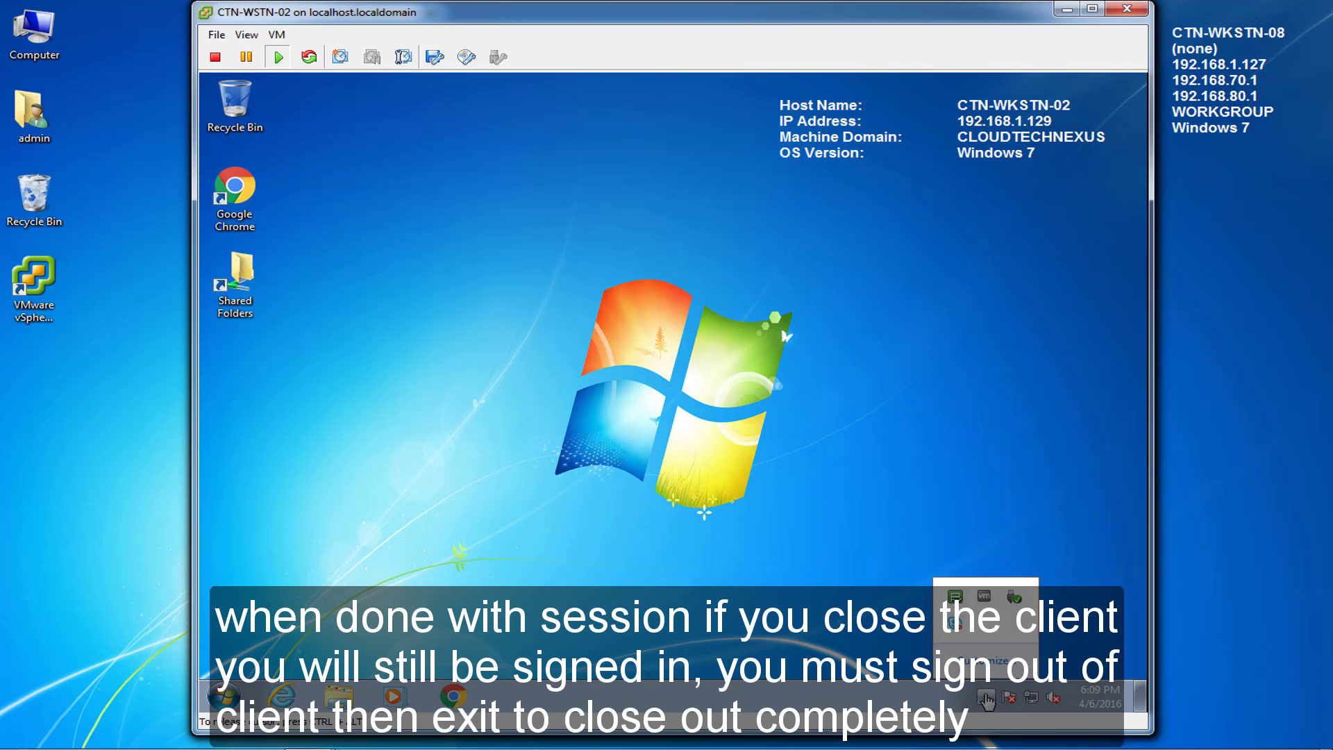
right_click(959, 627)
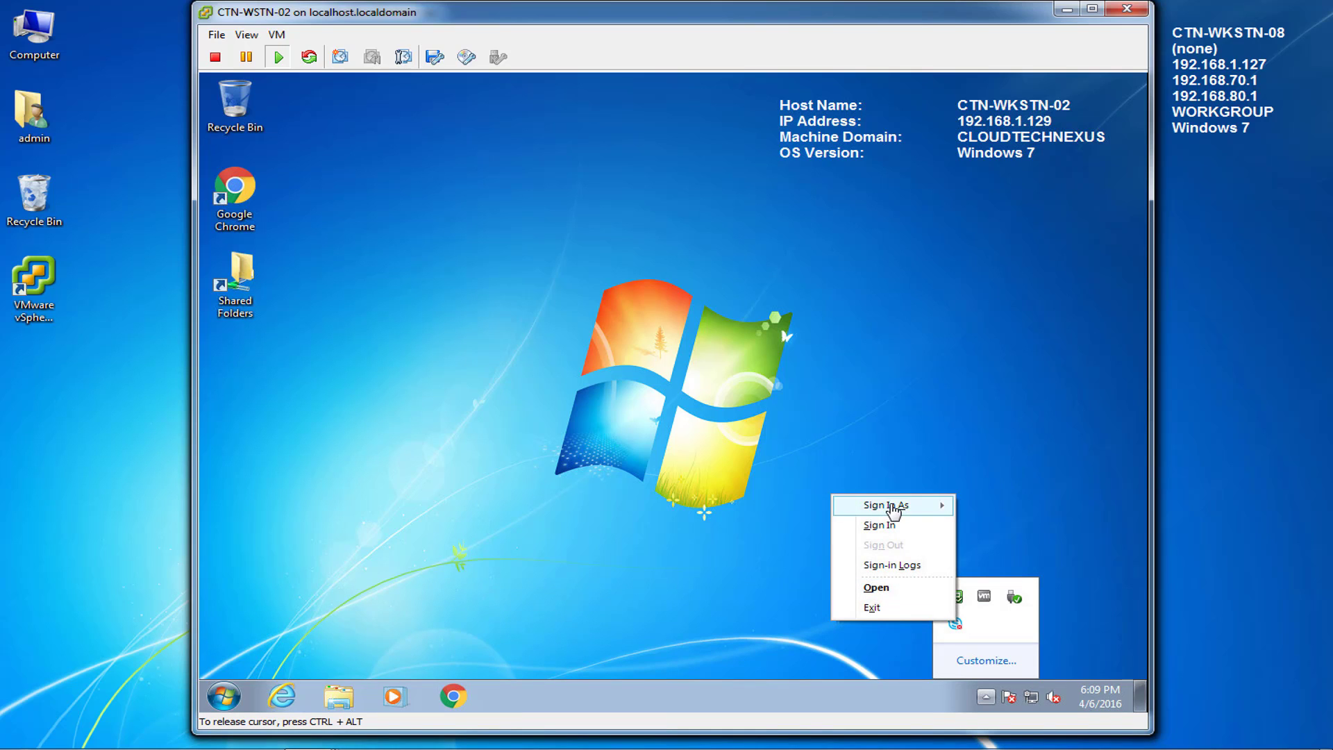
left_click(879, 609)
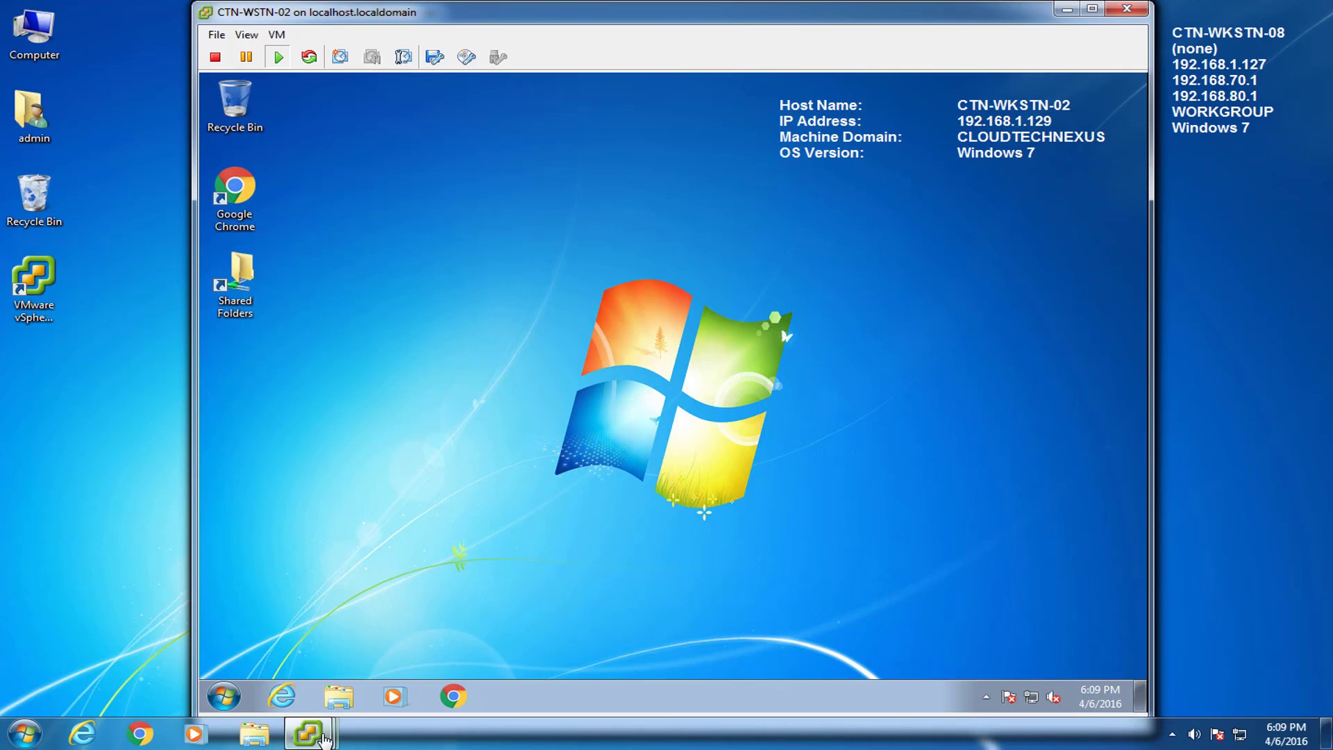
Step: On CTN-WSTN-01, sign user1 out via File > Sign Out
mouse_move(308, 732)
left_click(473, 649)
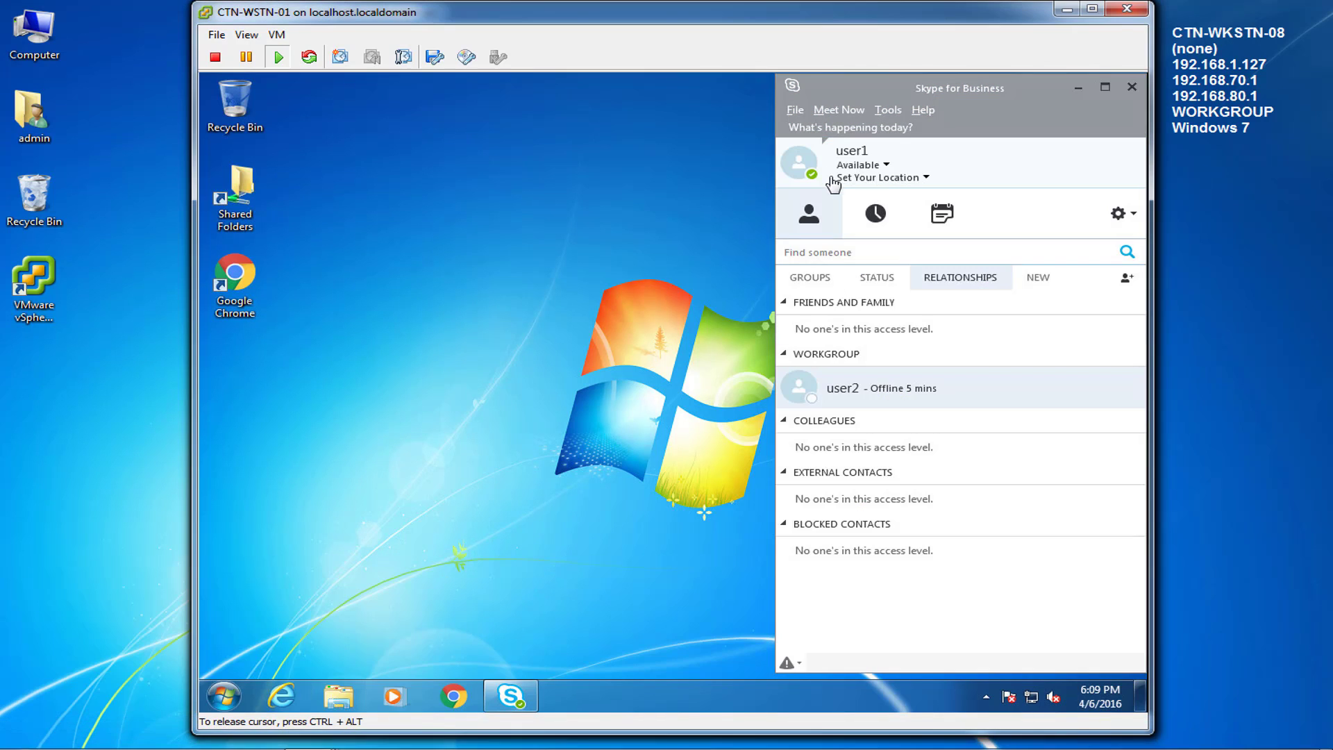
left_click(795, 112)
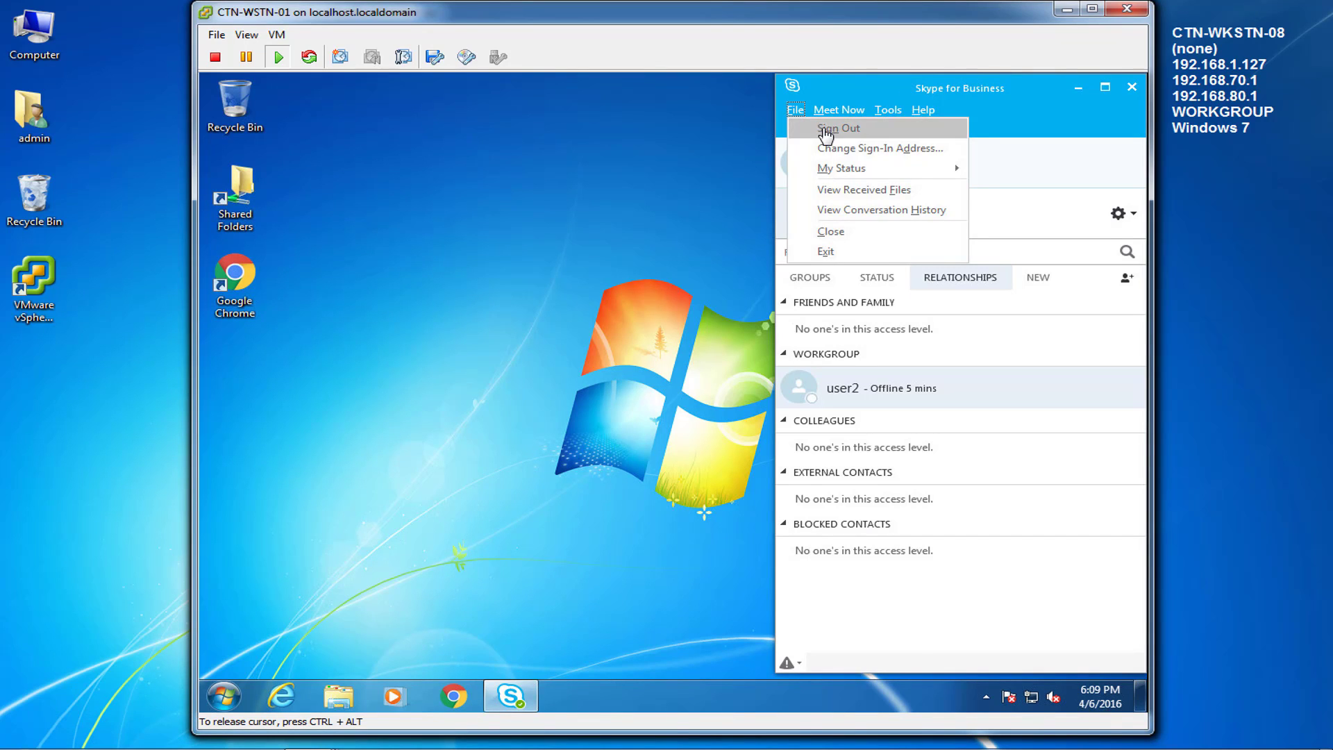
left_click(826, 129)
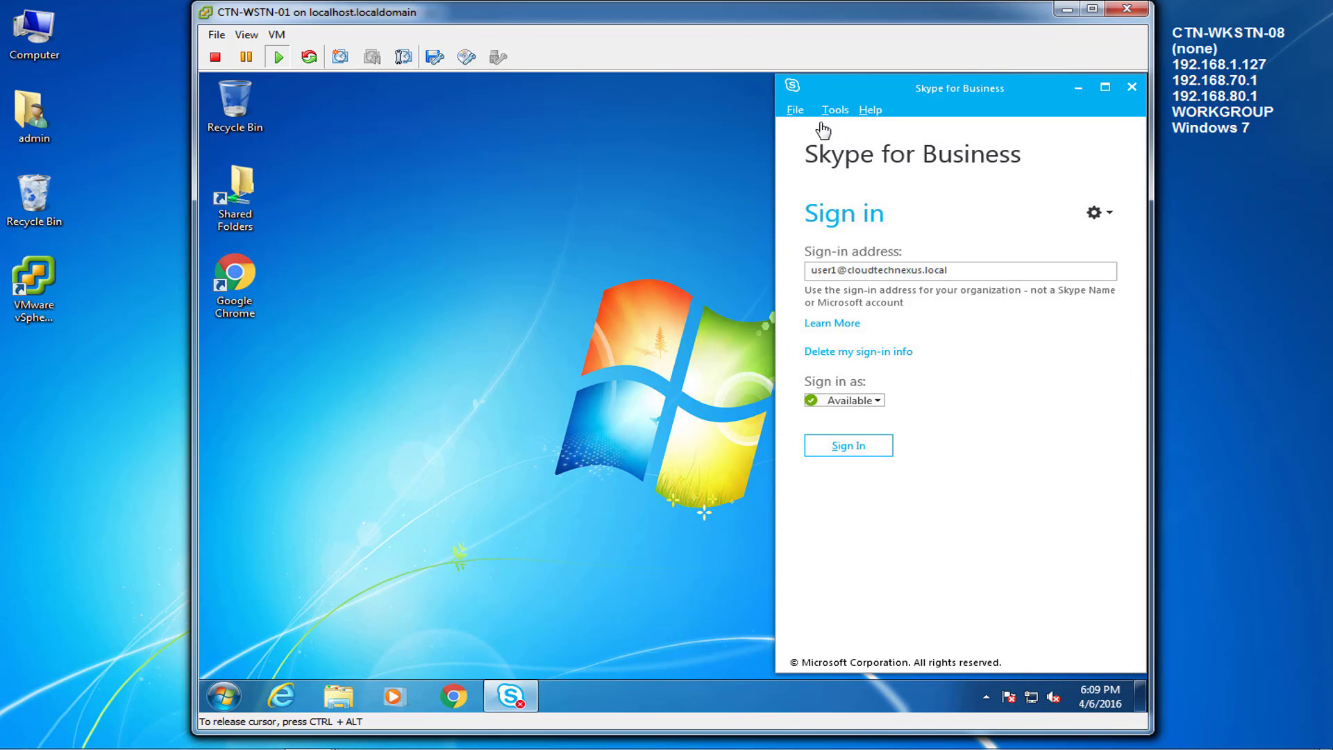
Step: Exit Skype for Business via File > Exit and confirm it's gone from the hidden tray icons
left_click(806, 117)
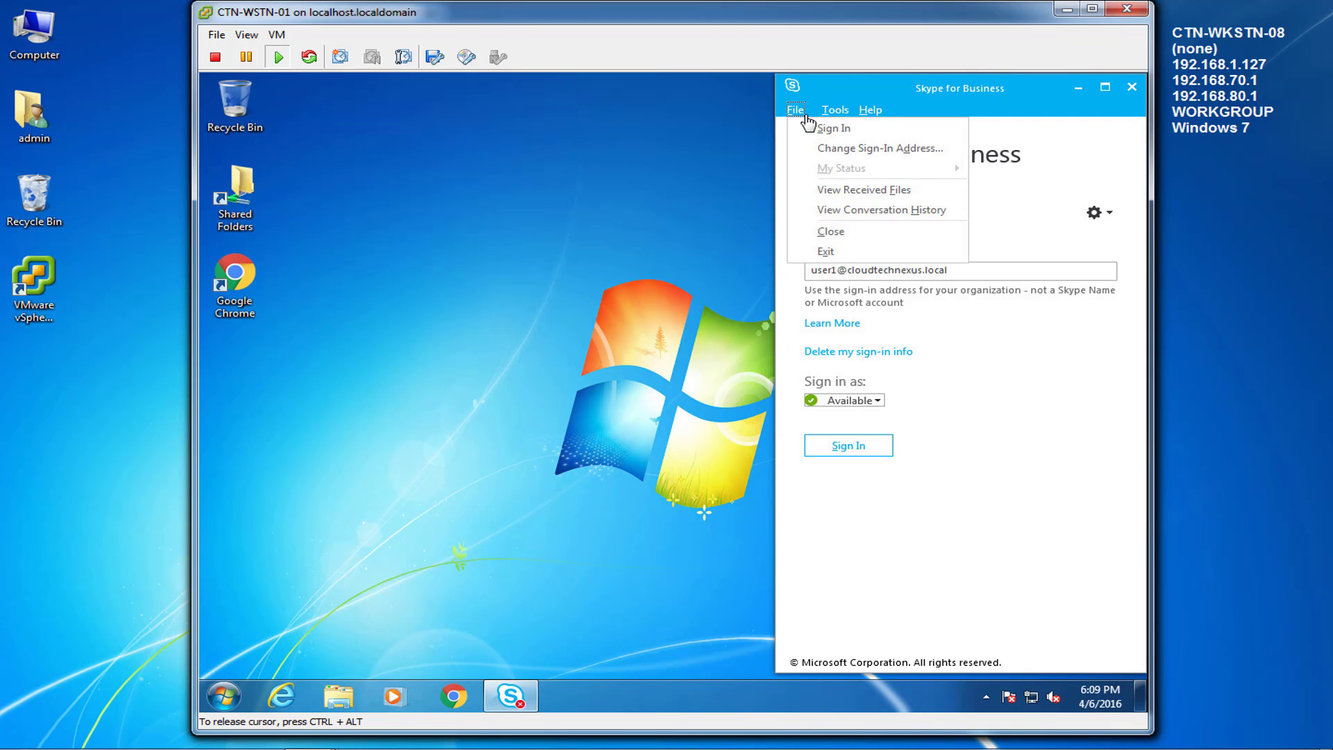
left_click(826, 250)
left_click(985, 697)
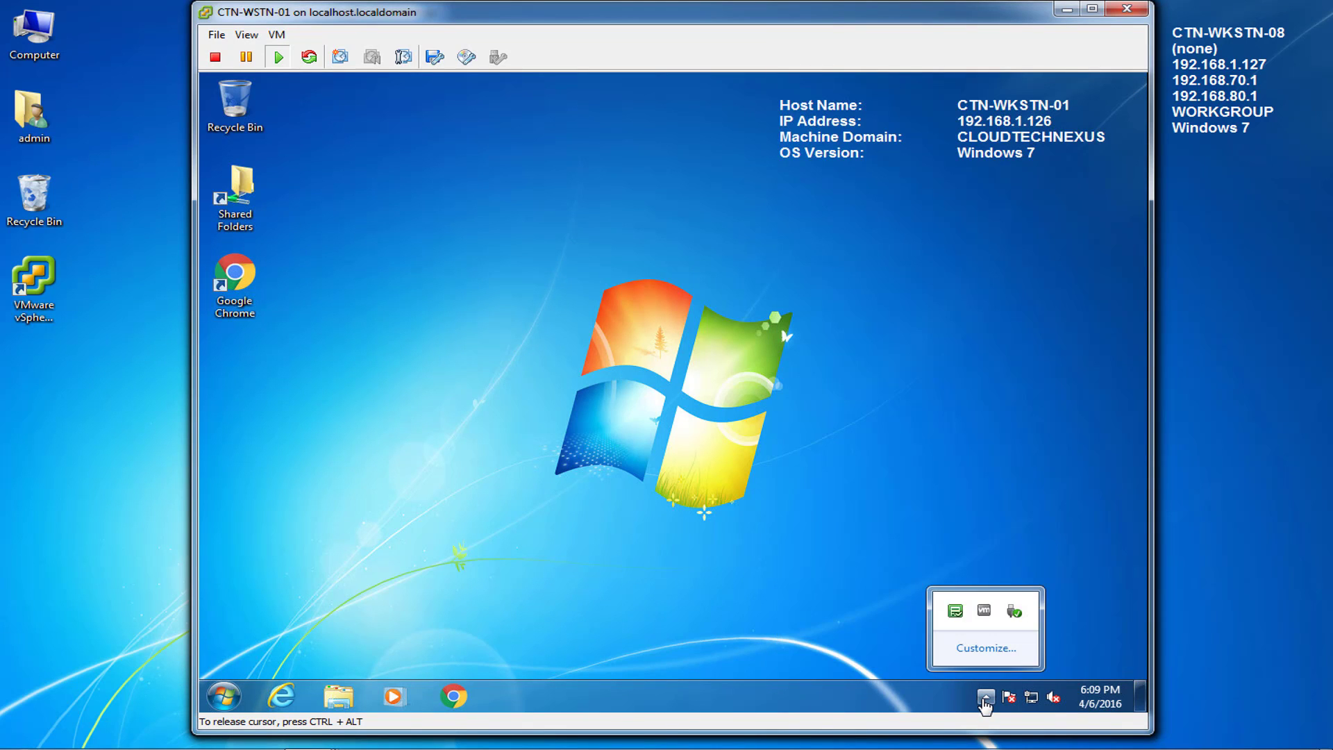
left_click(986, 698)
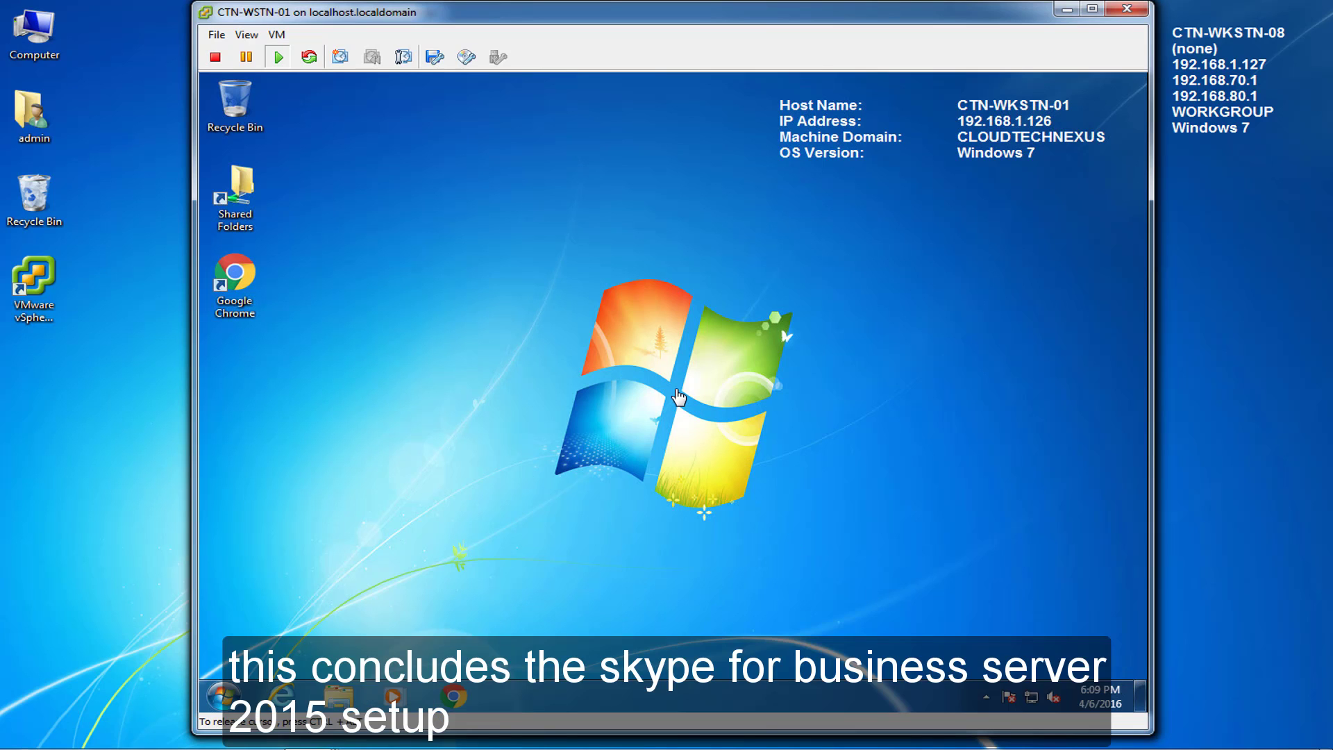